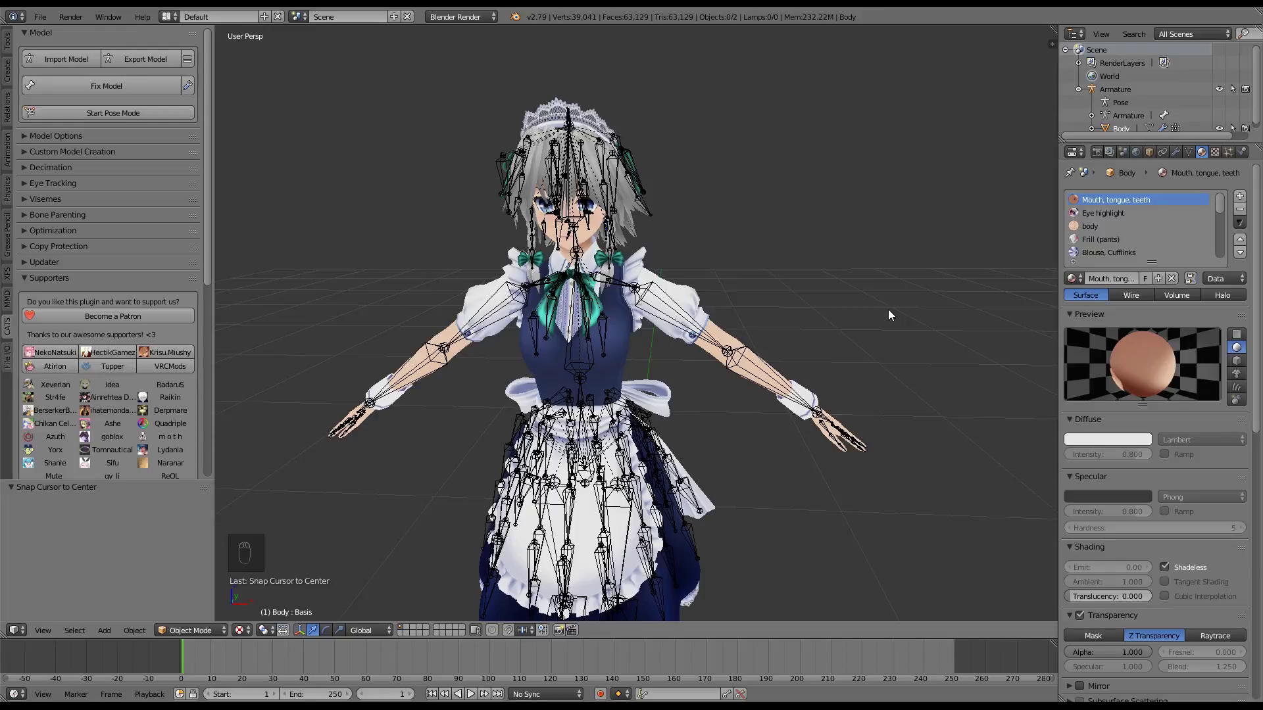
Step: Look through the body mesh's material list, checking Eye highlight before reselecting the Mouth, tongue, teeth material
middle_drag(888, 309, 842, 289)
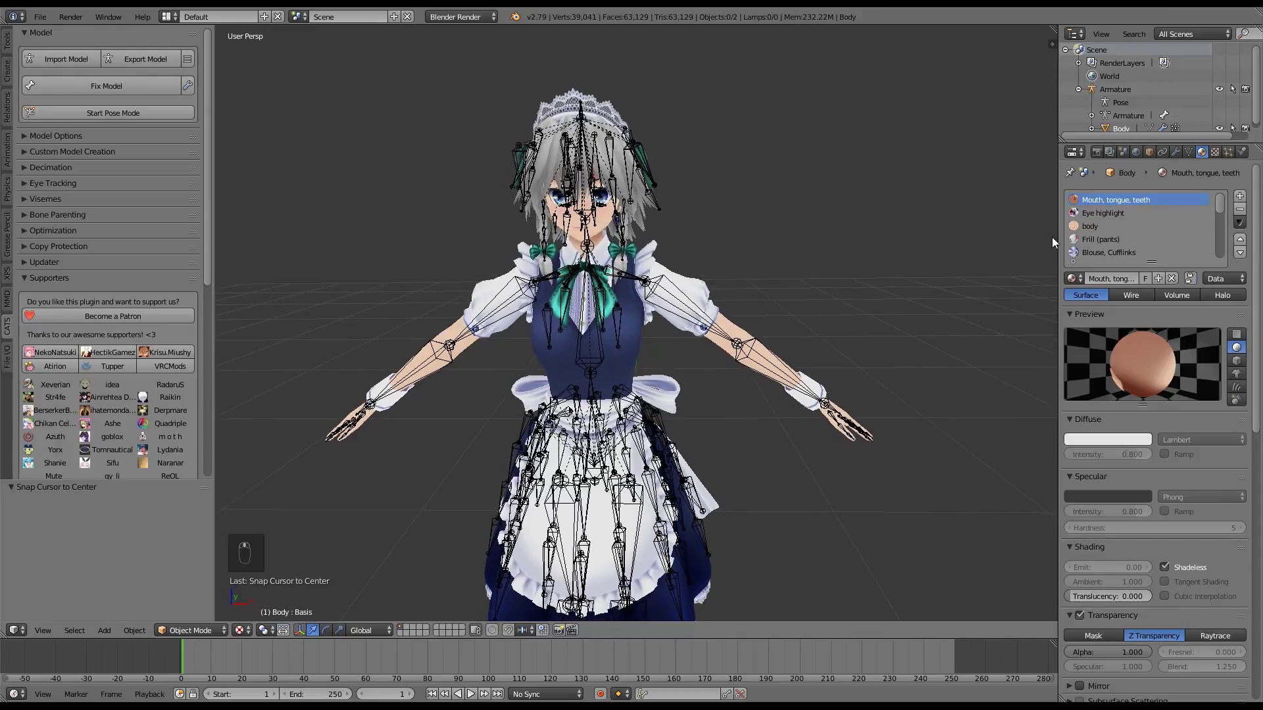
click(1109, 213)
scroll(1107, 215, down, 5)
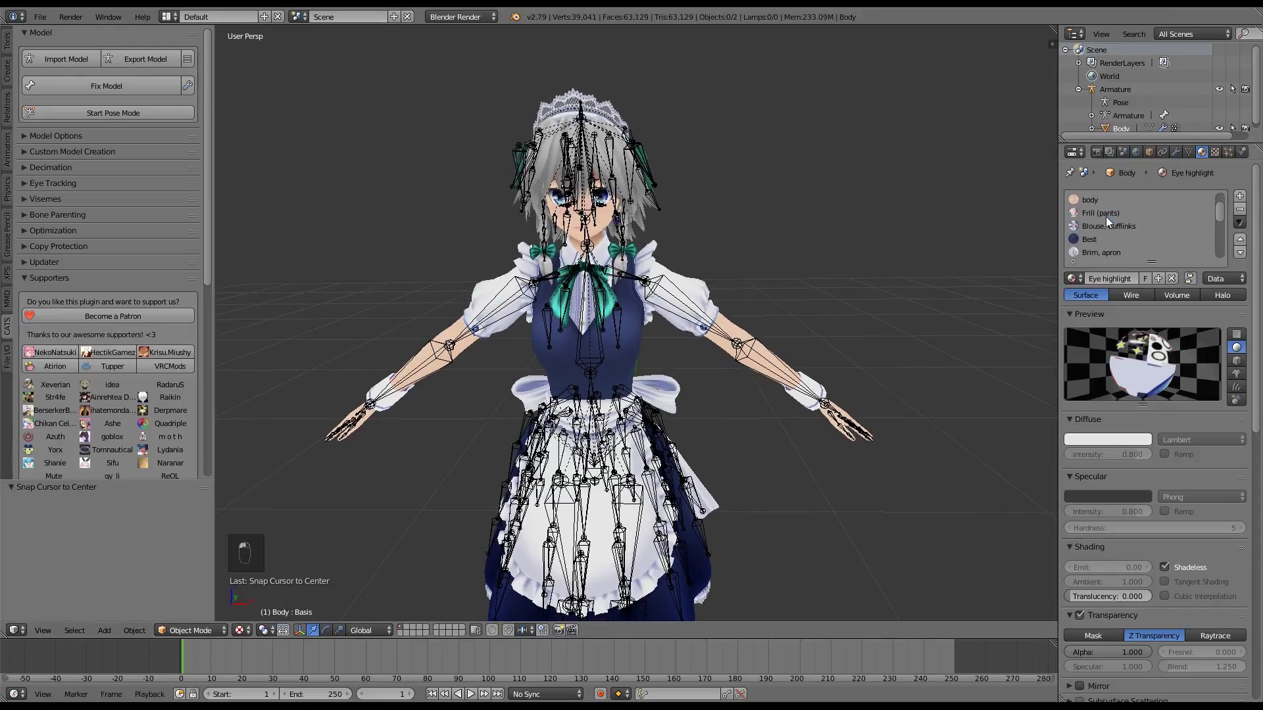
scroll(1106, 217, up, 6)
click(1091, 199)
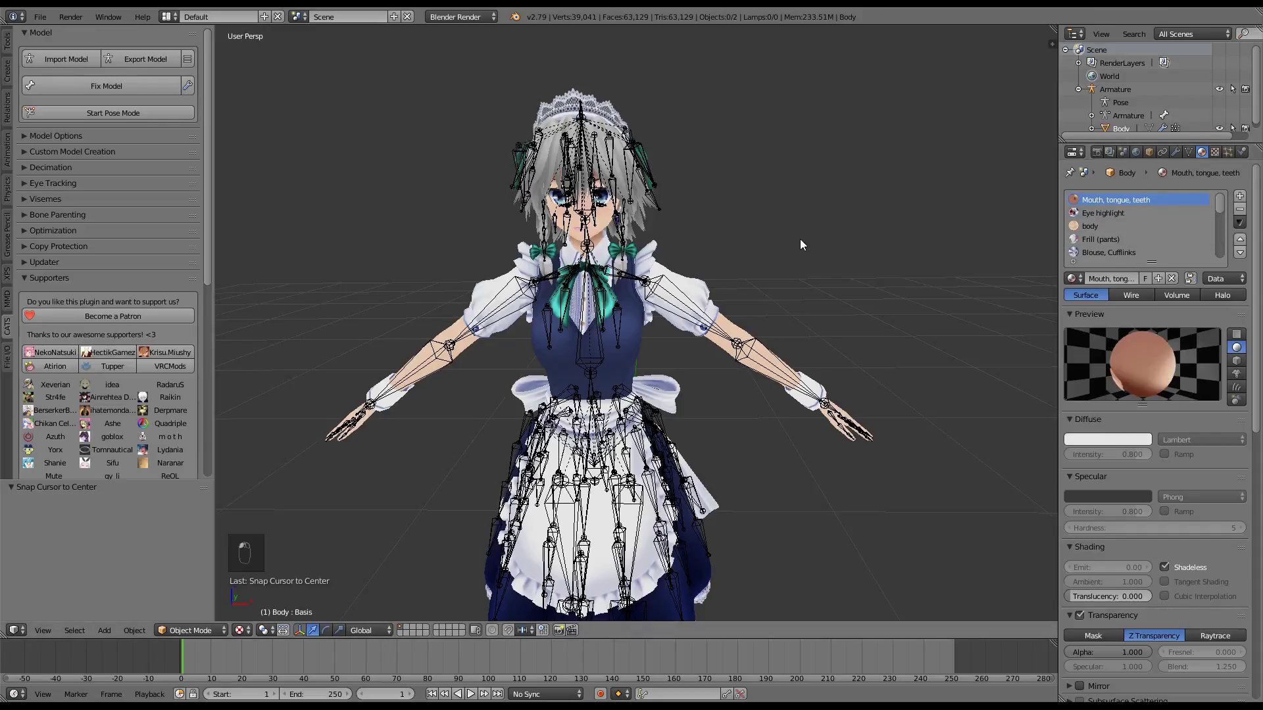
Step: Hide the character's armature and deselect all objects
right_click(658, 300)
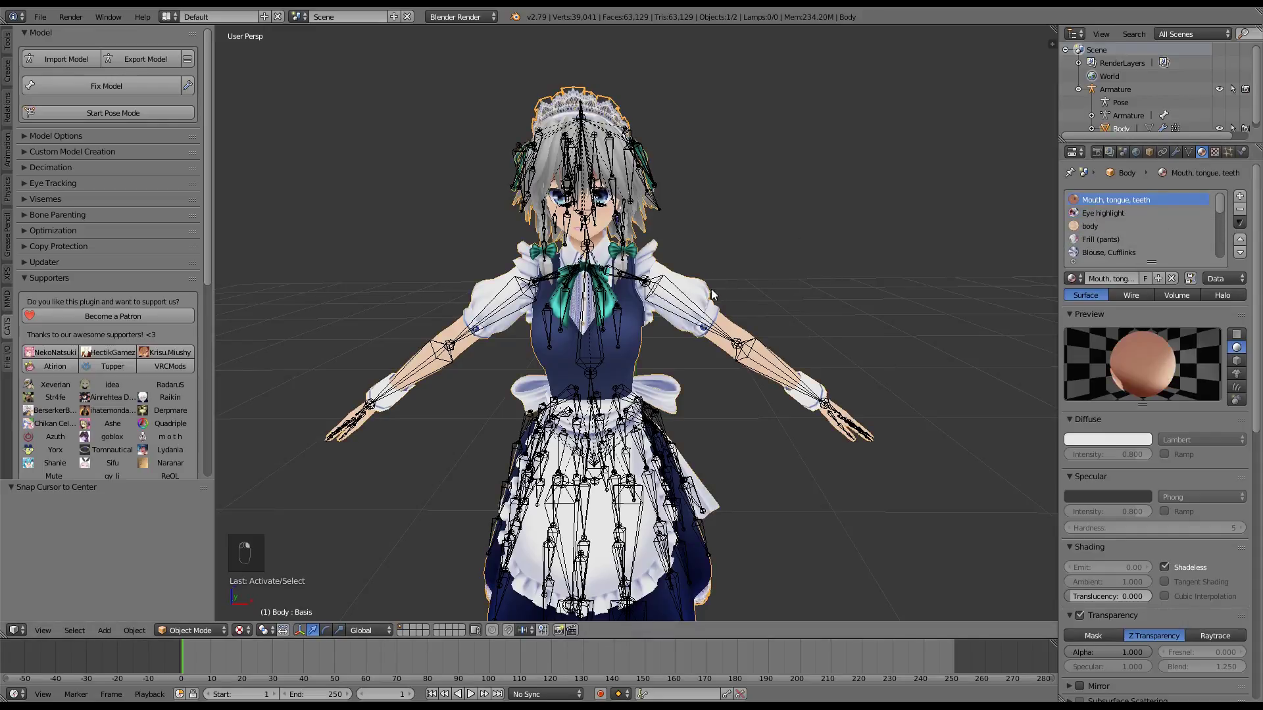
right_click(673, 301)
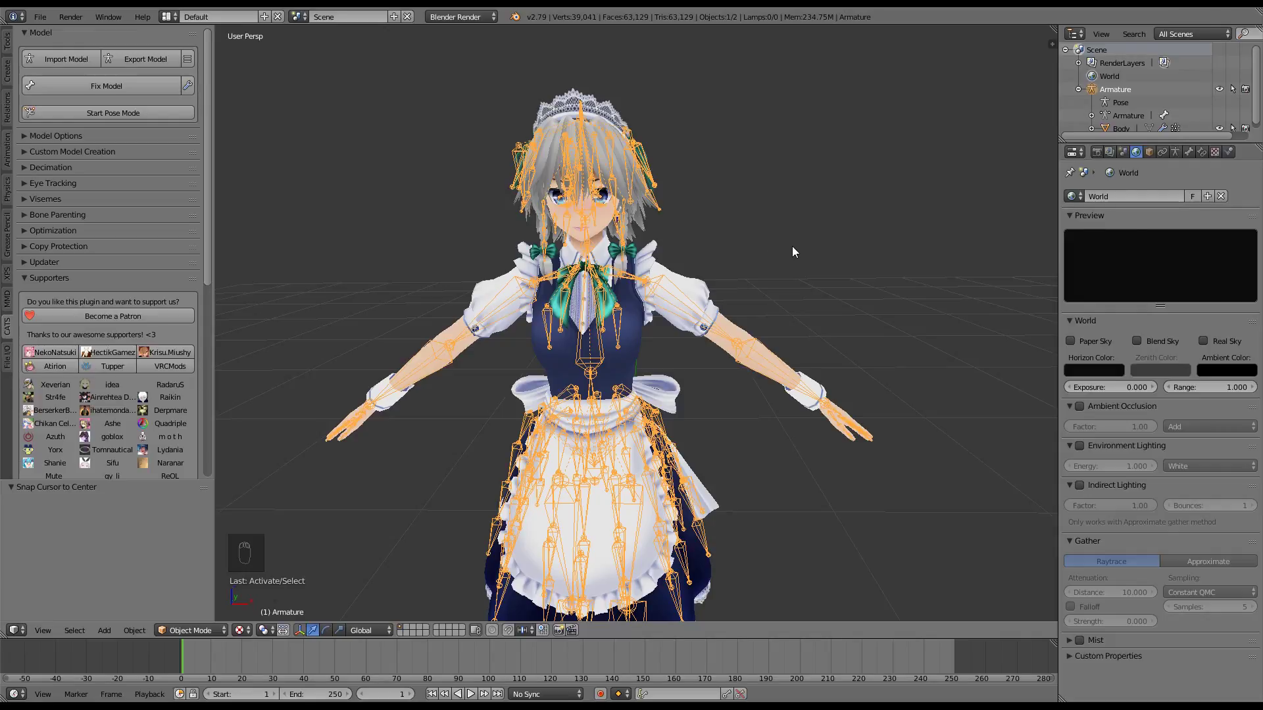
key(h)
right_click(680, 296)
middle_drag(691, 293, 694, 229)
key(a)
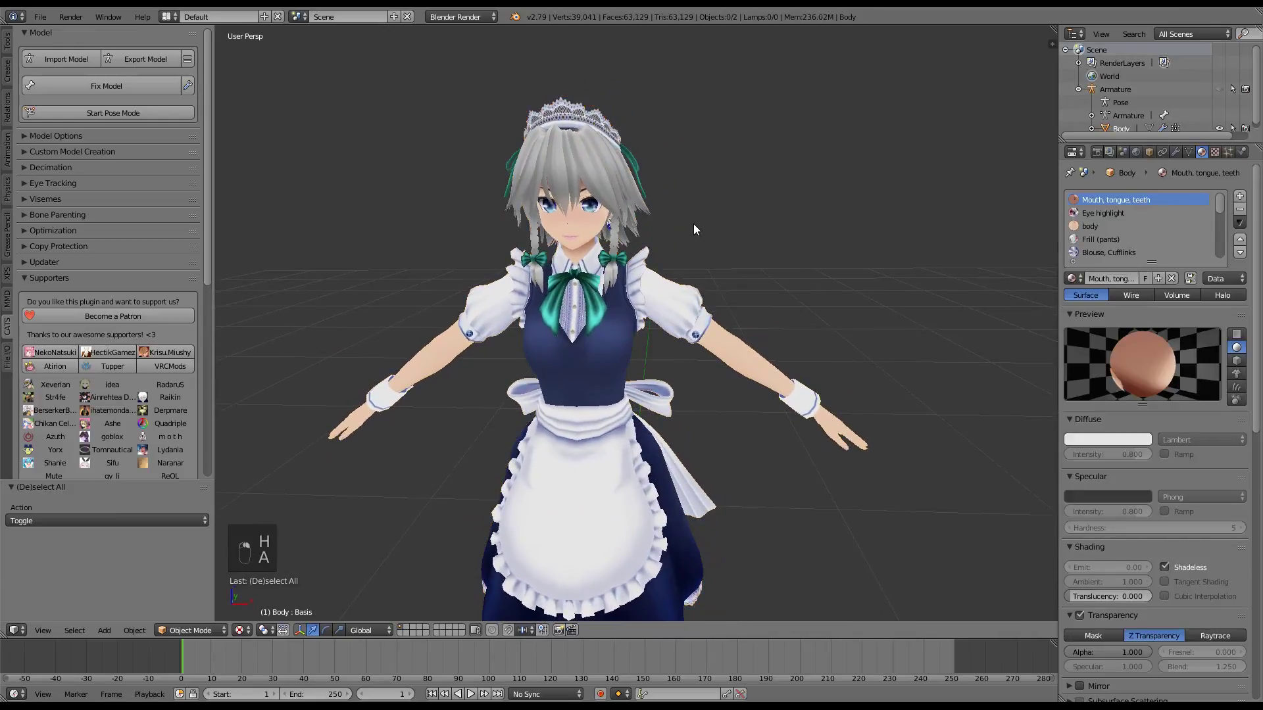
Step: Search the add-ons in the user preferences for "atlas" and check that UV: Texture Atlas is enabled
click(40, 17)
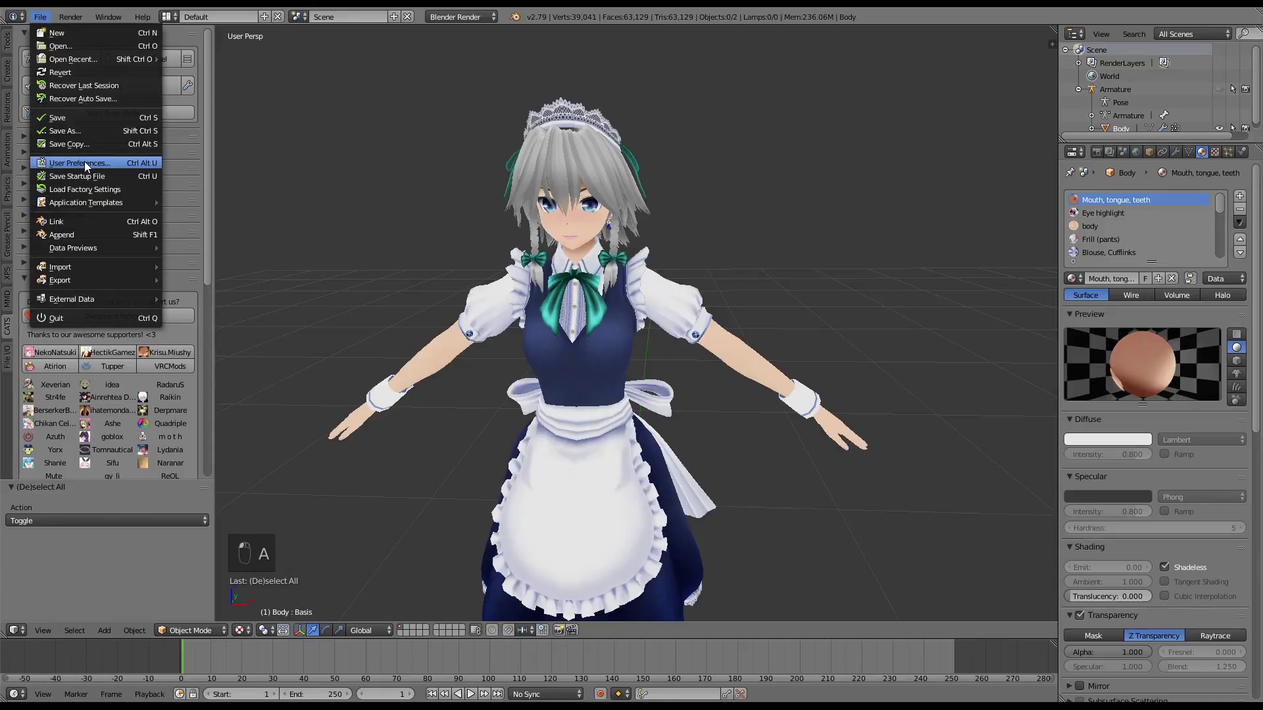
click(84, 161)
click(72, 35)
click(148, 61)
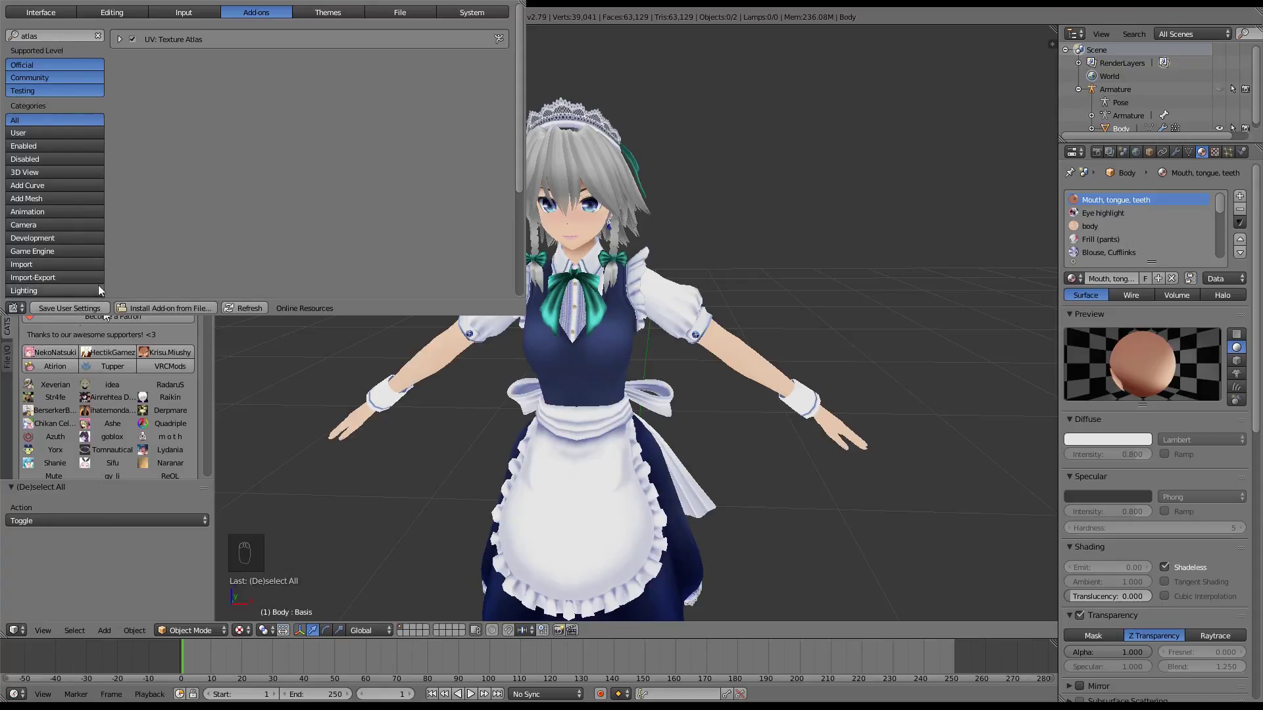
click(546, 42)
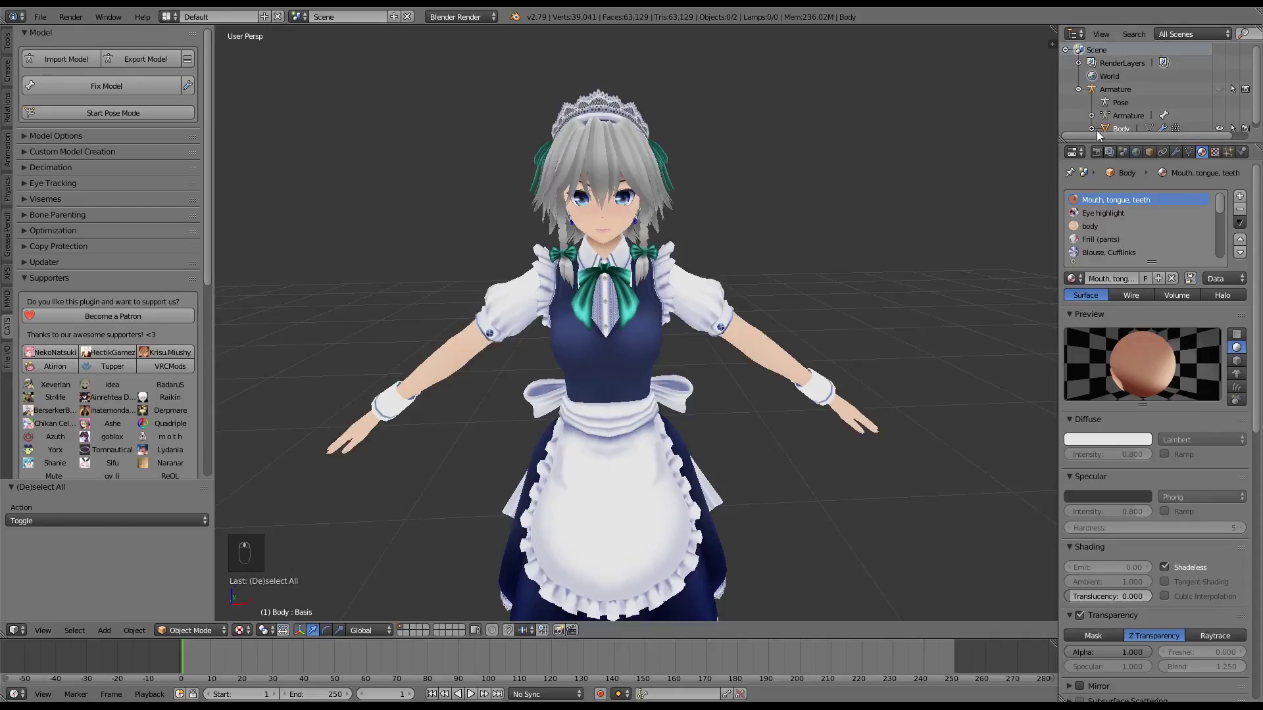
Step: Select the Body mesh and add a texture atlas group named TextureAtlas in the render settings
click(1100, 127)
click(1097, 152)
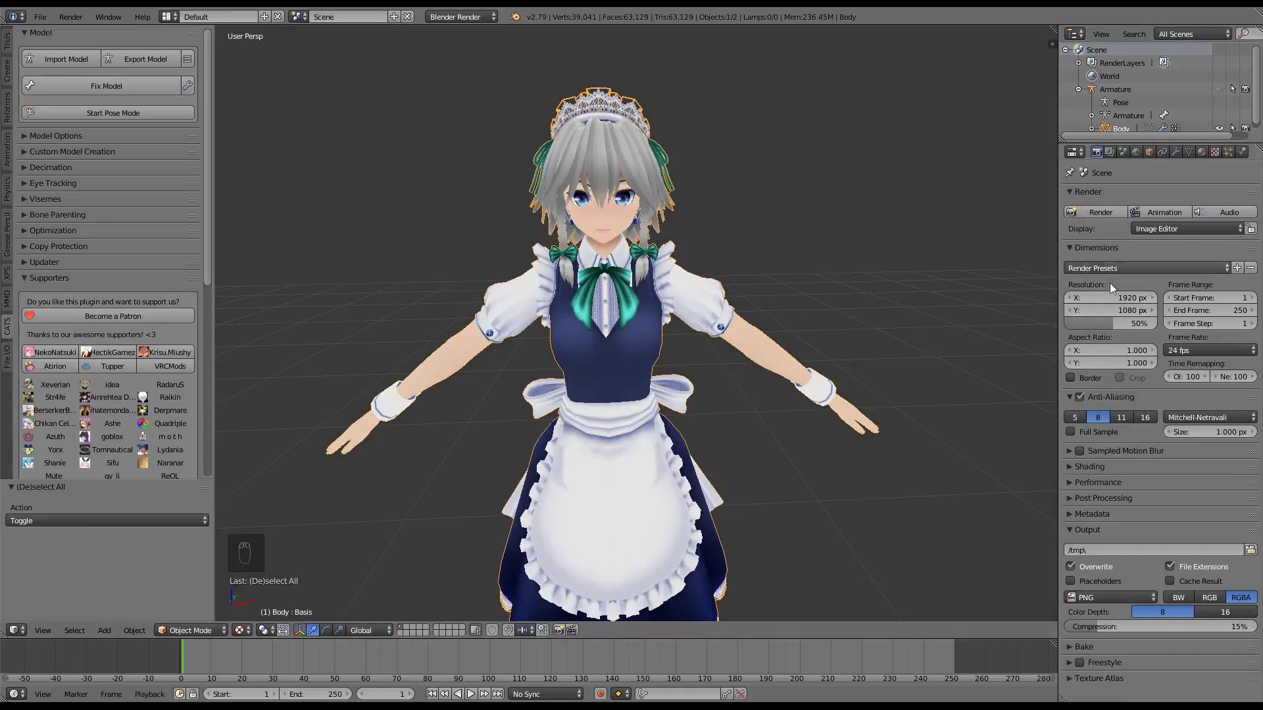
click(1092, 678)
scroll(1133, 487, down, 2)
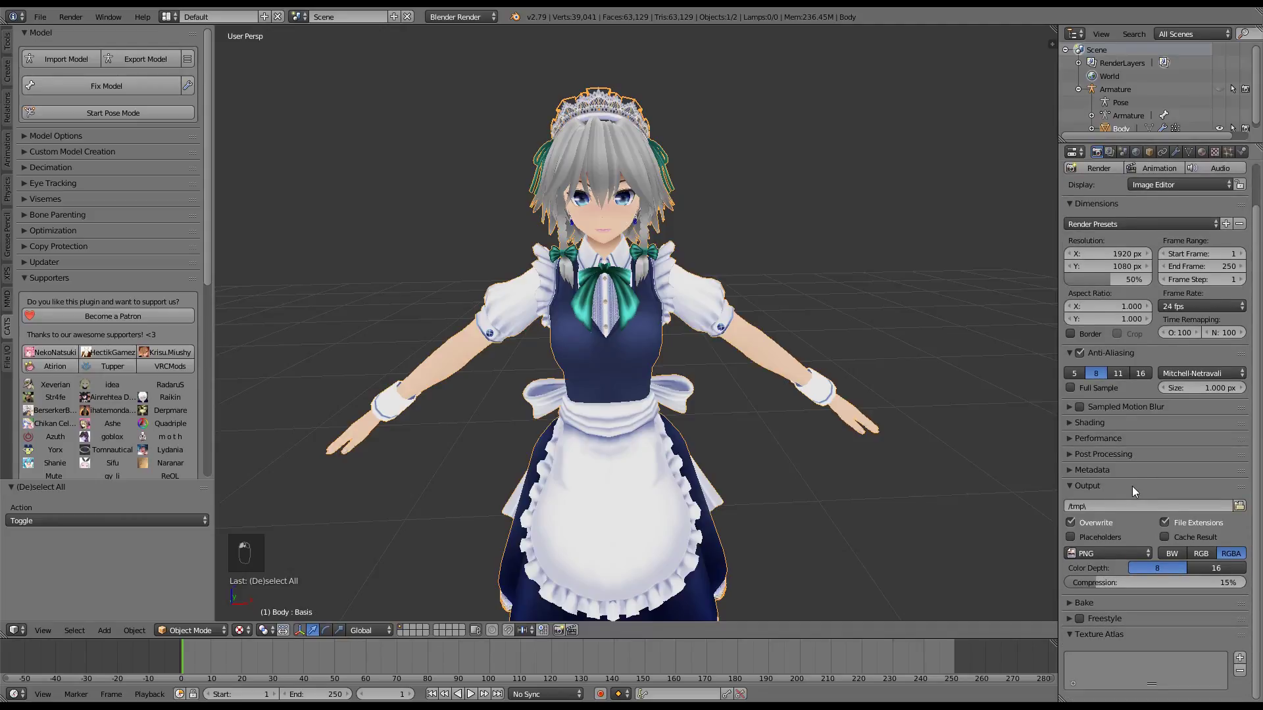
click(1240, 658)
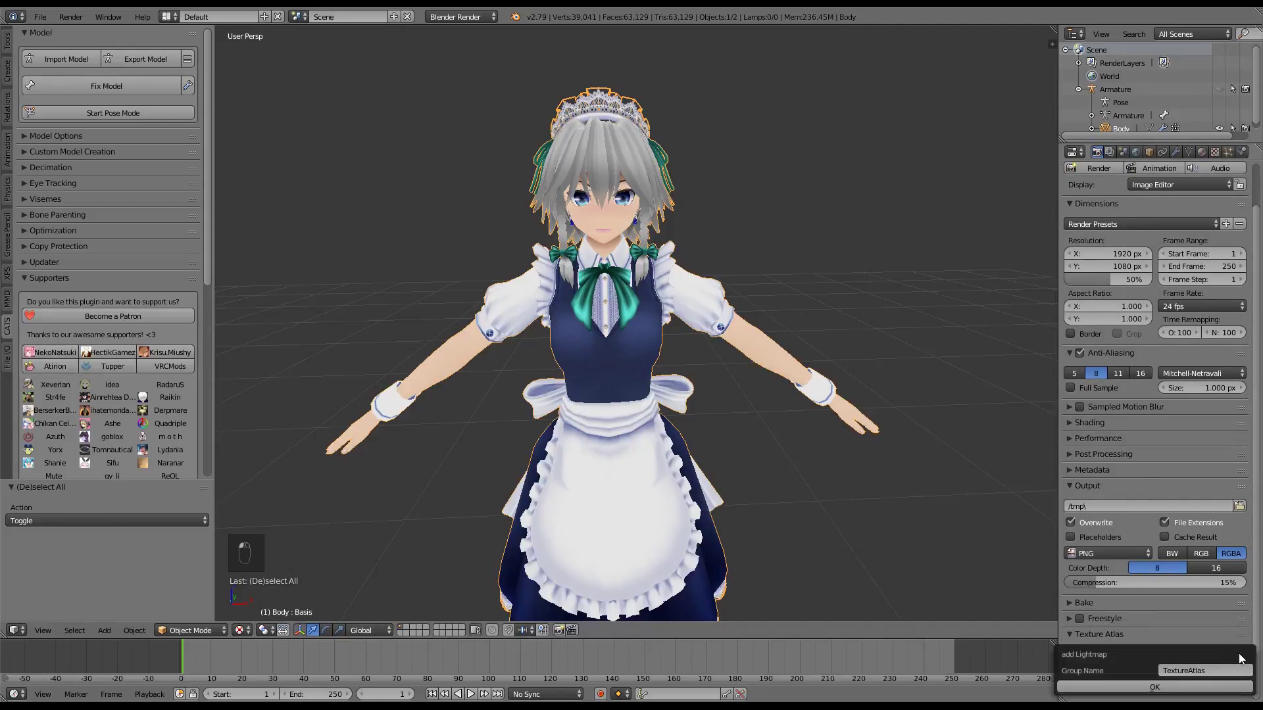
click(1182, 681)
scroll(1099, 561, down, 5)
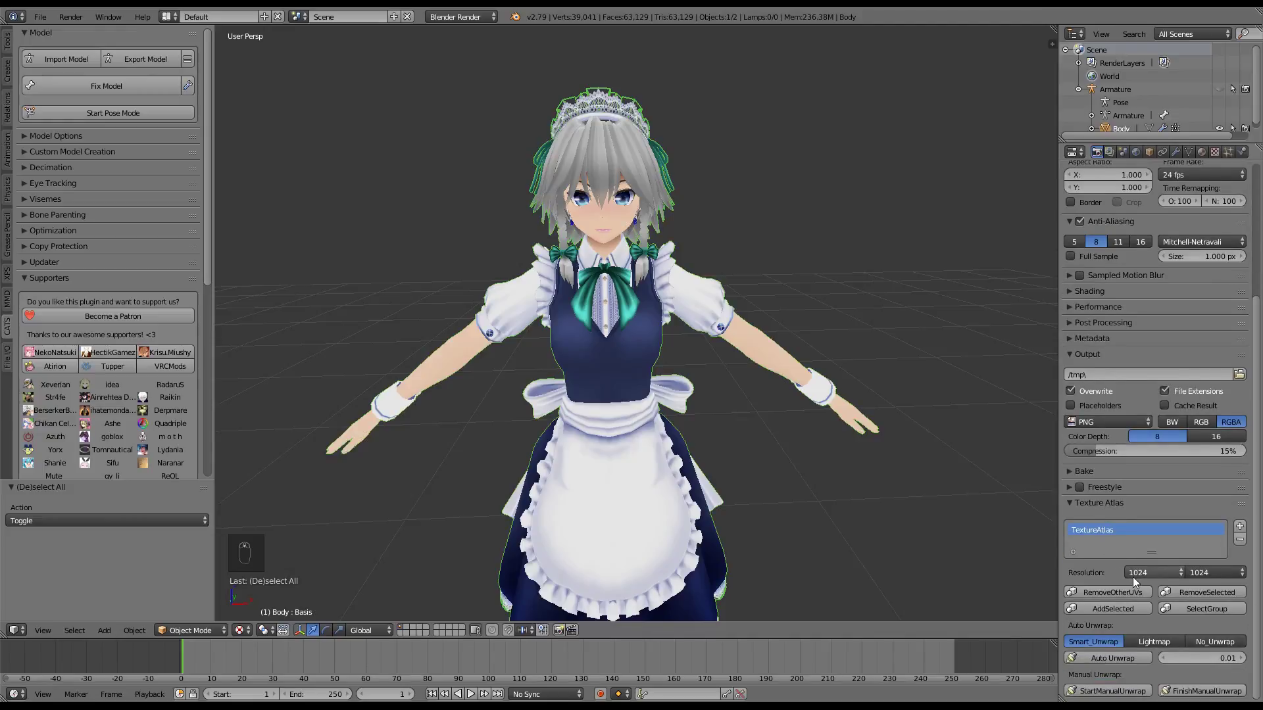
Step: Set the texture atlas resolution to 4096 by 4096
click(1133, 573)
click(1133, 577)
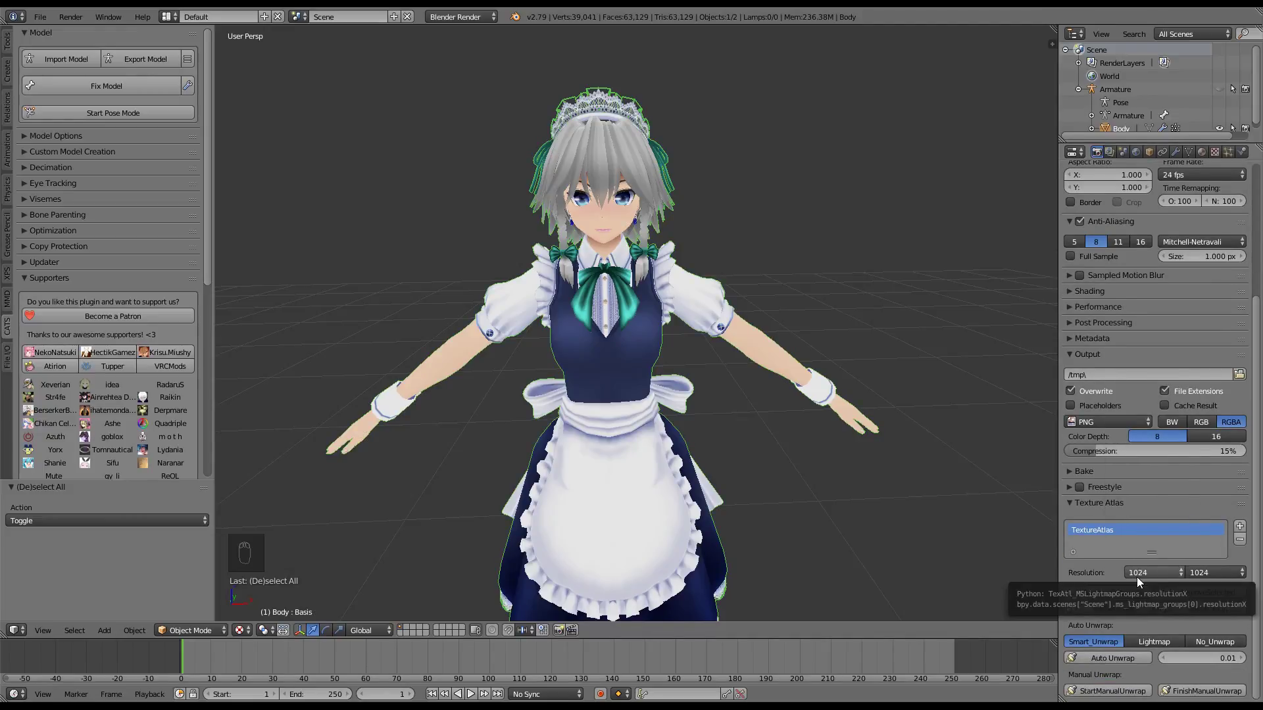
click(1137, 578)
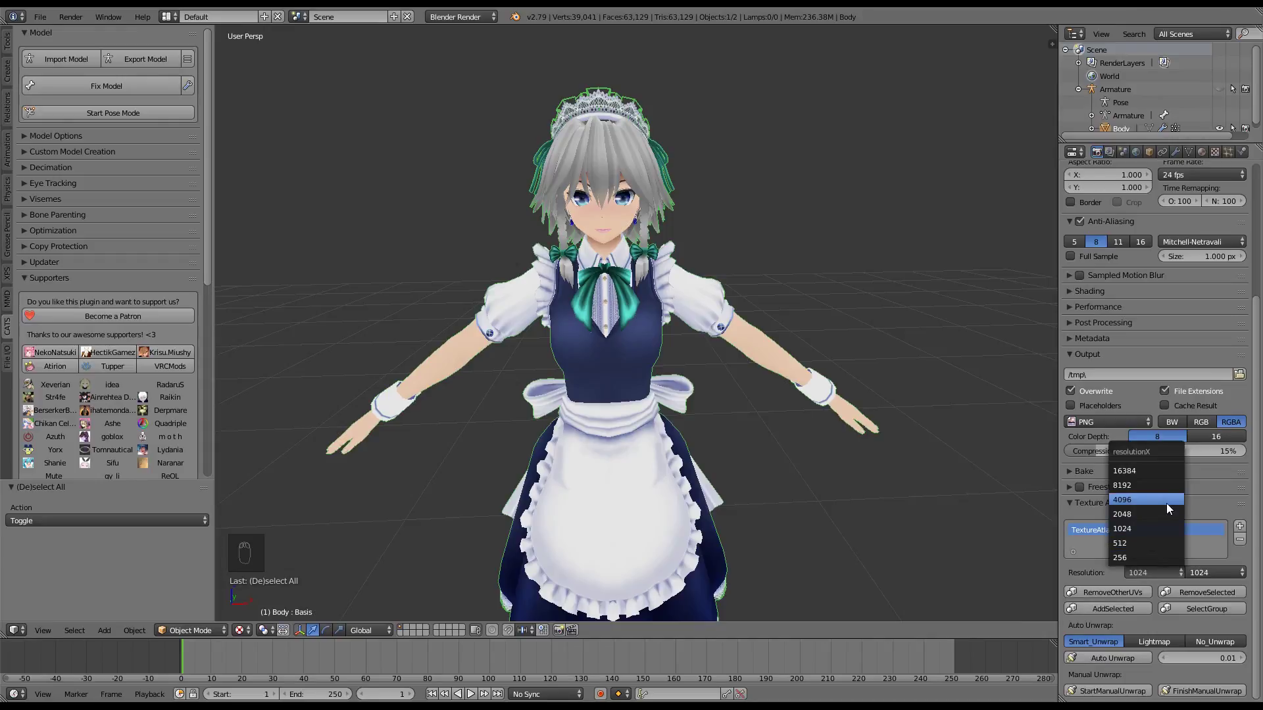
click(1168, 575)
click(1195, 574)
click(1195, 574)
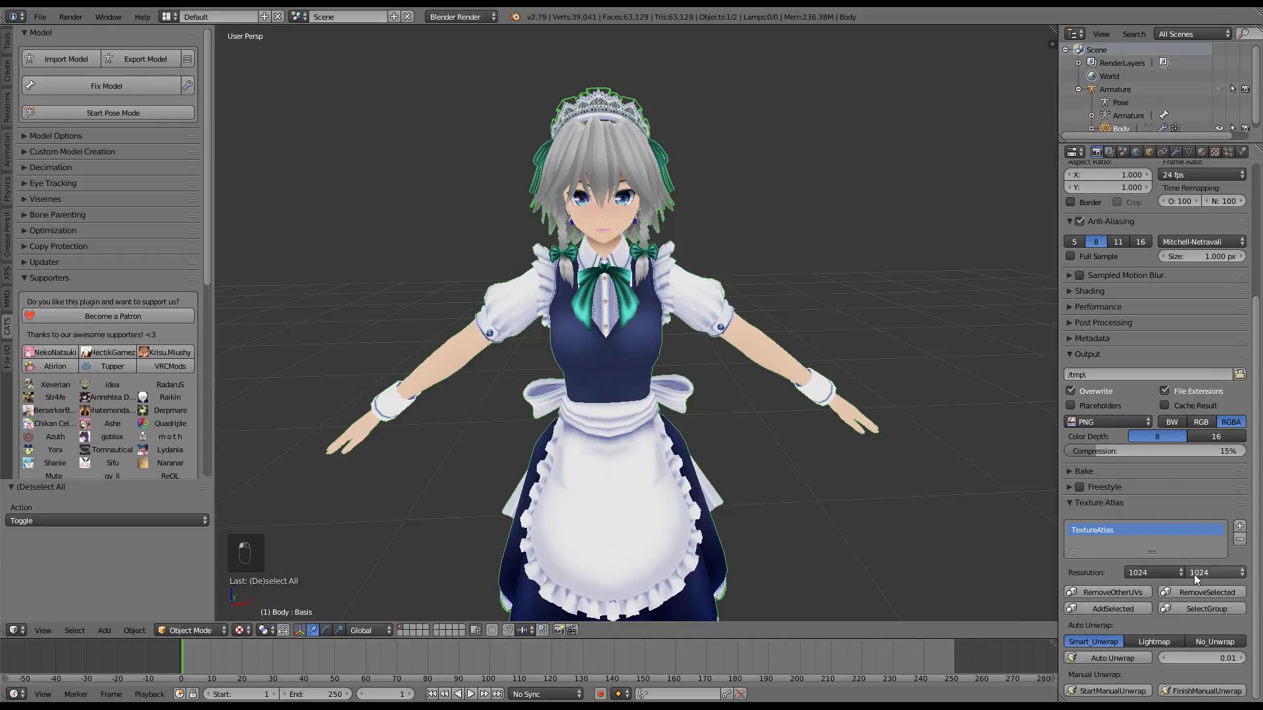
click(1148, 573)
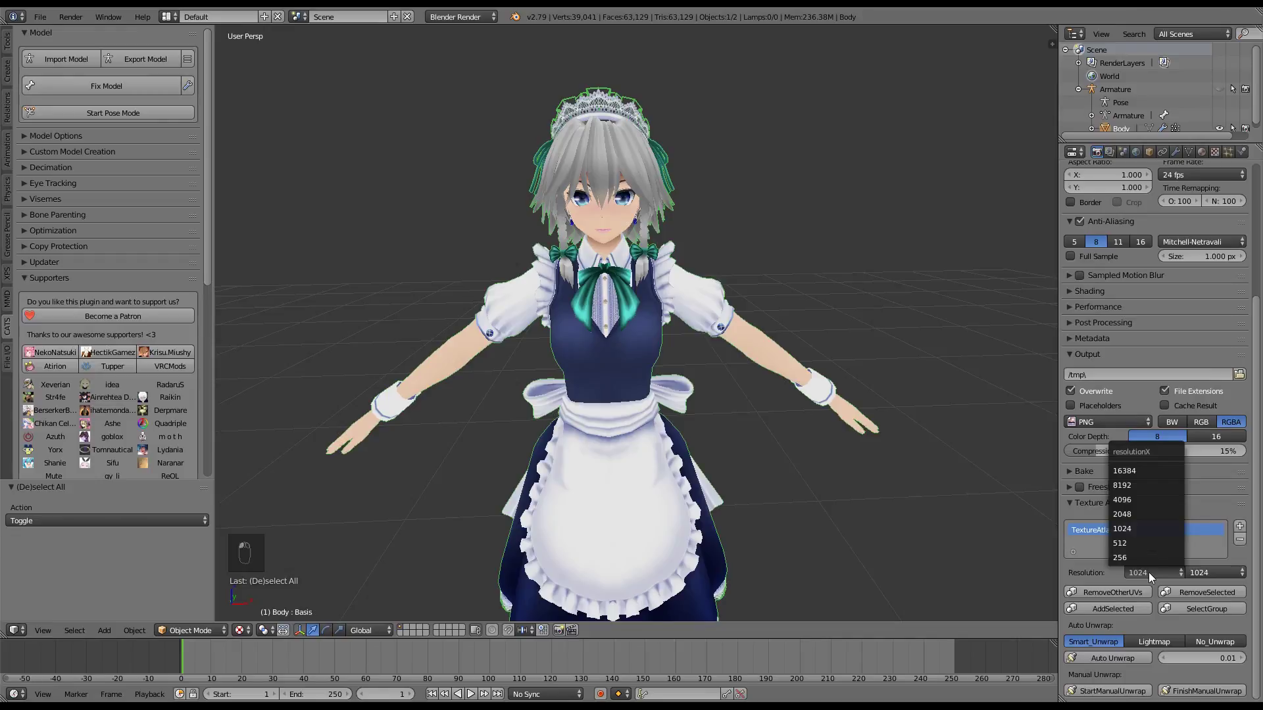
click(1148, 572)
click(1149, 572)
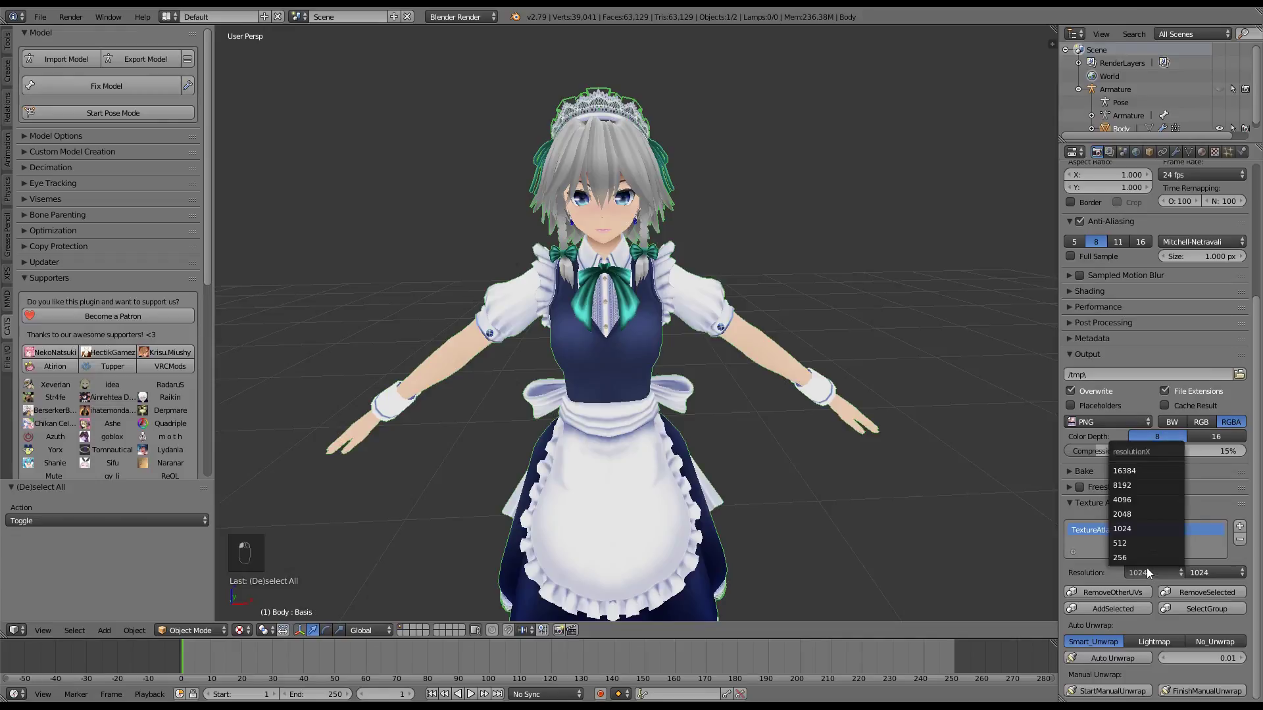
click(1131, 500)
click(1224, 575)
click(1202, 503)
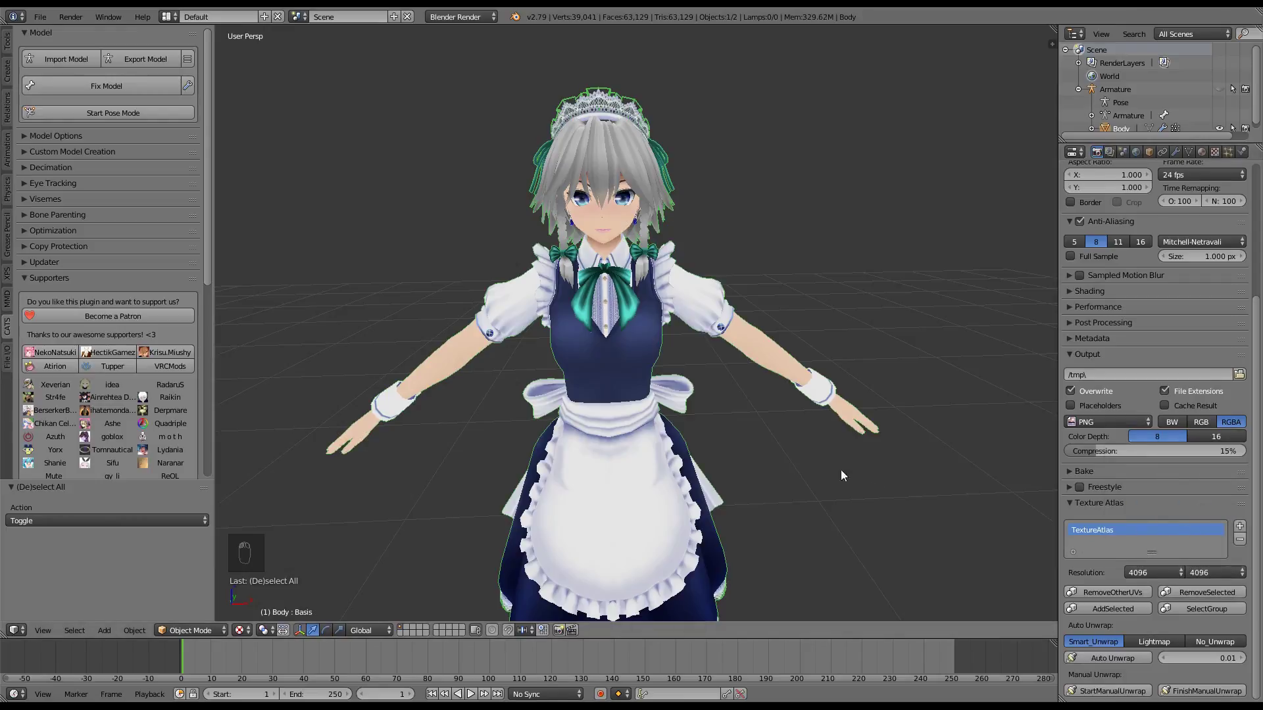
Step: Examine the texture image sizes used by the mouth, eye highlight and body materials
click(1202, 153)
click(1216, 153)
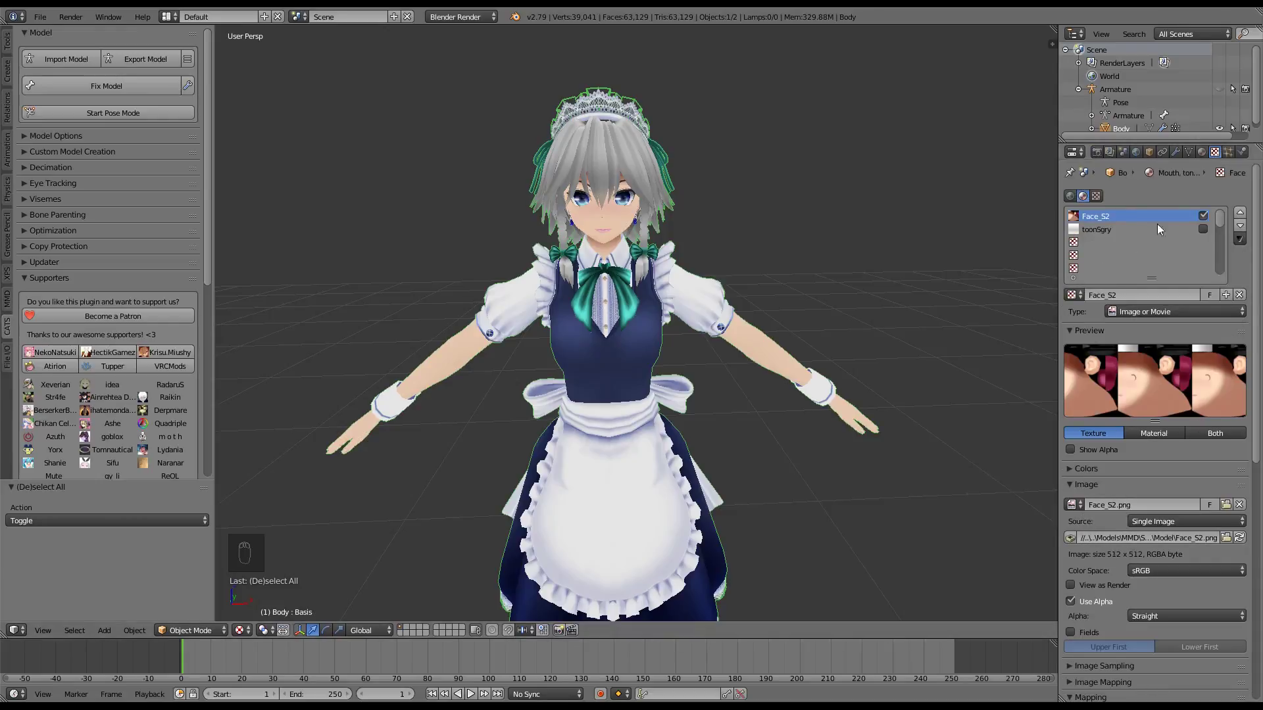
click(1201, 154)
click(1148, 213)
click(1214, 153)
click(1203, 152)
click(1105, 225)
click(1214, 152)
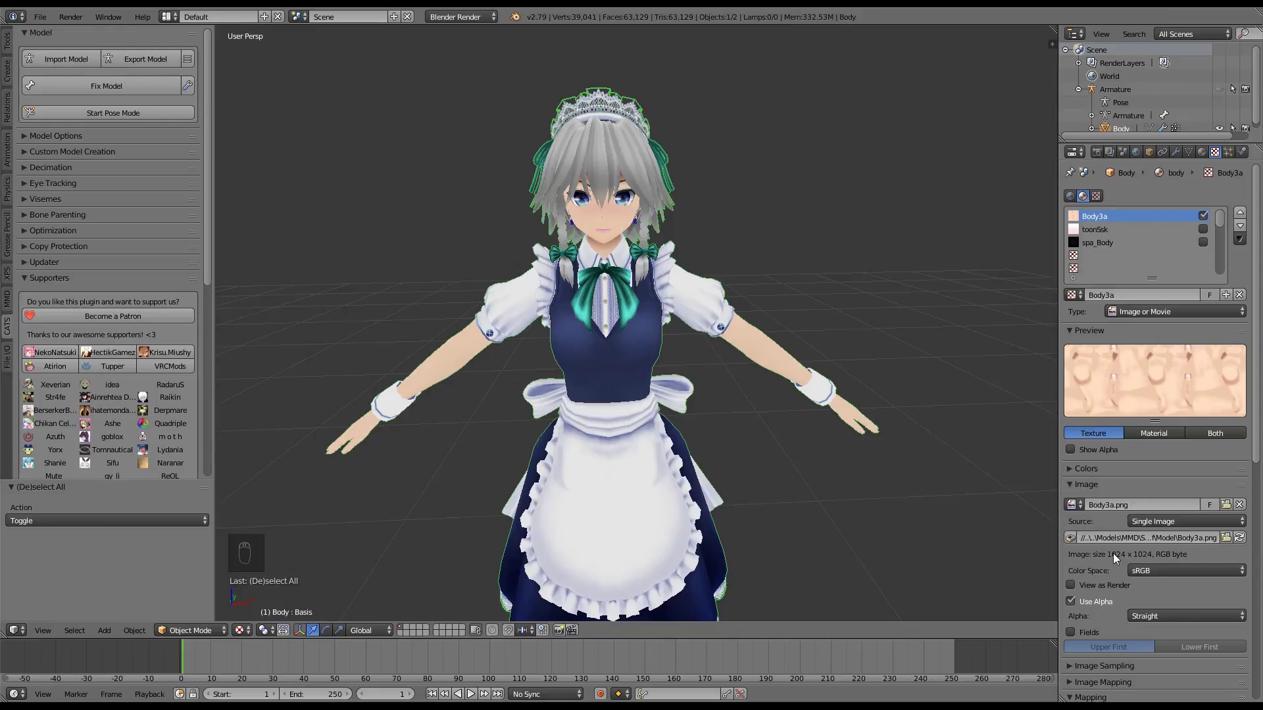
click(1202, 152)
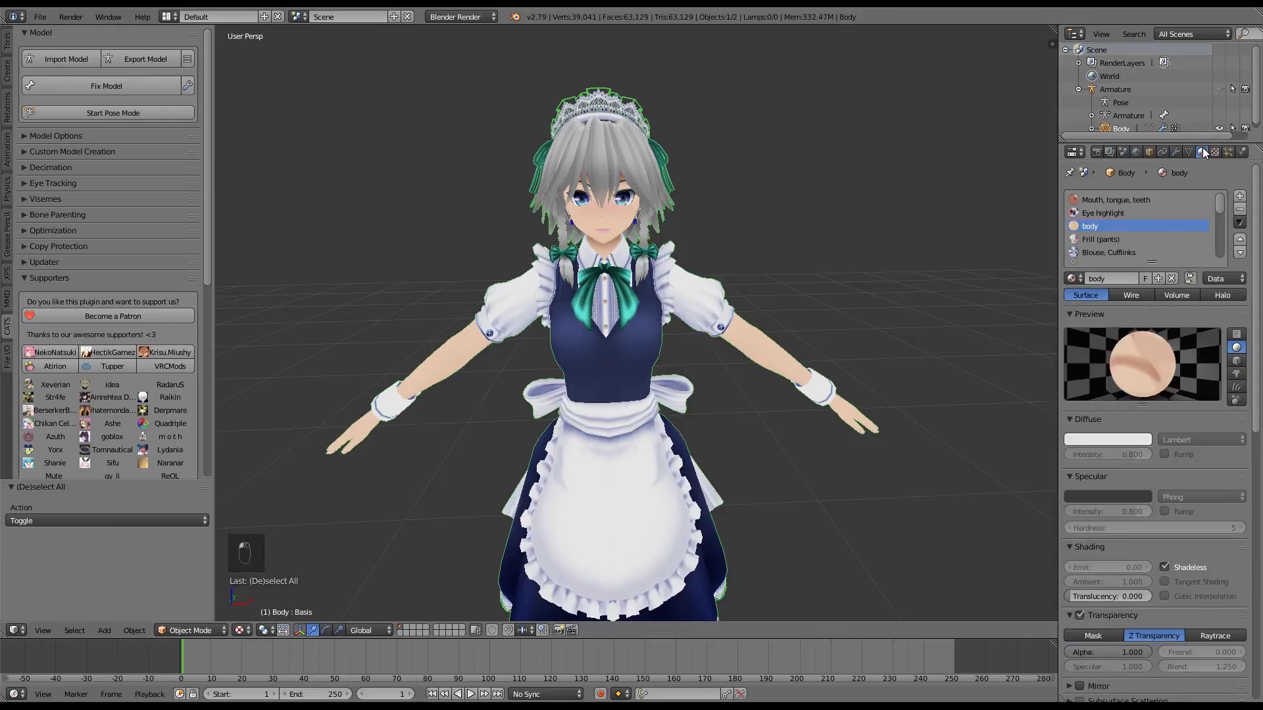
Step: Start and finish a manual unwrap of the Body mesh for the TextureAtlas group
click(1097, 152)
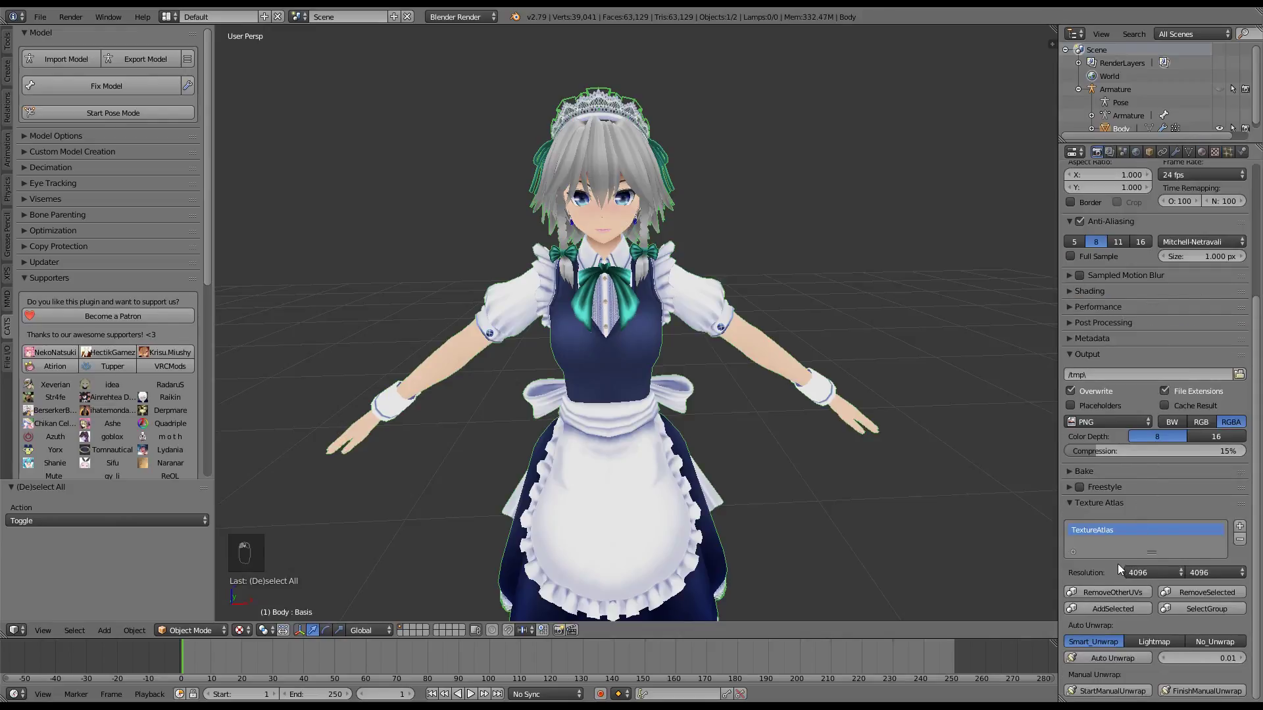
middle_drag(953, 523, 991, 488)
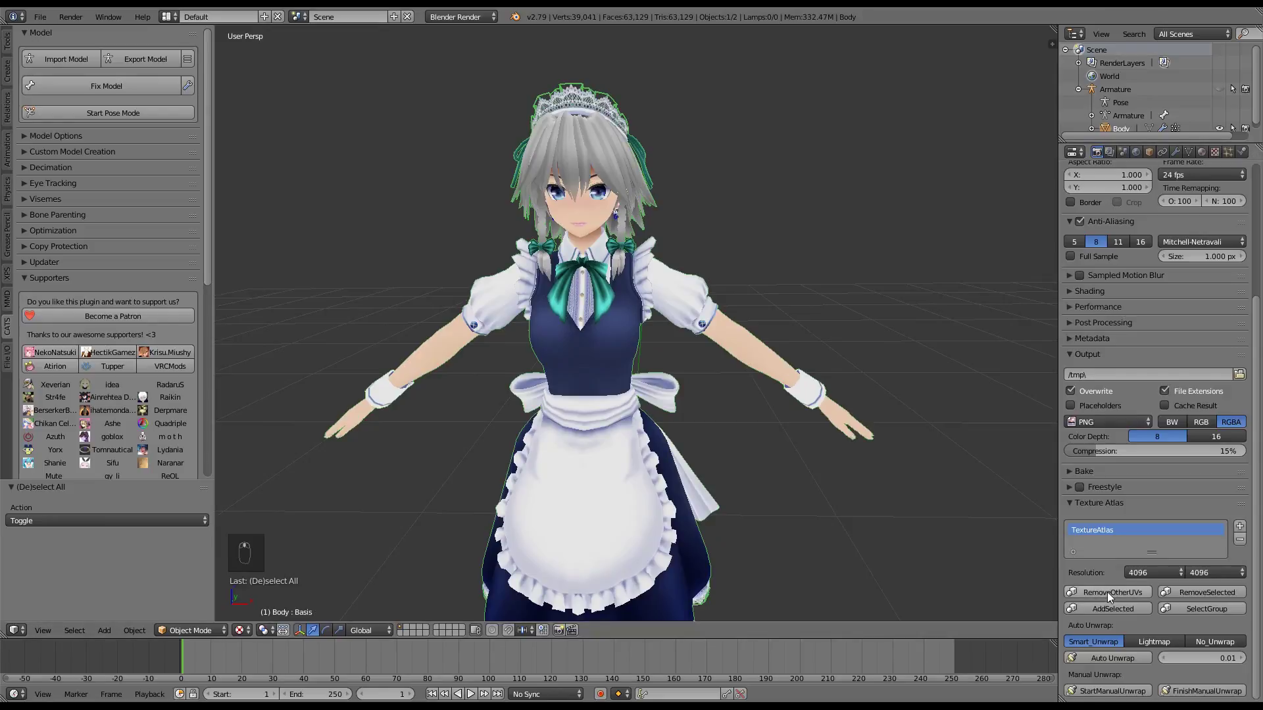
click(1103, 685)
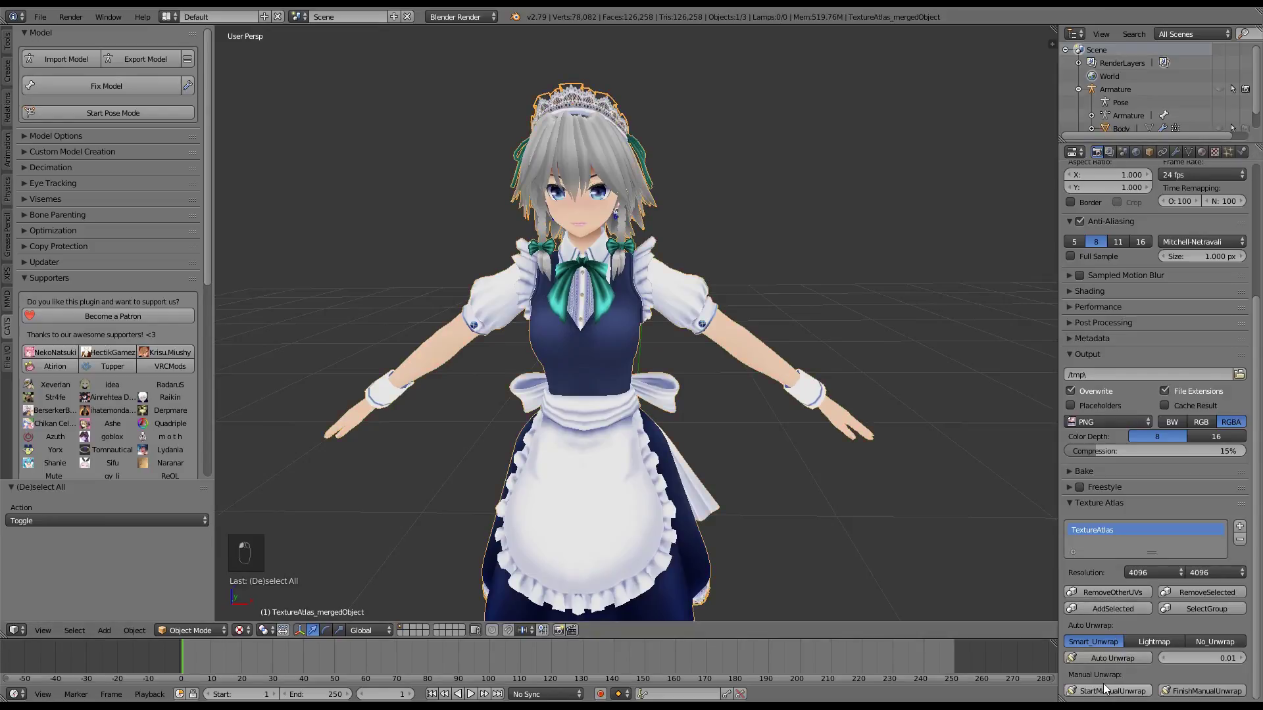
click(1188, 689)
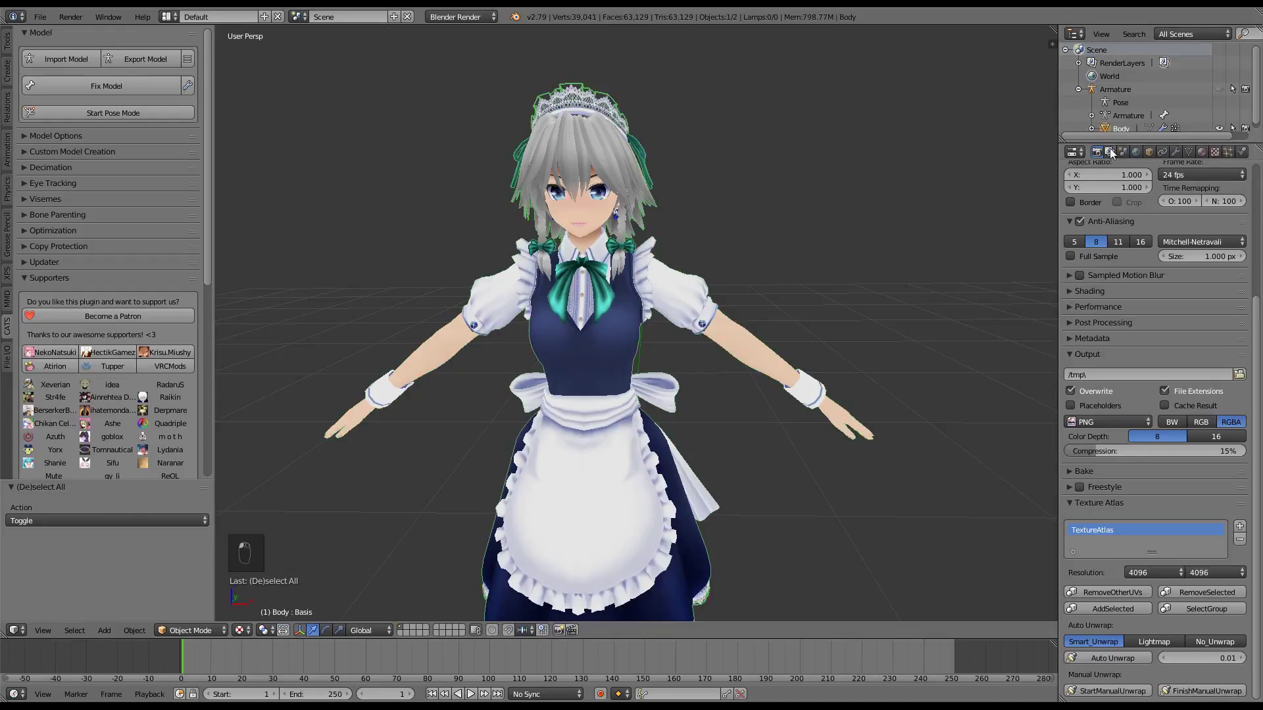
Step: Keep TextureAtlas as the Body mesh's selected UV map and make UVMap the one used for rendering
click(1189, 152)
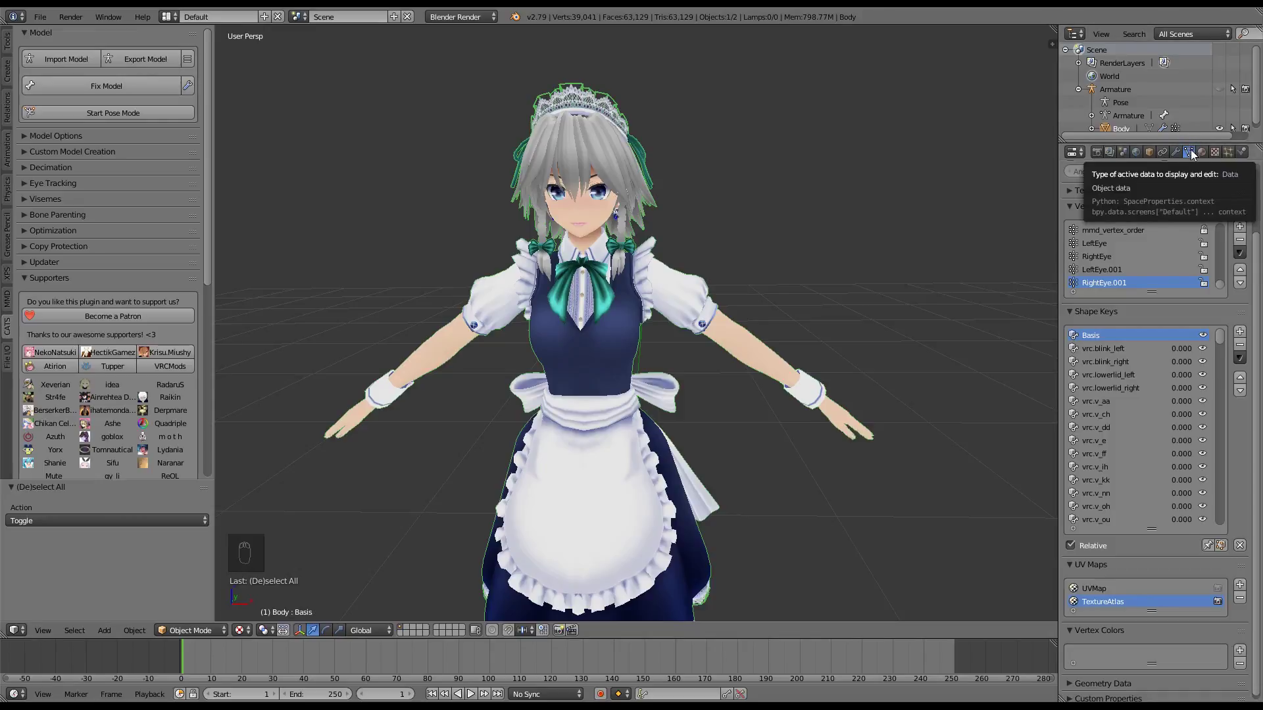
click(1112, 592)
click(1116, 603)
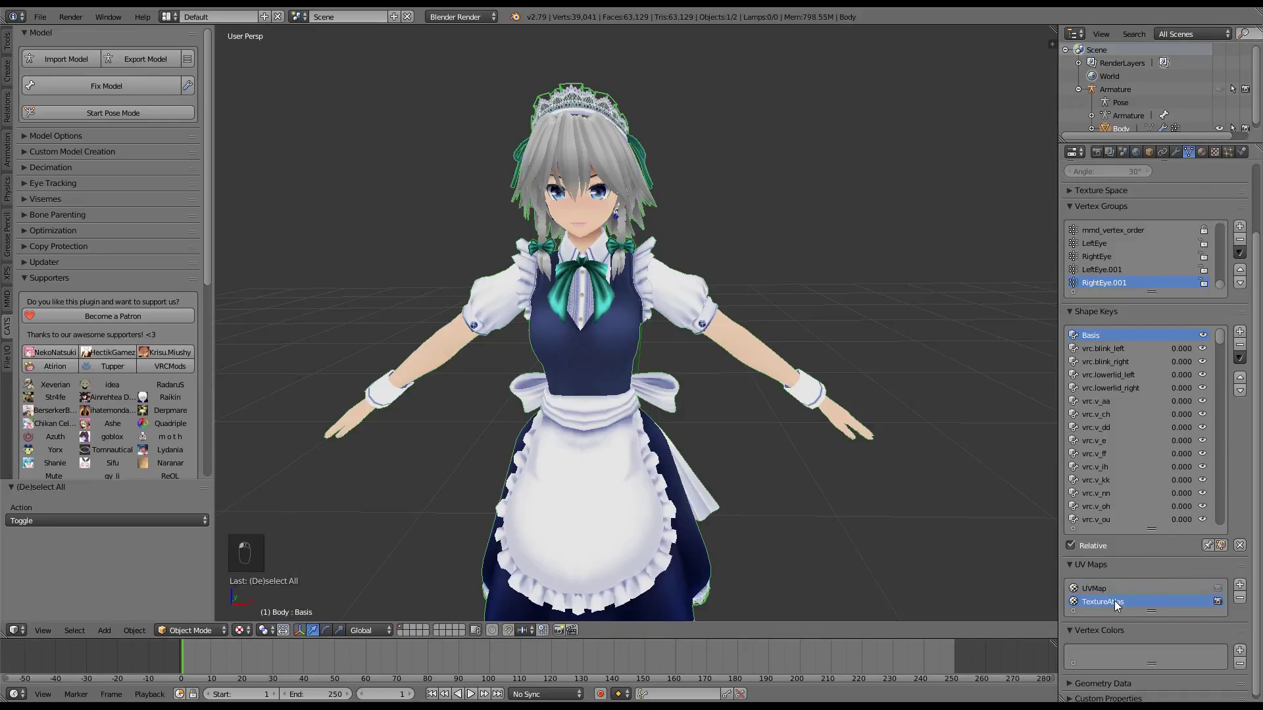
click(1217, 590)
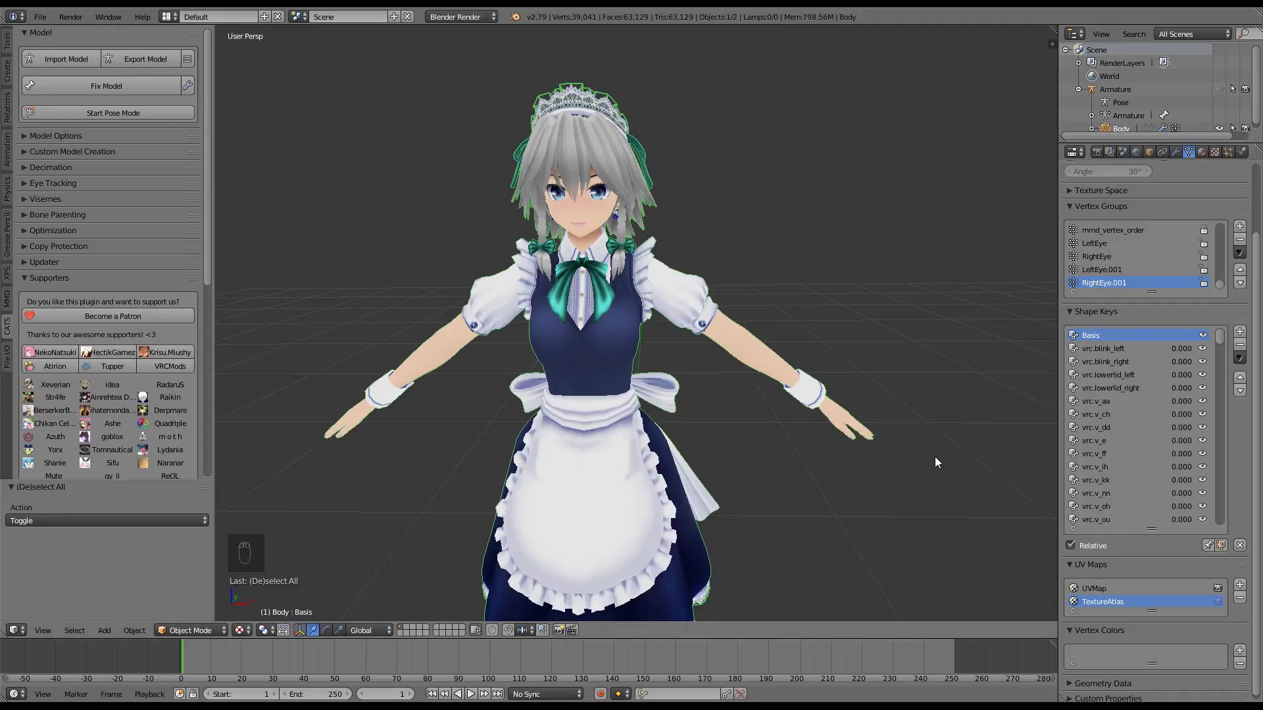
Step: Split the 3D view vertically and change the new, larger area to a UV/Image Editor
scroll(938, 461, down, 2)
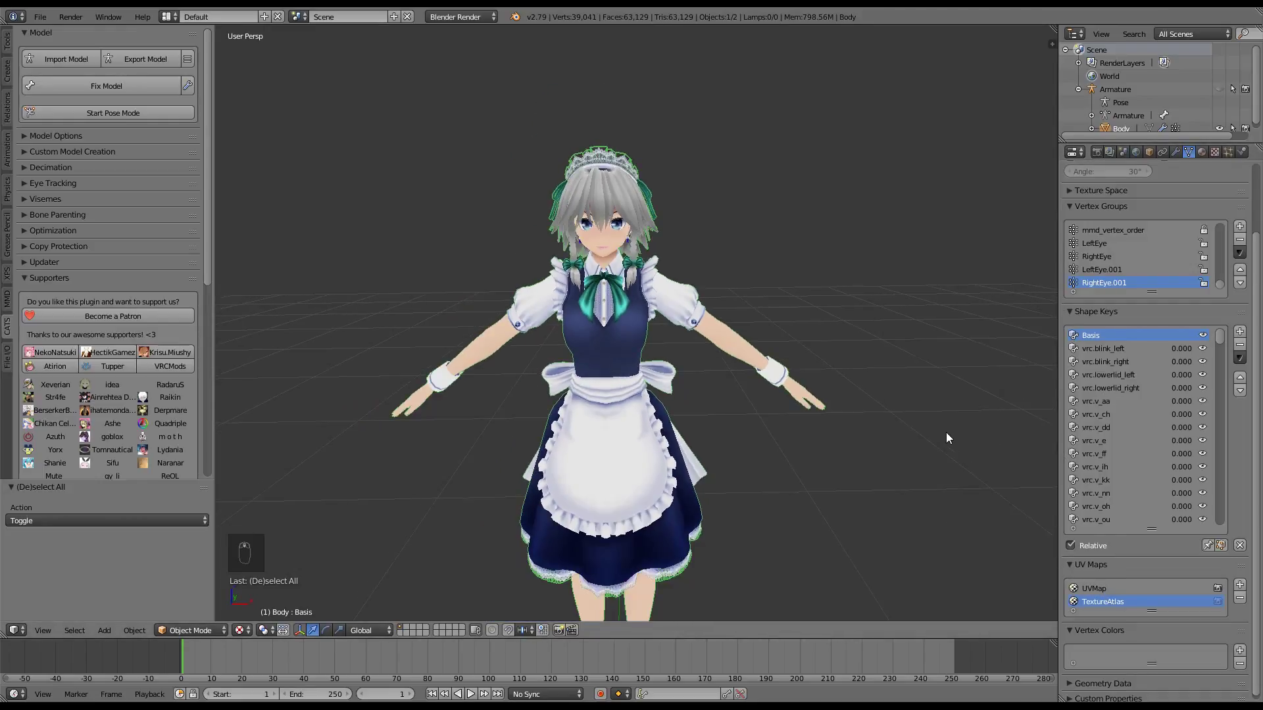
drag(1052, 45, 400, 135)
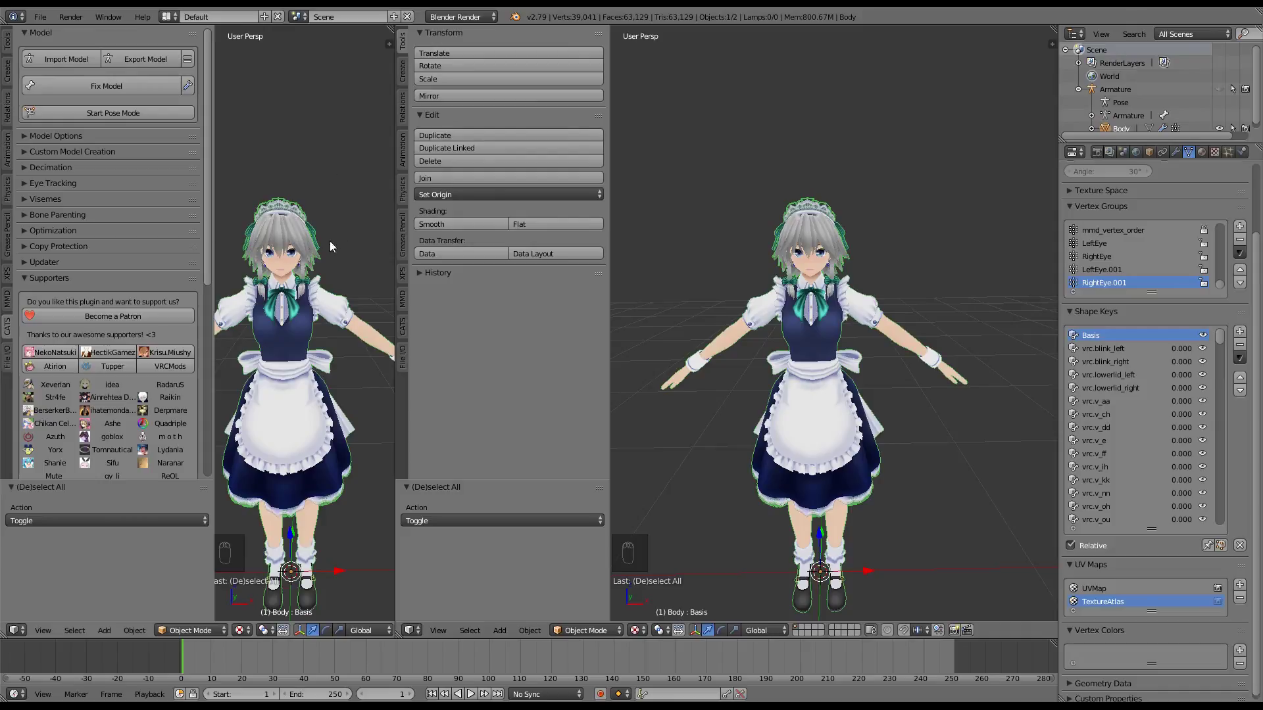
click(409, 633)
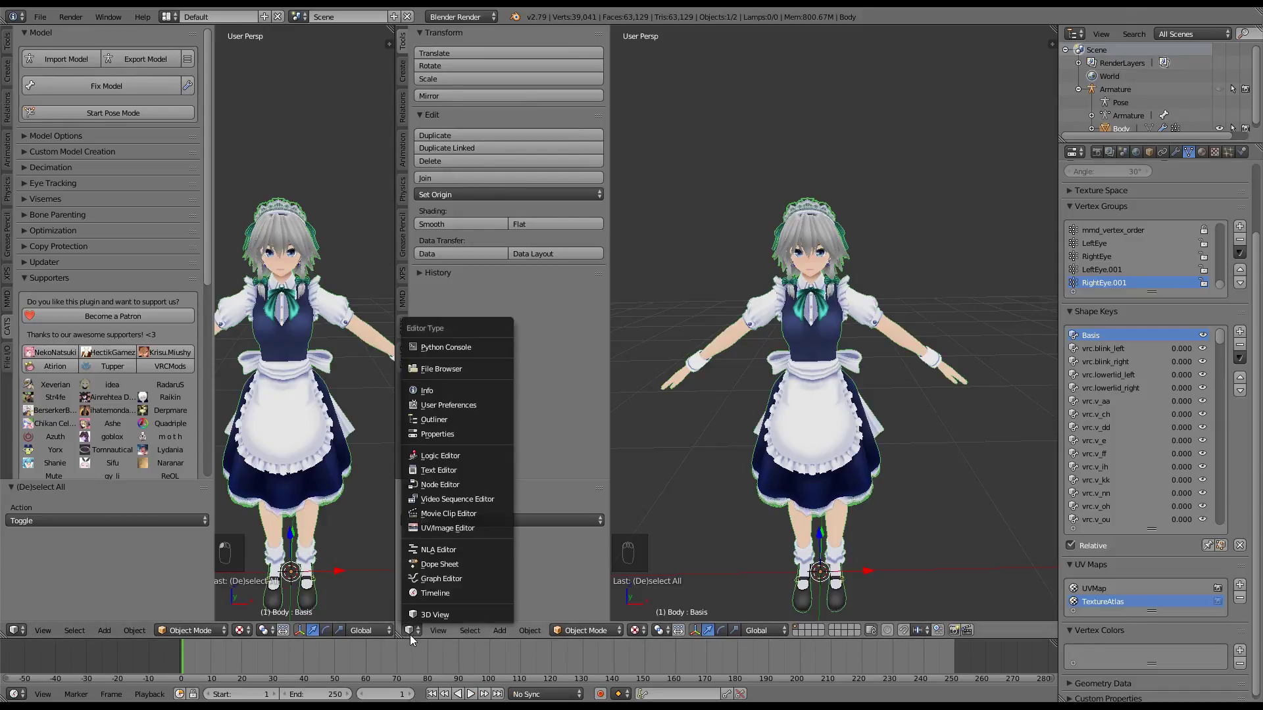
click(451, 530)
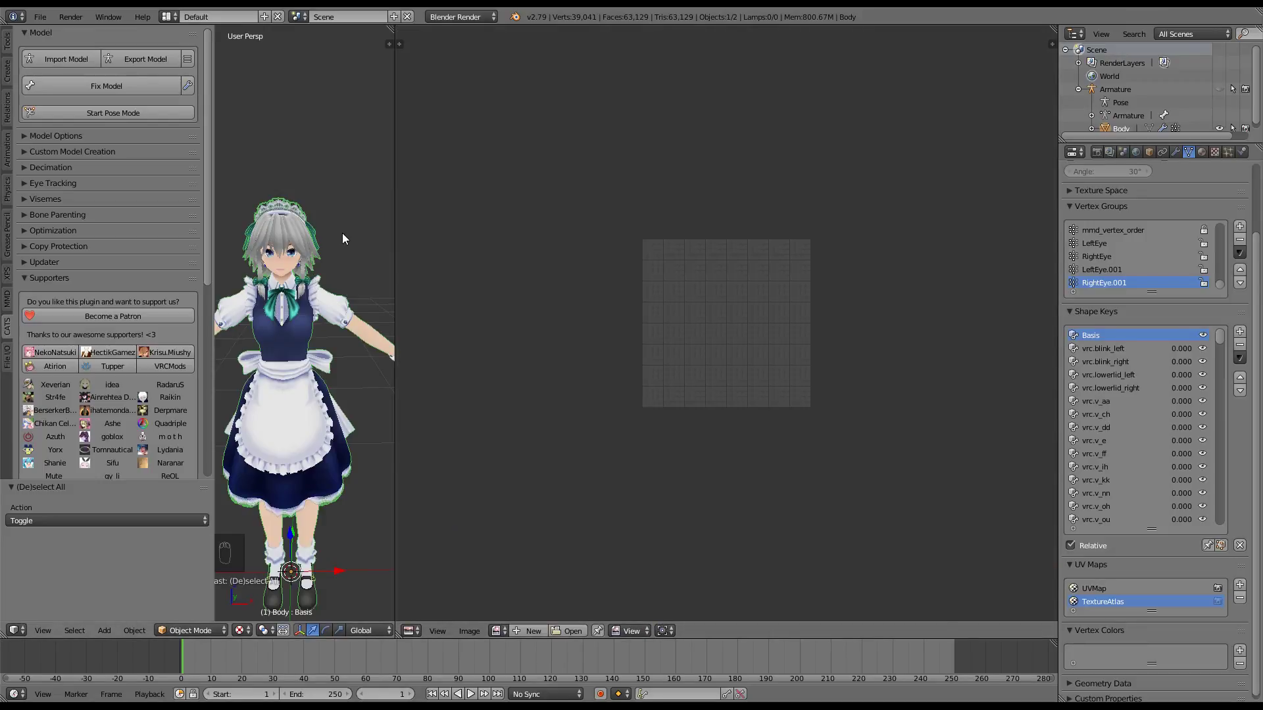
Step: Put the Body mesh into Edit Mode to show its full TextureAtlas UV layout in the UV/Image Editor
key(Tab)
scroll(343, 263, down, 4)
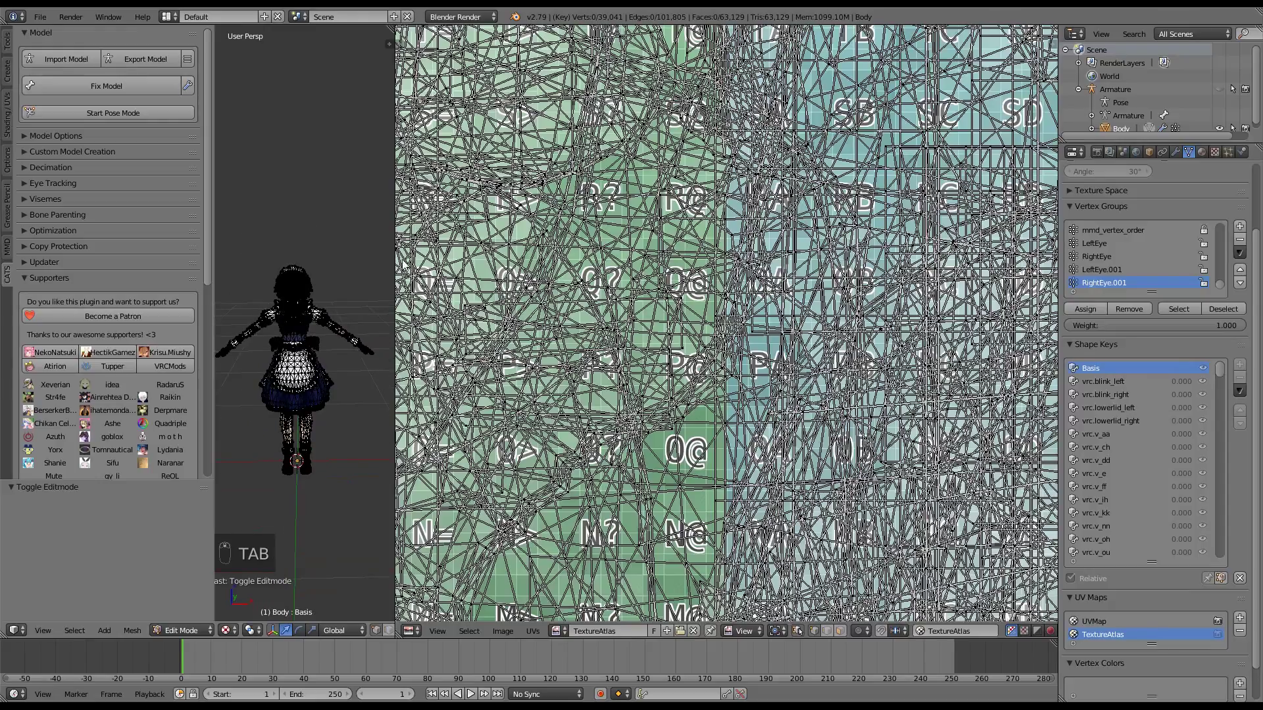
scroll(711, 329, down, 9)
scroll(793, 375, down, 3)
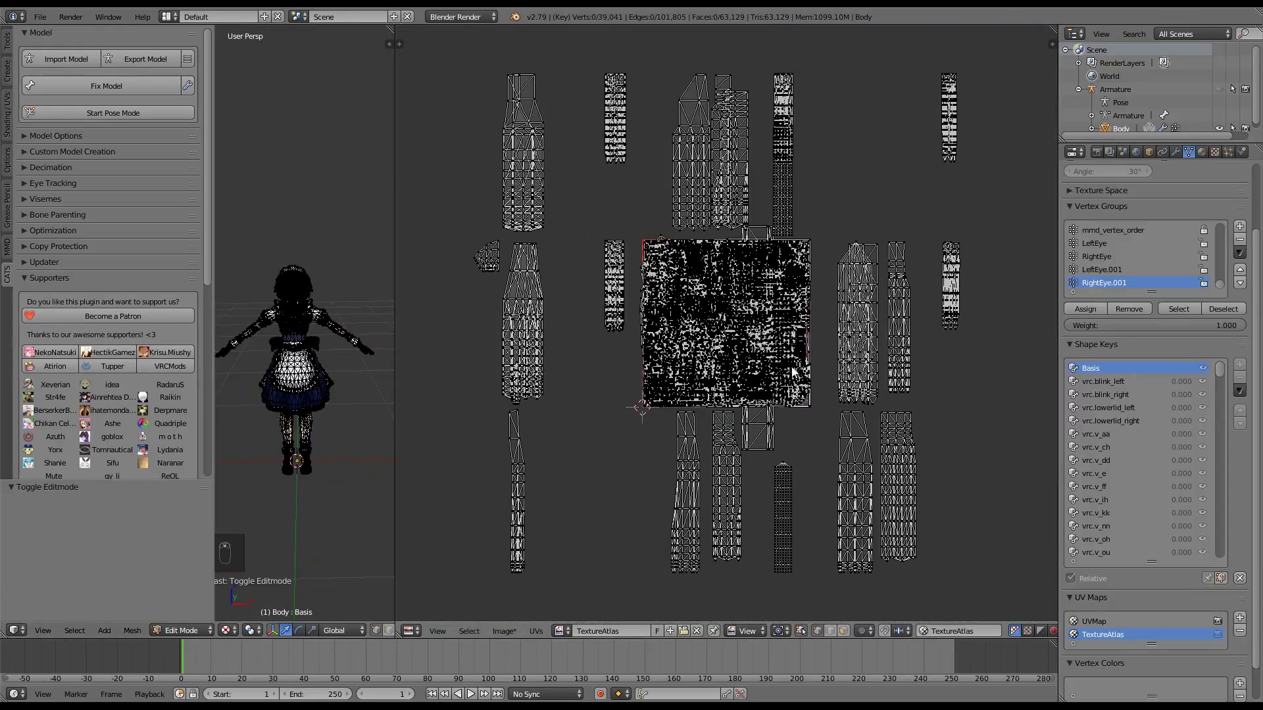
Step: Toggle the sync between UV and mesh selection off and back on to compare how the UV layout is displayed
scroll(799, 372, up, 6)
scroll(796, 395, down, 4)
scroll(819, 427, down, 3)
scroll(817, 493, up, 2)
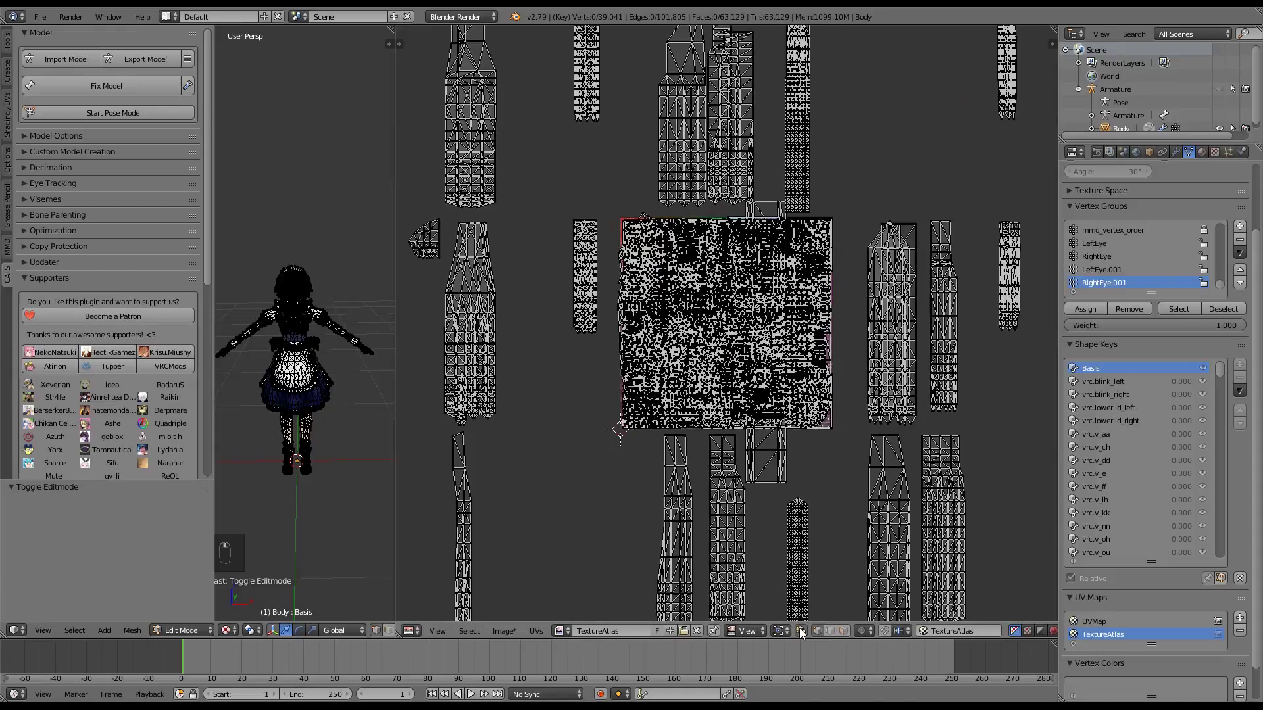
click(800, 631)
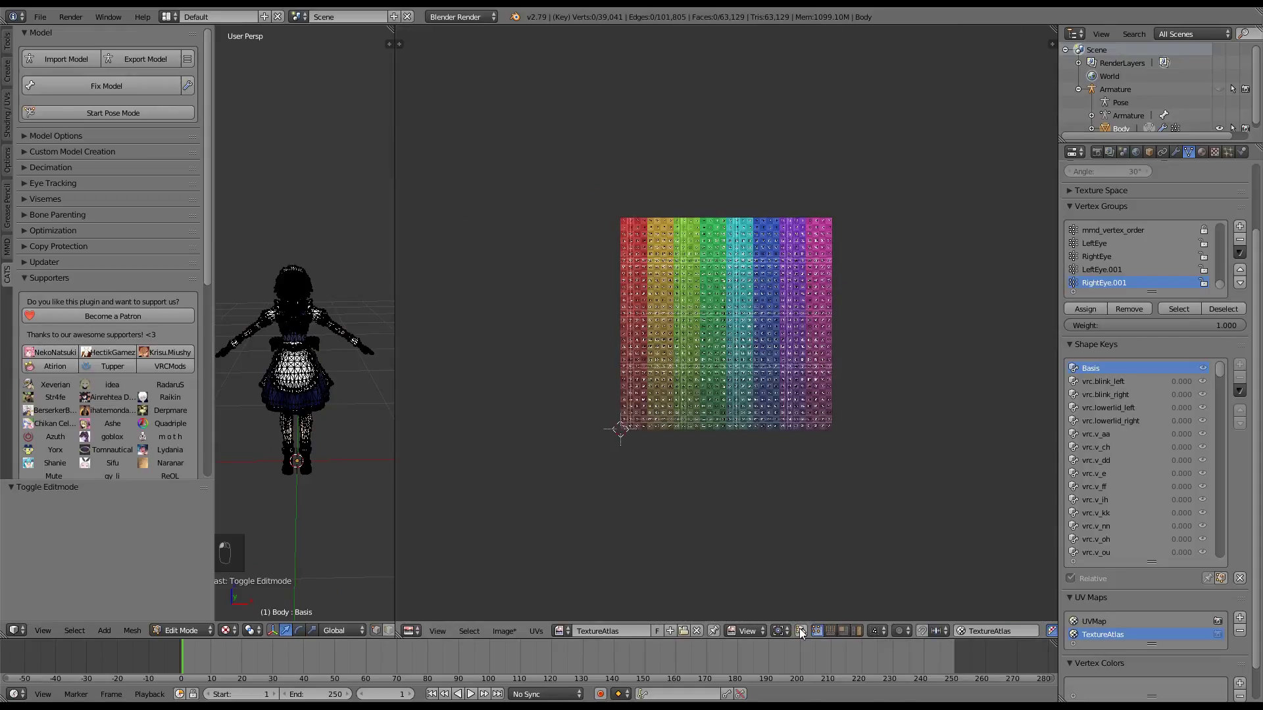
click(800, 631)
click(801, 631)
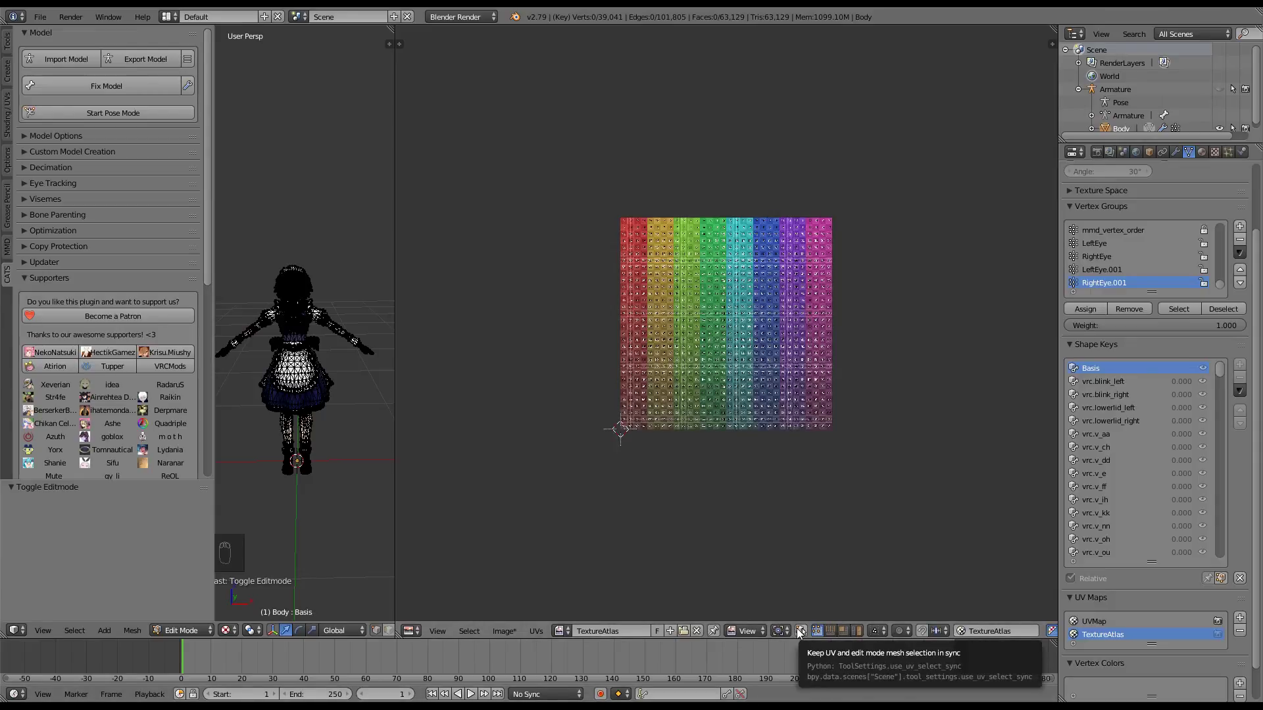
click(800, 631)
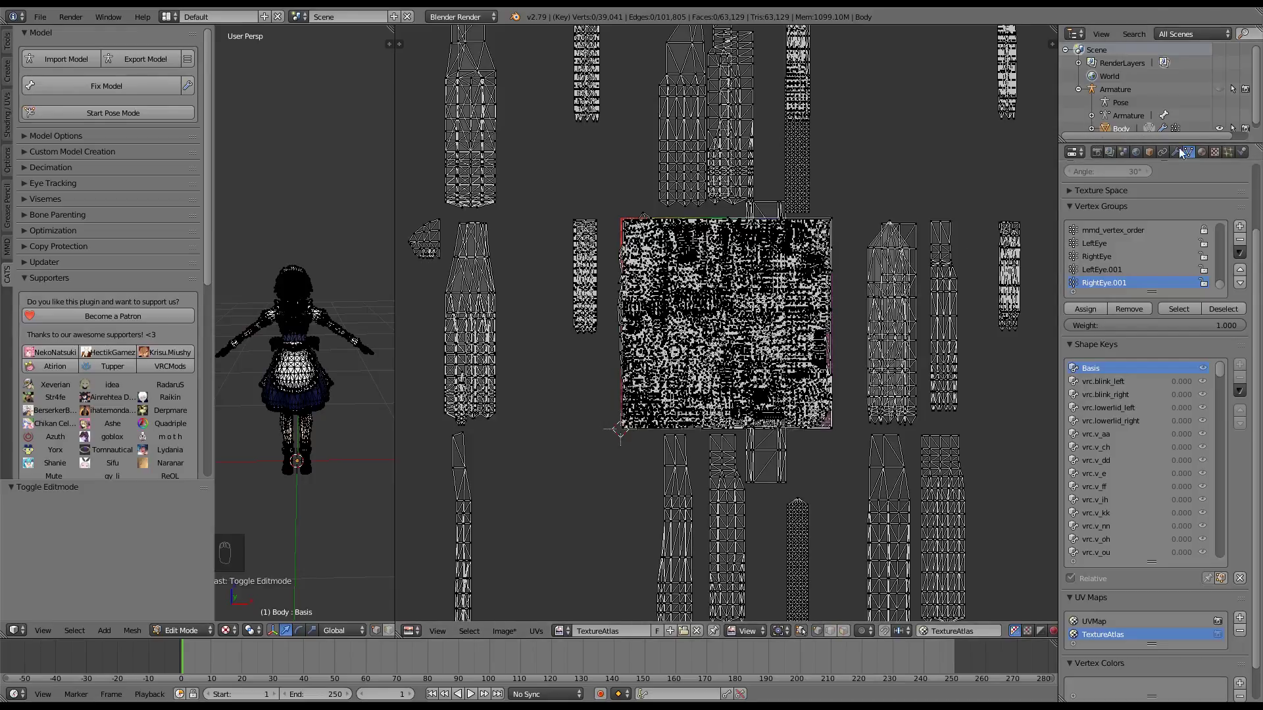
Step: Select all Body mesh faces that use the Bangs (translucent) material
click(1202, 152)
click(1122, 200)
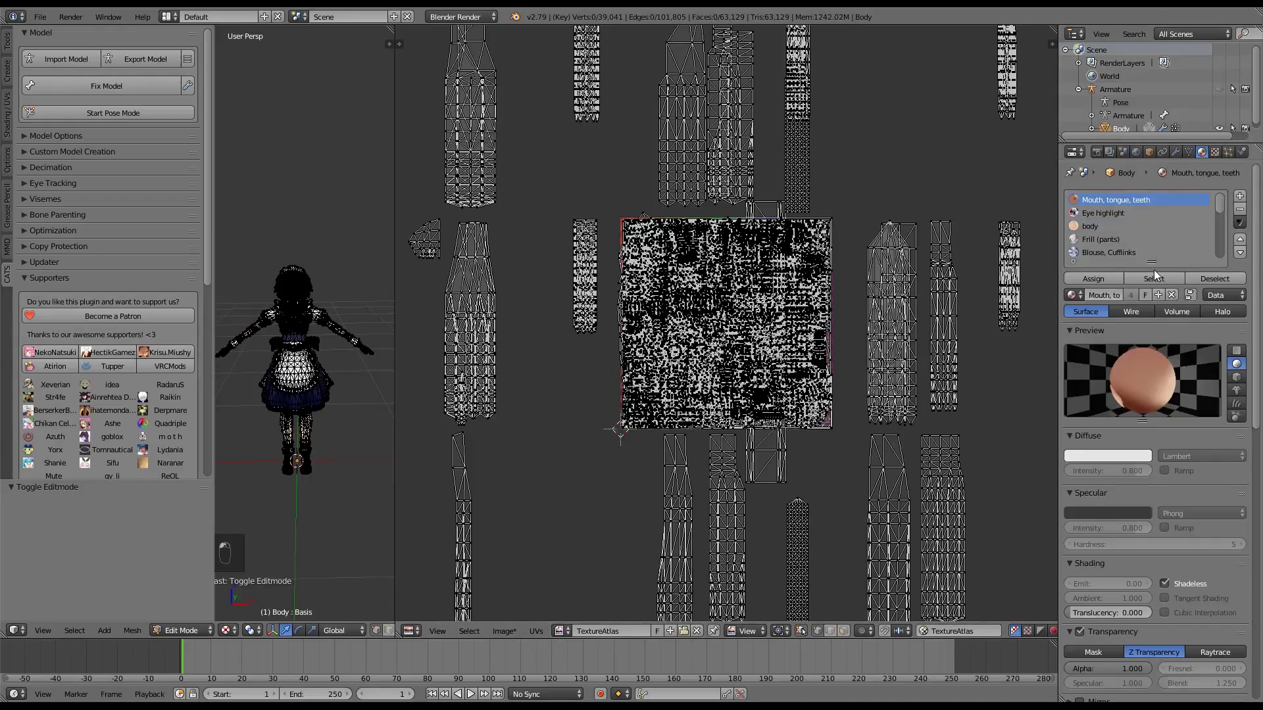
scroll(1132, 230, down, 2)
middle_drag(879, 162, 854, 288)
scroll(854, 288, down, 4)
scroll(818, 309, up, 4)
scroll(1096, 219, down, 5)
click(1118, 226)
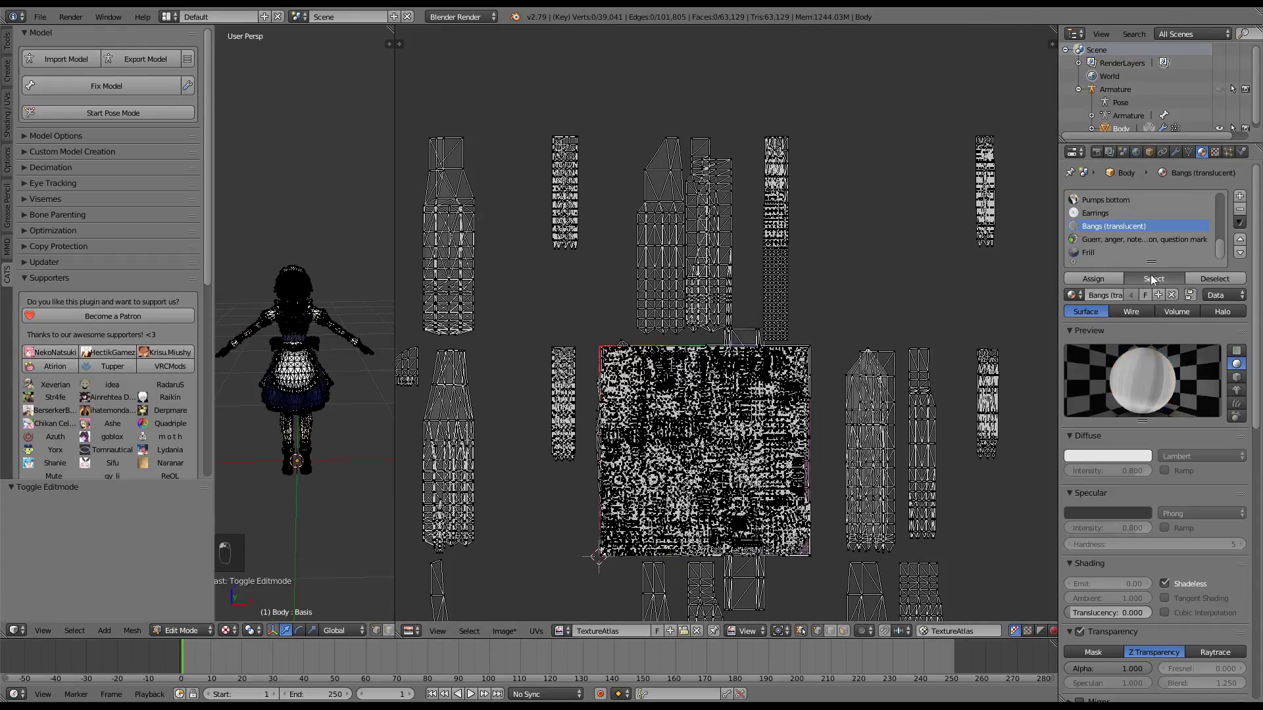
click(1154, 279)
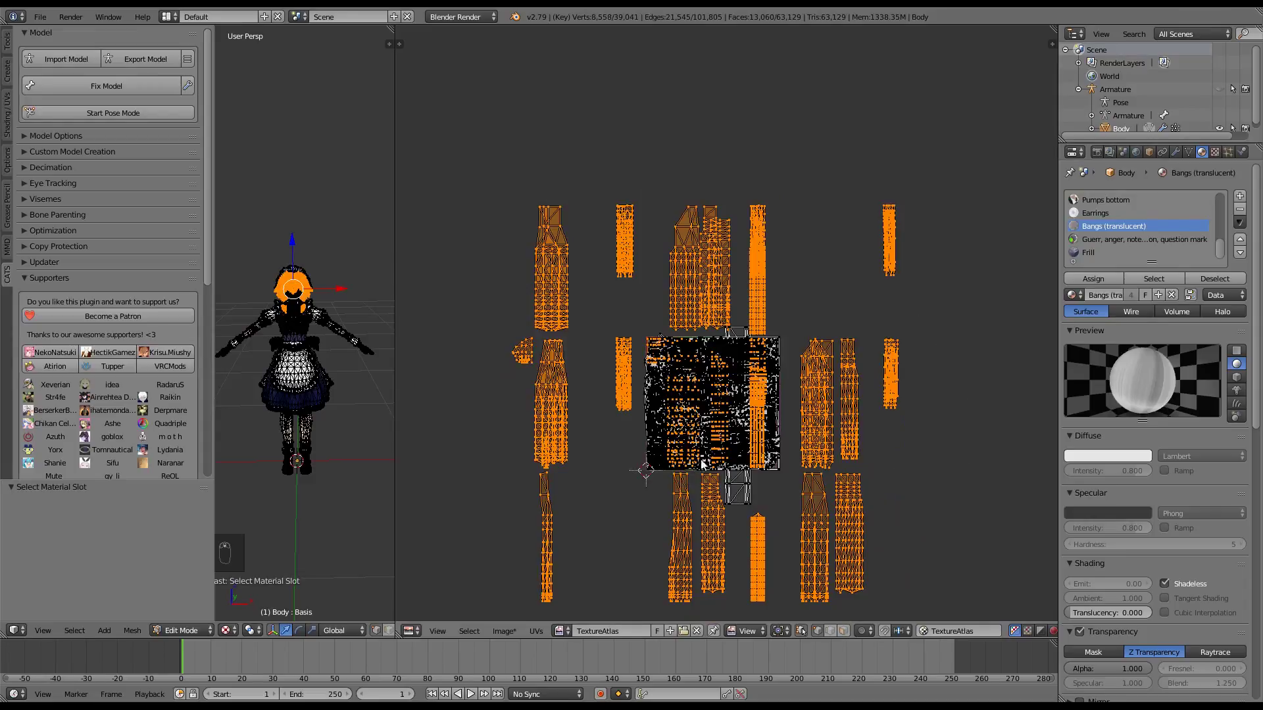
Step: Move the selected bangs UVs above the atlas square, scale them to about 0.113, and deselect everything
key(g)
click(753, 340)
key(s)
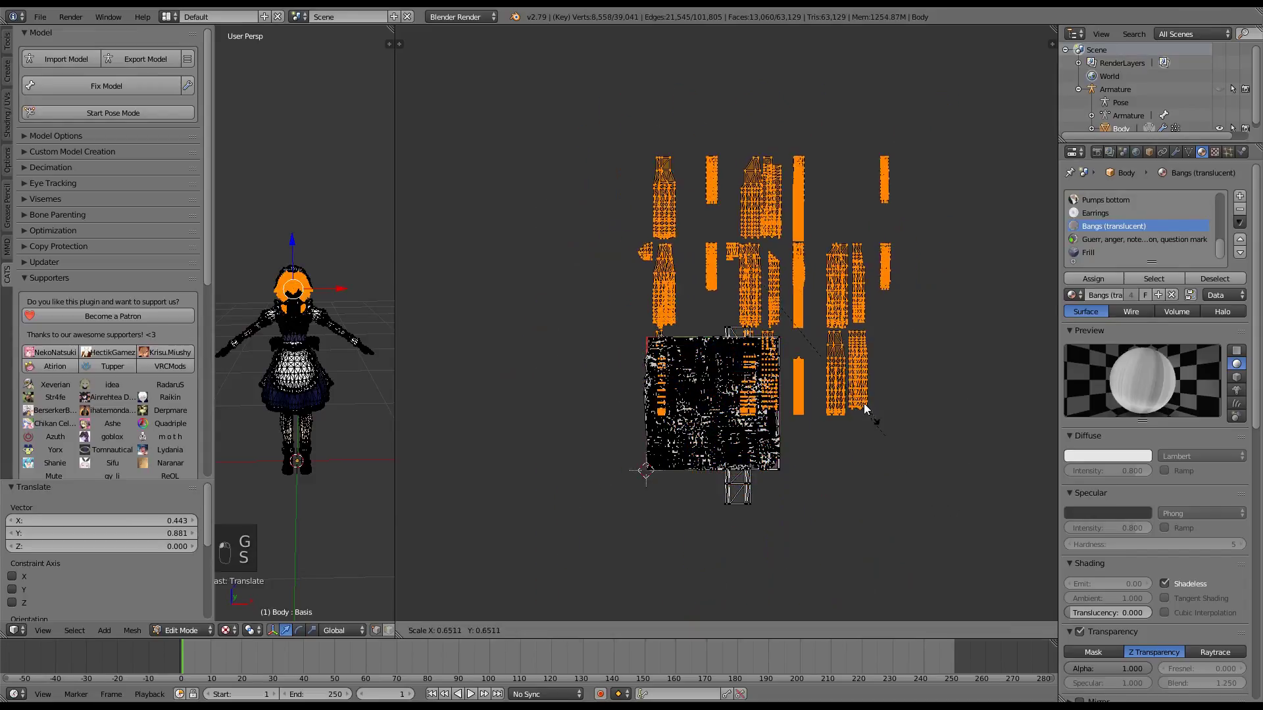
click(786, 295)
key(g)
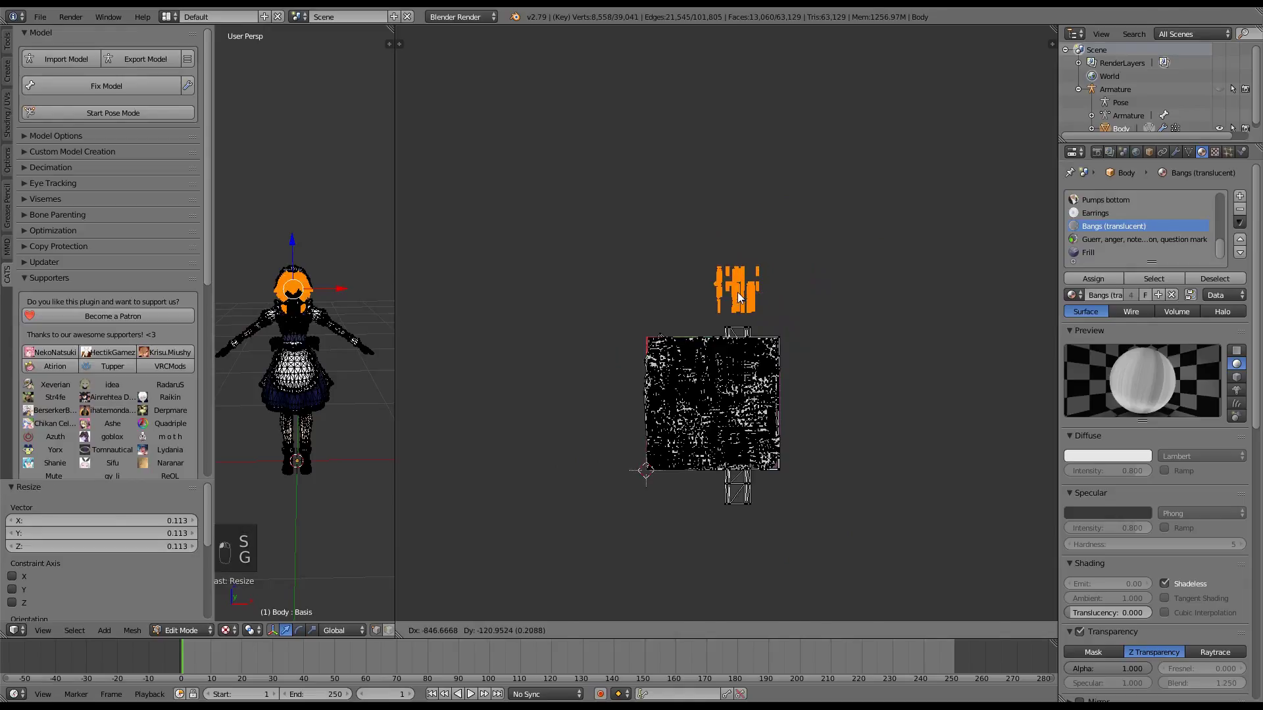
right_click(740, 297)
key(a)
Step: Select the Mouth, tongue, teeth material's UVs, place them scaled down above the atlas square's upper-left corner, and deselect
scroll(1105, 236, up, 5)
click(1095, 197)
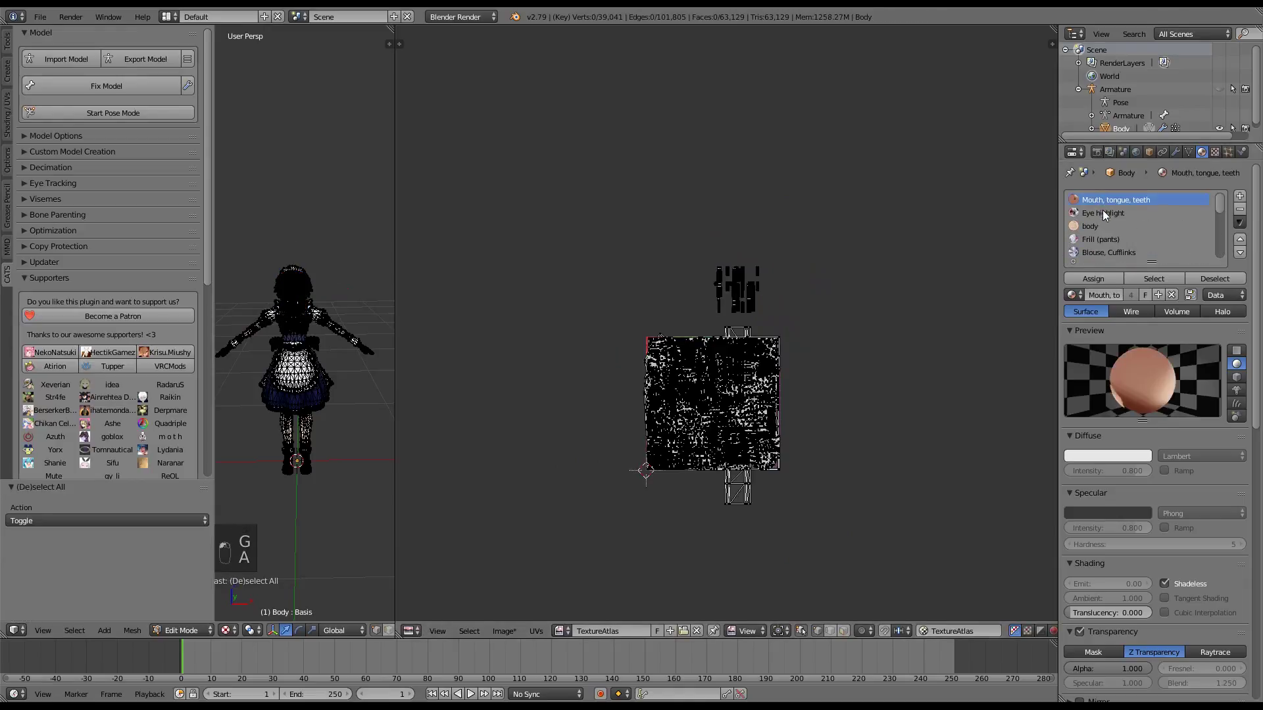
scroll(855, 276, up, 3)
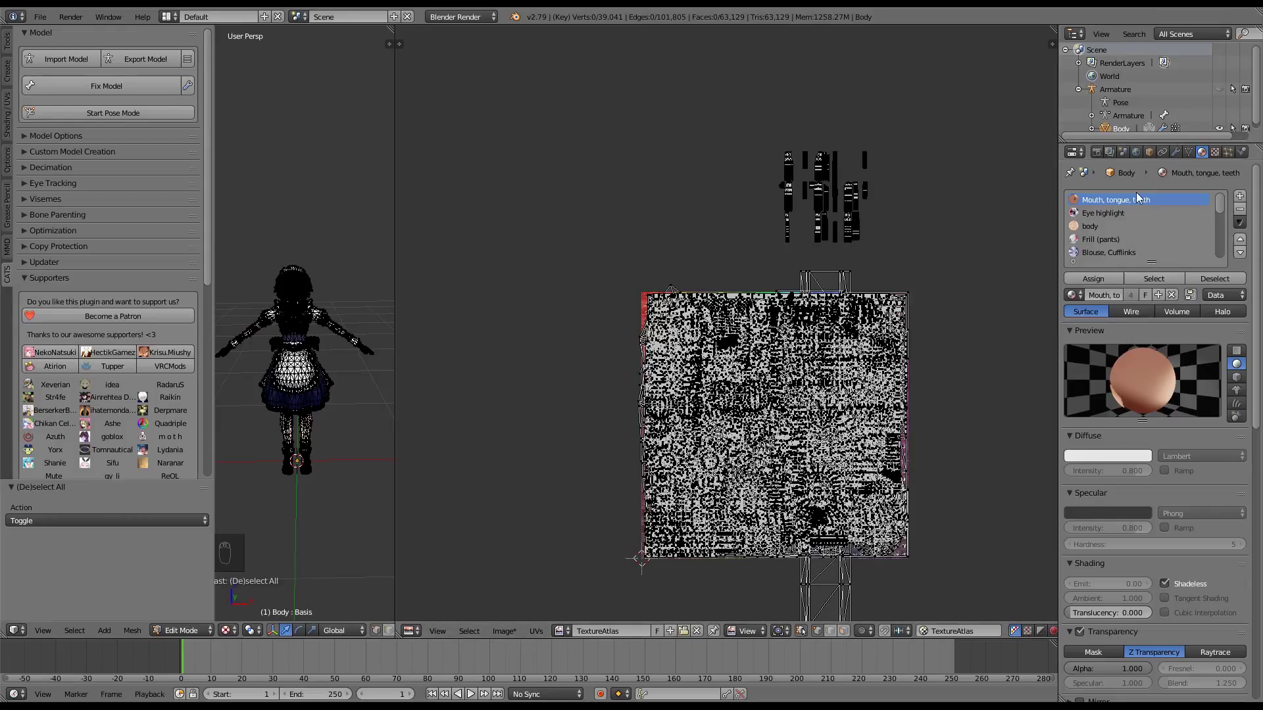
click(1142, 278)
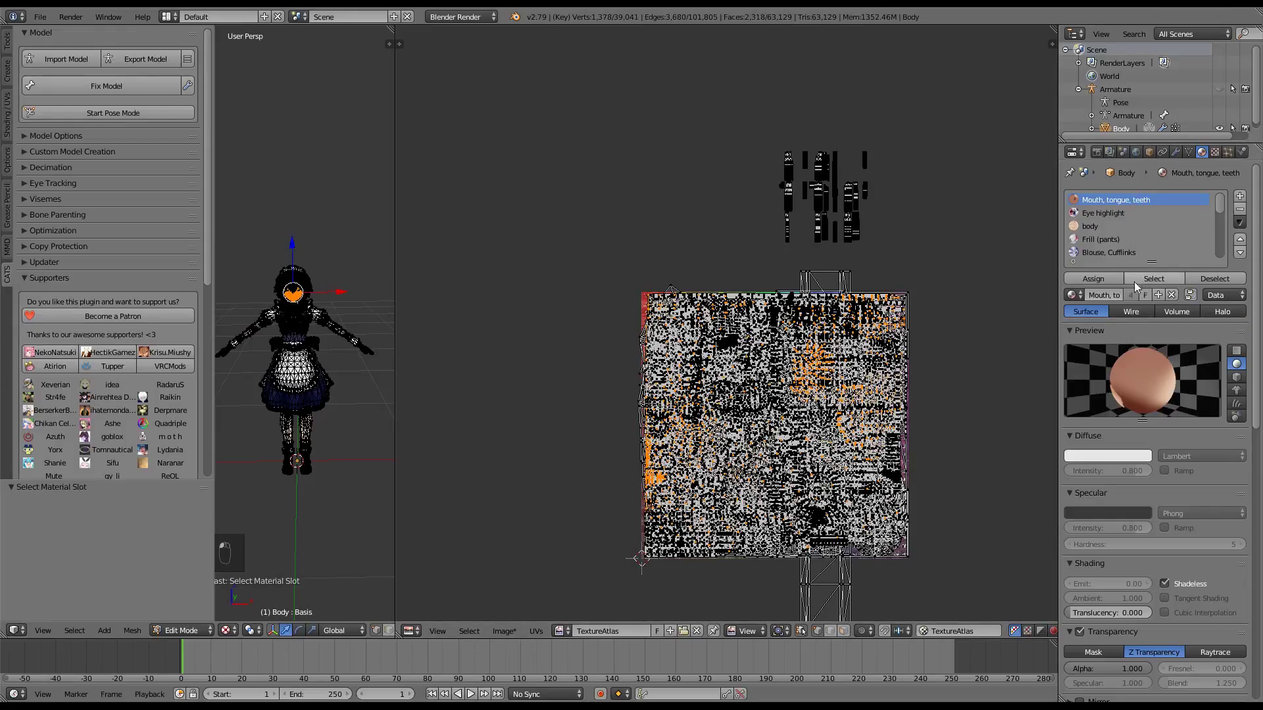
key(g)
click(742, 287)
key(s)
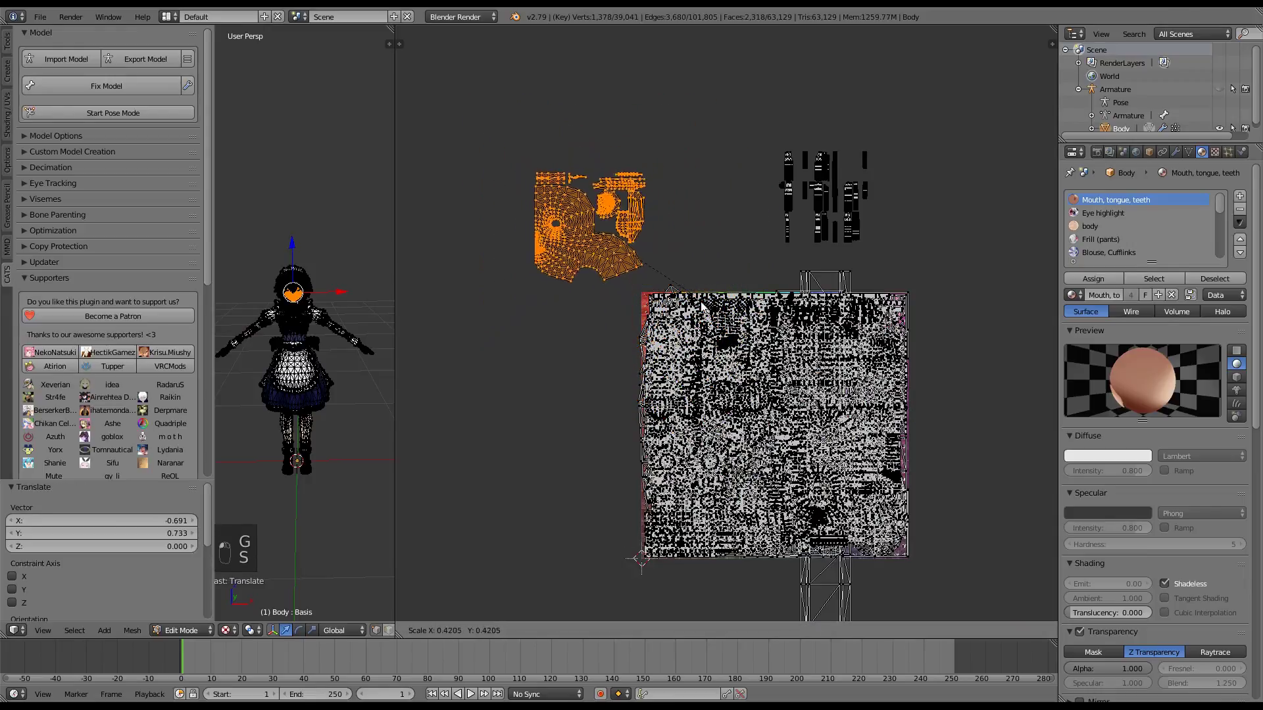
click(663, 296)
key(g)
click(654, 276)
key(a)
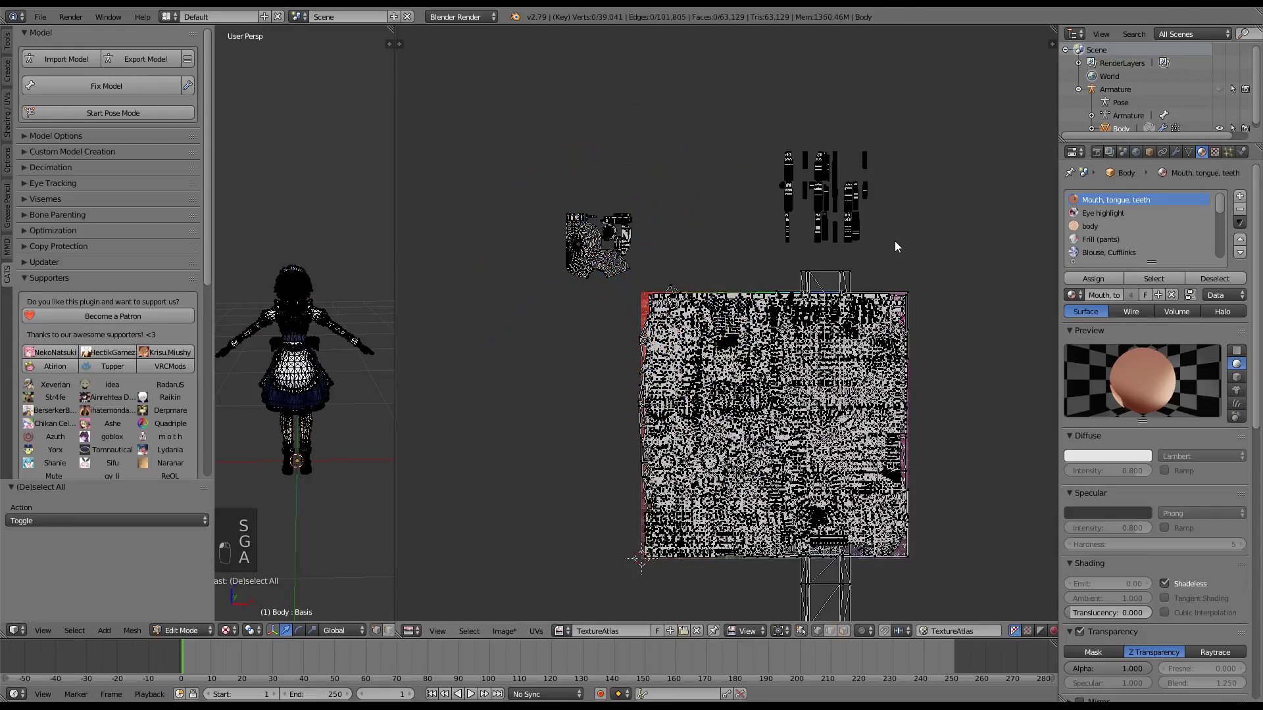
Step: Select the Eye highlight material's UVs, scale them to about 0.192 between the mouth and bangs islands, and deselect
click(1154, 279)
key(g)
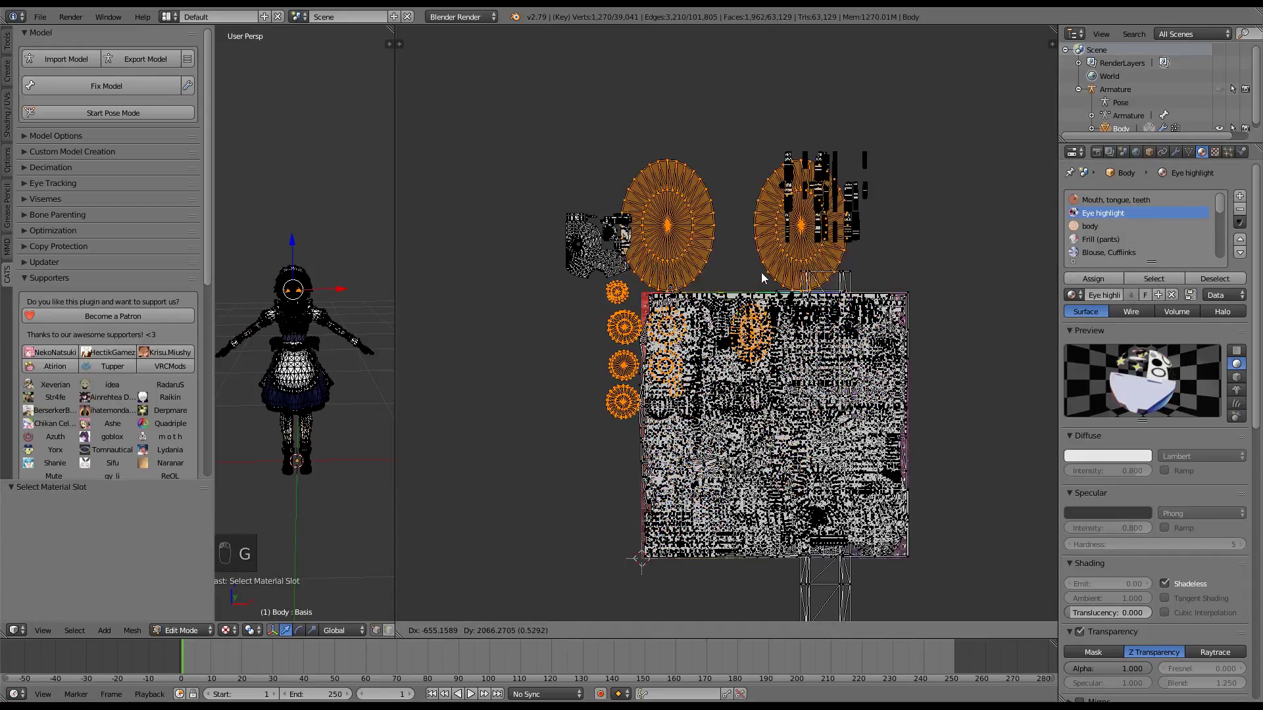
click(762, 275)
key(s)
click(767, 268)
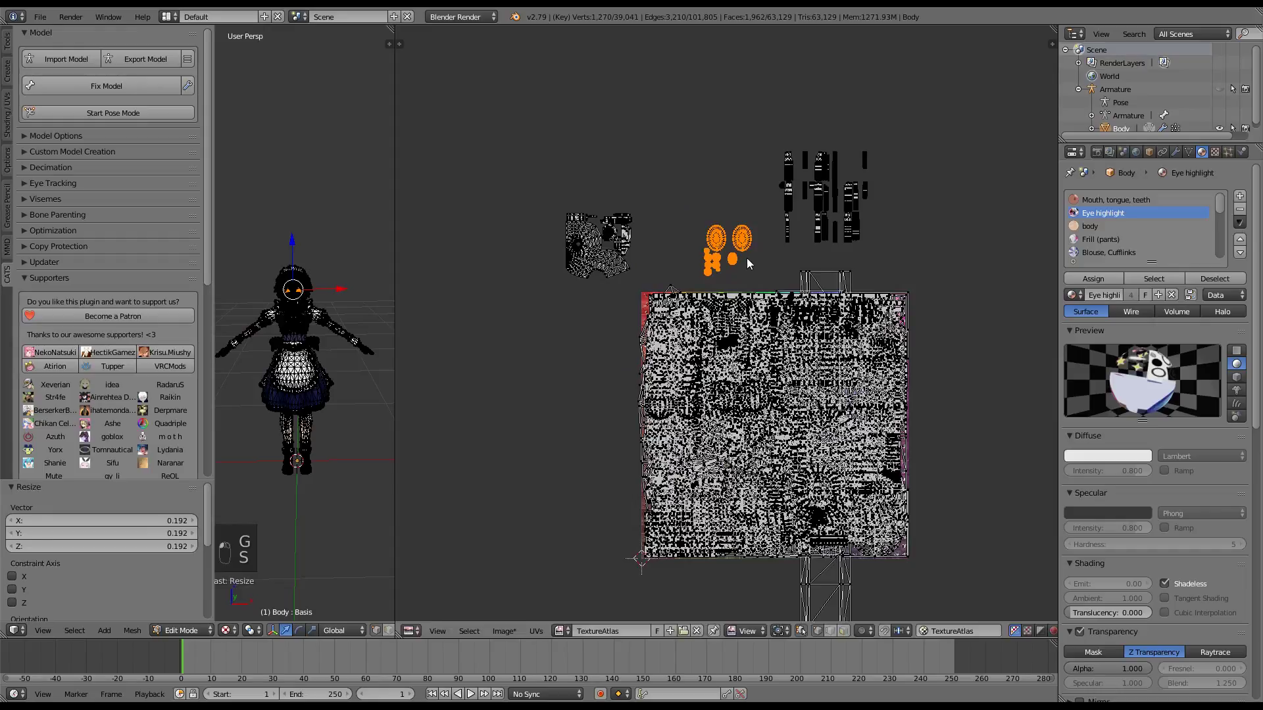
key(g)
click(771, 239)
key(a)
Step: Select the body material's UVs, place them scaled down above the atlas square's upper-right corner beside the bangs, and deselect
click(1090, 227)
click(1154, 279)
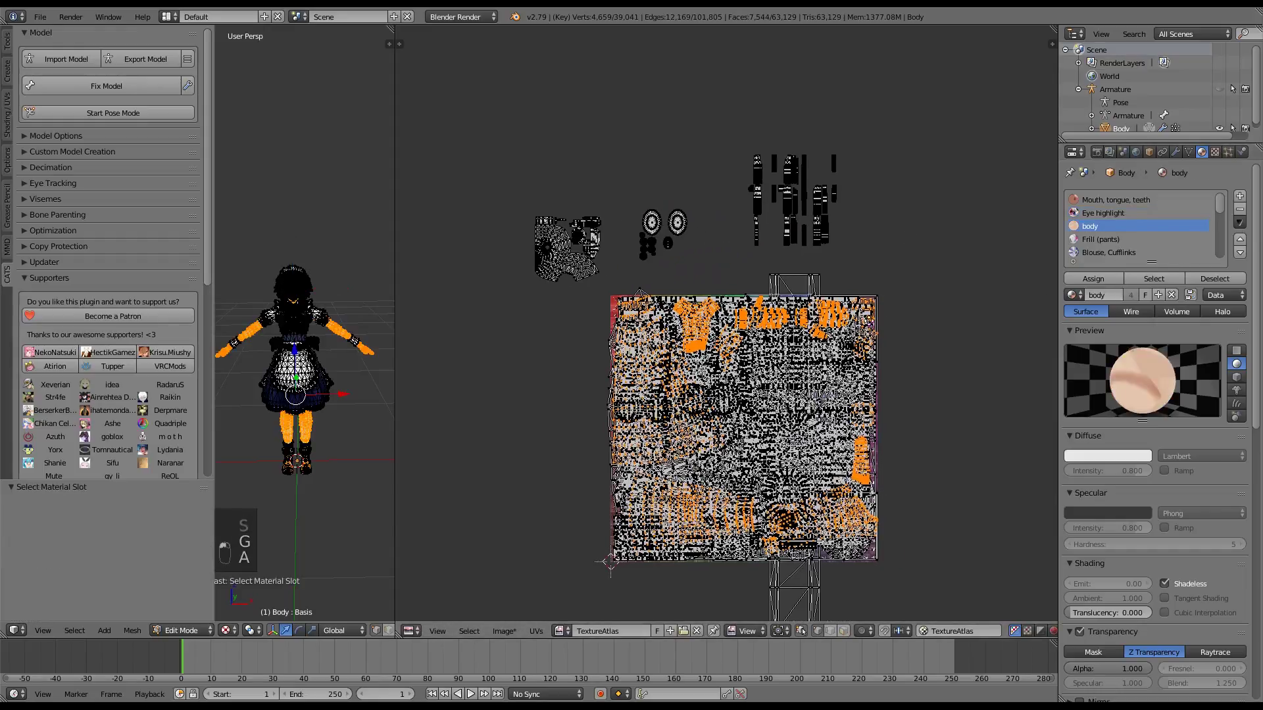
middle_drag(921, 394, 745, 423)
key(g)
click(833, 248)
key(s)
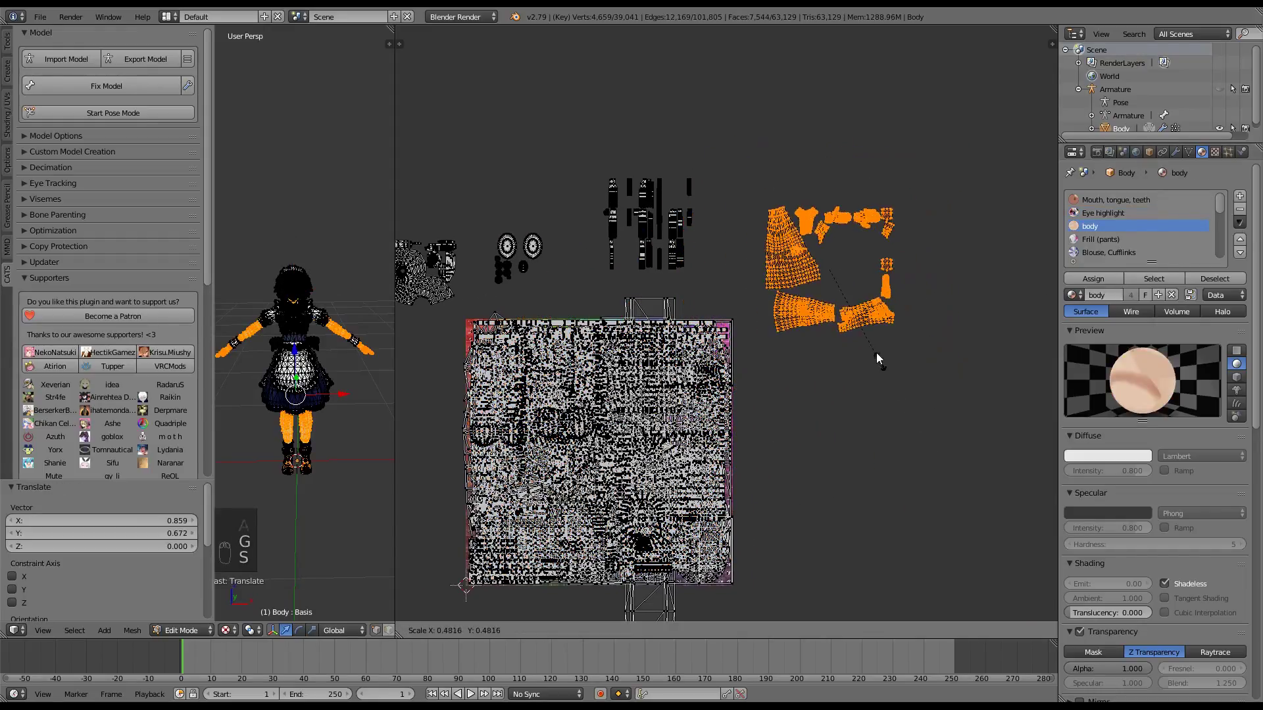
click(863, 324)
key(g)
click(790, 283)
key(a)
Step: Select the Frill (pants) material's UVs, scale them to about 0.303 just right of the atlas square's upper part, and deselect
click(1100, 240)
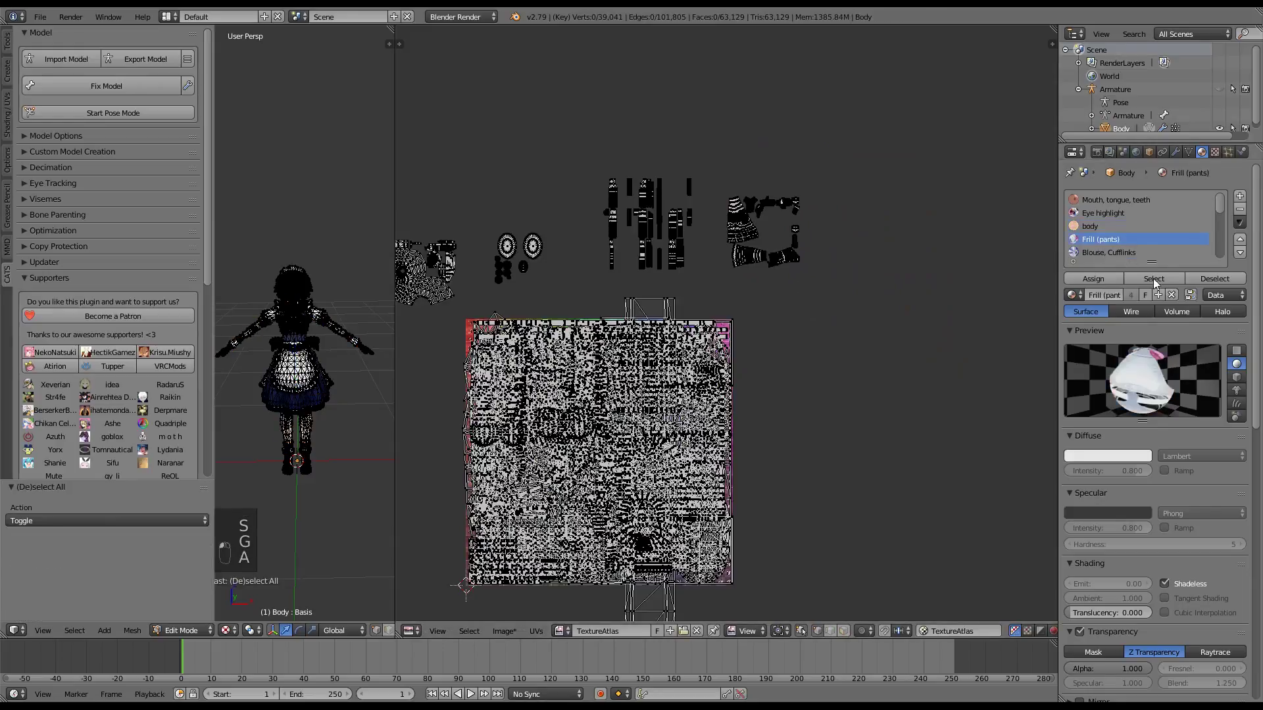
click(1154, 279)
key(g)
click(830, 378)
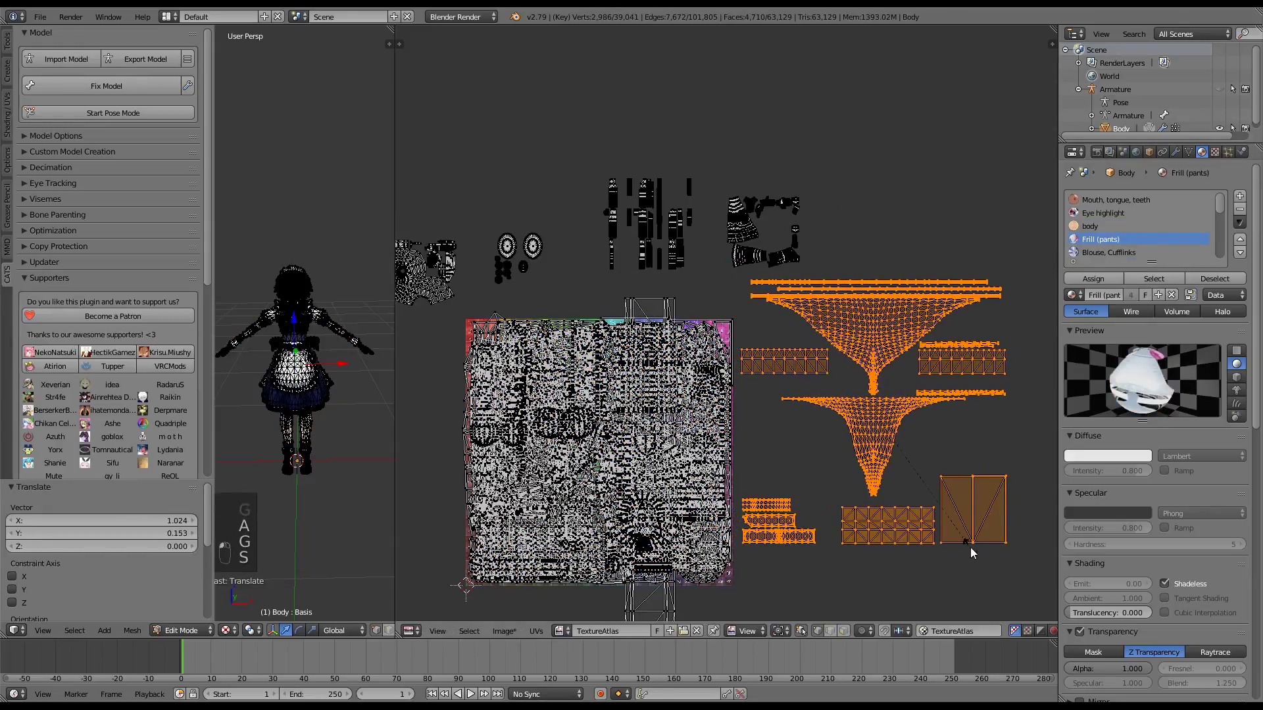
key(s)
click(908, 446)
key(g)
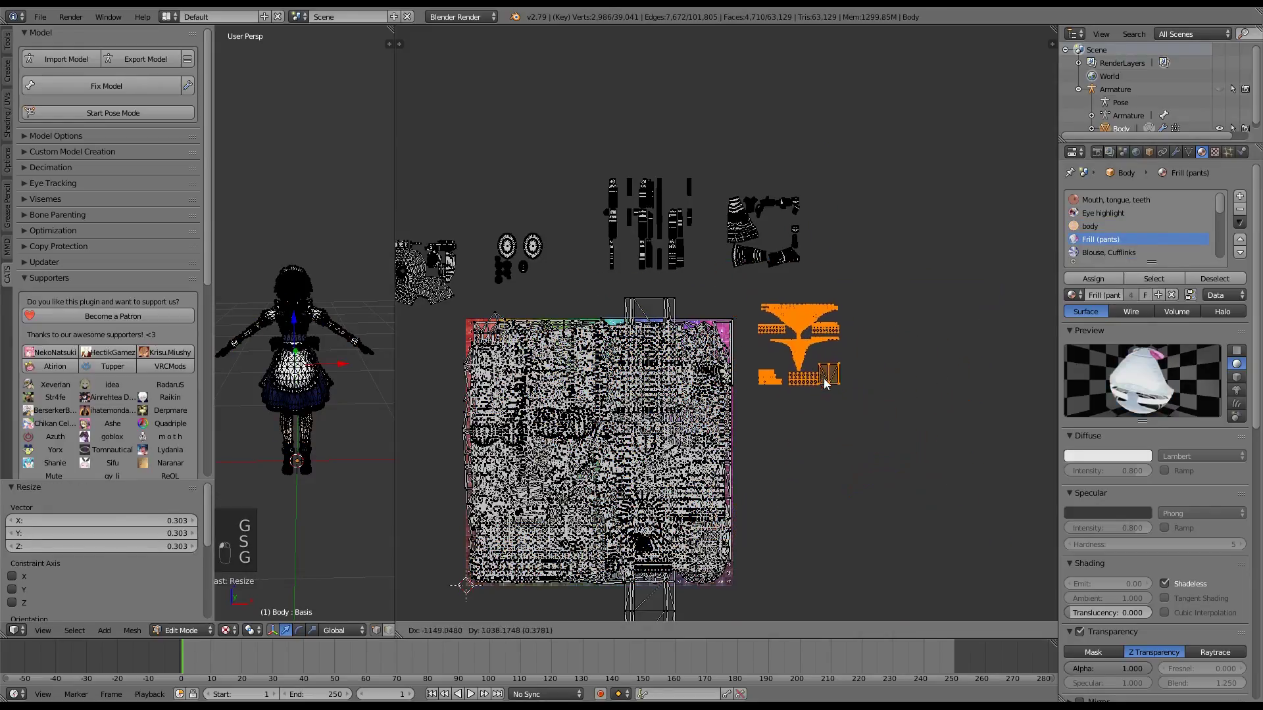
click(784, 349)
key(a)
Step: Select the Blouse, Cufflinks material's UVs, place them scaled down right of the atlas square beneath the frill islands, and deselect
click(1109, 253)
click(1154, 279)
key(g)
click(945, 554)
key(s)
click(874, 513)
key(g)
click(832, 373)
key(a)
Step: Select the Best material's UVs, scale them to about 0.548 near the atlas square's lower-right corner, and deselect
click(1105, 244)
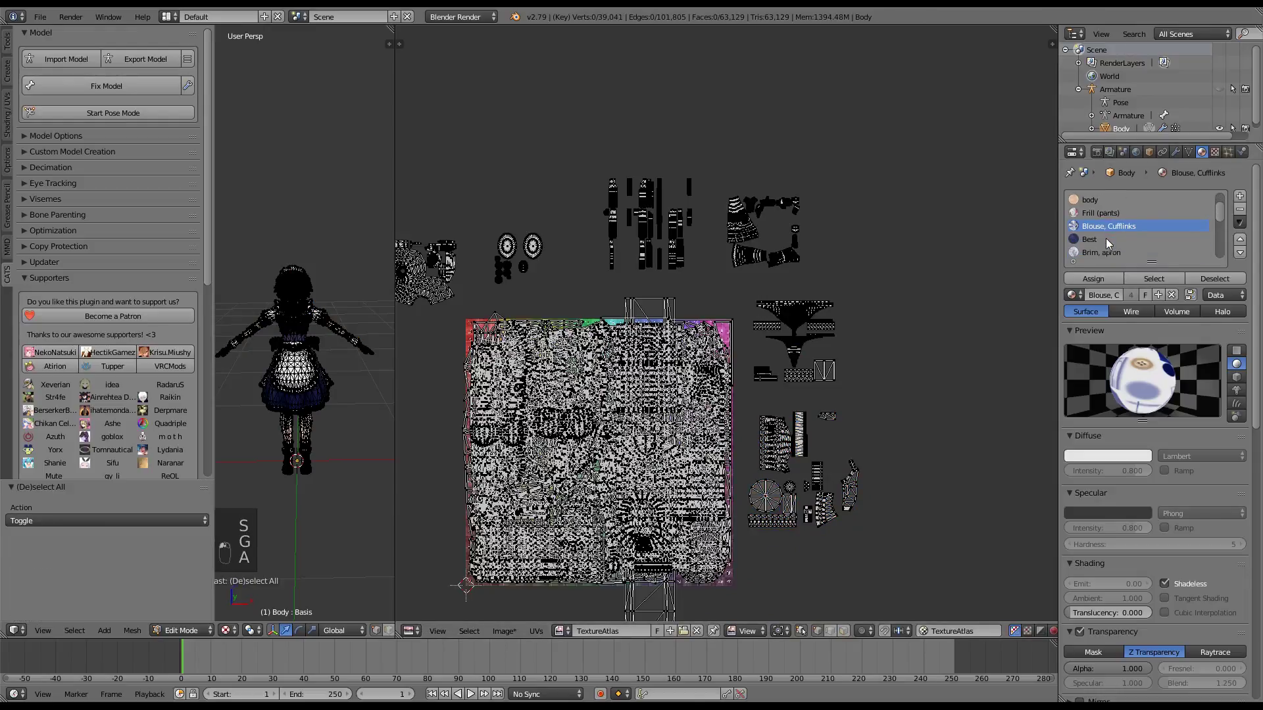
key(g)
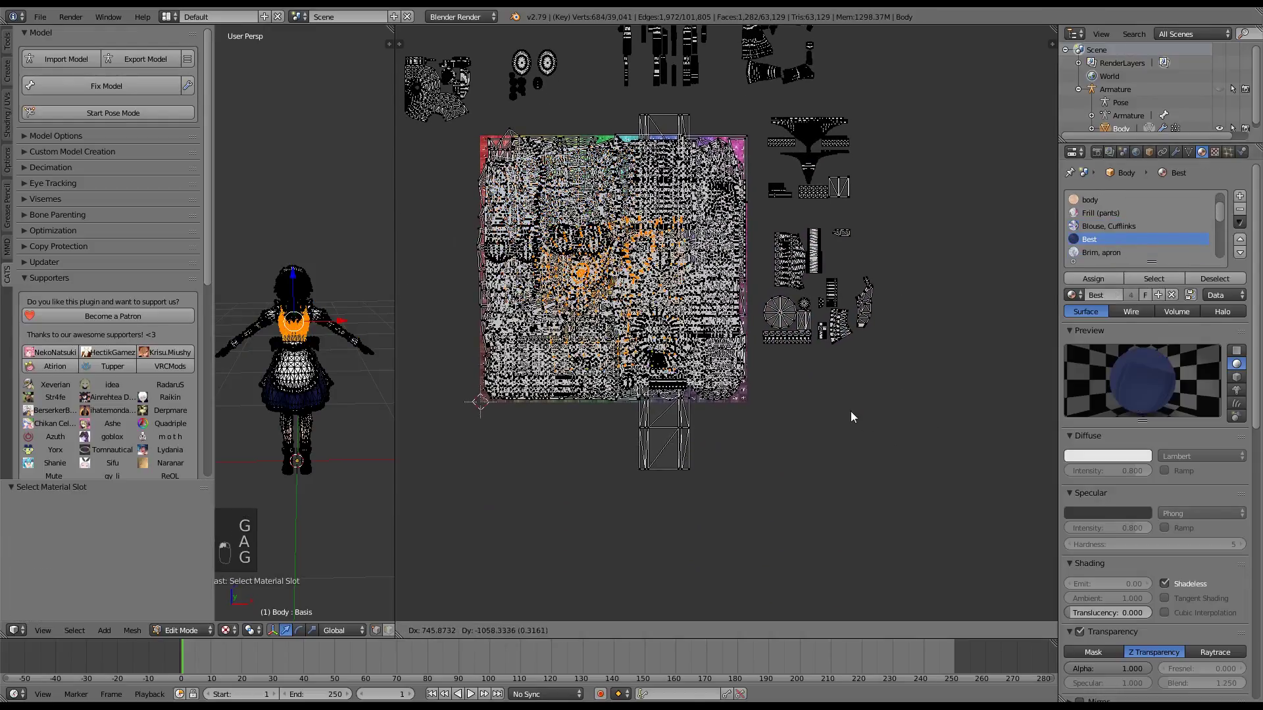
click(950, 486)
key(s)
click(879, 471)
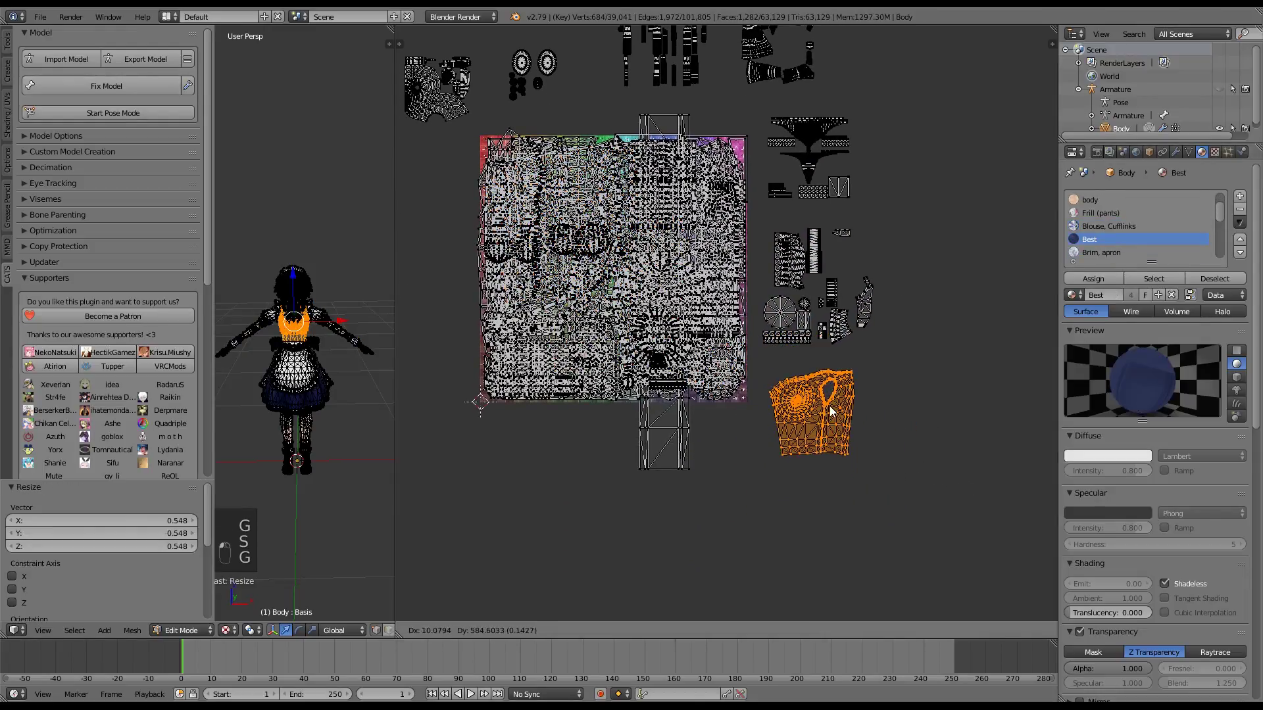
key(g)
click(947, 369)
key(a)
Step: Select the Brim, apron material's UVs, scale them to about 0.4 beneath the right part of the atlas square, and deselect
click(1101, 252)
click(1154, 279)
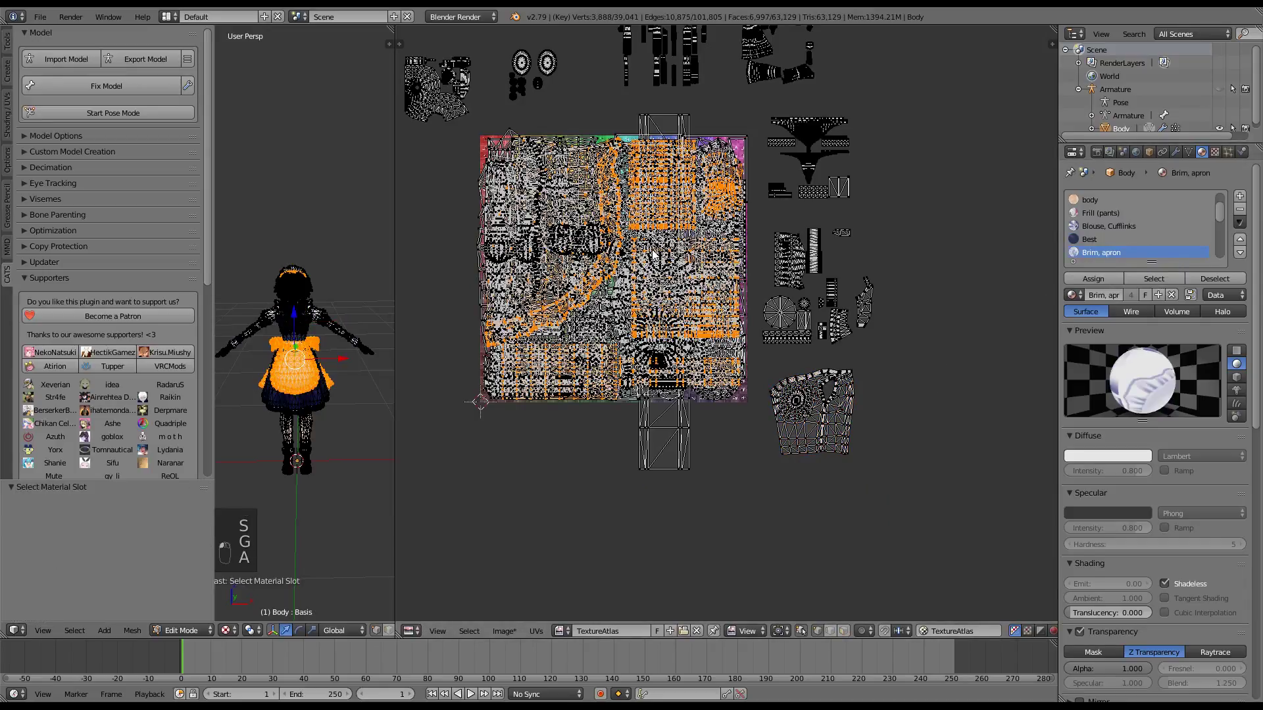
key(g)
click(879, 549)
key(s)
click(776, 543)
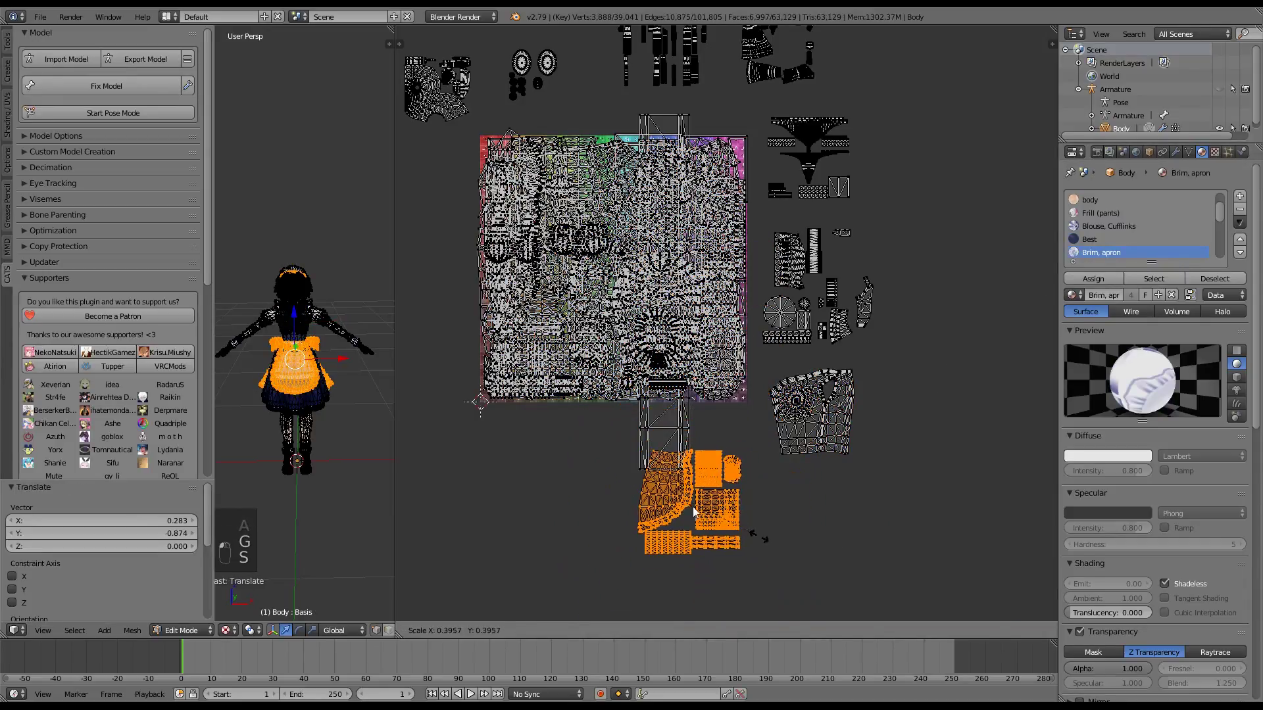
key(g)
click(797, 550)
key(a)
Step: Select the Apron frill material's UVs, place them scaled down beneath the atlas square left of the apron islands, and deselect
scroll(1100, 255, down, 1)
click(1100, 253)
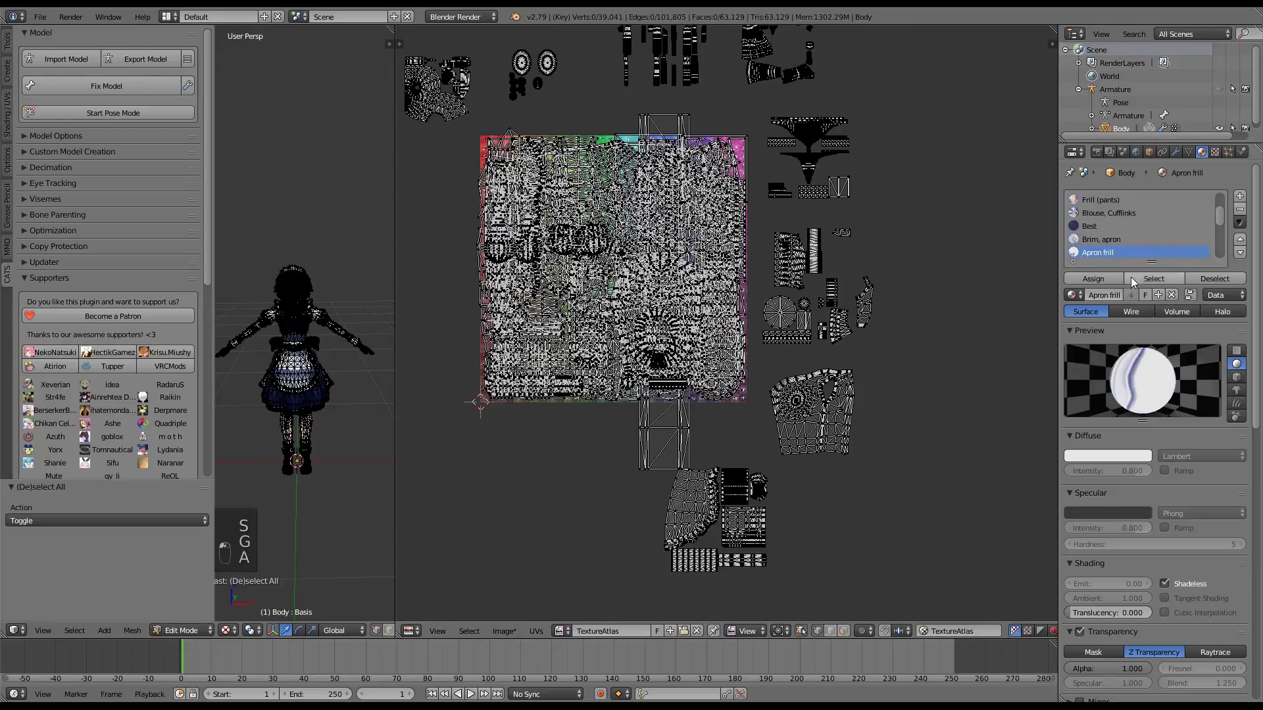
click(1154, 279)
middle_drag(572, 429, 684, 399)
key(g)
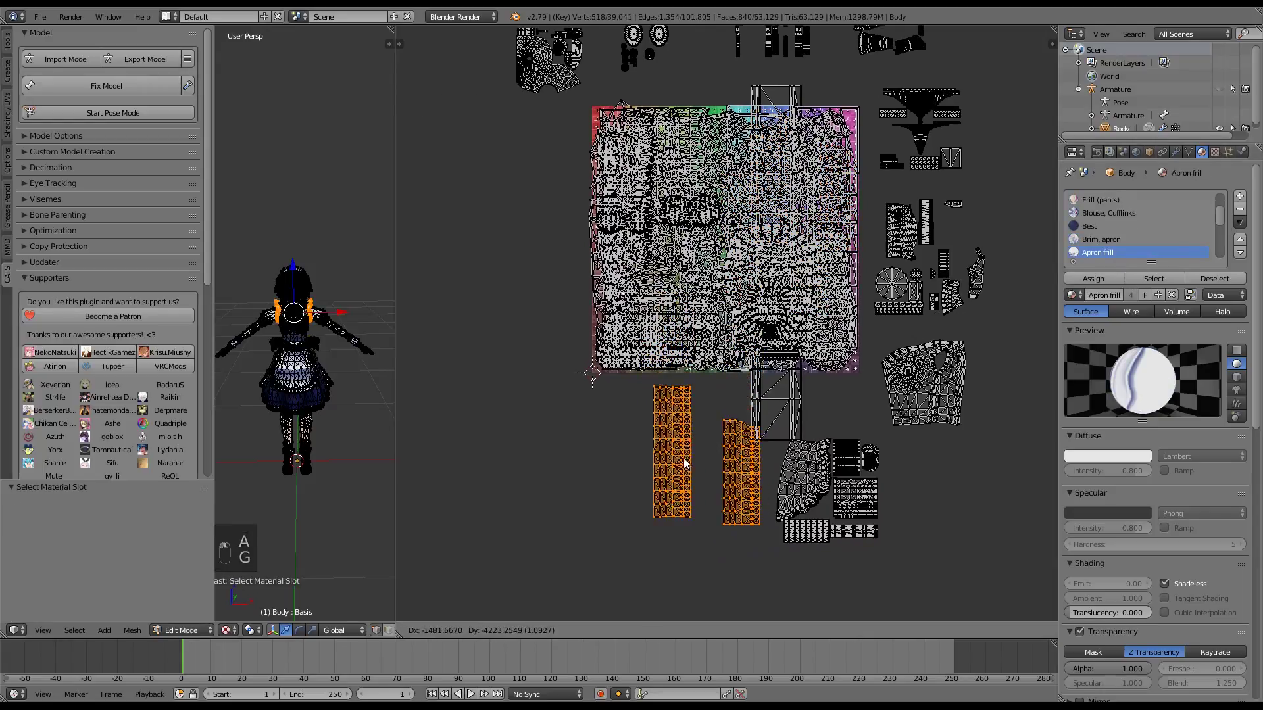
click(685, 468)
key(s)
click(735, 497)
key(g)
click(748, 504)
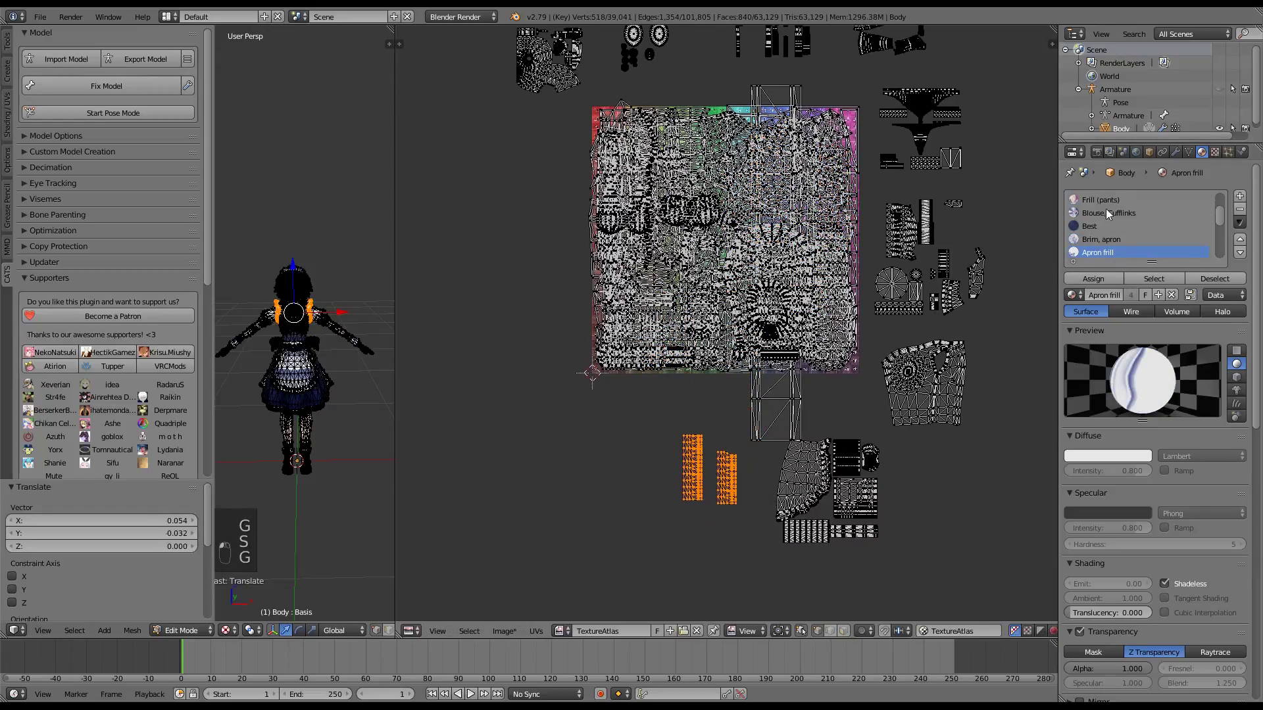
key(a)
Step: Select the skirt material's UVs, scale them to about 0.306 beneath the atlas square's lower-left corner, and deselect
scroll(1118, 227, down, 4)
click(1089, 212)
click(1154, 279)
key(g)
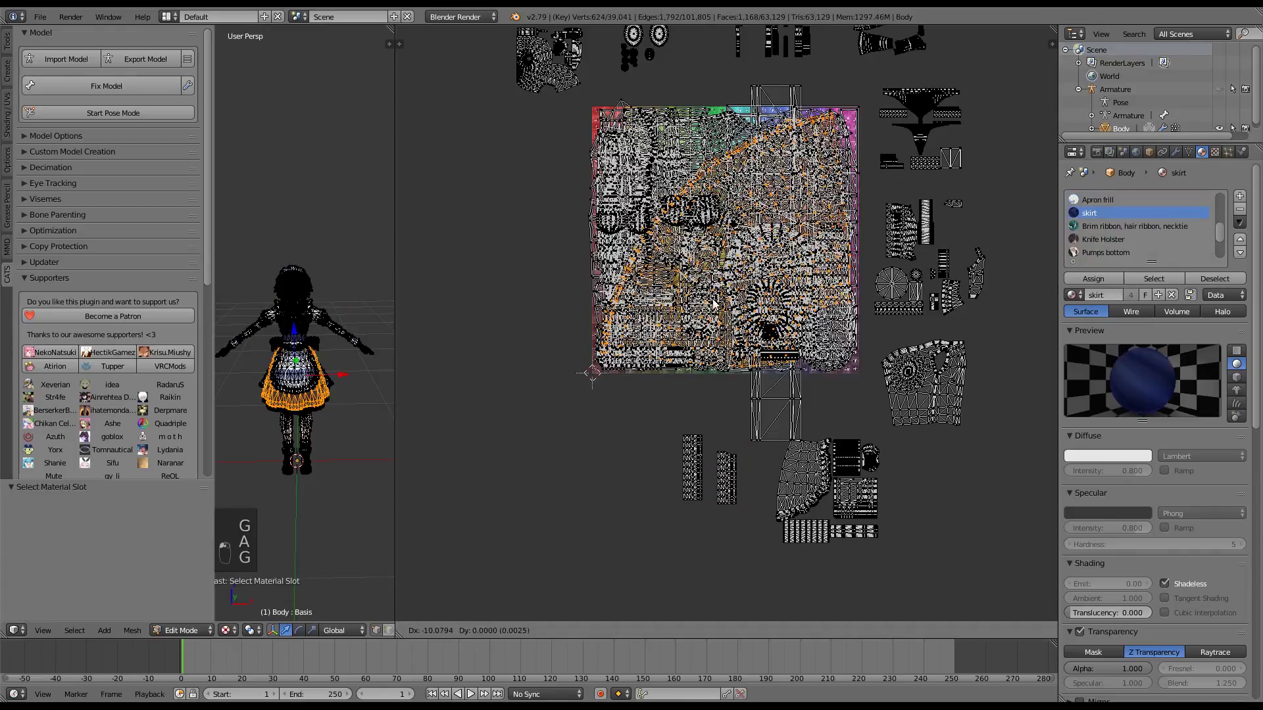
click(776, 491)
key(s)
click(658, 474)
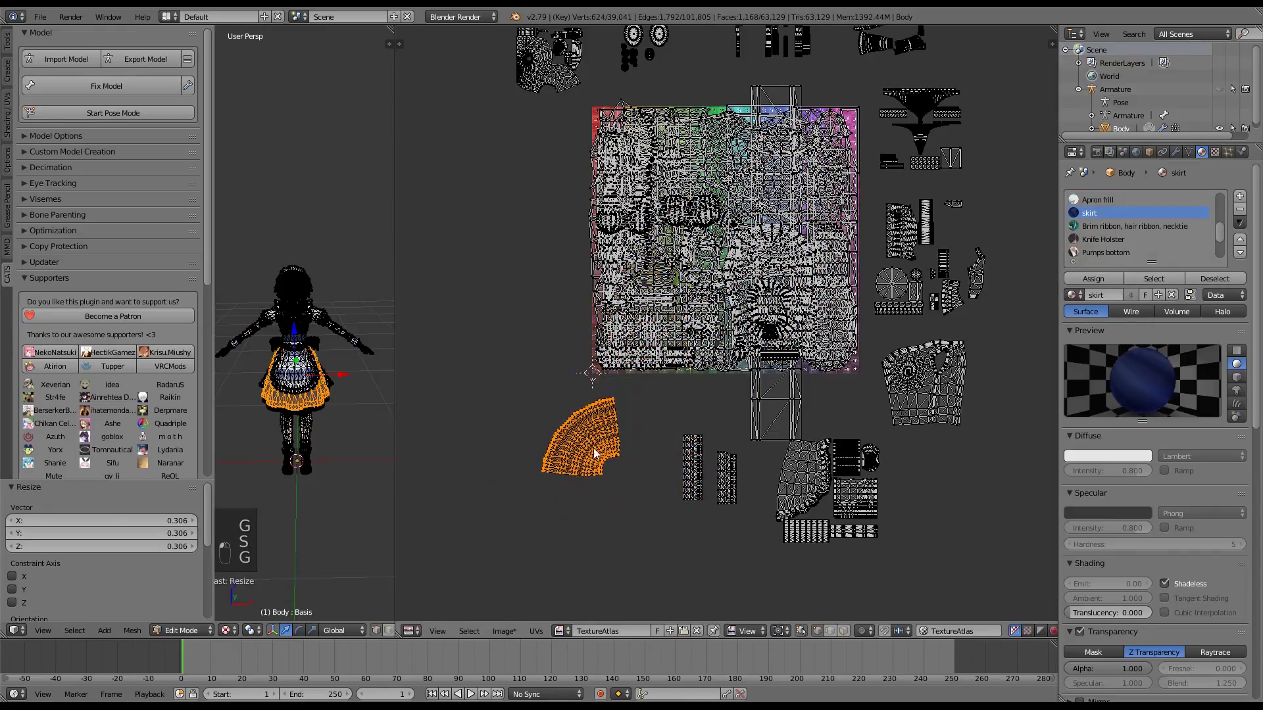
key(g)
click(665, 477)
key(a)
Step: Select the Brim ribbon, hair ribbon, necktie material's UVs, scale them to about 0.308 left of the skirt island, and deselect
click(1110, 227)
click(1154, 279)
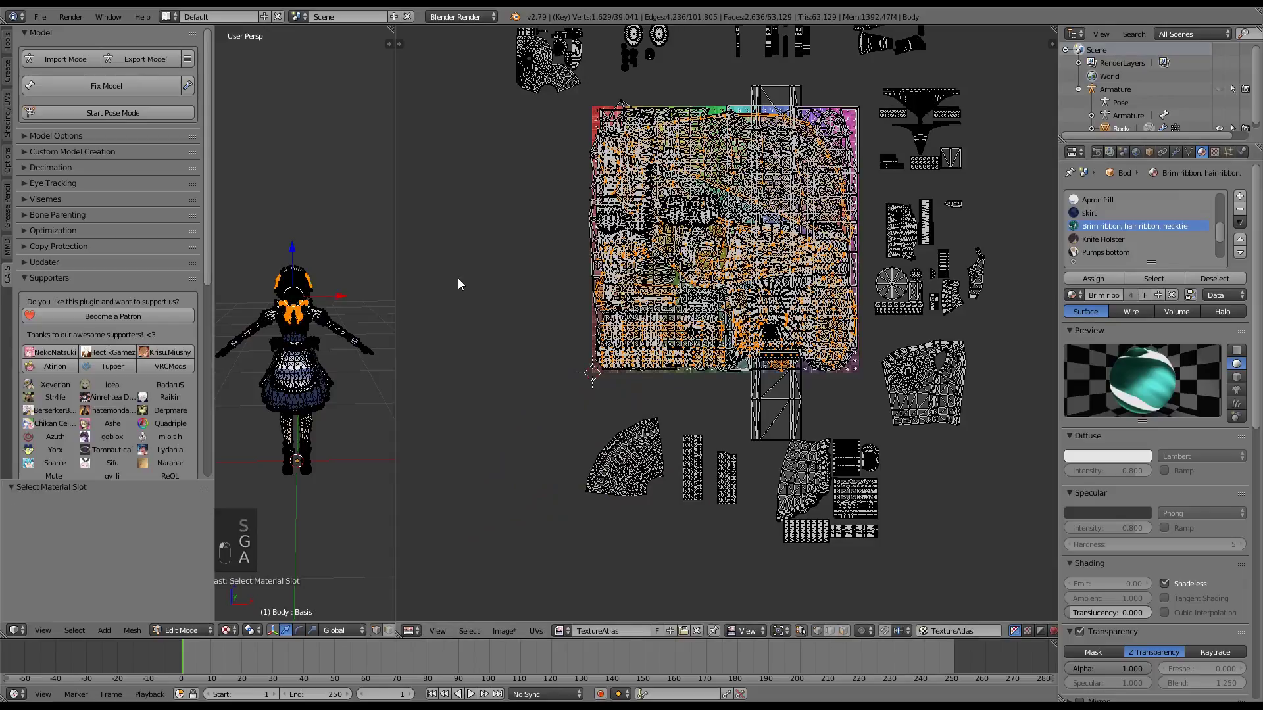
middle_drag(461, 279, 562, 287)
key(g)
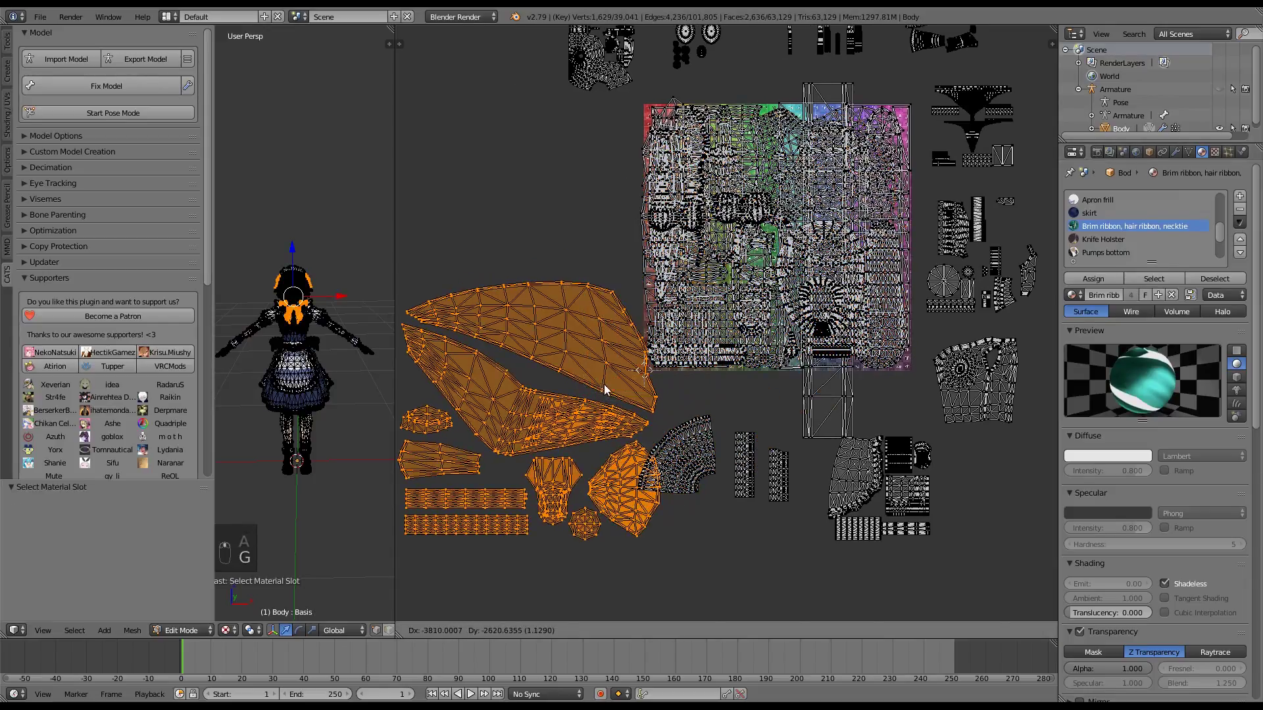
click(304, 461)
key(s)
click(591, 432)
key(g)
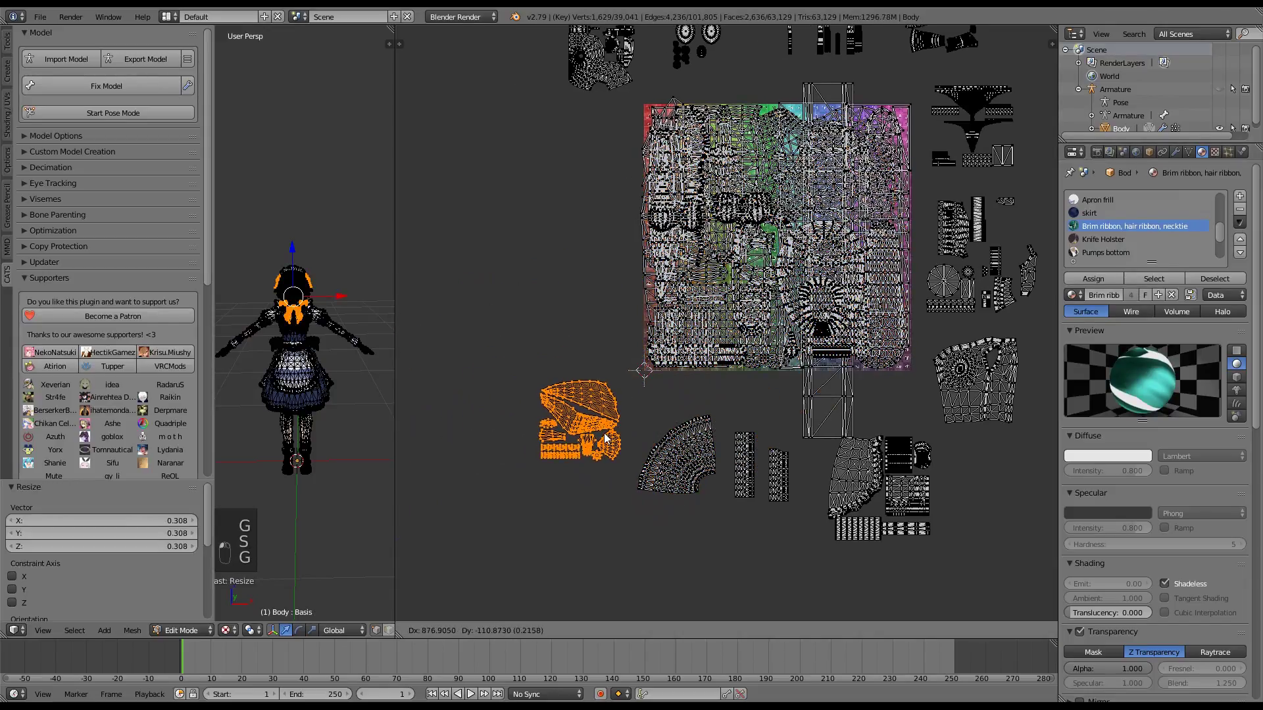
click(647, 440)
key(a)
Step: Select the Knife Holster material's UVs, place them scaled down left of the atlas square above the ribbon islands, and deselect
click(1100, 239)
click(1155, 279)
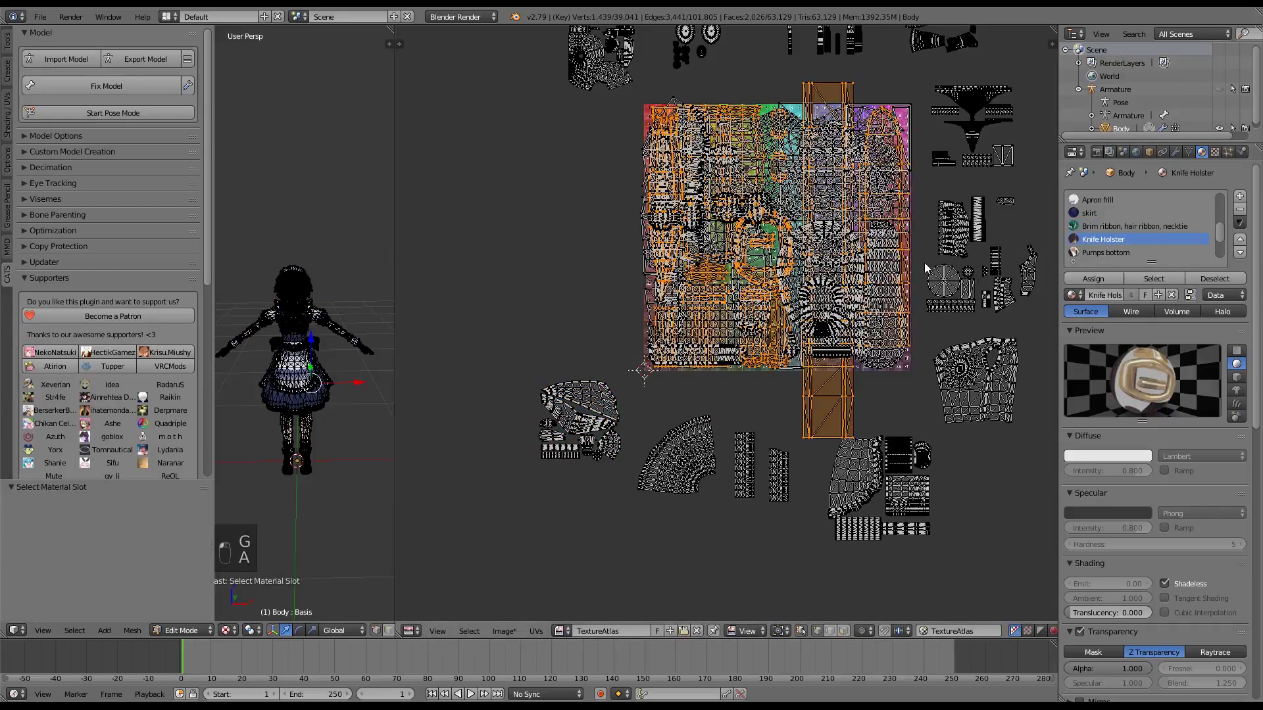
key(g)
click(867, 357)
key(s)
click(601, 304)
key(g)
click(605, 334)
key(a)
Step: Select the Pumps bottom material's UVs, scale them to about 0.272 left of the atlas square above the Knife Holster islands, and deselect
click(1105, 253)
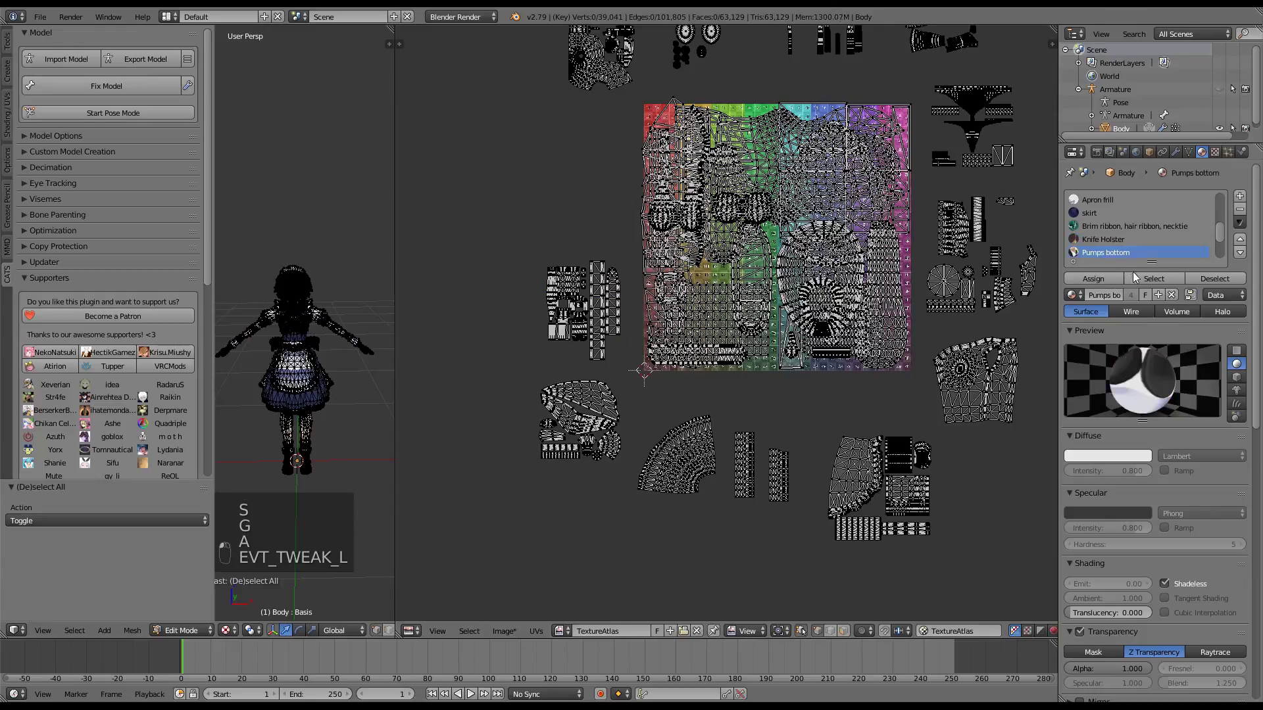
click(1155, 279)
middle_drag(837, 340, 953, 454)
key(g)
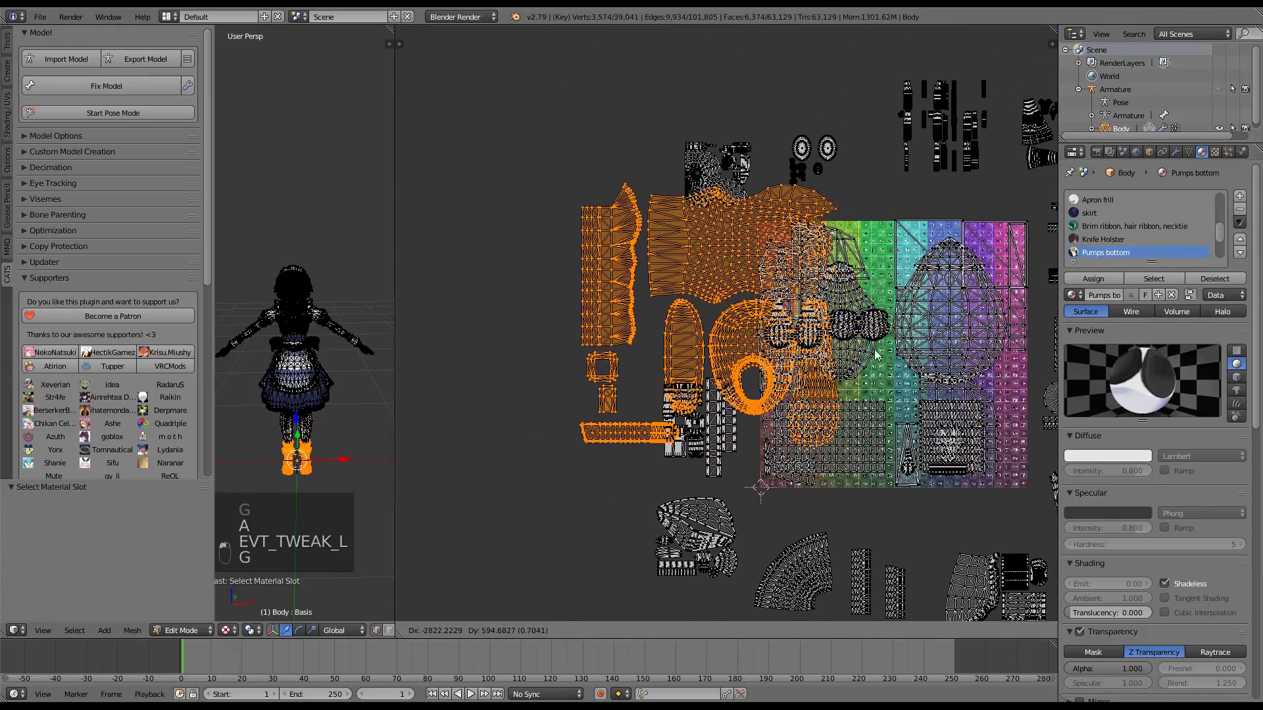
click(766, 421)
key(s)
click(746, 355)
key(g)
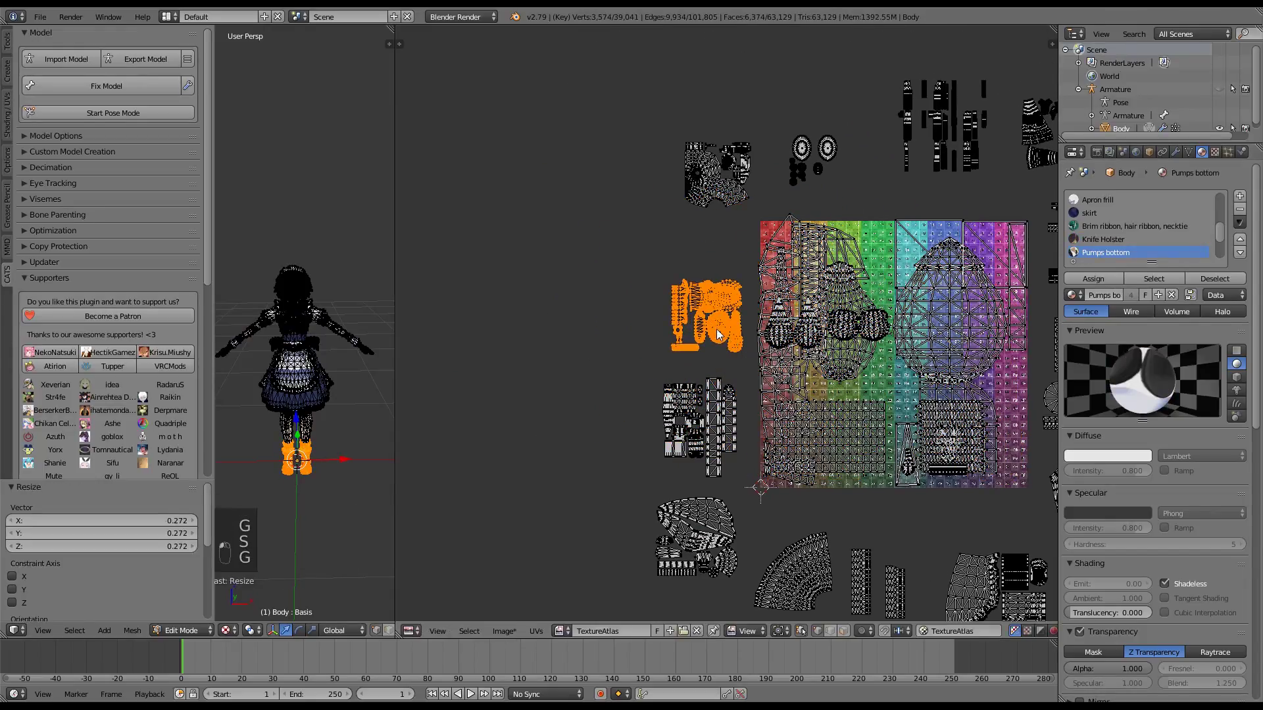
click(735, 369)
key(a)
Step: Select the Earrings material's UVs, place them scaled down above the Pumps bottom islands, deselect, and save the file
scroll(1126, 230, down, 2)
click(1096, 227)
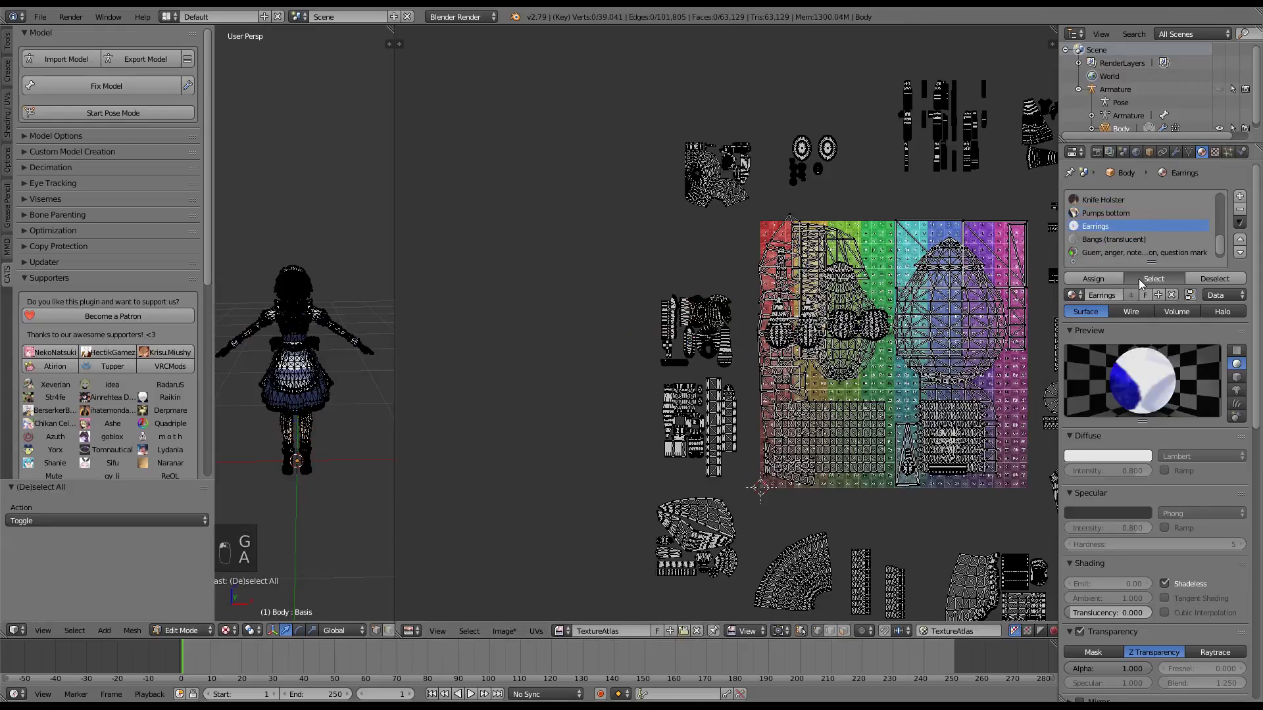
click(1139, 279)
key(g)
click(765, 269)
key(s)
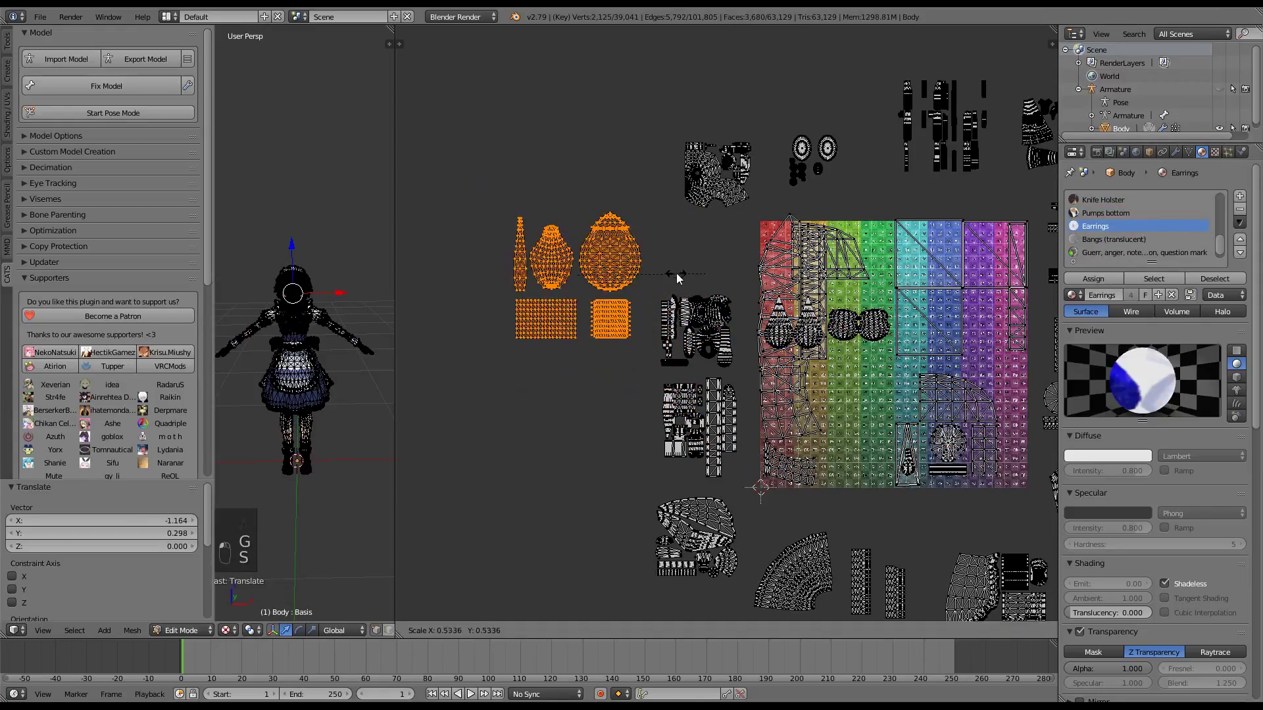
click(574, 270)
key(g)
click(688, 251)
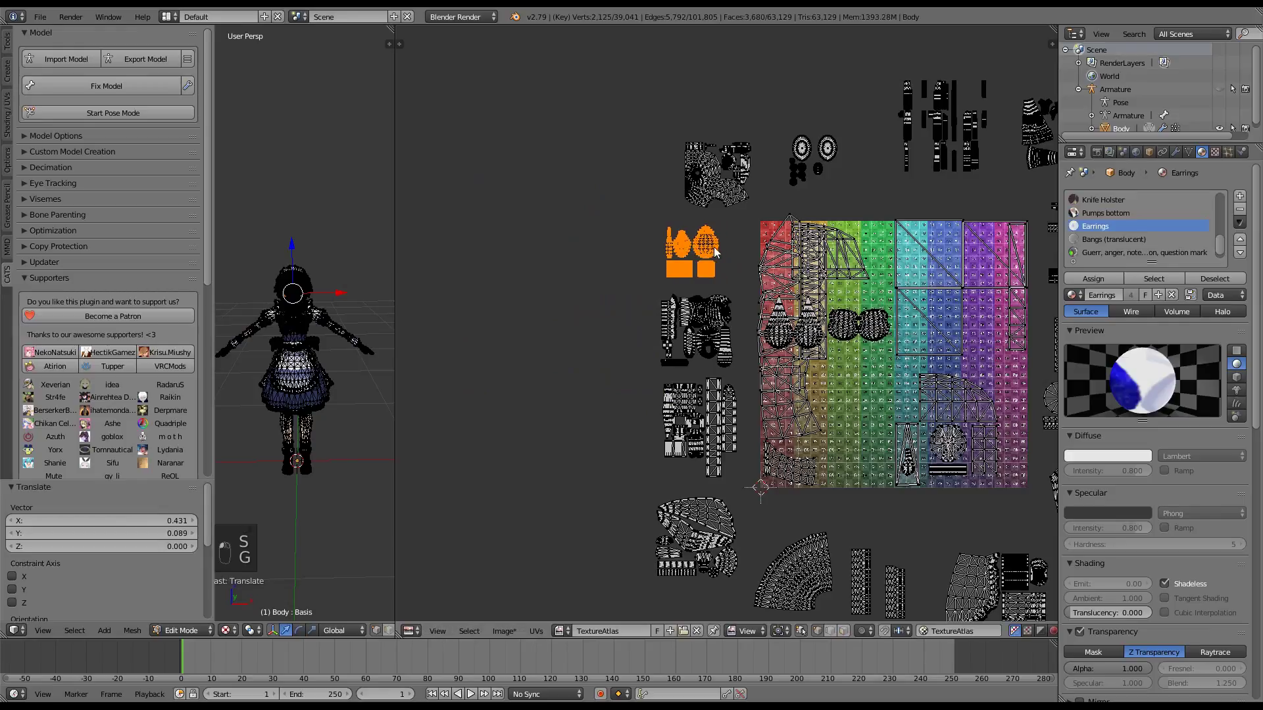
key(a)
key(ctrl+s)
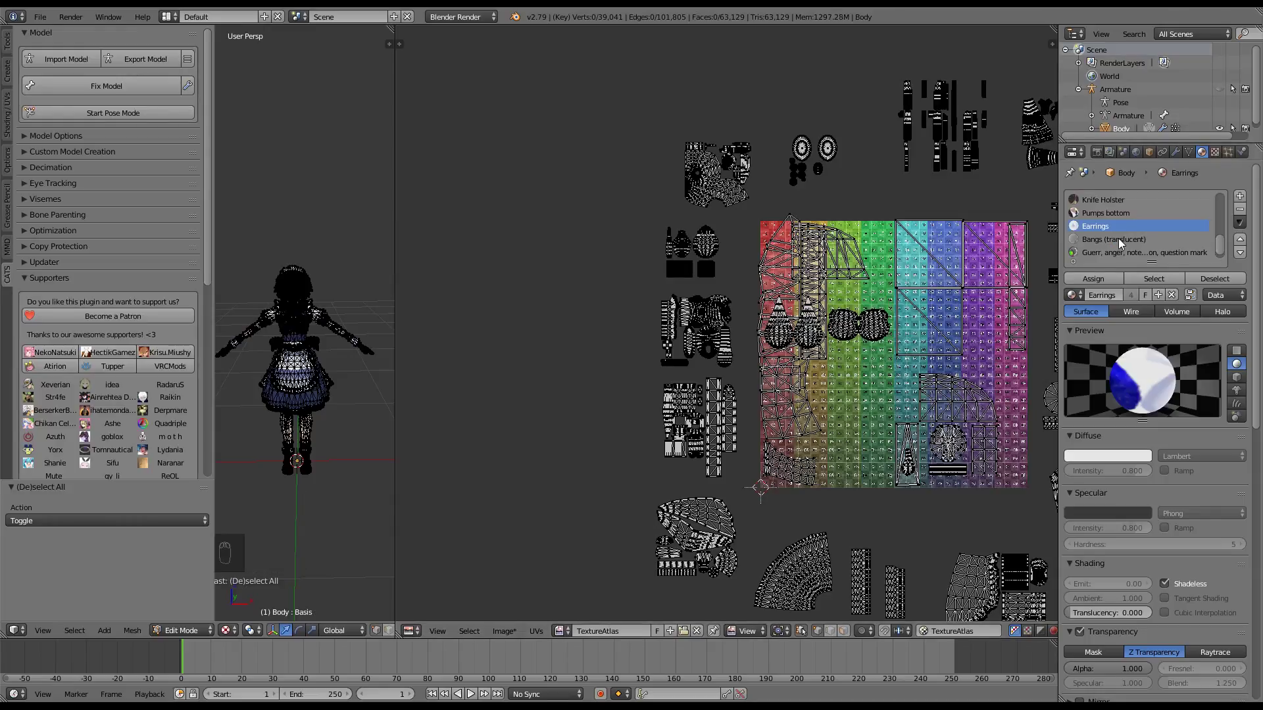
Step: Check the placement of the Bangs (translucent) material's UVs by selecting them, and deselect
click(1119, 239)
click(1152, 279)
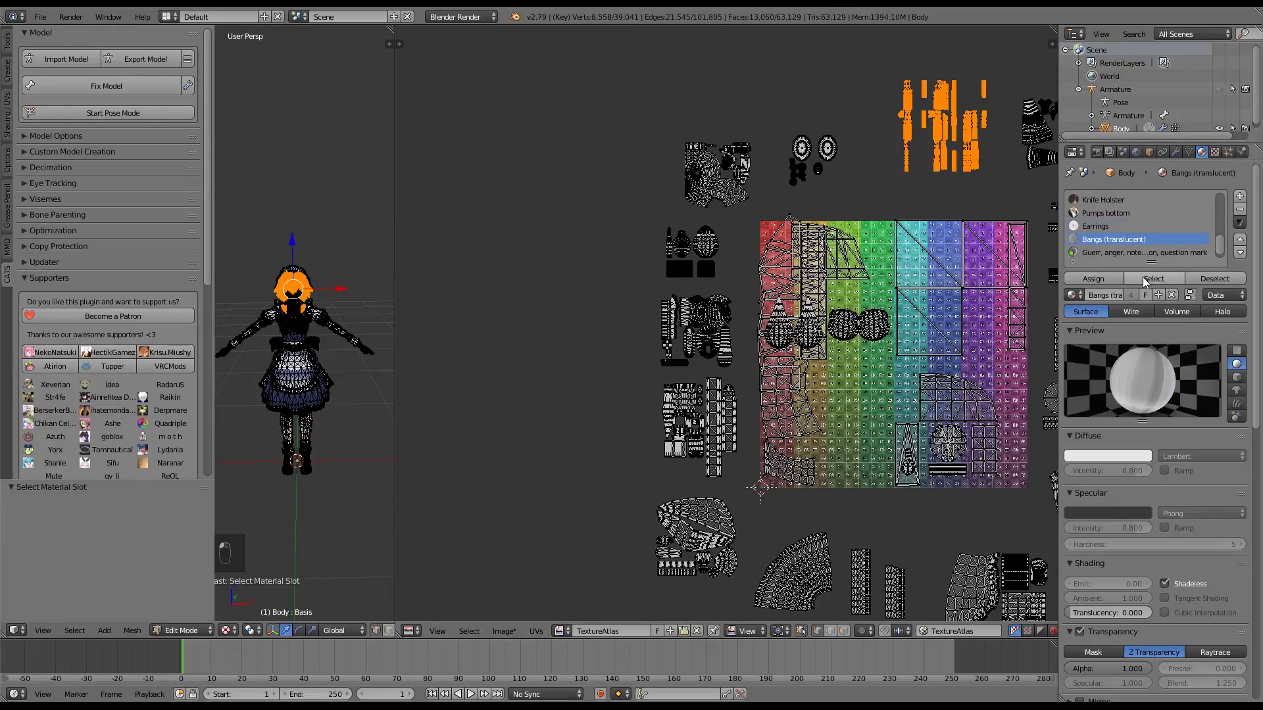
key(a)
Step: Select the anger, note and question mark material's UVs, place them scaled down left of the Earrings islands, and deselect
click(1137, 252)
middle_drag(966, 323, 924, 319)
key(g)
click(582, 253)
key(s)
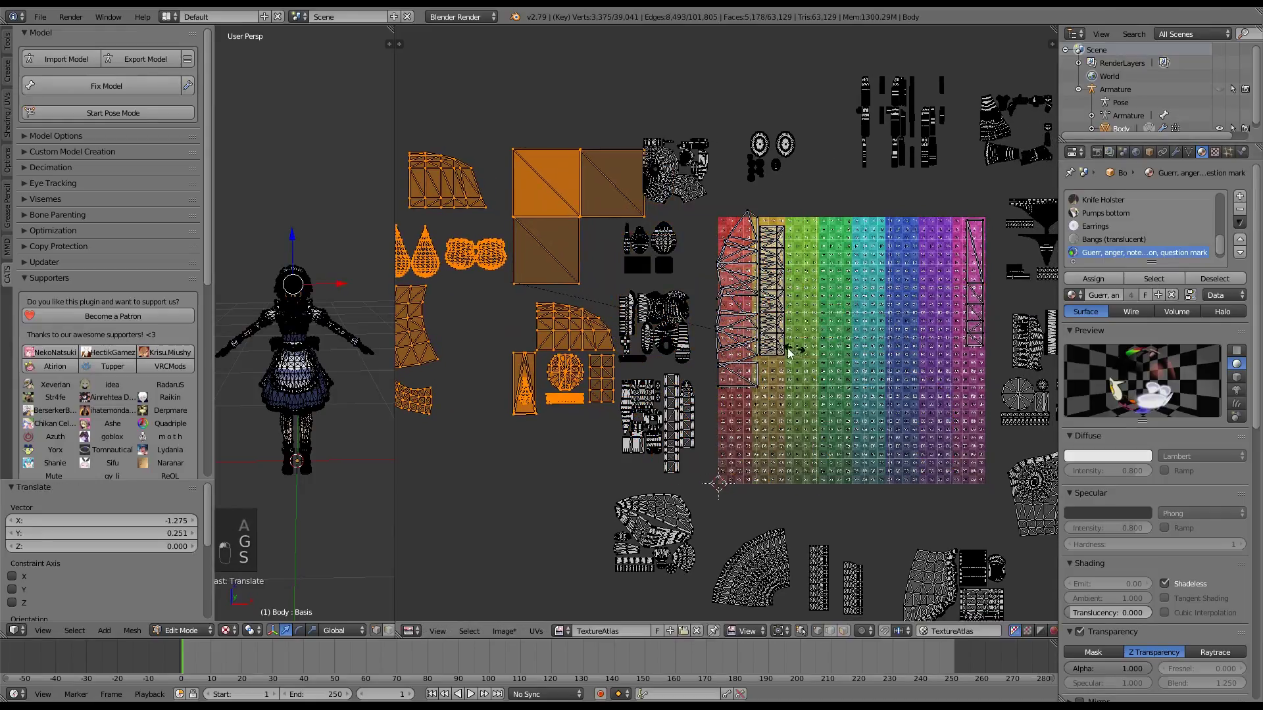
click(565, 302)
key(g)
click(601, 292)
key(a)
Step: Select the Frill material's UVs, place them scaled down beneath the anger and question mark islands, deselect, and save the file
scroll(1113, 243, down, 1)
click(1088, 255)
click(1153, 279)
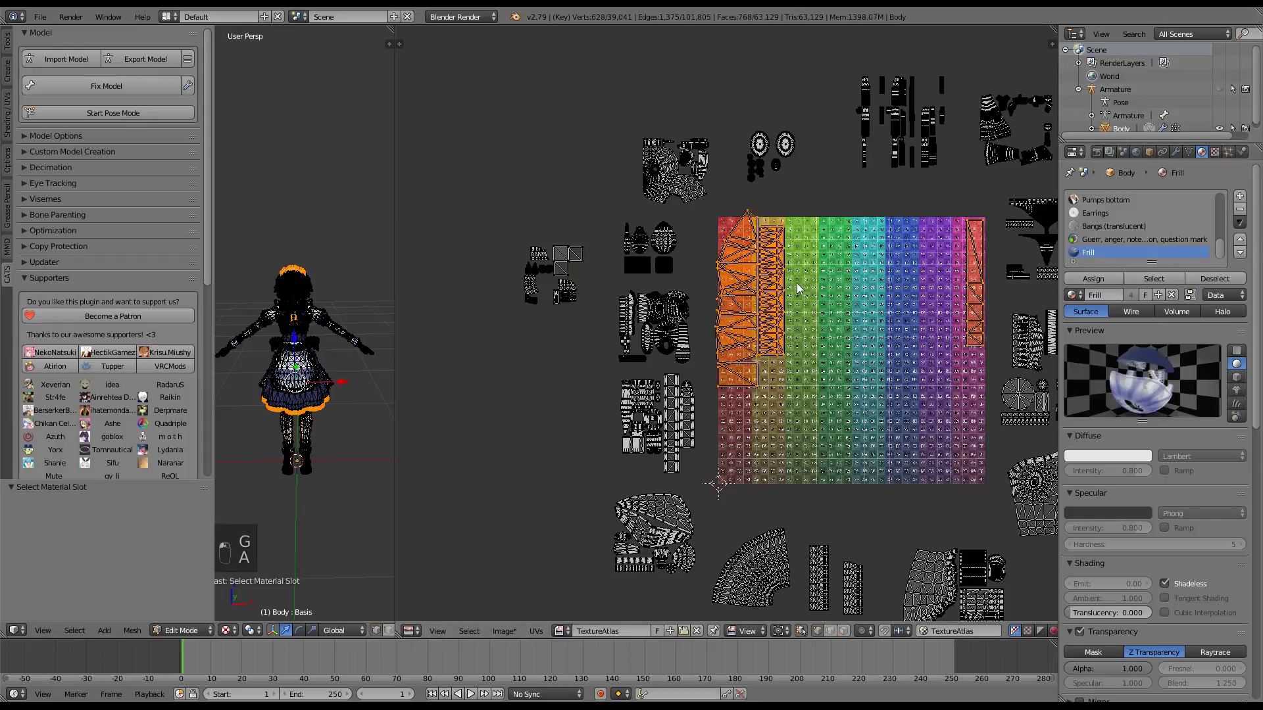
key(g)
click(528, 340)
key(s)
click(608, 385)
key(g)
click(585, 379)
key(a)
middle_drag(844, 317, 756, 370)
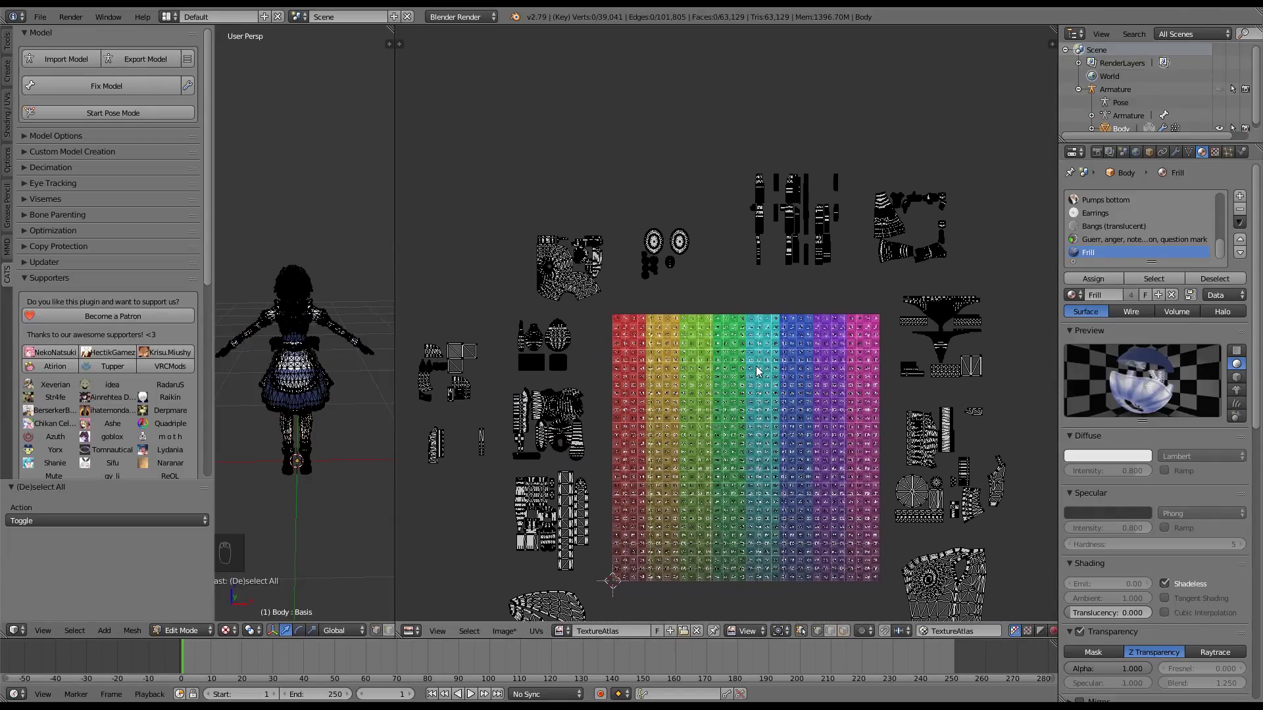
key(ctrl+s)
Step: Select the Mouth, tongue, teeth material's UVs, move them into the atlas square's upper-left corner, and enlarge them slightly
scroll(700, 306, up, 1)
scroll(1105, 227, up, 5)
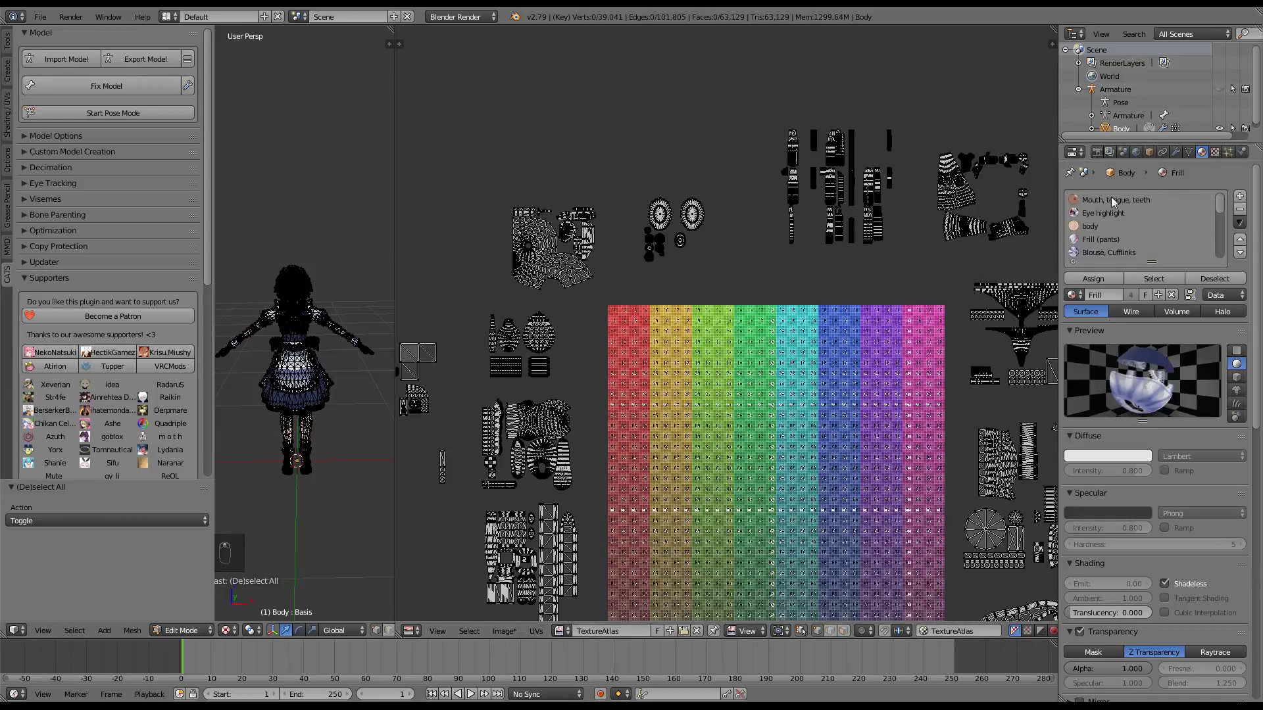
click(1111, 197)
click(1155, 279)
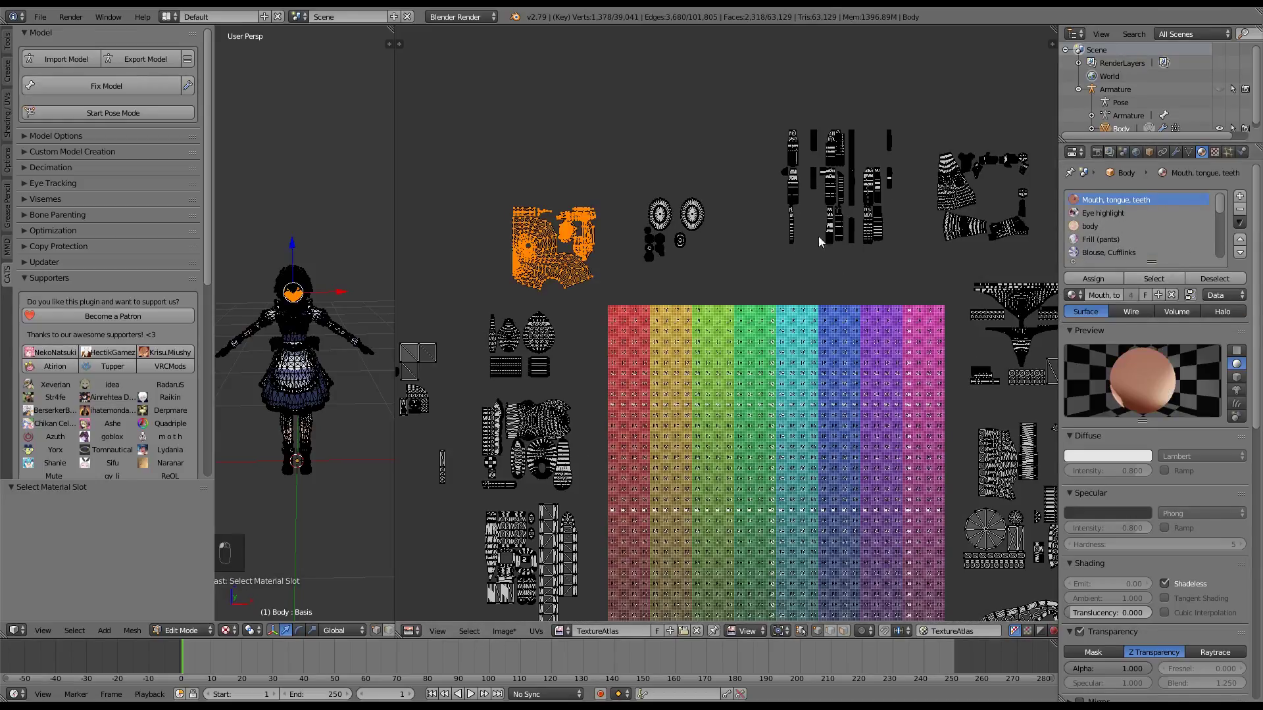
key(g)
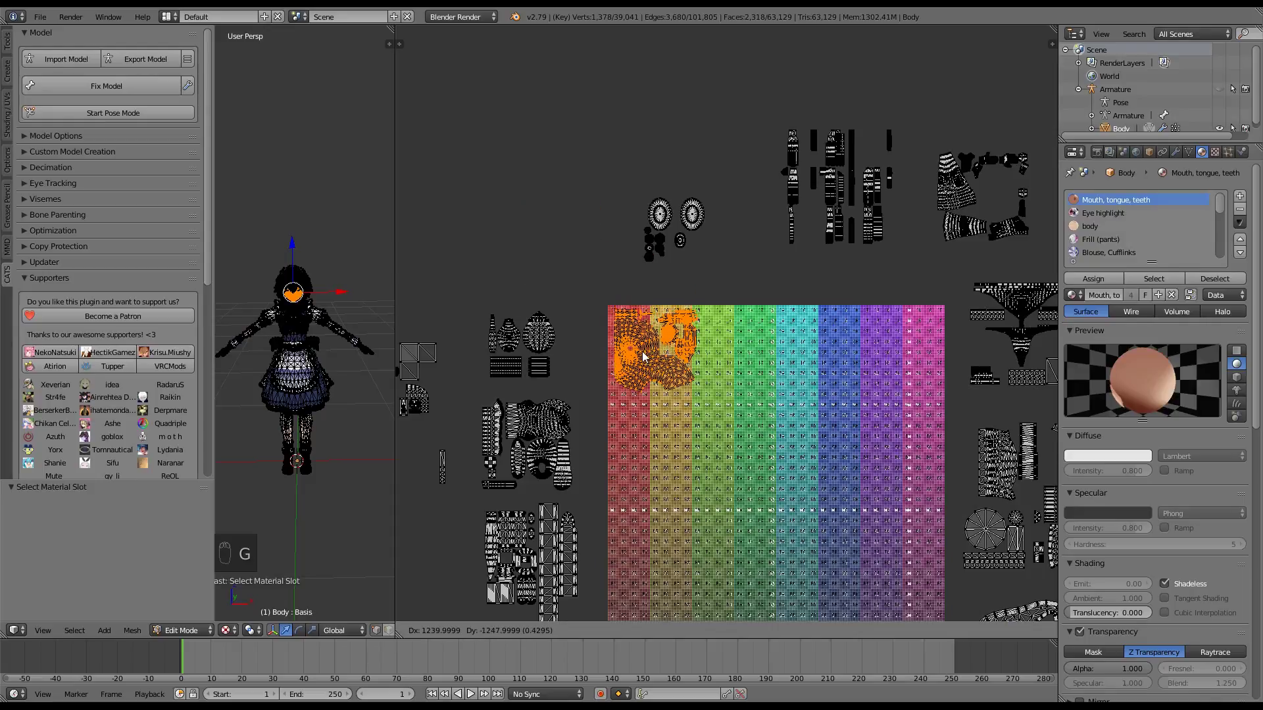
click(779, 346)
scroll(762, 317, up, 2)
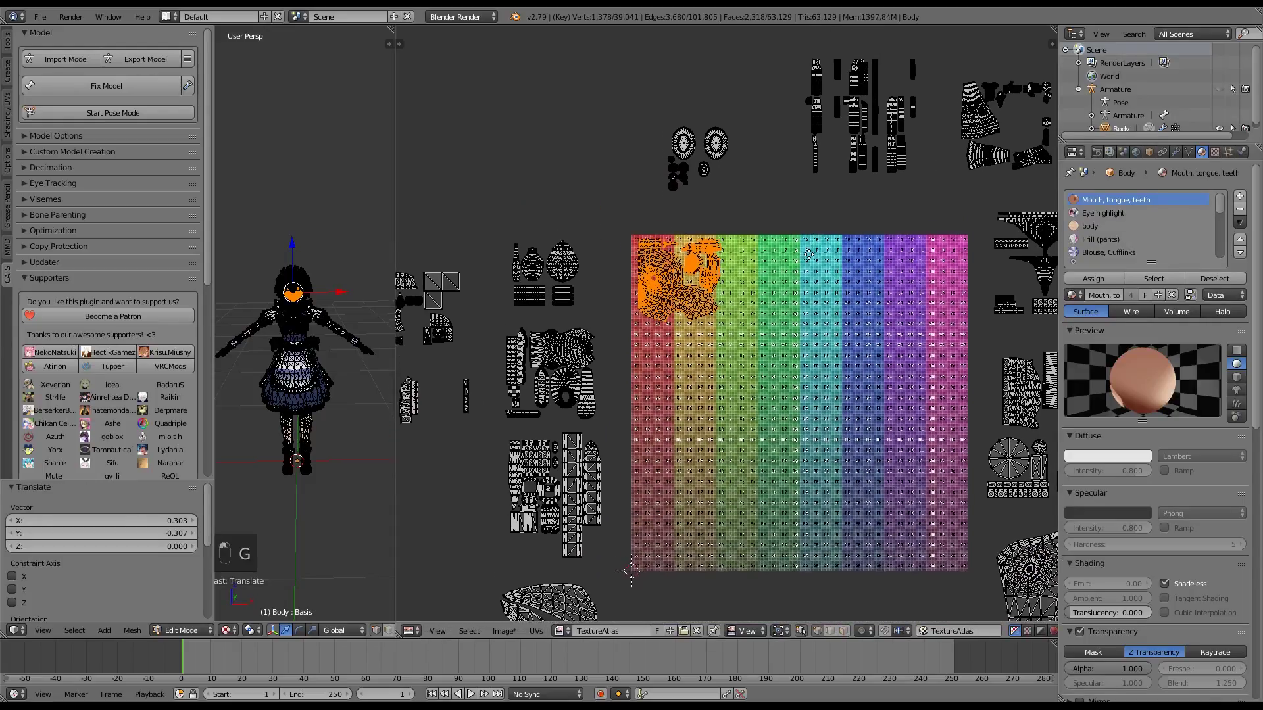
key(s)
click(775, 354)
key(g)
click(672, 345)
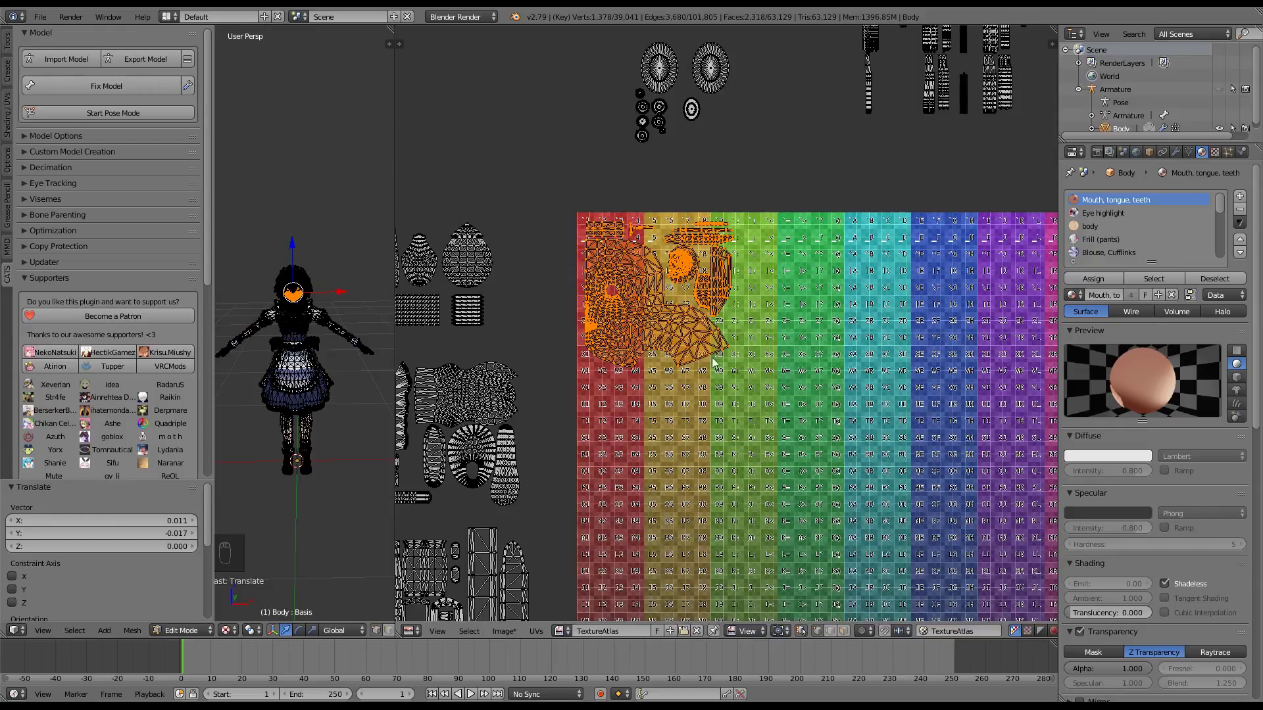
Step: Compare the mouth islands' size on the atlas grid with the image size of the material's Face_S2 texture
scroll(767, 327, up, 3)
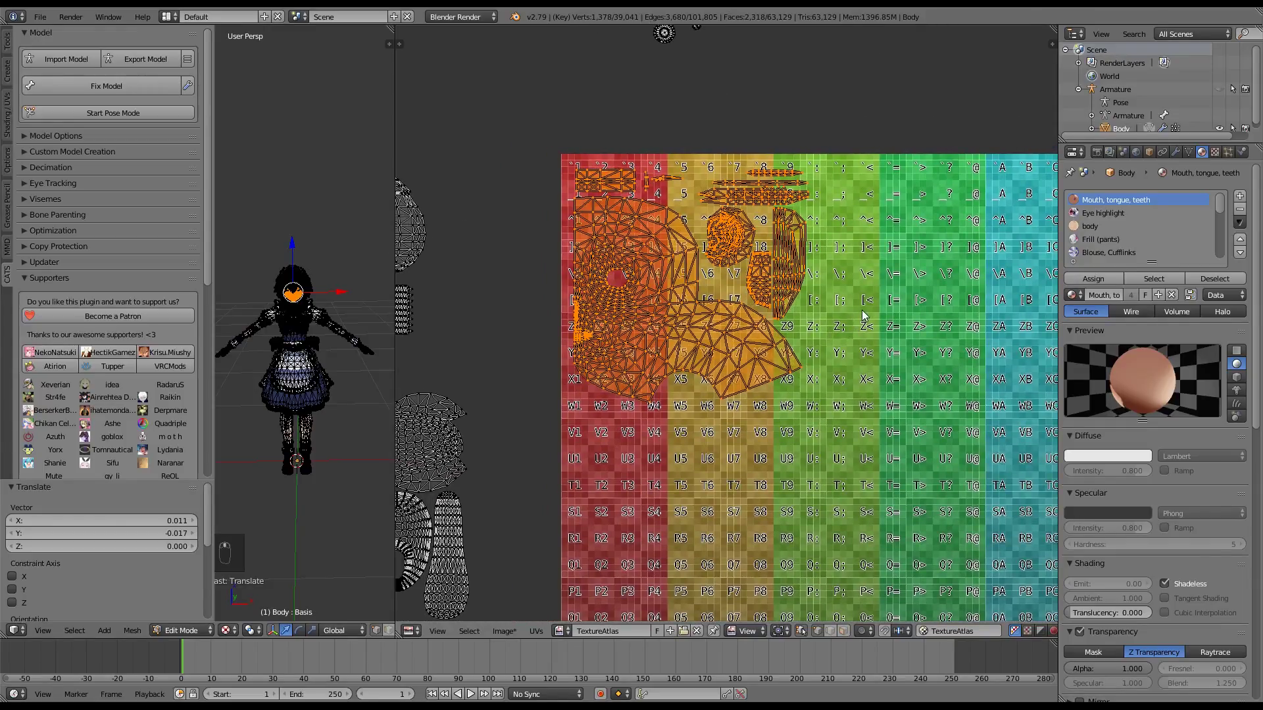
scroll(896, 324, down, 2)
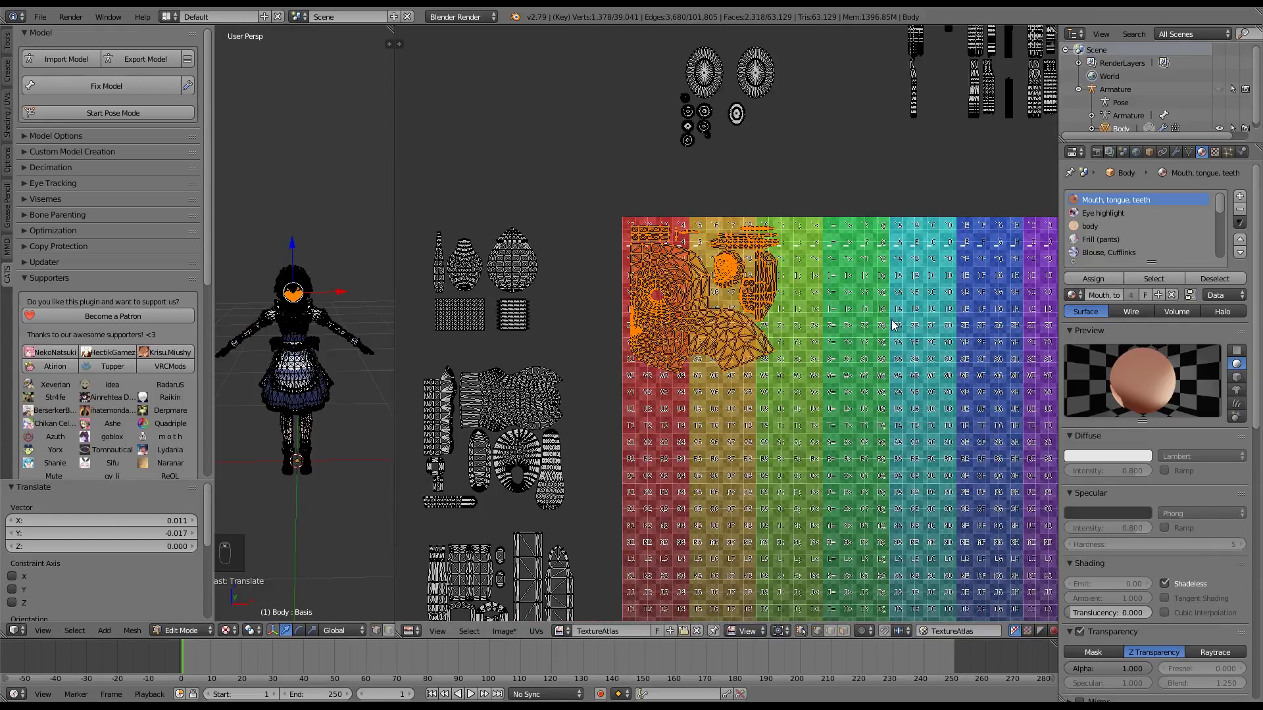
scroll(833, 342, down, 2)
scroll(833, 342, up, 2)
click(1216, 153)
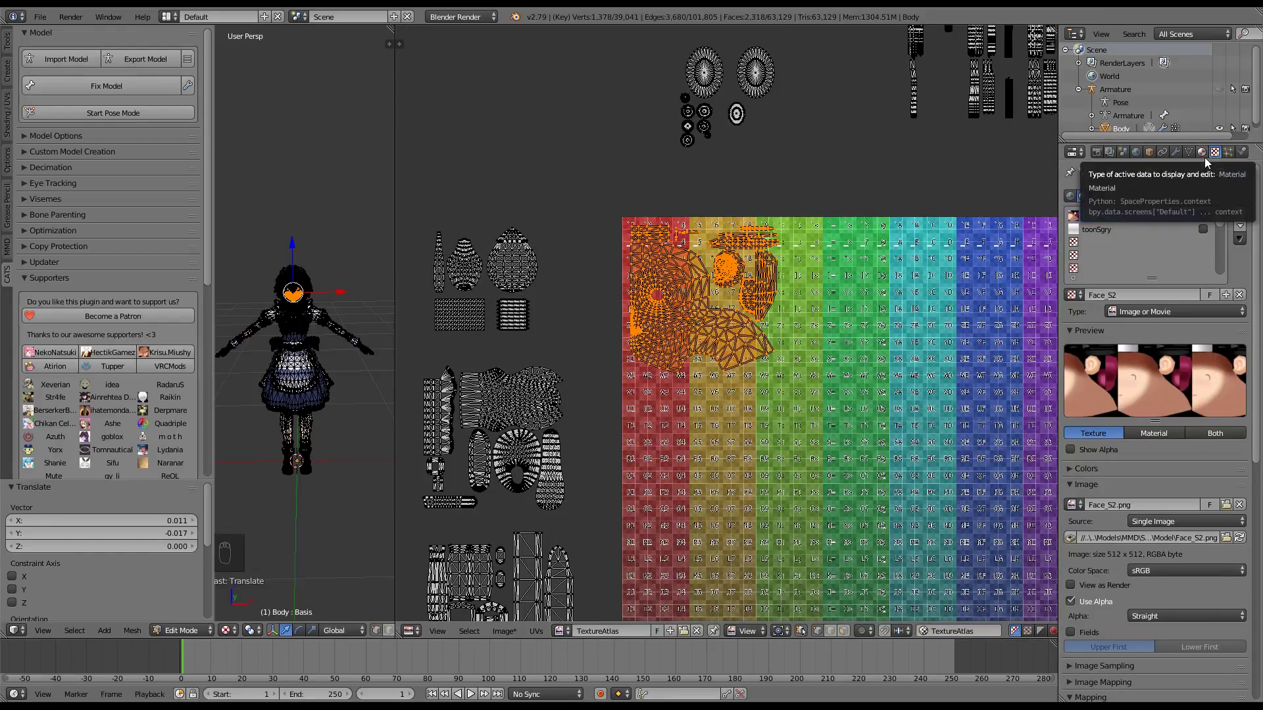
middle_drag(963, 315, 935, 255)
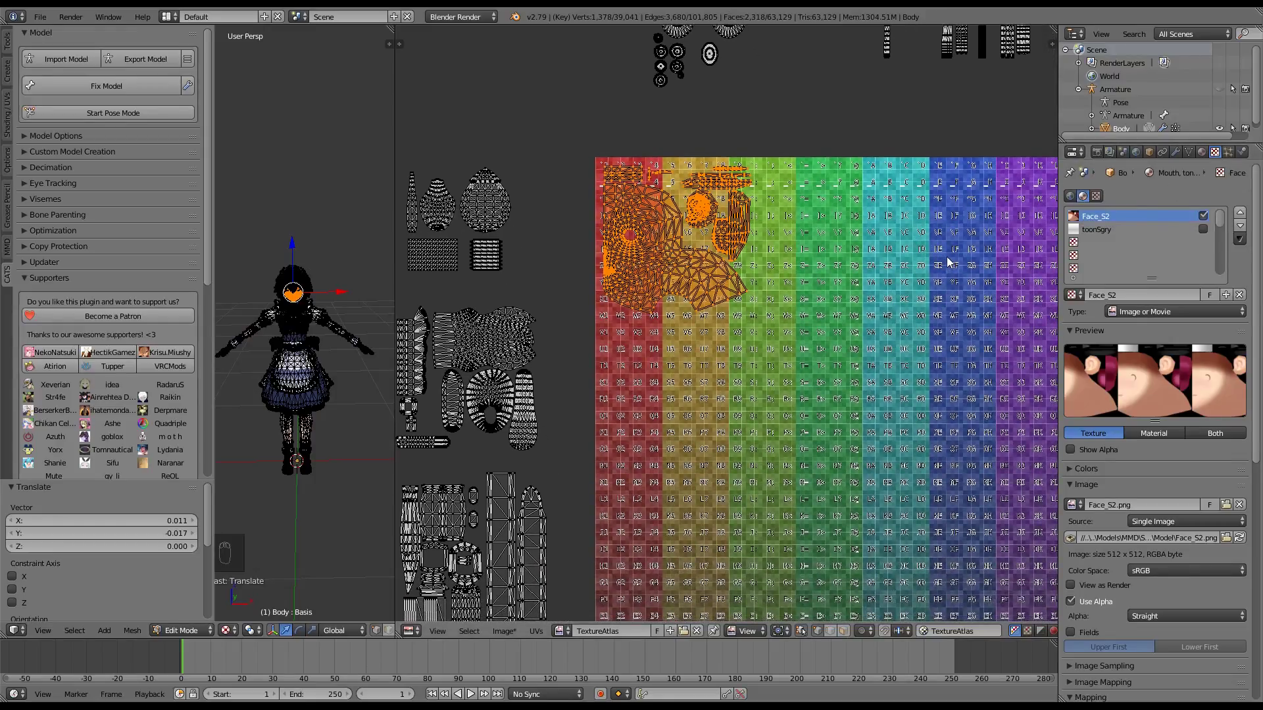
click(1201, 152)
scroll(848, 290, up, 2)
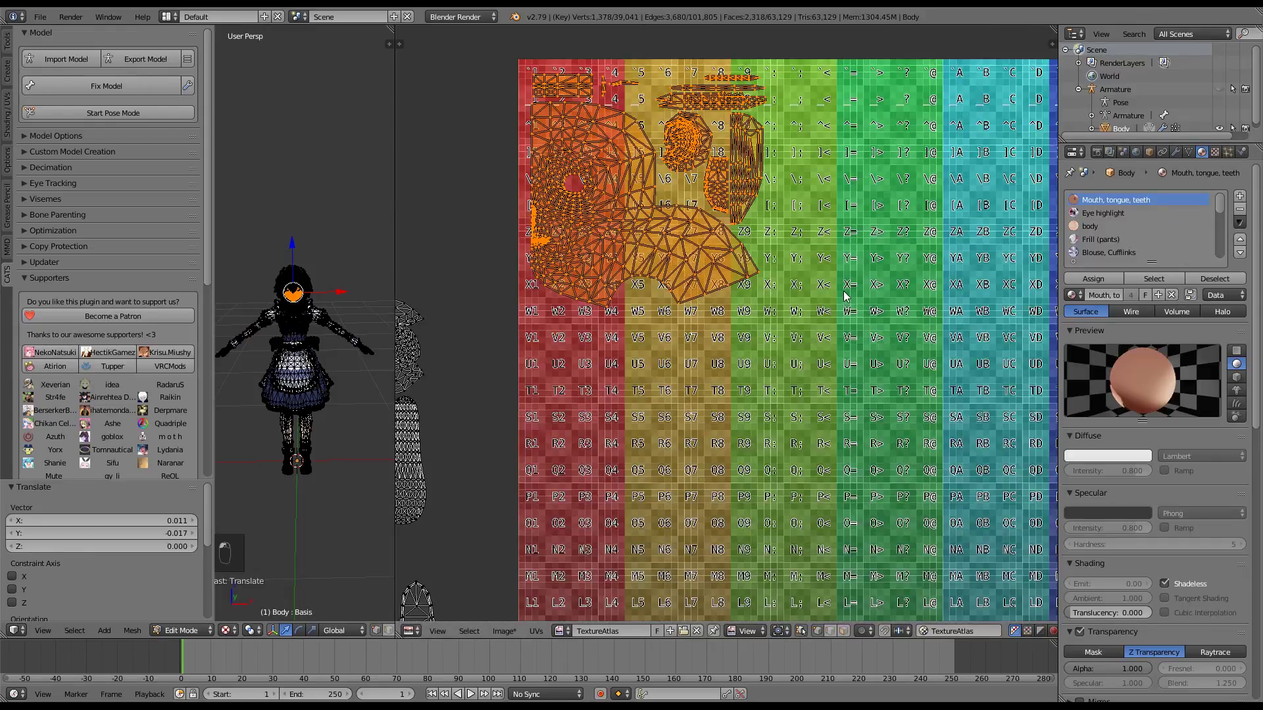
Step: Scale the mouth islands down to about a fifth of the atlas width and reposition them in its upper-left corner
scroll(863, 291, down, 4)
key(s)
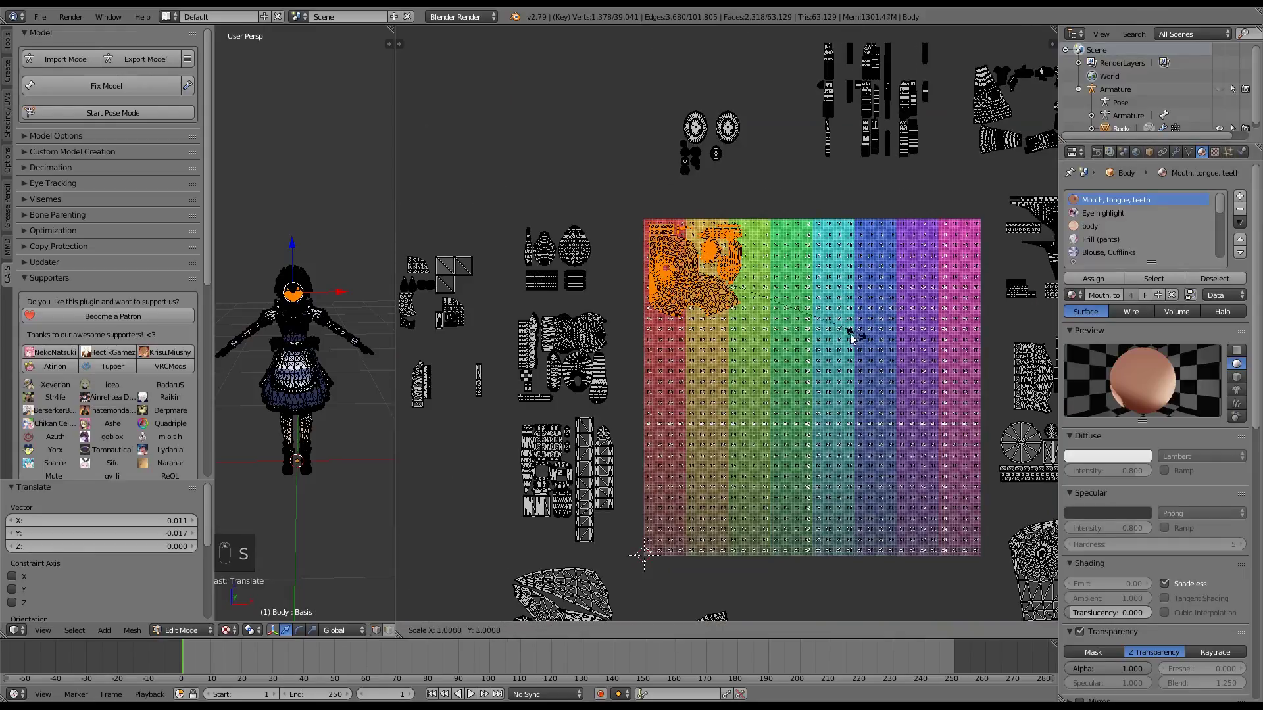
key(g)
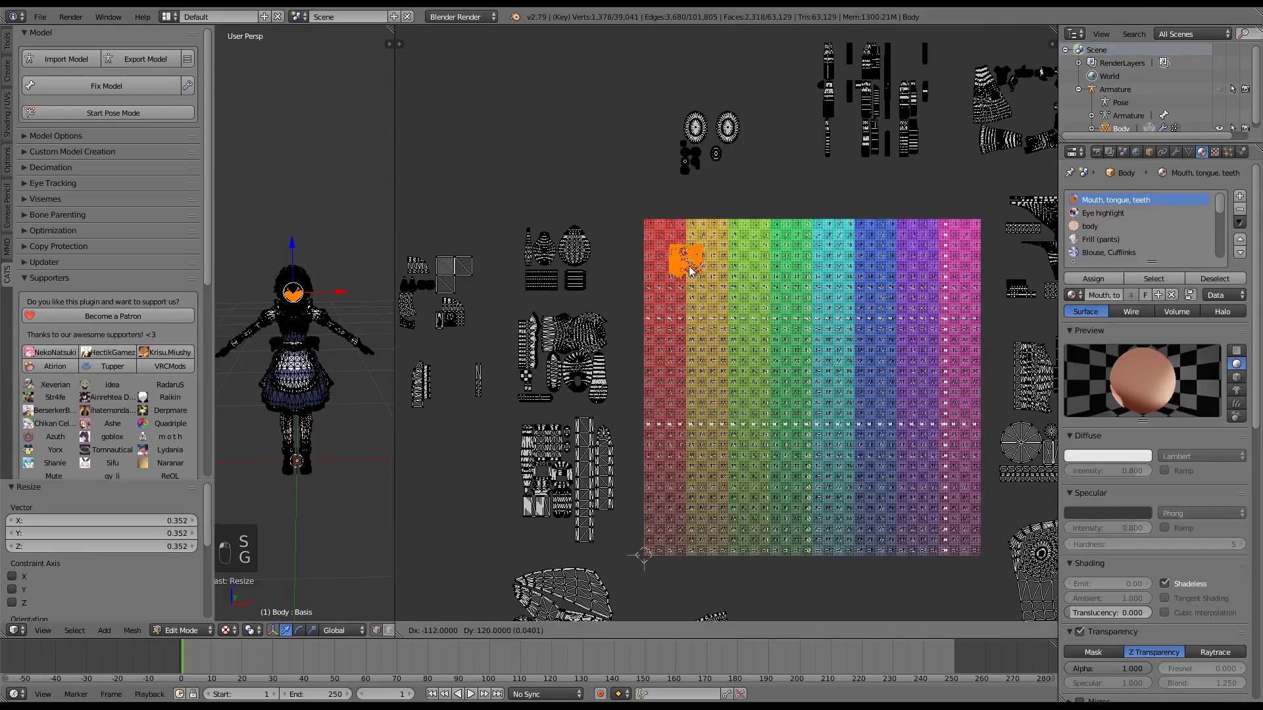
key(s)
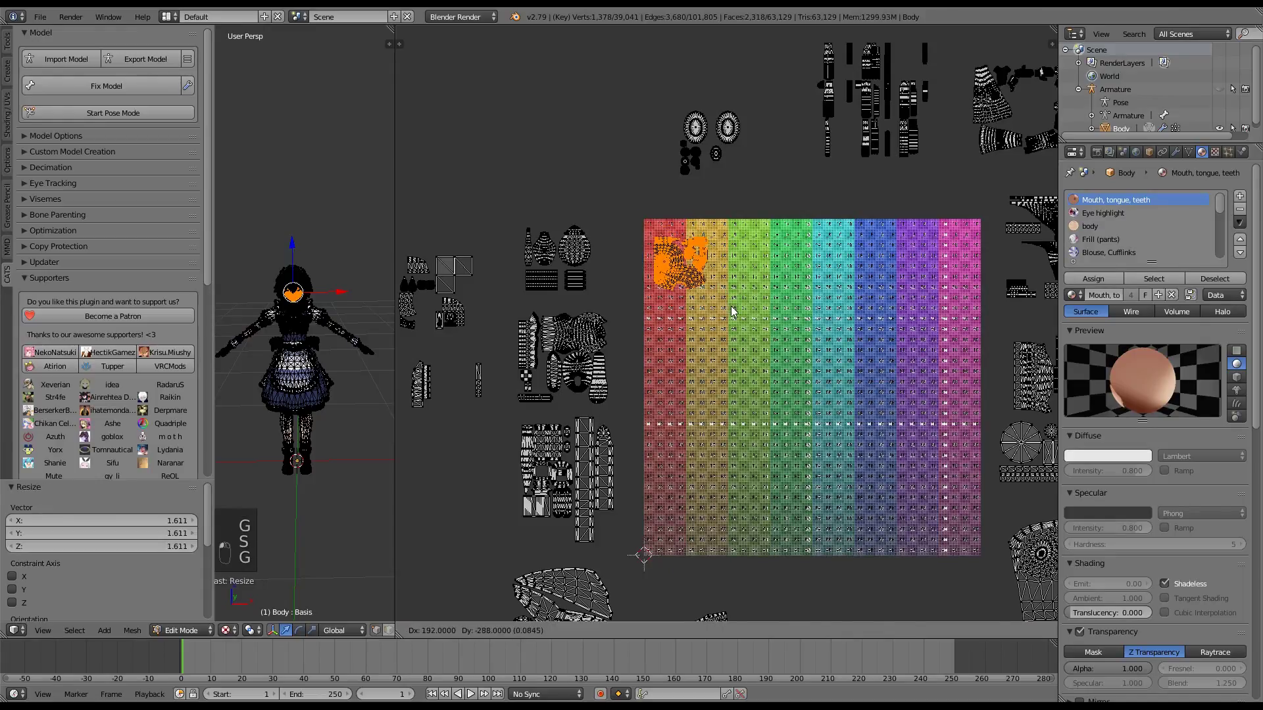
click(750, 324)
key(g)
click(760, 319)
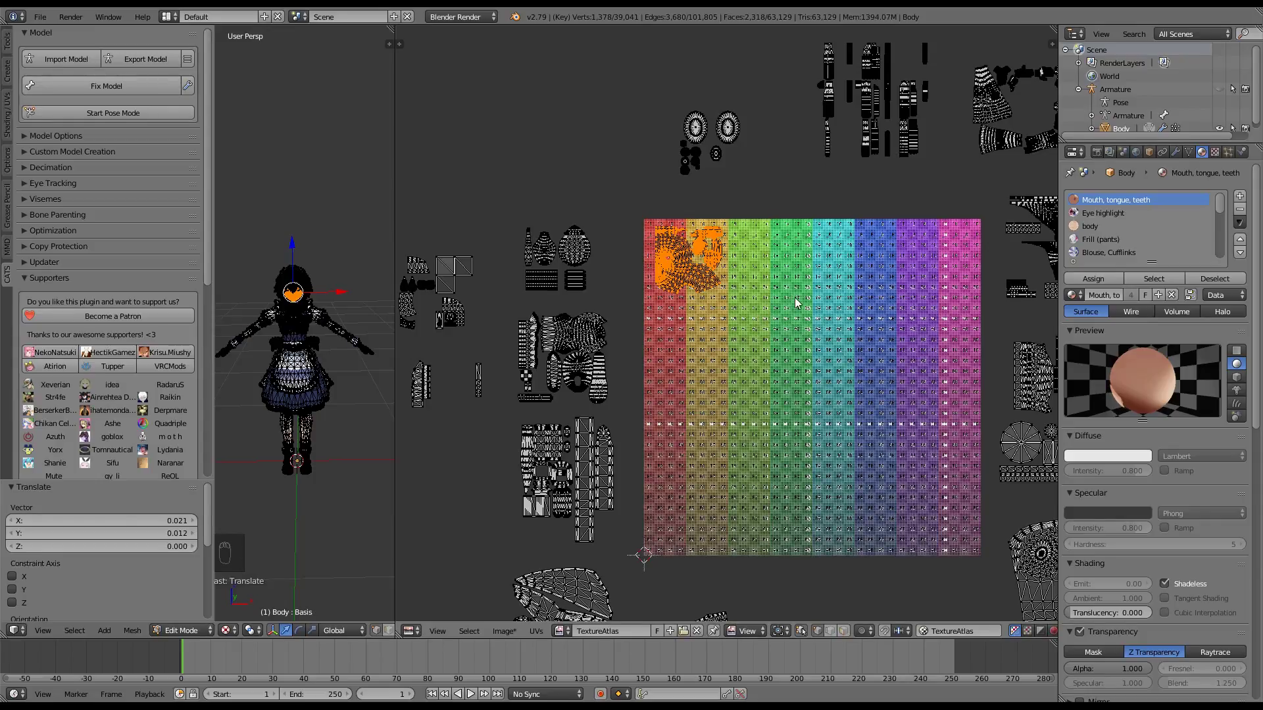
key(g)
click(768, 301)
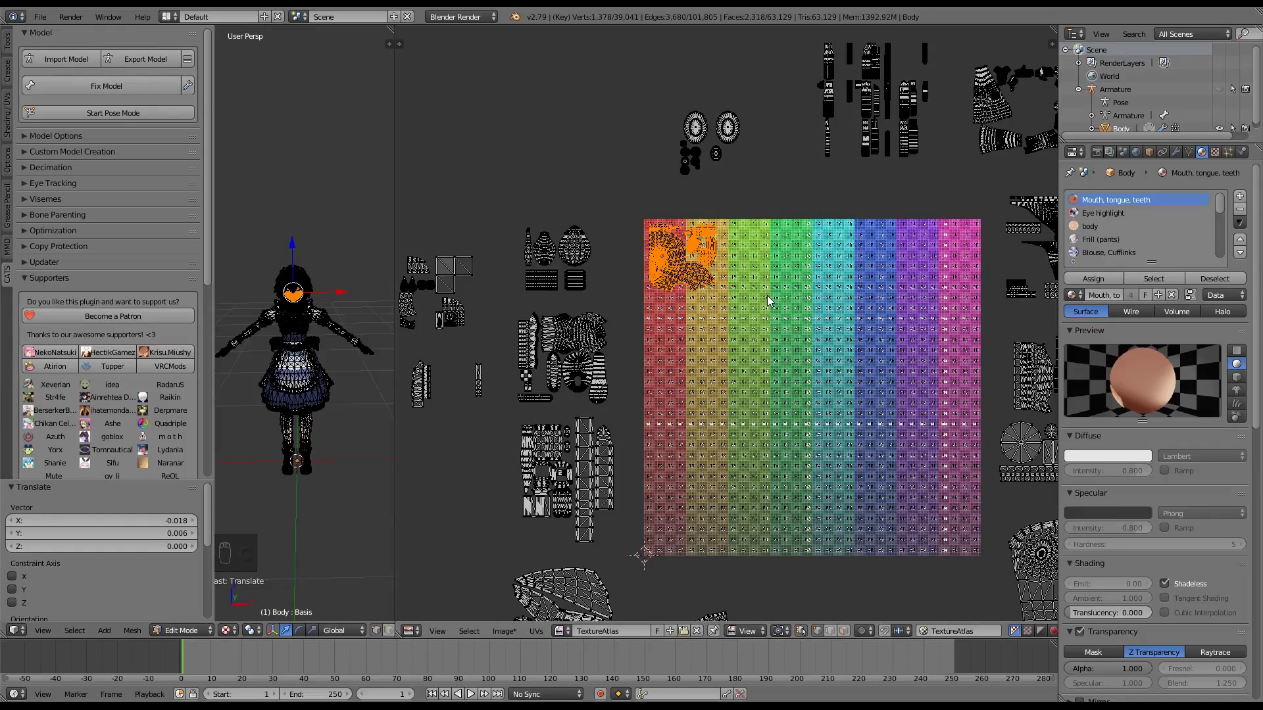
Step: Nudge the mouth islands slightly closer to the atlas's upper edge, and deselect them
scroll(768, 300, up, 3)
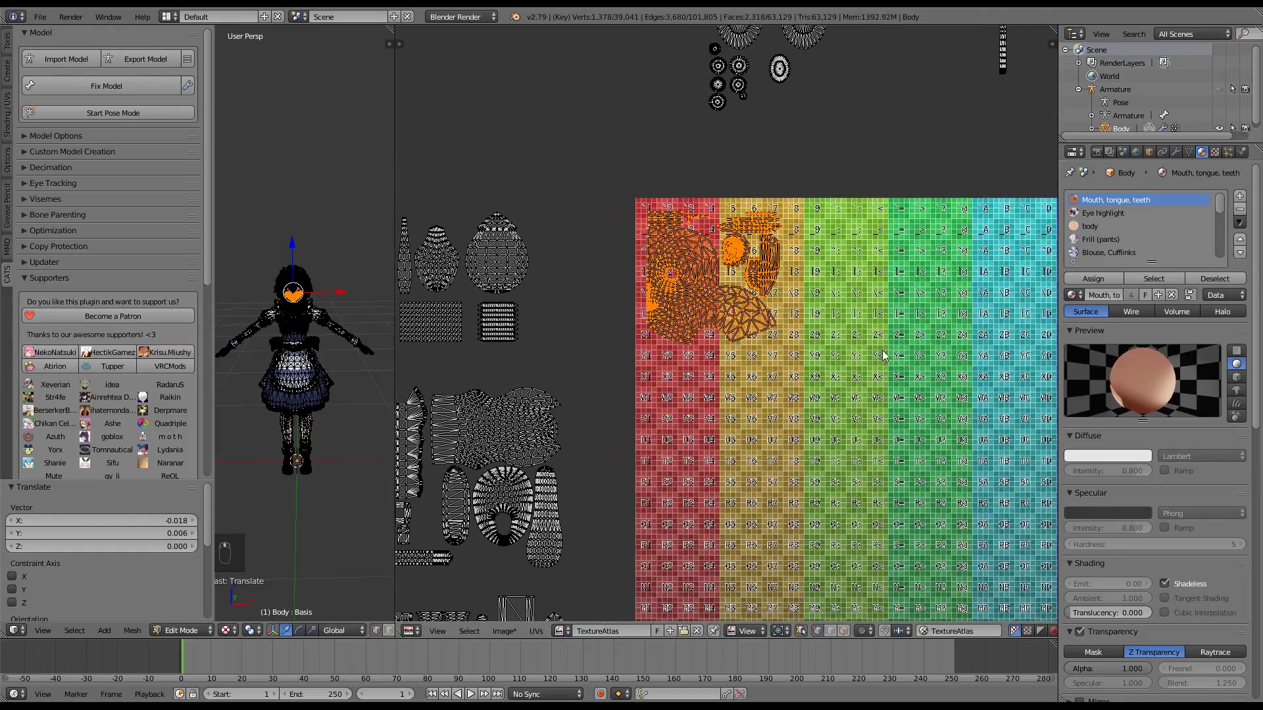
scroll(900, 332, up, 2)
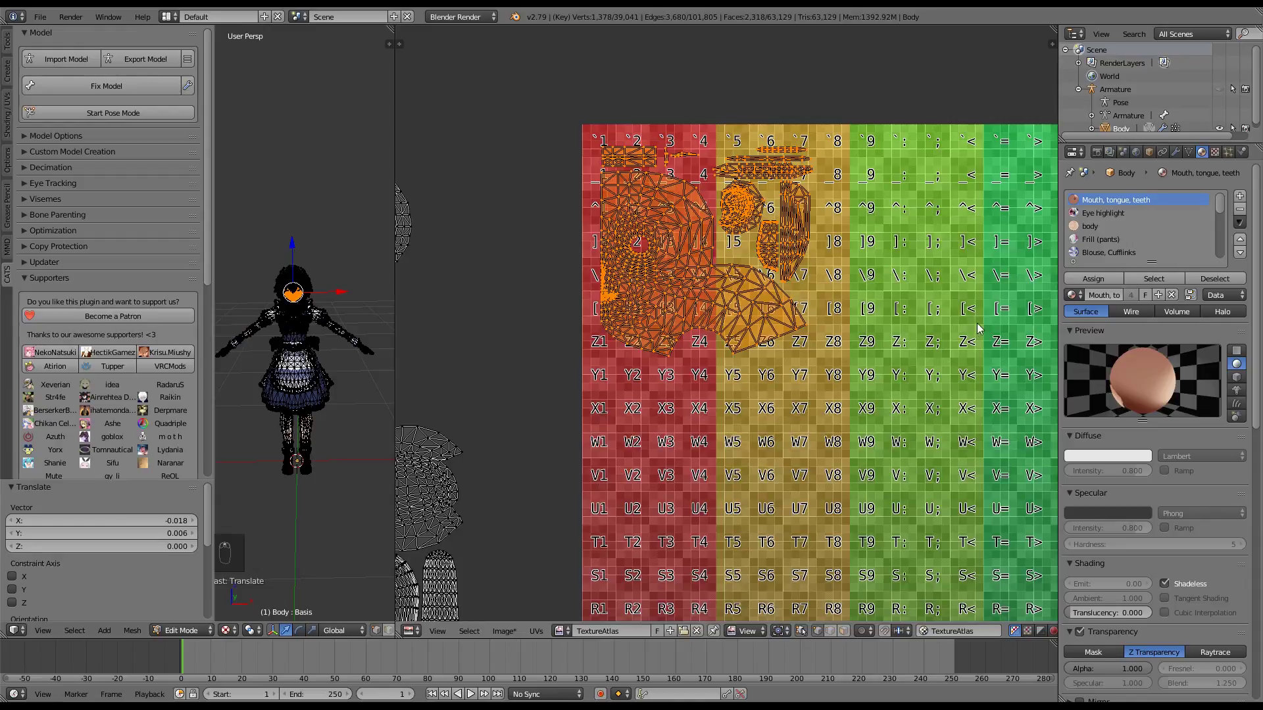
key(g)
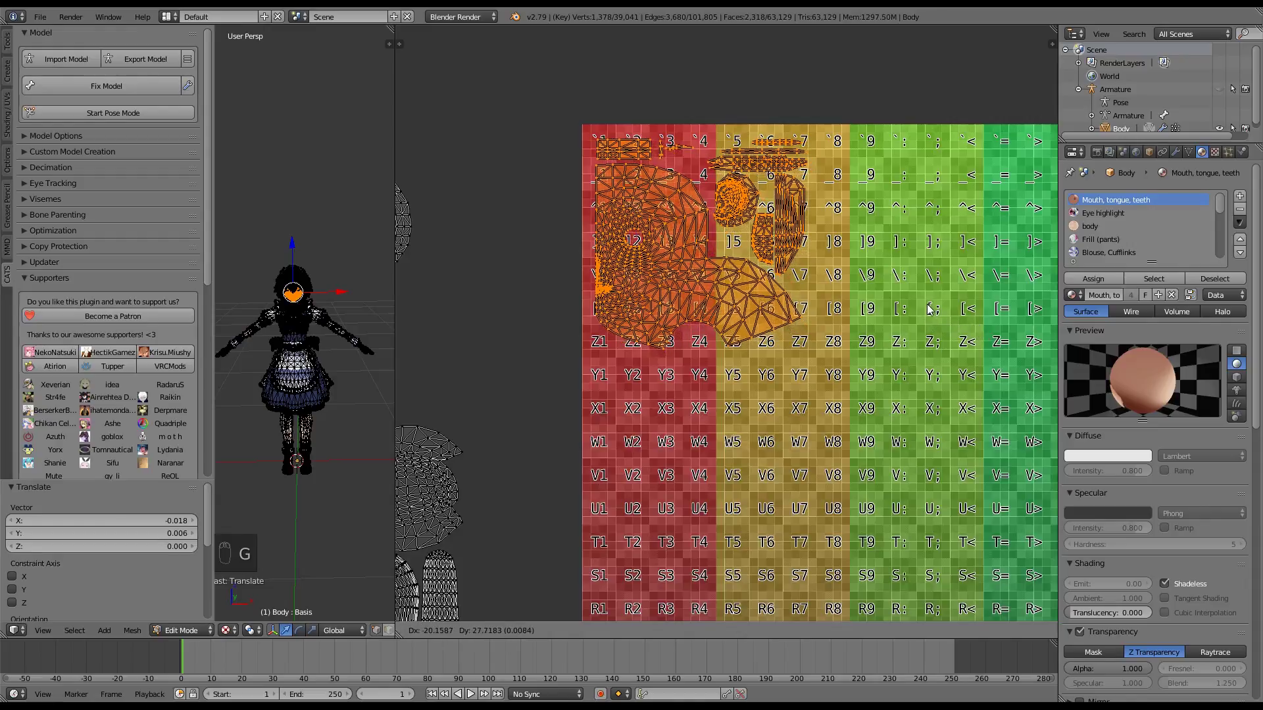
click(934, 348)
key(g)
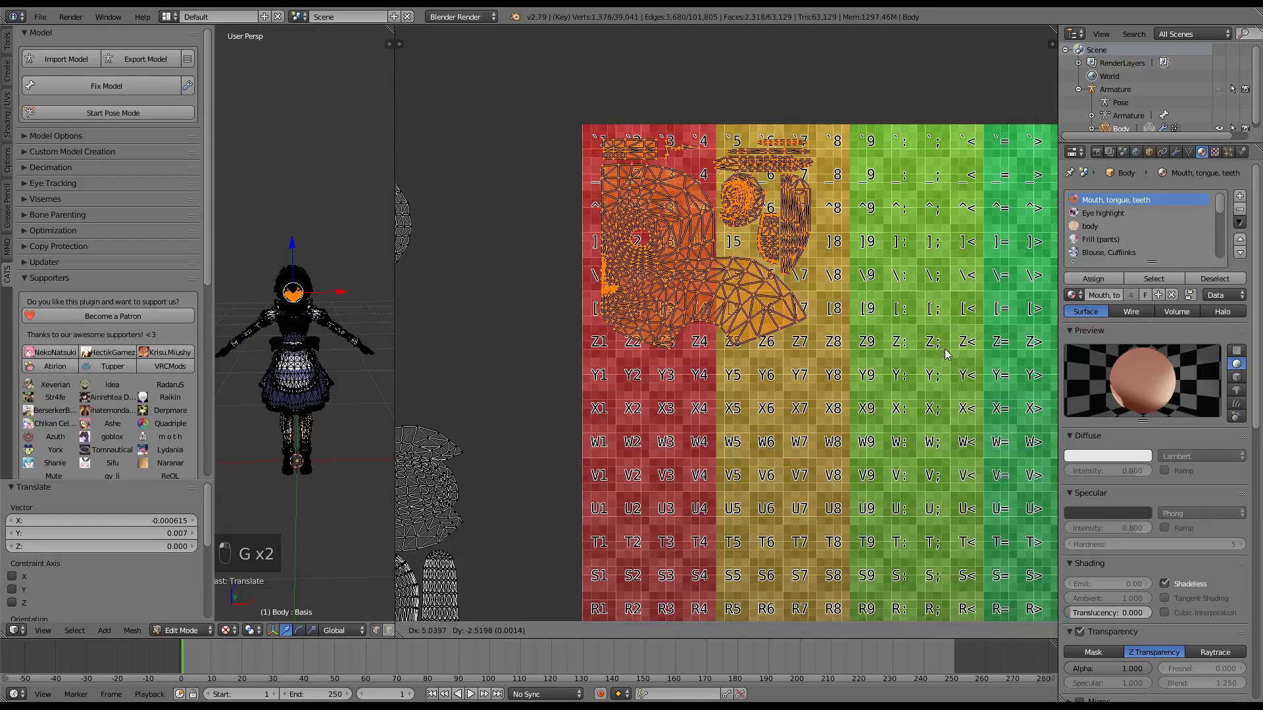
click(946, 355)
key(a)
Step: Select the Eye highlight material's UVs, move them into the atlas beside the mouth islands, and check the Eye_S2 texture's image size
click(1114, 215)
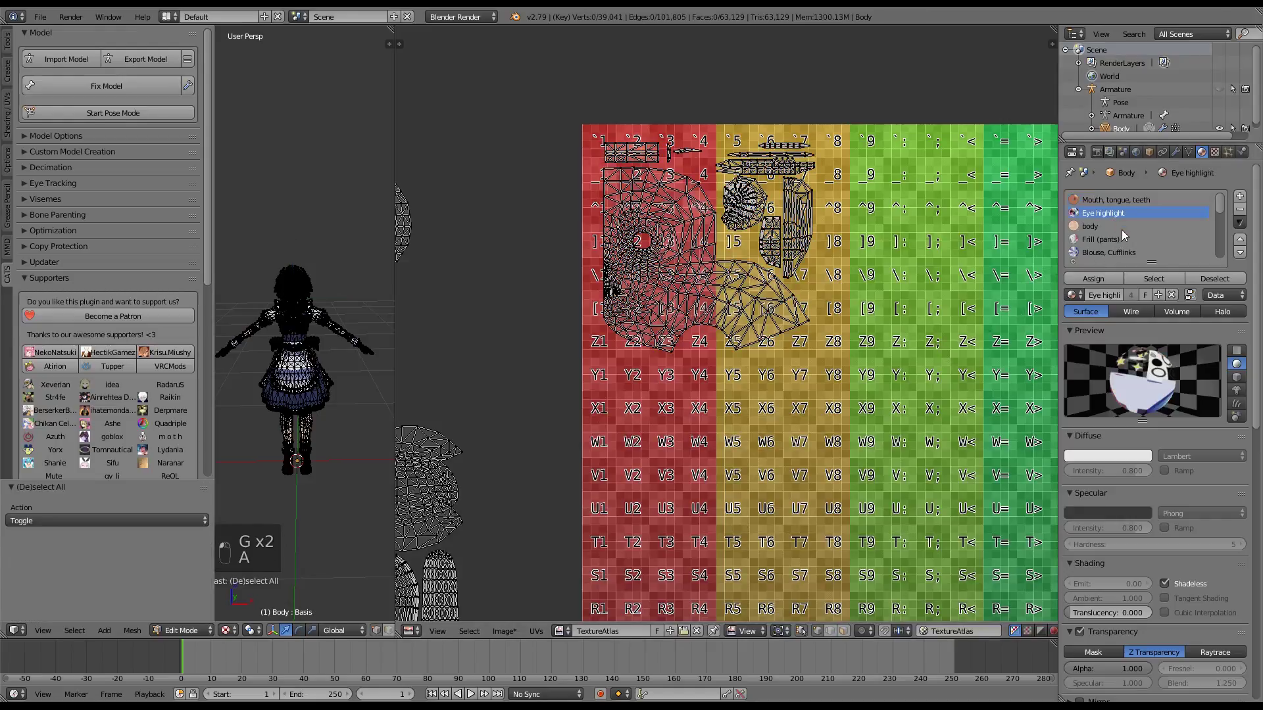
click(1154, 279)
scroll(859, 310, down, 4)
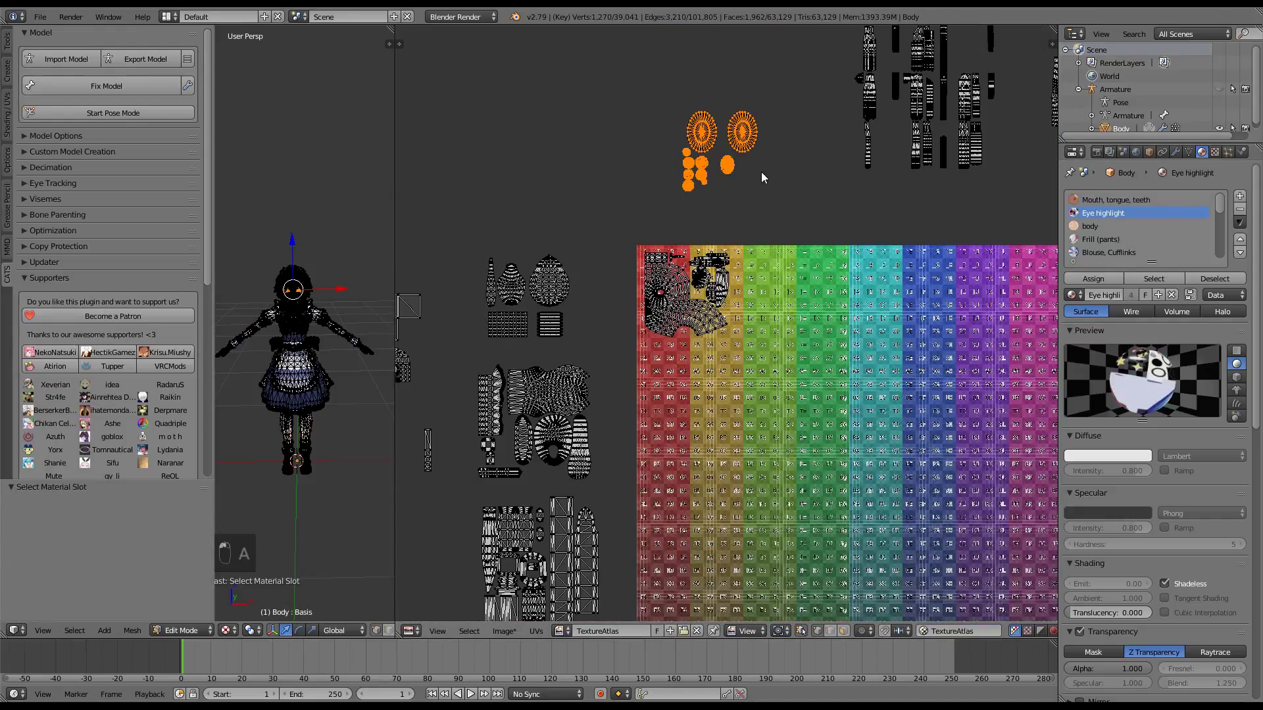
key(g)
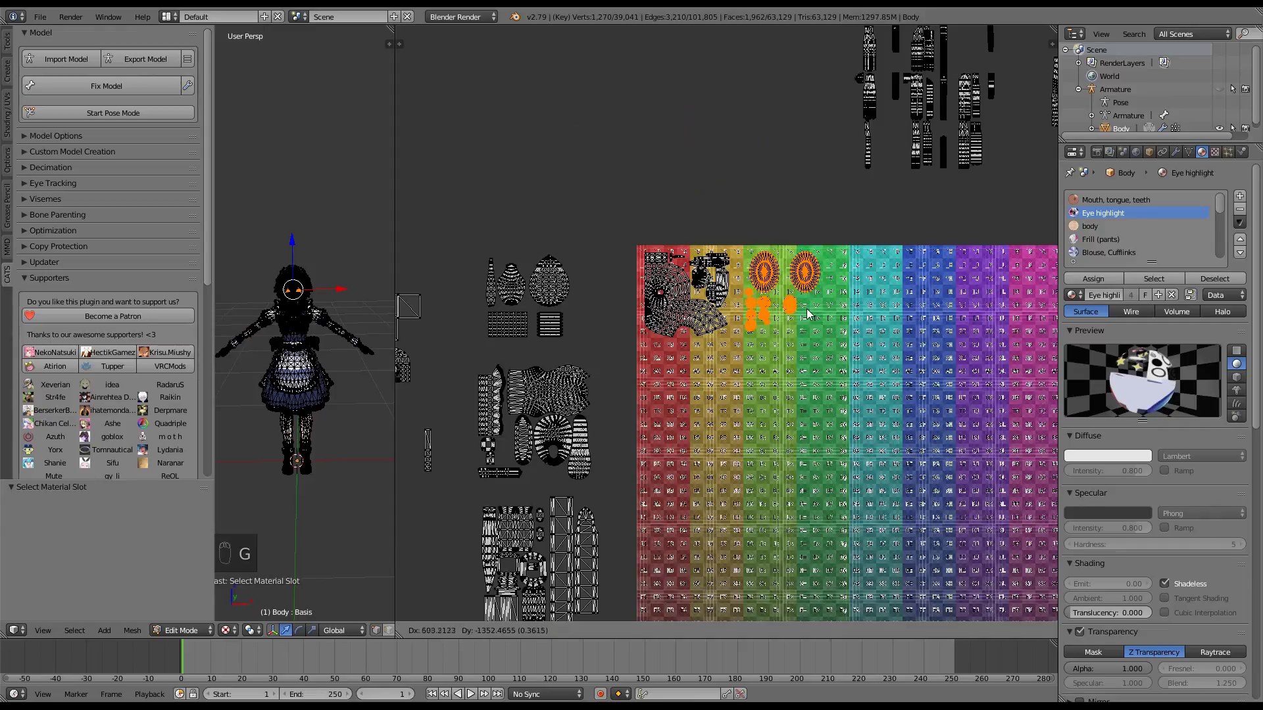
click(804, 310)
middle_drag(804, 310, 731, 312)
click(1220, 152)
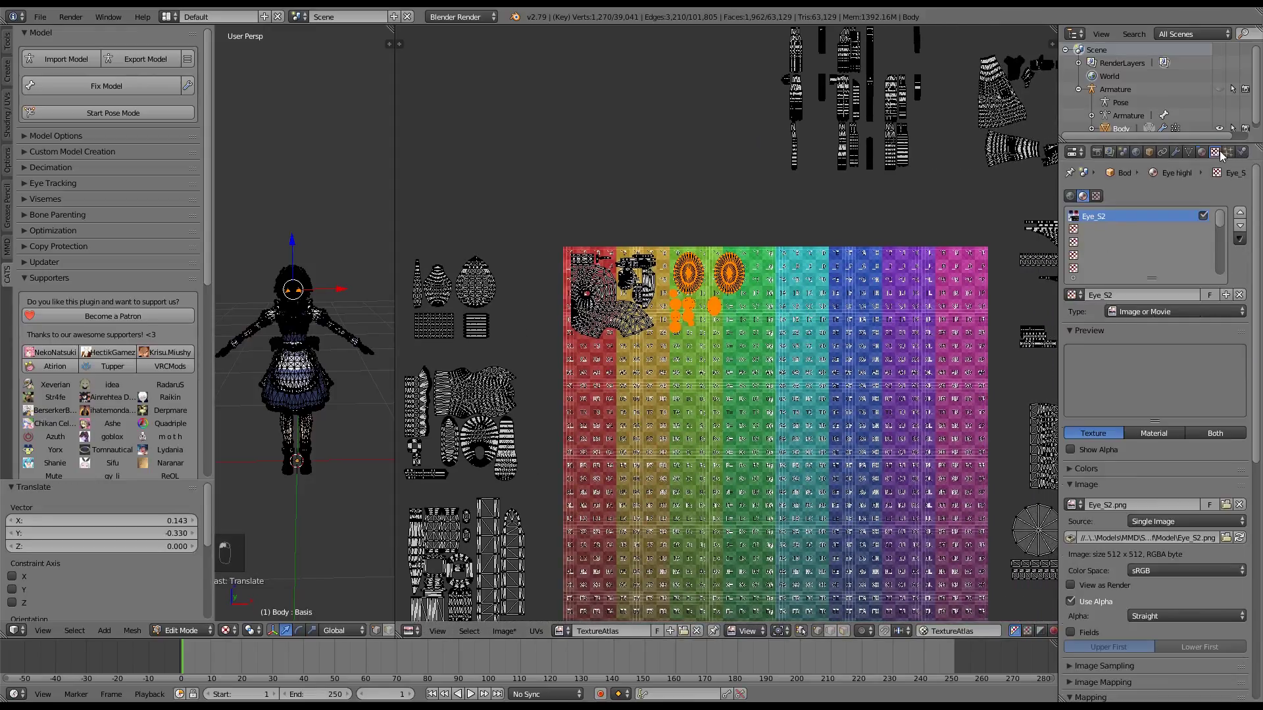
click(1202, 152)
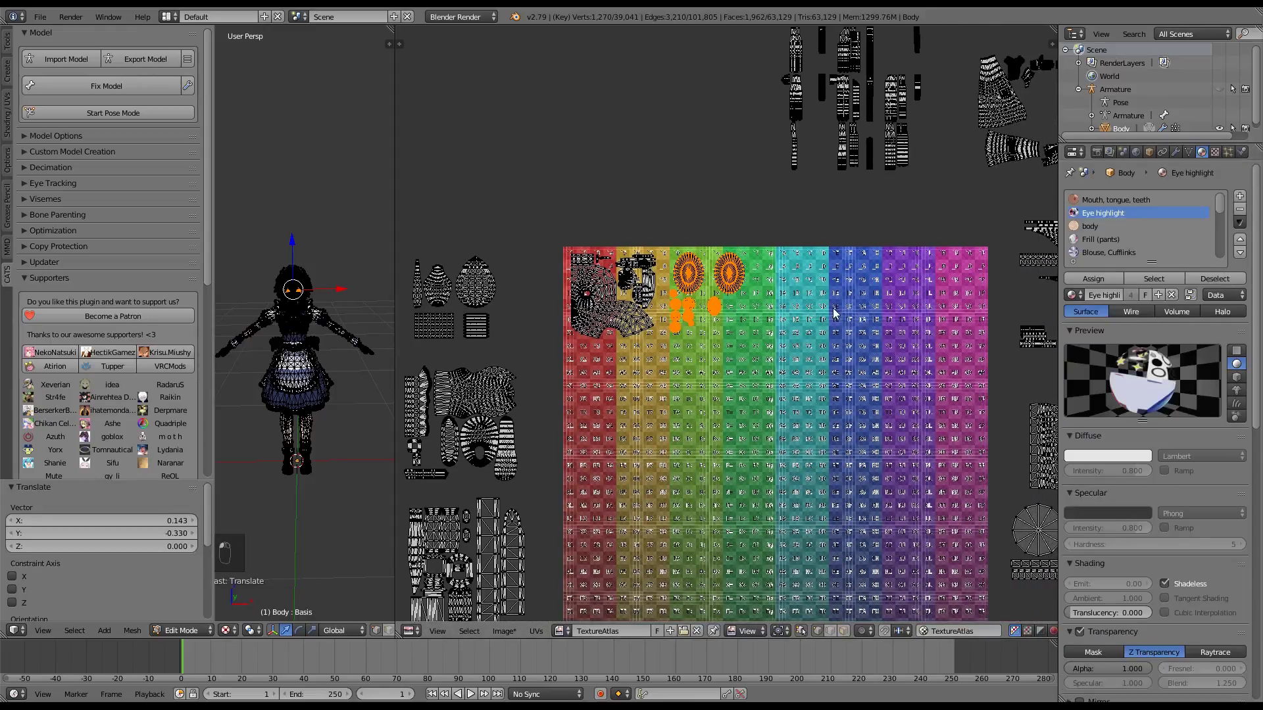
key(a)
Step: Select the body material's UVs and move them into the atlas, beside the eye highlight islands along the upper edge
click(1107, 227)
click(1154, 278)
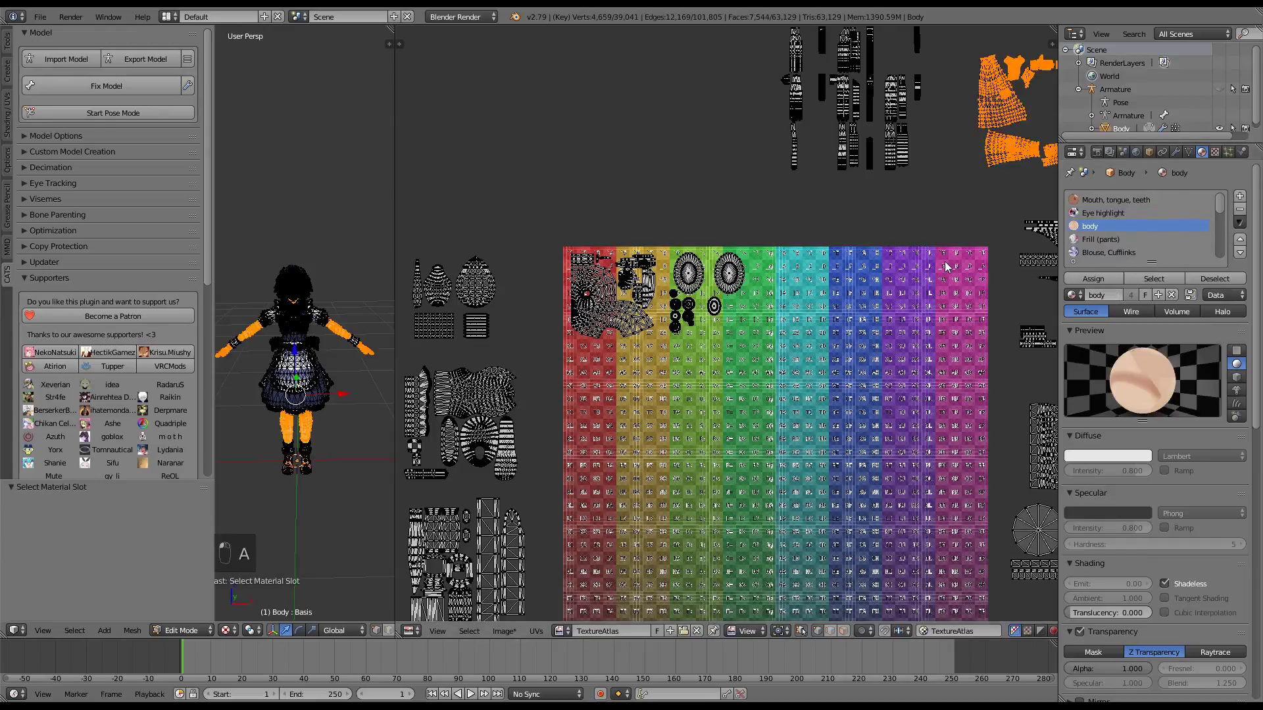
middle_drag(963, 173, 868, 206)
key(g)
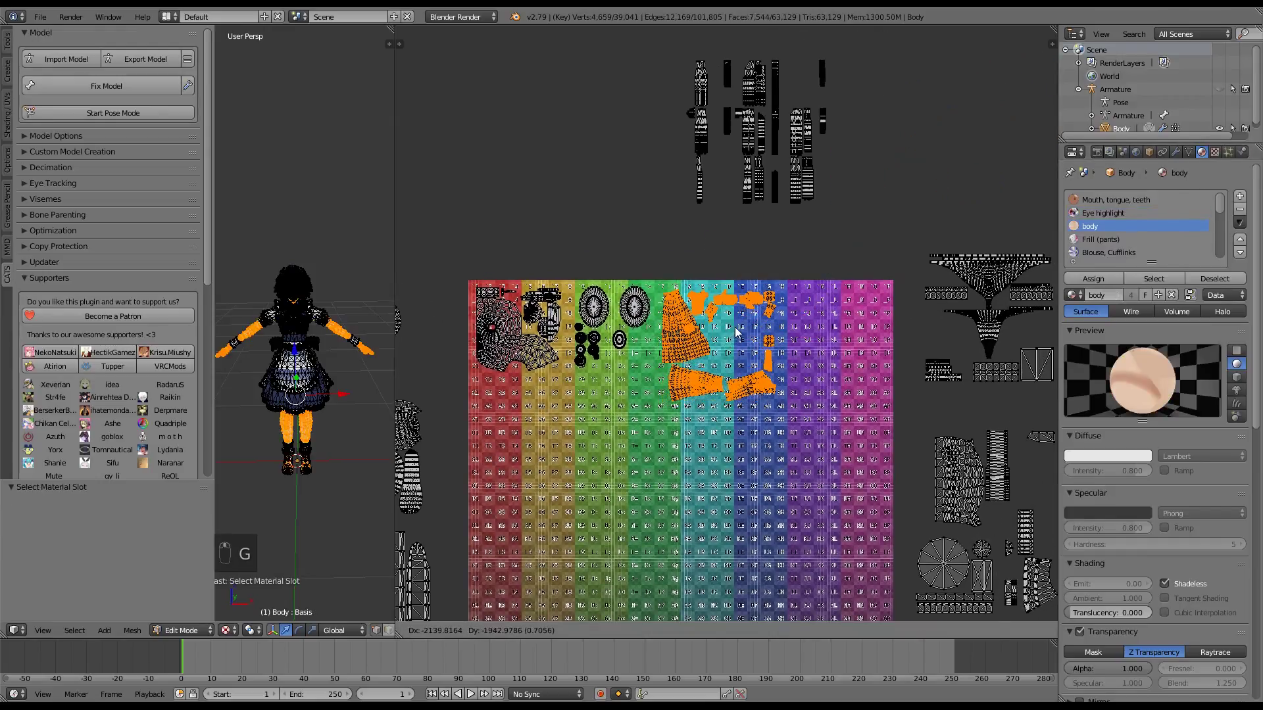
click(647, 407)
Step: Enlarge the body islands by a factor of about 1.39, place them in the atlas's upper-right corner, and deselect them
scroll(647, 407, up, 3)
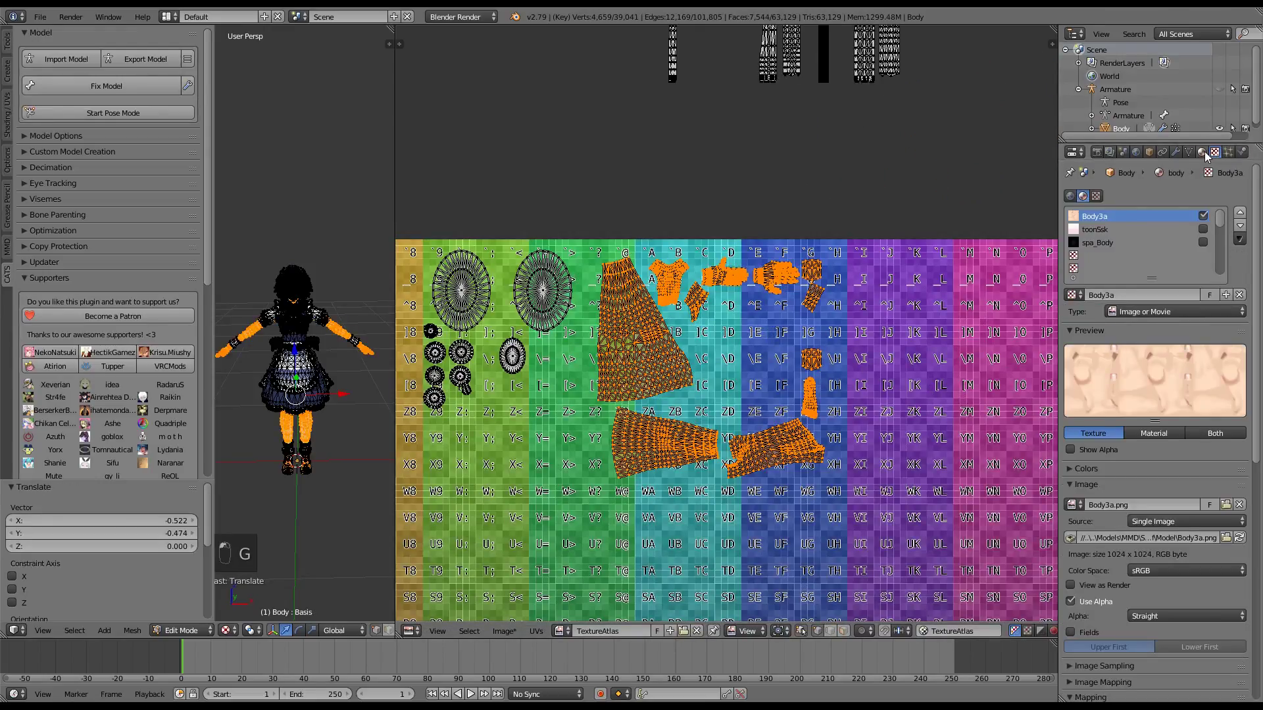
scroll(816, 409, down, 3)
key(s)
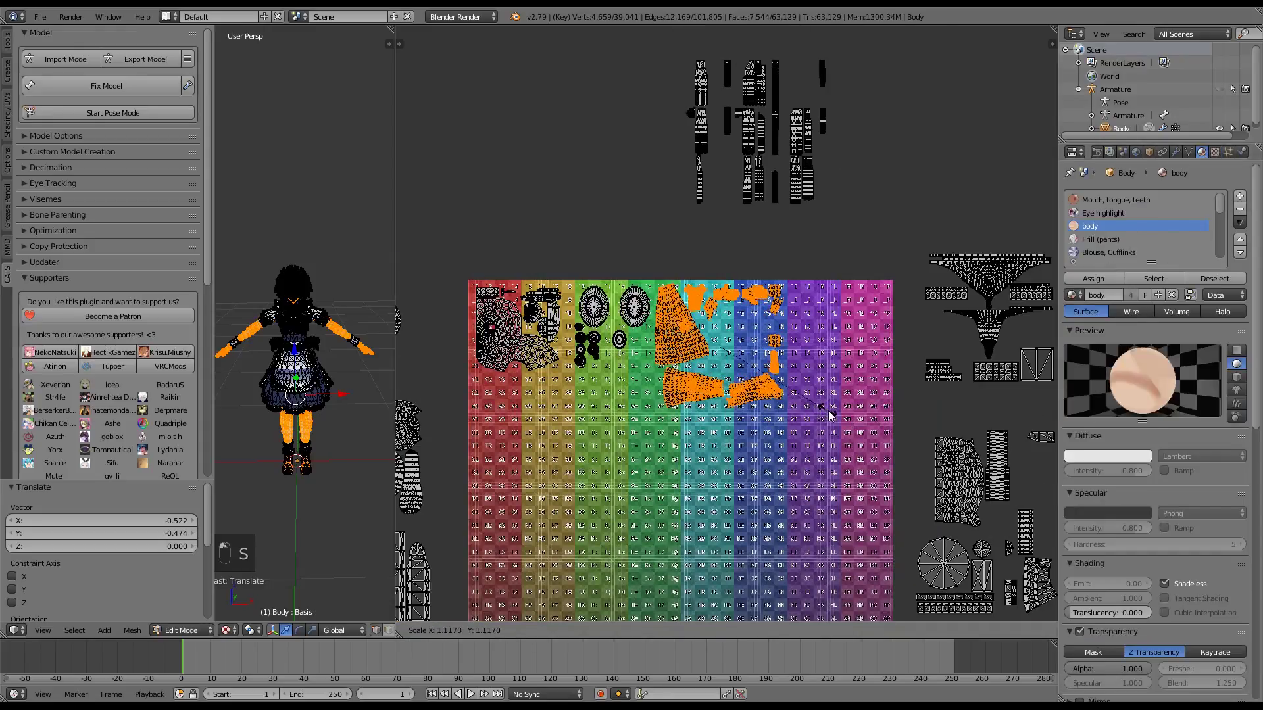
click(799, 389)
key(g)
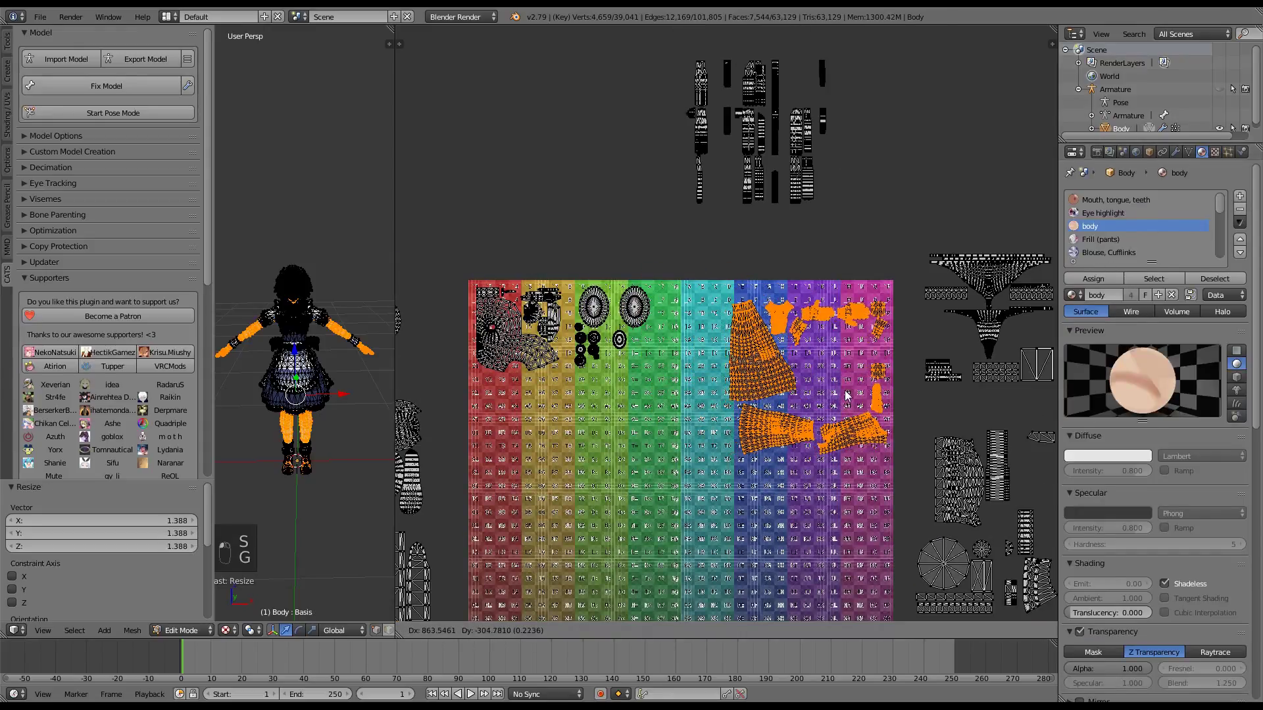
click(865, 365)
key(a)
scroll(879, 338, up, 2)
scroll(878, 337, up, 2)
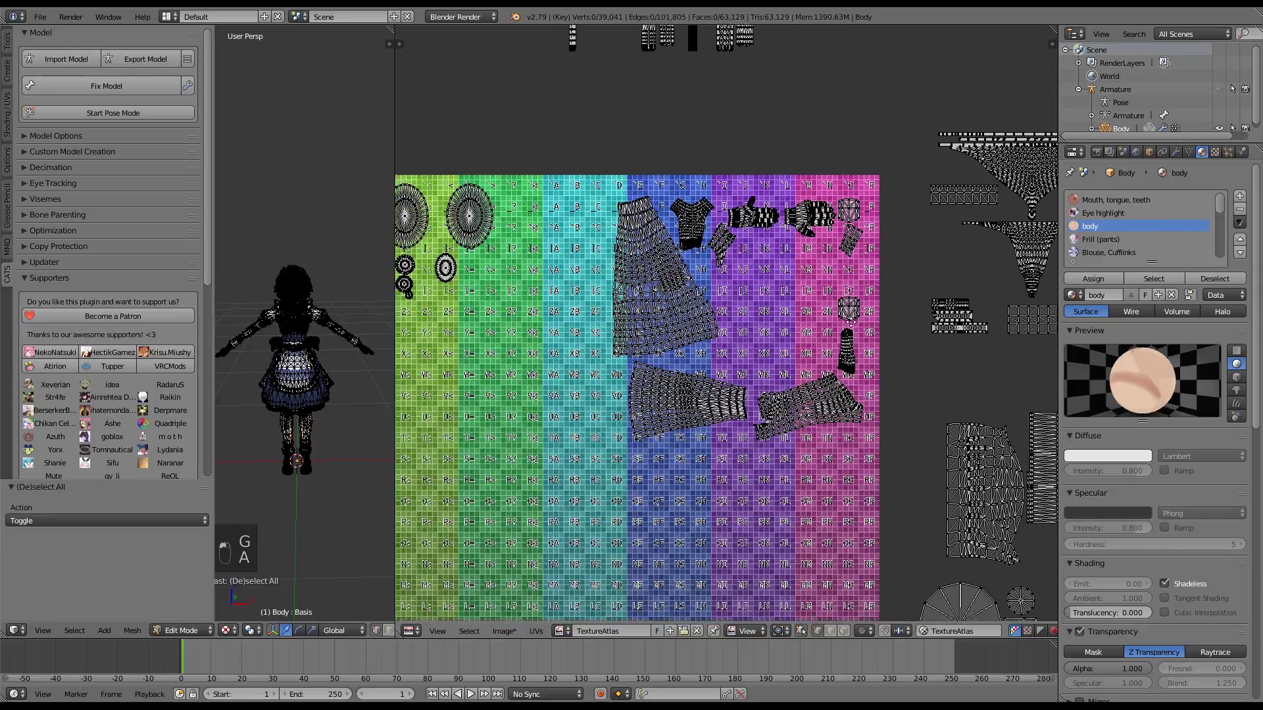
key(b)
drag(877, 223, 768, 470)
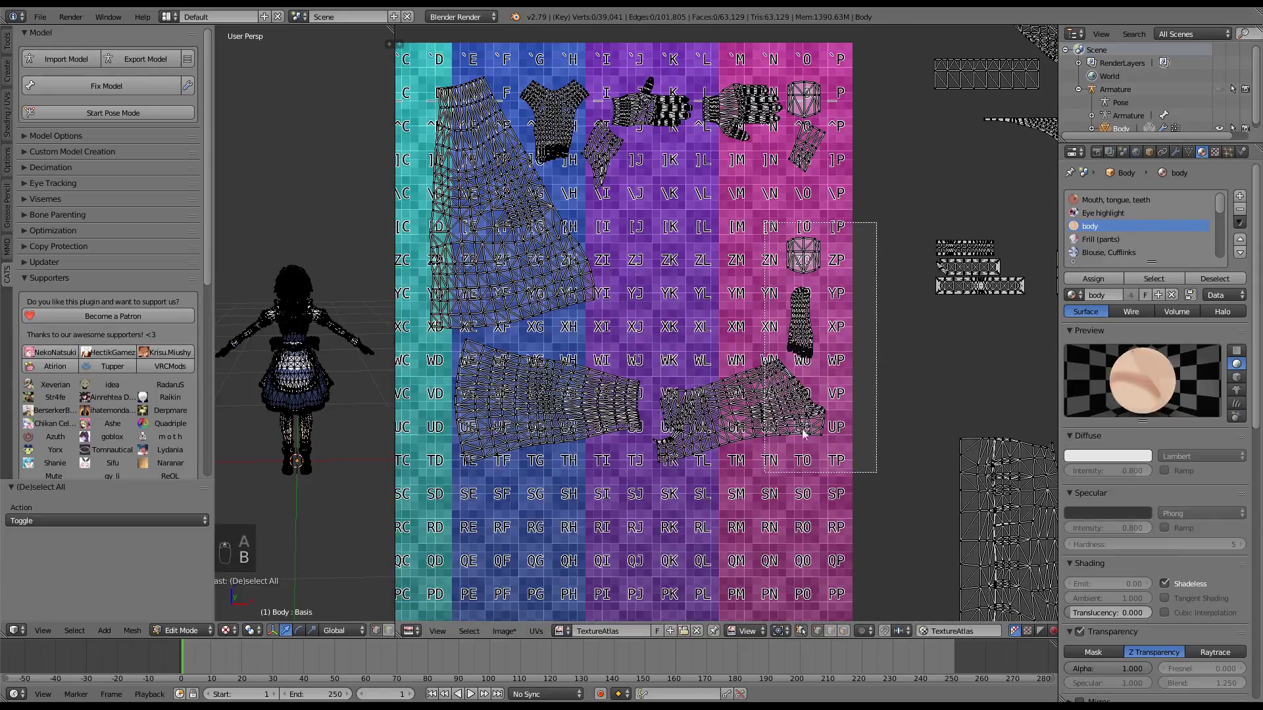
key(a)
Step: Select the body's lower-right leg island and the two small islands above it, and move them up and left toward the others
key(c)
mouse_move(821, 232)
mouse_down()
mouse_move(805, 258)
mouse_move(811, 362)
mouse_up()
drag(765, 409, 807, 386)
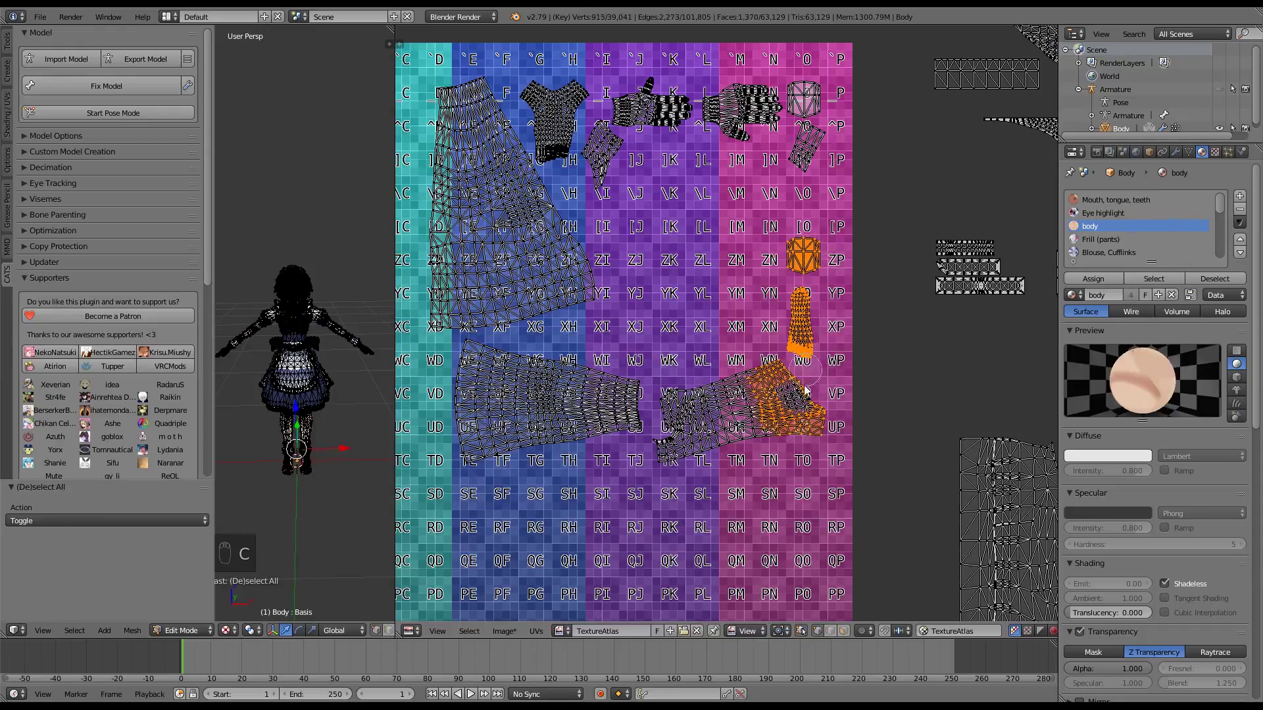
mouse_move(713, 397)
mouse_down()
mouse_move(675, 418)
mouse_move(723, 462)
mouse_up()
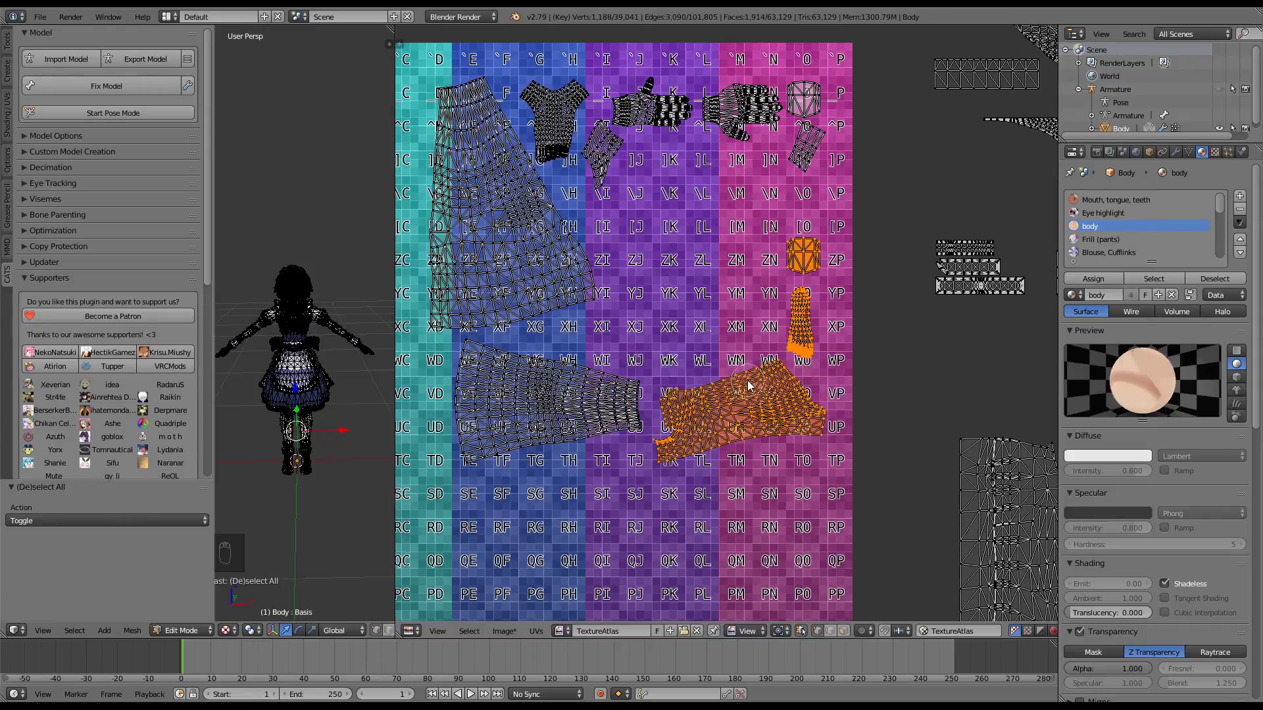
key(Escape)
key(g)
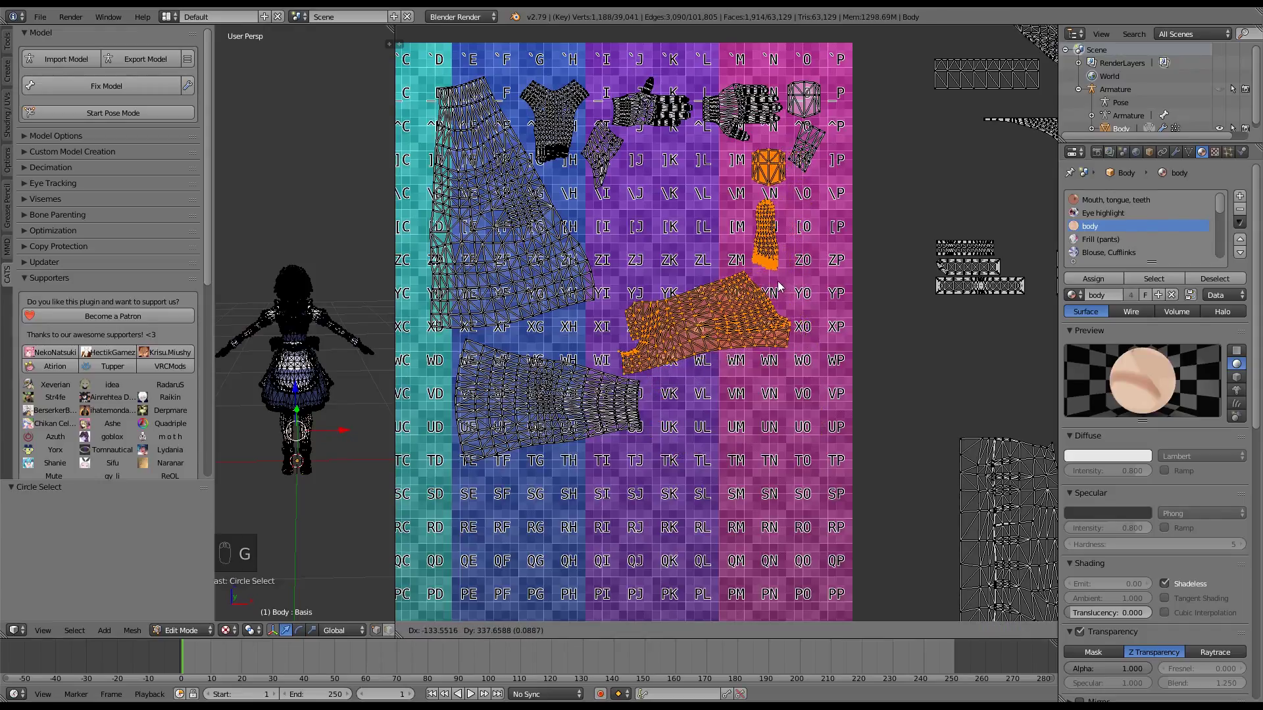
click(775, 277)
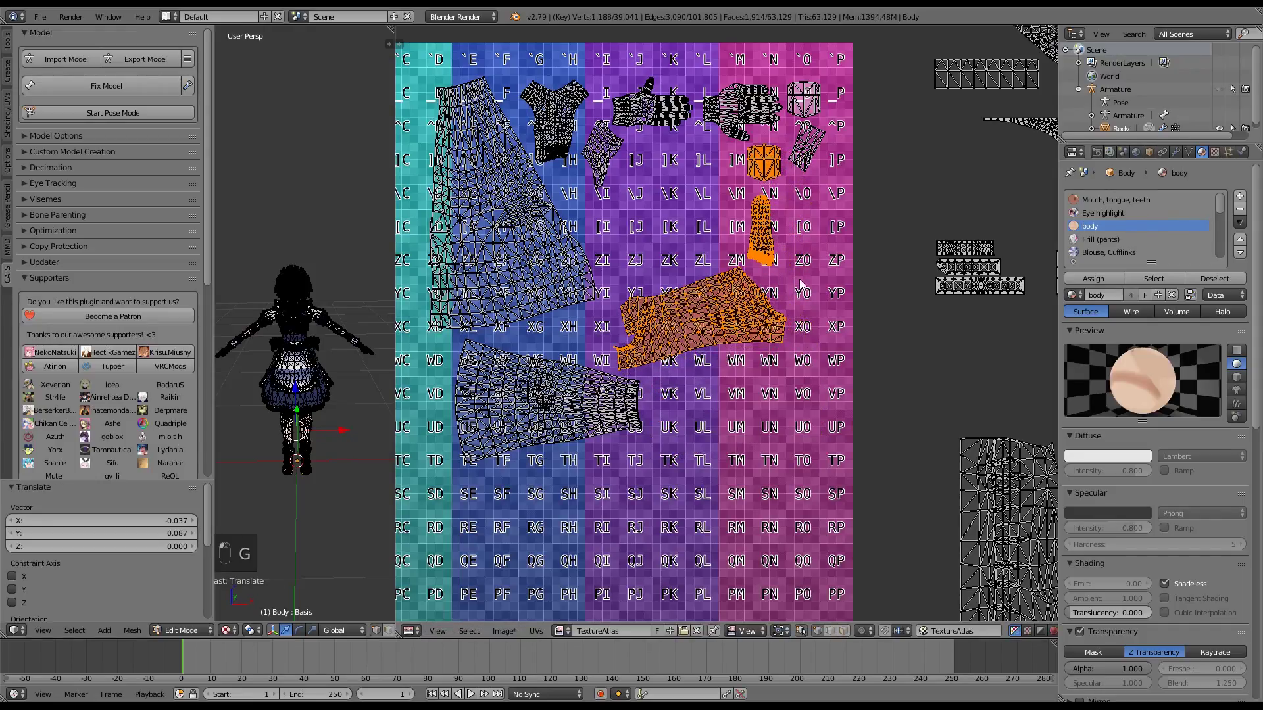
key(a)
Step: Try enlarging the small square body island above the foot island, and undo the scaling
key(b)
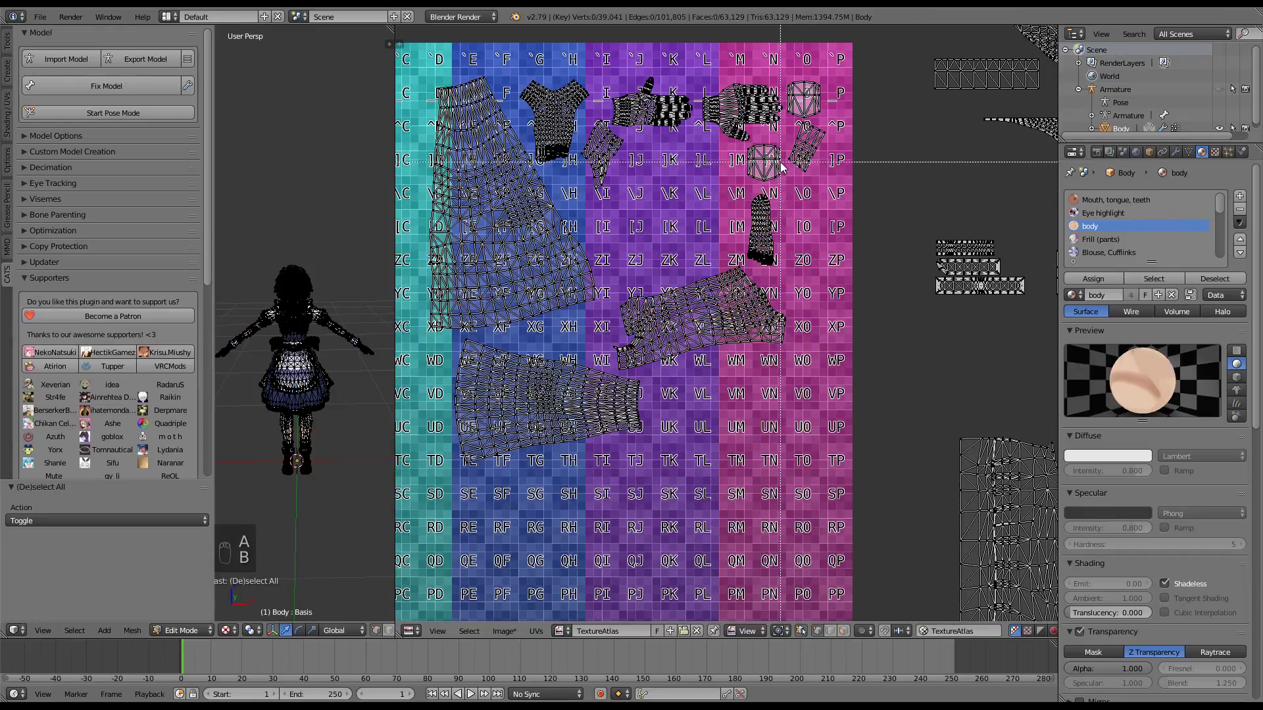
drag(745, 187, 747, 187)
key(s)
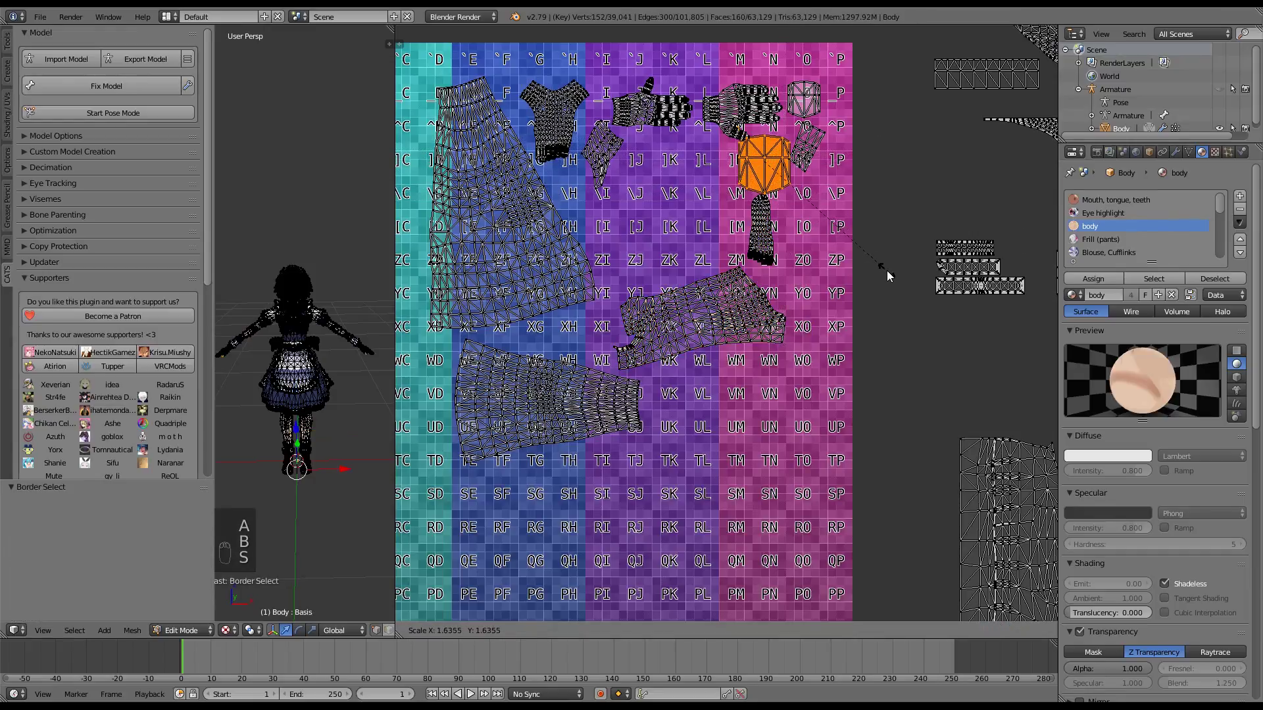
click(879, 264)
key(ctrl+z)
key(a)
scroll(750, 178, down, 1)
scroll(750, 177, up, 2)
scroll(747, 175, down, 2)
scroll(605, 314, up, 2)
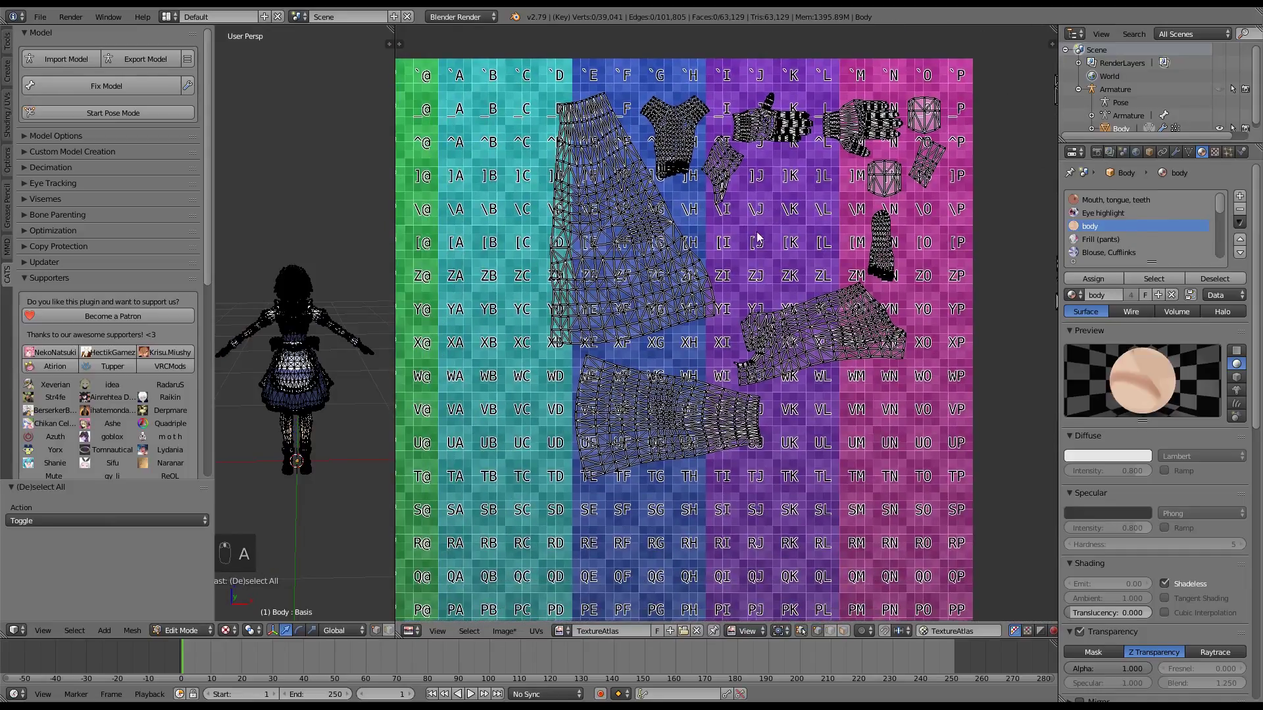
Step: Select the Frill (pants) material's UVs and move them into the atlas between the eye highlight and body islands
scroll(758, 230, down, 4)
scroll(780, 262, up, 1)
middle_drag(737, 263, 783, 257)
click(1100, 239)
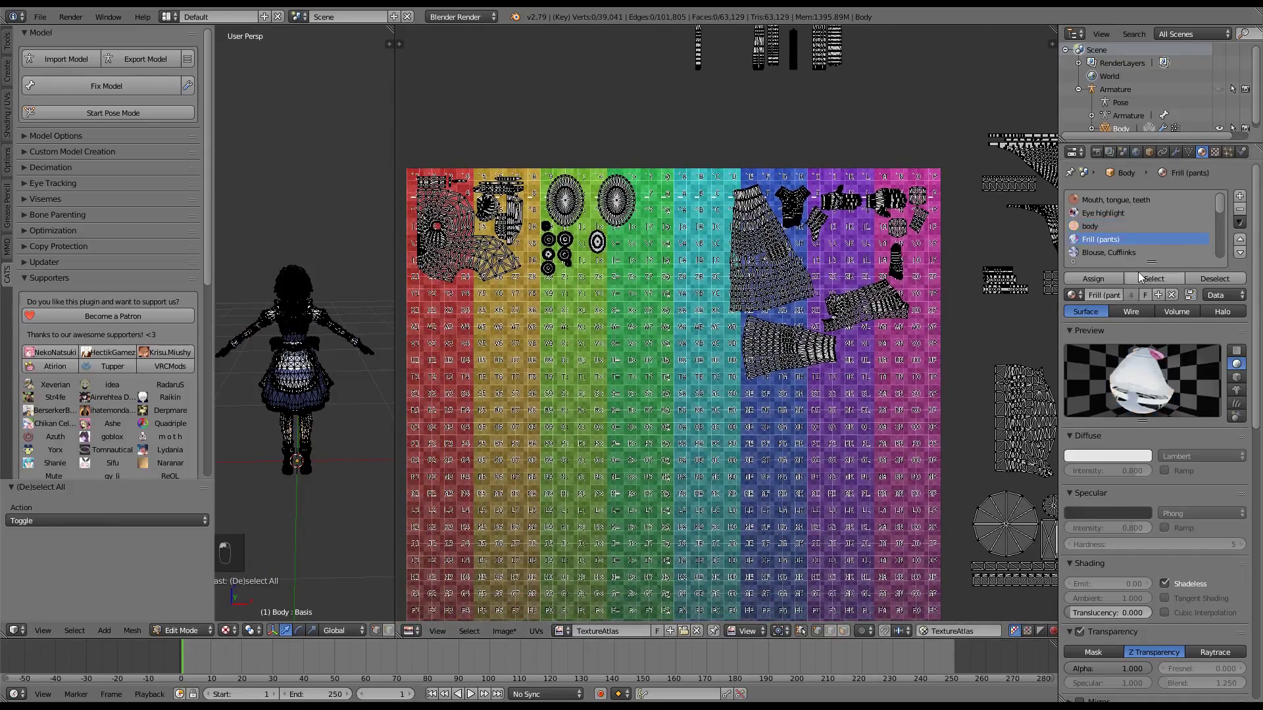
click(1145, 278)
scroll(888, 256, down, 3)
key(g)
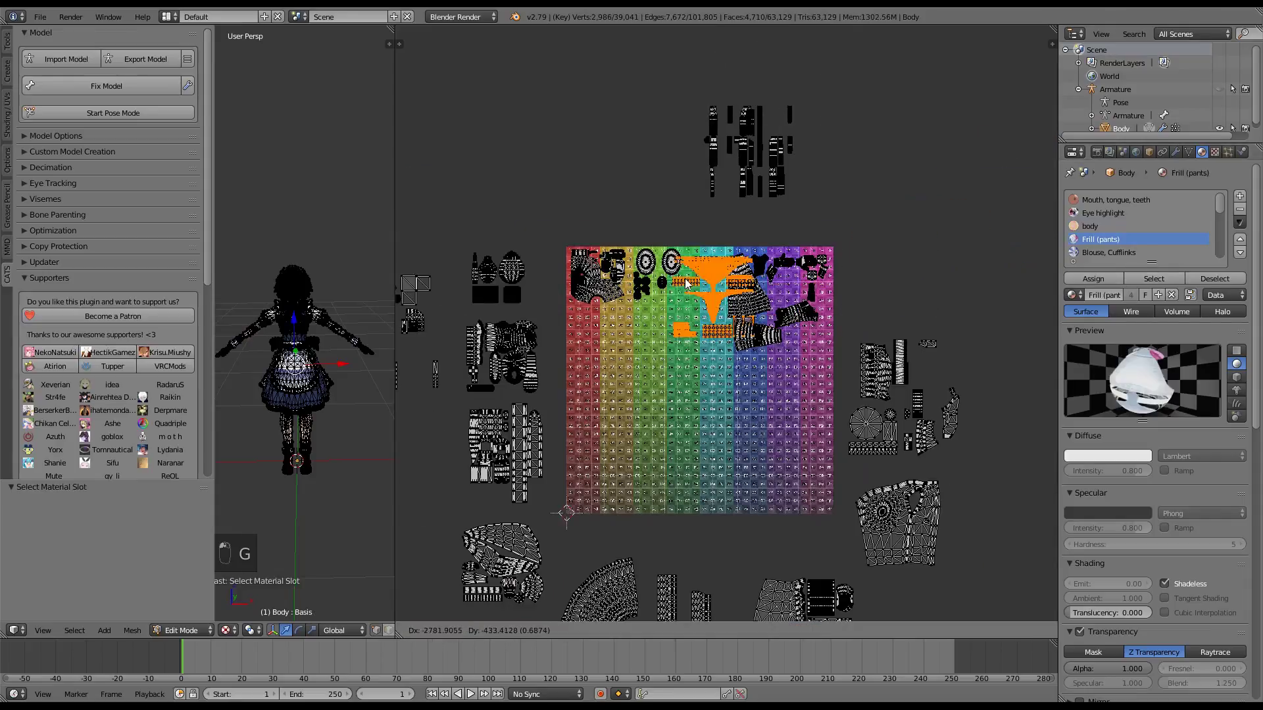
click(694, 302)
Step: Check the frill material's texture and scale the frill islands down by a factor of about 0.43
scroll(856, 276, up, 3)
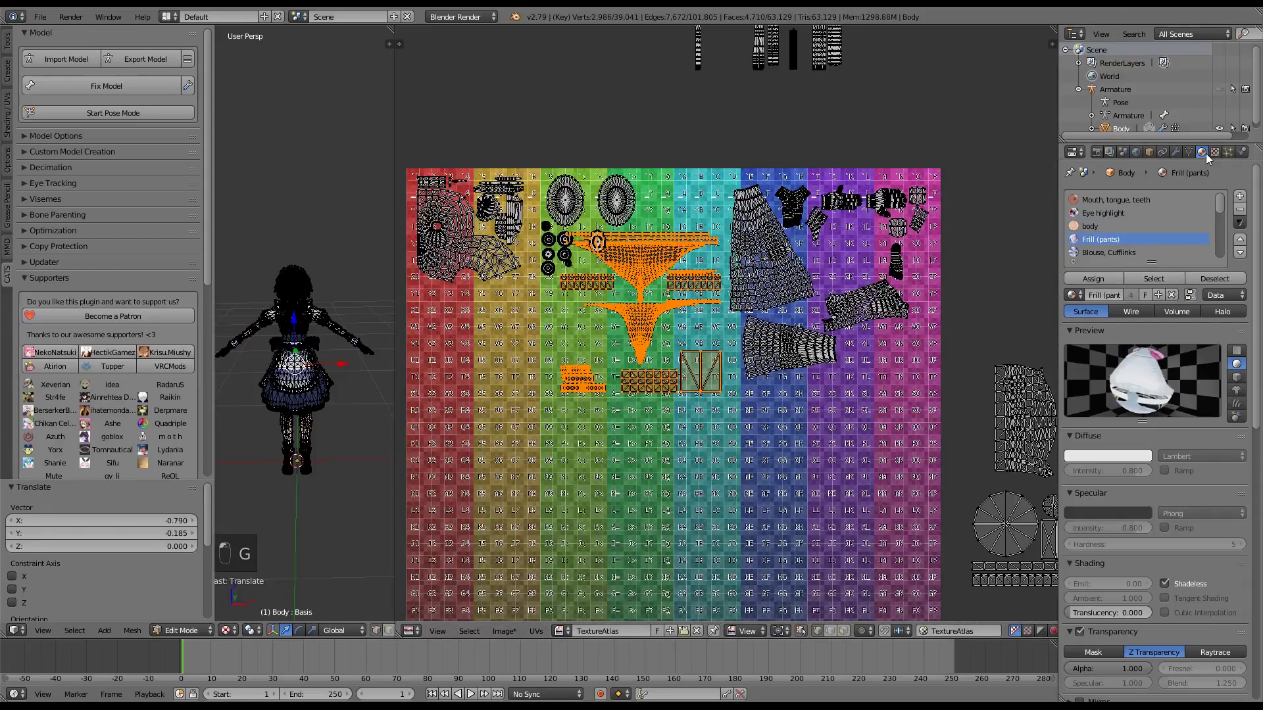
click(1207, 154)
click(1202, 153)
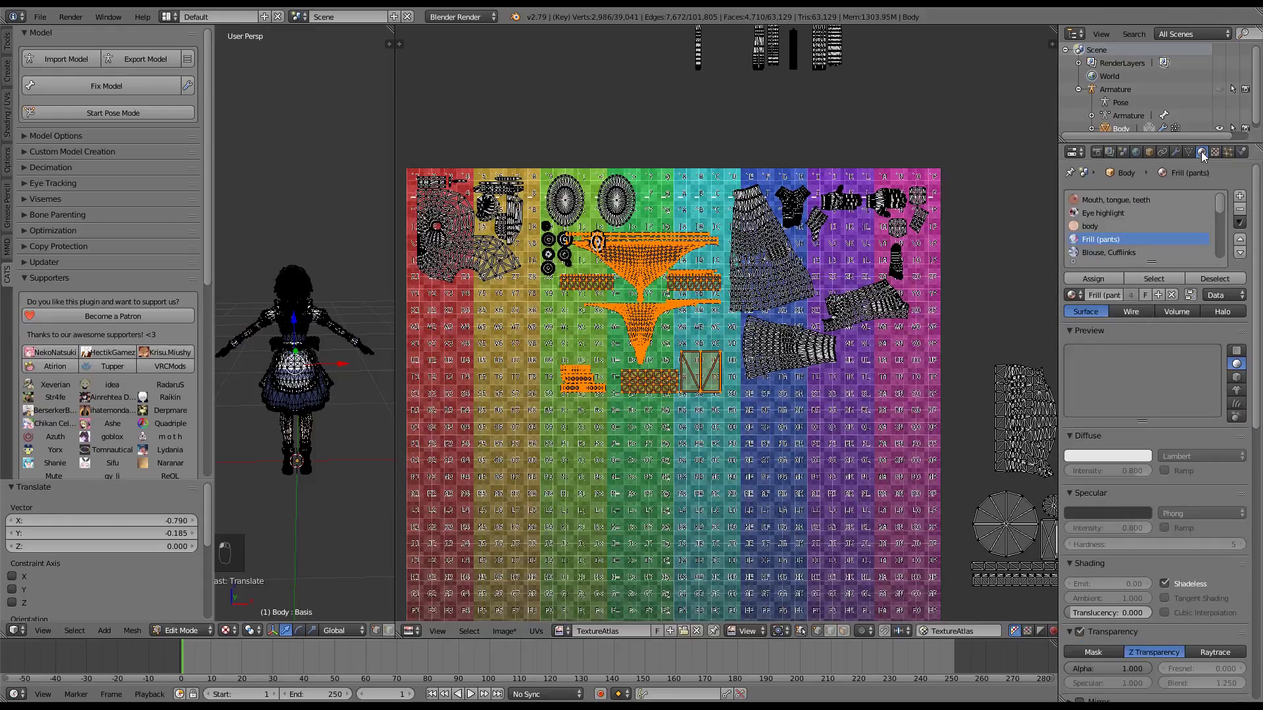
scroll(824, 457, up, 2)
key(s)
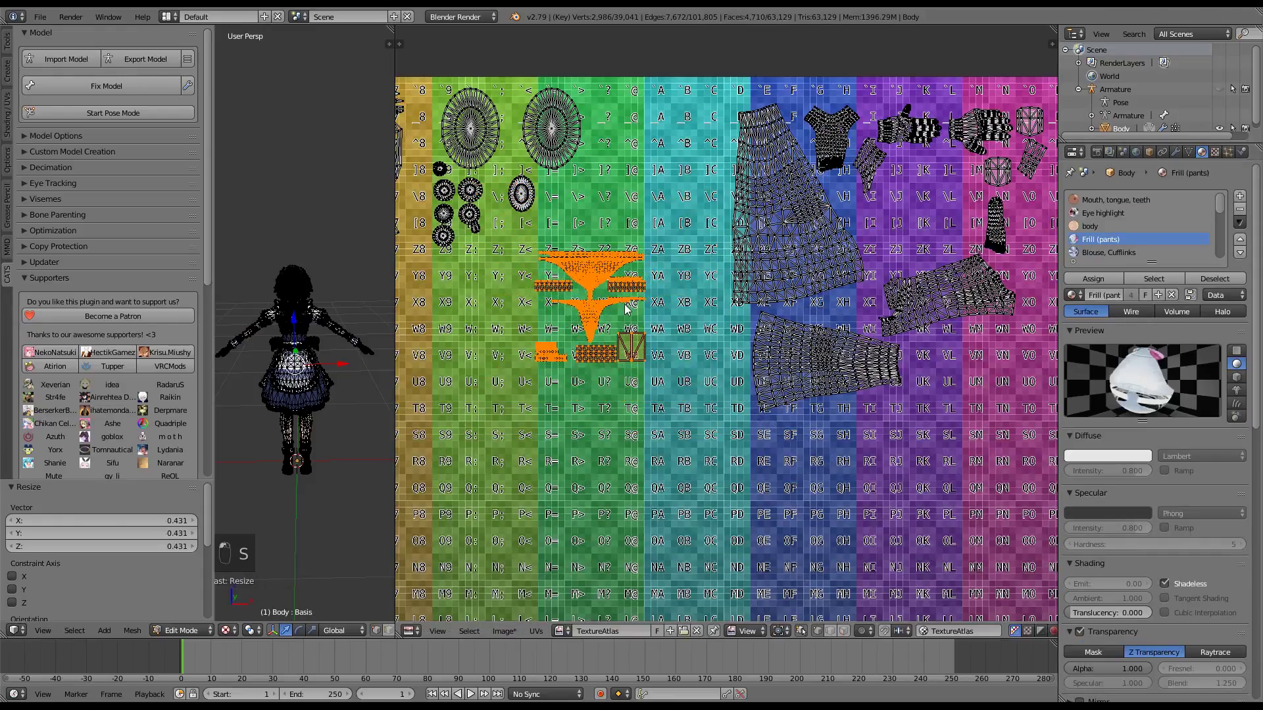
click(661, 314)
Step: Move the frill islands down and right, close beside the lower-left body leg island, and deselect them
key(g)
click(716, 372)
scroll(752, 393, down, 2)
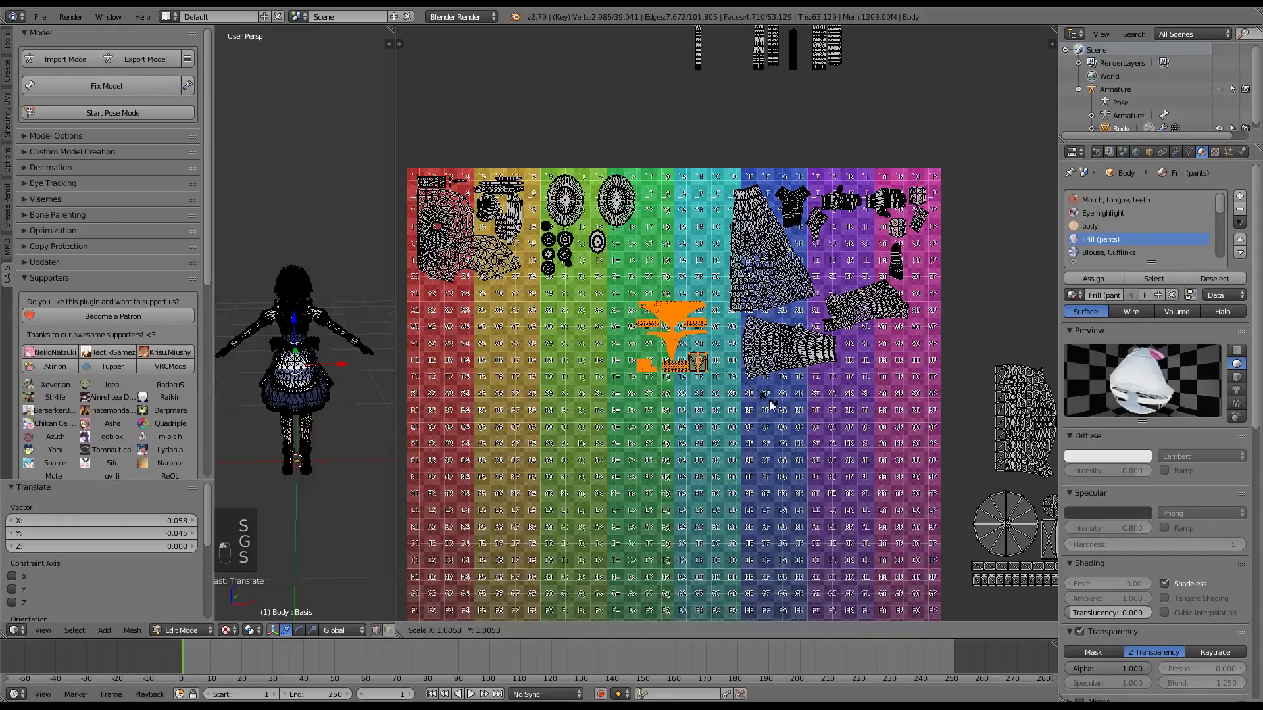
click(712, 359)
key(g)
click(719, 364)
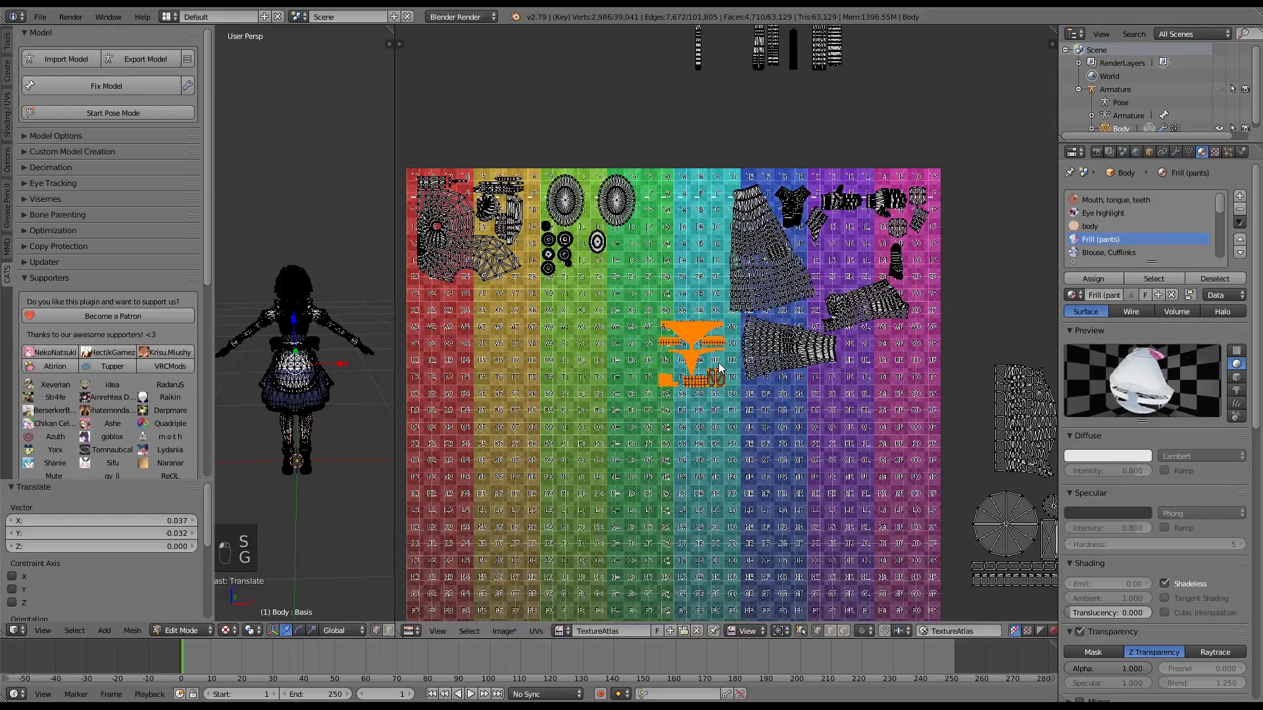
key(a)
Step: Select the Blouse, Cufflinks material's UVs, move them into the atlas, and scale them down by a factor of about 0.41
click(1109, 252)
click(1154, 278)
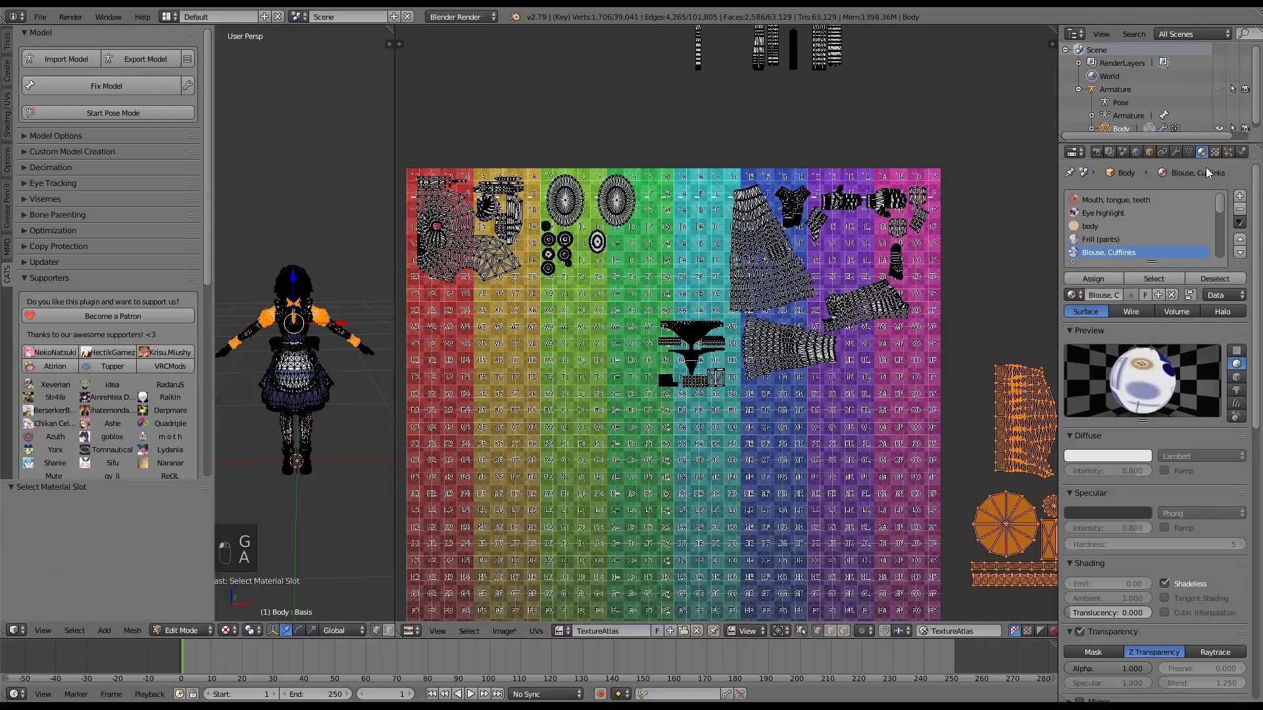
scroll(824, 300, down, 1)
scroll(824, 300, down, 2)
key(g)
click(746, 397)
key(s)
click(683, 339)
middle_drag(683, 339, 720, 342)
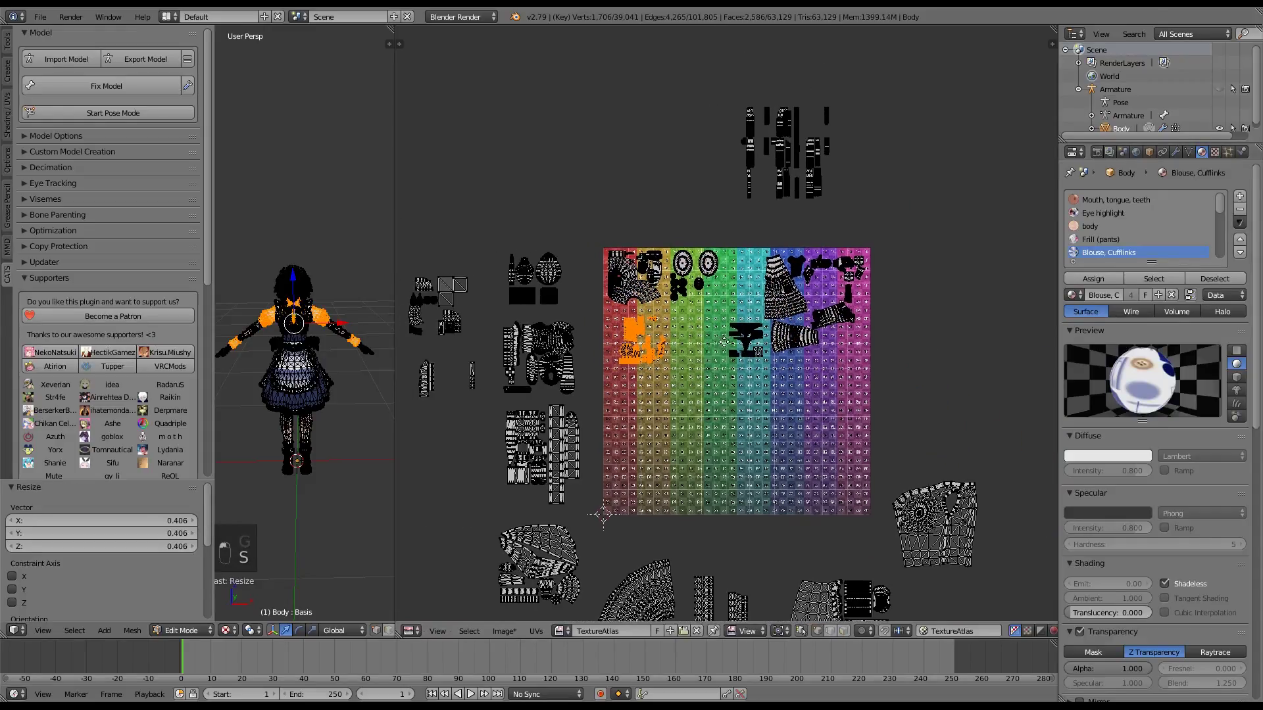
Step: Move the blouse islands to the atlas's left edge beneath the mouth islands, and deselect them
scroll(721, 342, up, 2)
key(g)
click(664, 365)
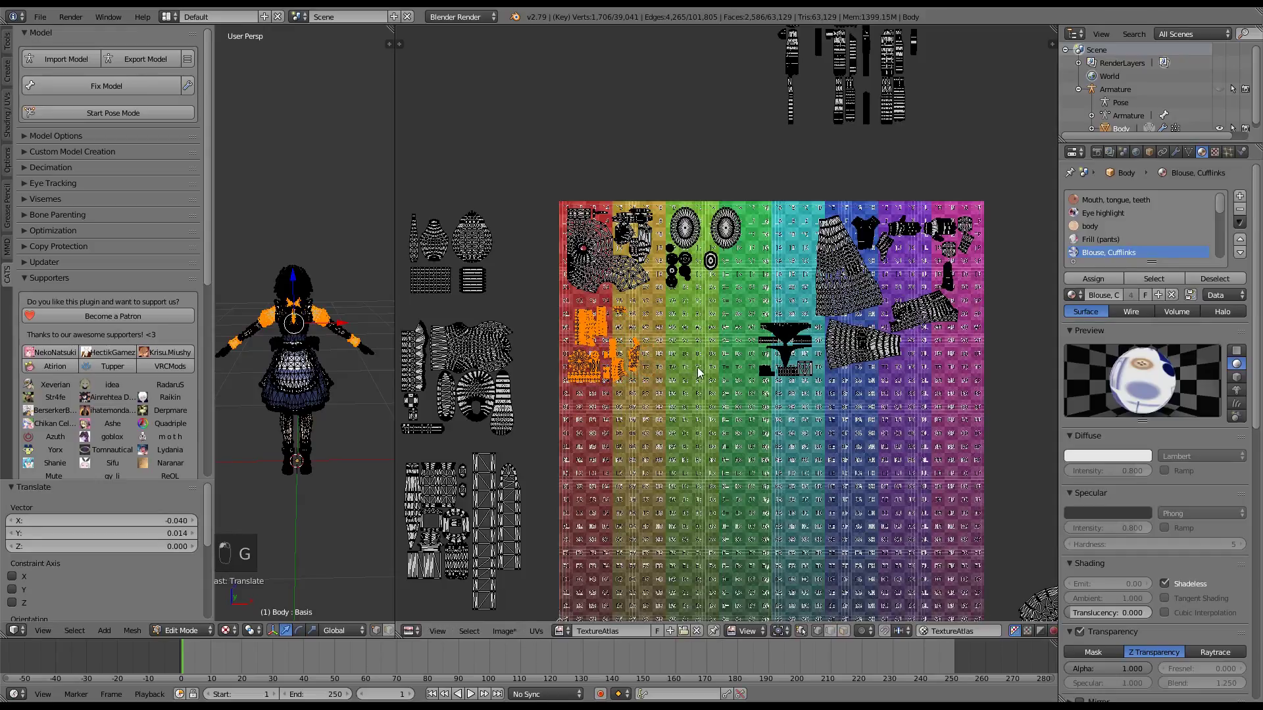
scroll(707, 370, up, 1)
key(a)
scroll(1126, 254, down, 1)
Step: Select the Best material's UVs and move them into the atlas between the blouse and frill islands
click(1126, 254)
click(1138, 282)
scroll(975, 429, down, 5)
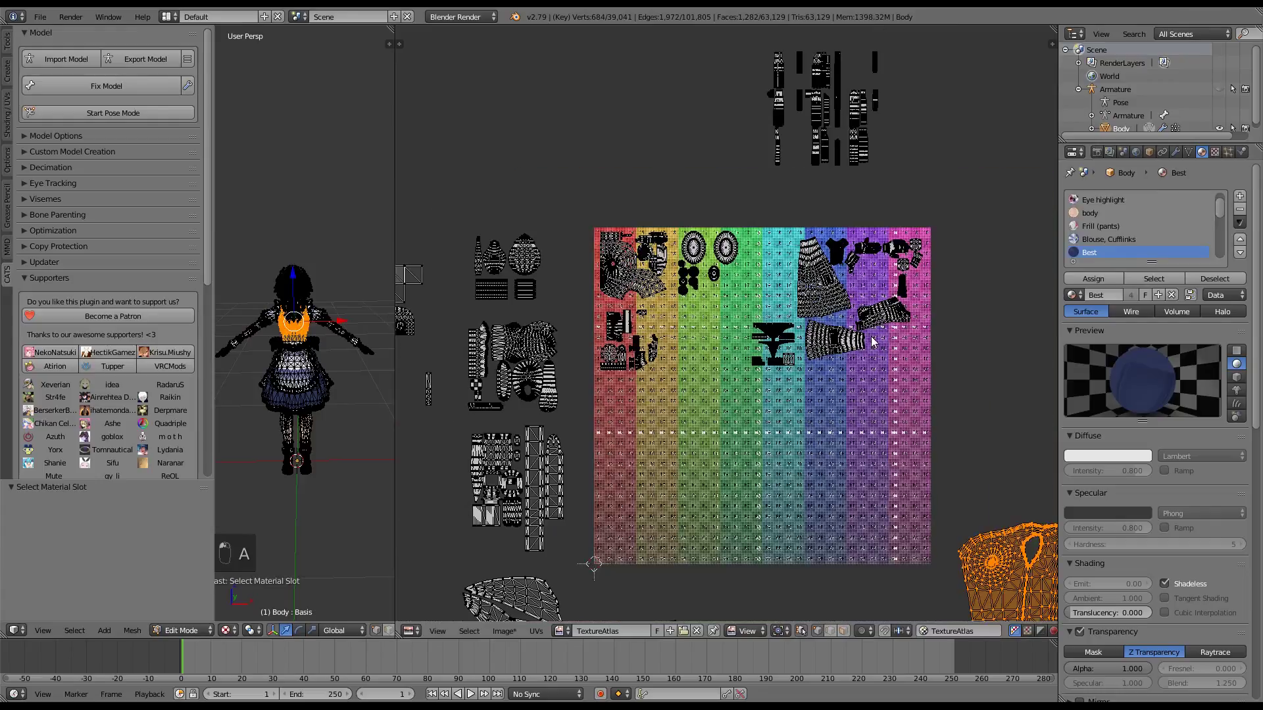
key(g)
click(723, 340)
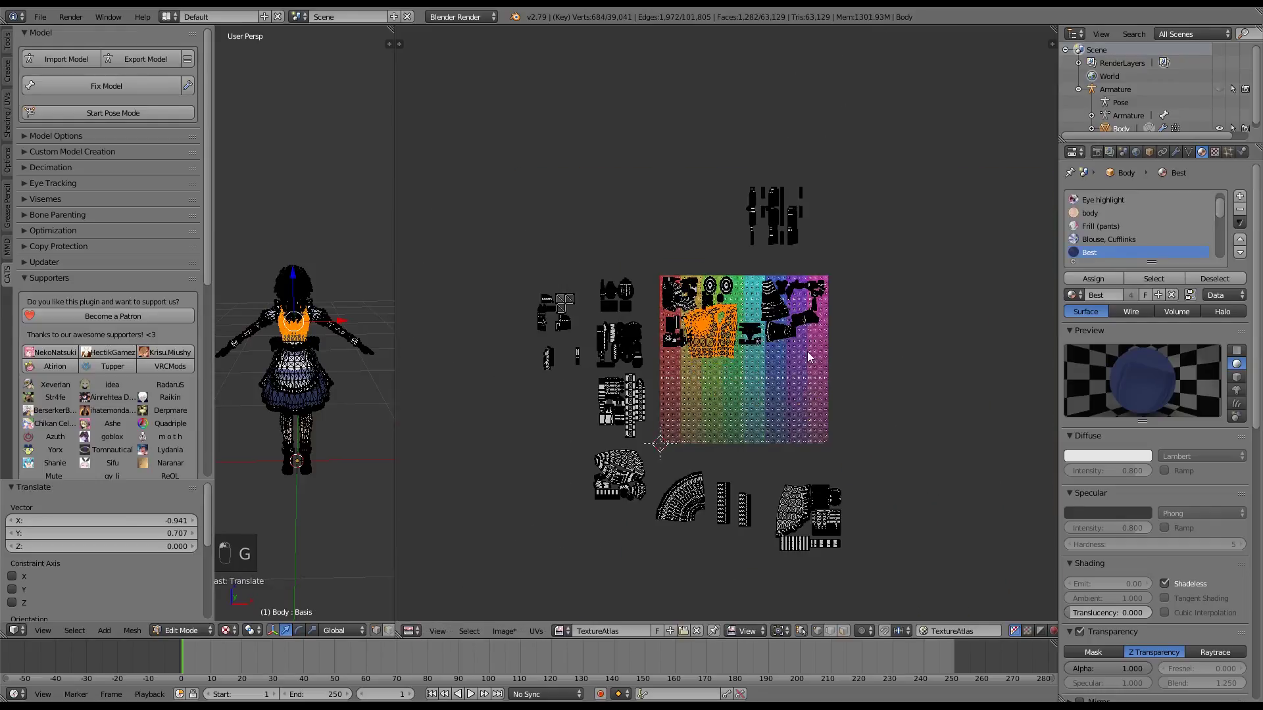
Step: Scale the Best islands down to about half size, adjust their position below the eye highlight islands, and deselect them
scroll(723, 341, up, 7)
key(s)
click(684, 377)
key(g)
click(690, 380)
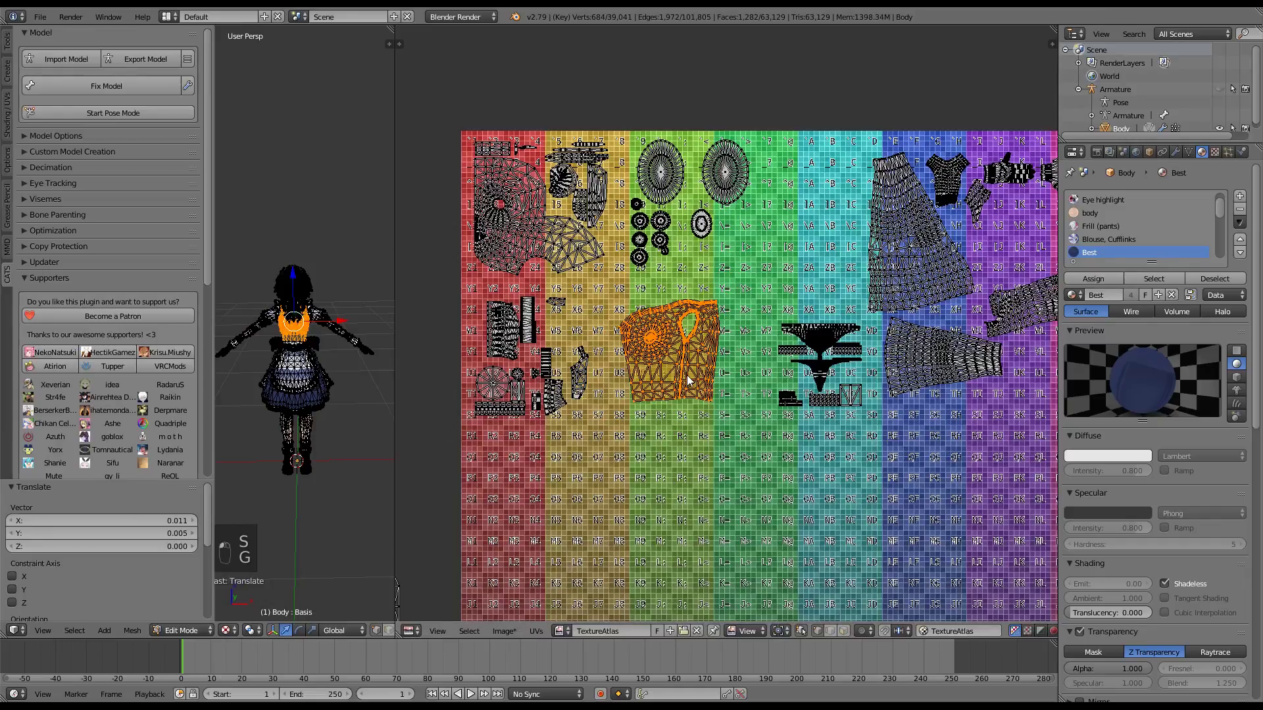
scroll(1116, 219, down, 4)
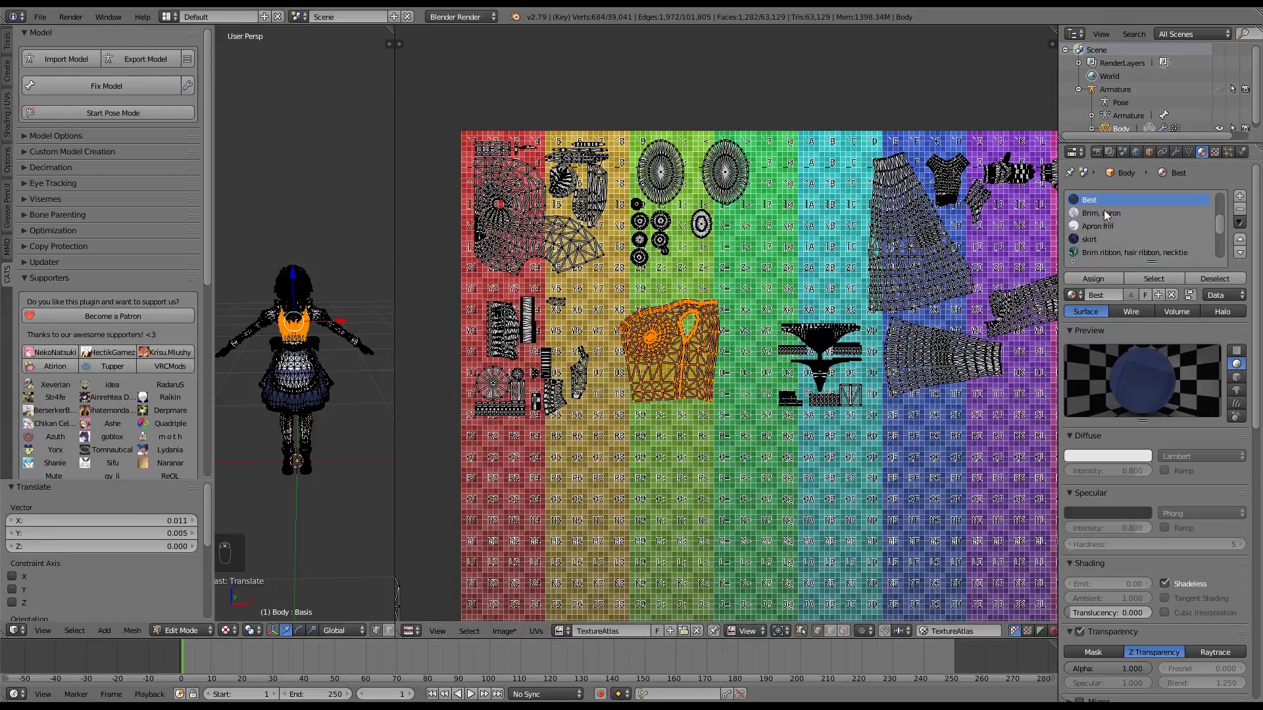
key(a)
Step: Select the Brim, apron material's UVs and move them into the atlas's right half
click(1111, 213)
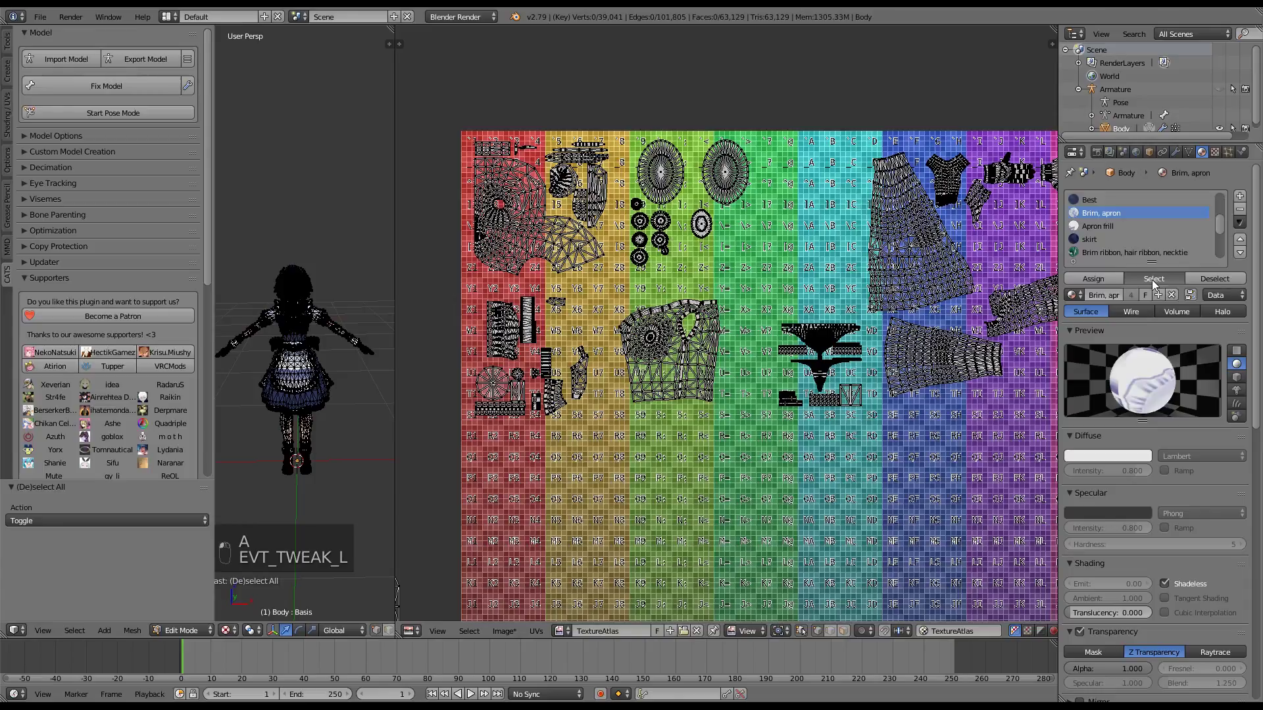
click(1154, 278)
scroll(882, 347, down, 3)
scroll(862, 368, down, 3)
key(g)
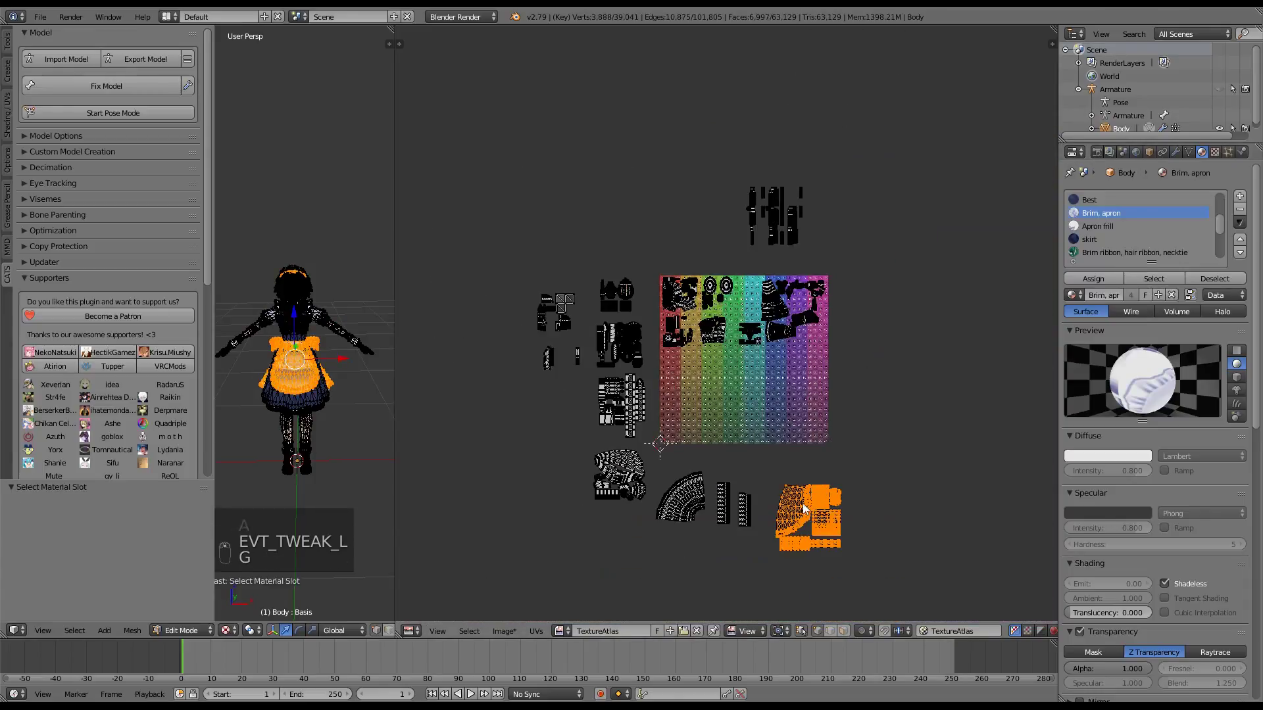
click(877, 358)
middle_drag(878, 358, 848, 353)
scroll(807, 374, up, 4)
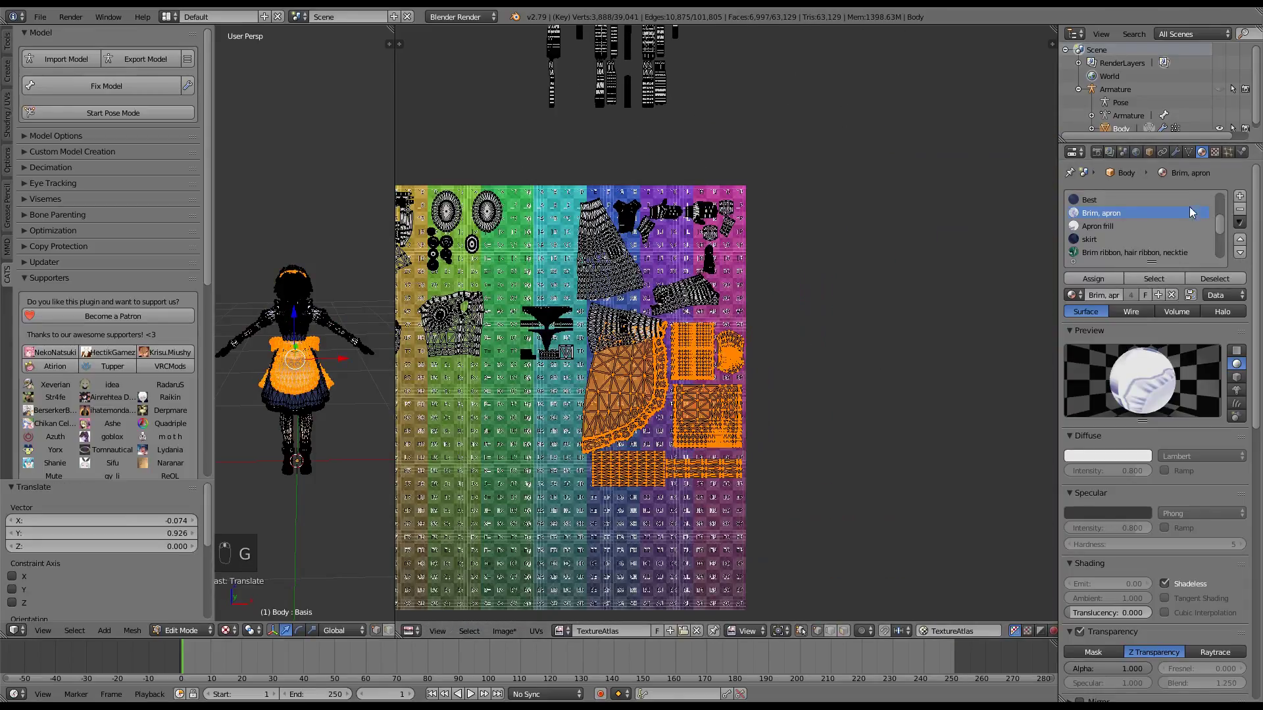
Step: Check the Brim, apron texture, scale its islands by about 0.342, place them near the atlas's right edge, and deselect them
click(1213, 152)
click(1203, 152)
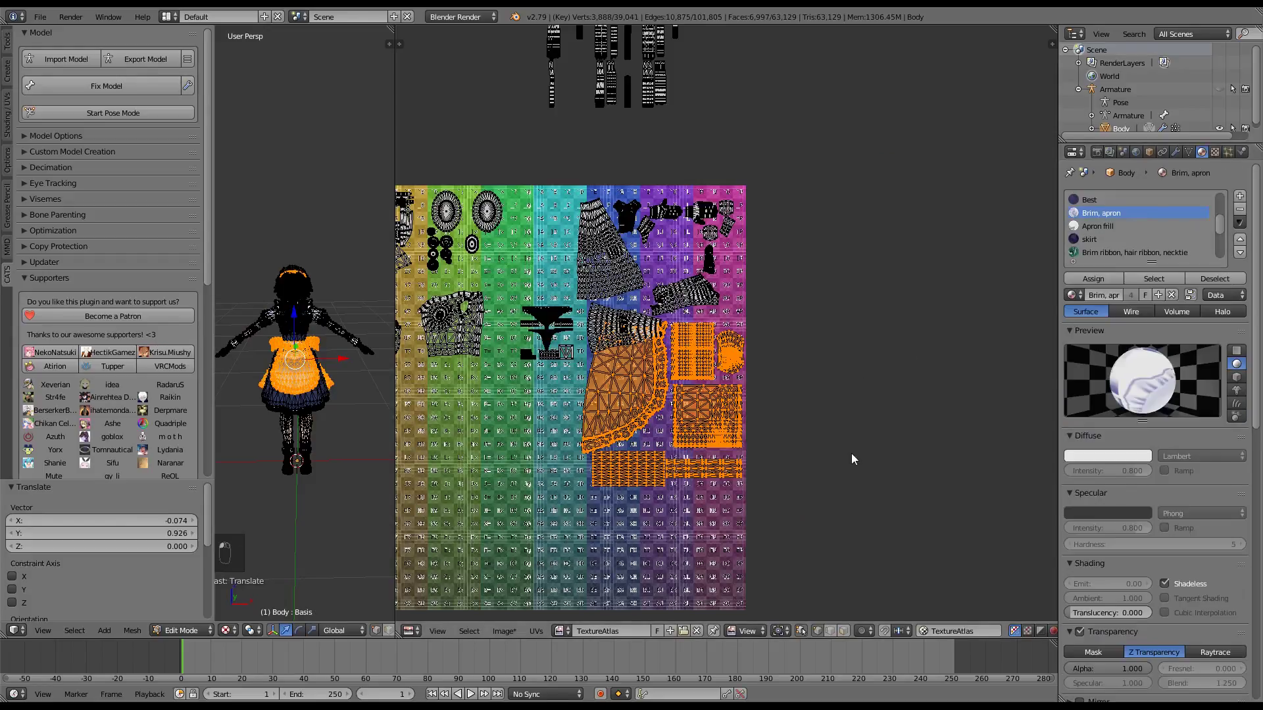
key(s)
click(718, 424)
key(g)
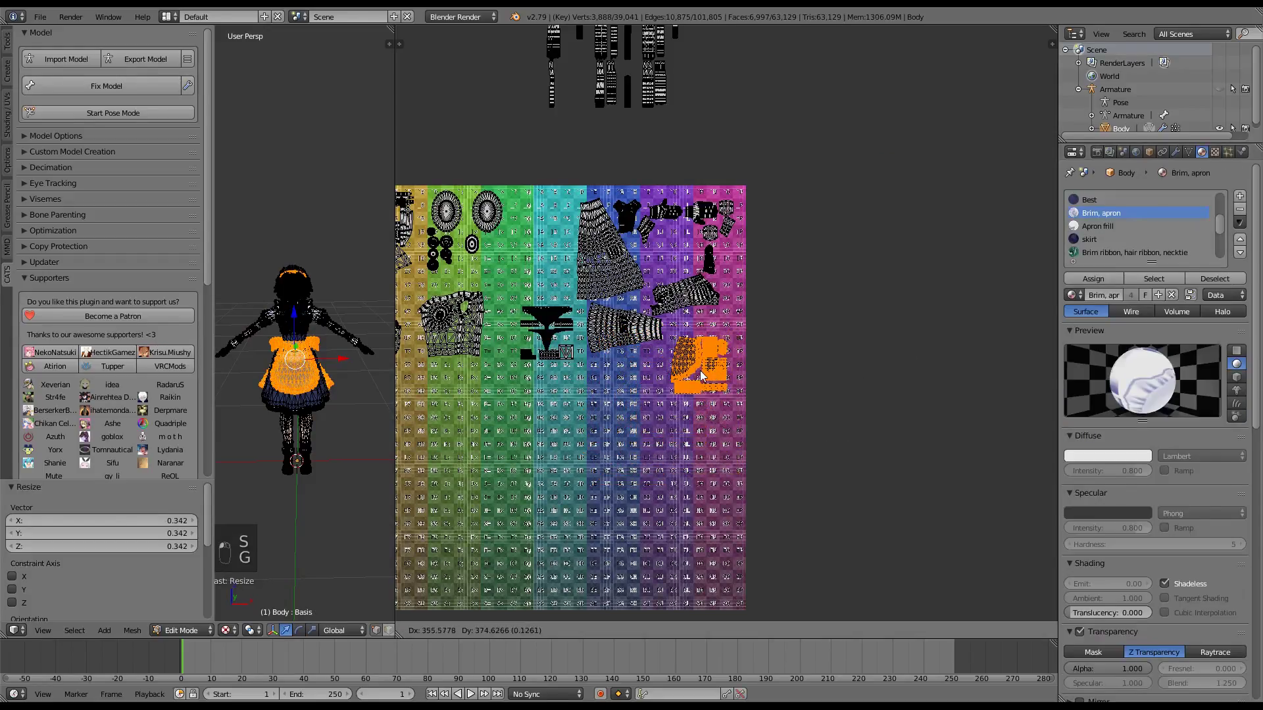
click(698, 367)
key(g)
click(699, 368)
key(a)
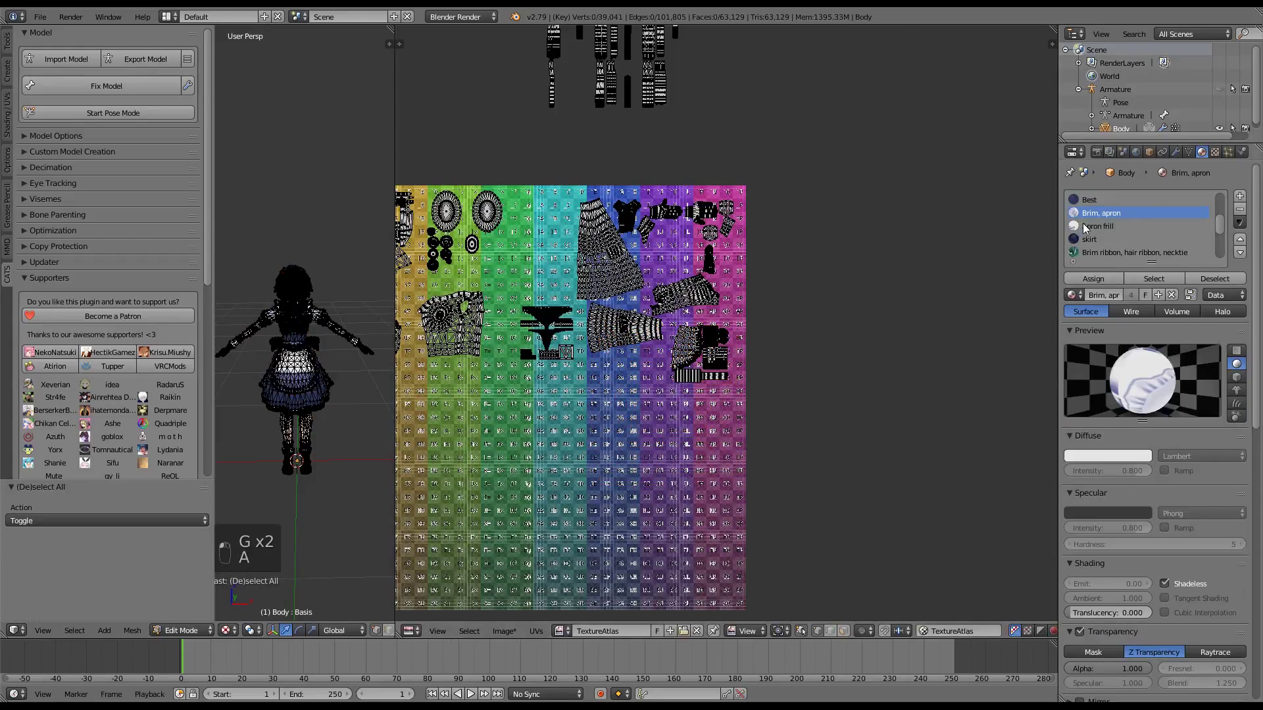
Step: Select the Apron frill material's UVs and move them into the left side of the atlas
click(1097, 226)
click(1154, 278)
middle_drag(822, 326, 982, 283)
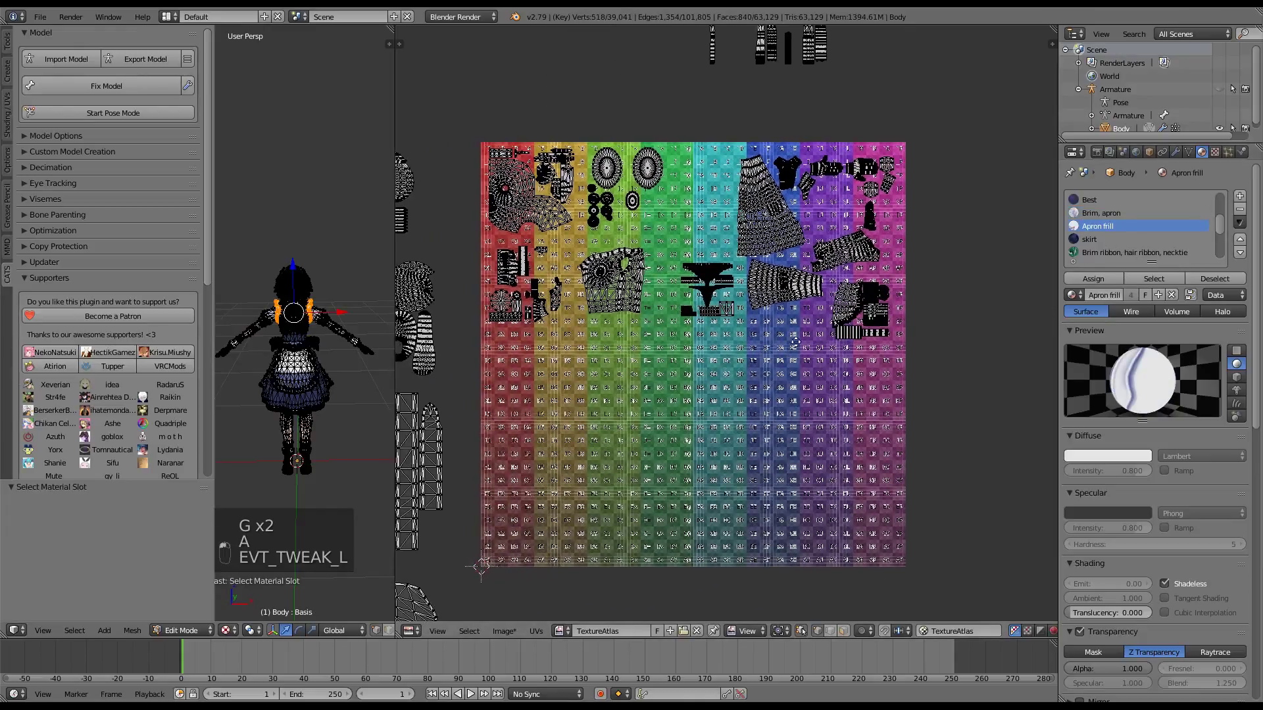
middle_drag(780, 340, 914, 331)
scroll(911, 336, down, 2)
key(g)
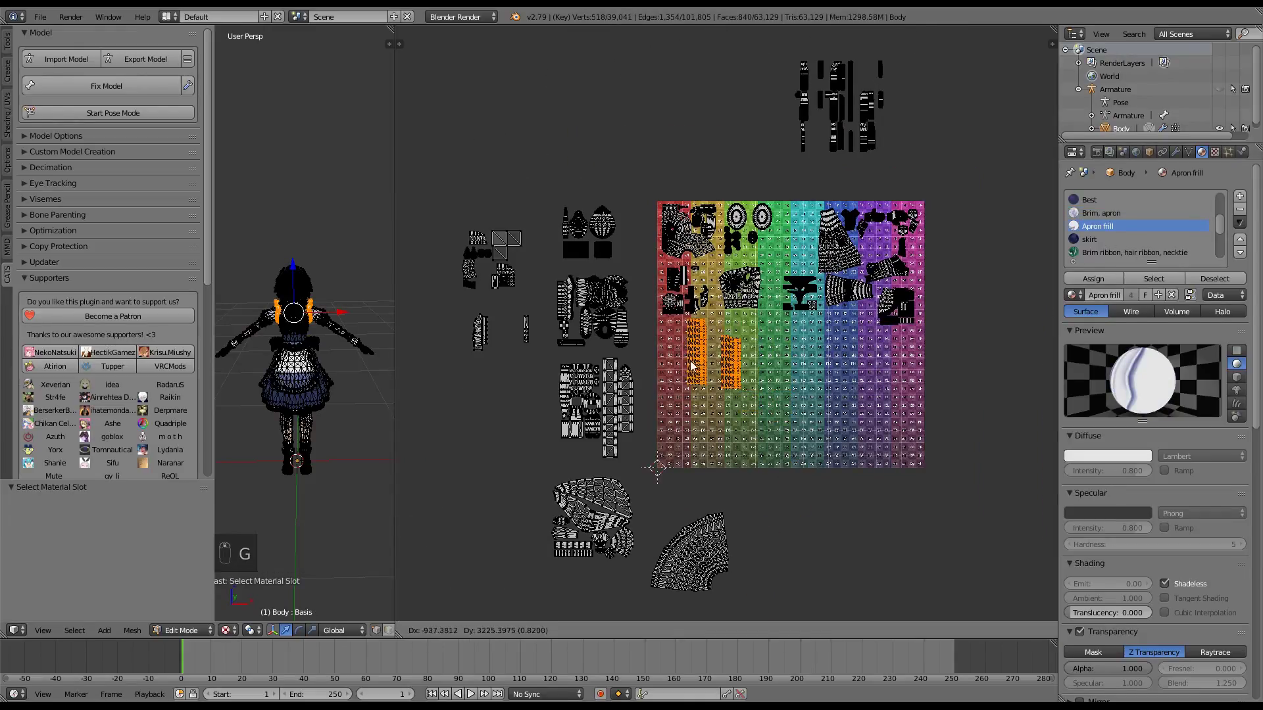
click(676, 322)
Step: Scale the Apron frill islands down, place them beneath the blouse islands at the atlas's left edge, and deselect them
scroll(846, 454, up, 3)
key(s)
key(g)
click(686, 389)
key(a)
Step: Select the skirt material's UVs and move them into the atlas below the Best islands
click(1089, 239)
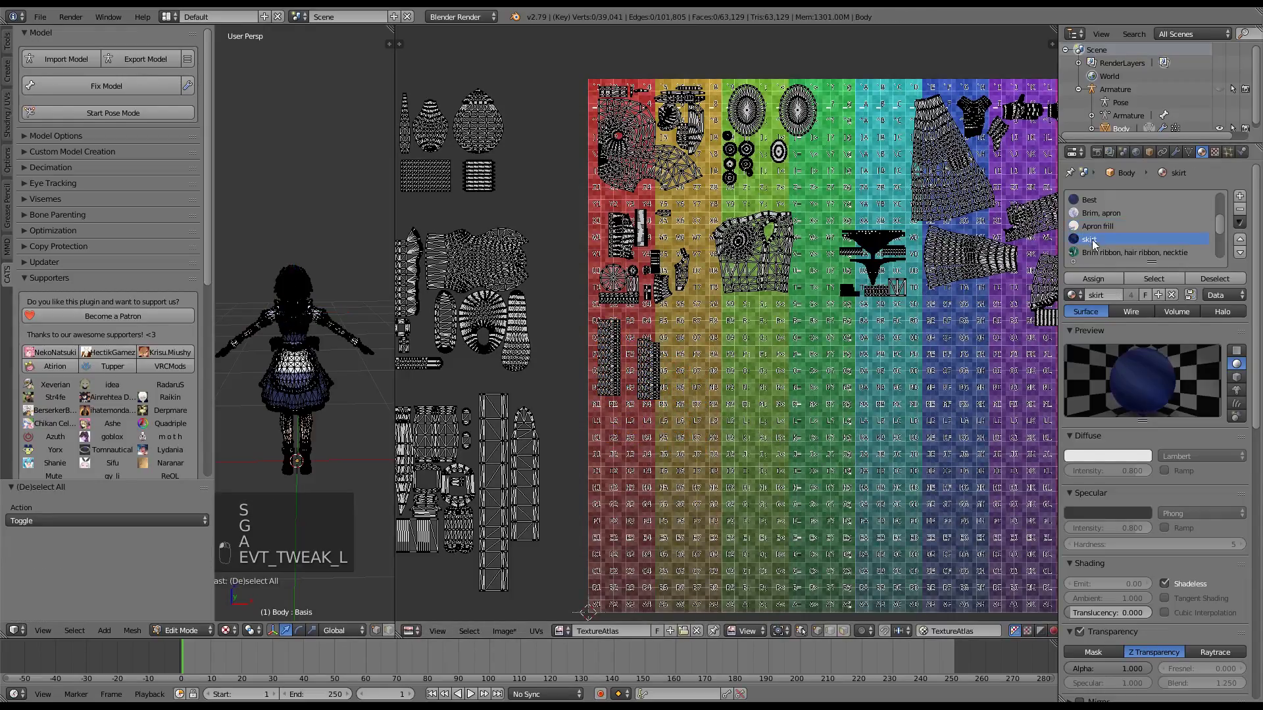
click(1154, 279)
scroll(791, 388, down, 2)
scroll(792, 388, down, 2)
key(g)
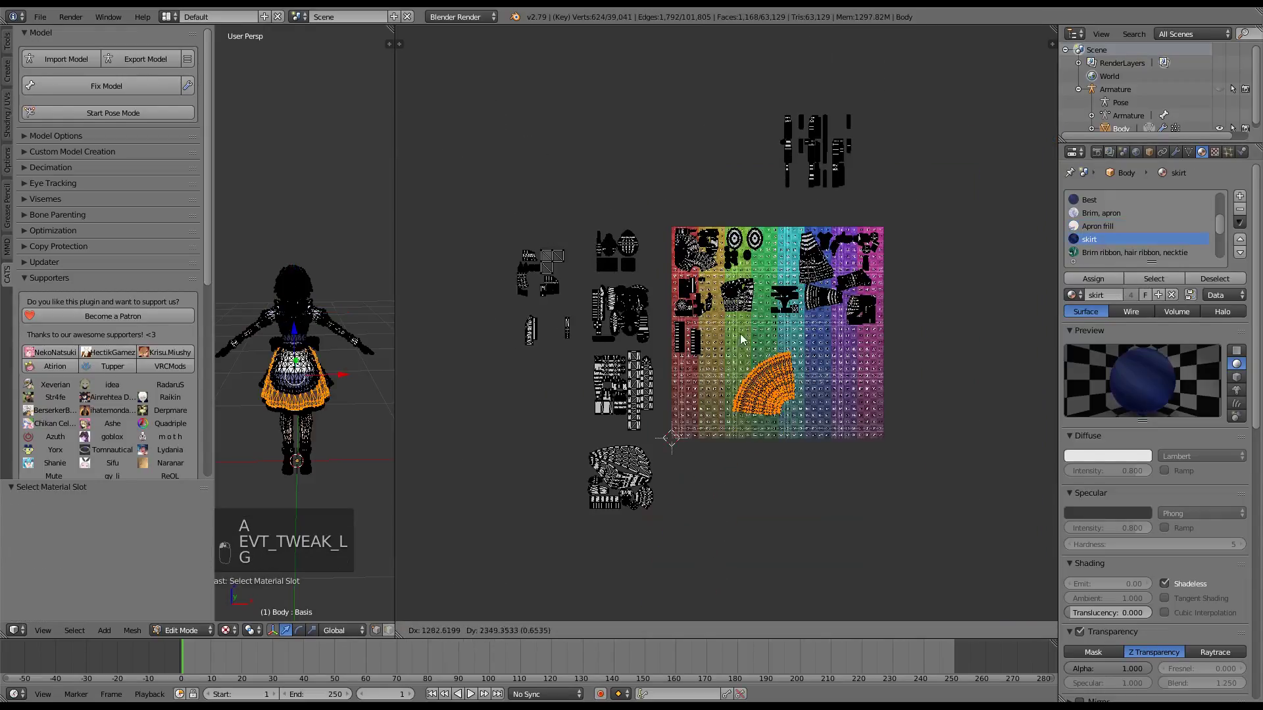
click(732, 320)
Step: Scale the skirt island down, fit it beside the Apron frill islands, and deselect it
scroll(868, 385, up, 4)
scroll(868, 385, up, 1)
key(s)
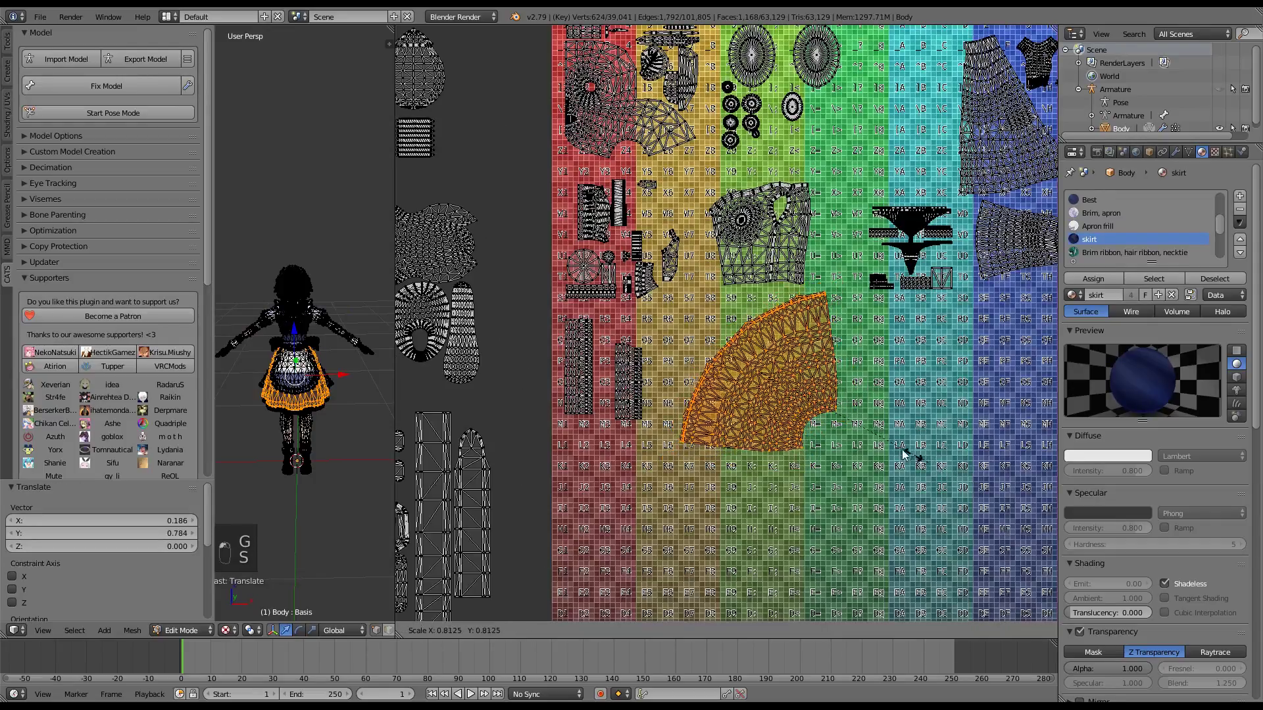
click(876, 446)
key(g)
click(756, 385)
key(s)
click(776, 395)
key(a)
key(b)
drag(770, 388, 764, 304)
key(b)
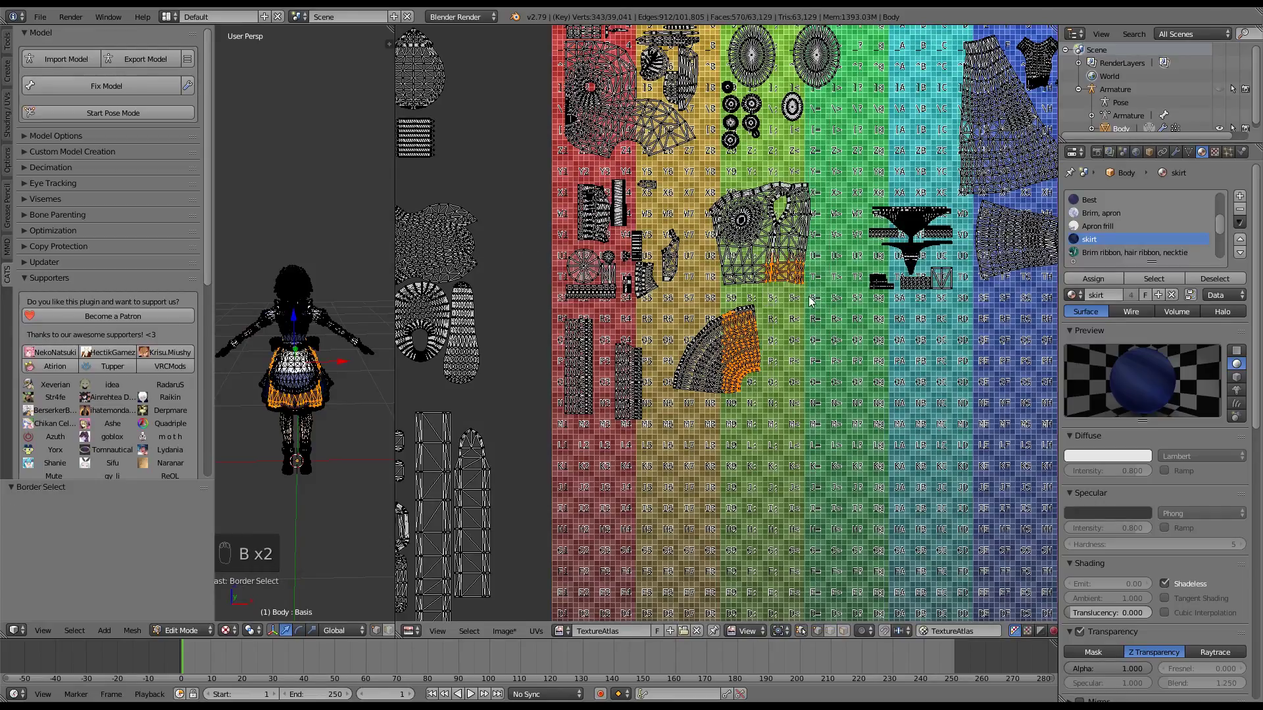
key(a)
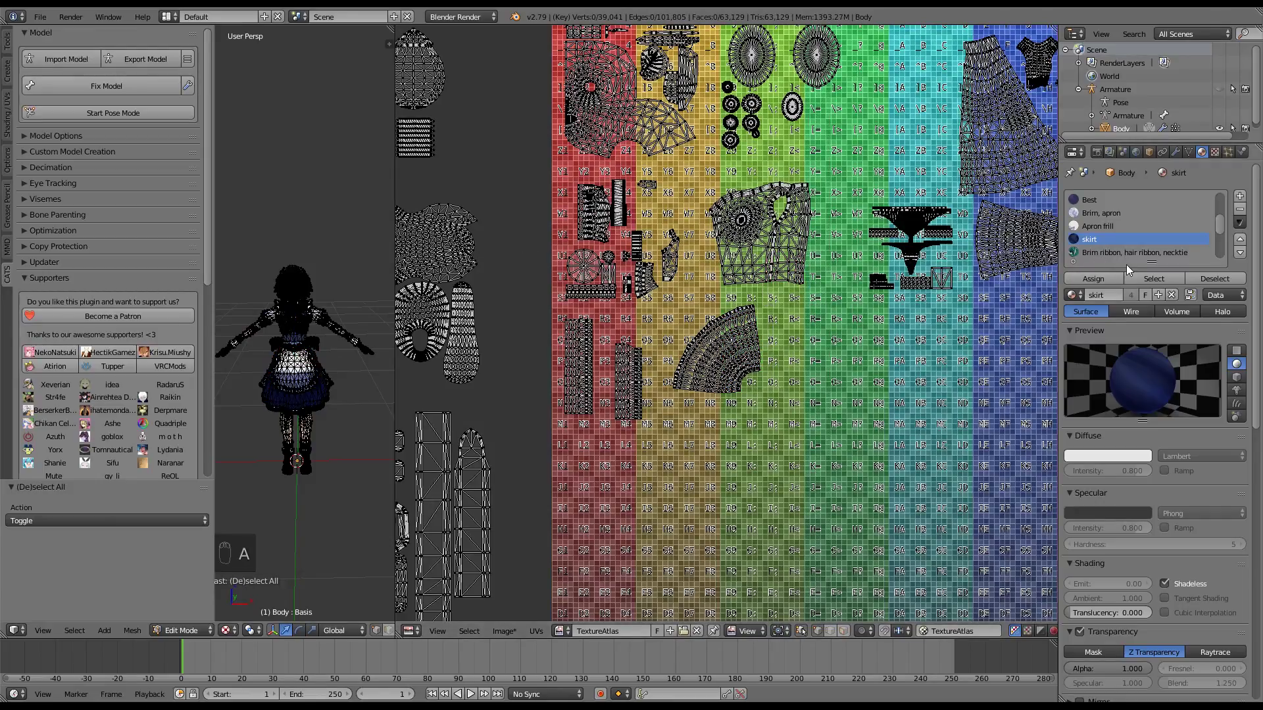
Step: Reselect the skirt UVs, scale them by about 0.856, shift them up toward the Best islands, and deselect them
click(1140, 273)
key(s)
click(696, 354)
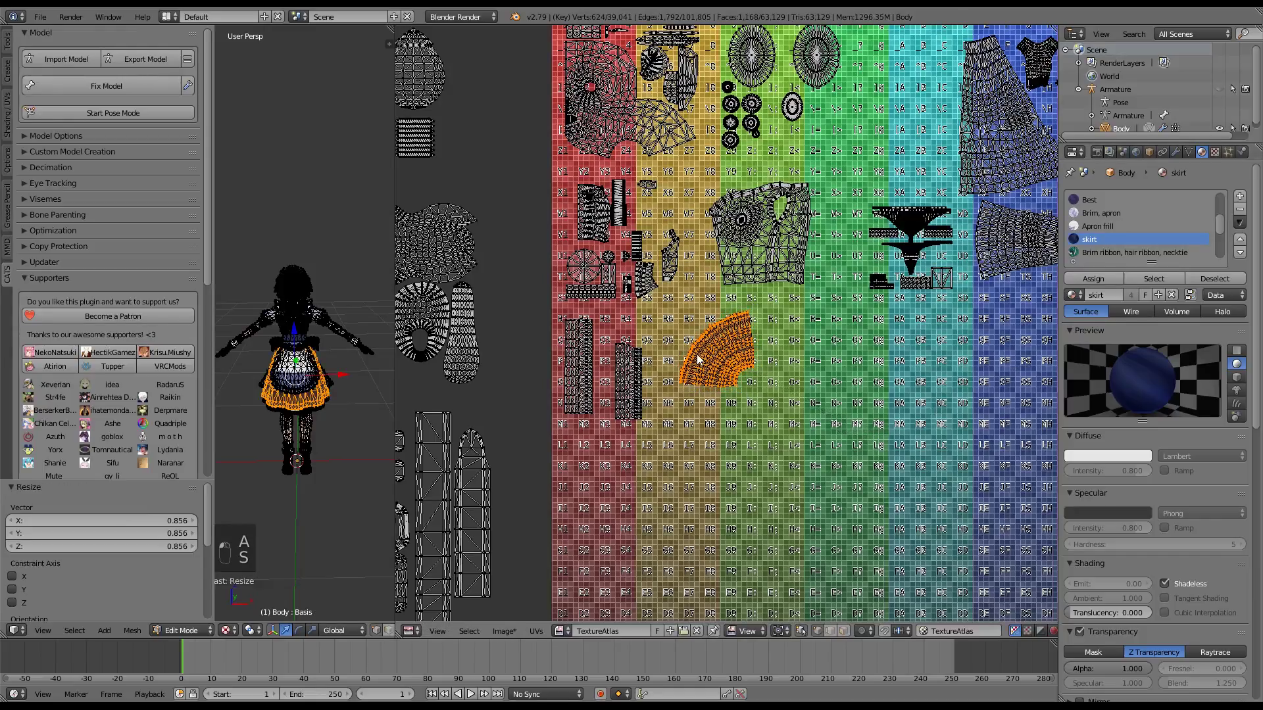
key(g)
click(681, 338)
key(a)
Step: Select the Brim ribbon, hair ribbon, necktie material's UVs and move them into the atlas
scroll(1094, 237, down, 2)
click(1094, 227)
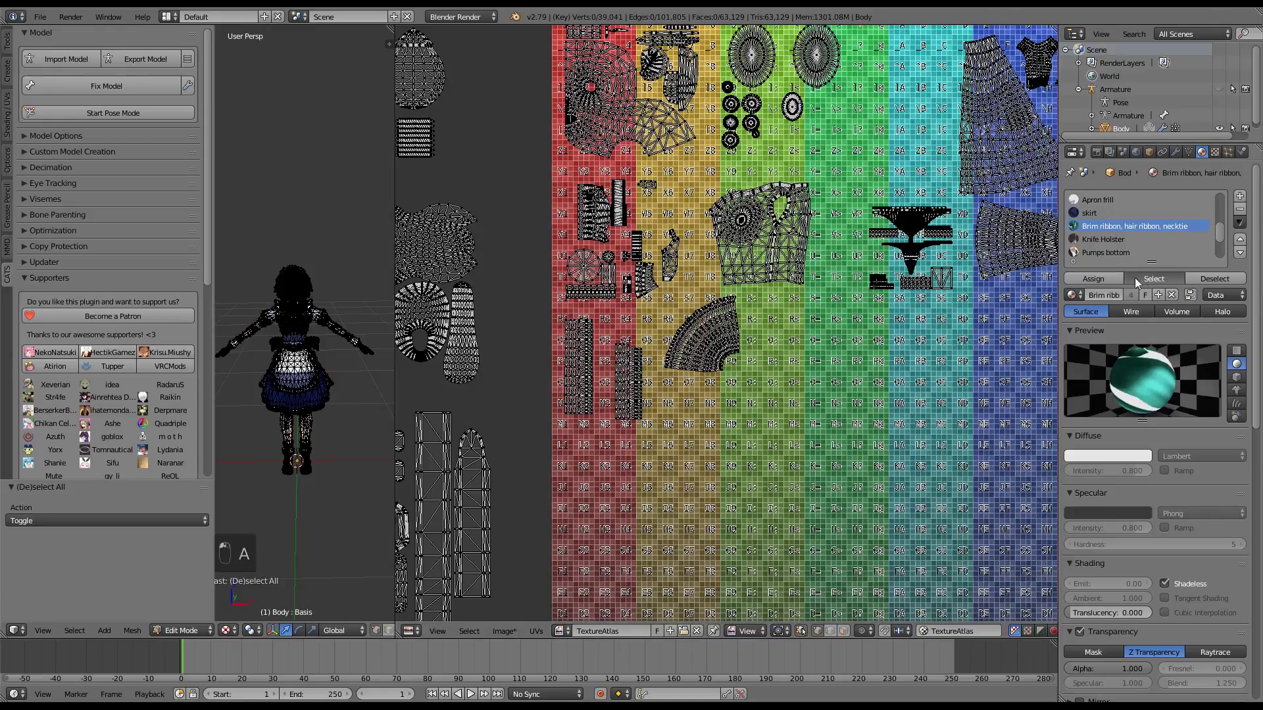
click(1140, 275)
scroll(875, 339, down, 1)
scroll(875, 339, down, 2)
key(g)
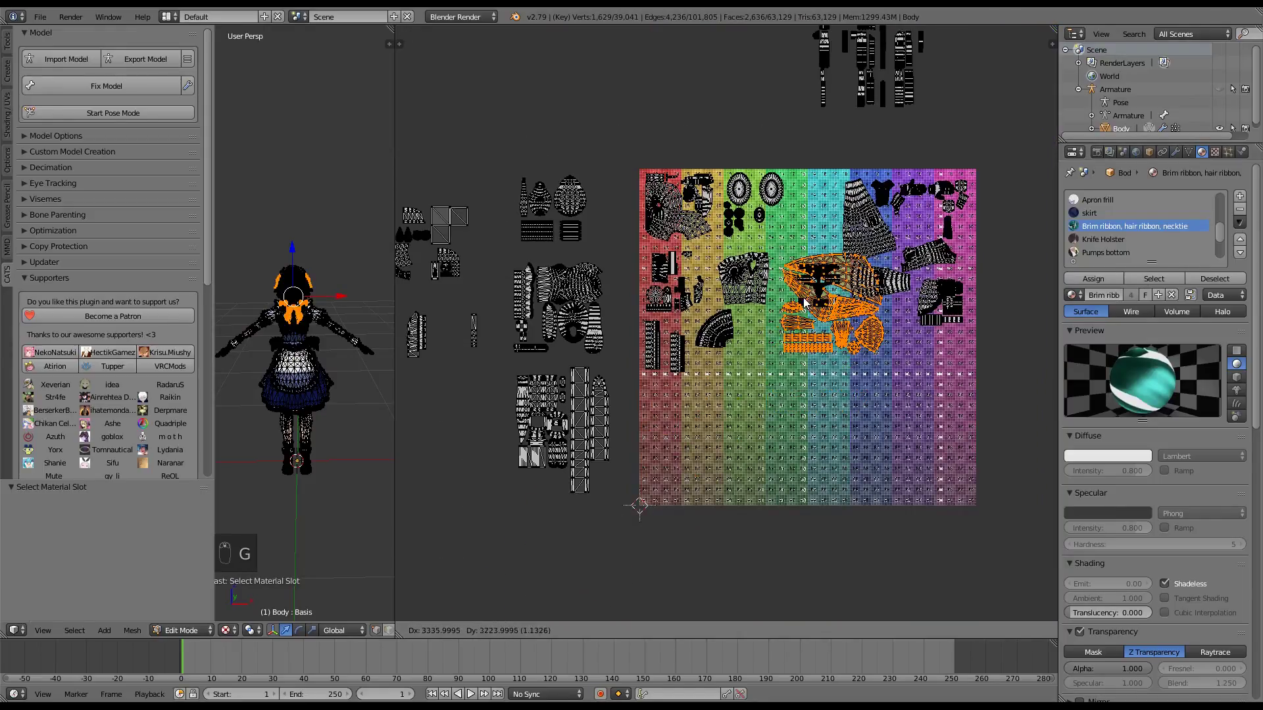
click(759, 359)
Step: Scale the ribbon islands by about 0.452 and move them beside the skirt island
key(s)
click(853, 386)
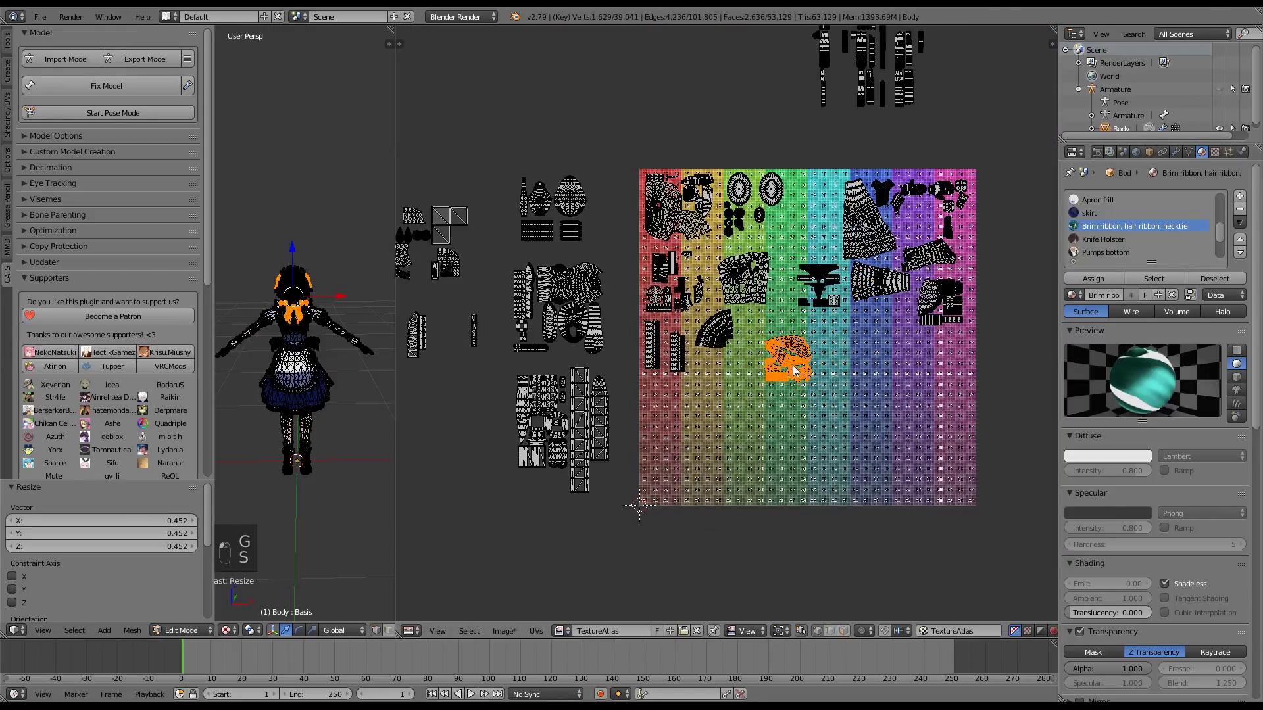
key(g)
click(772, 342)
Step: Check the ribbon texture, resize its islands further, move them to the atlas's upper edge above the frill islands, and deselect them
click(1213, 152)
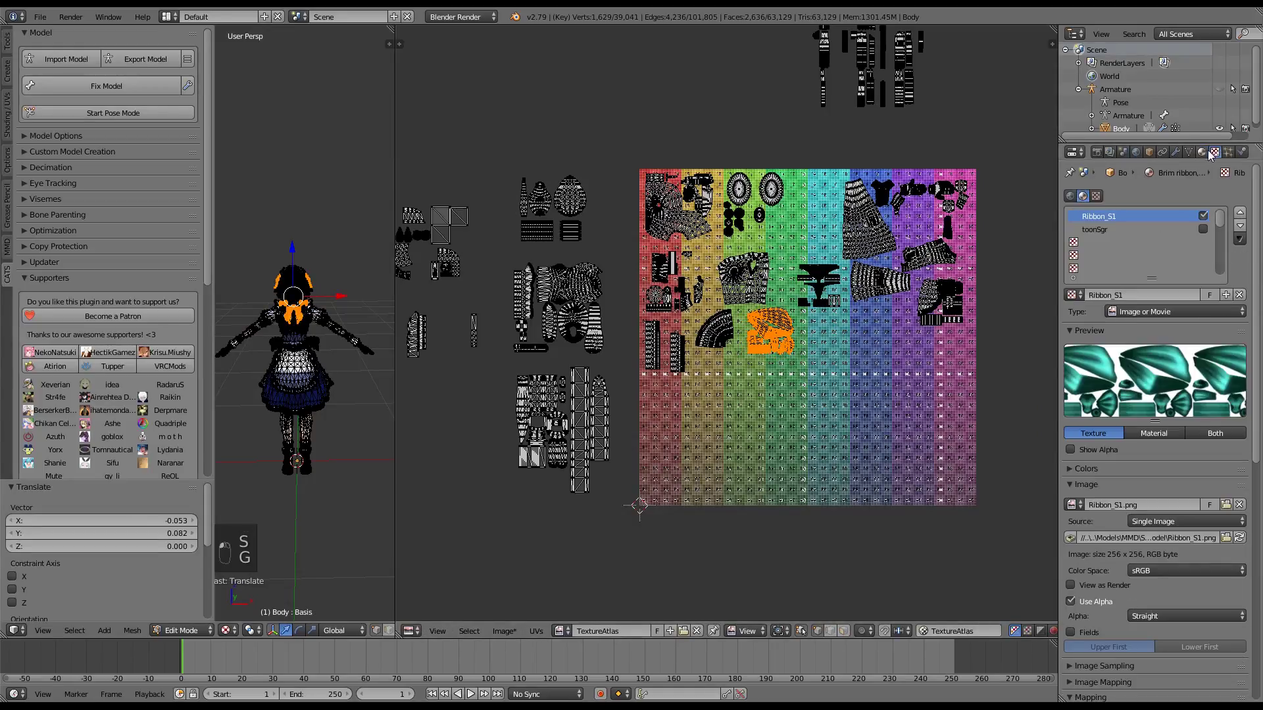
click(1202, 153)
scroll(938, 413, up, 3)
key(s)
click(929, 408)
key(s)
click(909, 402)
key(g)
click(997, 142)
key(a)
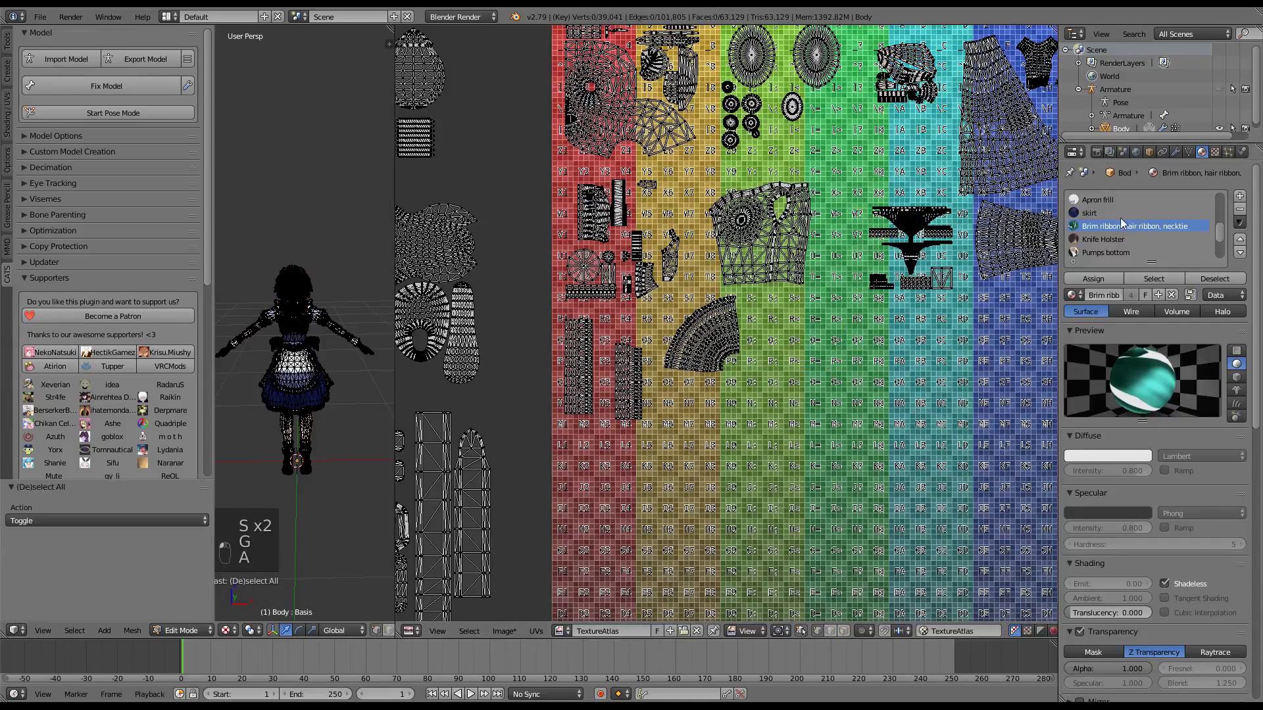
Step: Check the skirt material's texture, reselect its UVs, enlarge and reposition them slightly below the Best islands, and deselect them
click(1107, 216)
click(1215, 152)
click(1203, 151)
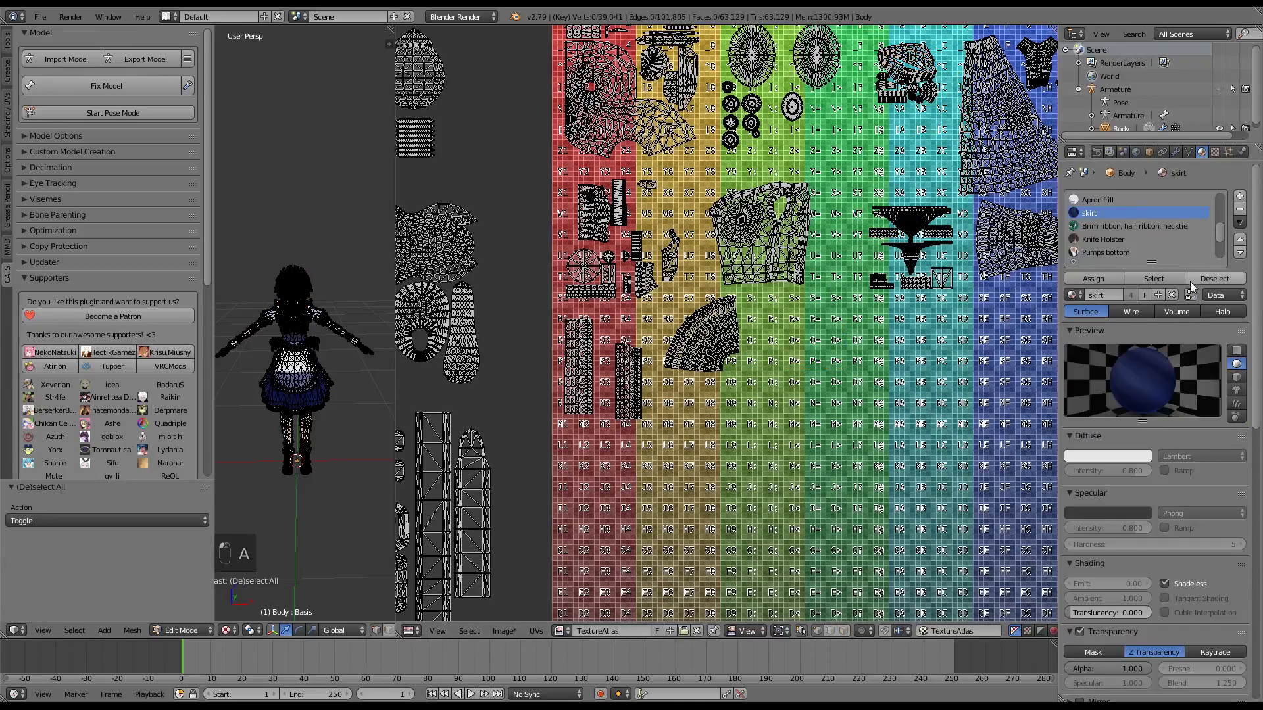
click(1154, 278)
key(s)
click(750, 377)
key(g)
click(755, 380)
key(a)
Step: Select the Knife Holster material's UVs, check its texture, and move the islands into the atlas right of the skirt
click(1111, 239)
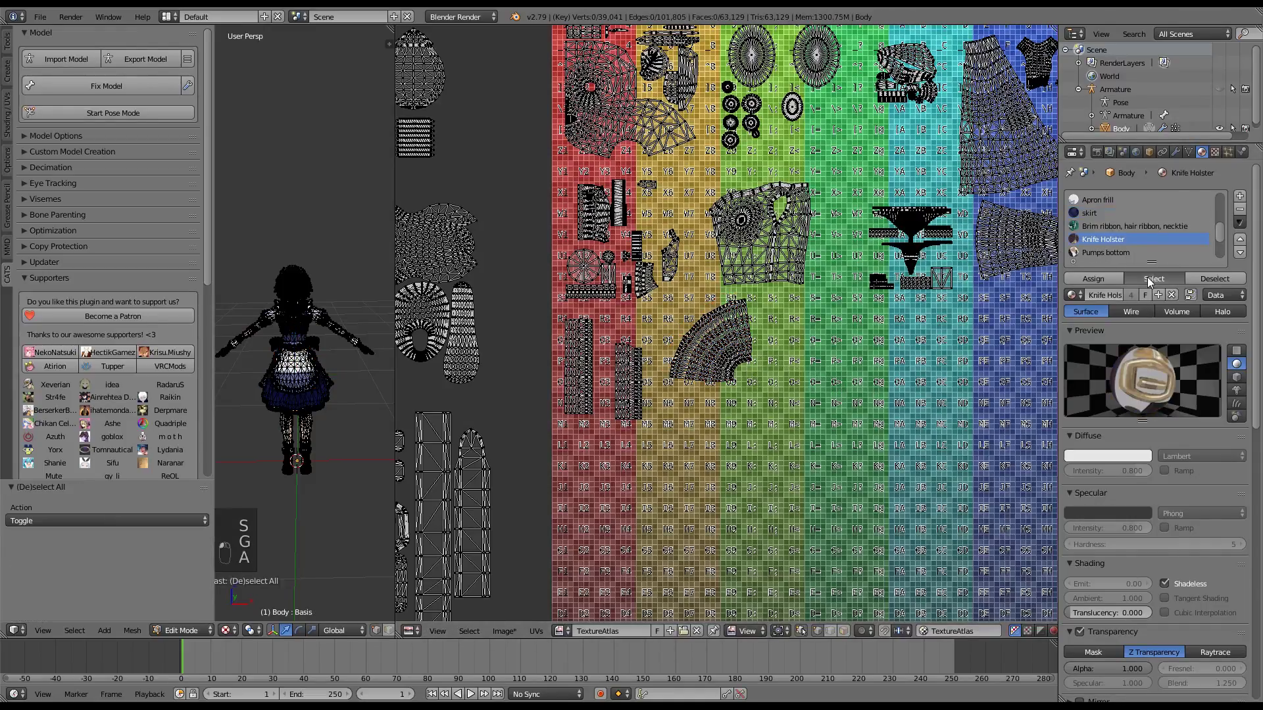
click(1154, 279)
click(1215, 152)
click(1203, 152)
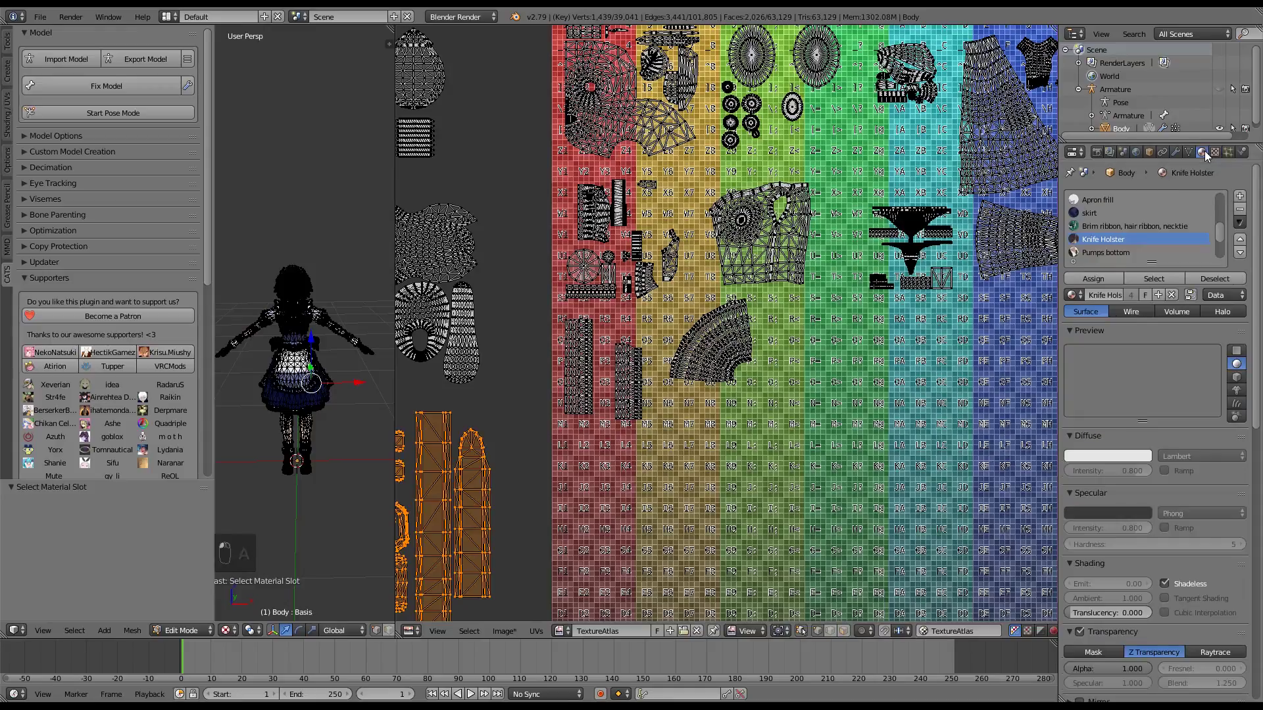
scroll(510, 471, down, 4)
key(g)
click(800, 378)
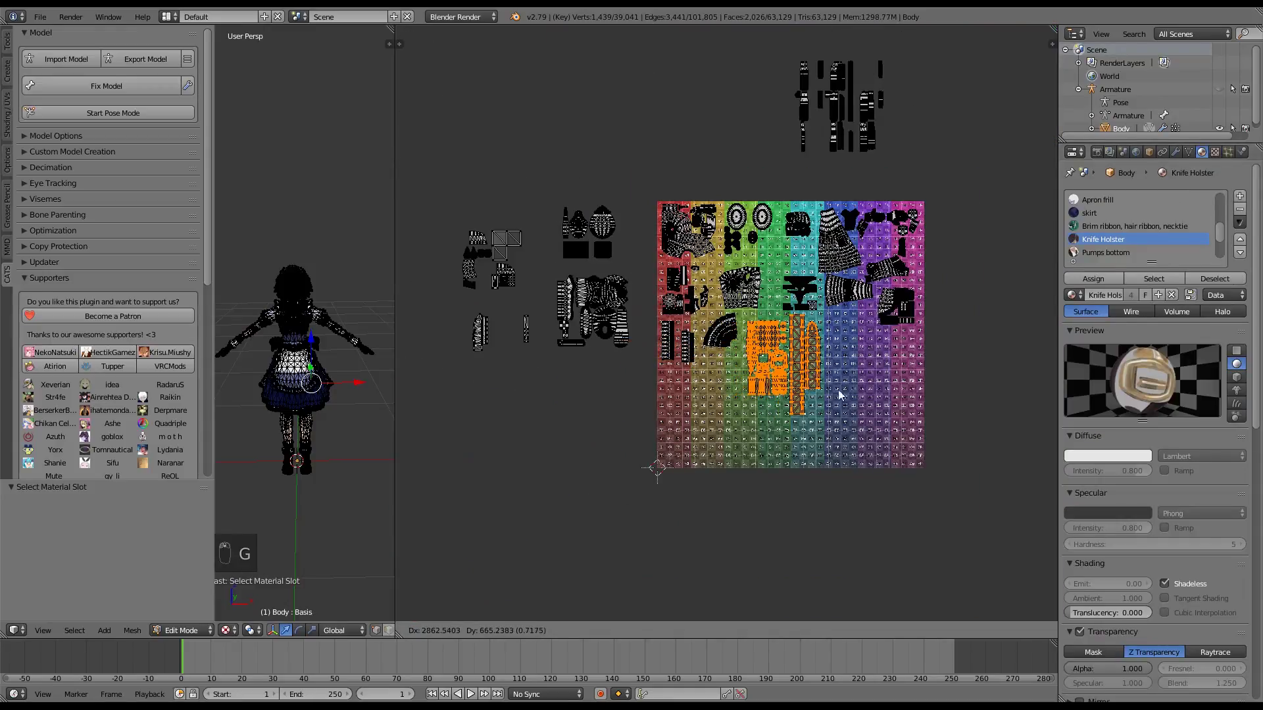
Step: Scale the Knife Holster islands down, adjust their position beside the skirt island, and deselect them
scroll(802, 381, up, 3)
key(s)
click(920, 465)
key(g)
click(891, 461)
key(a)
Step: Select the Pumps bottom material's UVs, check its texture, and move the islands into the atlas right of the Knife Holster islands
click(1105, 252)
click(1148, 280)
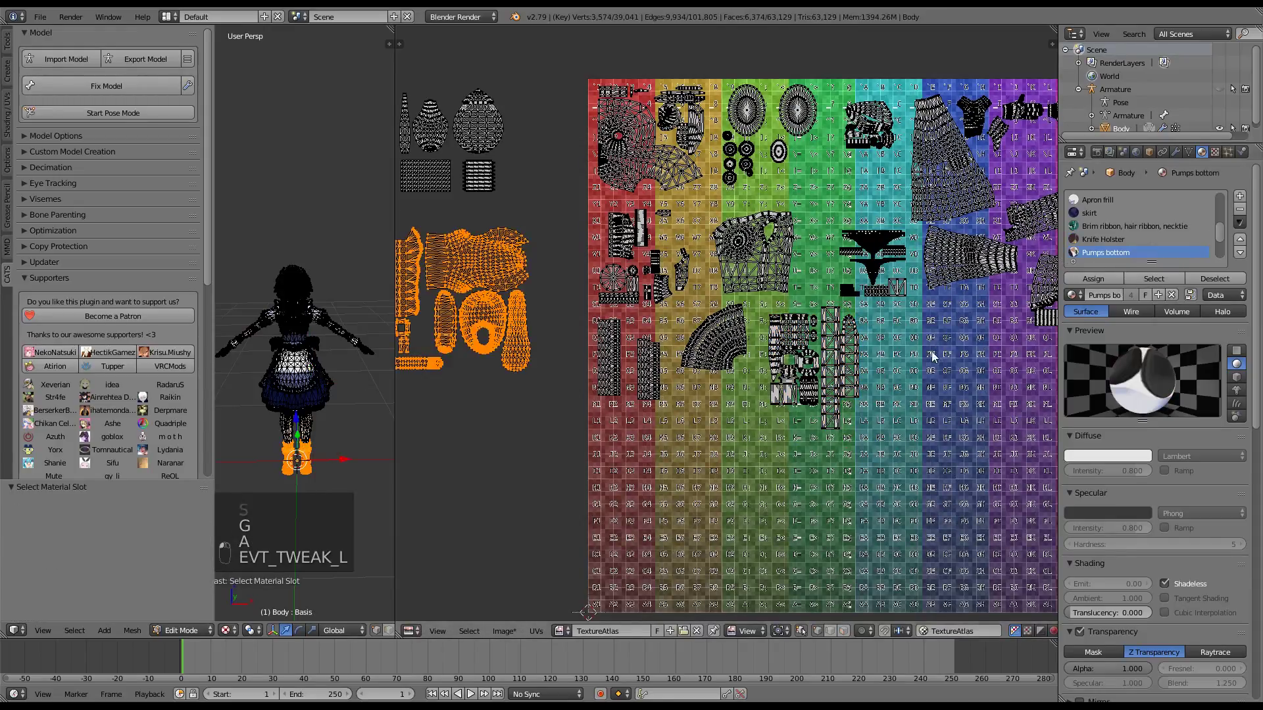
scroll(642, 319, down, 3)
click(1213, 152)
click(1204, 154)
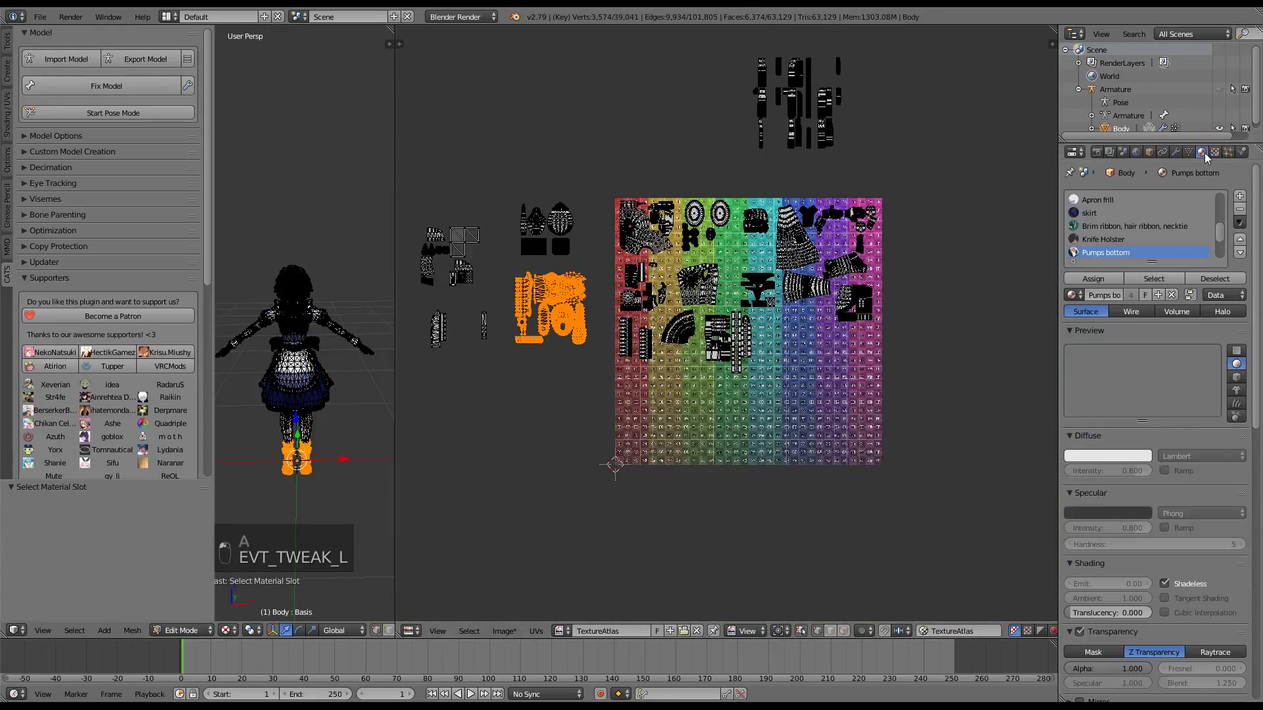
key(g)
click(850, 347)
Step: Scale the Pumps bottom islands by about 0.445, fit them just right of the Knife Holster islands, and deselect them
key(s)
click(837, 370)
scroll(836, 369, up, 3)
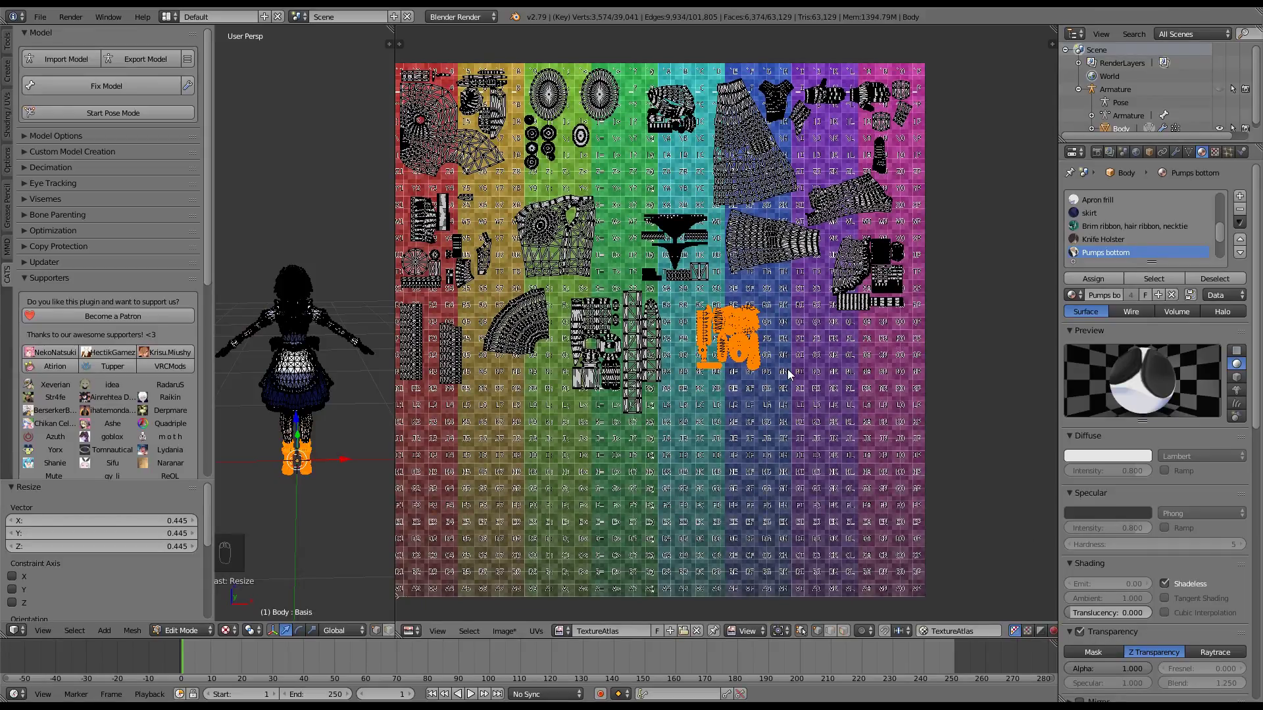
scroll(789, 373, up, 2)
key(g)
click(760, 357)
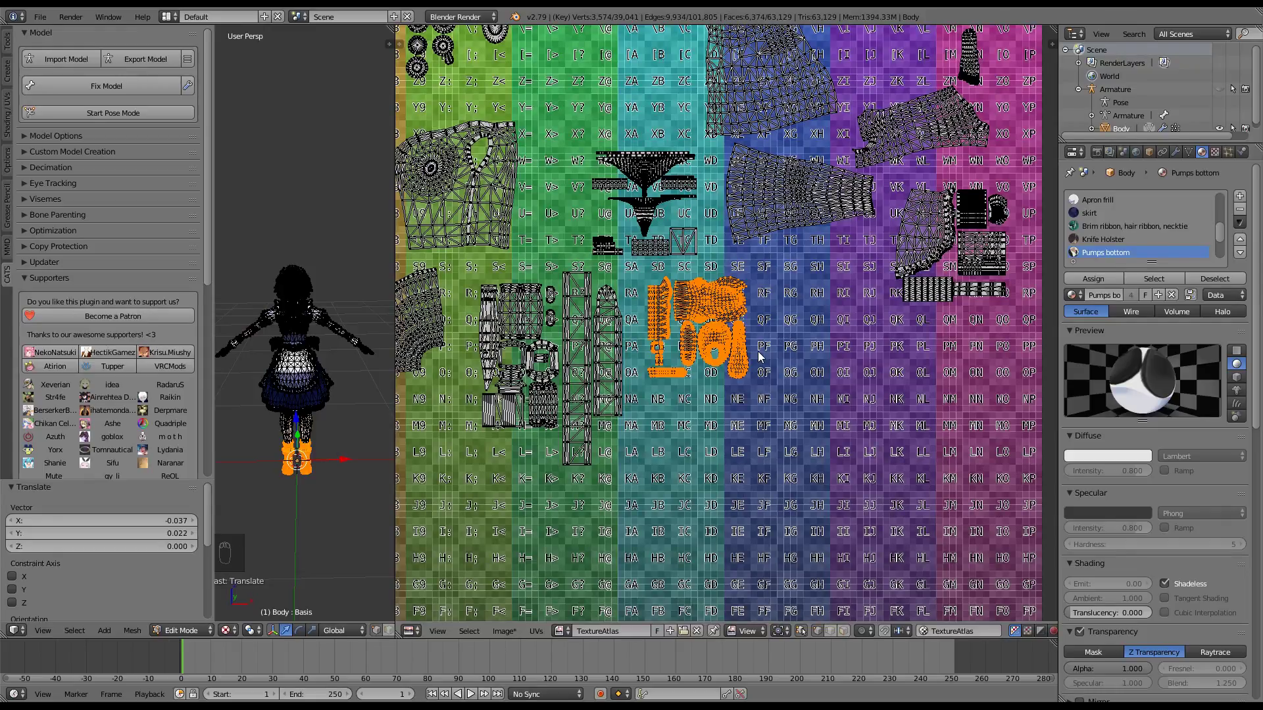
key(g)
click(786, 350)
key(a)
Step: Select the Earrings material's UVs and move them into the atlas below the apron islands
scroll(1100, 237, down, 1)
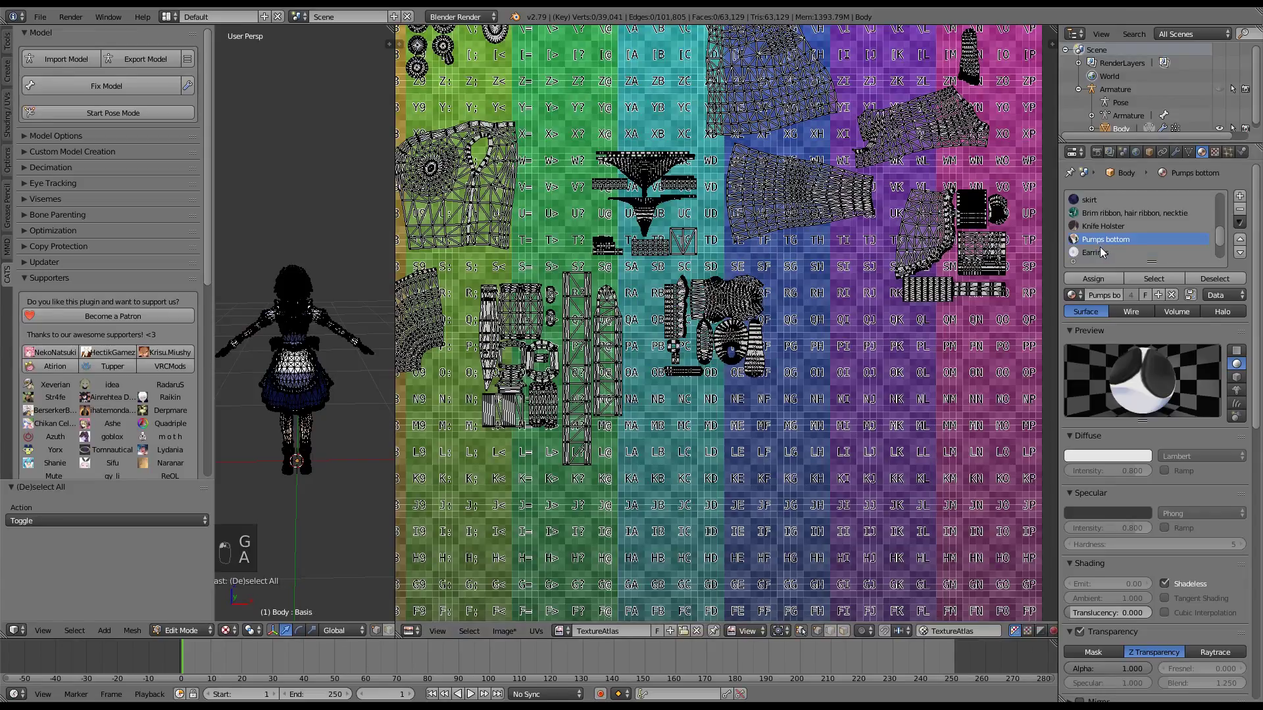
click(1100, 249)
click(1154, 278)
scroll(880, 354, down, 5)
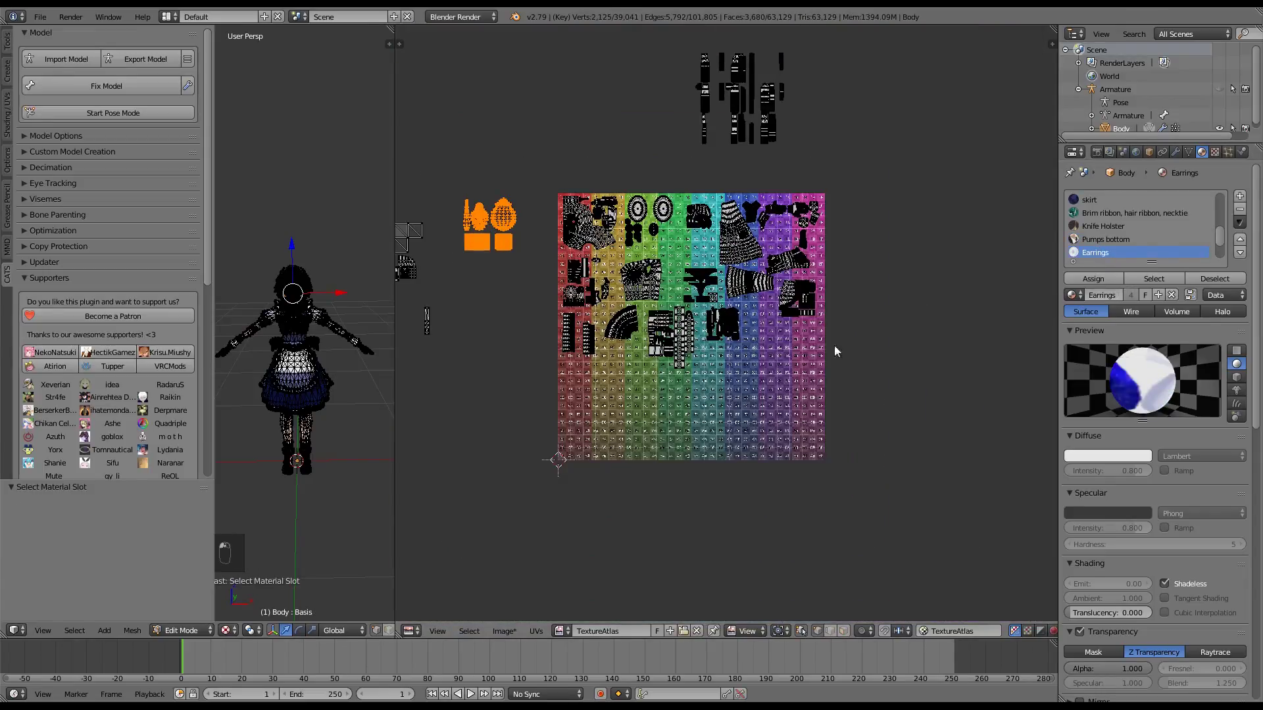
key(g)
click(708, 312)
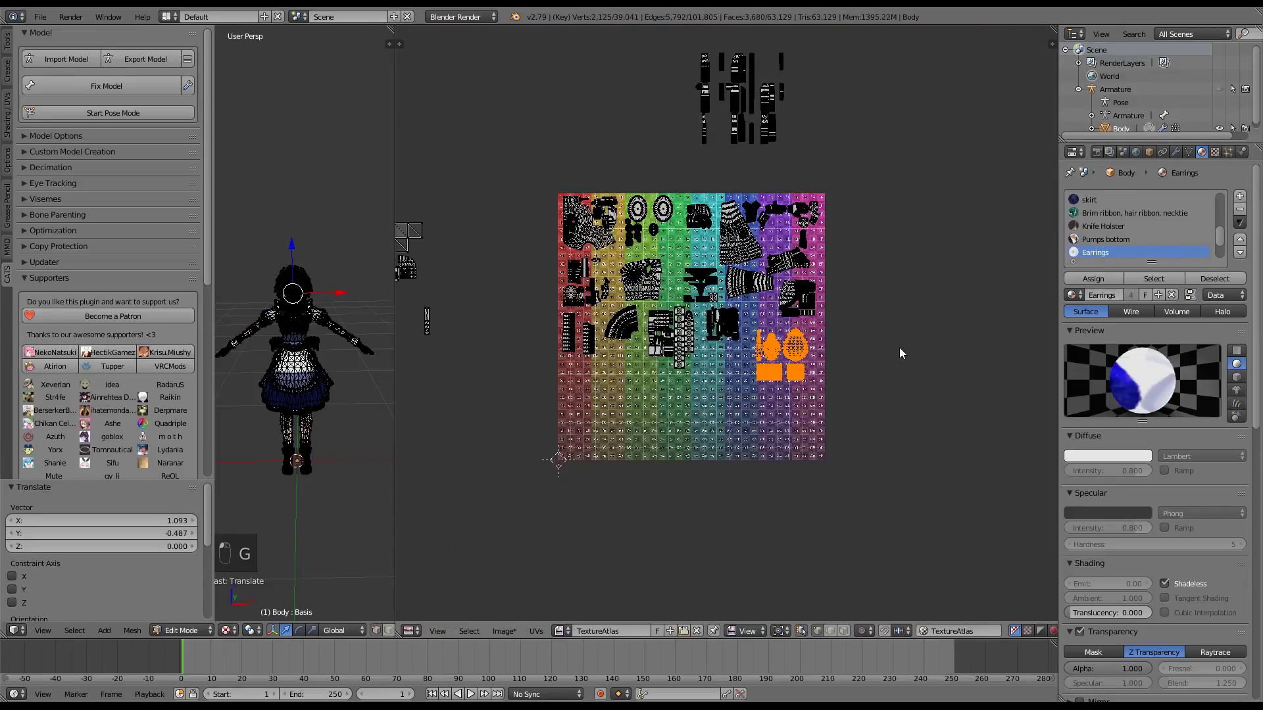
Step: Scale the Earrings islands down, place them between the Pumps bottom and apron islands, and deselect them
scroll(896, 349, up, 2)
key(s)
click(890, 426)
key(g)
click(824, 381)
scroll(824, 380, up, 3)
key(s)
click(915, 428)
key(a)
Step: Select the Bangs (translucent) material's UVs and move them into the atlas's lower-right corner
scroll(1100, 242, down, 2)
click(1100, 240)
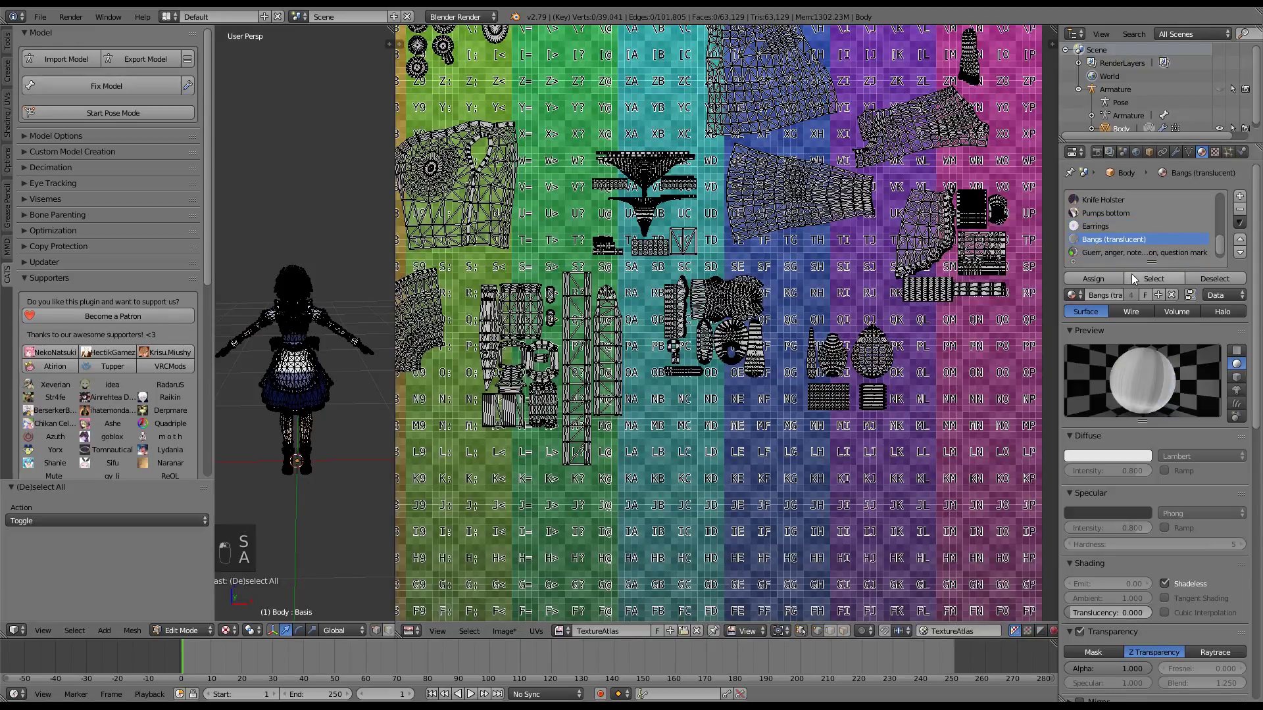
click(1132, 278)
scroll(895, 347, down, 5)
key(g)
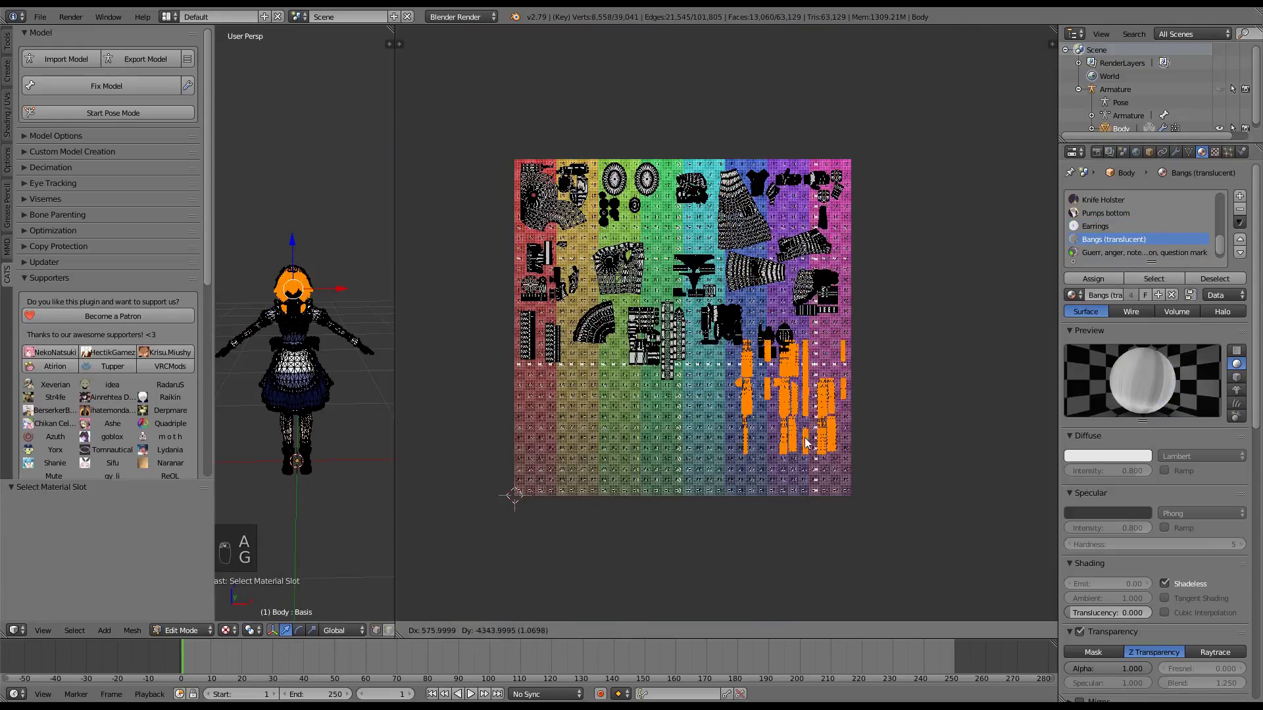
click(796, 484)
Step: Scale the Bangs (translucent) islands by about 0.955 in the atlas corner and open the material's Hair texture settings
middle_drag(921, 407, 849, 334)
scroll(800, 351, down, 3)
scroll(788, 352, up, 7)
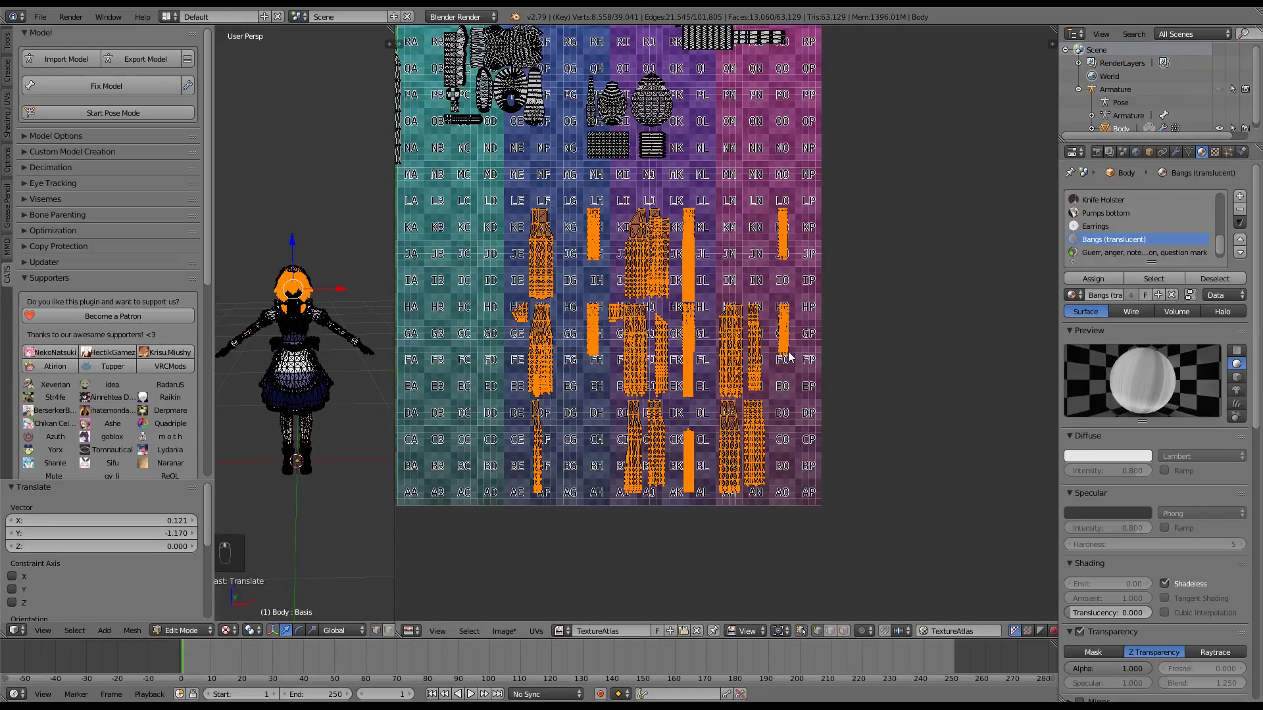
scroll(789, 352, down, 4)
scroll(788, 351, down, 3)
key(s)
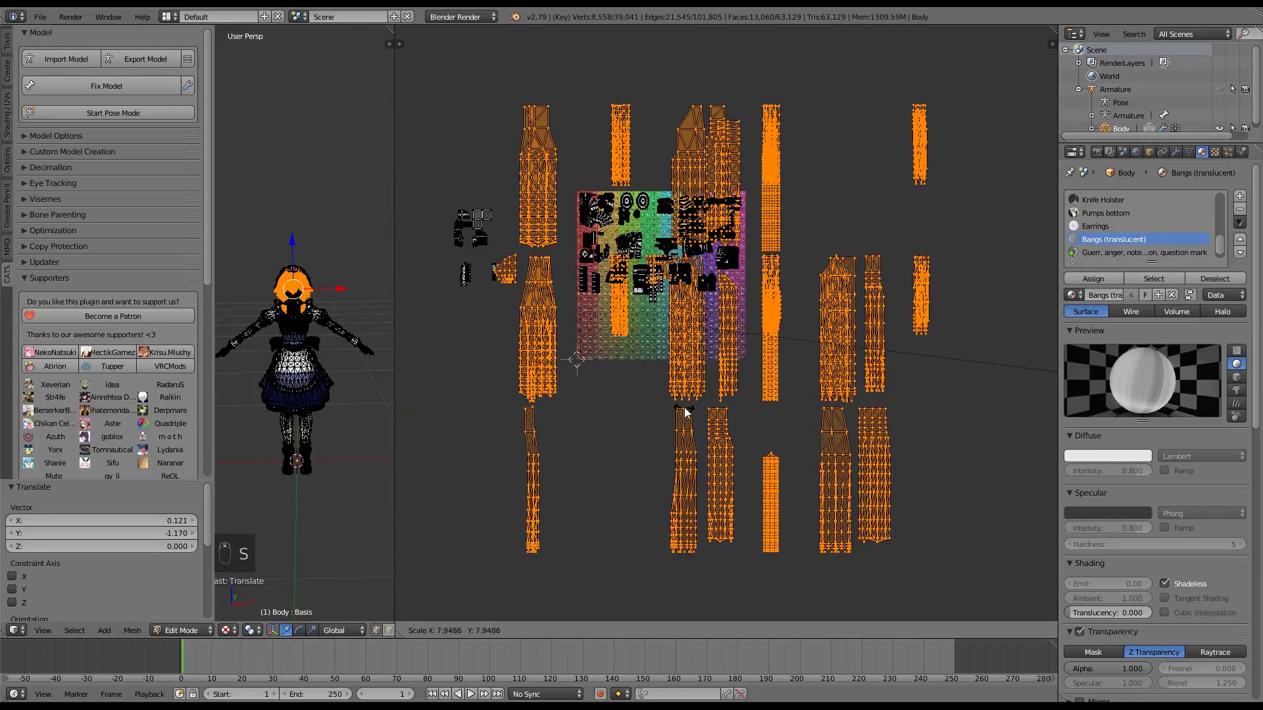
click(784, 350)
click(1213, 154)
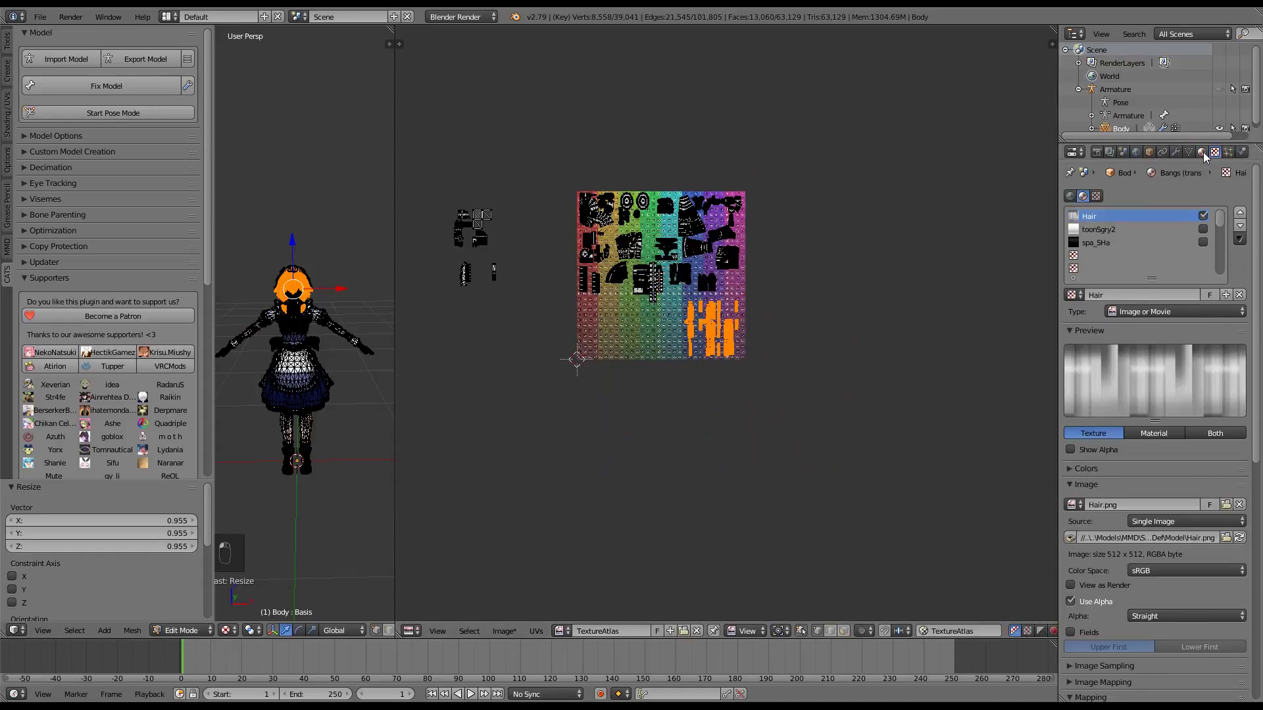
Step: Return to the Bangs (translucent) material settings, reposition its UV islands in the atlas's lower-right corner, and deselect them
click(1202, 152)
scroll(779, 352, up, 4)
key(g)
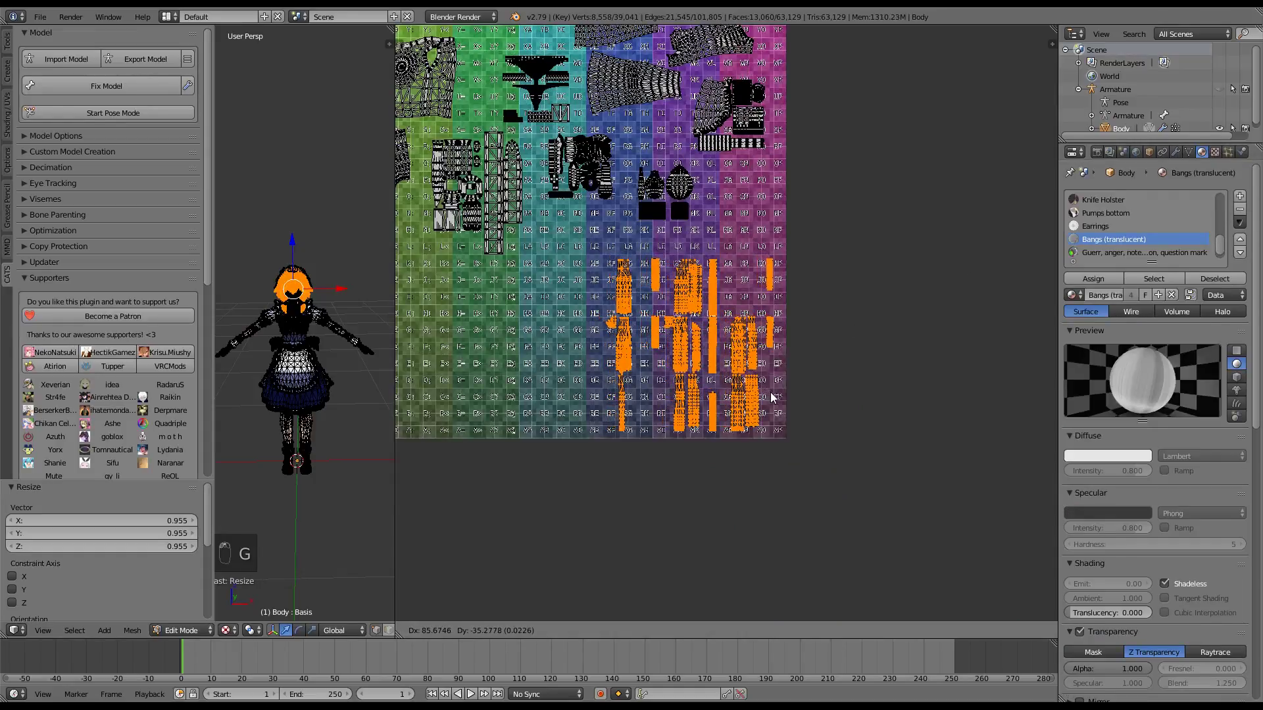
click(830, 381)
key(a)
scroll(1145, 240, down, 1)
Step: Select the UVs of the material for Guerr, anger, note and question mark, move them into the atlas beside the bangs islands, and deselect them
click(1145, 240)
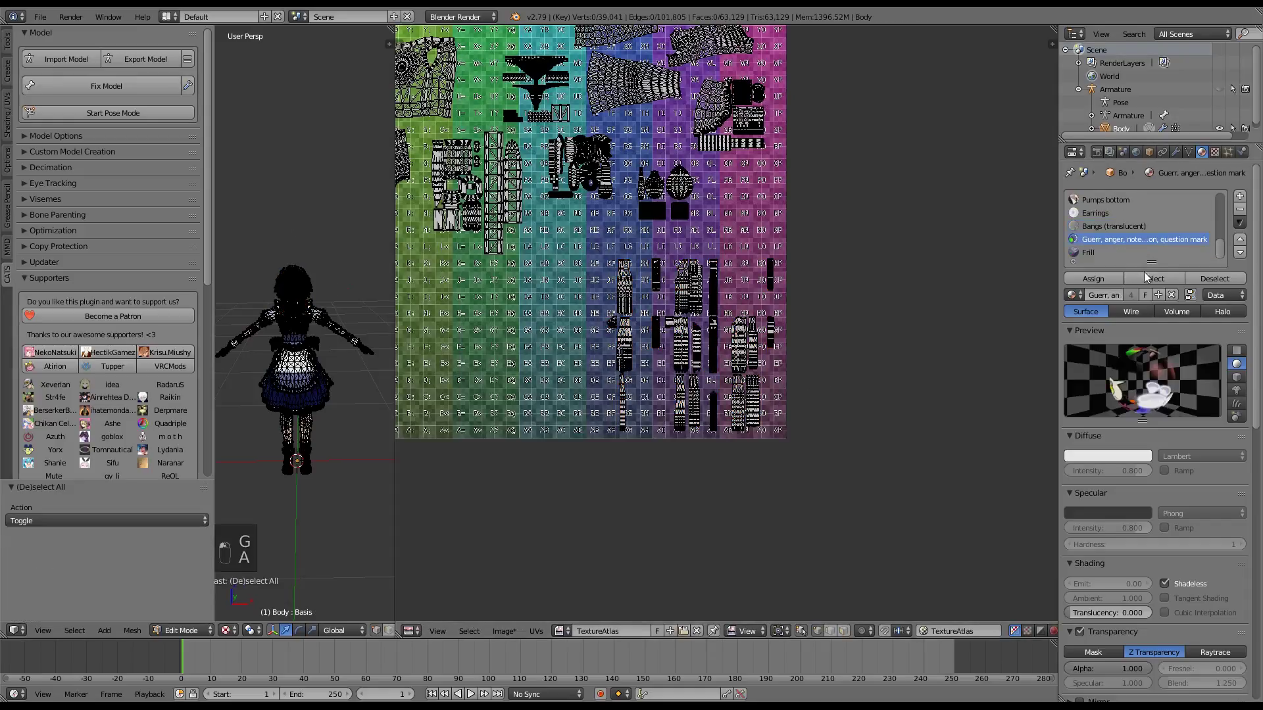
click(1154, 278)
scroll(837, 356, down, 3)
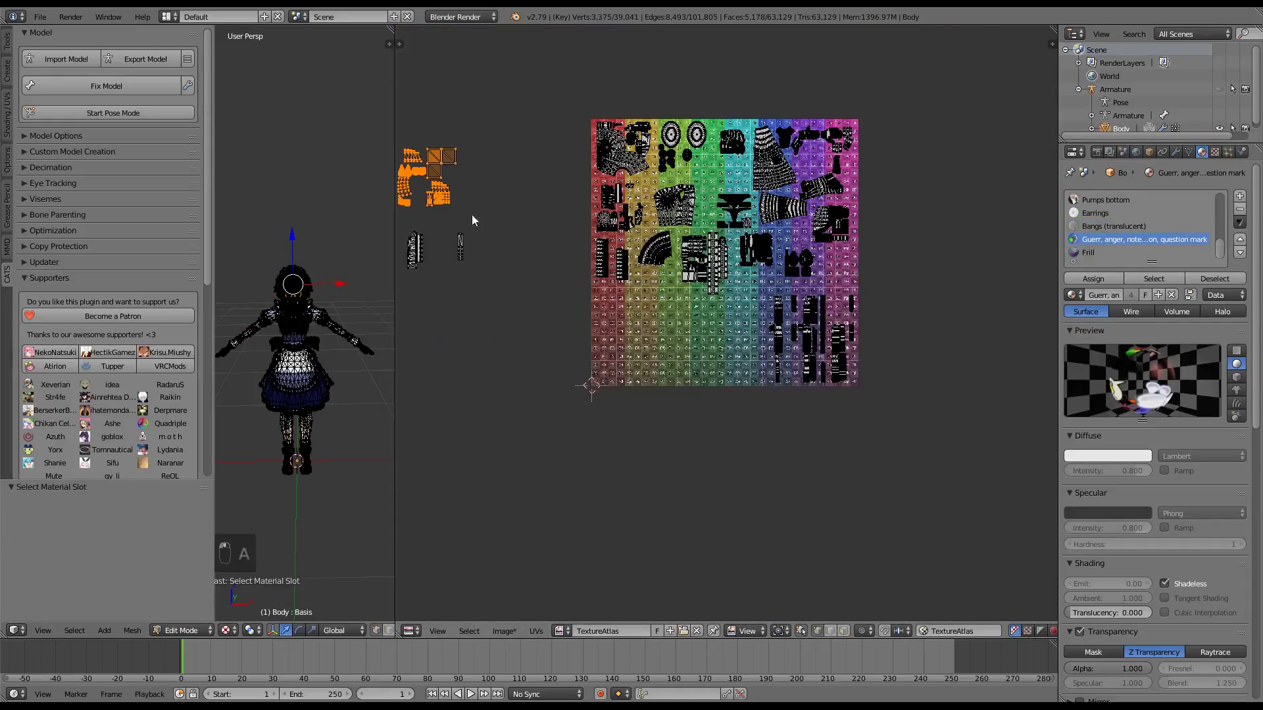
key(g)
click(759, 358)
scroll(635, 356, up, 4)
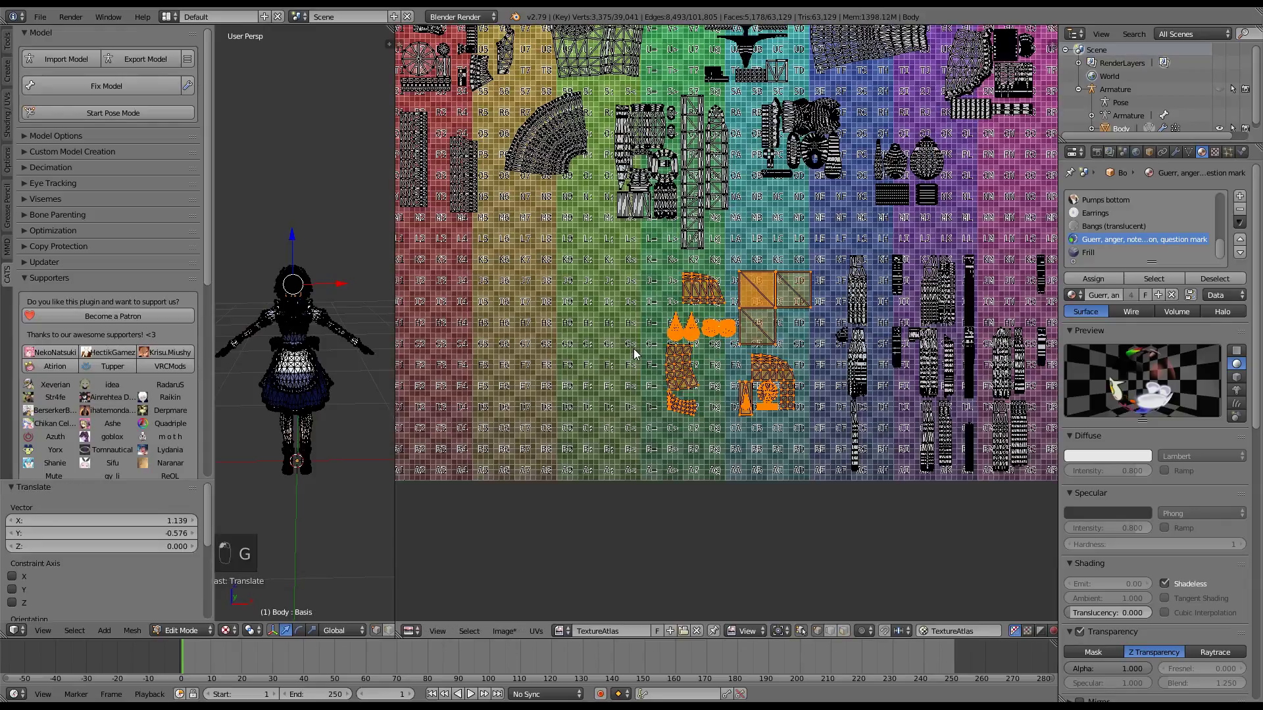
key(a)
middle_drag(611, 347, 734, 330)
Step: Select the Frill material's UVs and move them into the lower-left area of the atlas
click(1118, 253)
click(1139, 279)
scroll(770, 289, down, 5)
key(a)
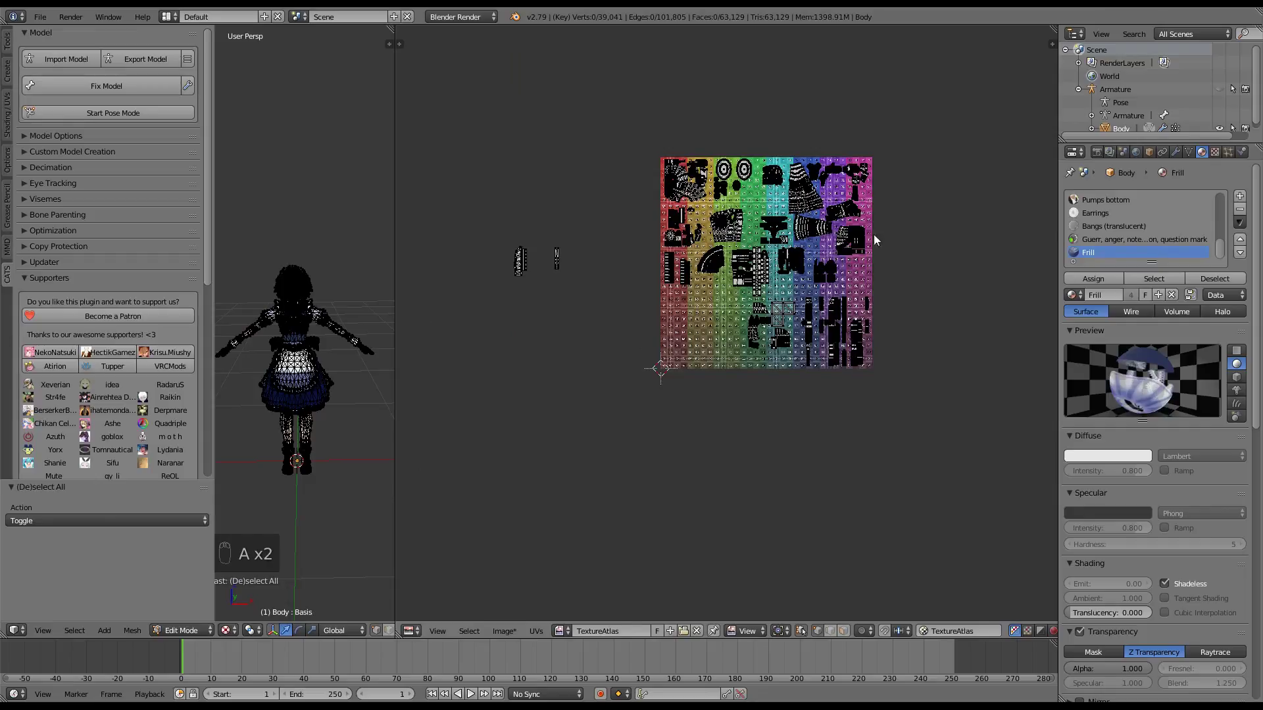
click(1154, 279)
key(g)
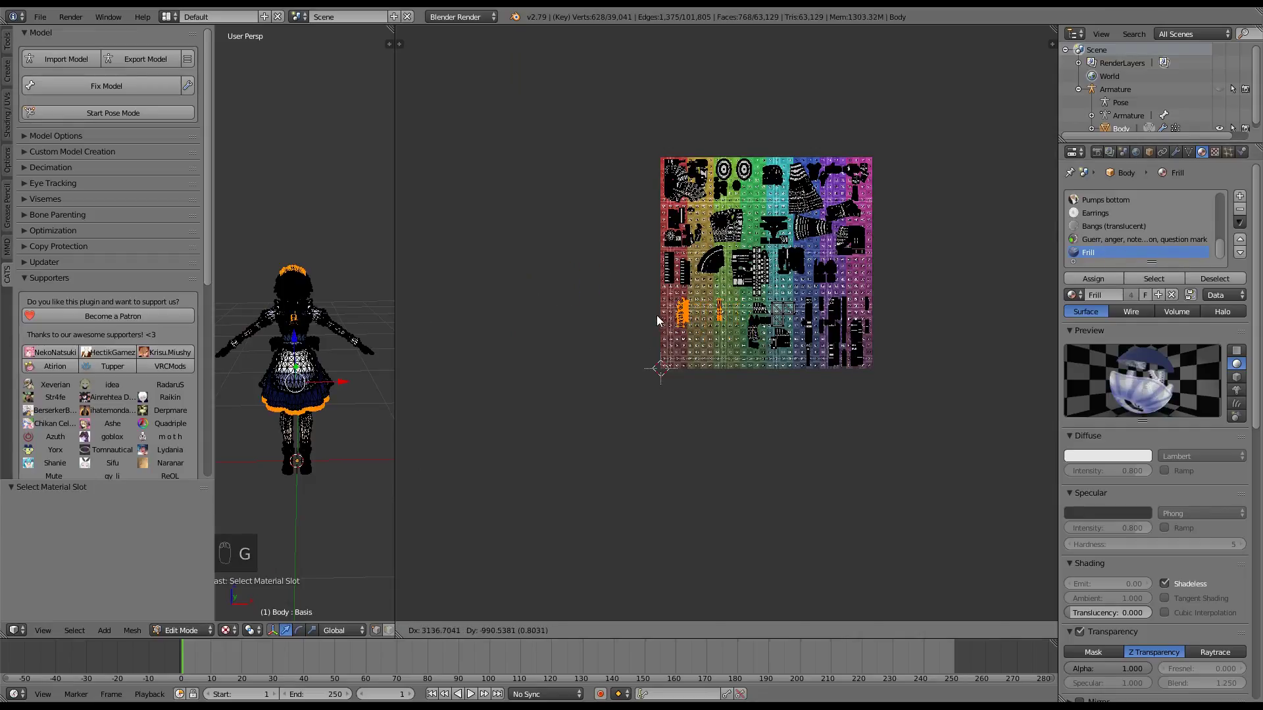
click(696, 331)
Step: Move the narrow Frill island closer to the larger Frill island and deselect everything
scroll(724, 323, up, 5)
key(a)
key(b)
drag(728, 240, 669, 333)
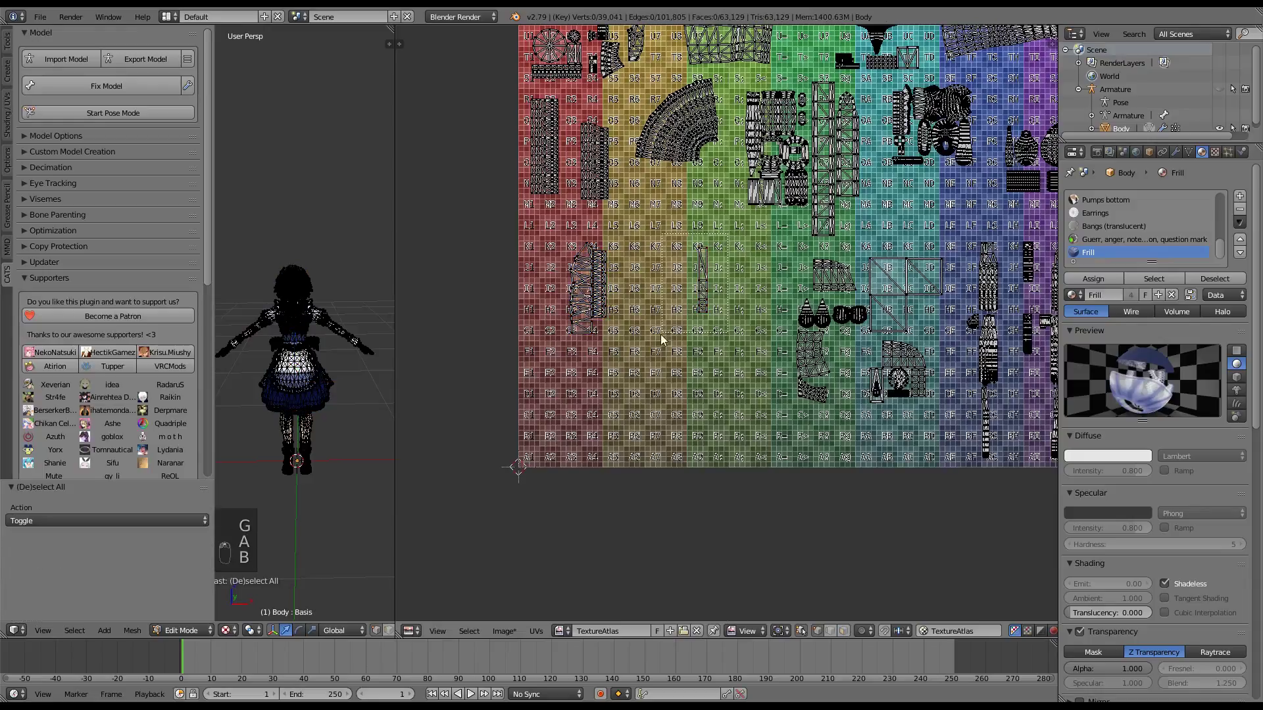
key(g)
click(645, 281)
key(a)
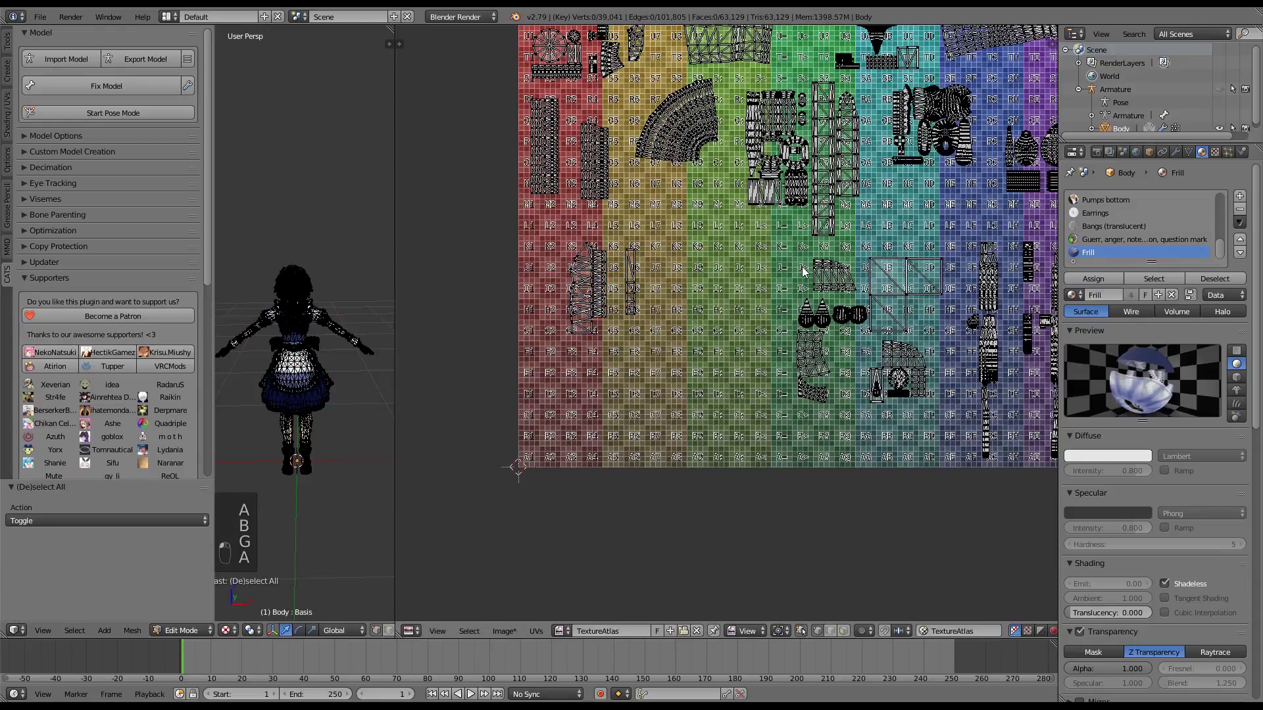
Step: Open the render settings' bake options and set the Bake Mode to Textures
click(1097, 152)
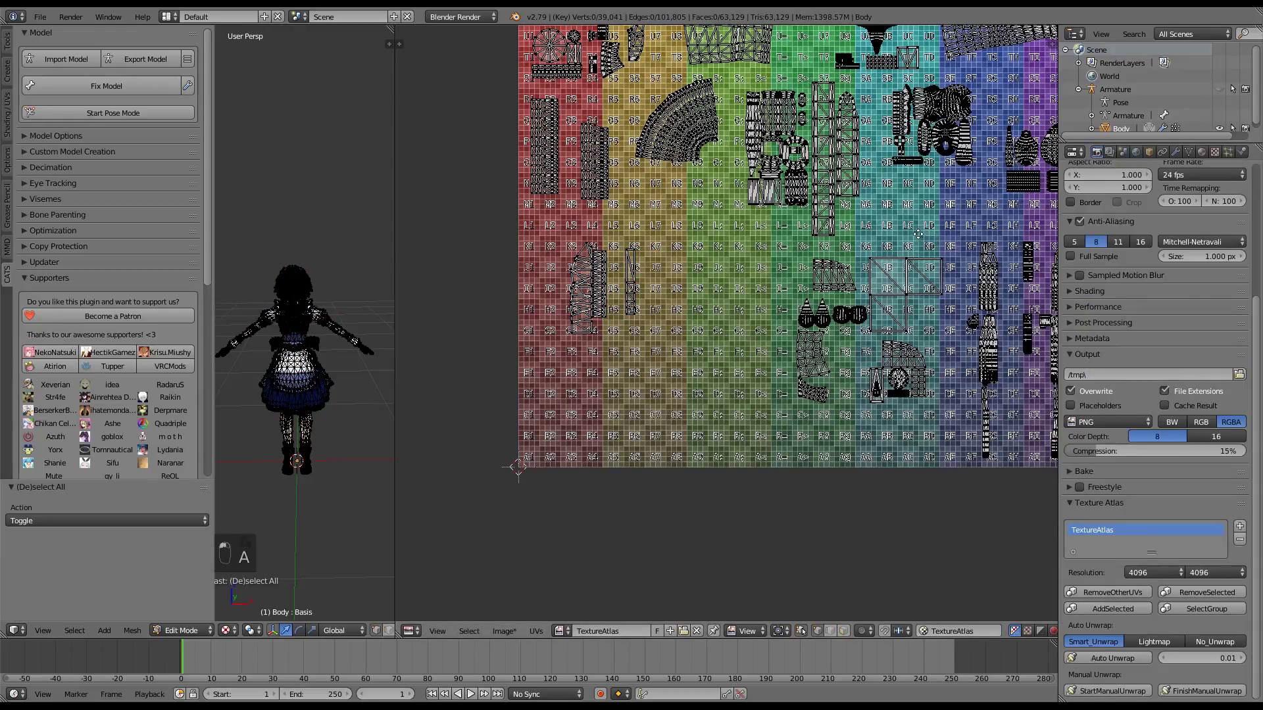
middle_drag(923, 238, 737, 397)
middle_drag(830, 240, 908, 376)
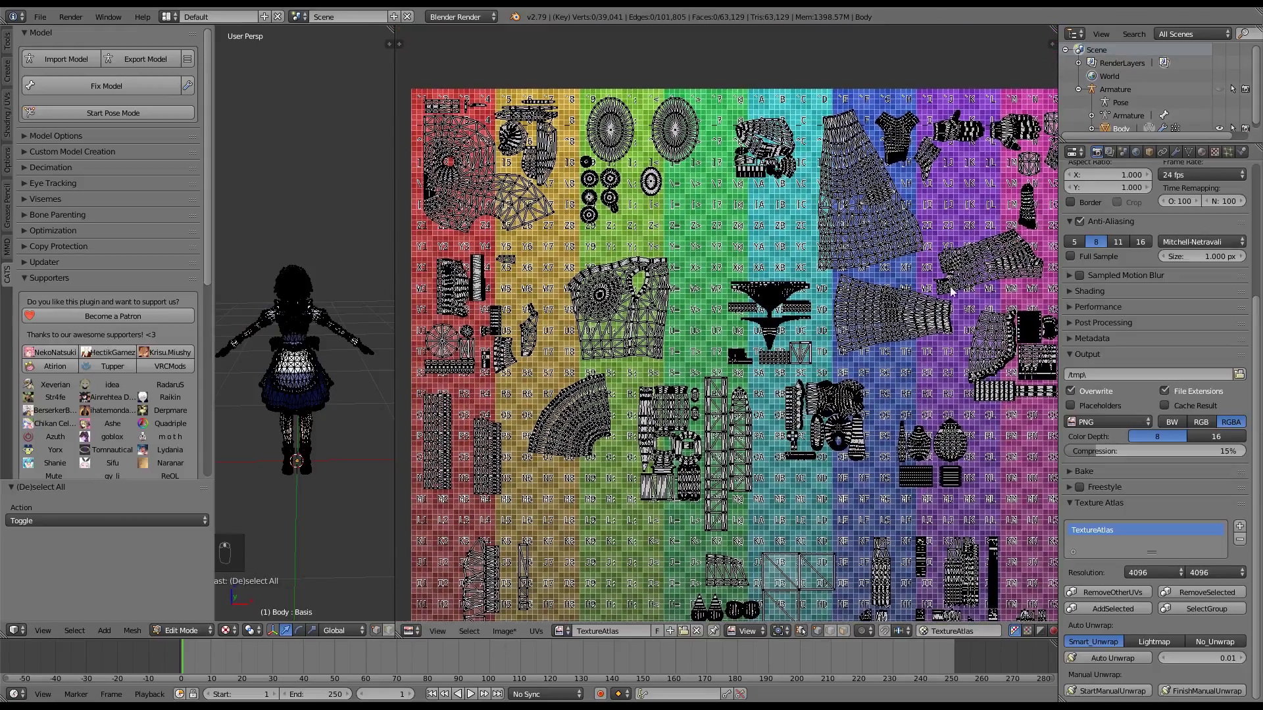
click(1068, 504)
click(1071, 473)
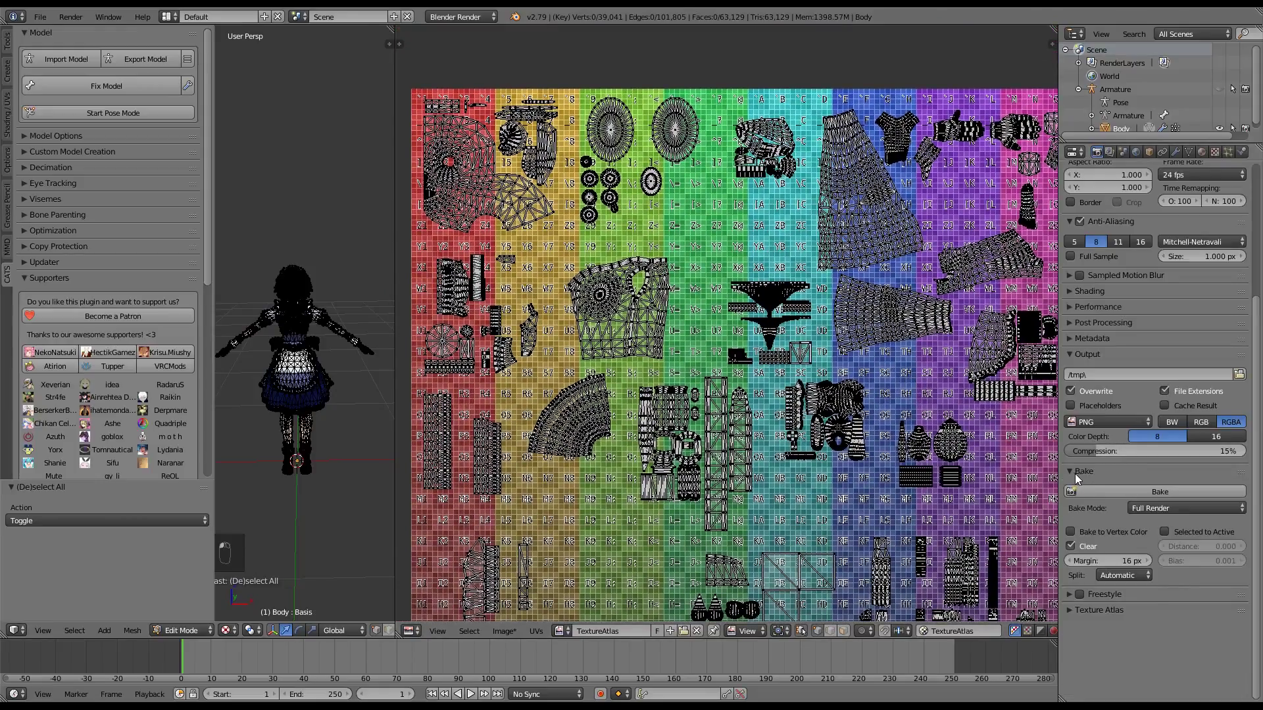
click(1080, 471)
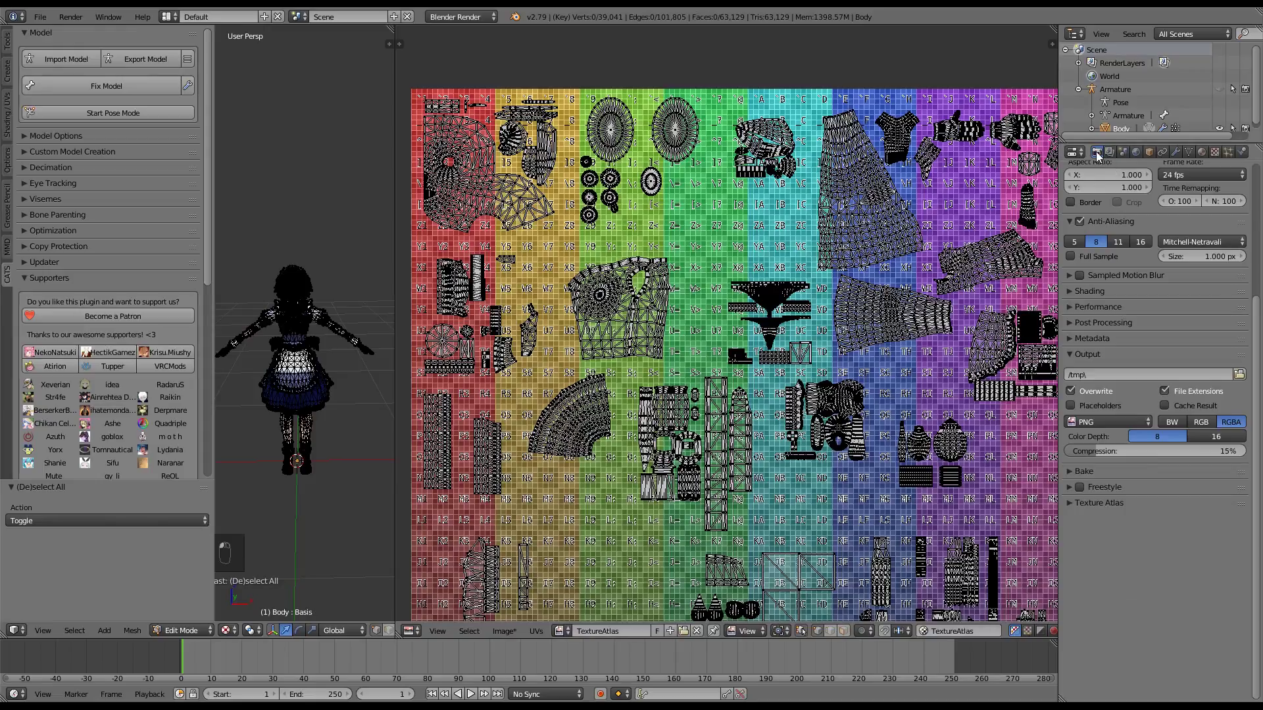
click(1079, 471)
click(1147, 506)
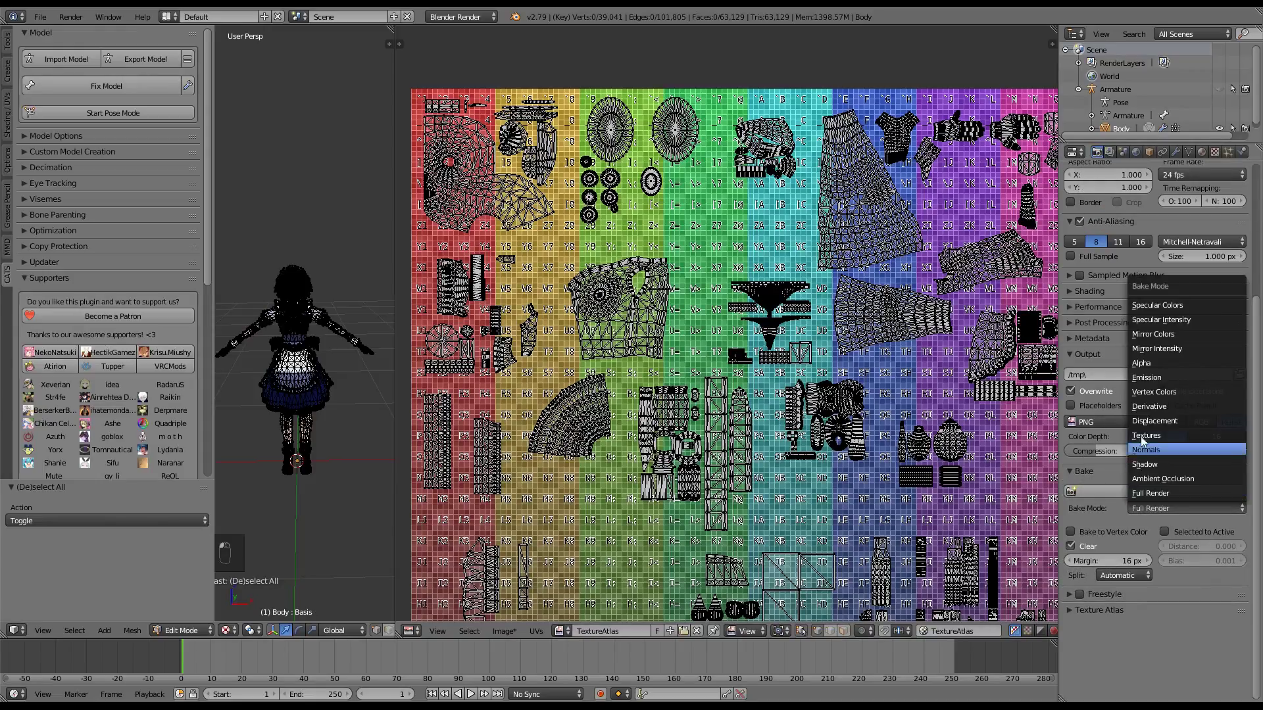
click(1148, 436)
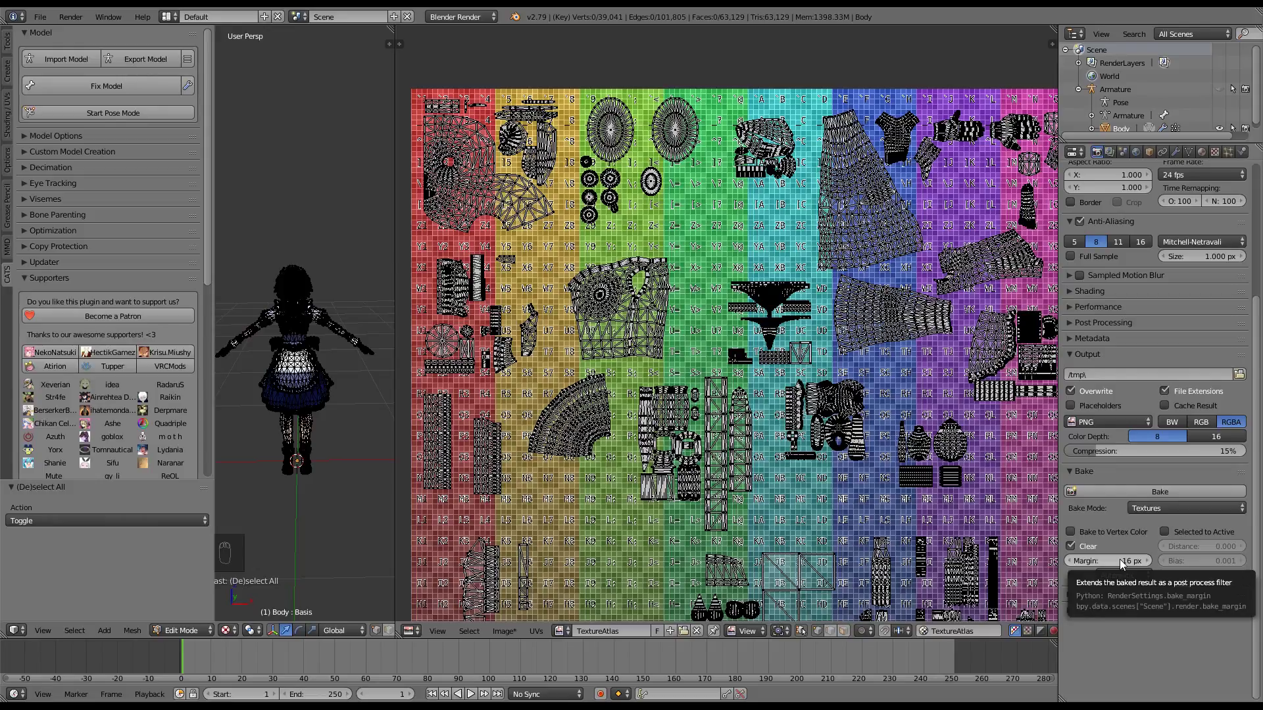
Step: Set the bake margin to 32 px and bake the textures into the TextureAtlas image
click(1120, 559)
text(32)
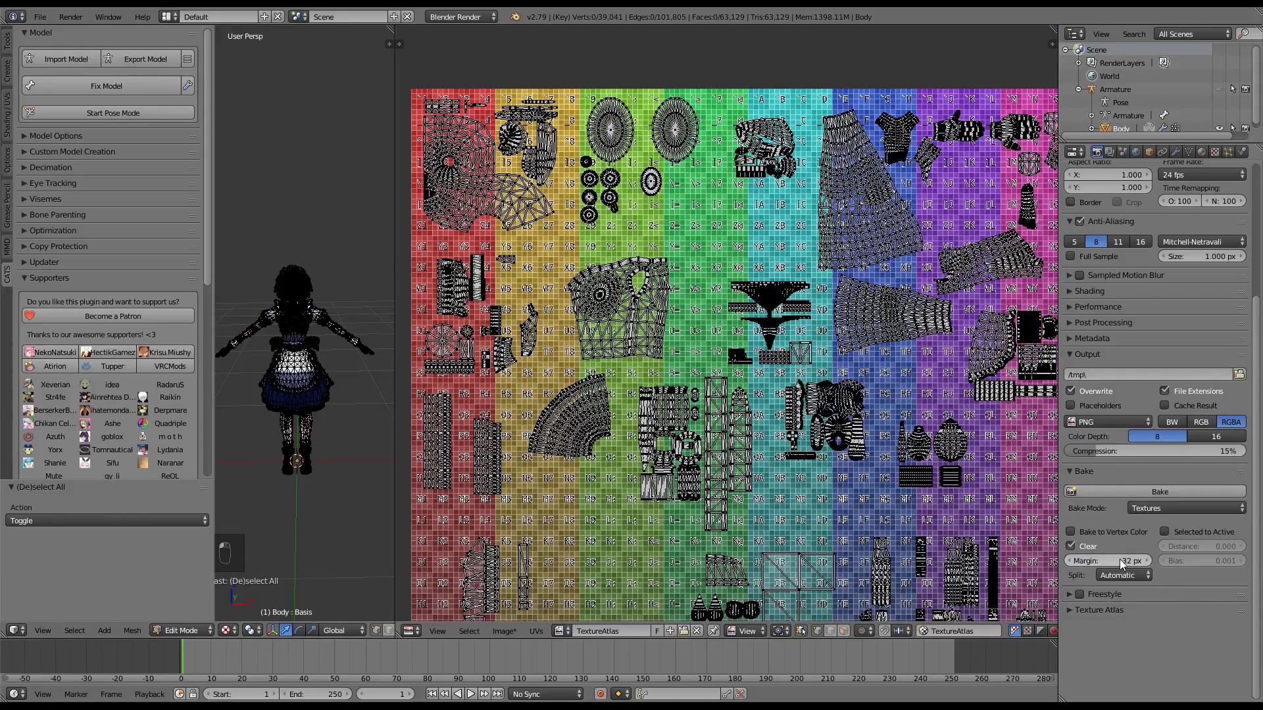
click(1120, 561)
middle_drag(838, 305, 808, 277)
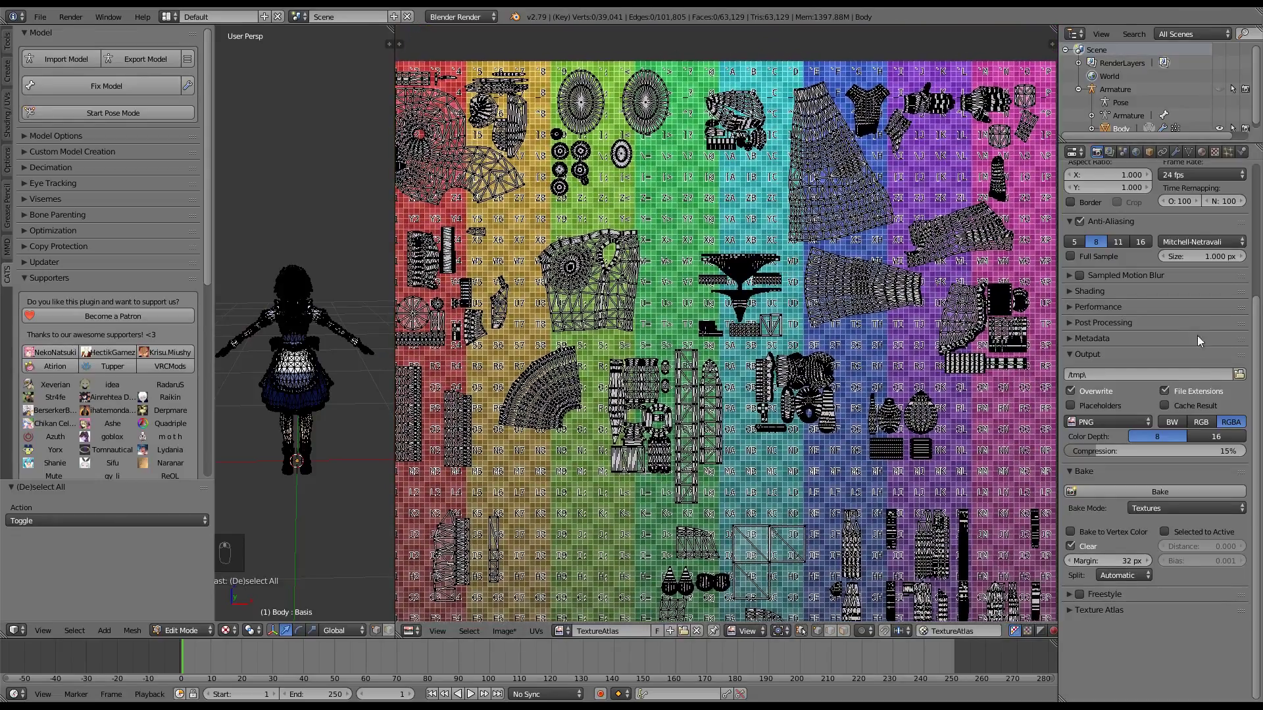
click(1130, 490)
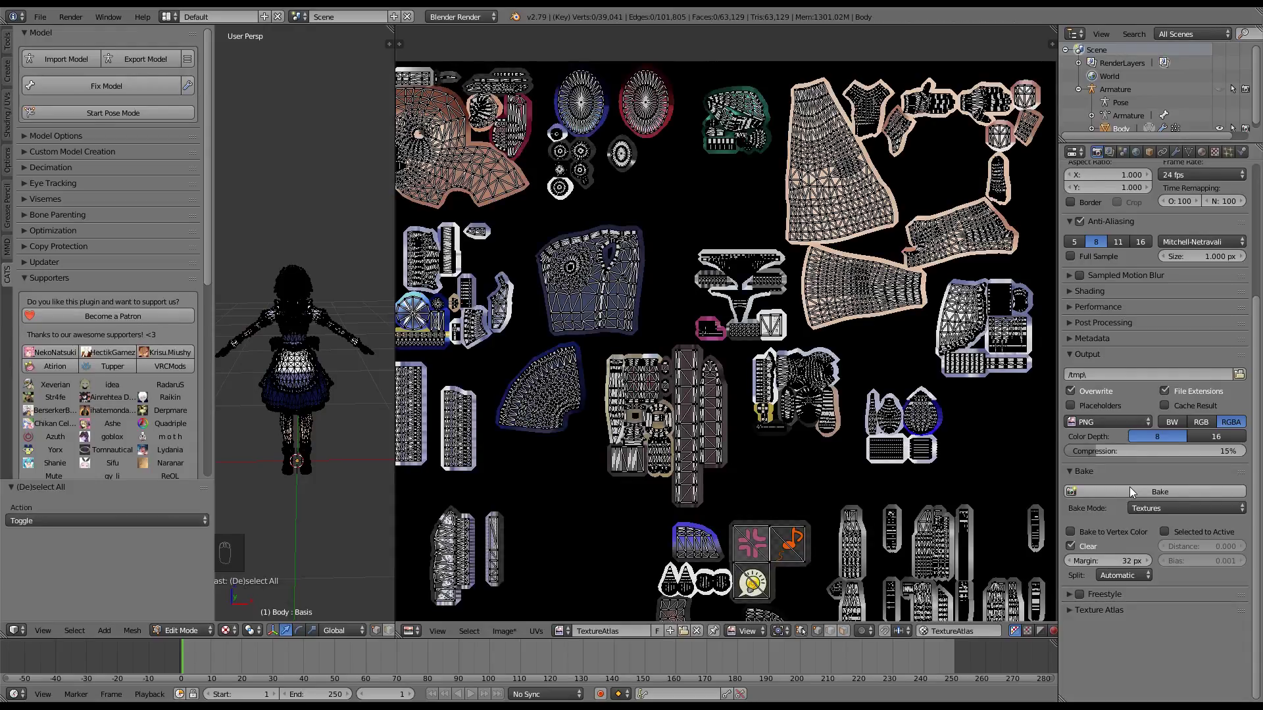
Step: Examine the baked face, ear and mouth textures outside Edit Mode and compare their margins with the UV islands
key(Tab)
scroll(673, 293, up, 3)
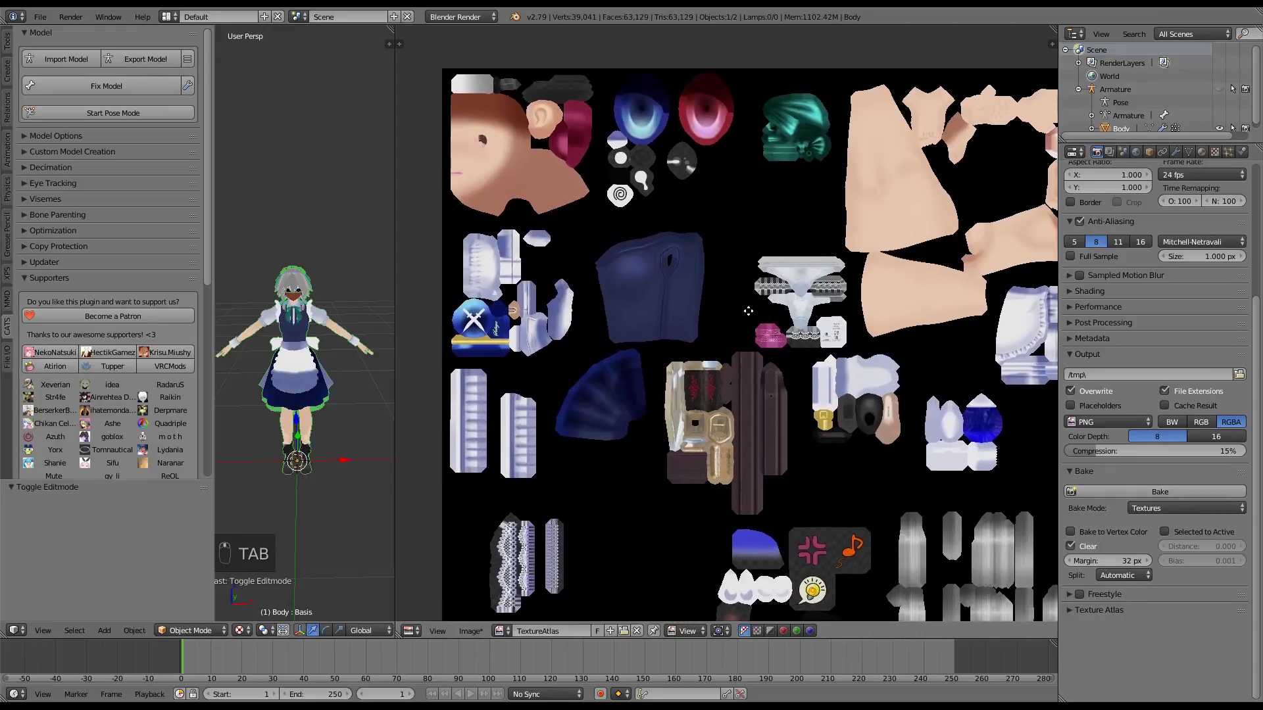
scroll(681, 307, up, 3)
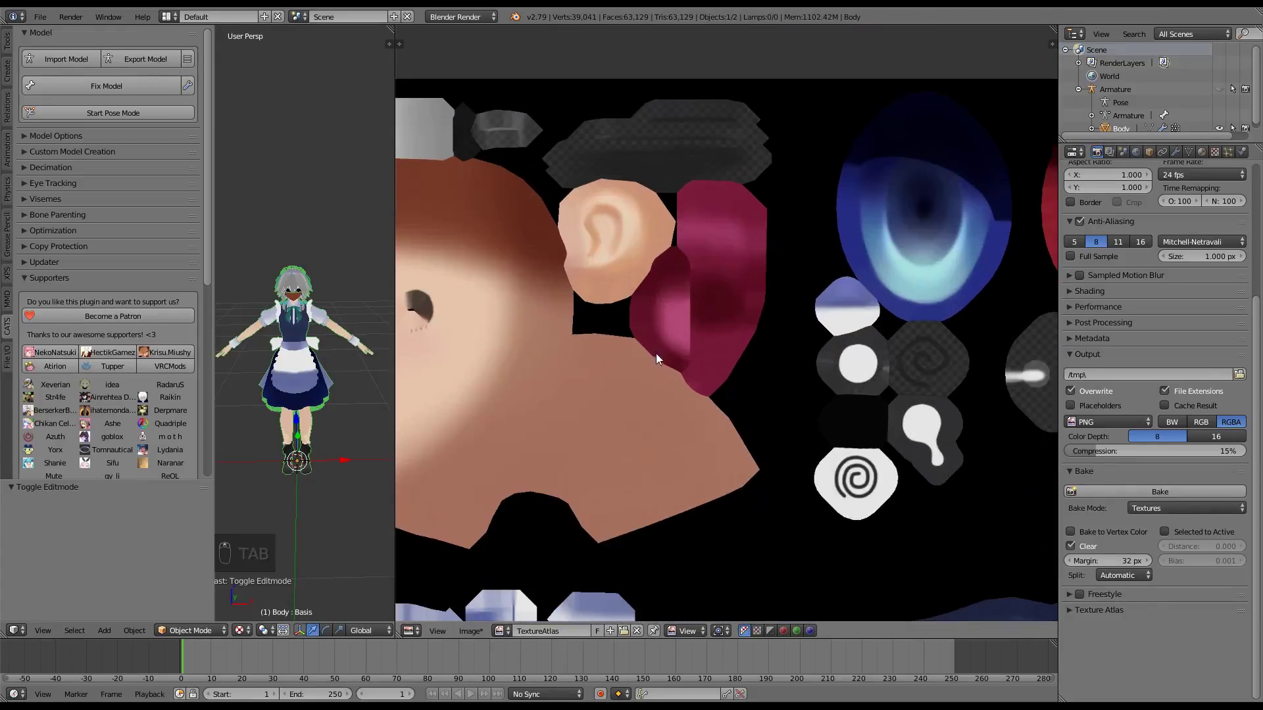
middle_drag(673, 337, 663, 393)
scroll(805, 309, up, 4)
scroll(805, 309, down, 4)
scroll(806, 345, up, 3)
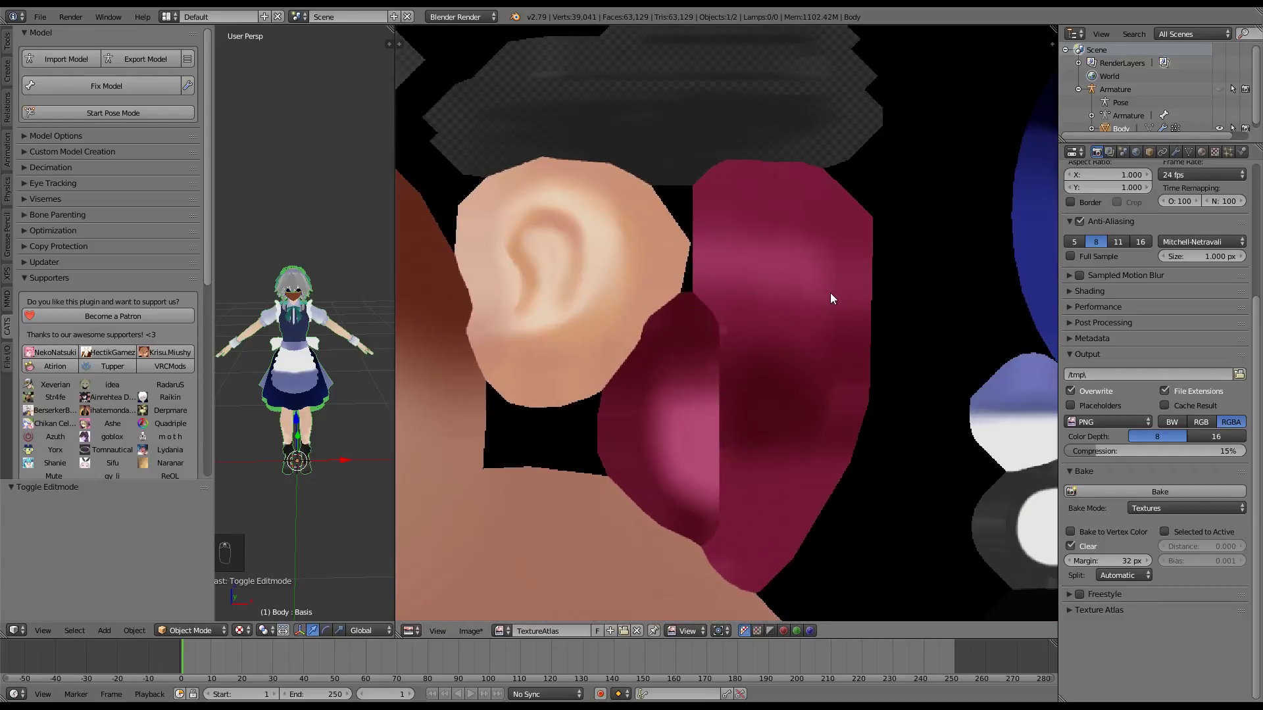
scroll(826, 329, down, 3)
middle_drag(746, 317, 830, 325)
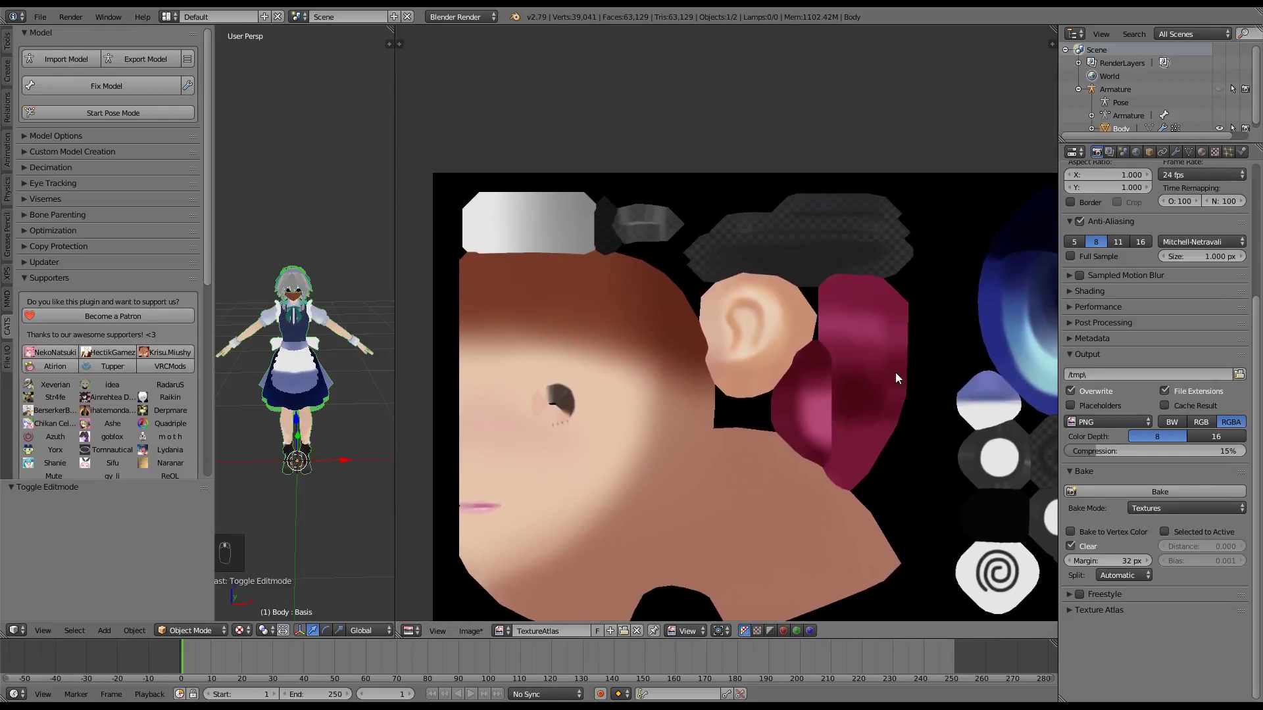
middle_drag(898, 378, 722, 333)
scroll(724, 333, up, 4)
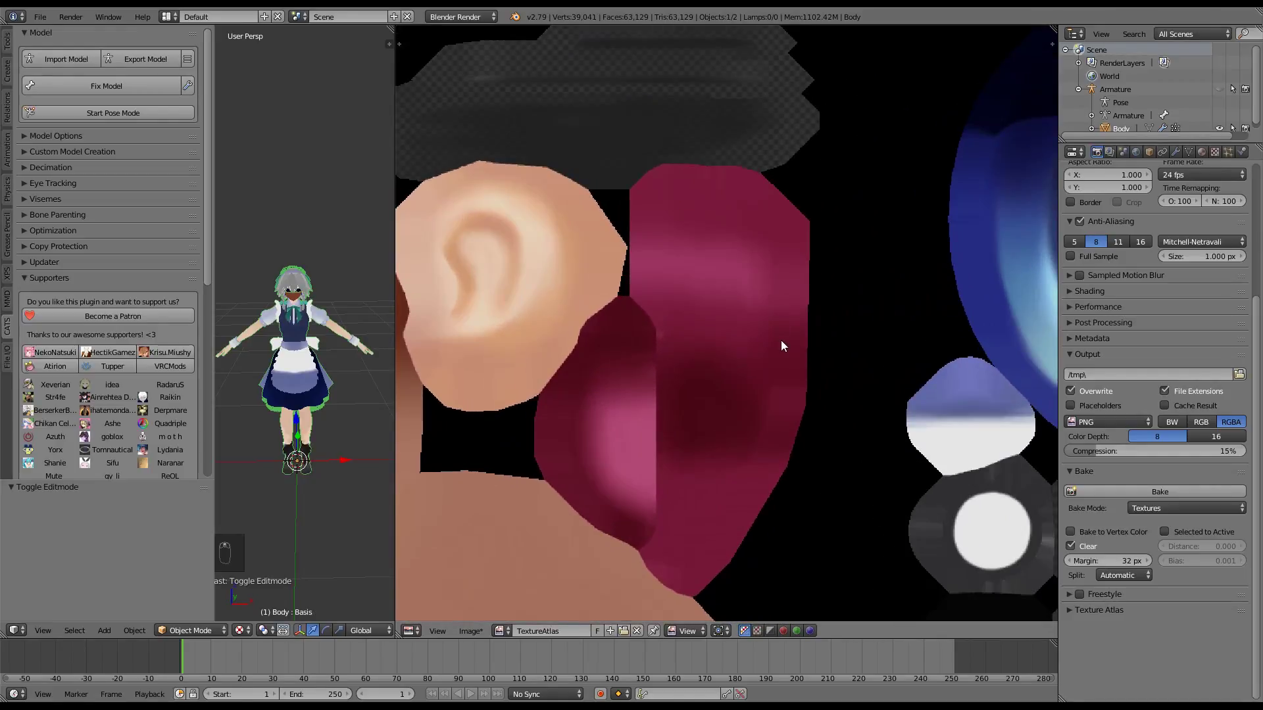
key(Tab)
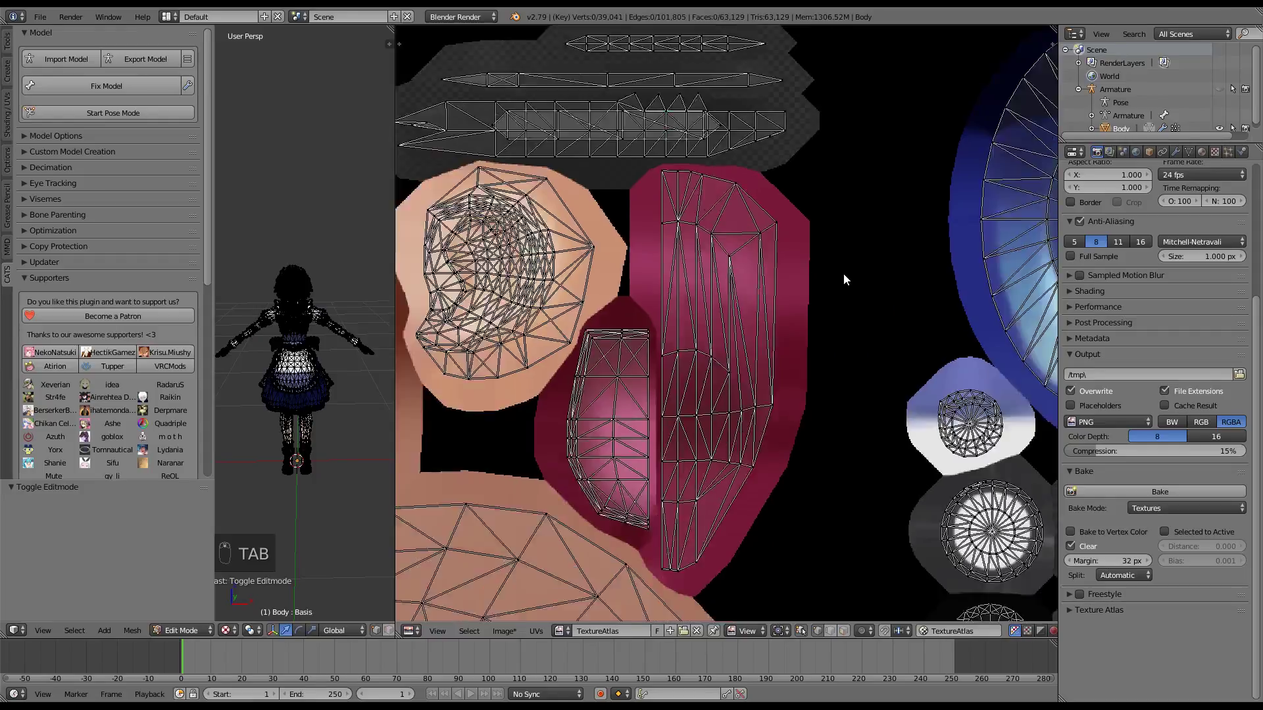
scroll(843, 273, down, 3)
key(Tab)
middle_drag(826, 279, 745, 289)
scroll(667, 274, down, 5)
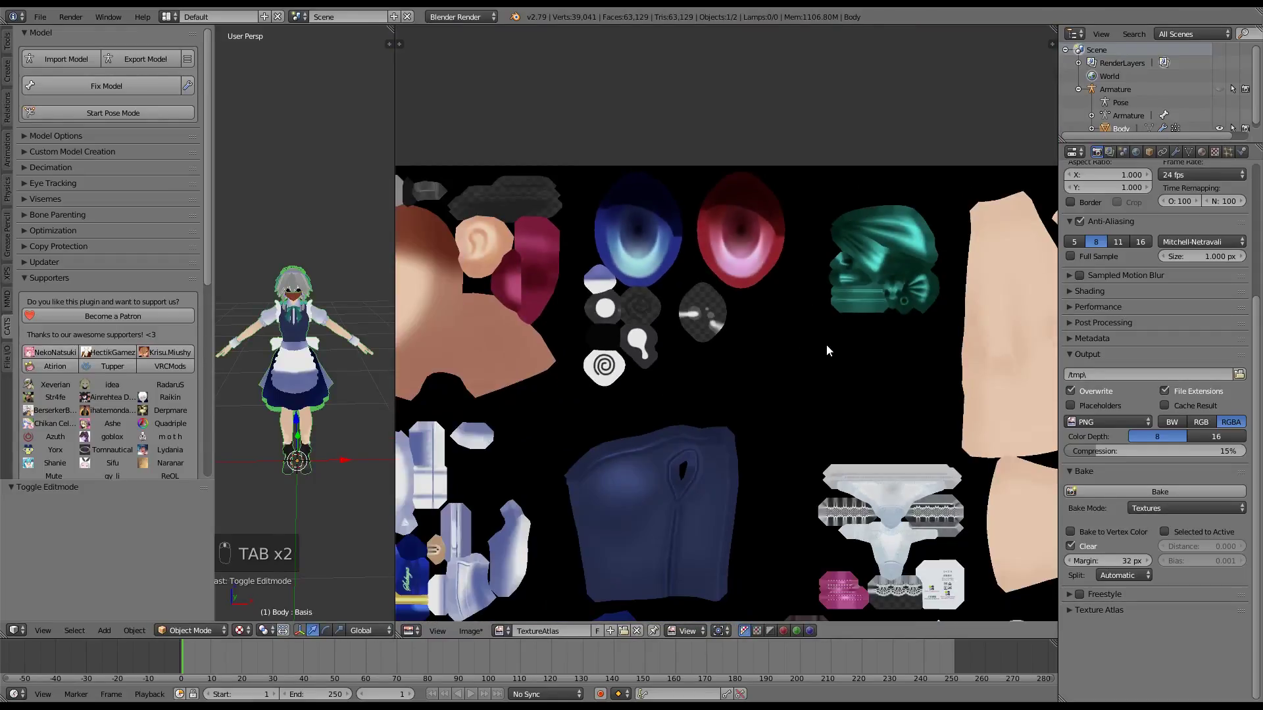
Step: Inspect the remaining baked textures across the atlas in close-up, from the eyes to the clothing and accessories
scroll(682, 204, up, 4)
middle_drag(681, 204, 560, 167)
scroll(626, 267, up, 4)
middle_drag(633, 299, 920, 319)
scroll(936, 322, down, 3)
middle_drag(729, 351, 754, 350)
scroll(754, 350, down, 5)
middle_drag(833, 363, 916, 346)
middle_drag(852, 405, 998, 215)
scroll(748, 347, up, 3)
middle_drag(642, 358, 816, 252)
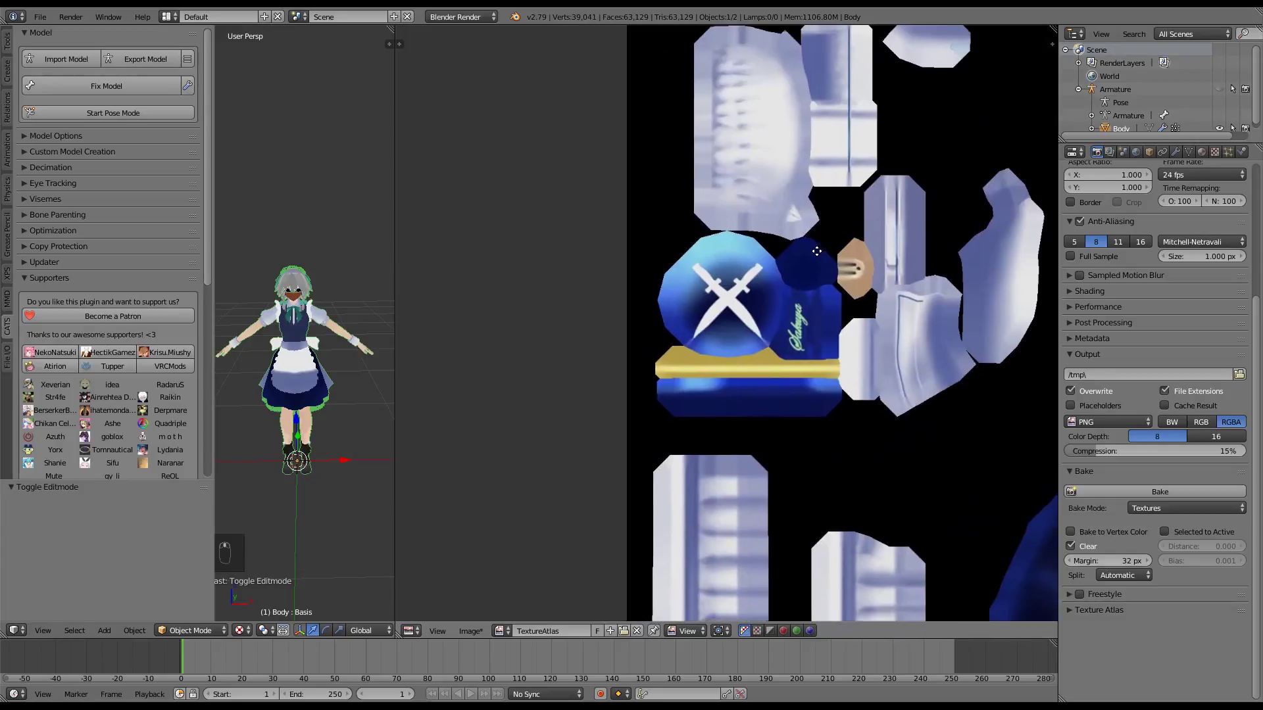
scroll(816, 252, up, 2)
scroll(811, 255, down, 5)
middle_drag(790, 345, 612, 313)
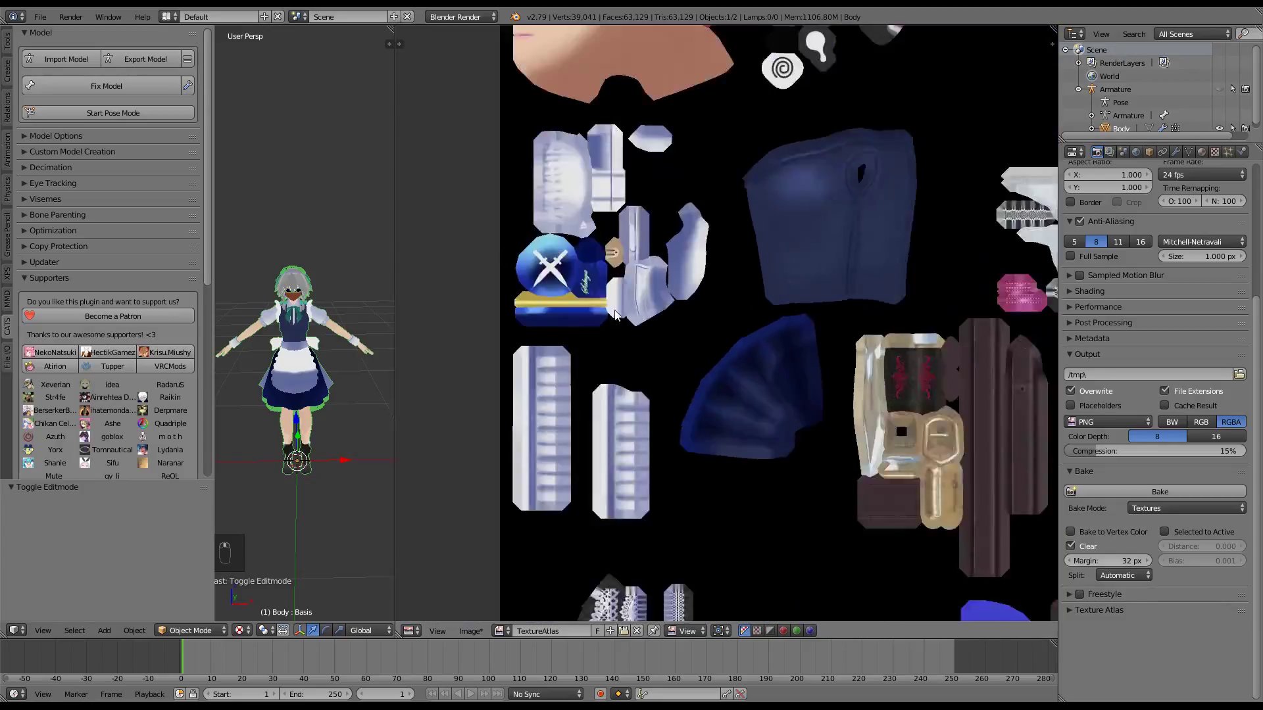
scroll(612, 313, down, 2)
scroll(778, 413, up, 1)
middle_drag(624, 372, 551, 520)
scroll(566, 475, up, 4)
middle_drag(634, 404, 881, 539)
middle_drag(799, 198, 573, 498)
scroll(786, 327, up, 3)
scroll(787, 327, down, 5)
middle_drag(754, 350, 1106, 169)
scroll(739, 293, up, 3)
scroll(681, 322, down, 3)
middle_drag(808, 326, 689, 282)
scroll(655, 337, up, 5)
middle_drag(746, 321, 457, 281)
middle_drag(863, 329, 756, 368)
scroll(796, 240, down, 1)
Step: Compare the UV islands with the baked textures in Edit Mode, checking the spacing around the clothing islands
key(Tab)
scroll(757, 375, down, 8)
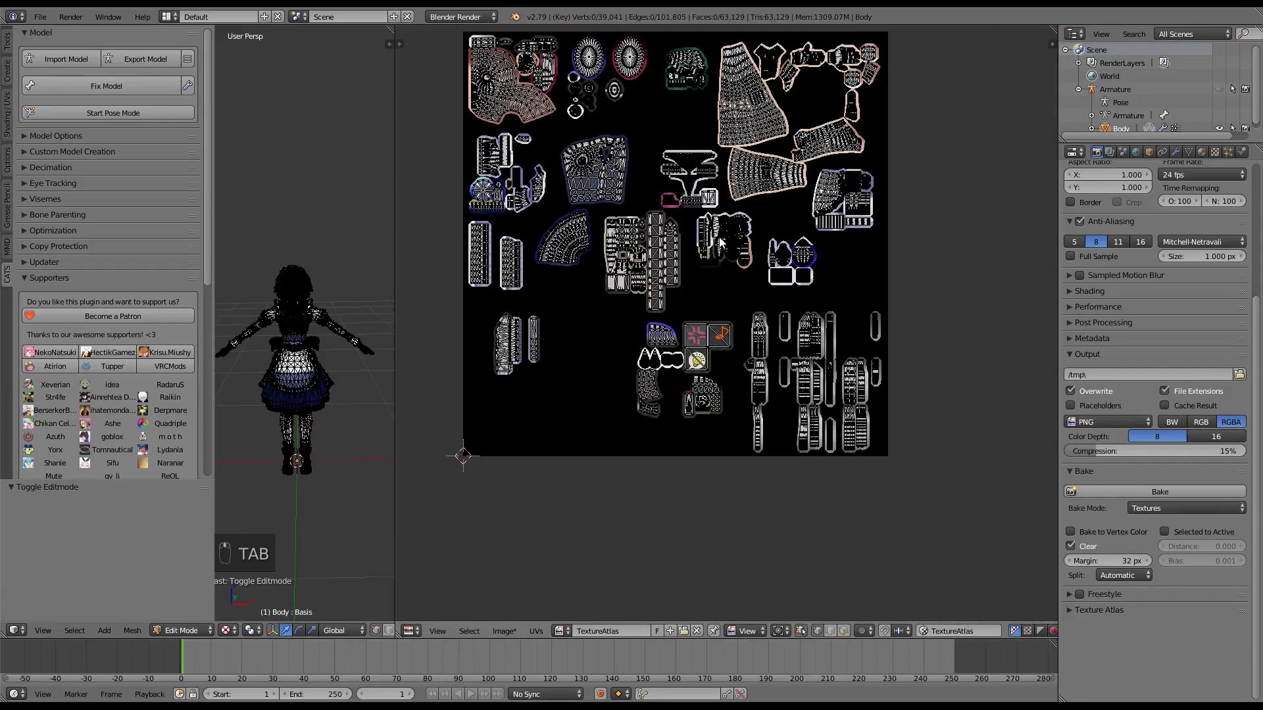
middle_drag(568, 211, 704, 312)
scroll(704, 313, up, 6)
scroll(748, 302, up, 2)
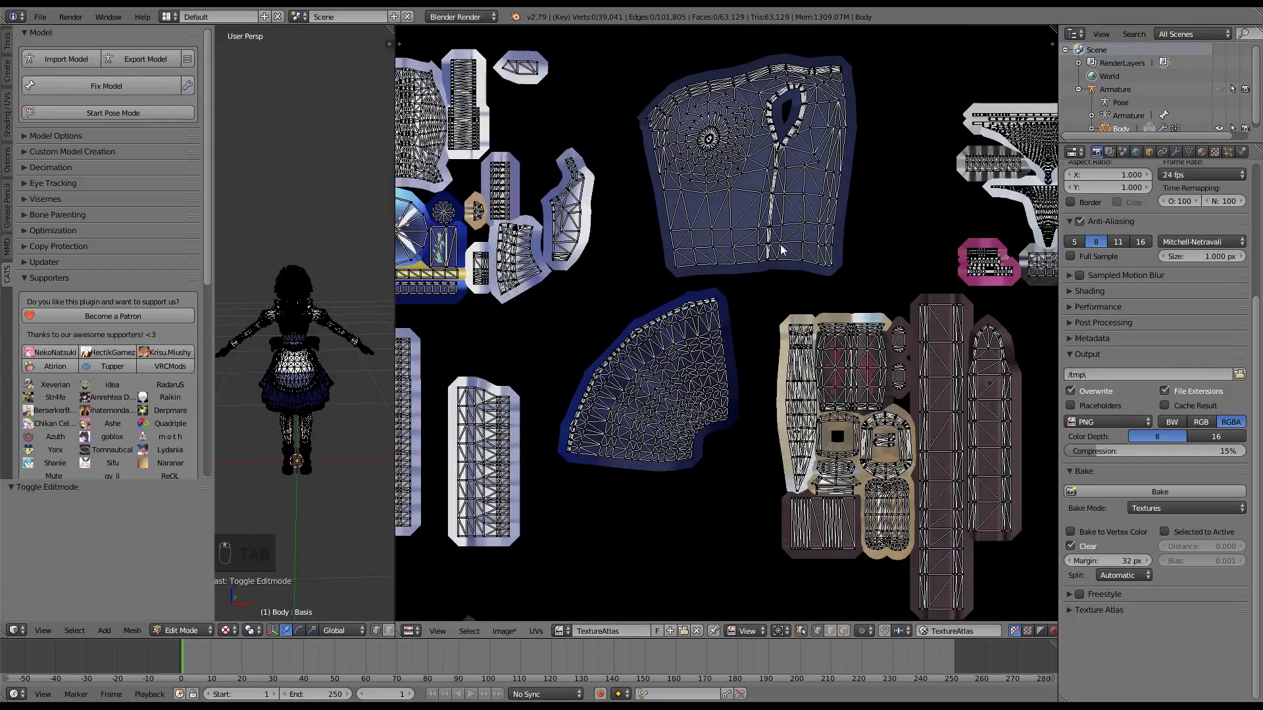
key(Tab)
middle_drag(668, 237, 704, 301)
key(Tab)
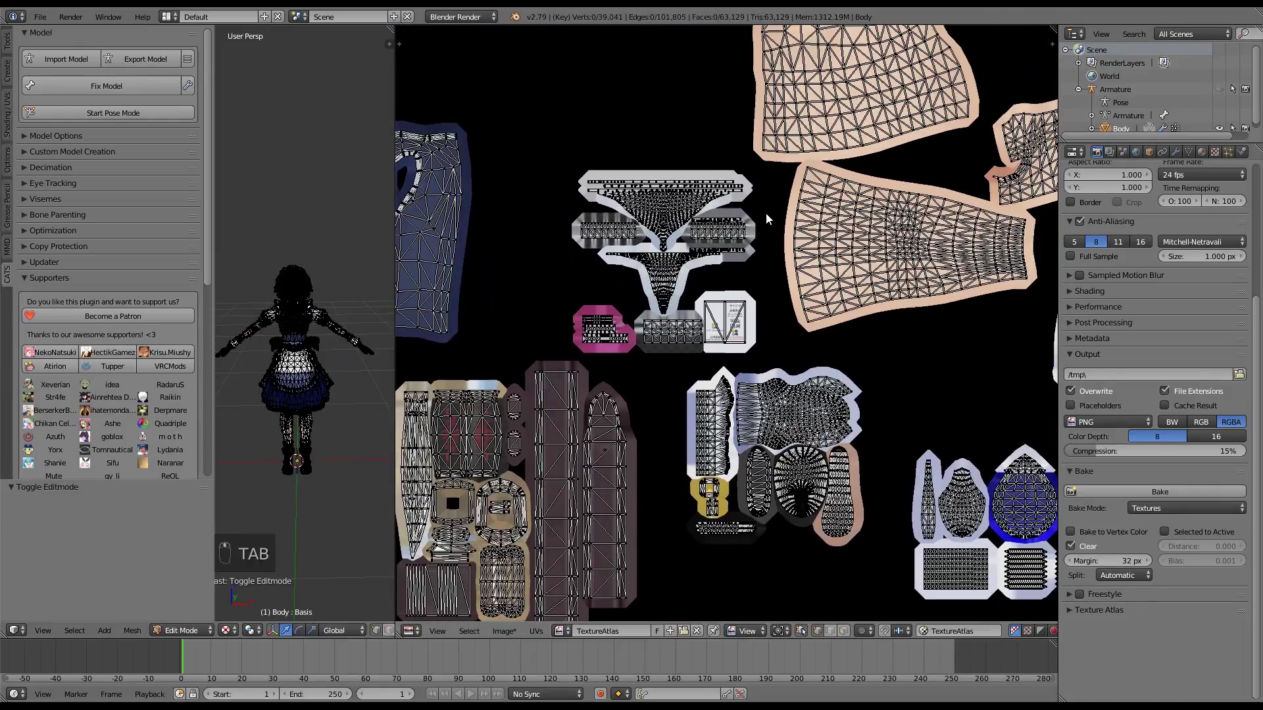
middle_drag(763, 212, 767, 298)
Step: Select the Frill (pants) material's UVs and move them up and left into the free space beside the dark blue clothing island
click(1201, 152)
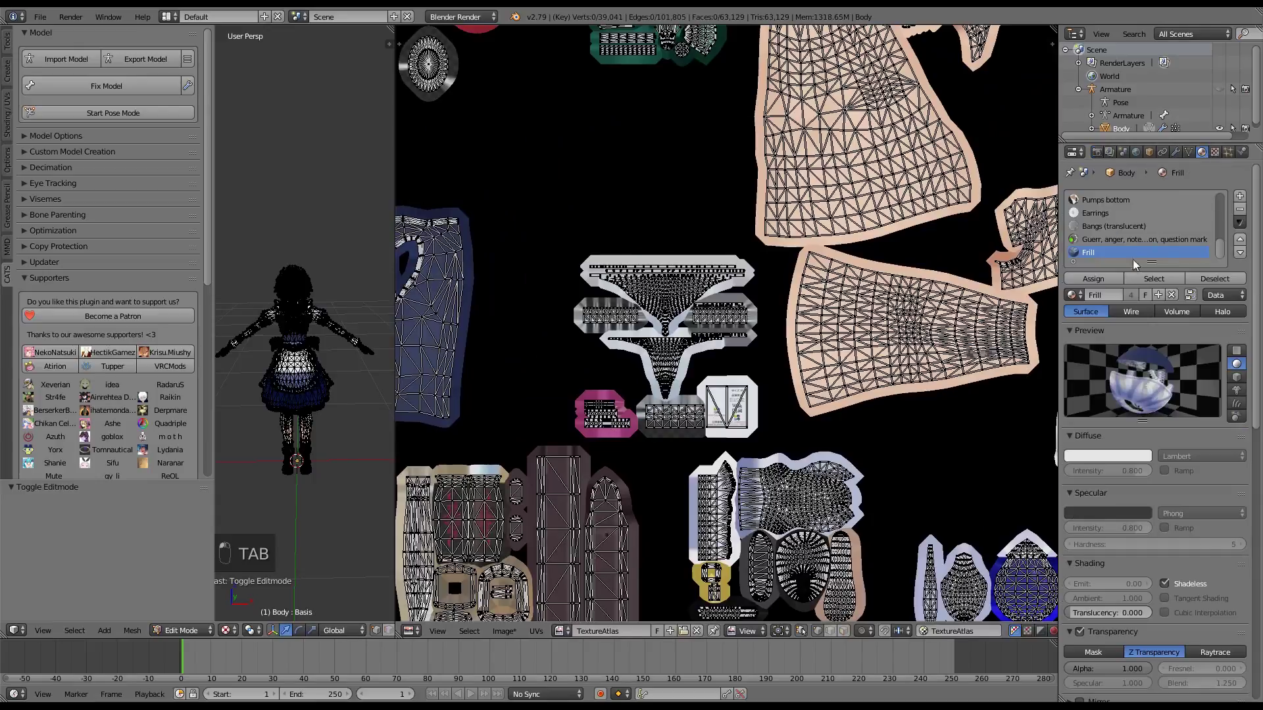
scroll(1112, 230, down, 2)
click(1107, 240)
click(1154, 279)
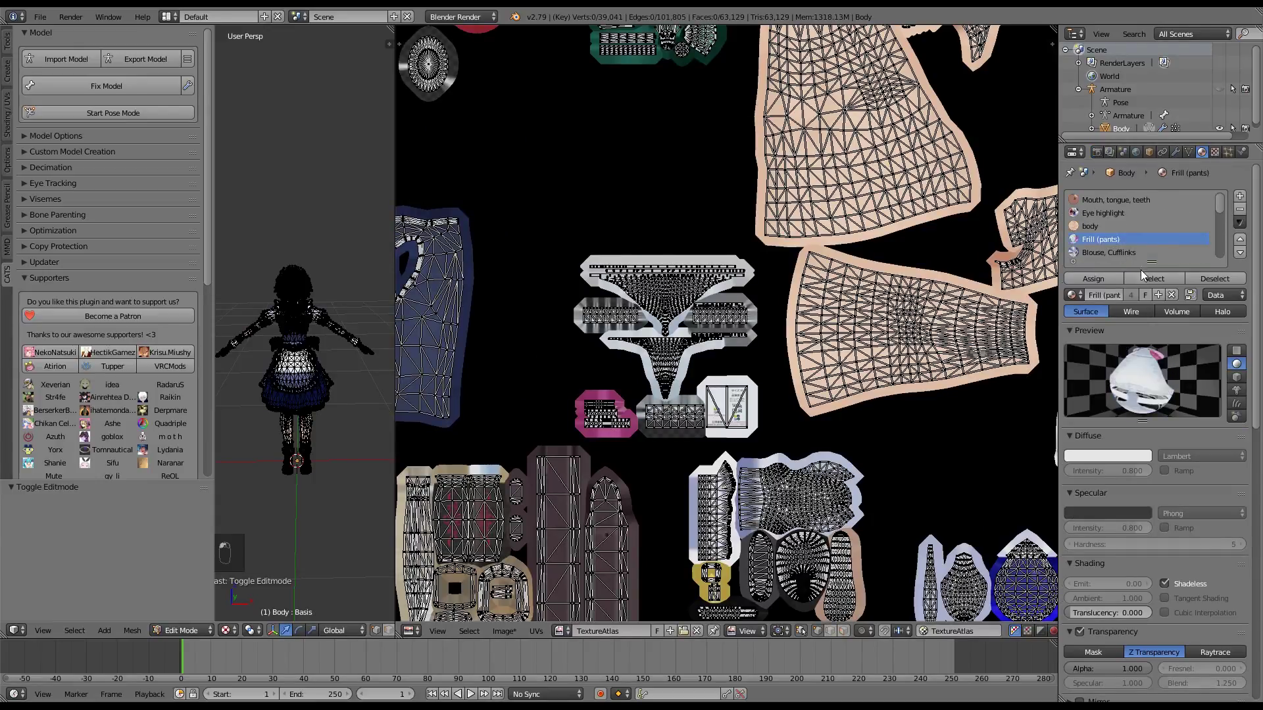
scroll(760, 342, down, 2)
key(g)
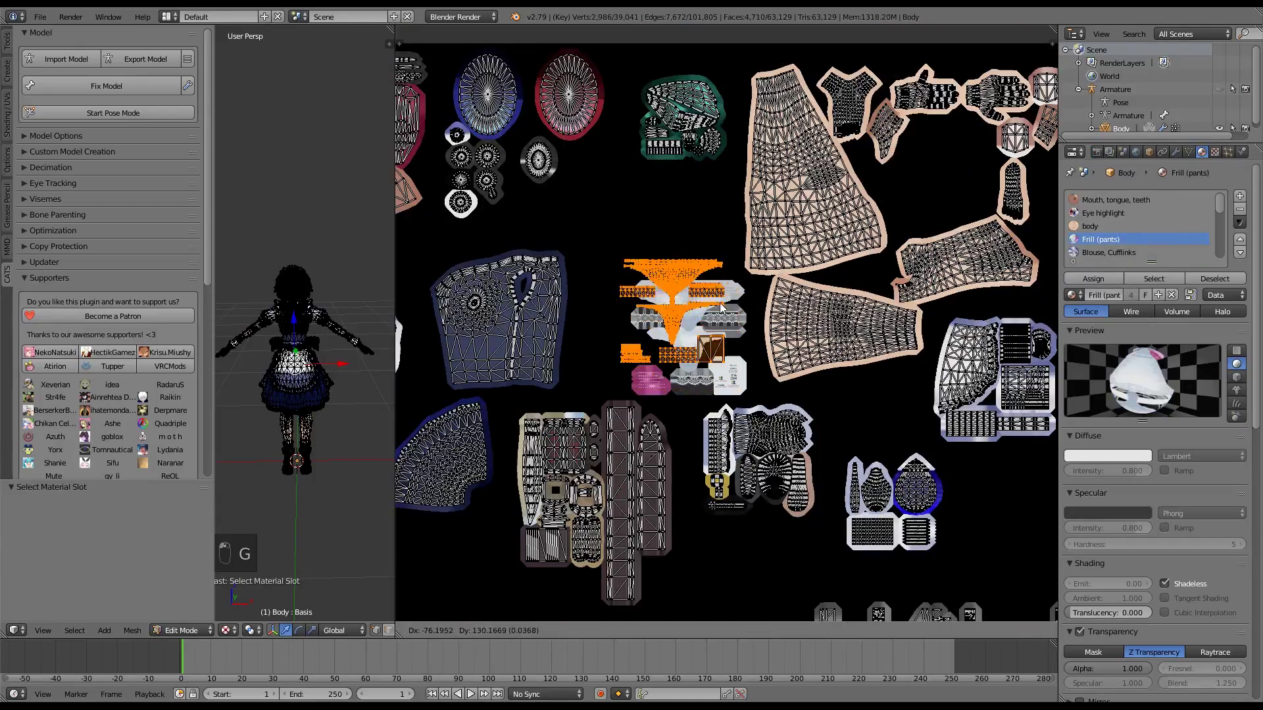
click(759, 331)
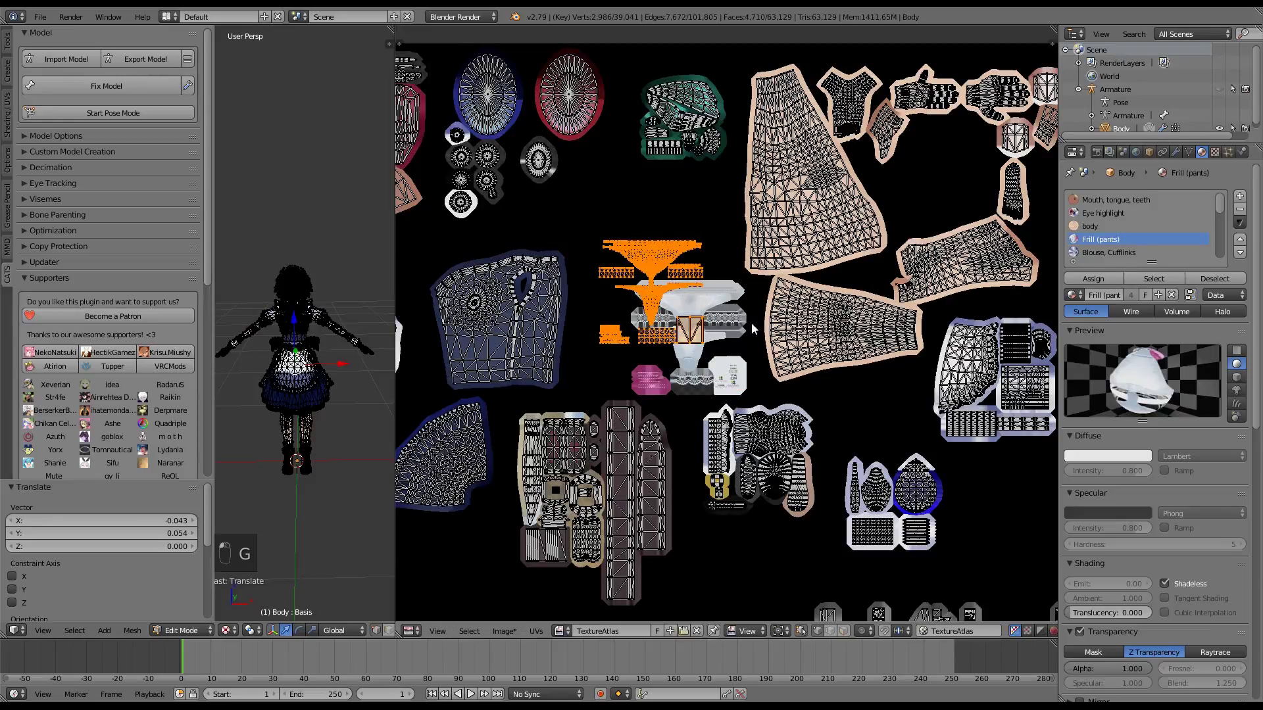
Step: Scale up the Frill (pants) islands slightly, reposition them in the free space, and deselect them
key(s)
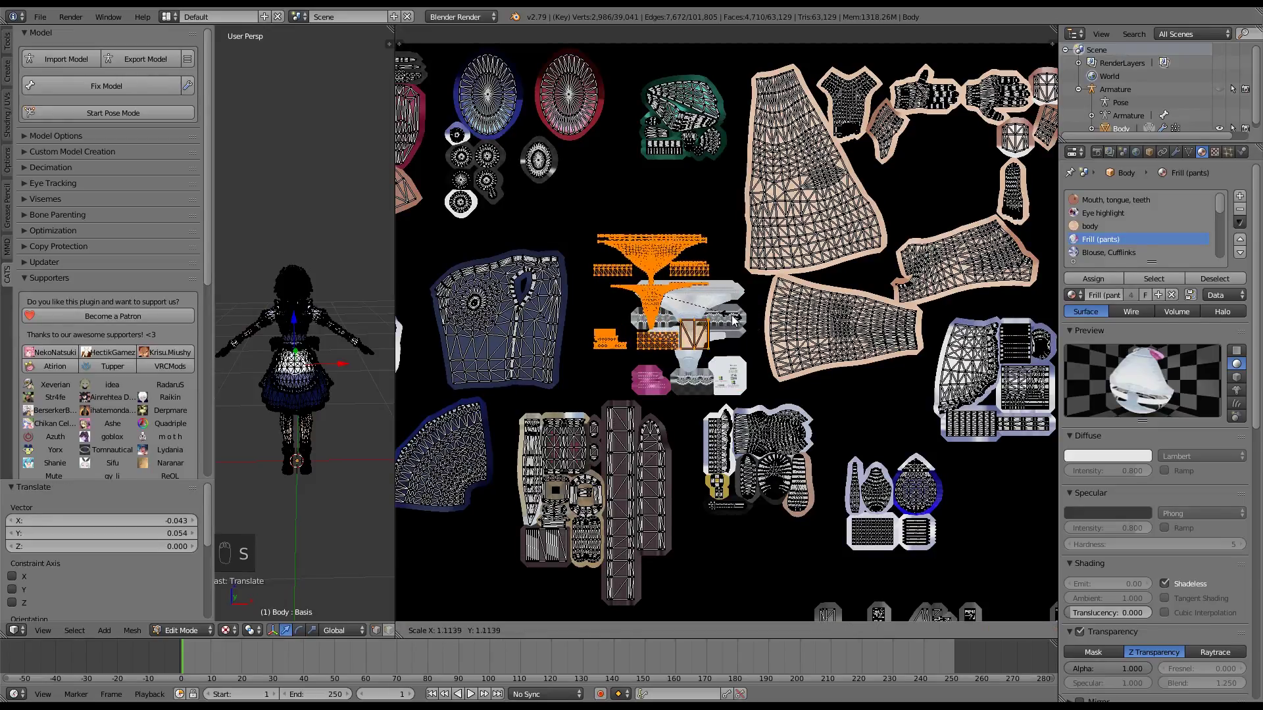
click(748, 325)
key(g)
click(753, 323)
key(a)
middle_drag(845, 266, 890, 384)
Step: Select the teal islands in the upper middle of the atlas, scale them up, and deselect them
key(b)
drag(788, 162, 665, 314)
key(s)
click(700, 294)
key(a)
middle_drag(700, 294, 830, 294)
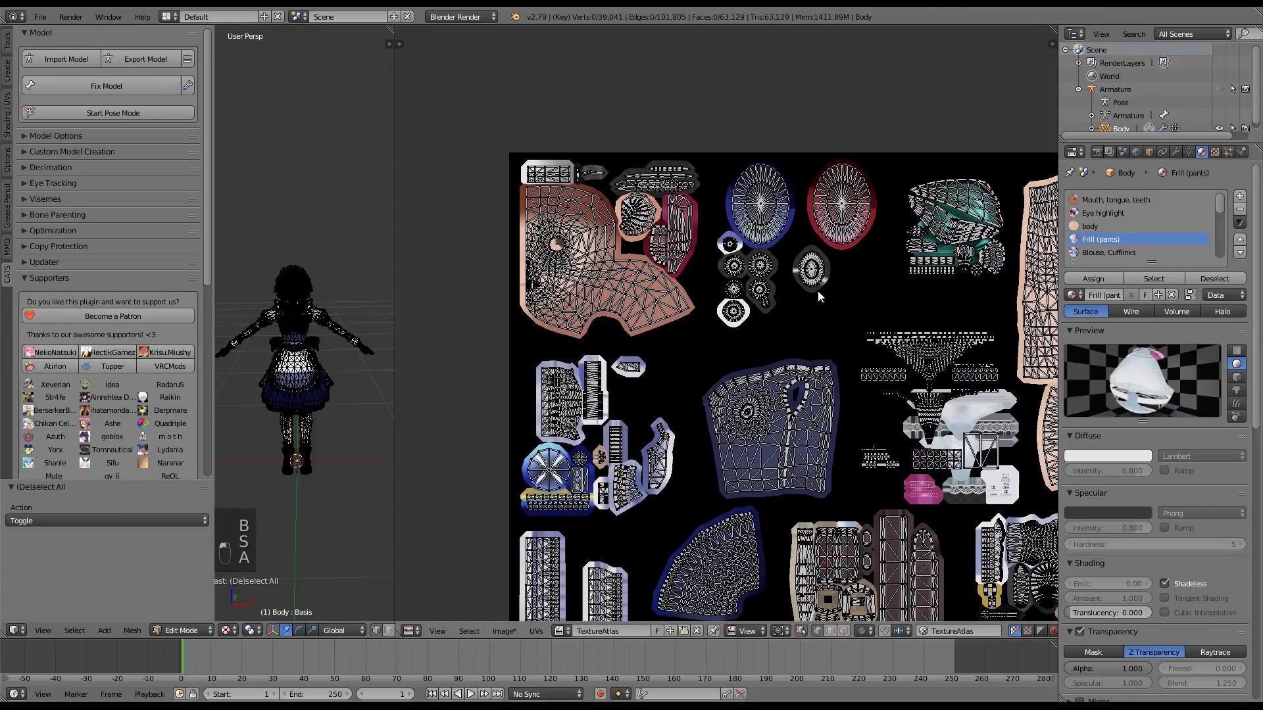
Step: Move the isolated narrow hair island at the far side of the grey hair group next to the long hair strips and deselect it
middle_drag(872, 338, 660, 178)
middle_drag(789, 493, 840, 168)
scroll(732, 309, up, 6)
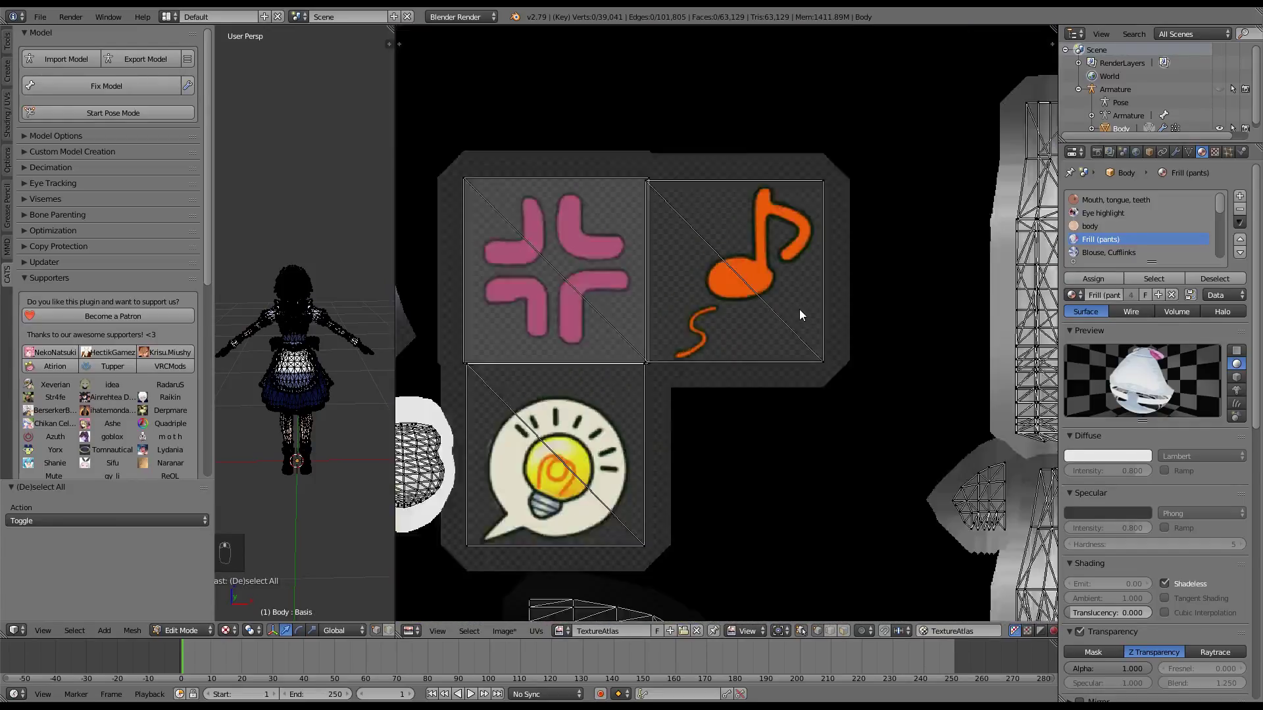
scroll(799, 310, down, 2)
middle_drag(983, 298, 575, 380)
middle_drag(946, 288, 788, 211)
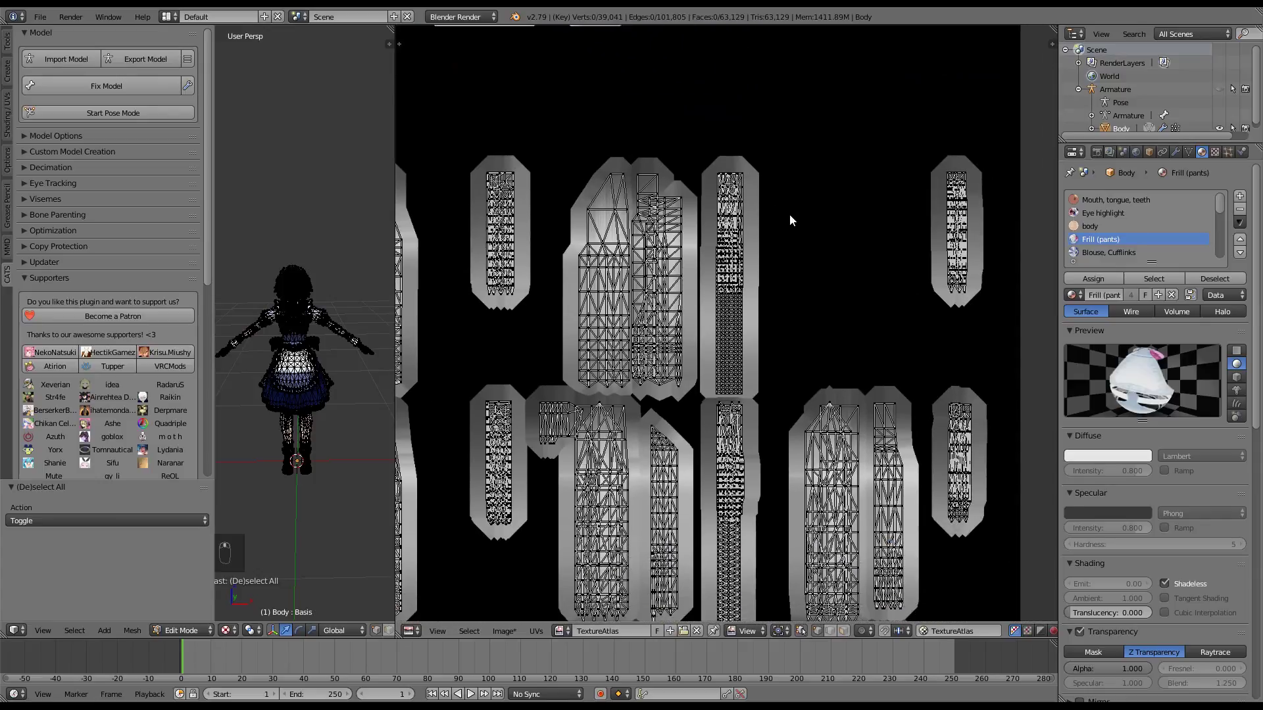
key(Tab)
key(Tab)
key(b)
key(b)
key(b)
drag(841, 241, 786, 324)
key(g)
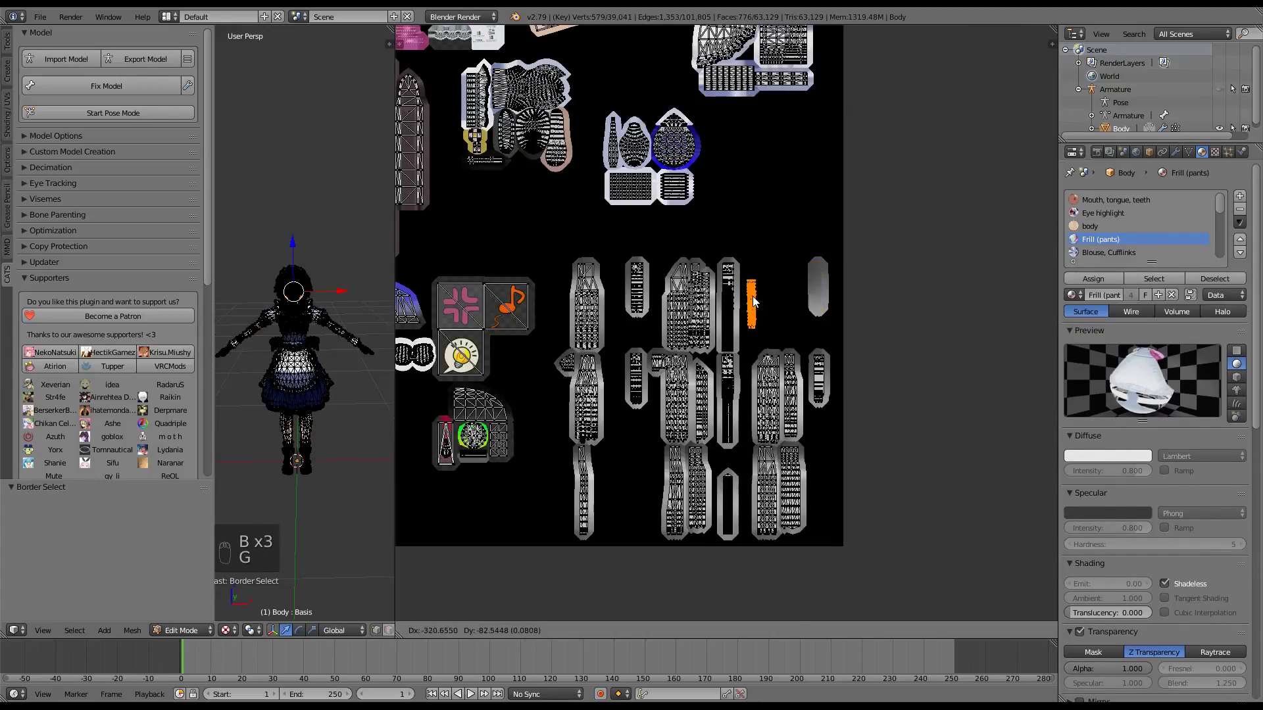
click(754, 304)
key(a)
Step: Examine the bake margin setting and the padded borders around the hand, arm and torso islands
click(1097, 152)
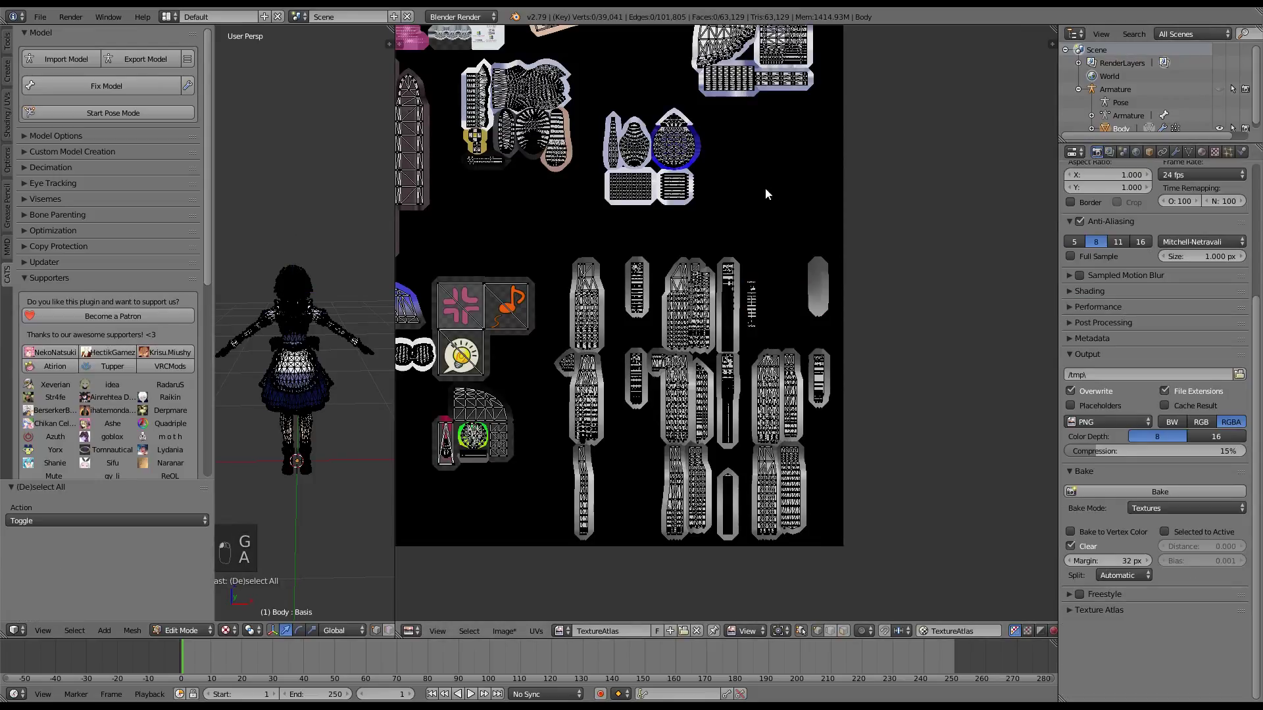
middle_drag(762, 187, 933, 404)
middle_drag(920, 62, 742, 347)
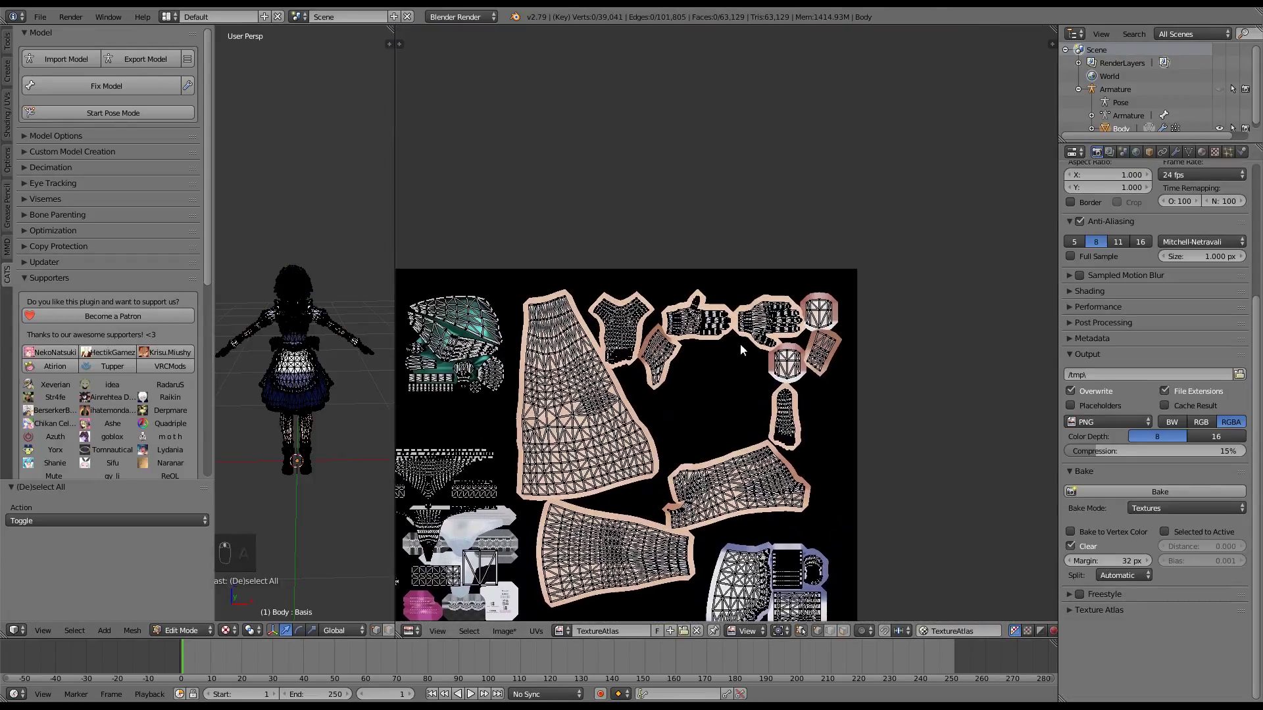
scroll(745, 314, up, 8)
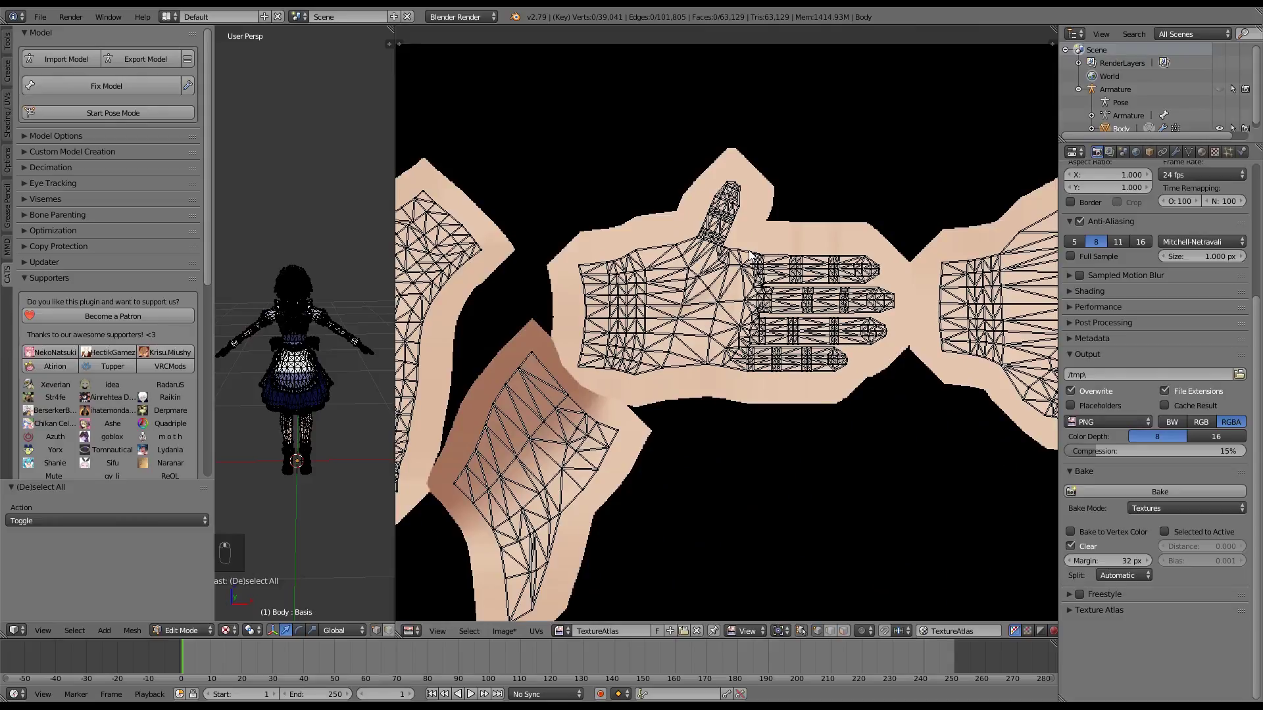
middle_drag(686, 234, 762, 244)
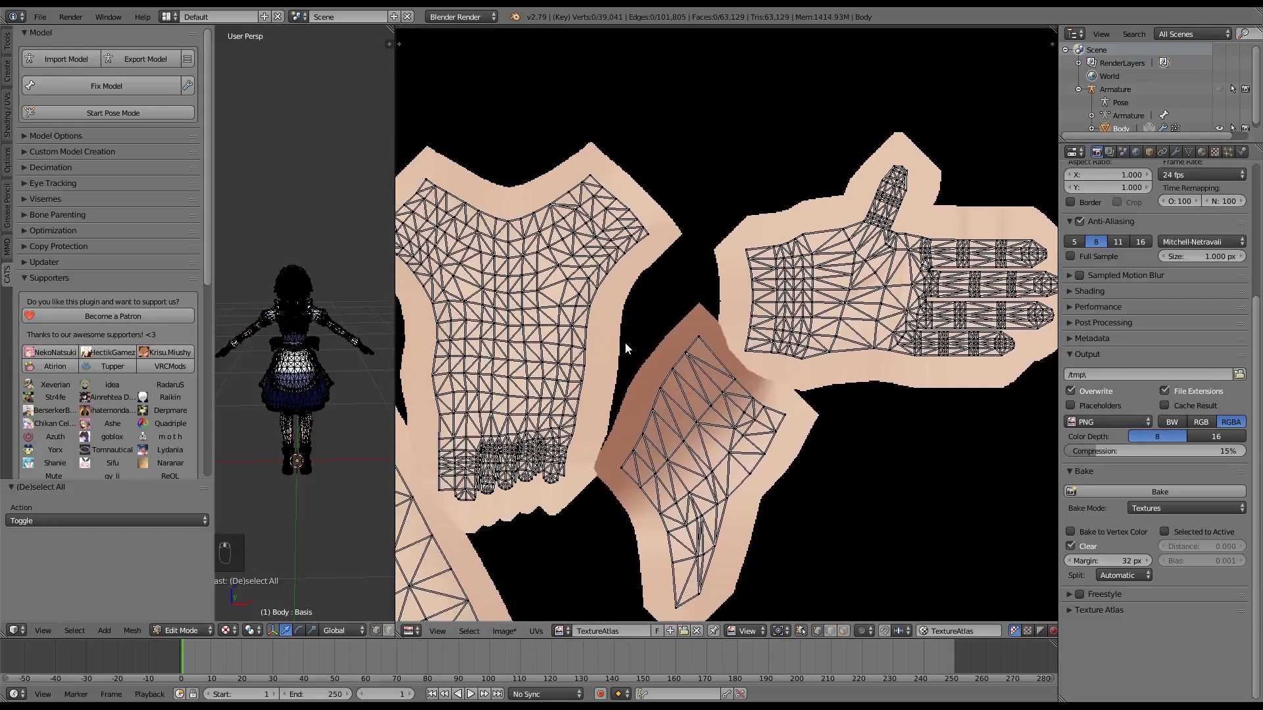
middle_drag(621, 344, 738, 304)
middle_drag(596, 304, 770, 322)
scroll(770, 322, down, 3)
middle_drag(561, 267, 876, 320)
middle_drag(638, 243, 914, 214)
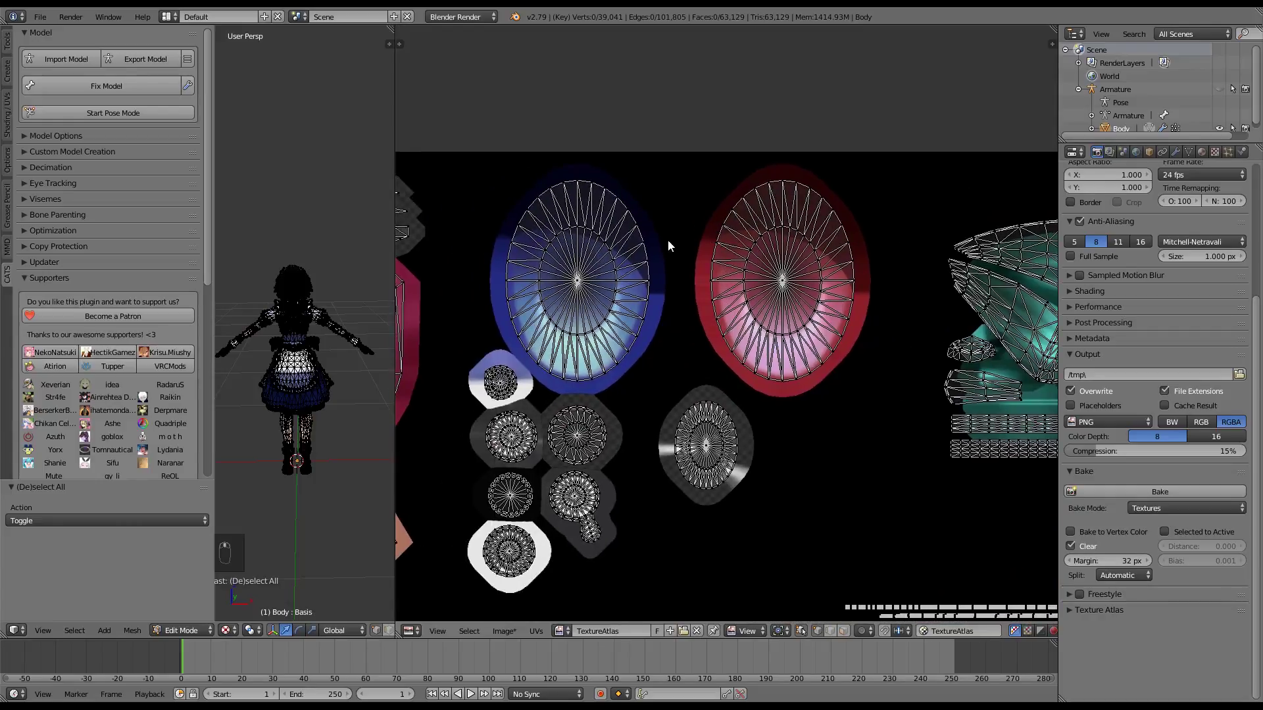
Step: Examine the baked margin along the straight edge of the face island
middle_drag(674, 244, 885, 164)
middle_drag(578, 276, 776, 246)
scroll(643, 280, up, 4)
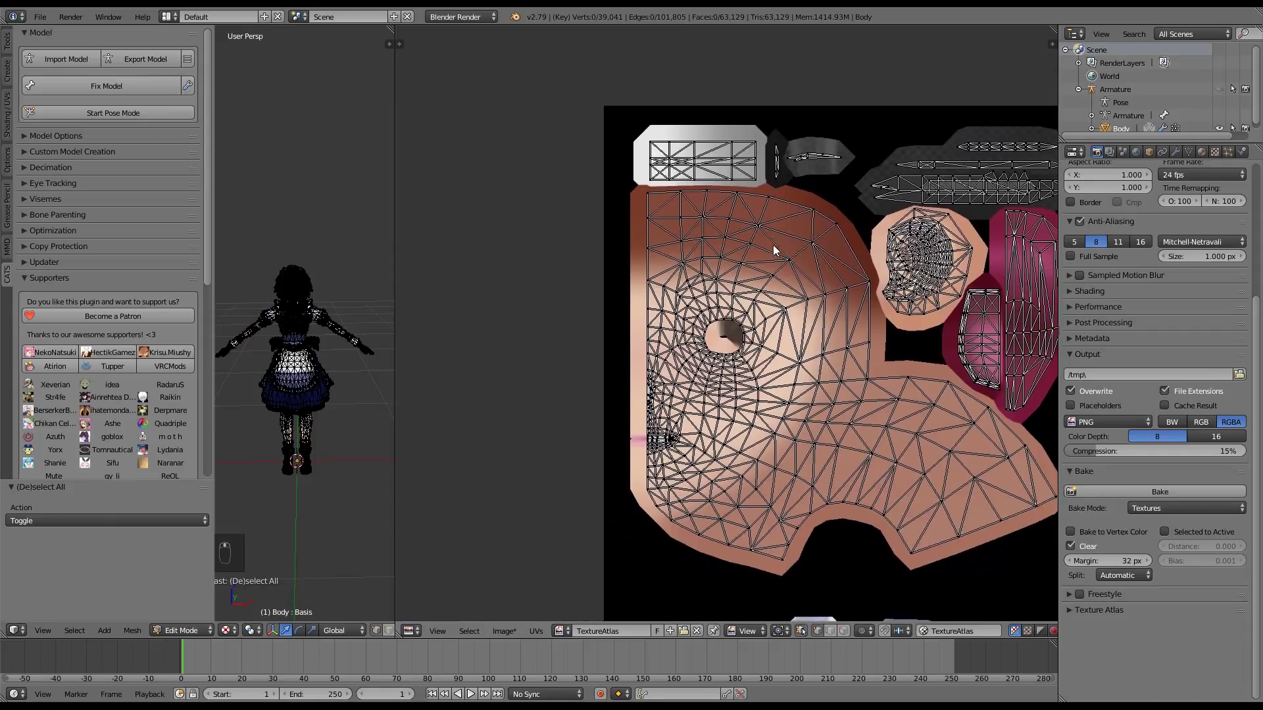
scroll(625, 231, up, 3)
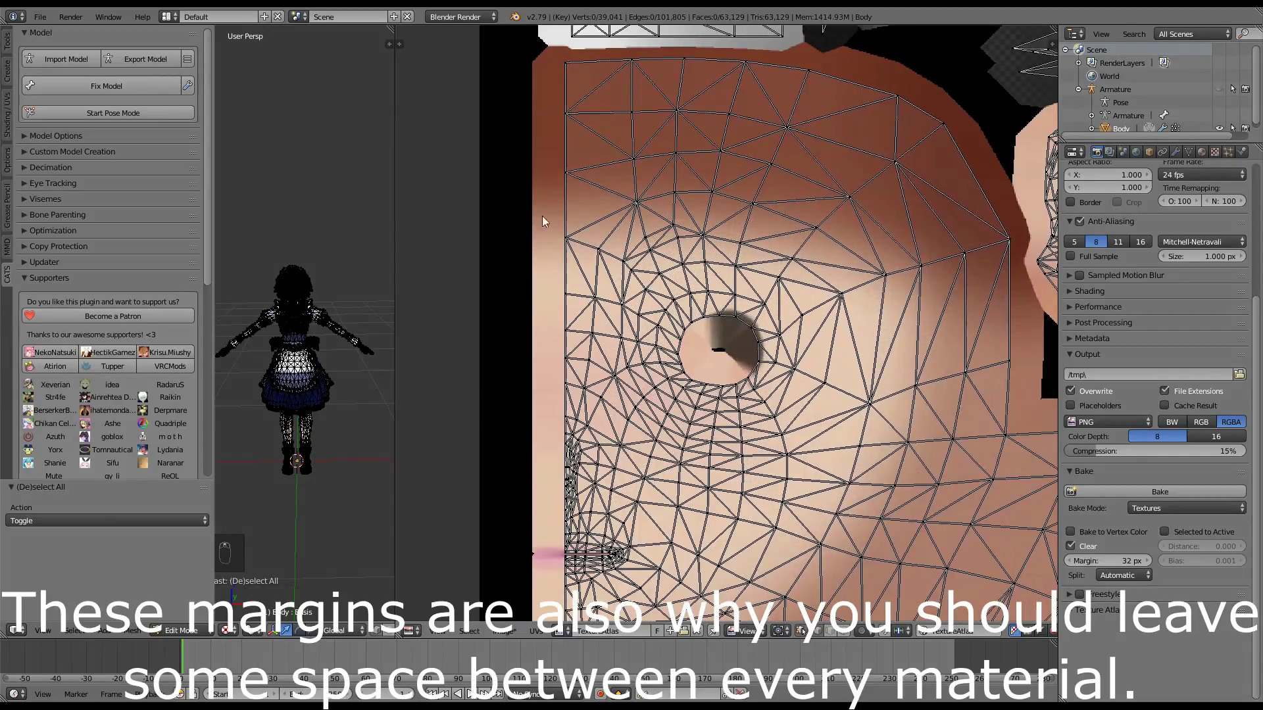
key(b)
drag(531, 140, 558, 431)
scroll(540, 332, down, 2)
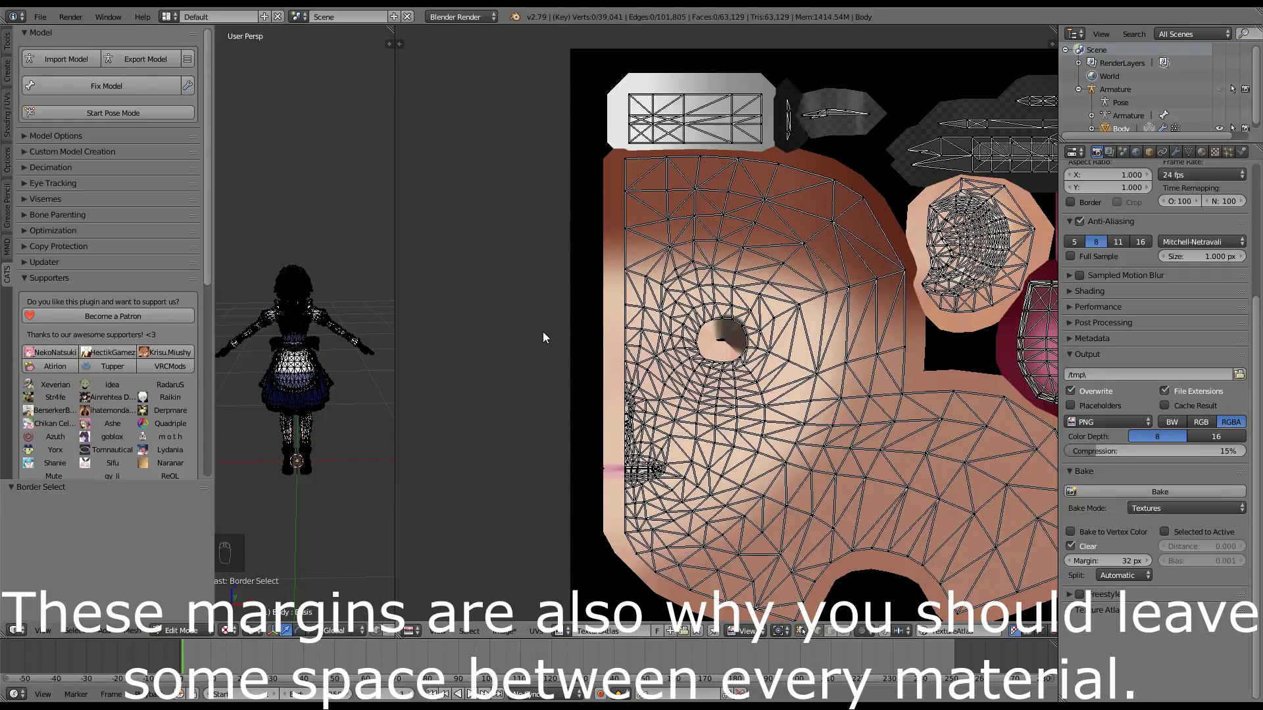
Step: Leave Edit Mode and inspect the character's face and head up close in the 3D view
key(Tab)
scroll(357, 207, up, 4)
scroll(344, 254, up, 8)
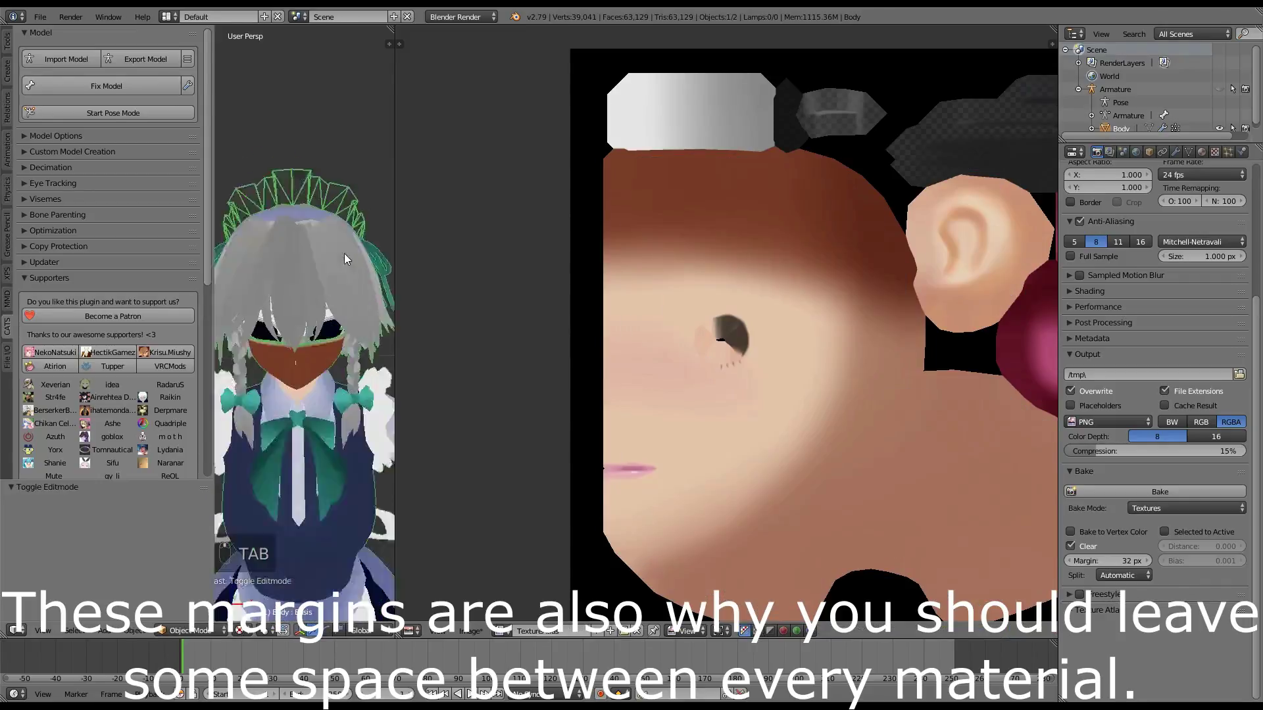
scroll(354, 256, down, 8)
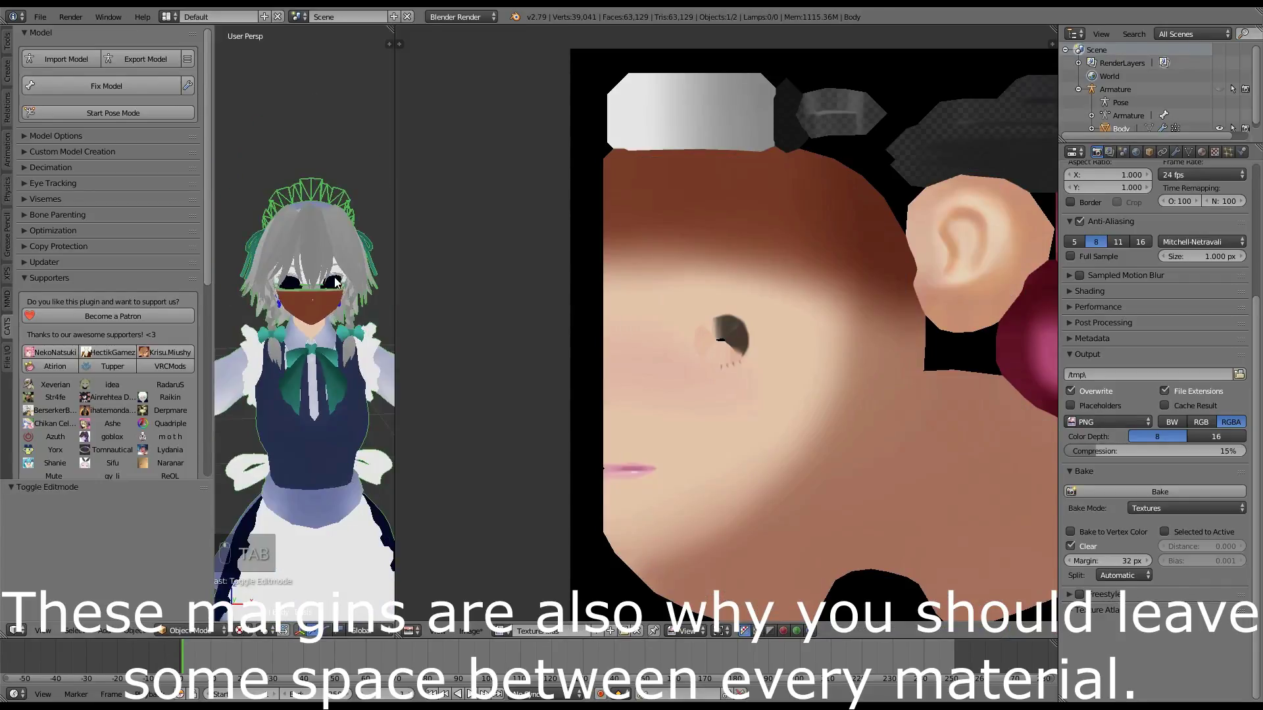
scroll(349, 300, up, 4)
scroll(348, 300, up, 5)
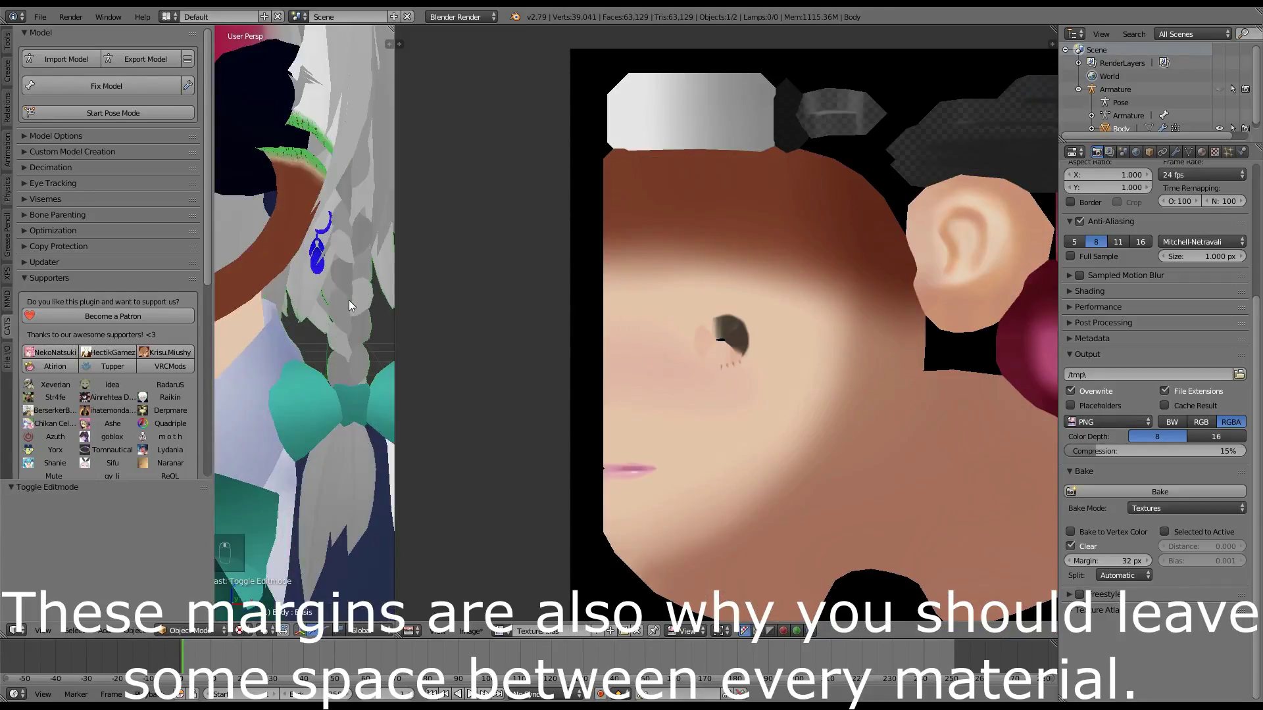
Step: Select the middle of the chin line in Edit Mode, search the commands for "mark", and clear the selection
key(Tab)
middle_drag(356, 291, 330, 320)
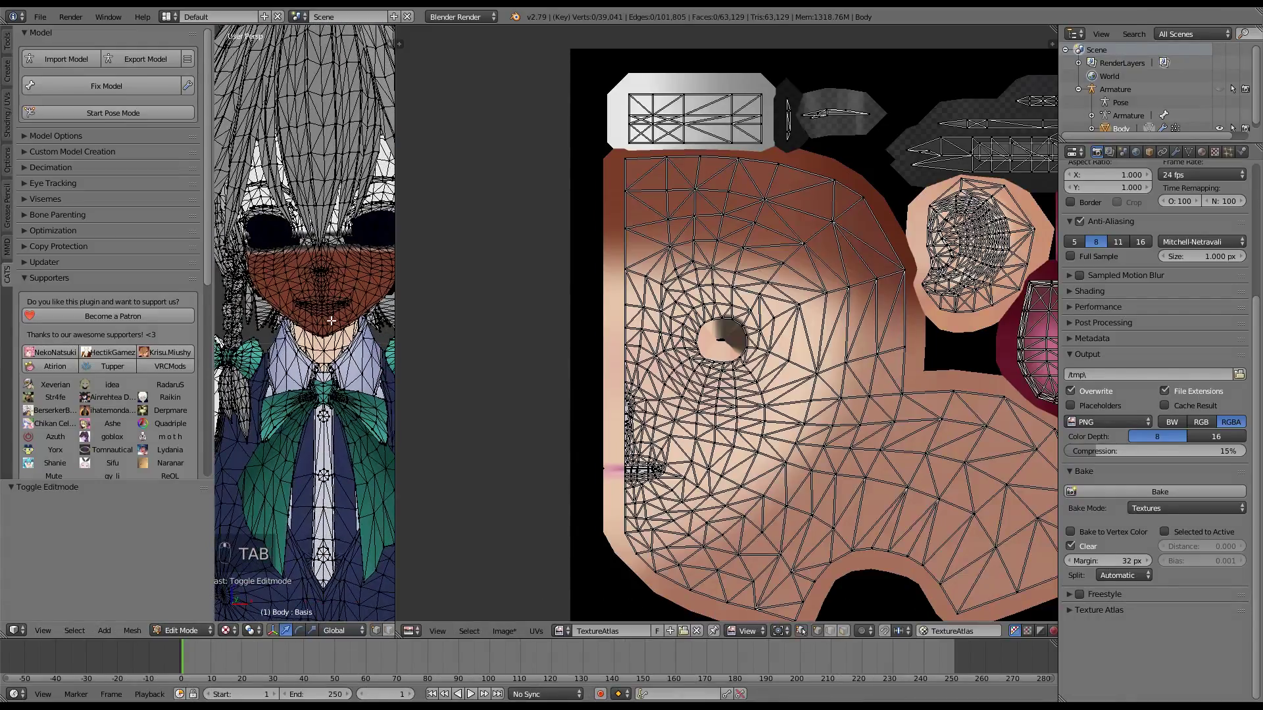
click(323, 332)
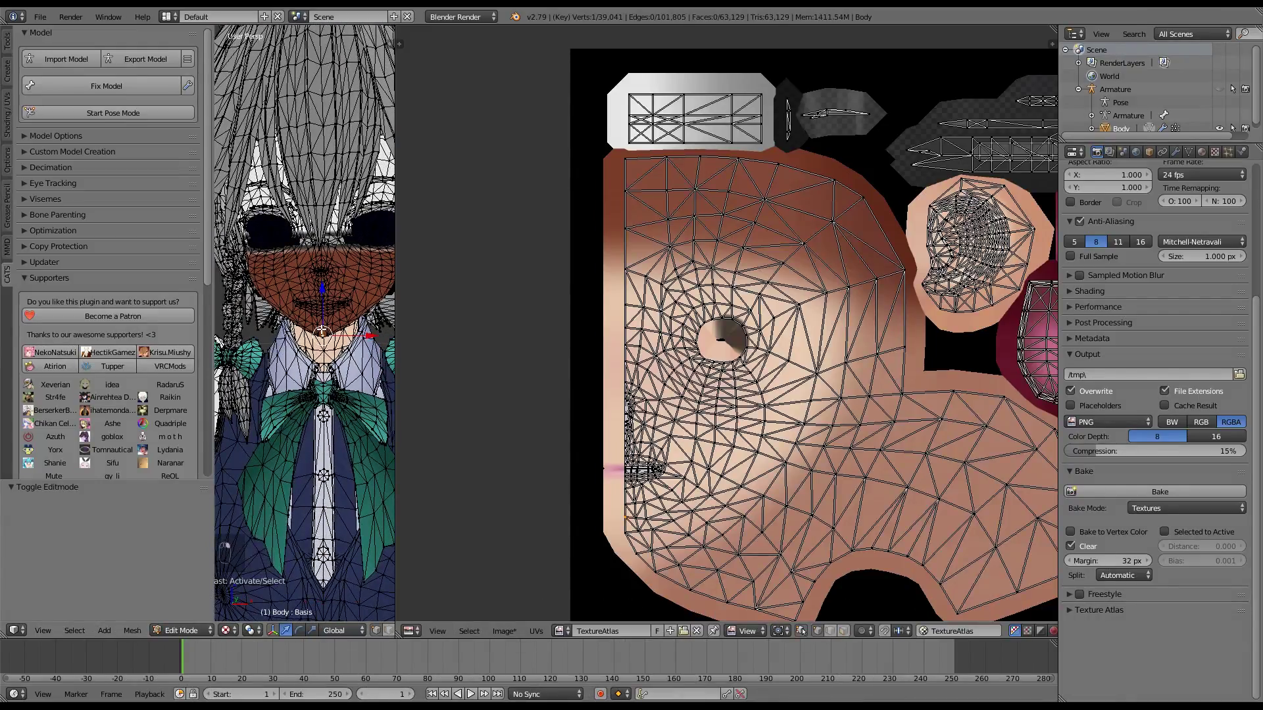
key(a)
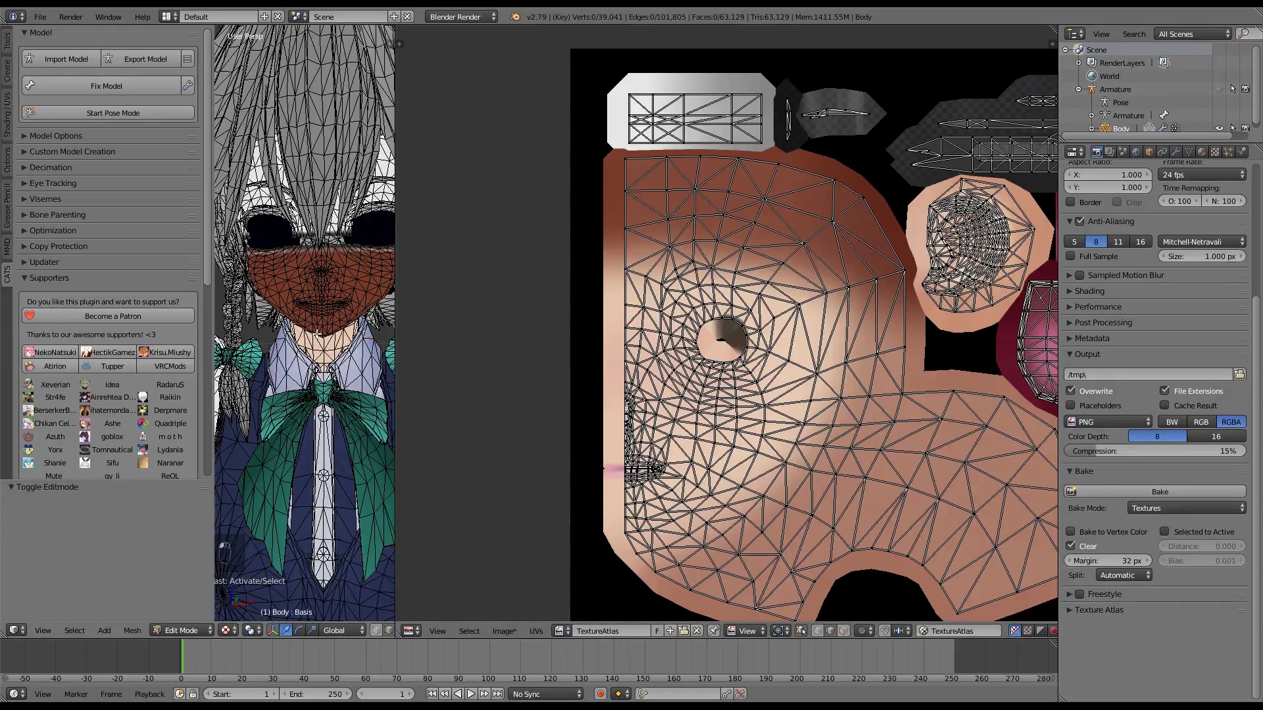
click(323, 332)
key(space)
text(mark)
key(Return)
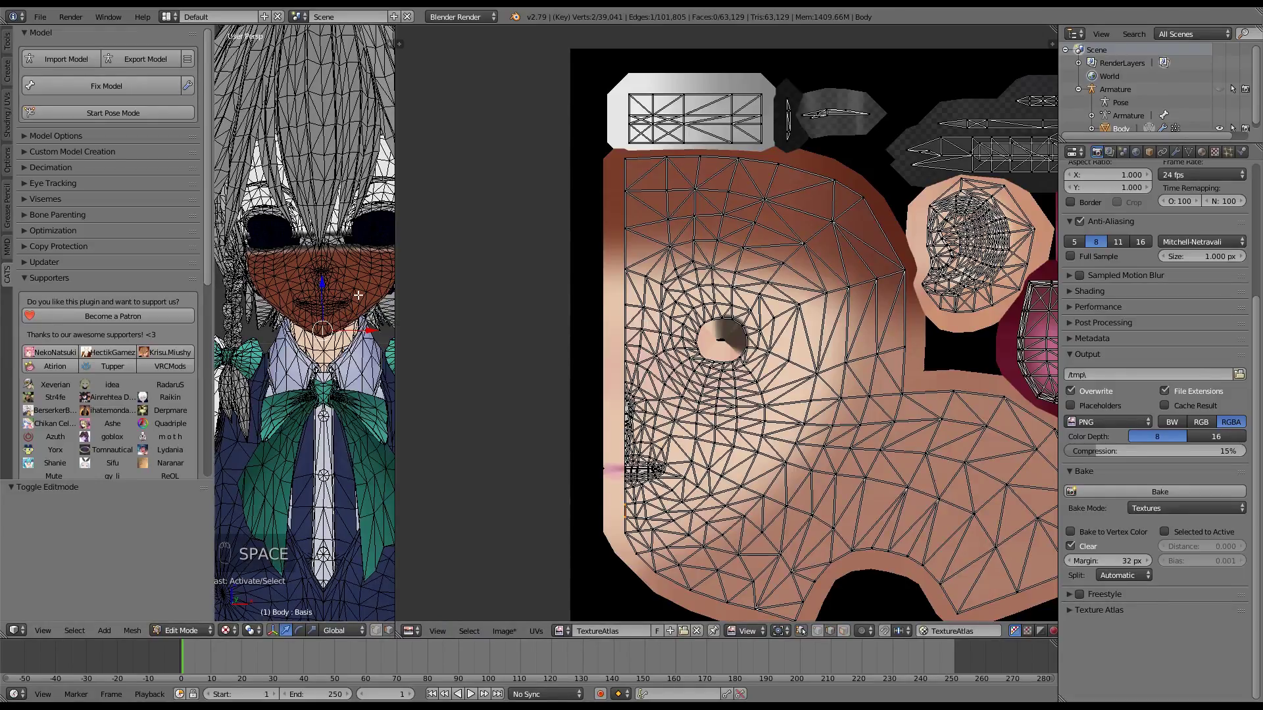
key(a)
key(a)
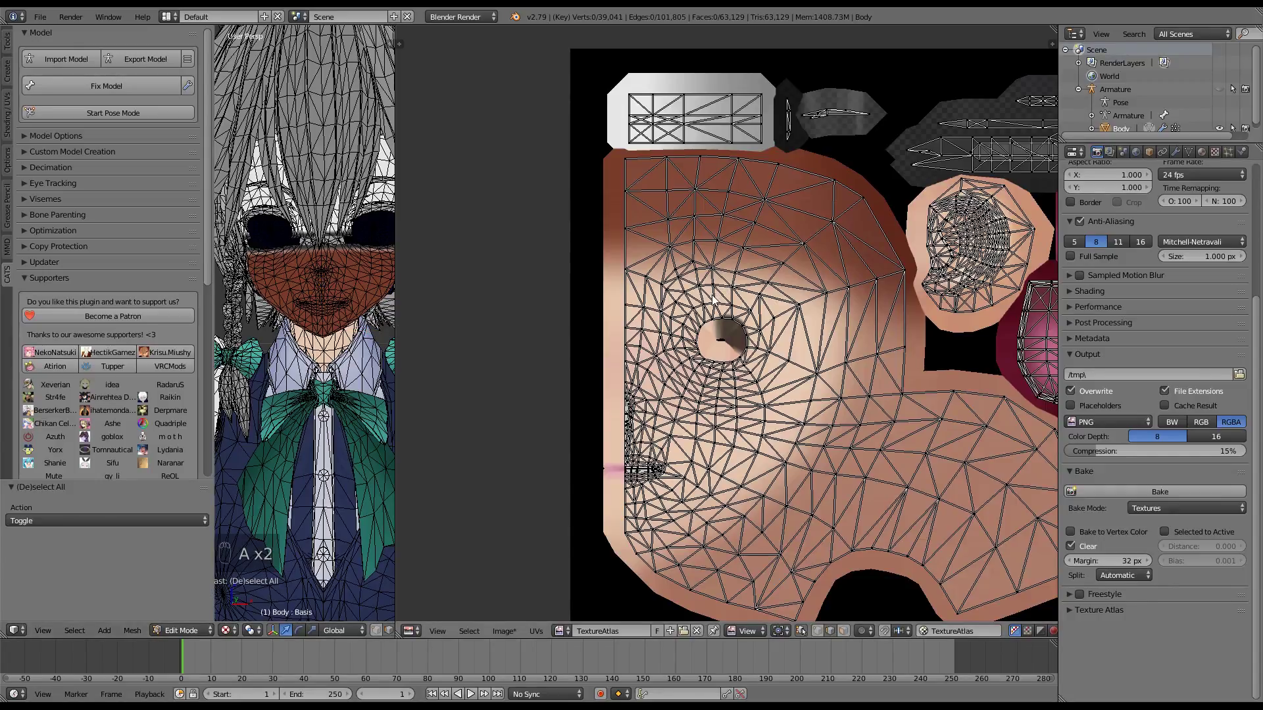
Step: Look over the whole atlas layout, checking the free space around the clothing, skin, belt and hair islands
scroll(684, 298, down, 1)
scroll(683, 296, down, 2)
middle_drag(839, 339, 650, 322)
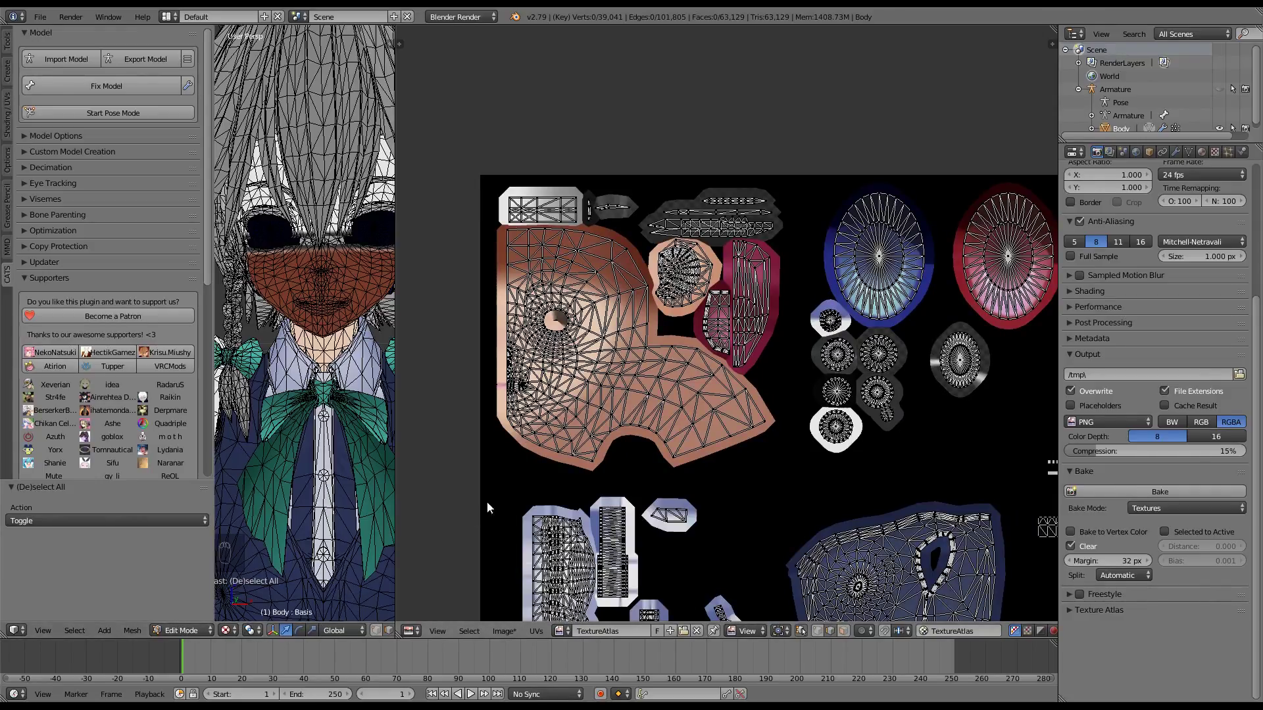
scroll(367, 333, down, 9)
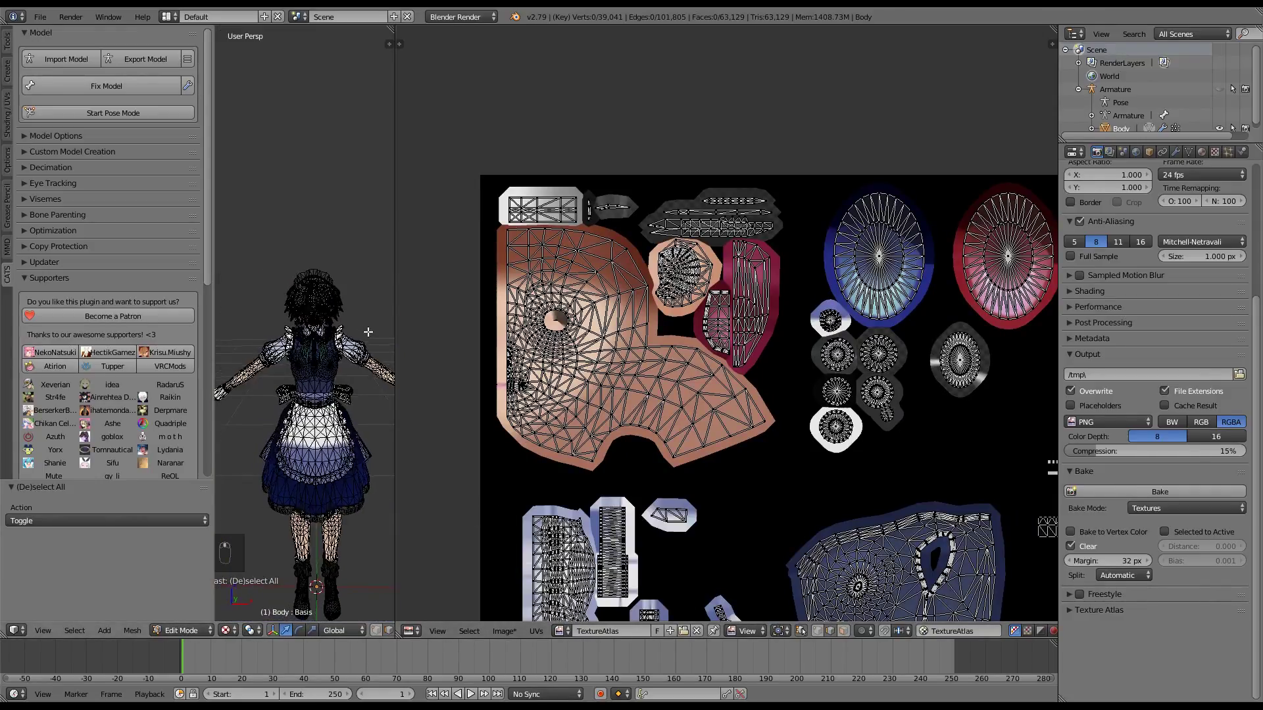
shift+middle_drag(351, 329, 220, 308)
scroll(696, 284, down, 3)
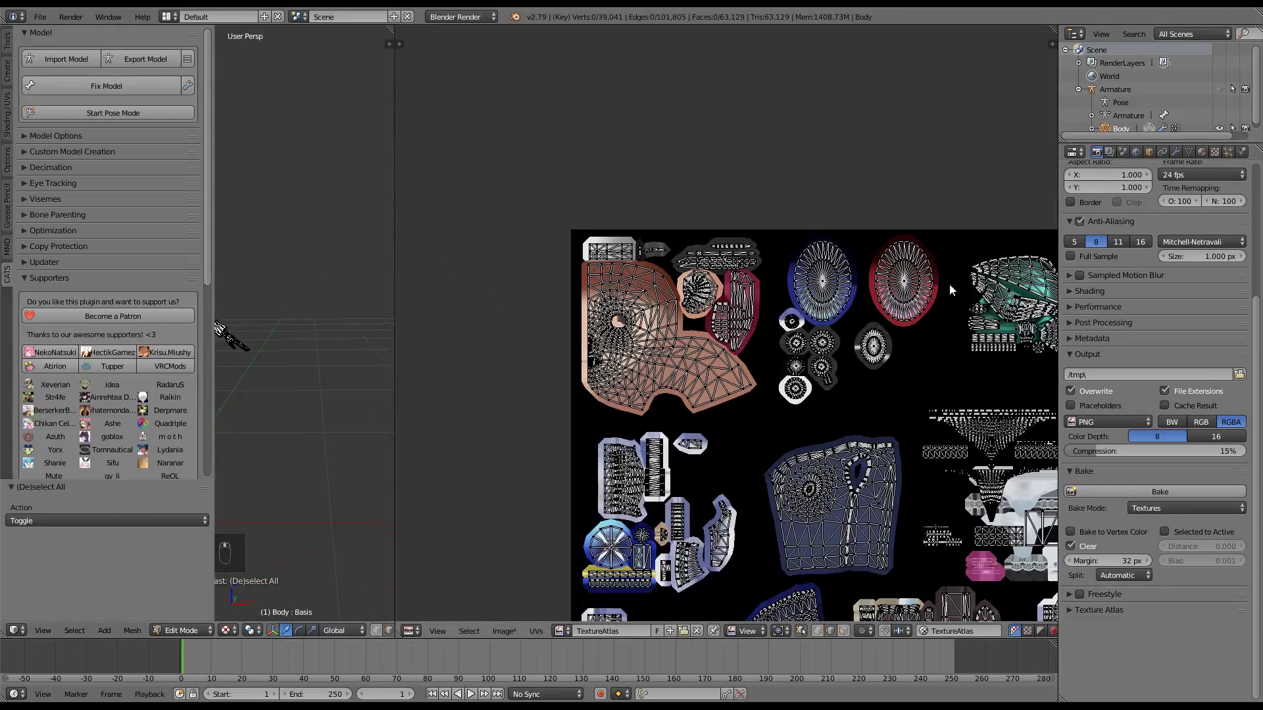
scroll(784, 274, up, 3)
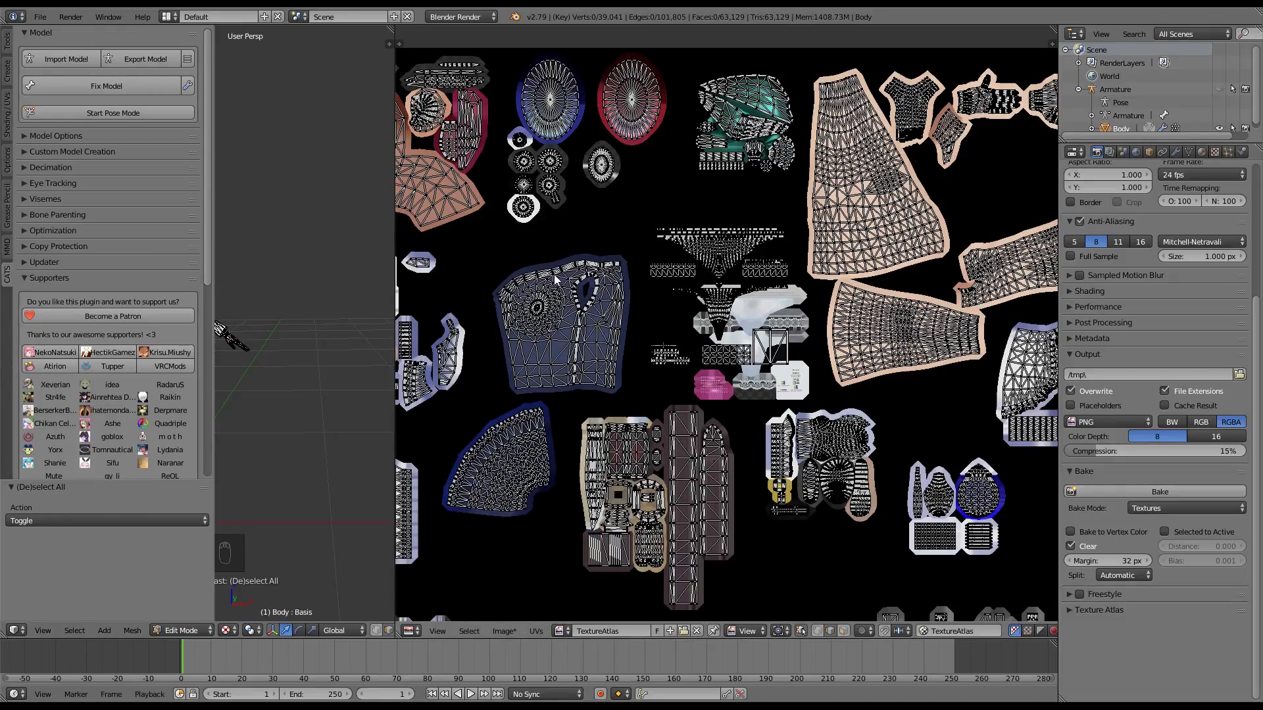
middle_drag(662, 304, 672, 106)
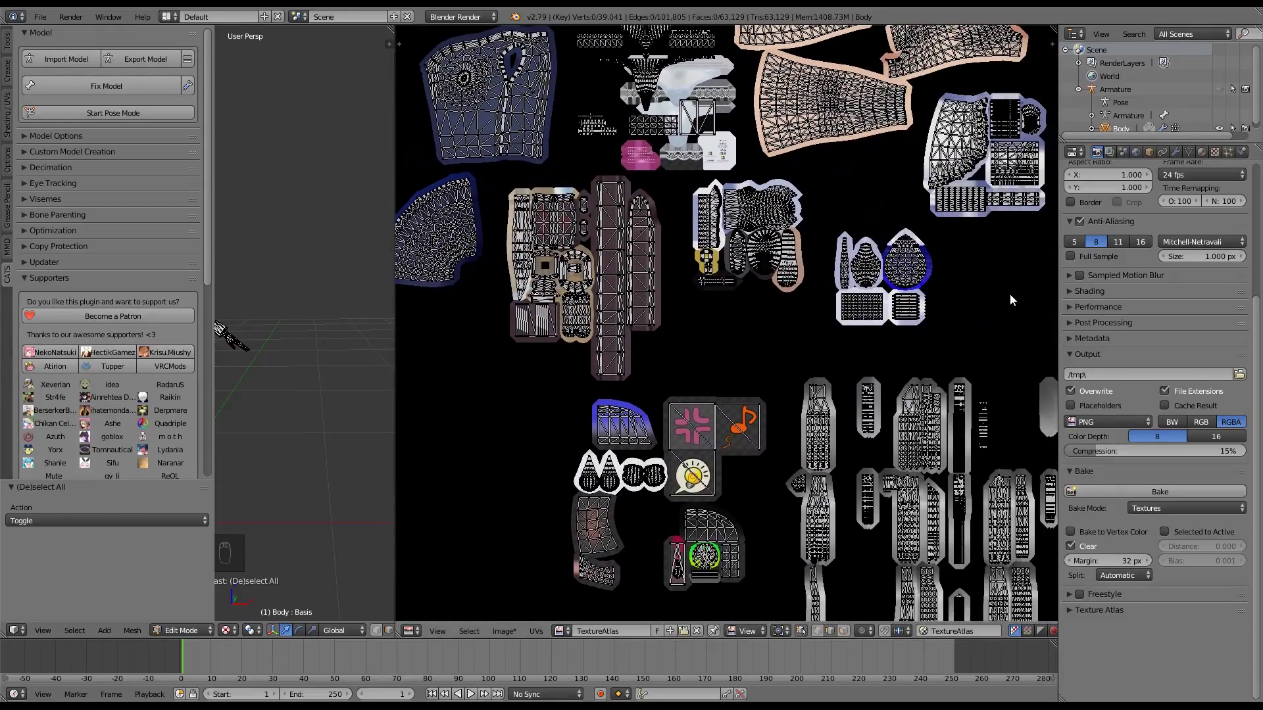
middle_drag(872, 184, 921, 359)
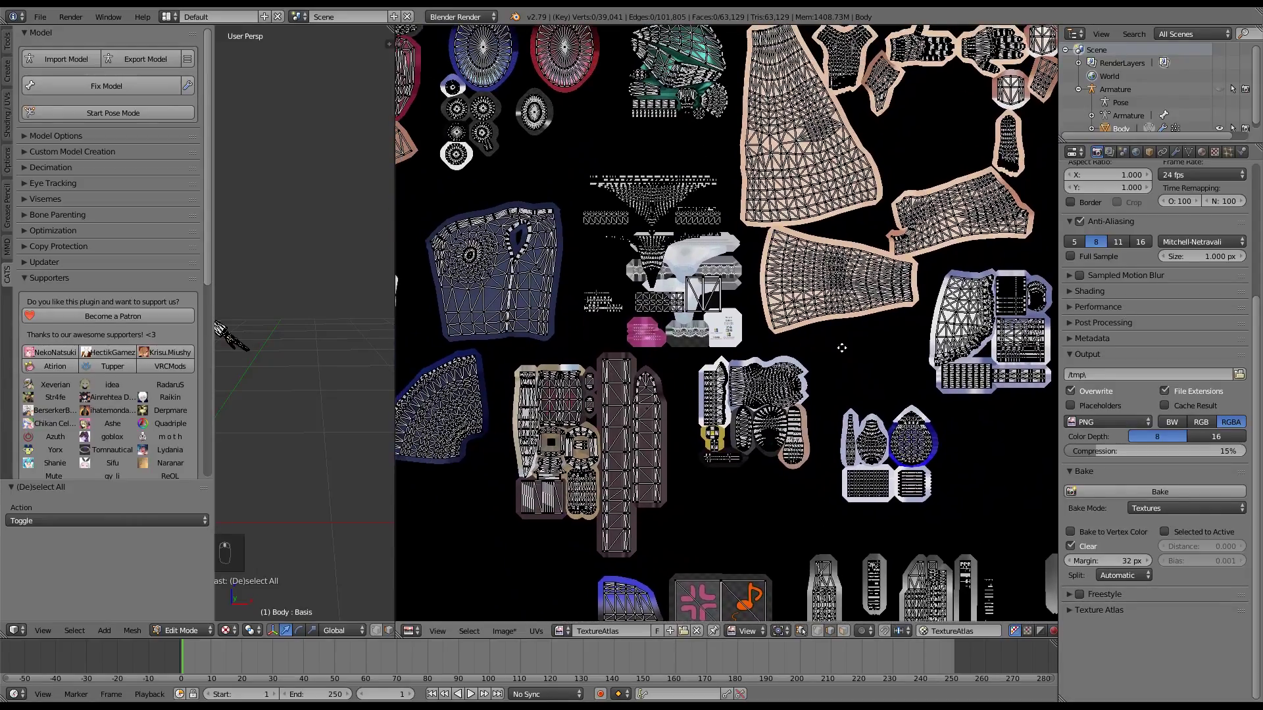
middle_drag(838, 349, 993, 302)
Step: Inspect the baked belt and buckle textures without the UV overlay, and return to Edit Mode
key(Tab)
scroll(729, 317, up, 6)
scroll(771, 305, down, 2)
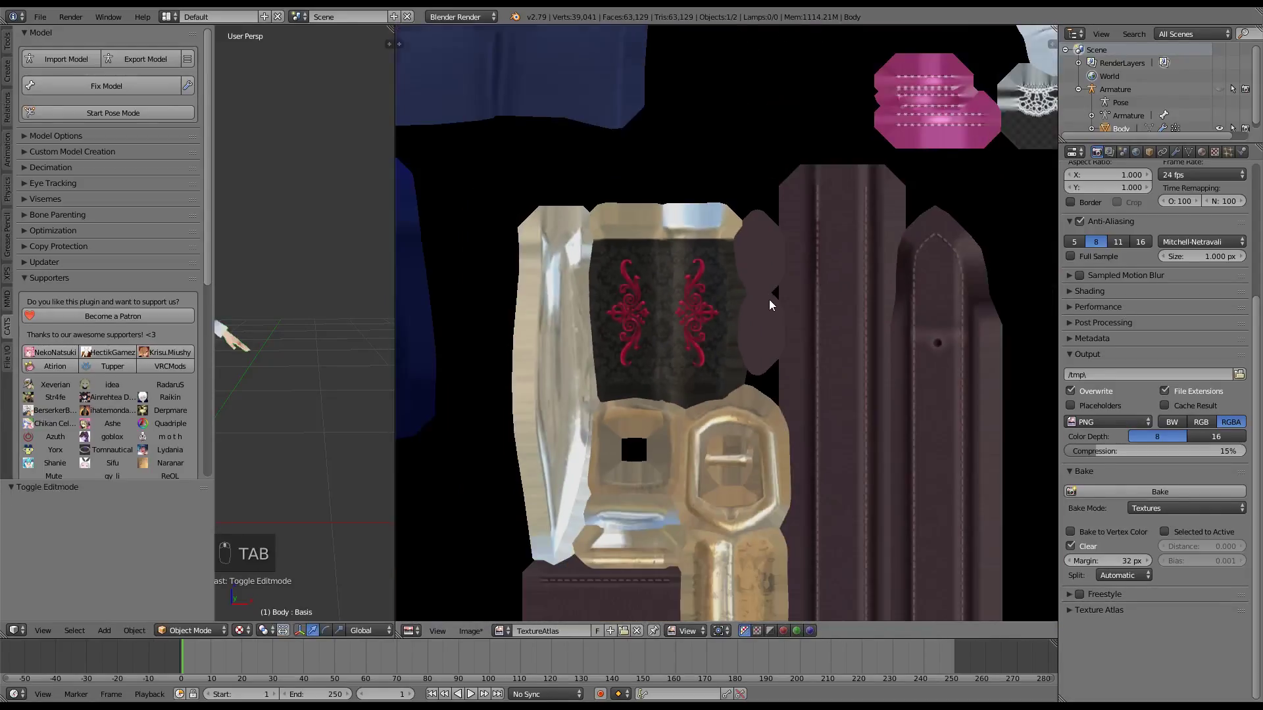
key(Tab)
scroll(742, 285, down, 4)
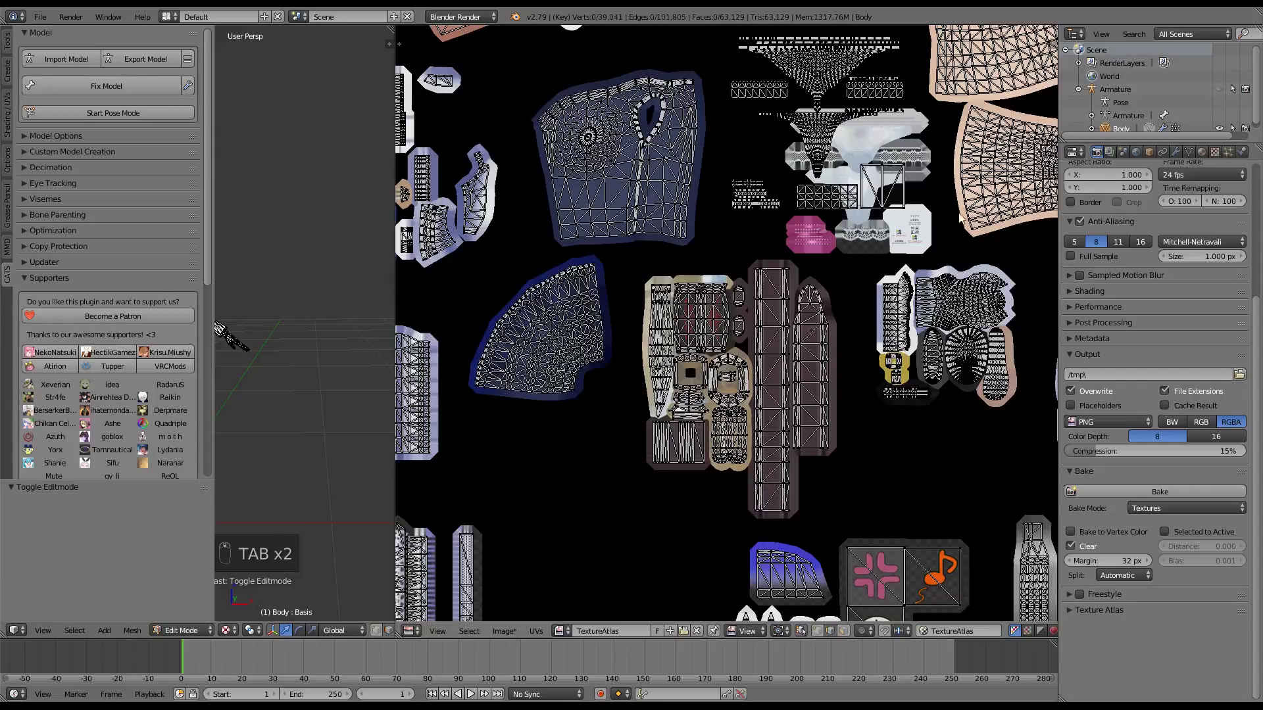
Step: Bake the textures again into the TextureAtlas image in Textures mode with a 32 px margin
click(1201, 152)
scroll(1111, 241, up, 2)
click(1097, 152)
click(1160, 492)
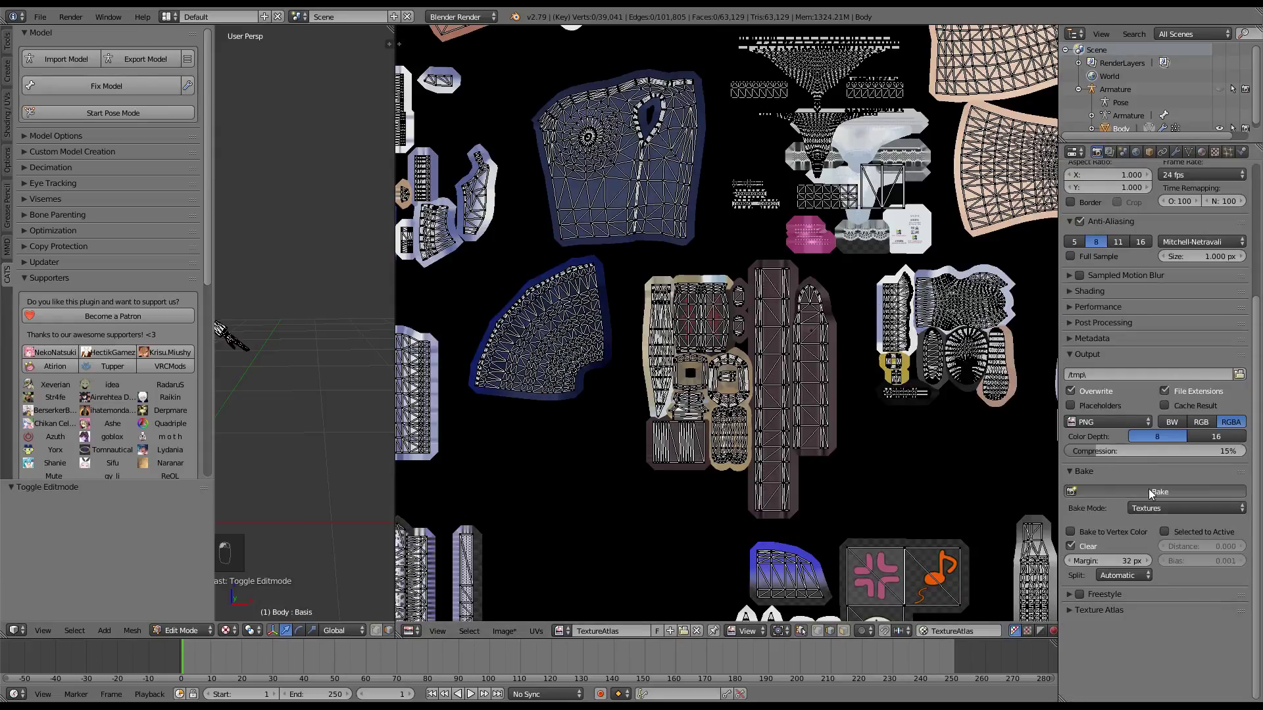
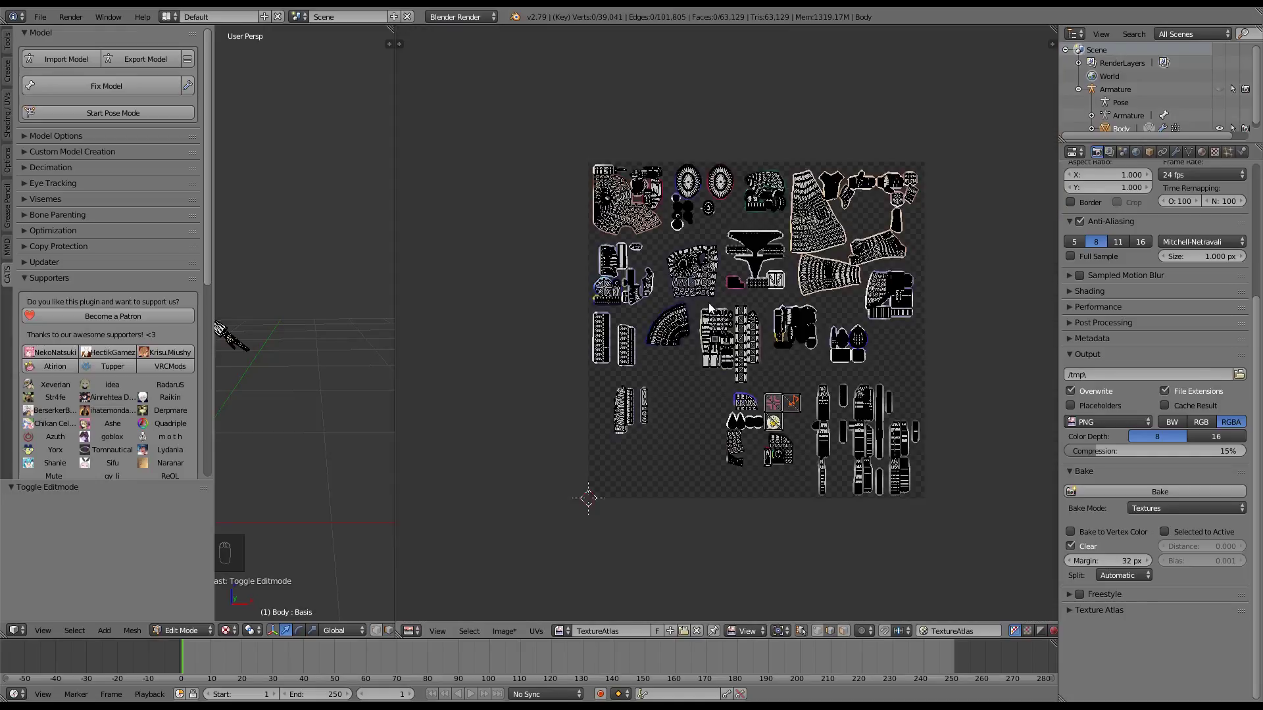
scroll(736, 174, up, 8)
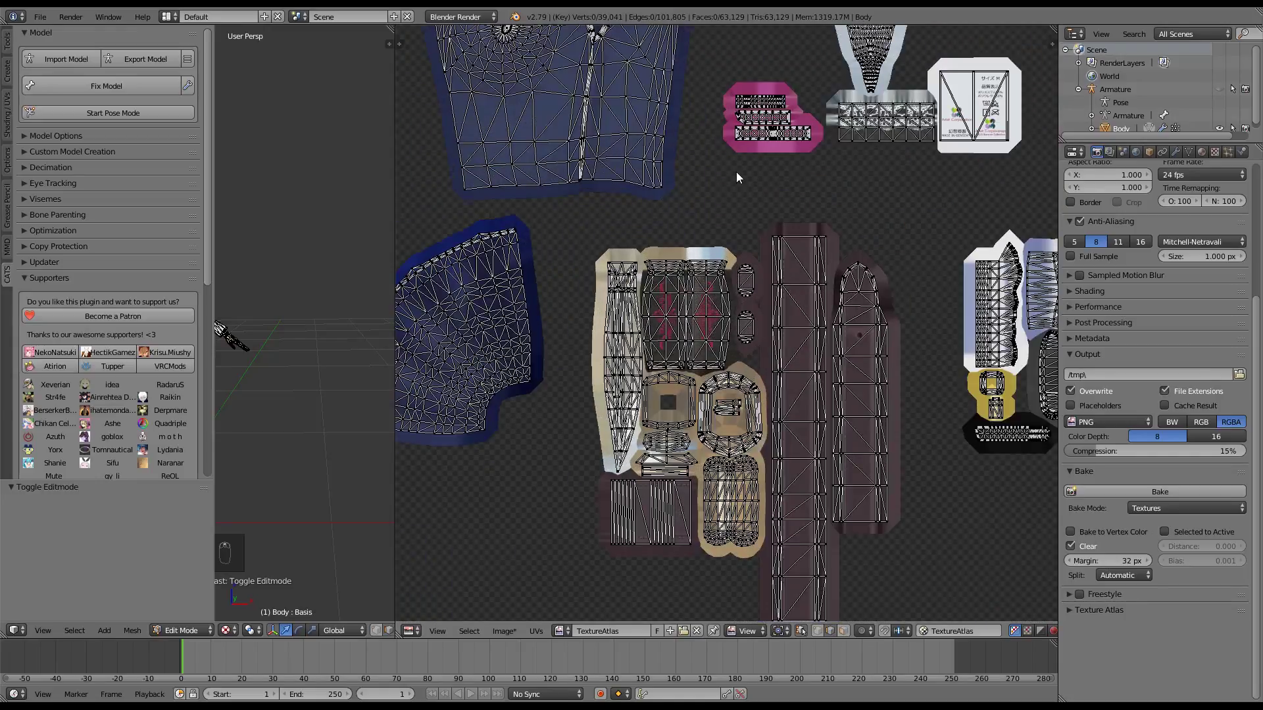
Step: Save the current project over the existing SakuyaNonAtlased.blend file
middle_drag(756, 257, 837, 486)
key(Tab)
key(Tab)
middle_drag(726, 223, 823, 267)
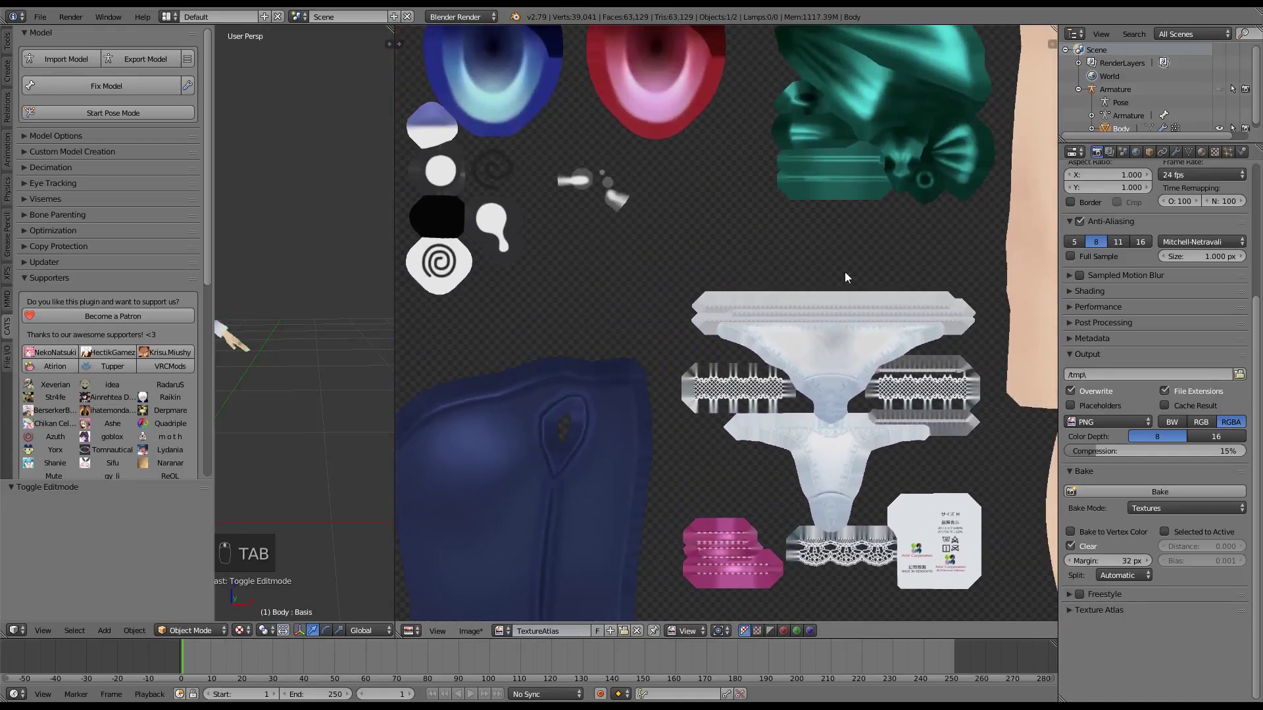
scroll(839, 269, down, 3)
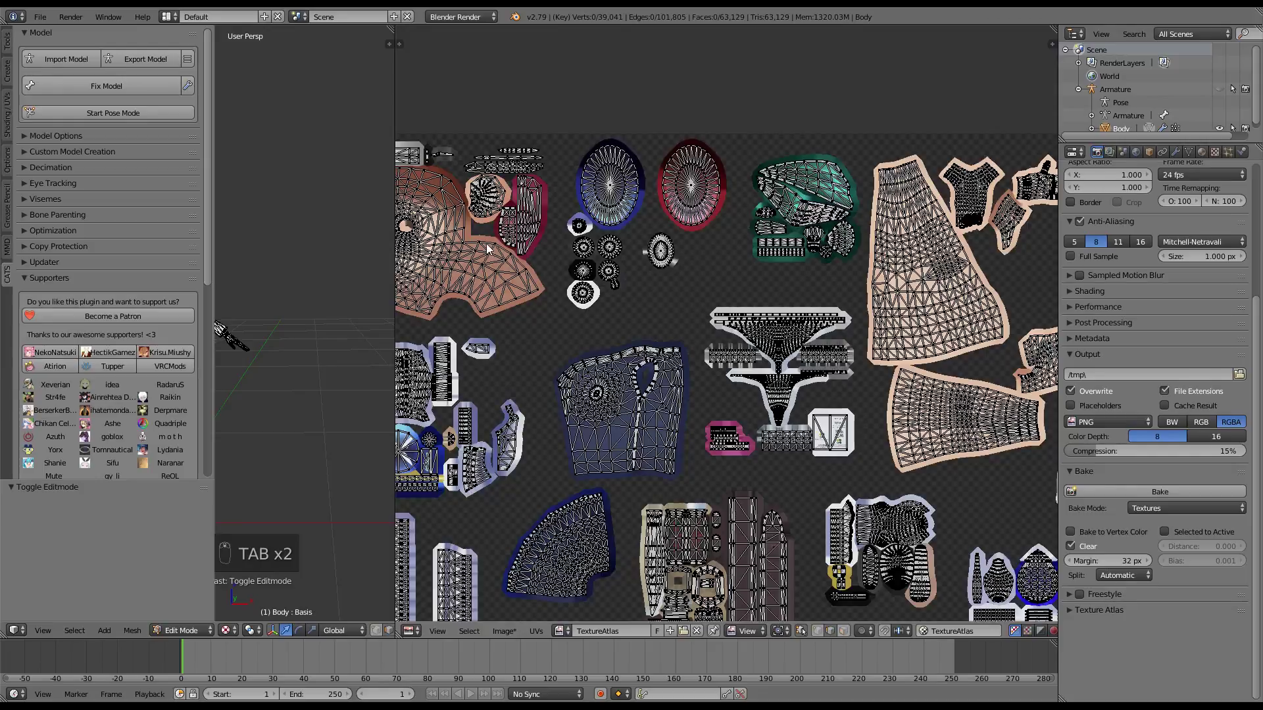
key(ctrl+s)
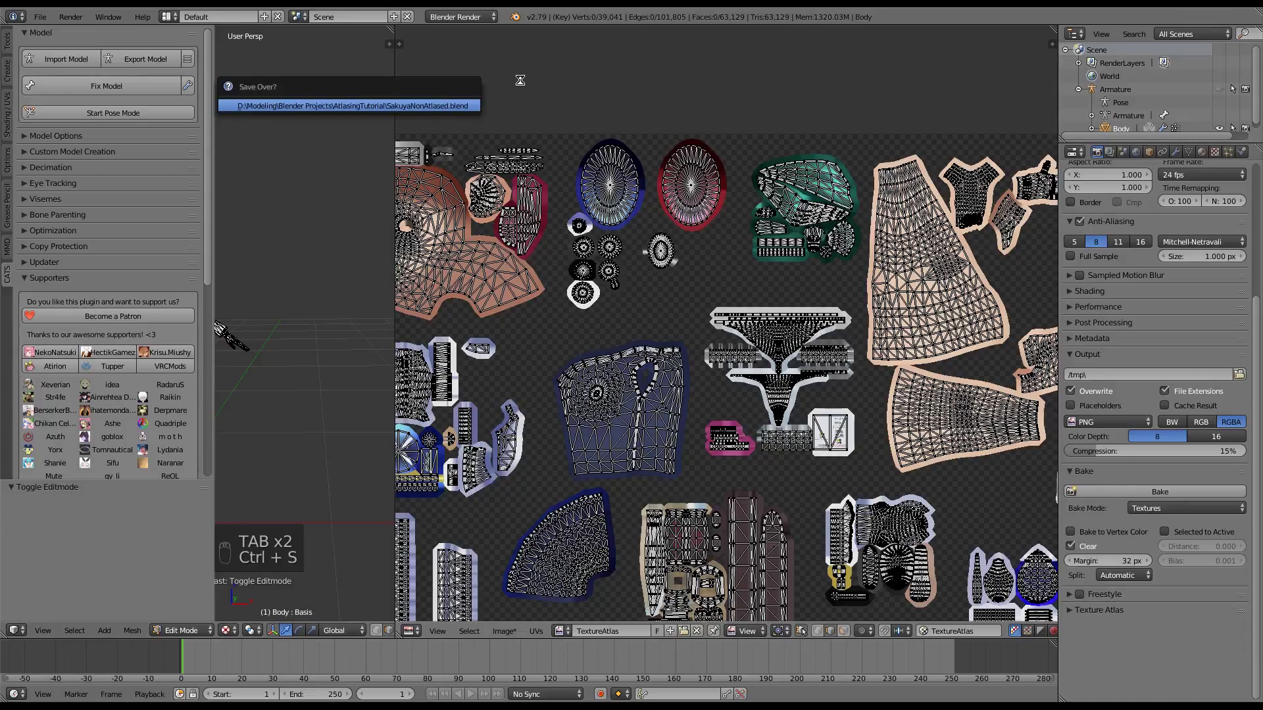
key(Return)
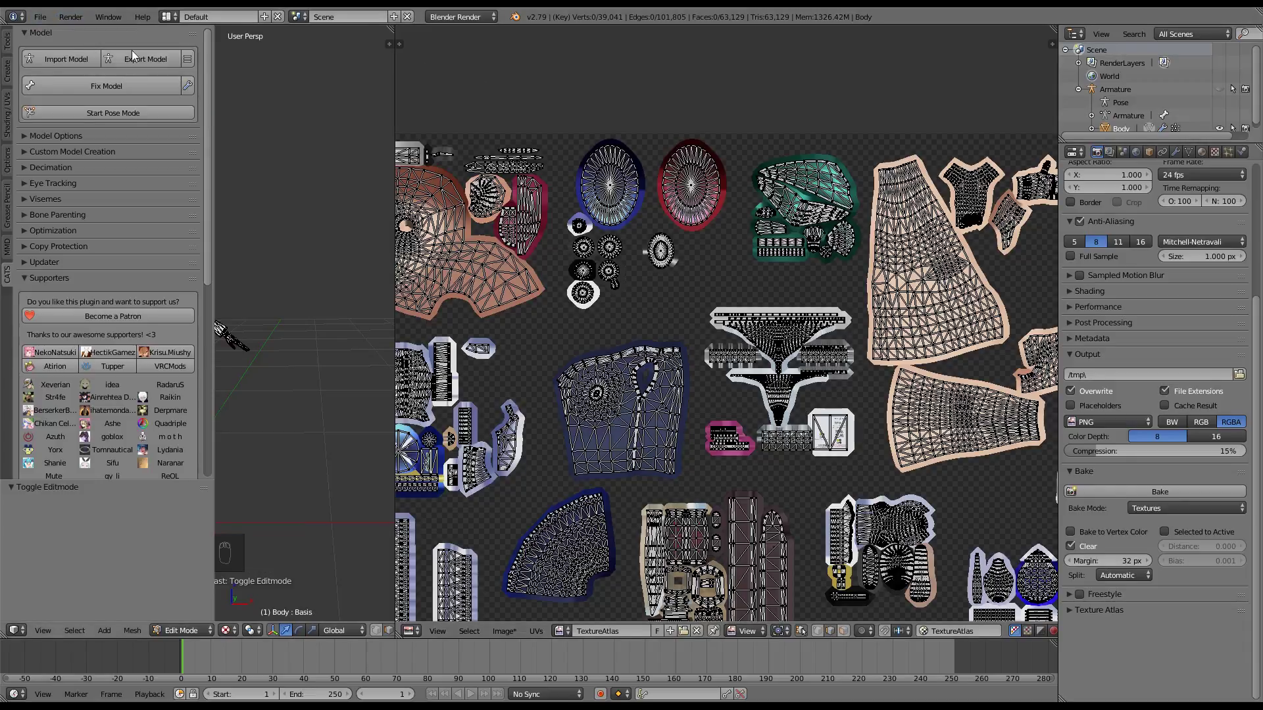
Step: Save a copy of the project as SakuyaPreMaterialDeletion.blend in the AtlasingTutorial folder
middle_drag(630, 271, 757, 266)
middle_drag(937, 273, 581, 294)
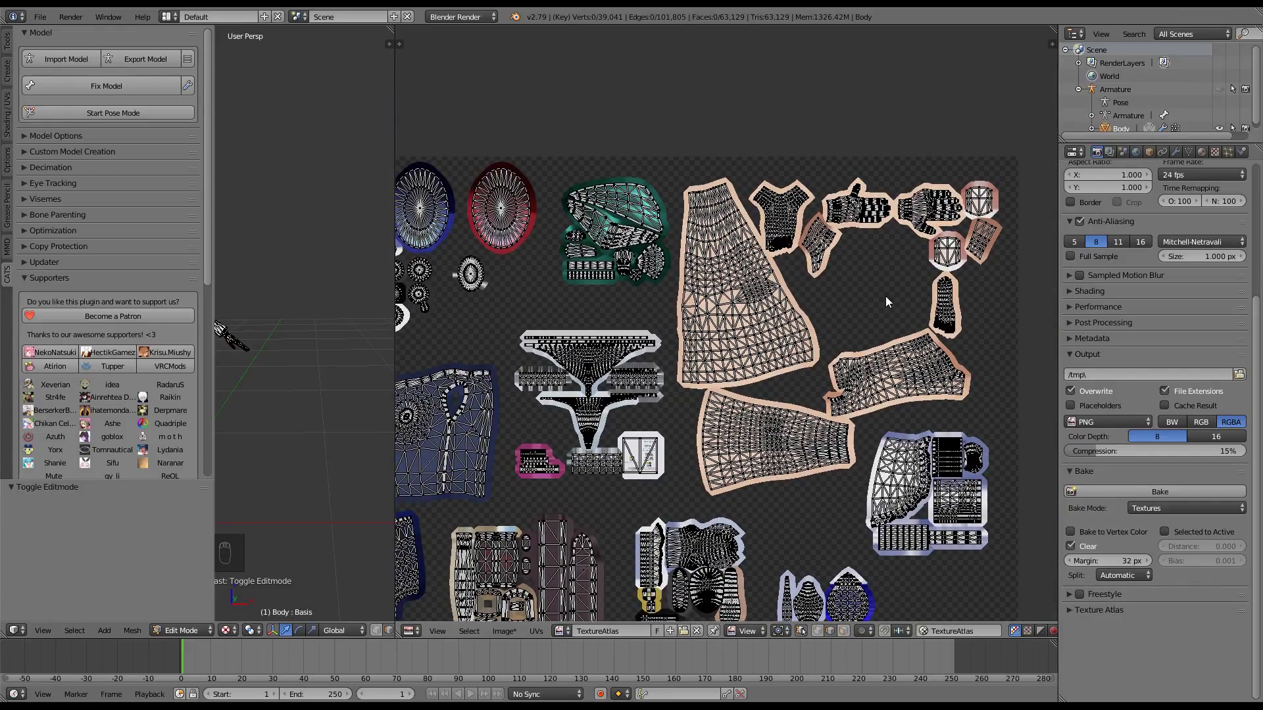
middle_drag(596, 311, 941, 182)
middle_drag(847, 207, 510, 290)
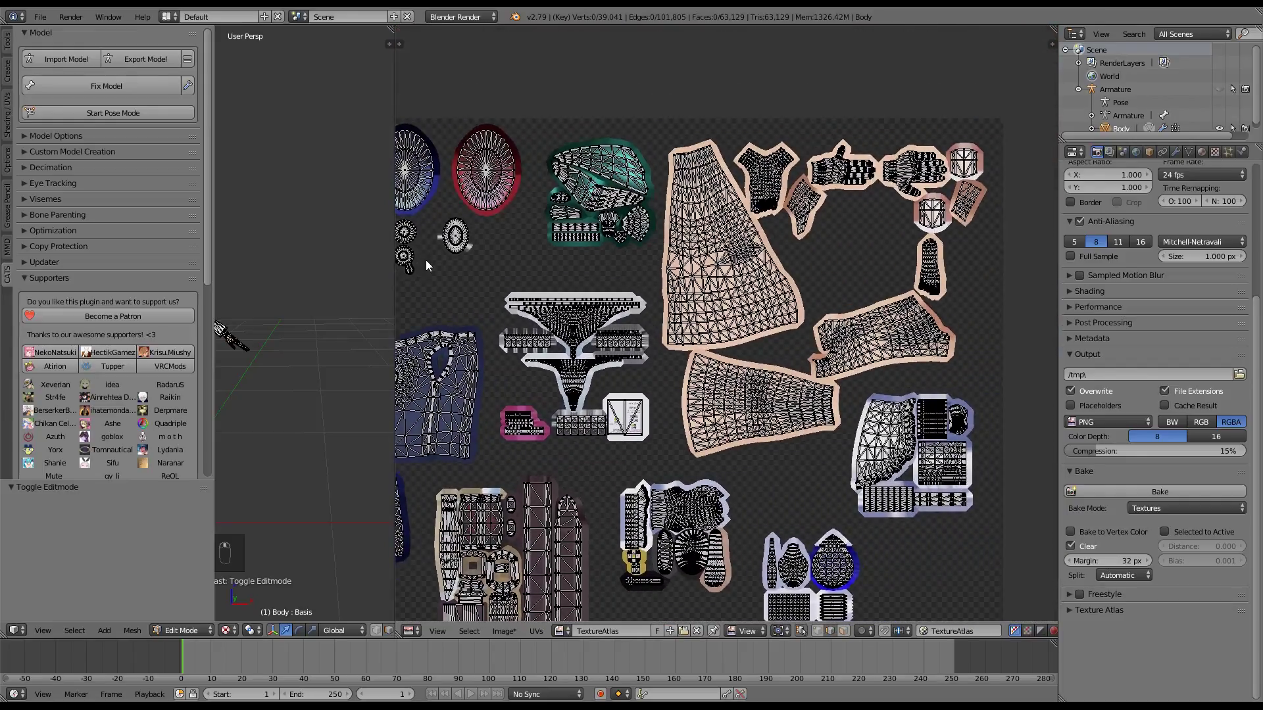
click(38, 17)
click(89, 141)
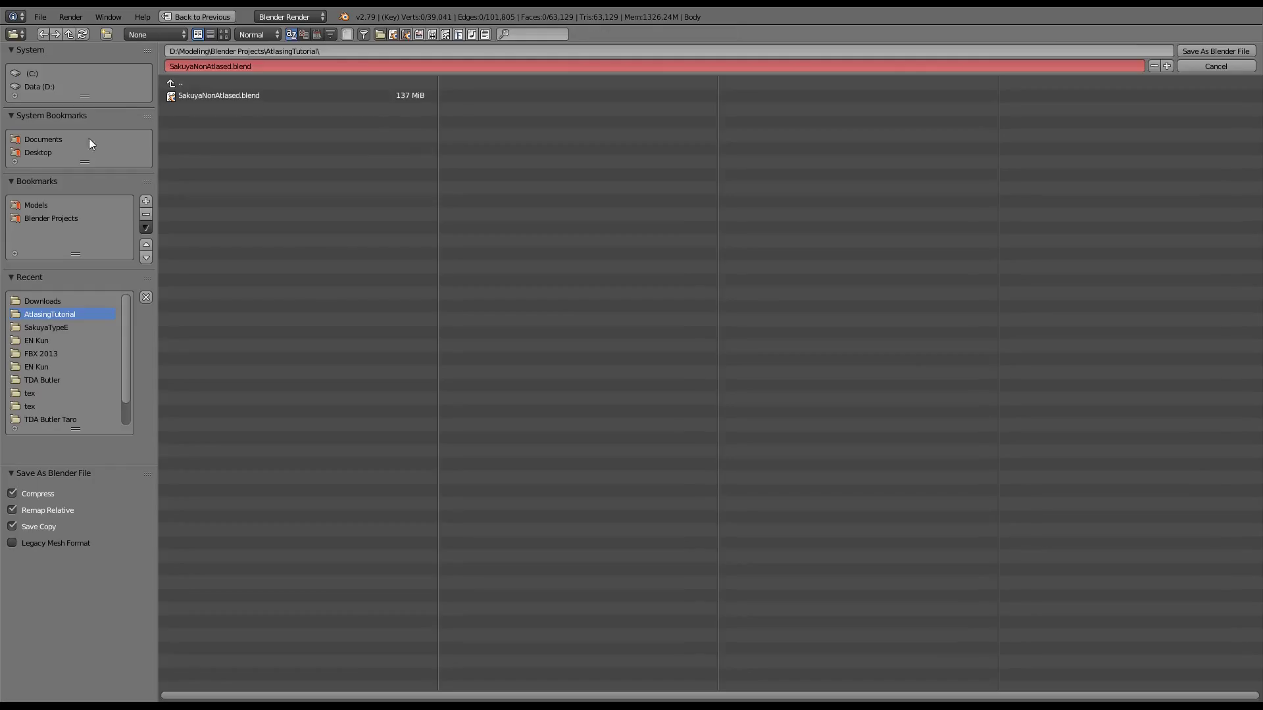
click(222, 67)
drag(197, 68, 236, 65)
key(Delete)
text(PreMaterialDeletion)
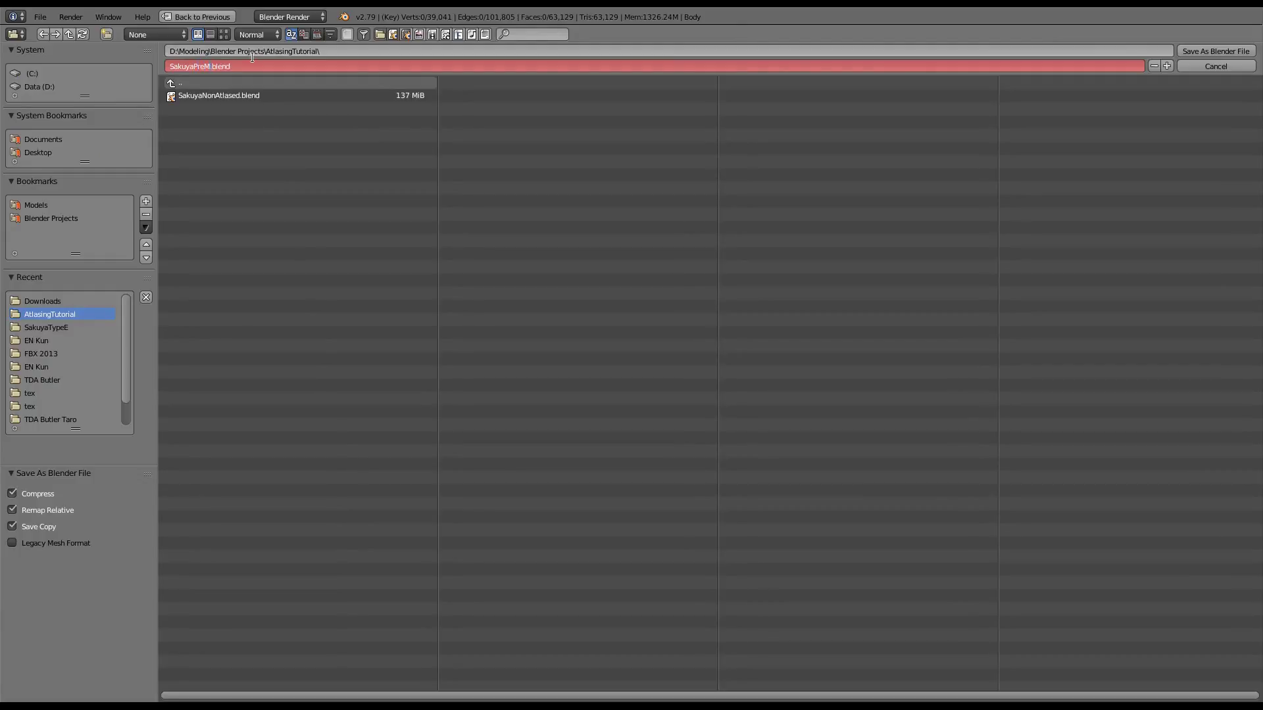
click(401, 204)
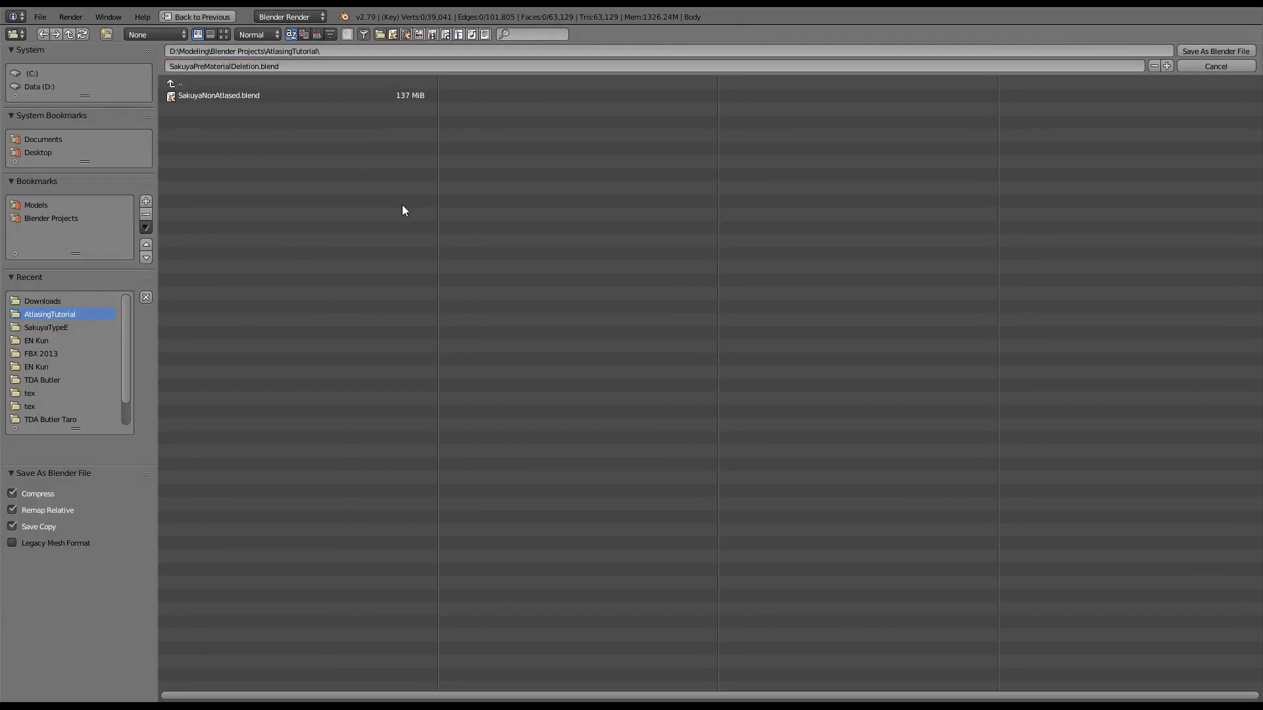
click(1190, 51)
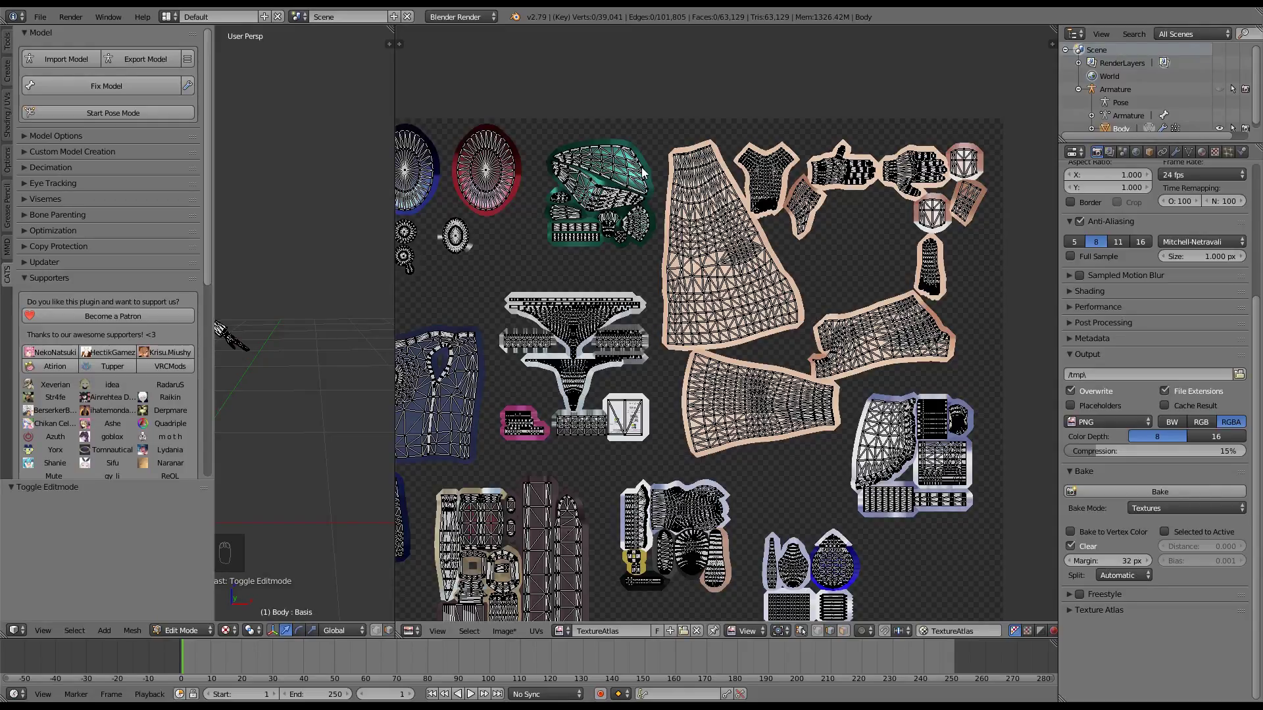
Step: Save the baked TextureAtlas image as SakuyaAtlas.png in the AtlasingTutorial folder
middle_drag(563, 263, 637, 179)
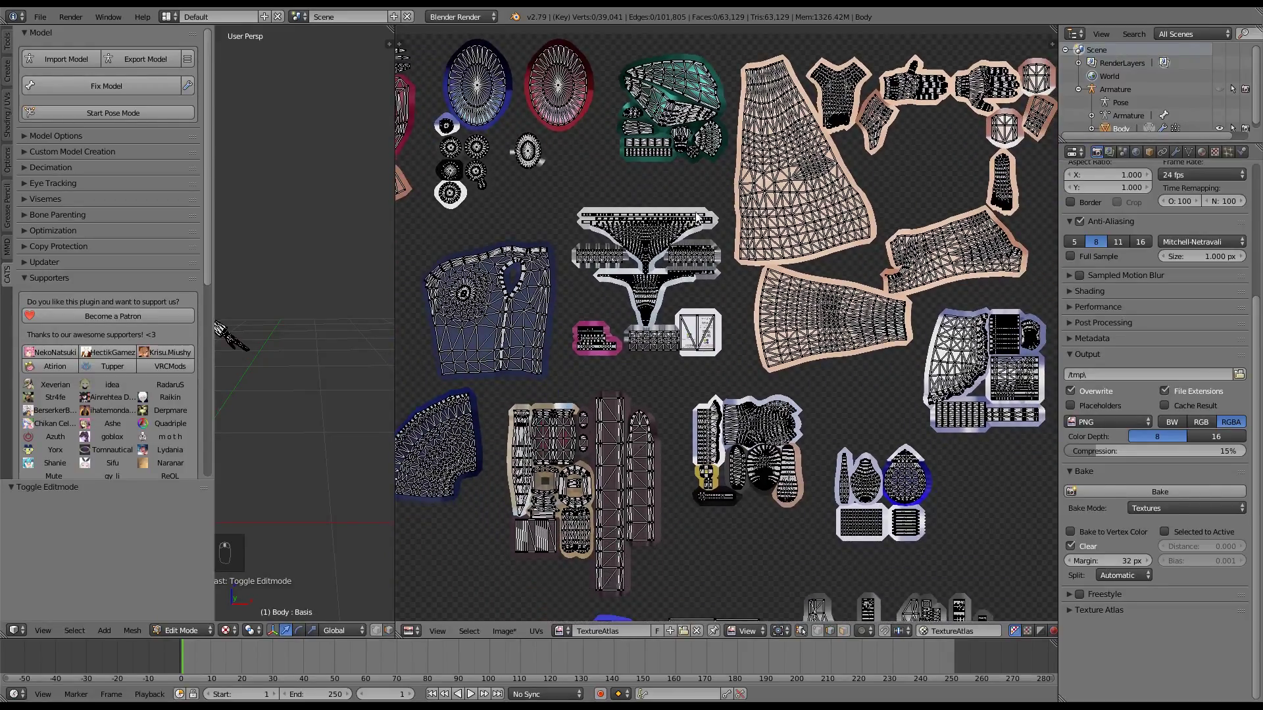
scroll(720, 237, down, 5)
scroll(733, 293, up, 5)
click(504, 632)
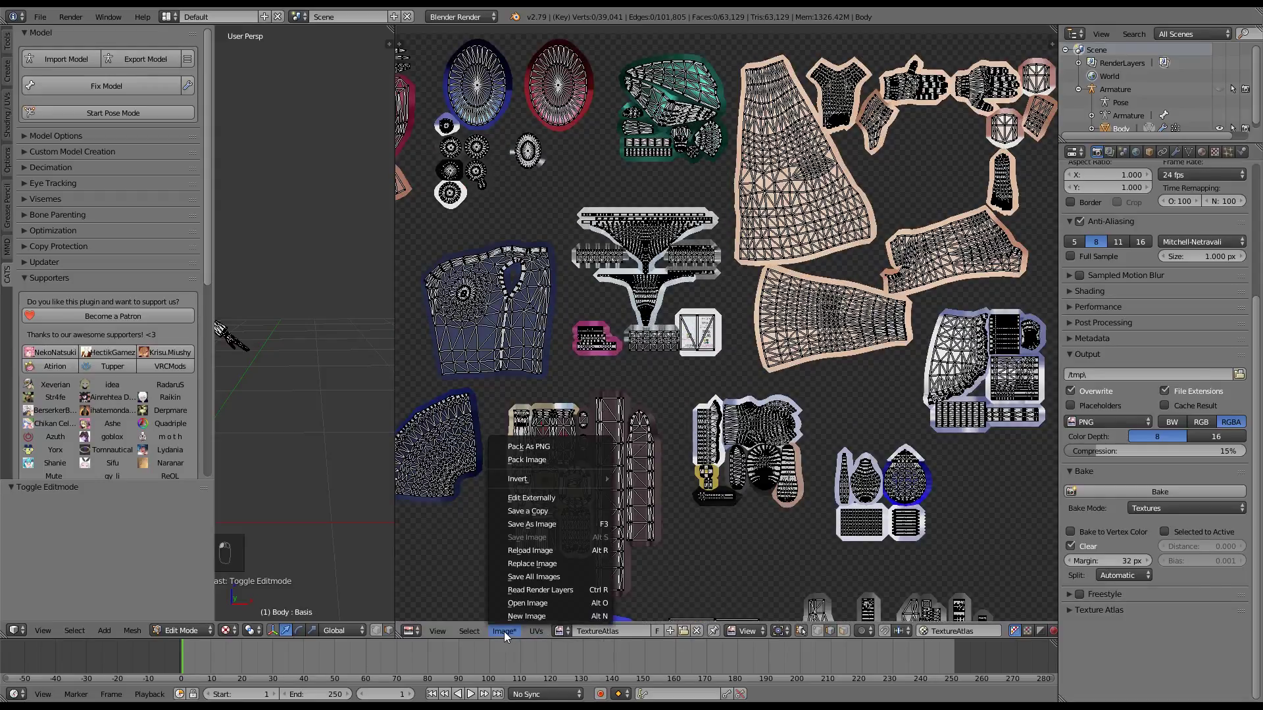
click(561, 520)
click(254, 69)
text(Sa)
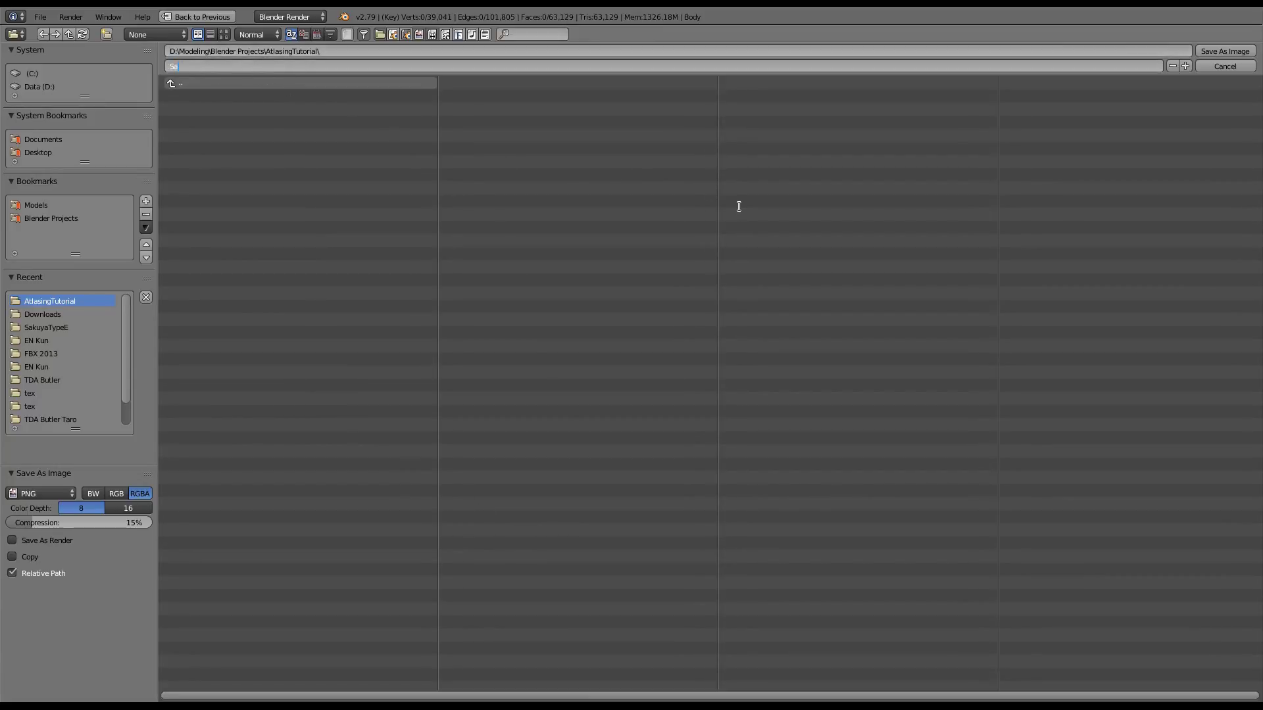
text(kuyaAtlas.png)
key(Return)
click(1221, 53)
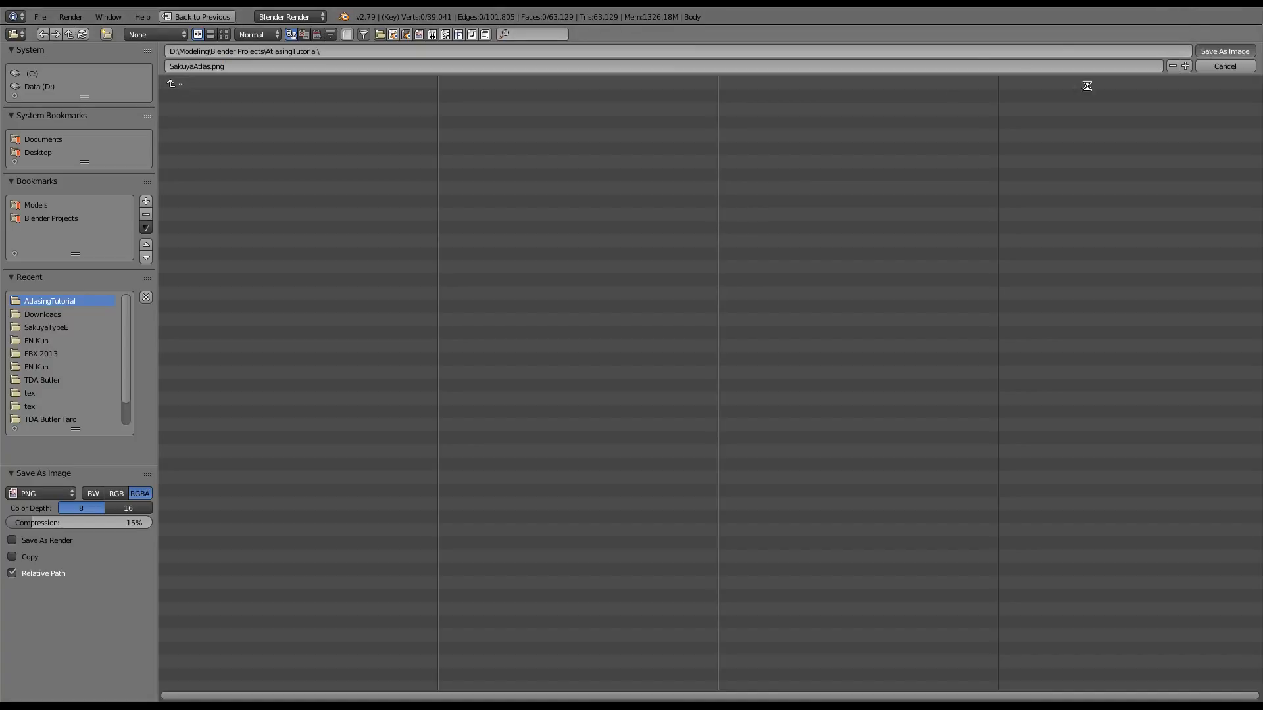
Step: Switch the Body mesh to Object Mode and merge the image editor area into the 3D view
scroll(643, 249, down, 1)
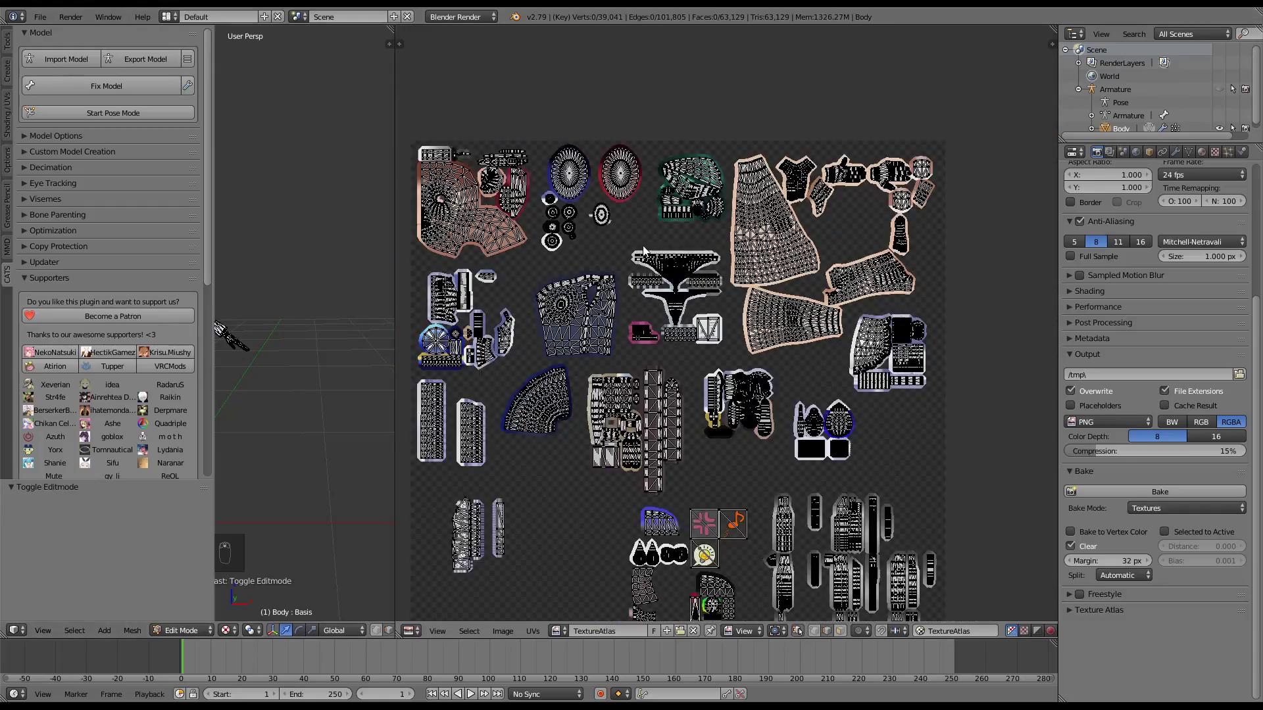
middle_drag(633, 235, 701, 220)
key(Tab)
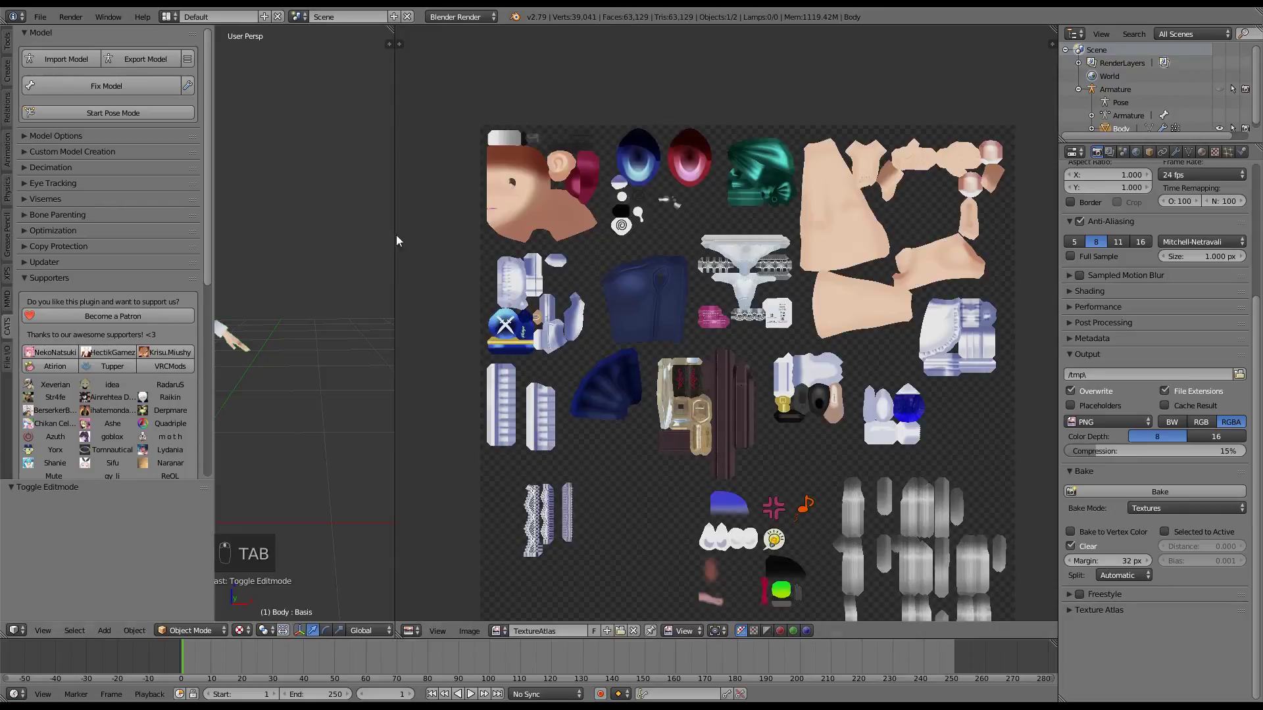
drag(389, 28, 447, 37)
shift+middle_drag(659, 227, 856, 262)
scroll(842, 297, up, 10)
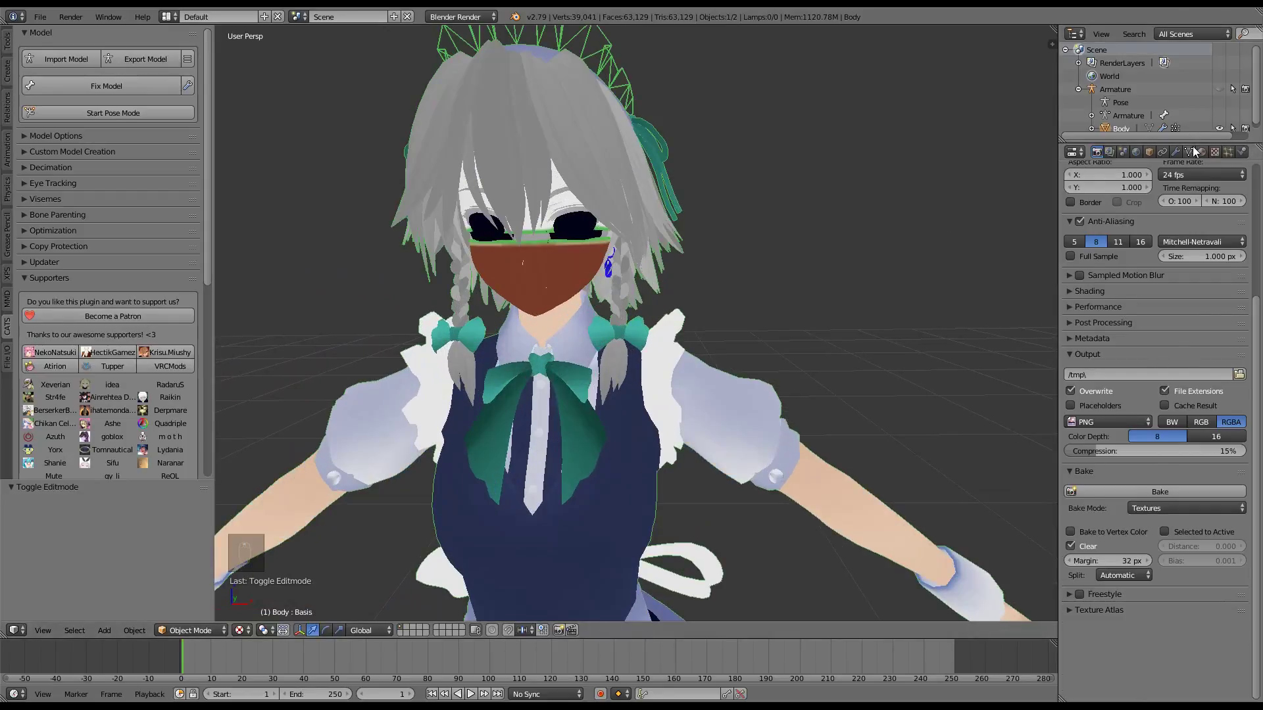
Step: Remove all existing material slots from the Body mesh
click(1189, 152)
click(1204, 154)
click(1121, 200)
click(1239, 214)
click(1240, 214)
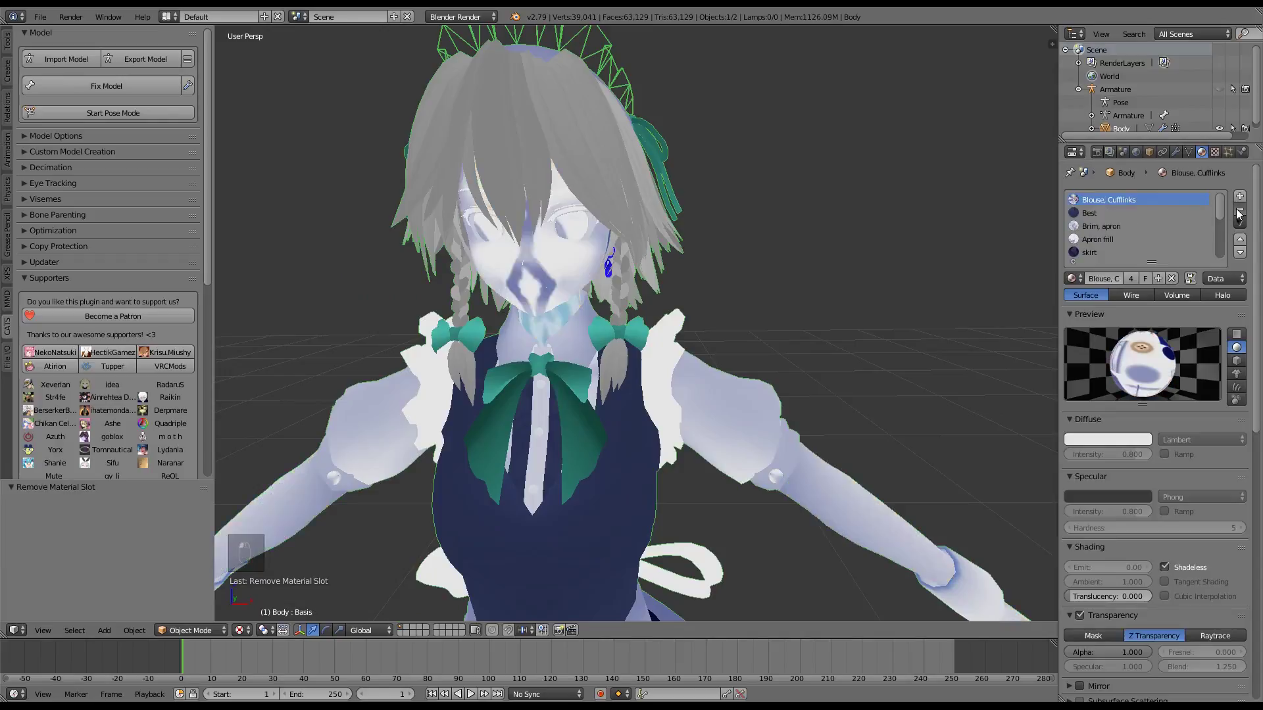
click(1239, 214)
click(1239, 214)
click(1239, 214)
click(1239, 214)
click(1239, 214)
click(1239, 214)
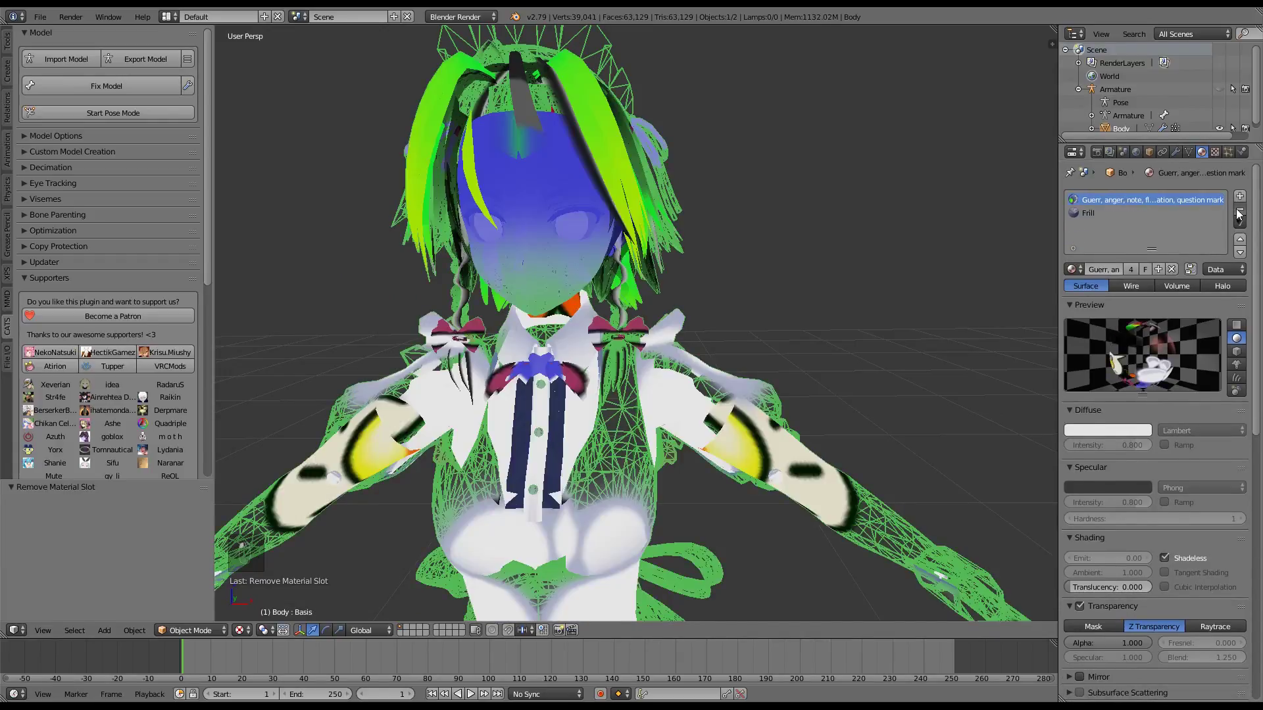
click(1239, 214)
click(1240, 214)
Step: Create a new material on the Body mesh and name it Atlas
click(1134, 239)
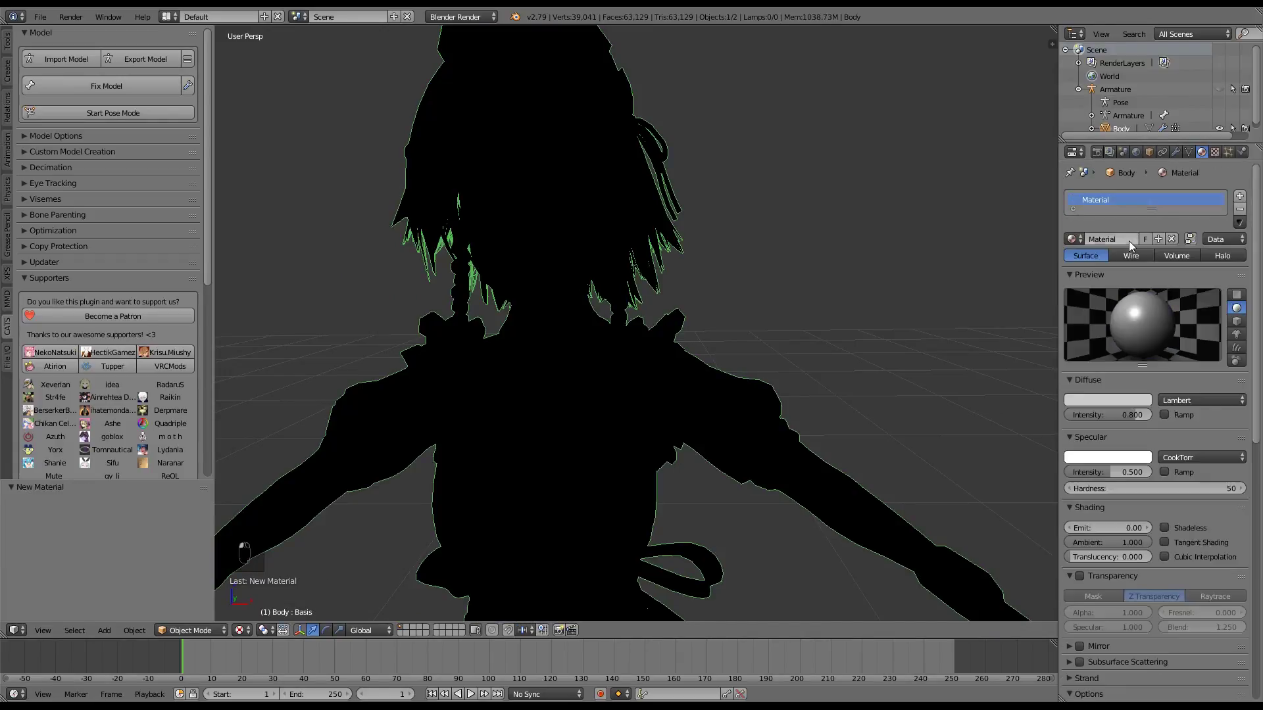
click(1103, 238)
text(Atlas)
key(Return)
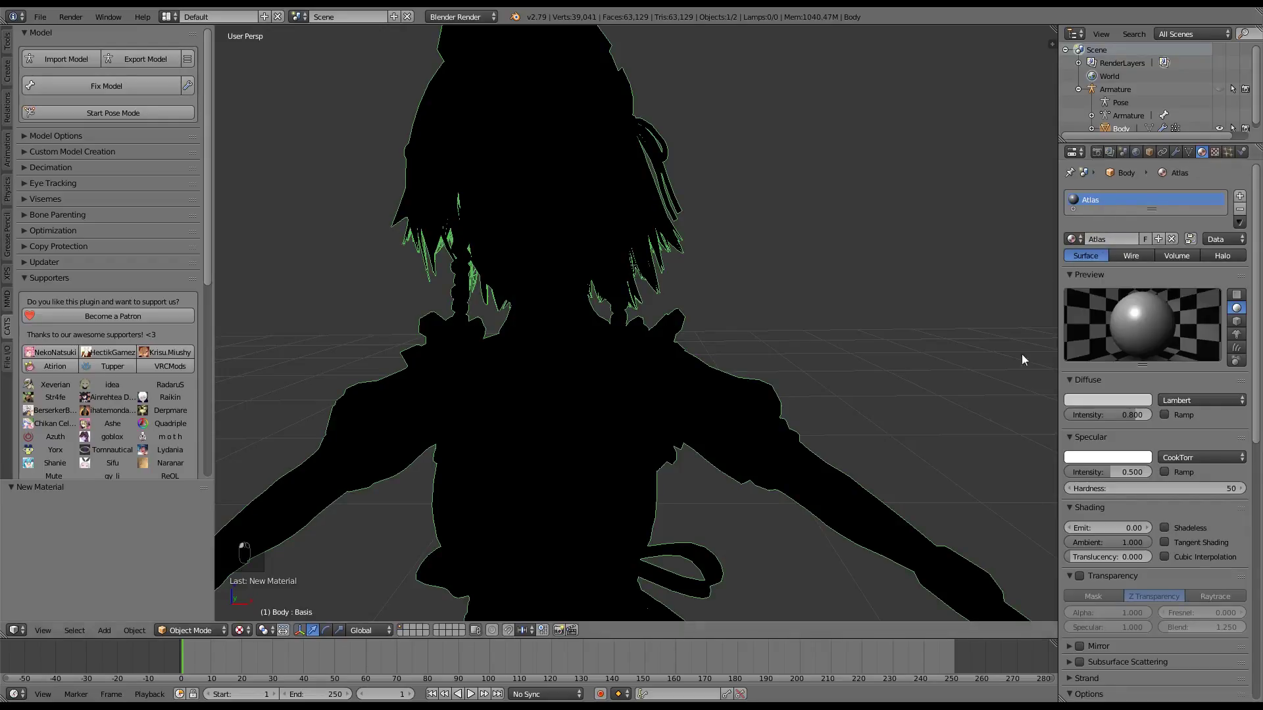
Step: Set the Atlas material's diffuse color to white and make it Shadeless
click(1086, 400)
click(1098, 400)
click(1136, 400)
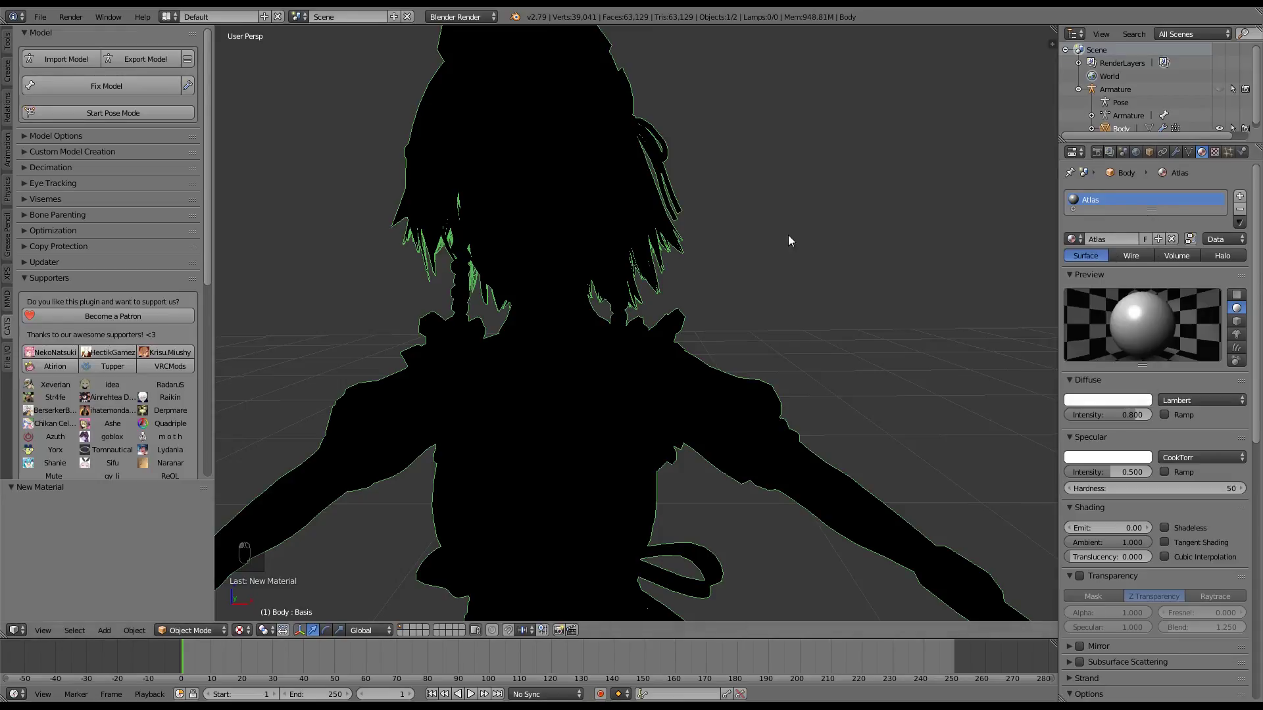
click(1195, 528)
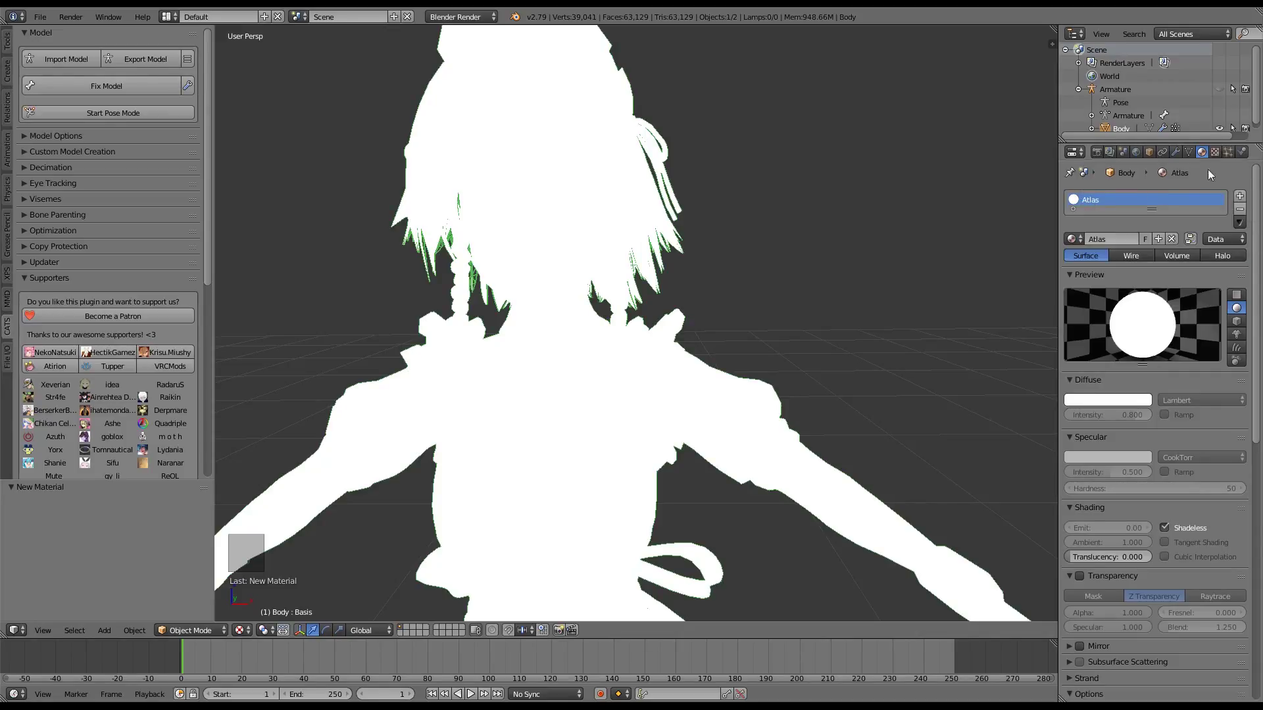
Step: Add a new texture to the Atlas material and name it AtlasTex
click(1215, 153)
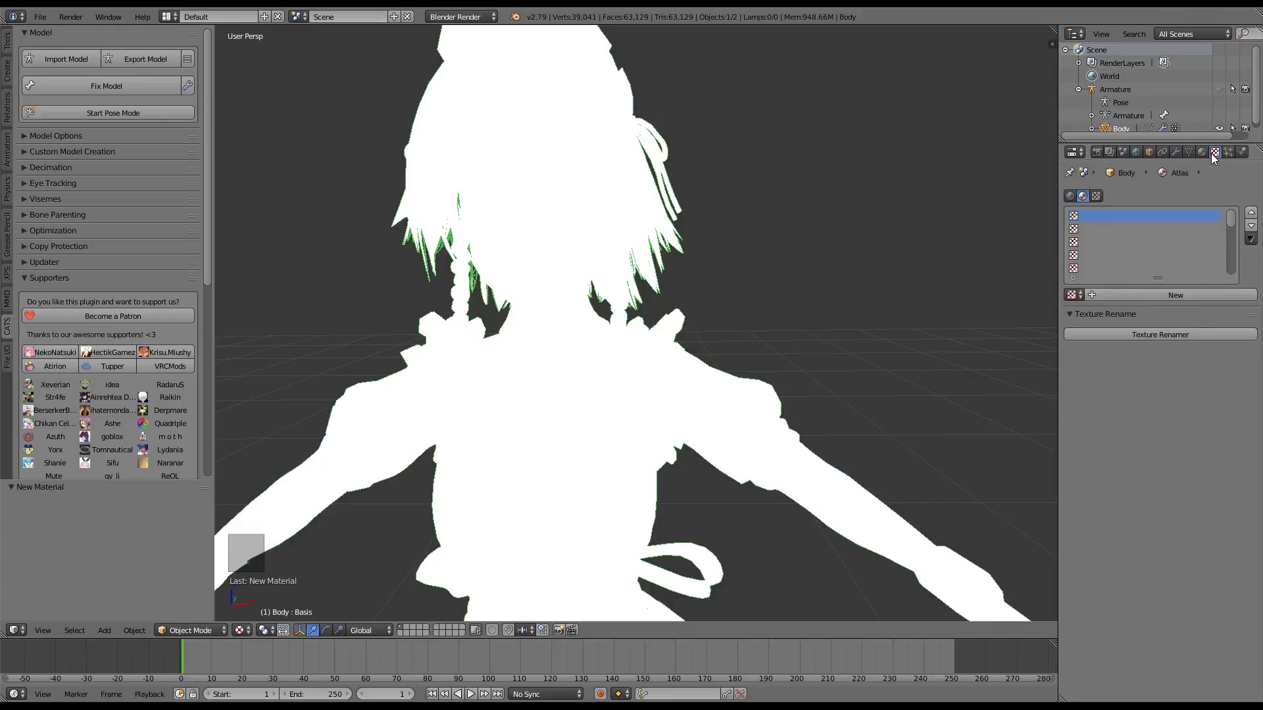
click(1183, 297)
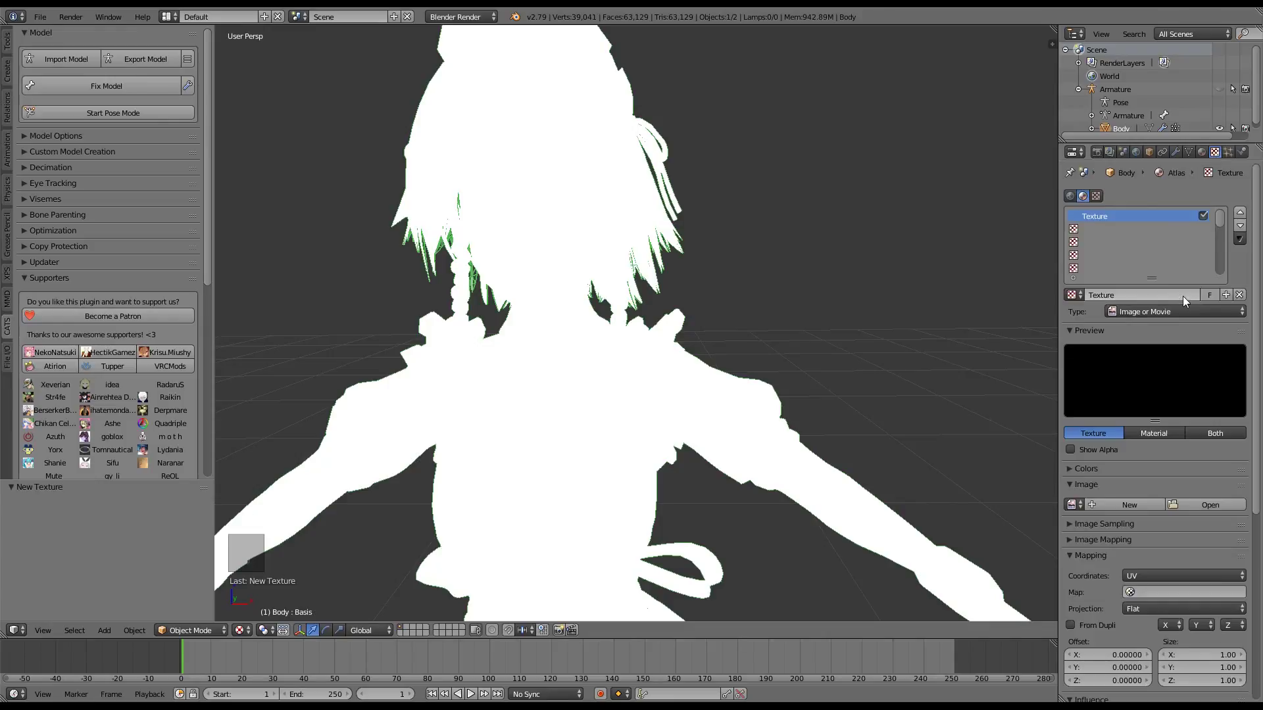
click(1139, 293)
text(AtlasTex)
key(Return)
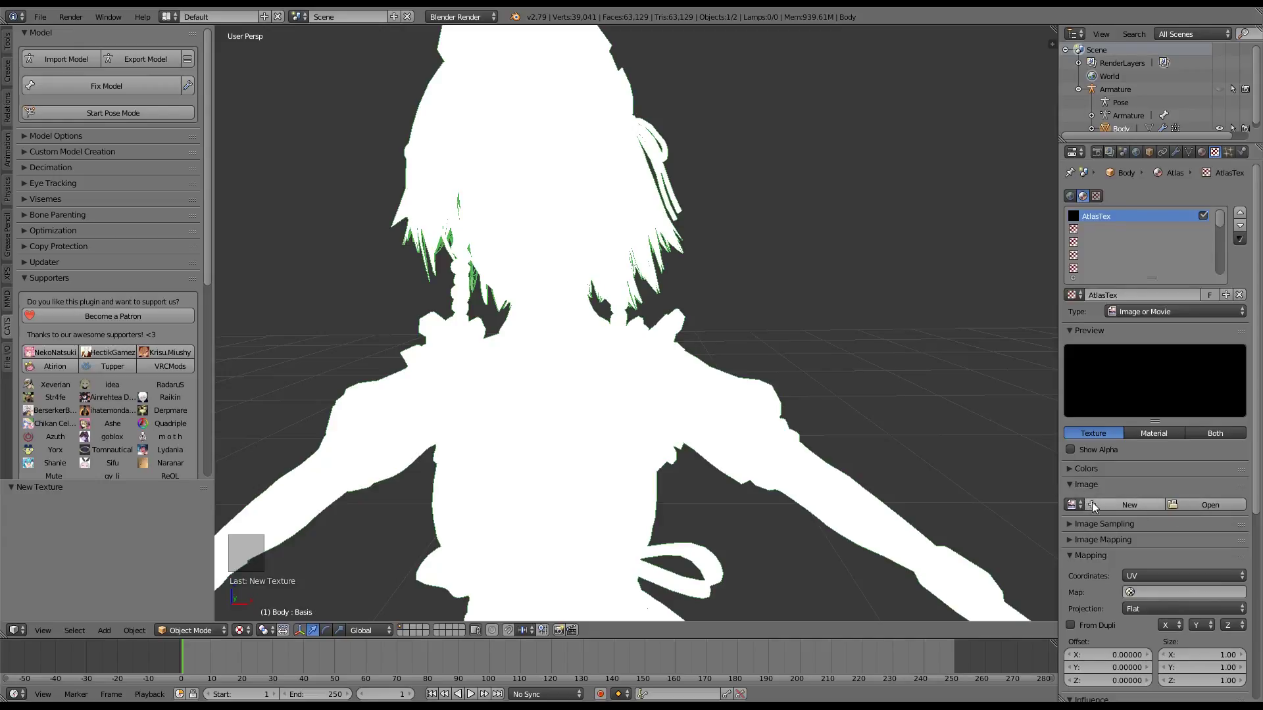
Step: Load SakuyaAtlas.png as the image of the AtlasTex texture
click(1196, 506)
click(363, 99)
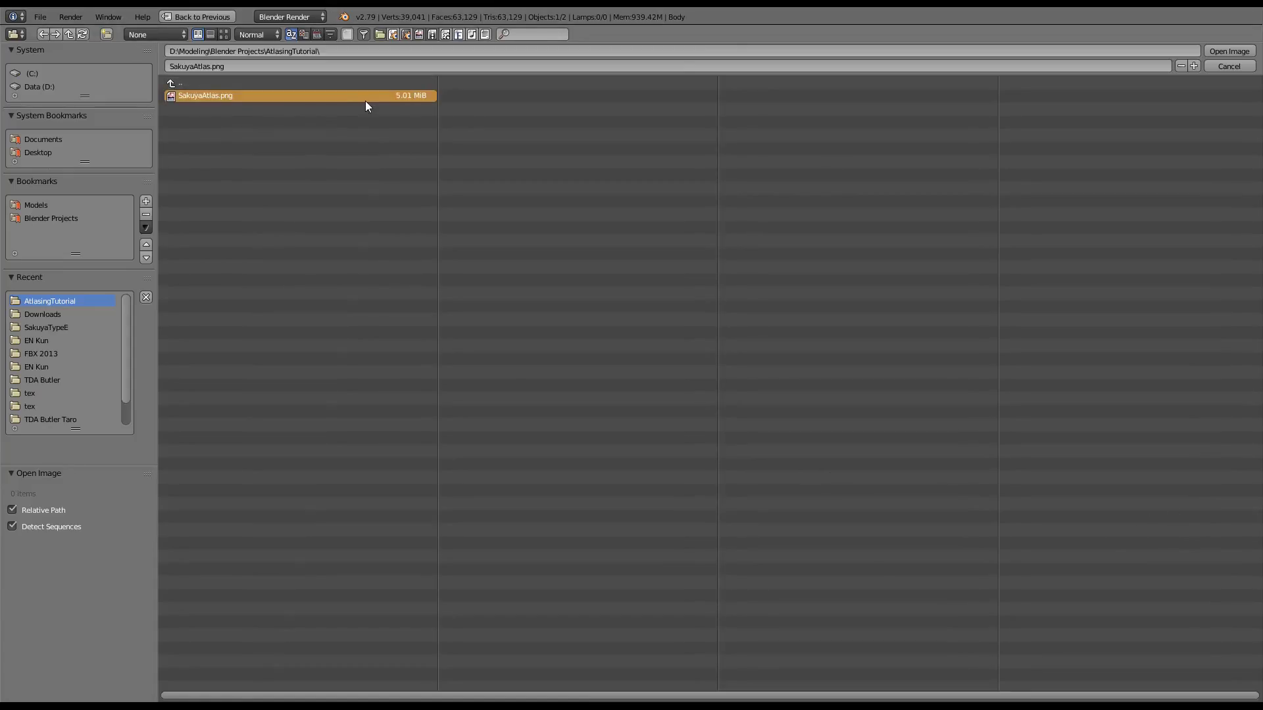
click(1221, 52)
mouse_move(846, 242)
middle_down()
mouse_move(759, 239)
mouse_move(613, 275)
mouse_move(804, 265)
mouse_move(820, 247)
mouse_move(850, 248)
middle_up()
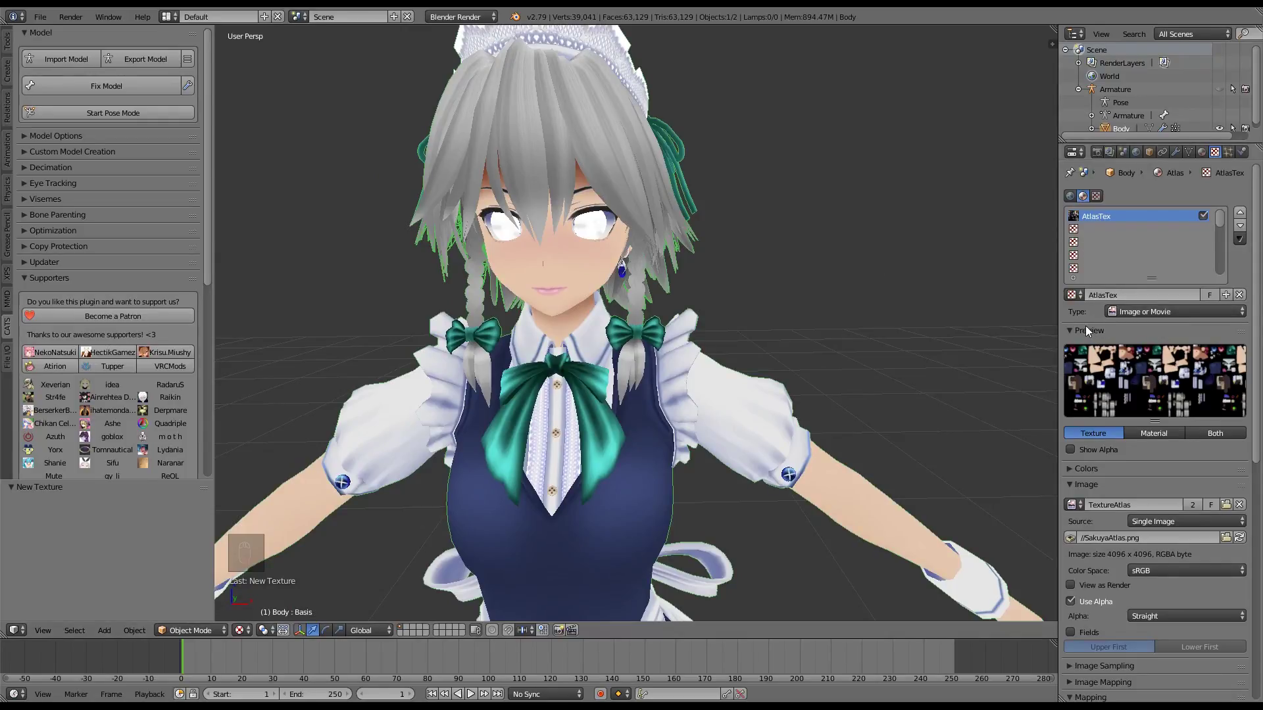
Step: Enable the diffuse Alpha influence of the AtlasTex texture
scroll(1089, 326, down, 8)
scroll(1098, 359, up, 3)
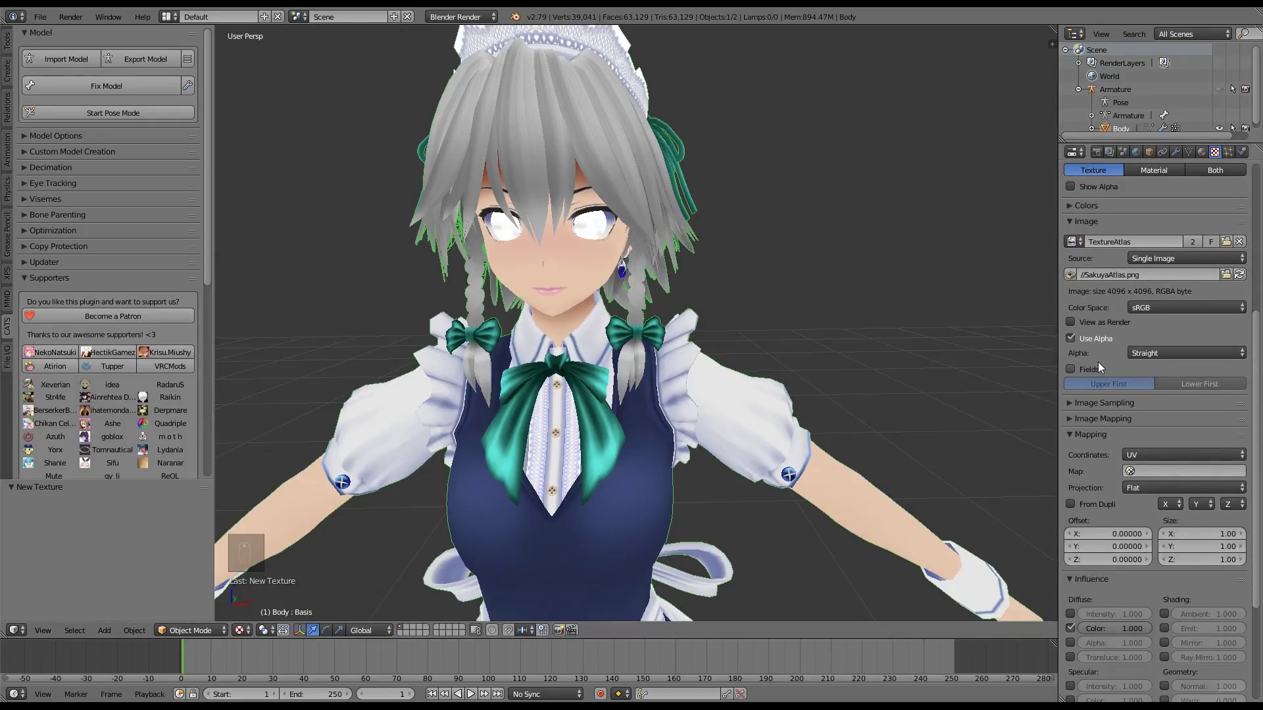
scroll(1092, 375, down, 11)
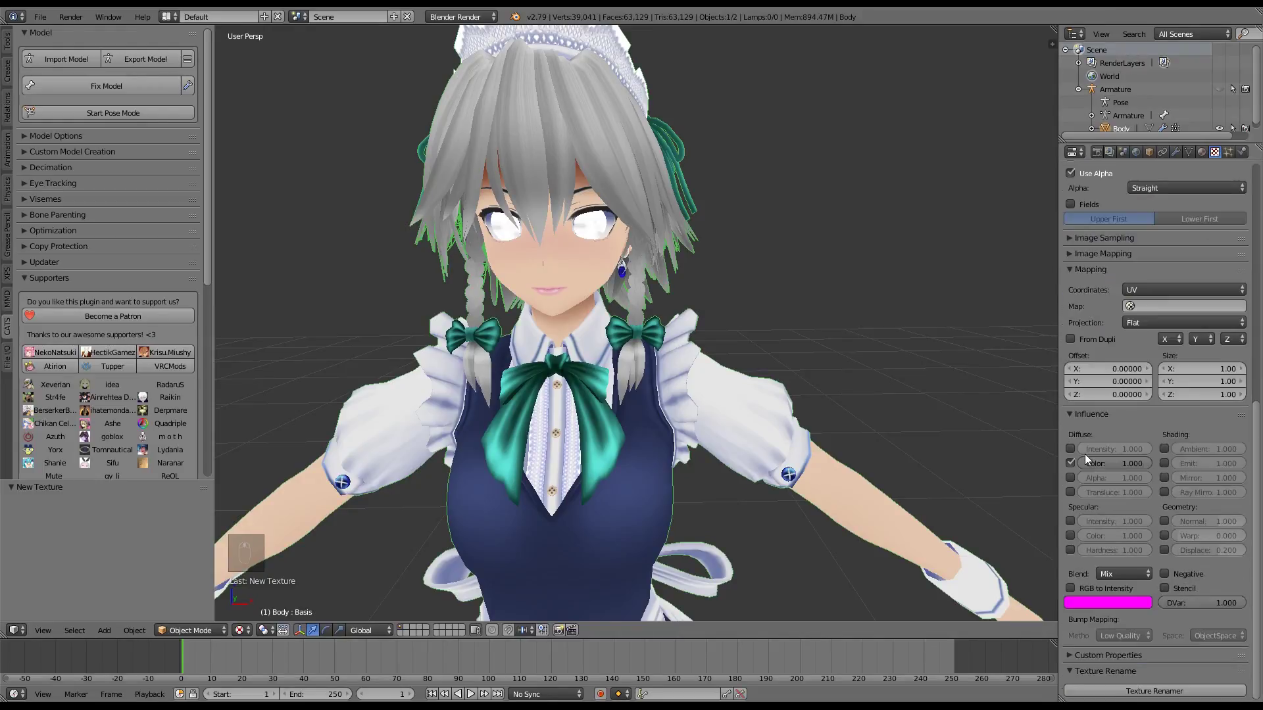
click(1071, 416)
click(1071, 416)
click(1070, 478)
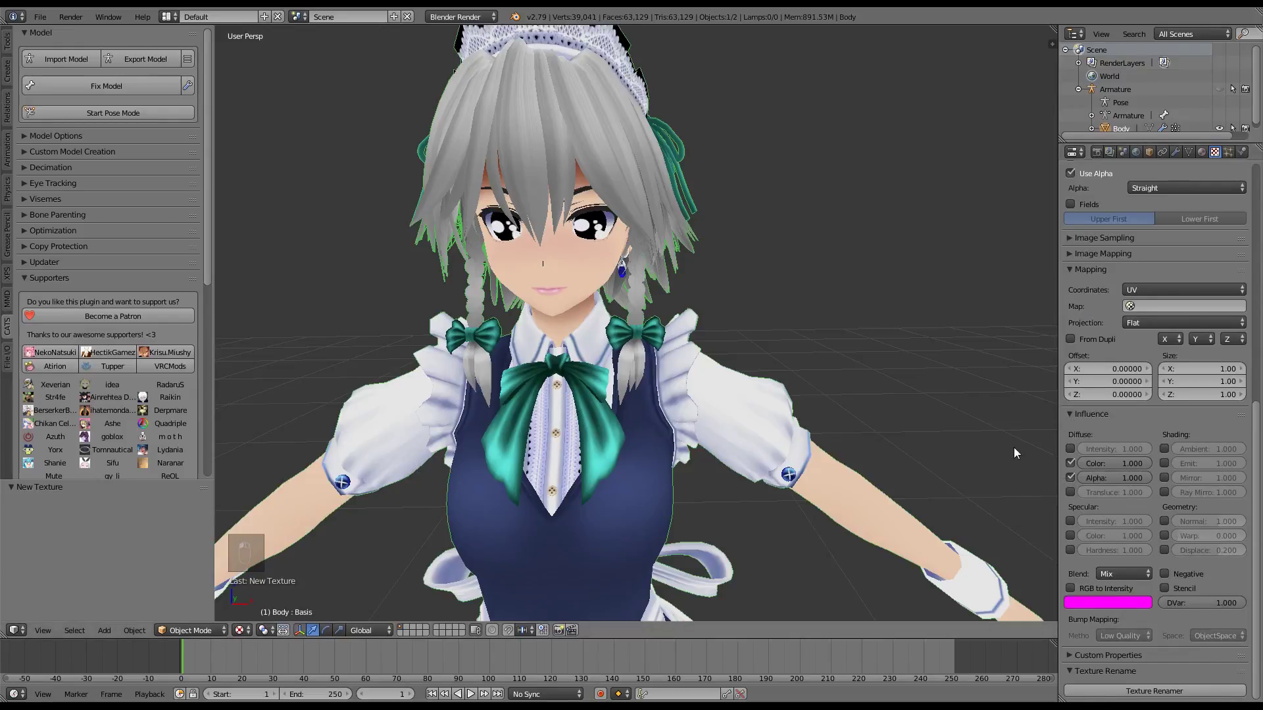
Step: Enable Z Transparency on the Atlas material and set its alpha to 0
scroll(1116, 454, up, 1)
click(1202, 152)
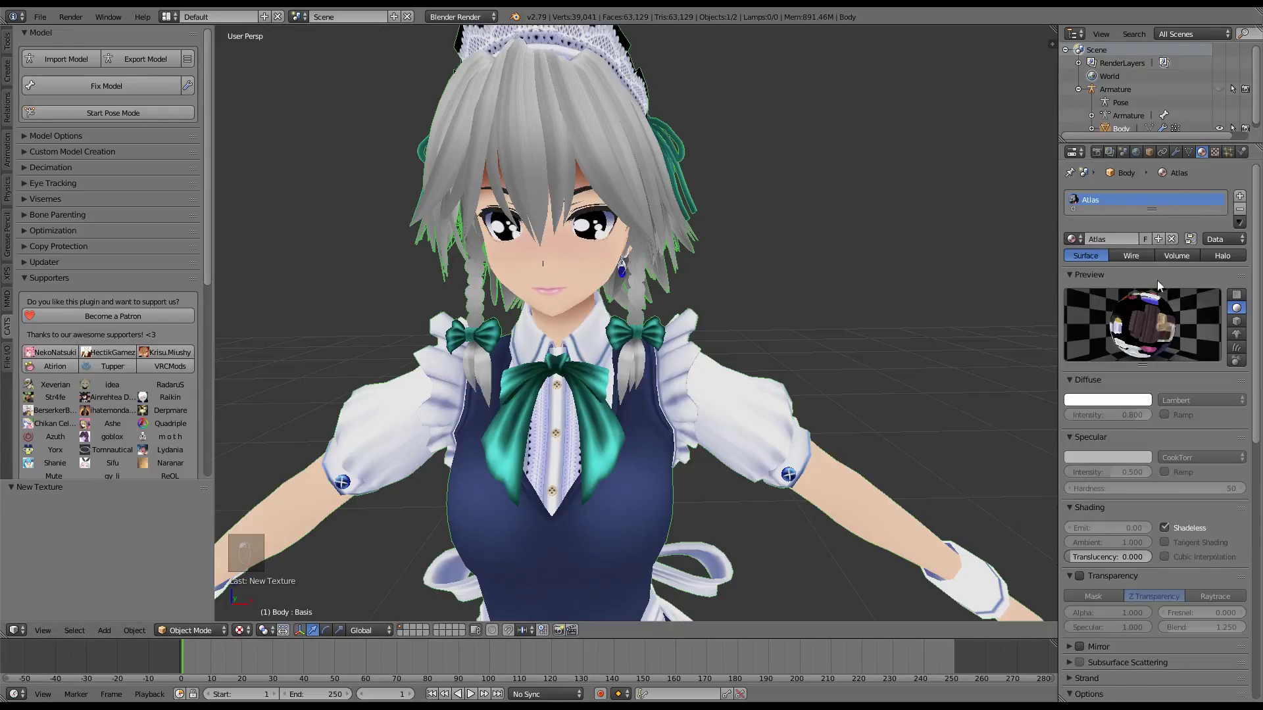
scroll(1118, 424, down, 5)
click(1078, 417)
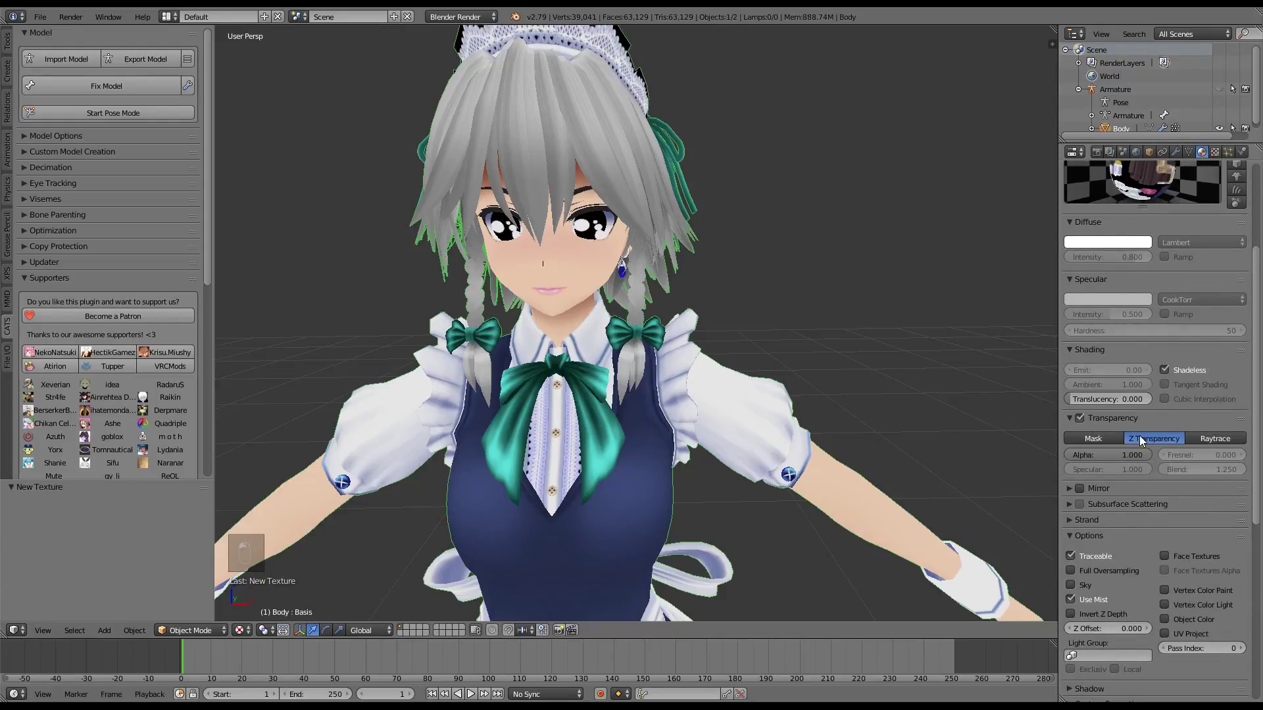
drag(1137, 453, 1003, 450)
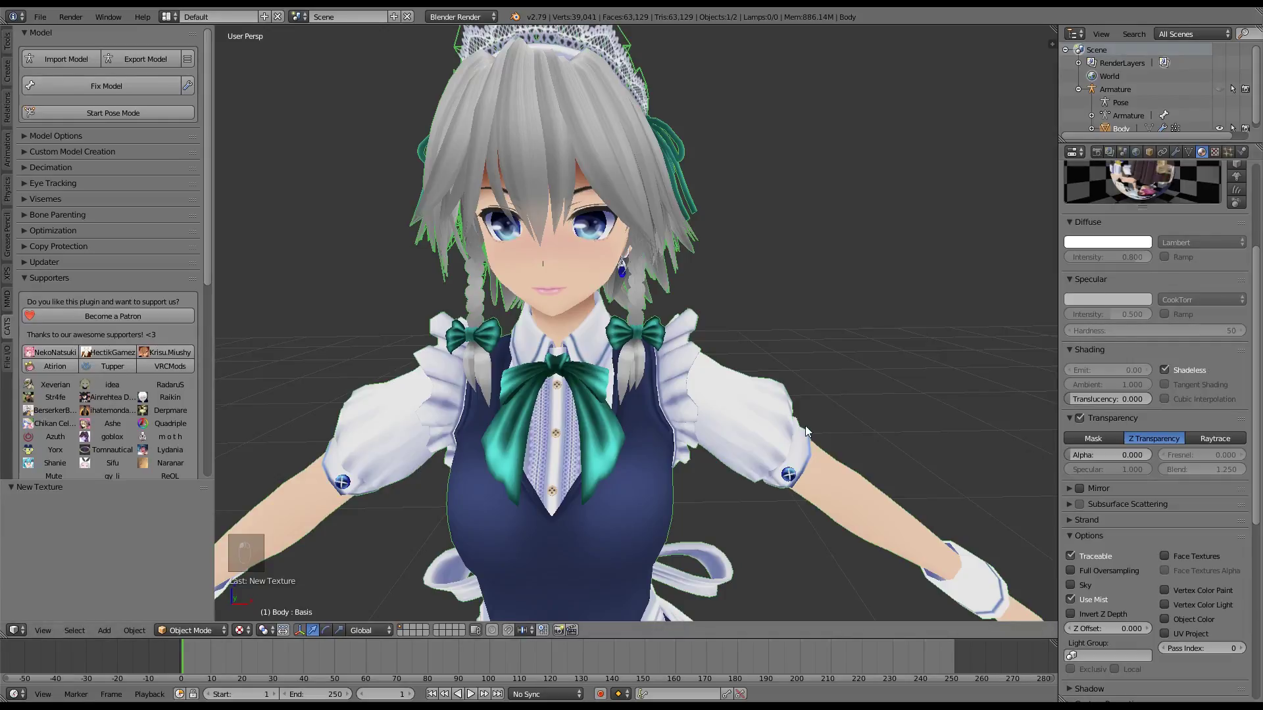
Step: Deselect all objects and show the 3D view's properties beside the full-length model
scroll(856, 401, down, 4)
mouse_move(882, 382)
middle_down()
mouse_move(819, 380)
mouse_move(872, 381)
middle_up()
key(a)
shift+middle_drag(888, 523, 880, 121)
shift+middle_drag(873, 388, 906, 295)
scroll(882, 189, up, 4)
scroll(822, 204, down, 10)
key(n)
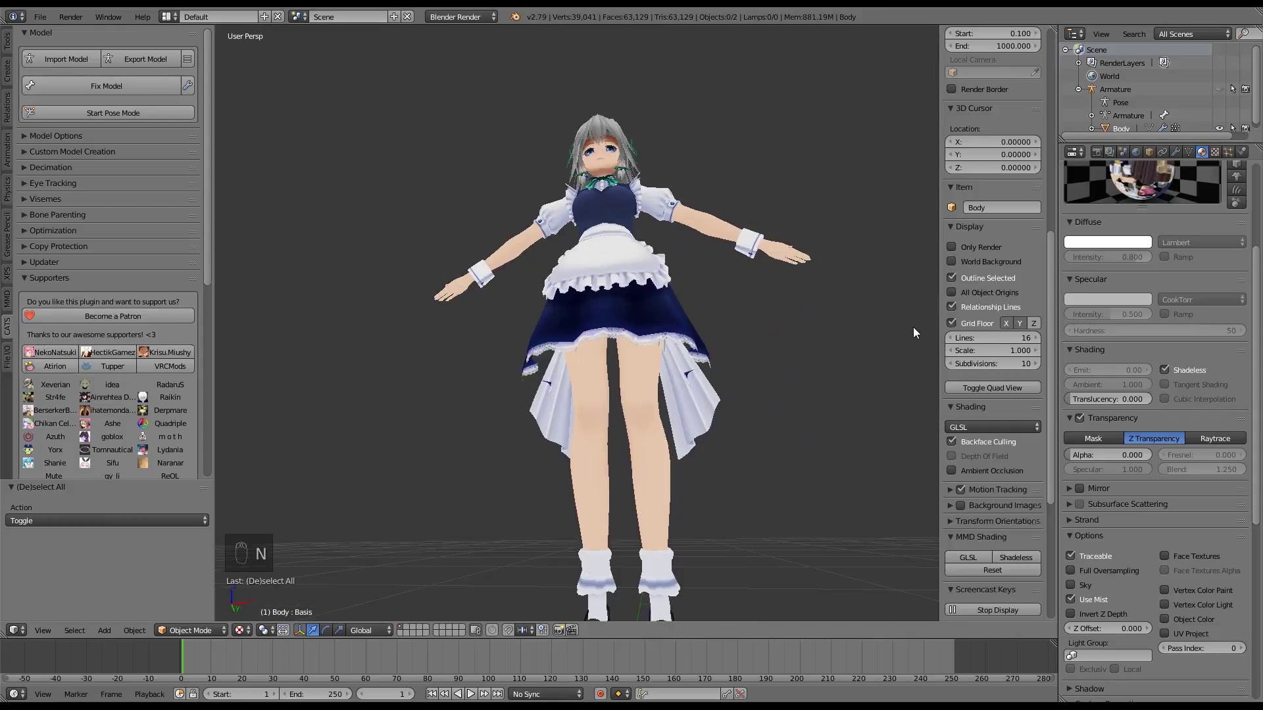
Step: Hide the 3D view's properties and save over SakuyaNonAtlased.blend
scroll(1012, 434, down, 7)
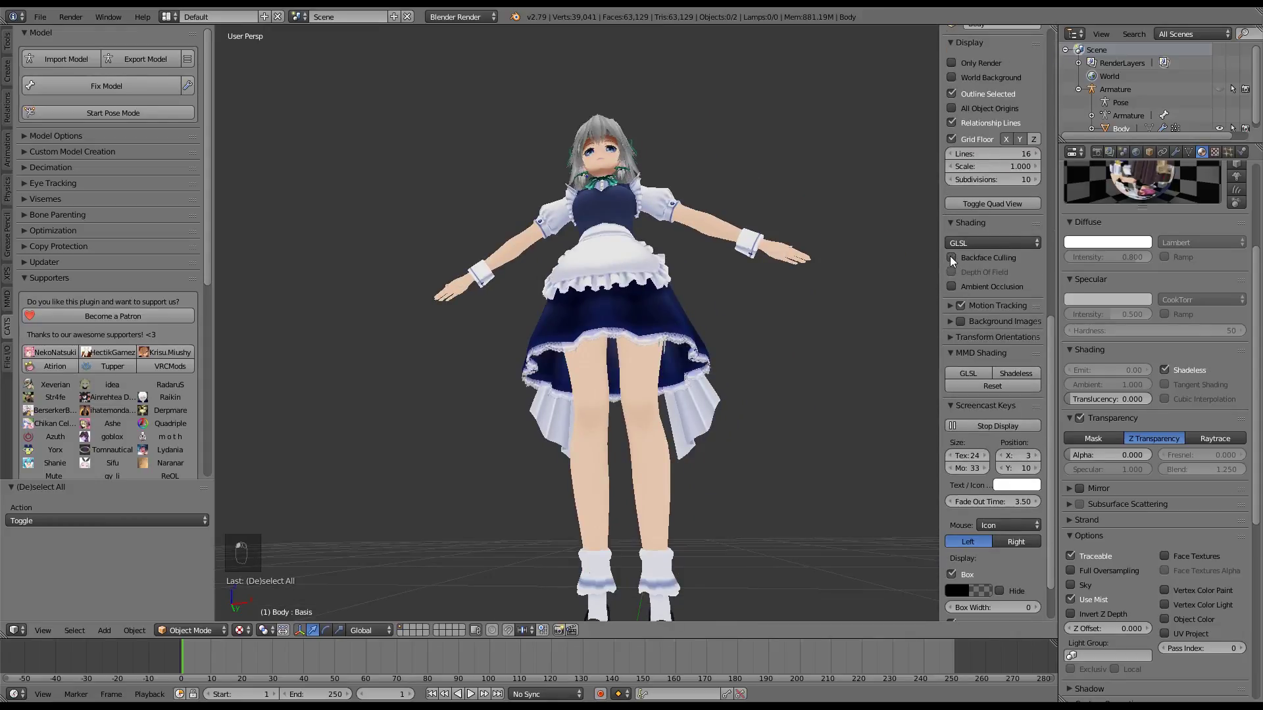
key(n)
scroll(938, 283, up, 8)
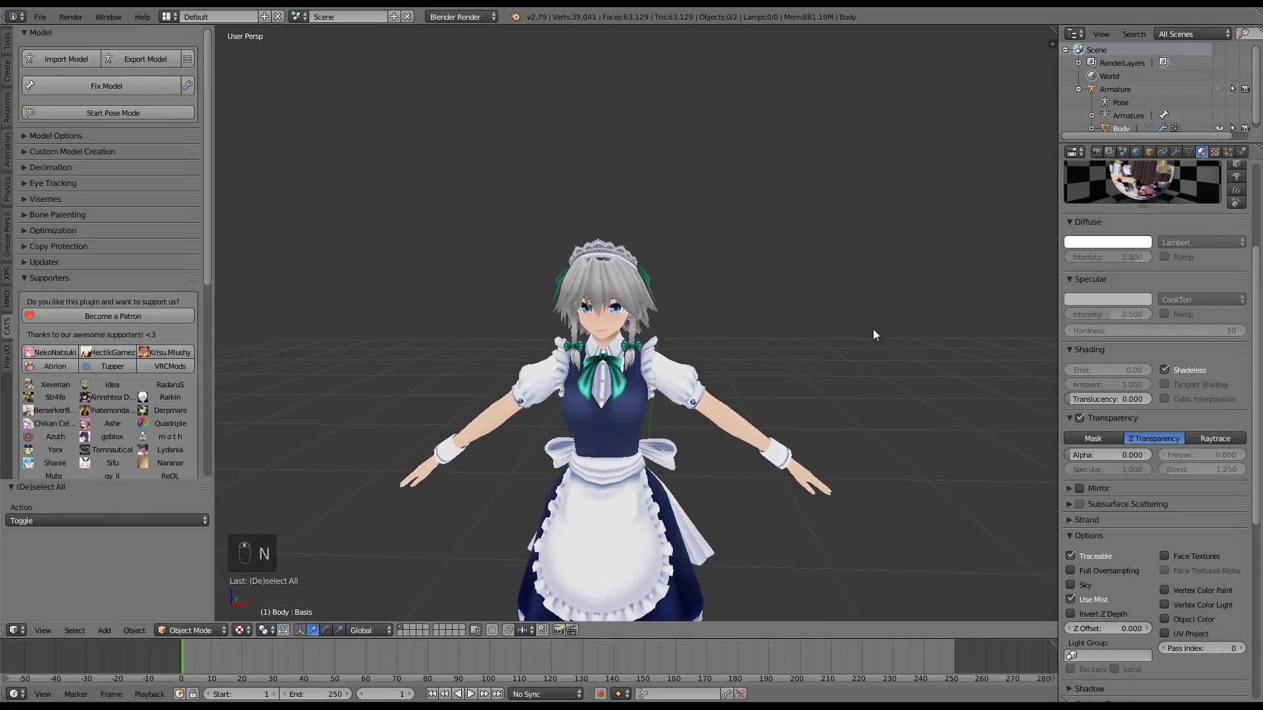
scroll(862, 314, up, 1)
key(ctrl+s)
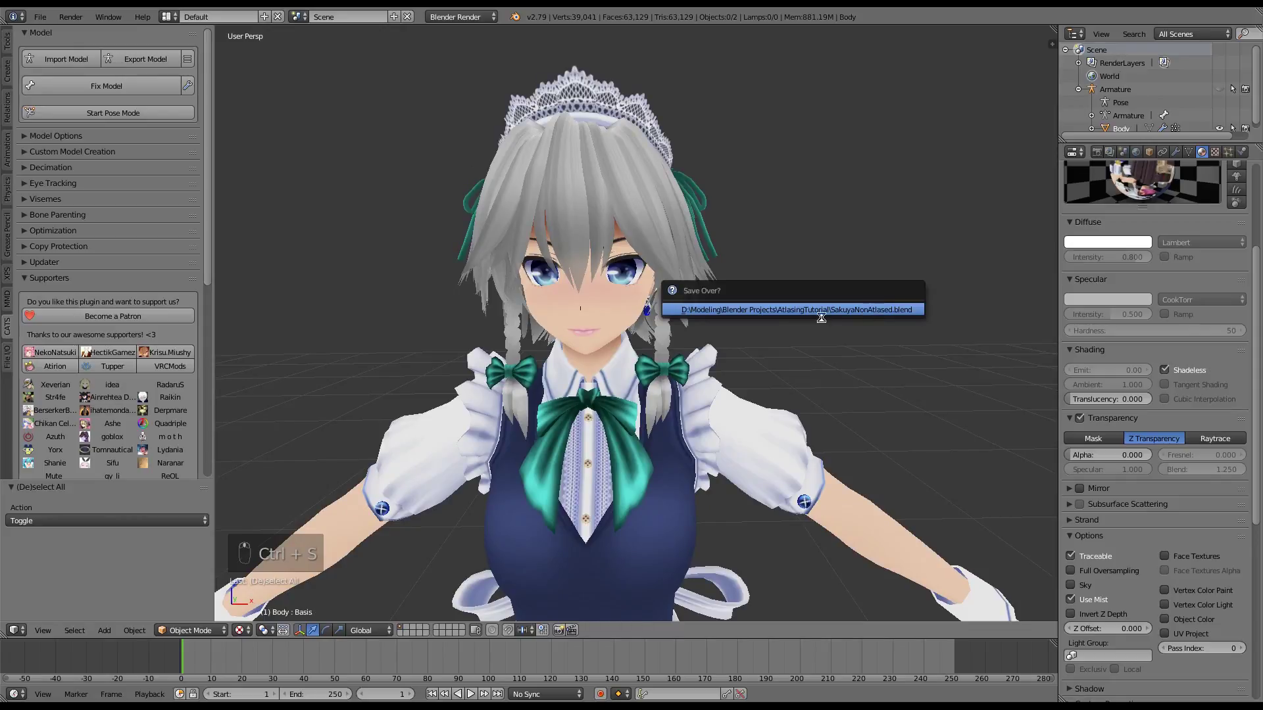
Step: Examine the atlas texture up close on the model's bow, collar, sleeves, hair and face from several angles
scroll(807, 308, up, 6)
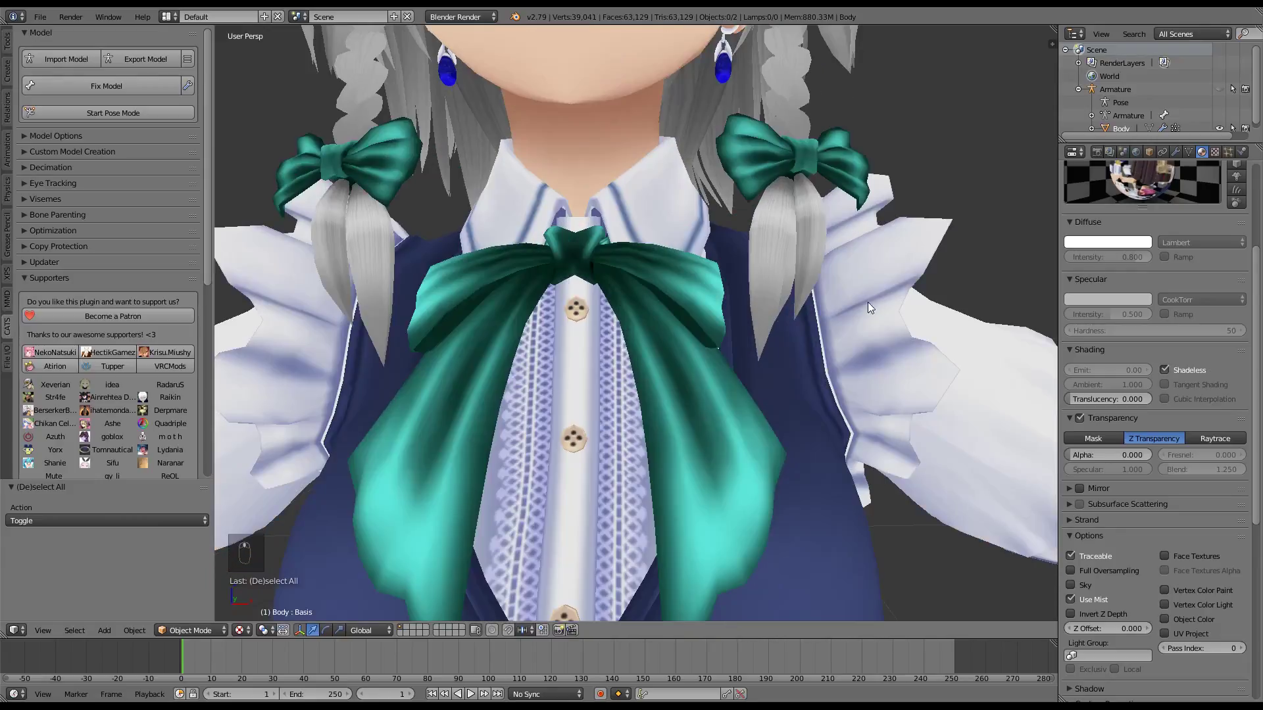
shift+middle_drag(609, 428, 869, 268)
shift+middle_drag(763, 276, 913, 265)
shift+middle_drag(710, 336, 886, 262)
scroll(792, 267, up, 4)
scroll(792, 267, down, 5)
mouse_move(780, 297)
middle_down()
mouse_move(732, 311)
mouse_move(921, 240)
mouse_move(761, 296)
middle_up()
scroll(921, 241, down, 3)
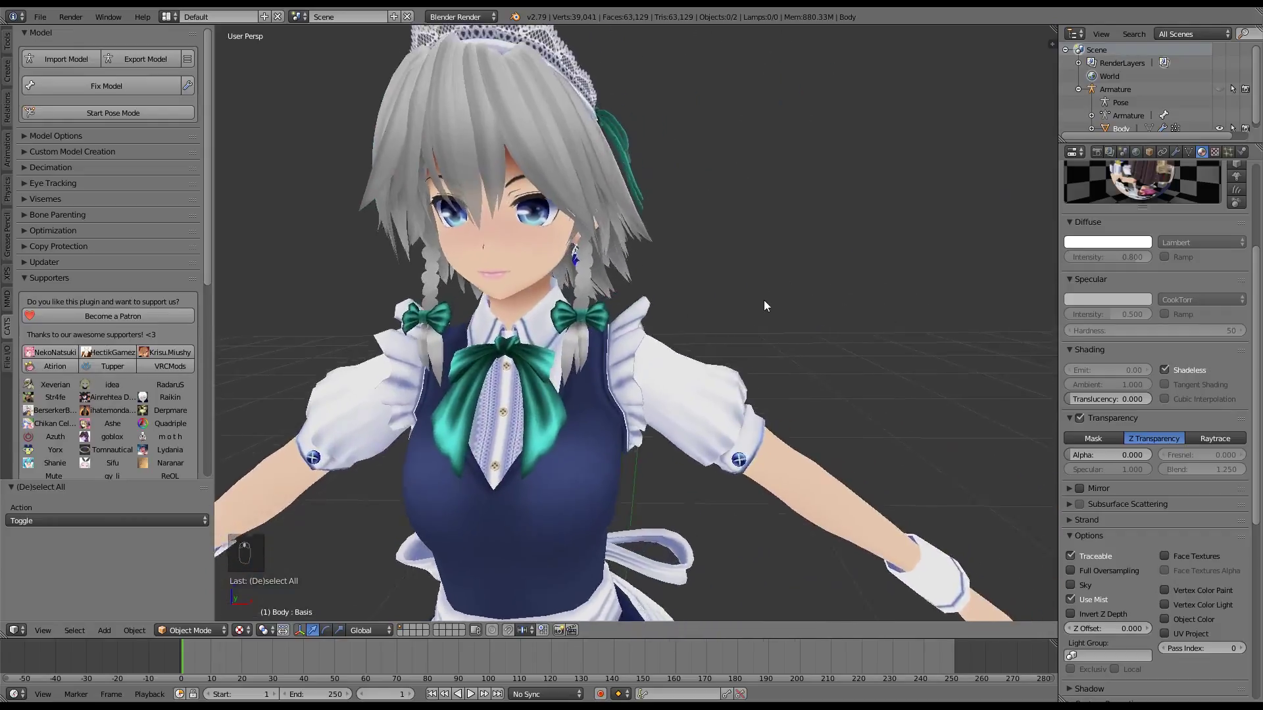
scroll(901, 248, up, 4)
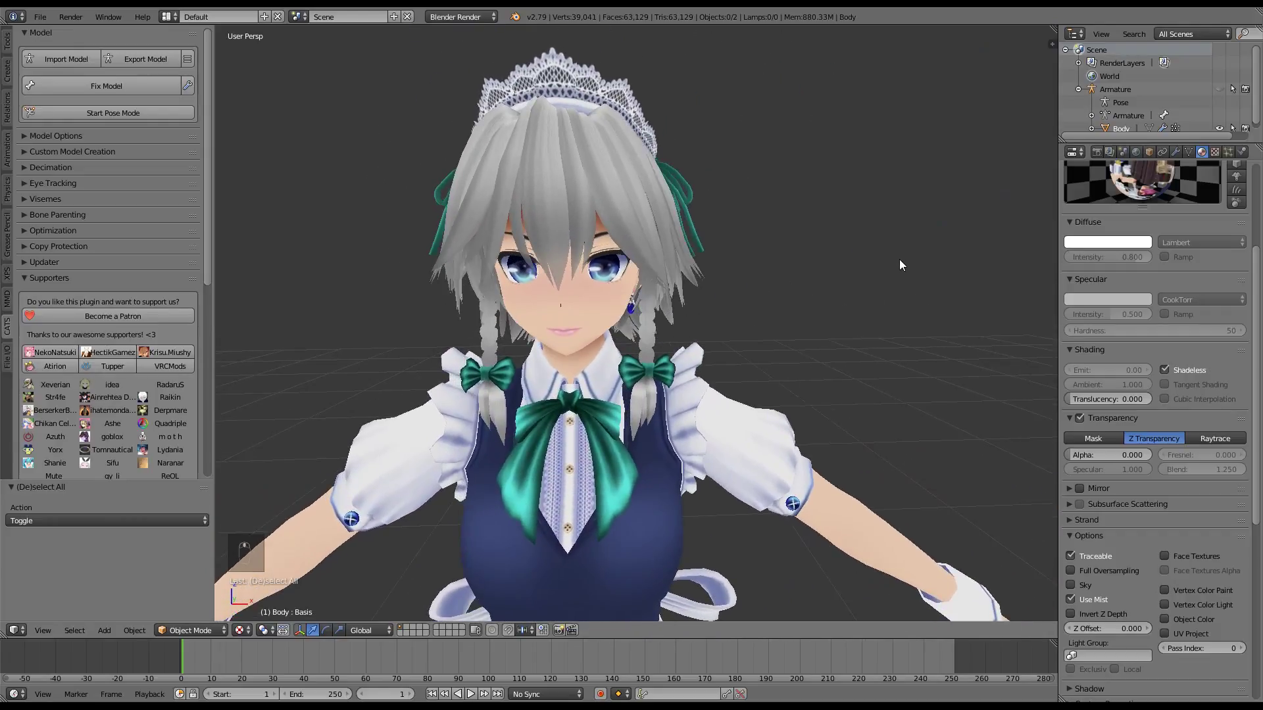
Step: Select the Body mesh and show its Atlas material slot
click(1107, 129)
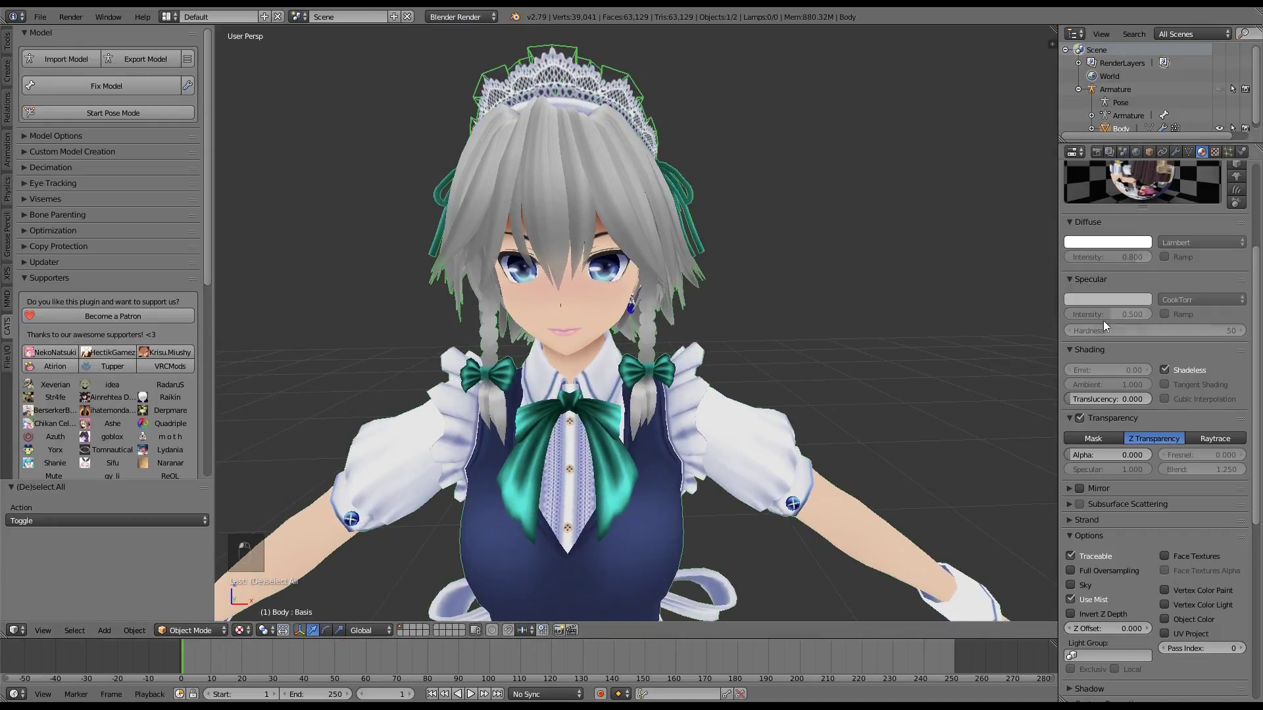
scroll(1111, 316, up, 5)
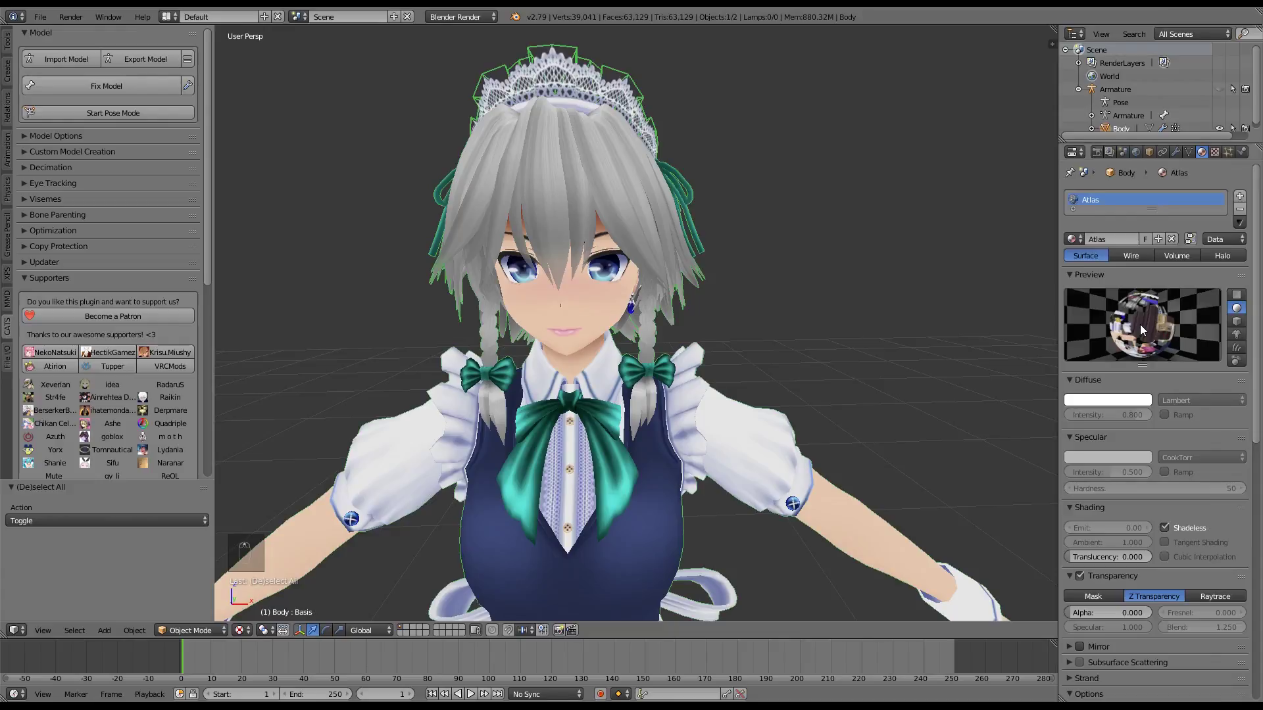
click(40, 16)
click(46, 47)
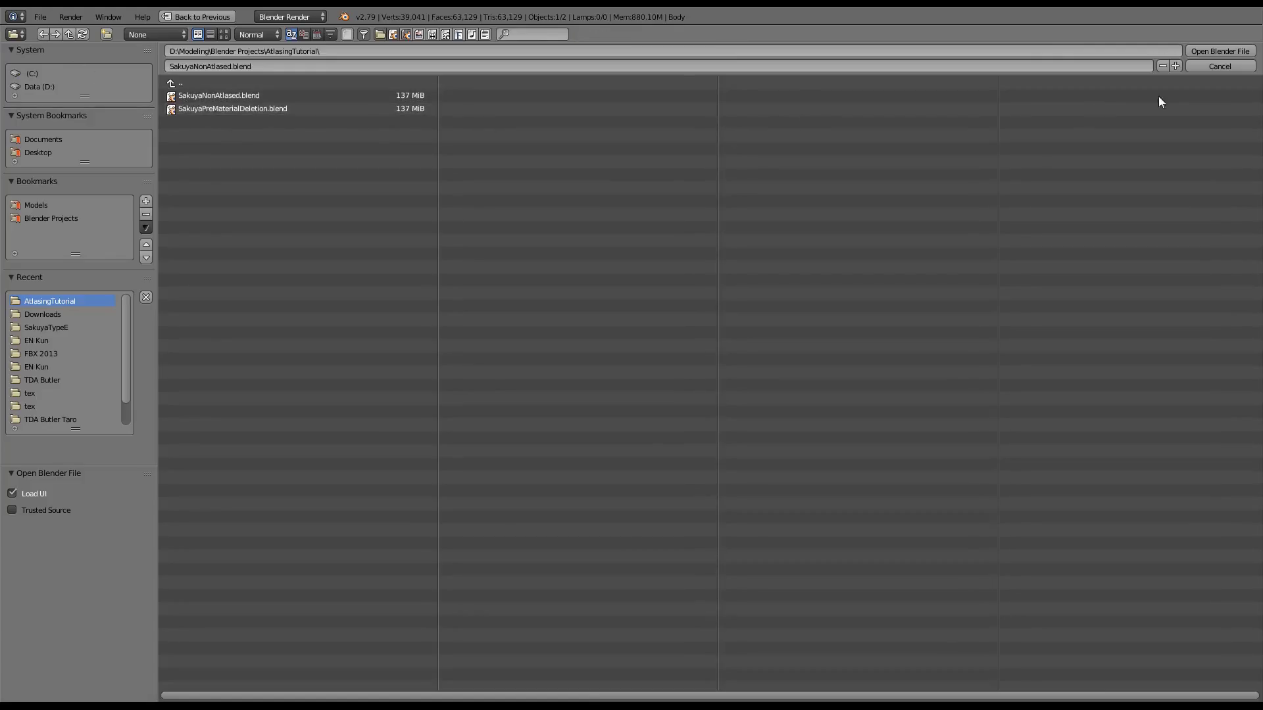
click(1231, 69)
Step: Collapse the Output and Bake sections of the render settings
click(1097, 152)
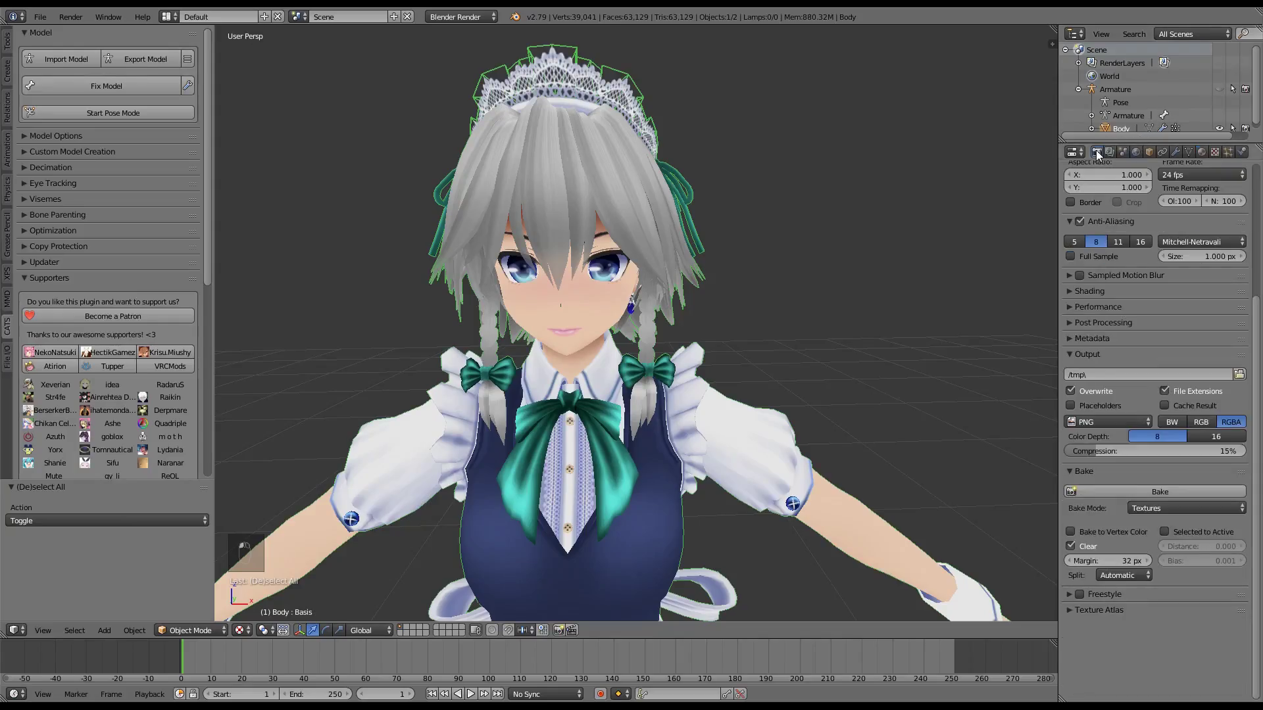
click(1079, 353)
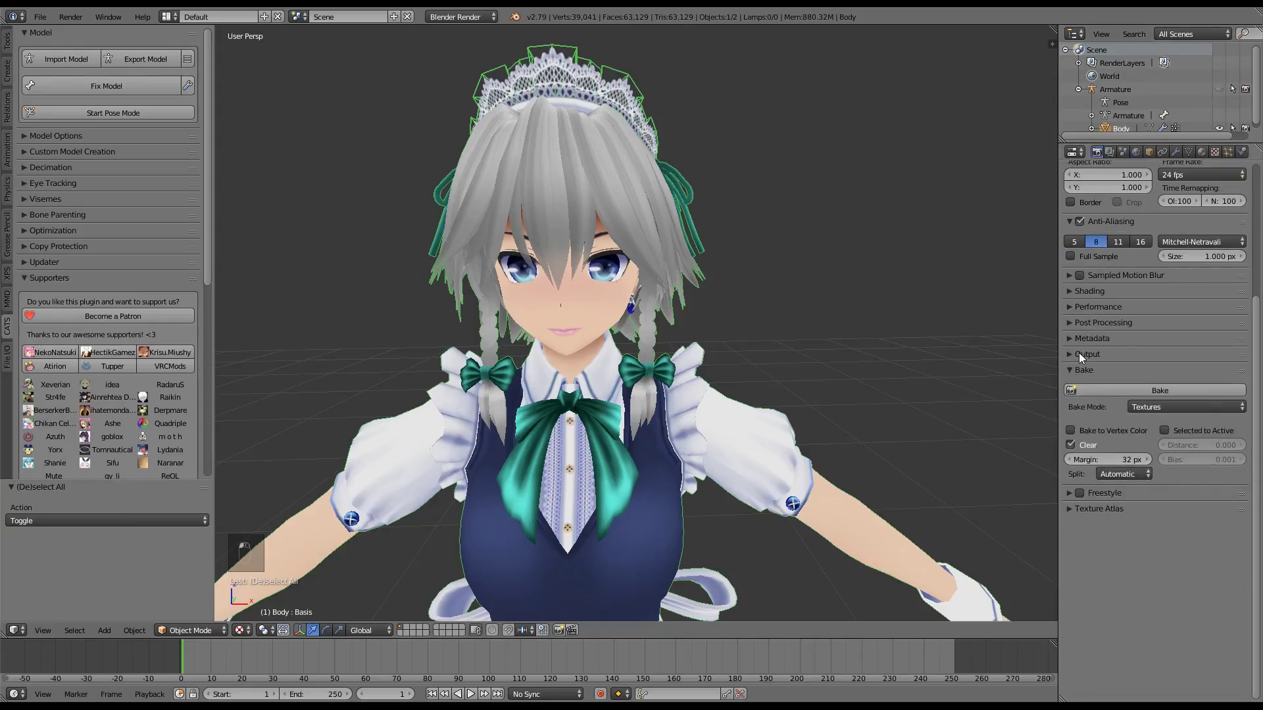
click(1079, 365)
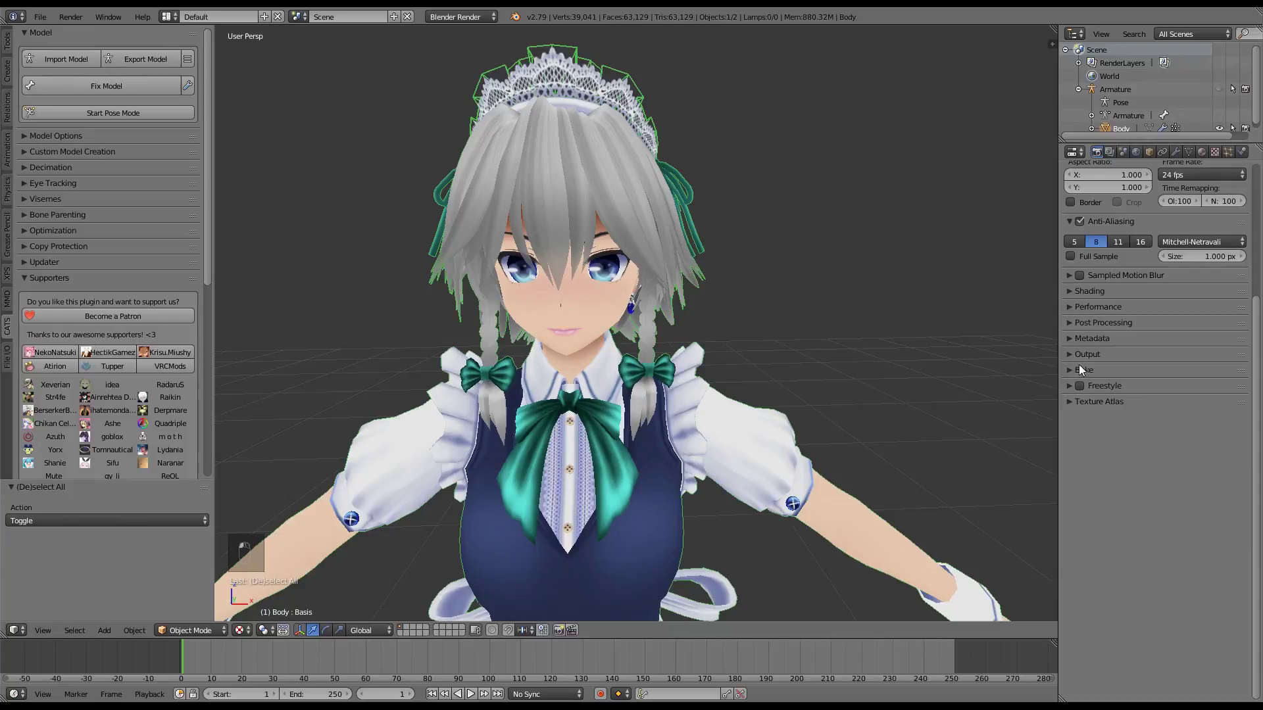
Step: Activate the original UVMap layer of the Body mesh to compare its look on the model, and delete that layer
click(1188, 152)
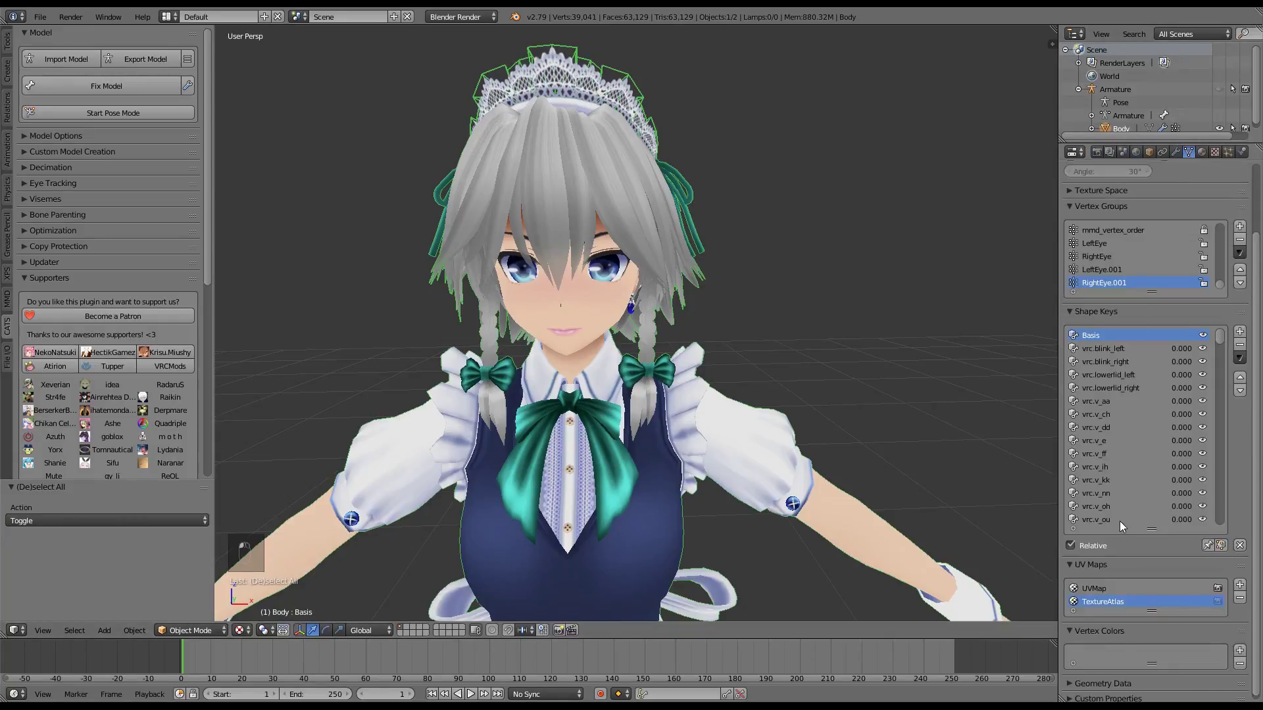
scroll(931, 460, down, 4)
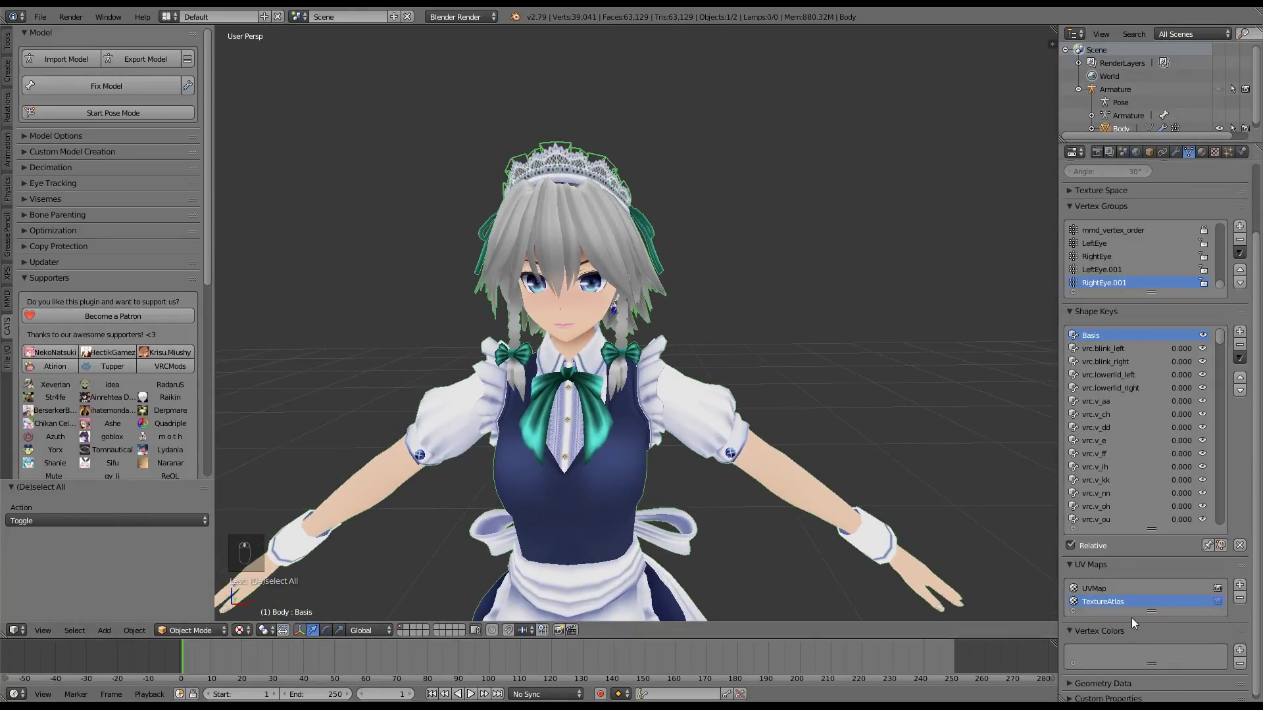
click(1099, 589)
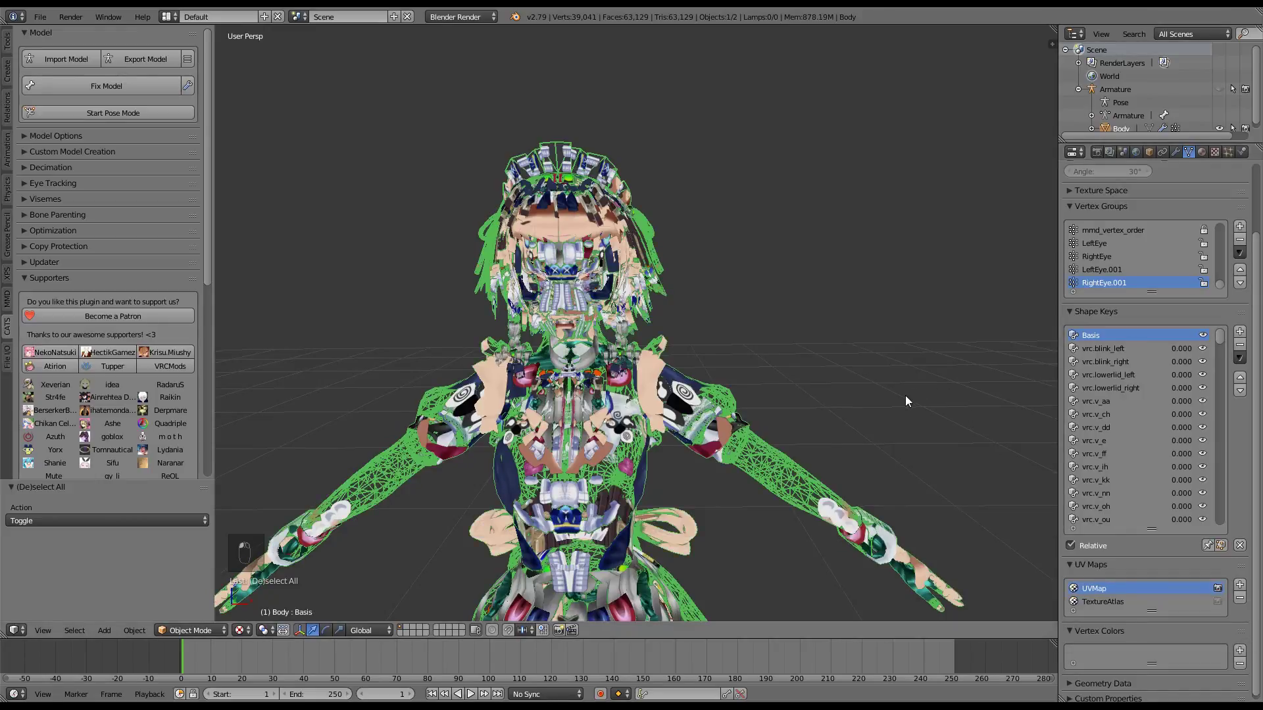
middle_drag(879, 394, 897, 392)
scroll(898, 392, up, 4)
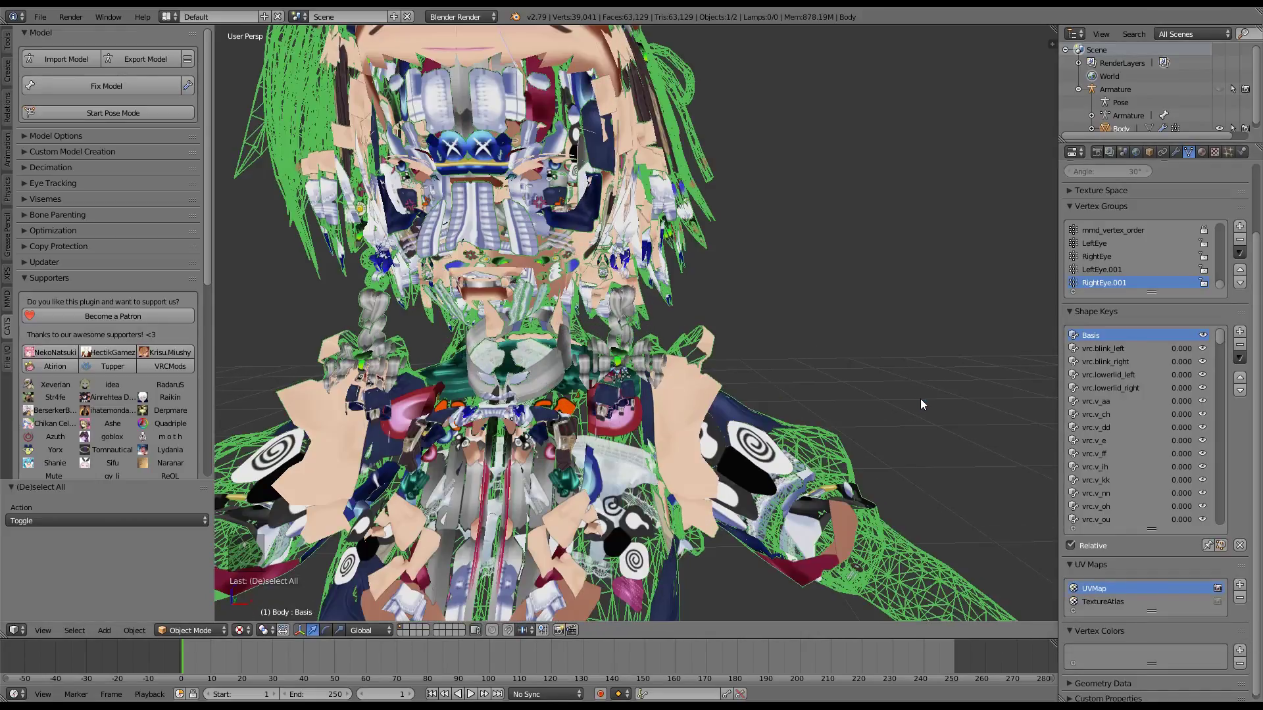
scroll(926, 389, down, 4)
scroll(932, 395, up, 3)
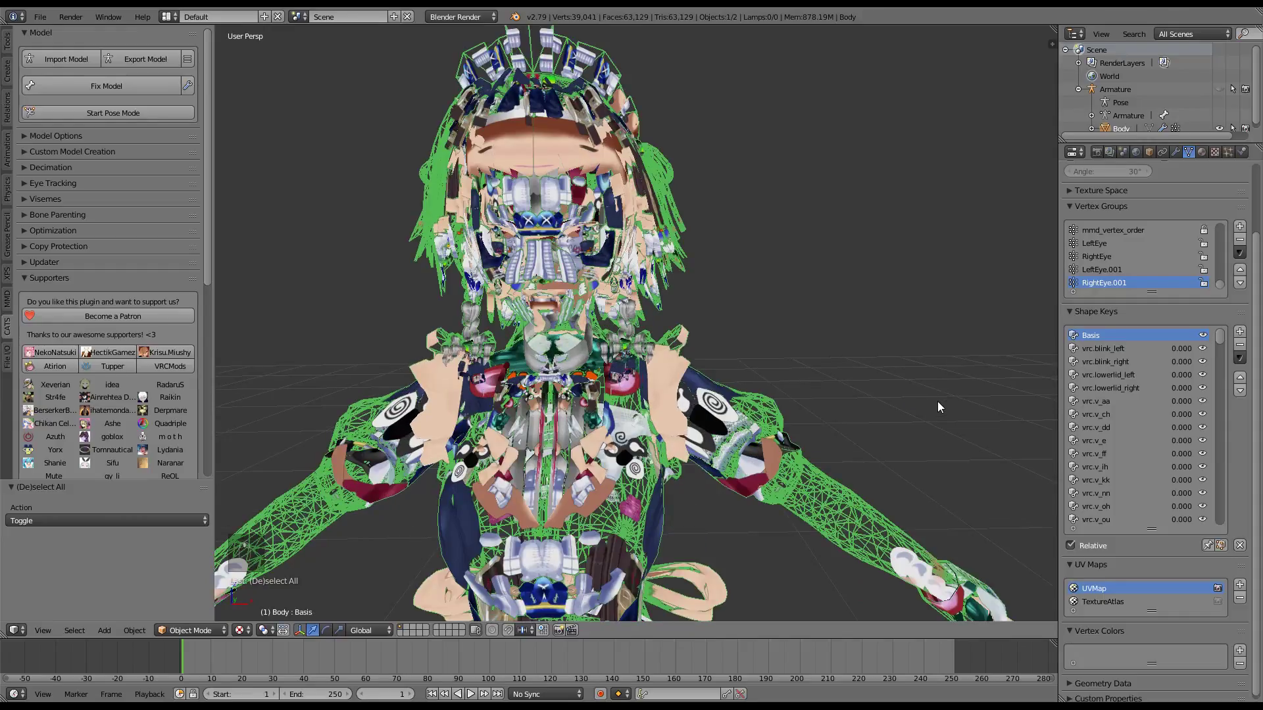
click(1240, 598)
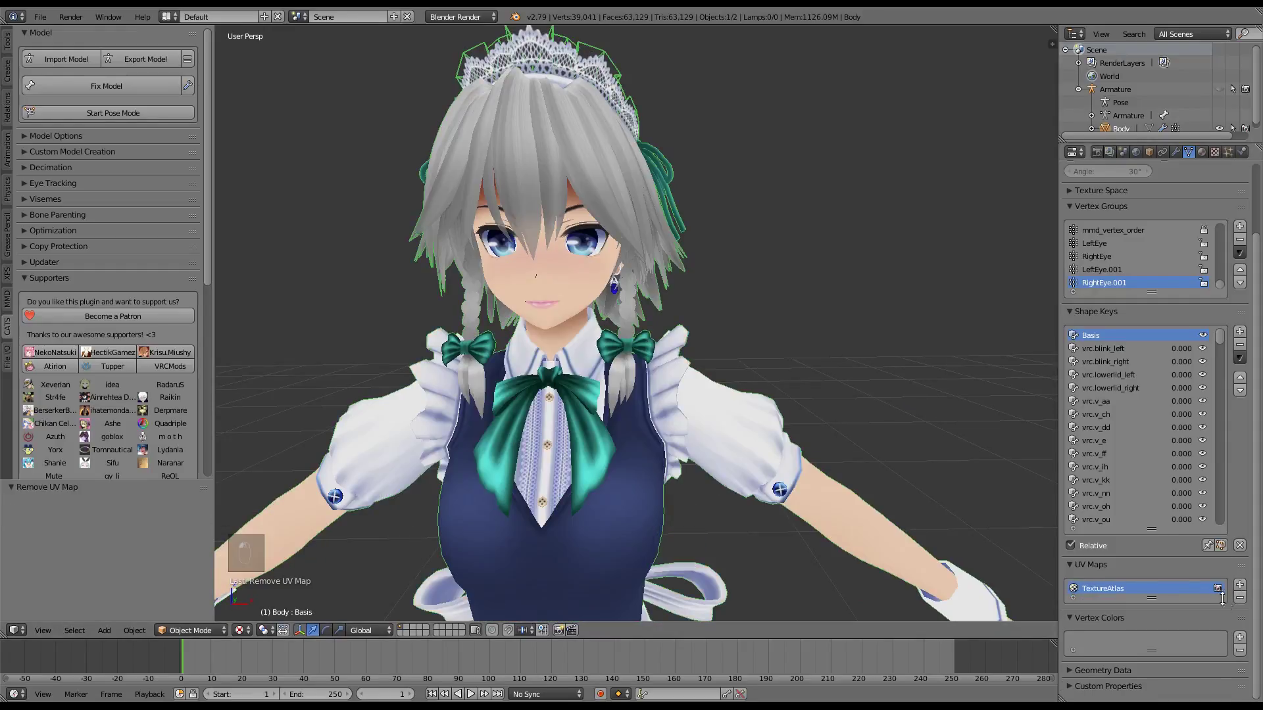
Step: Rename the remaining TextureAtlas UV map as UVMap
double_click(1107, 590)
text(UV)
key(Return)
Step: Deselect all objects and save the cleaned-up model over SakuyaNonAtlased.blend
key(a)
key(ctrl+s)
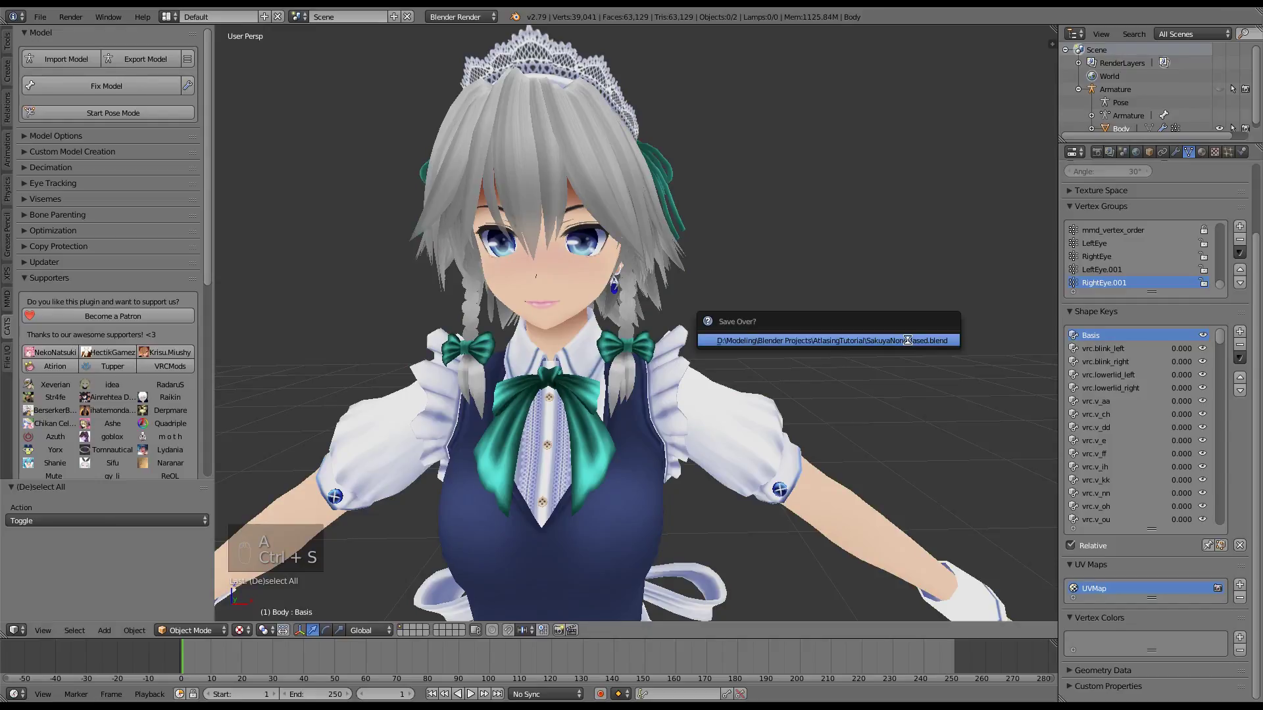
click(908, 340)
Step: Start an FBX export into the AtlasingTutorial folder with the file name SakuyaAtlased.fbx
scroll(224, 142, down, 4)
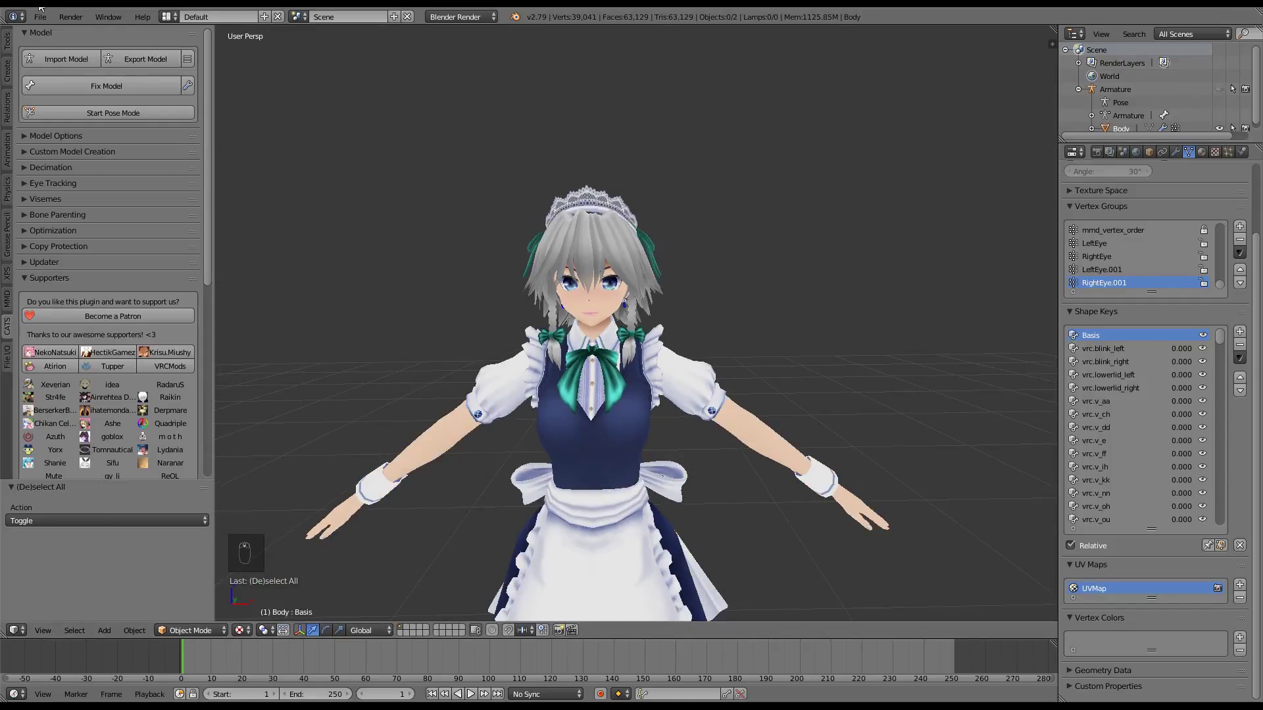
click(40, 16)
mouse_move(99, 280)
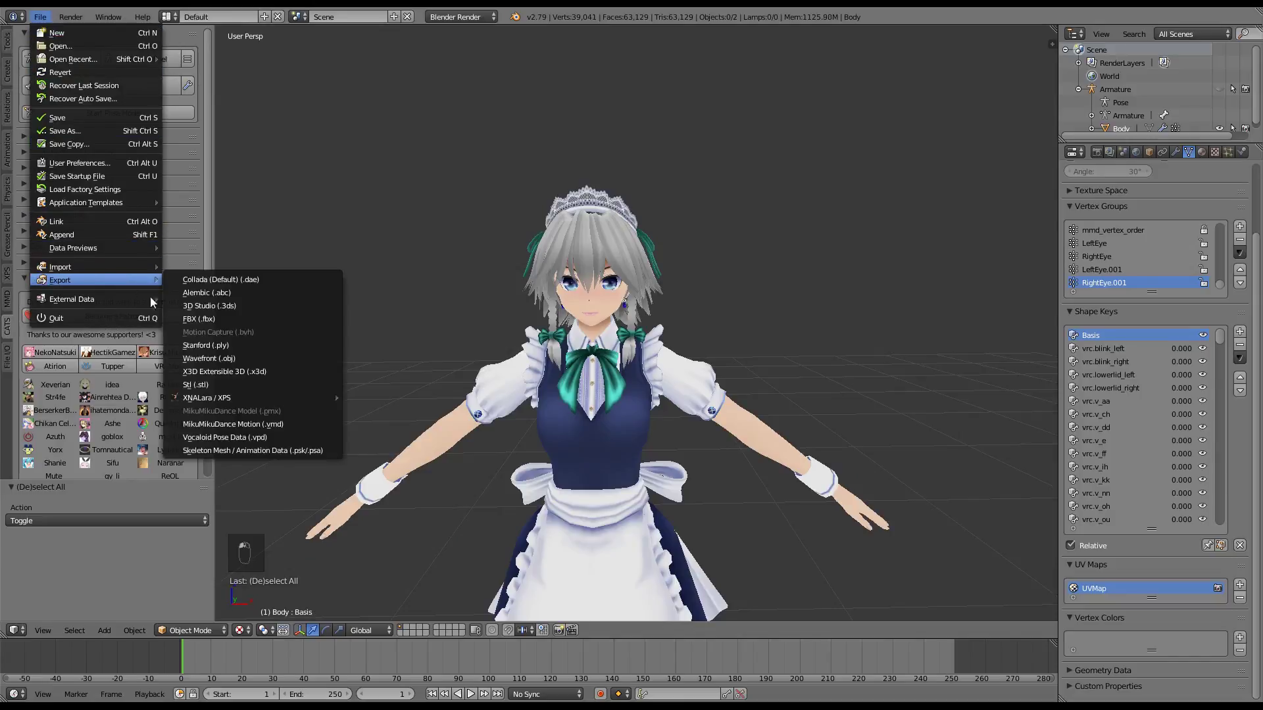
click(197, 316)
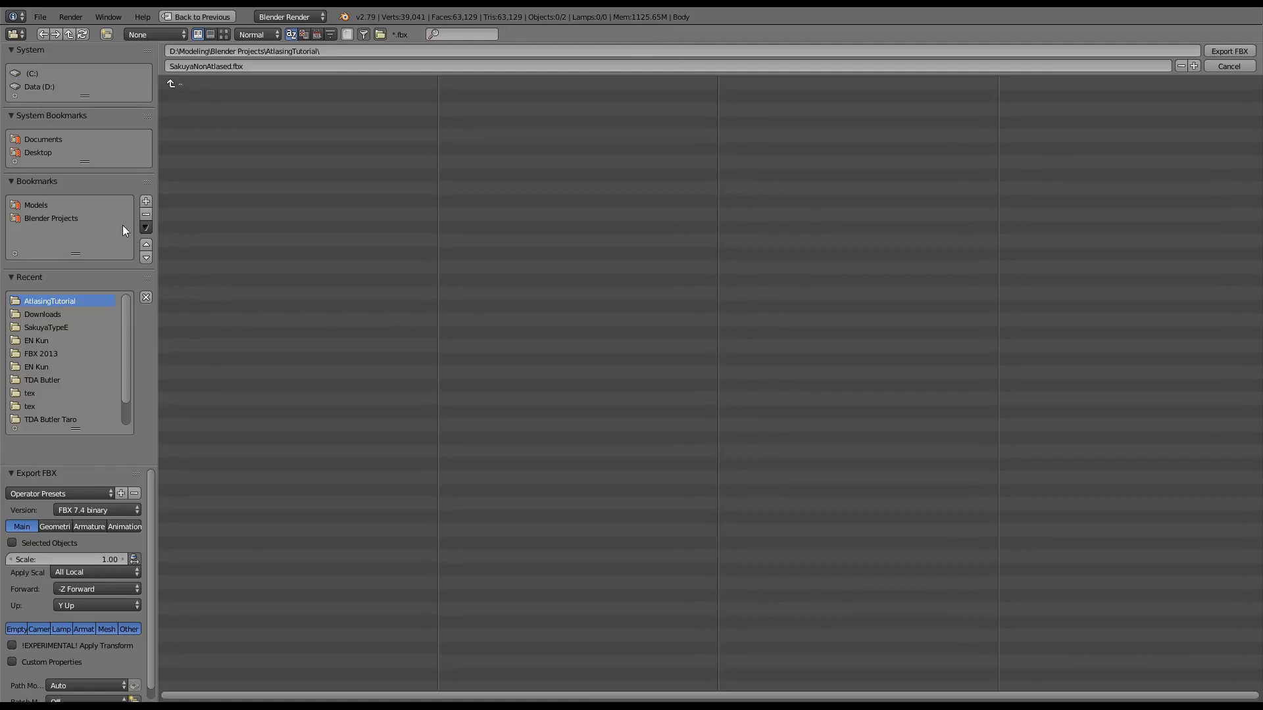
click(221, 66)
text(SakuyaAtlased.fbx)
key(Return)
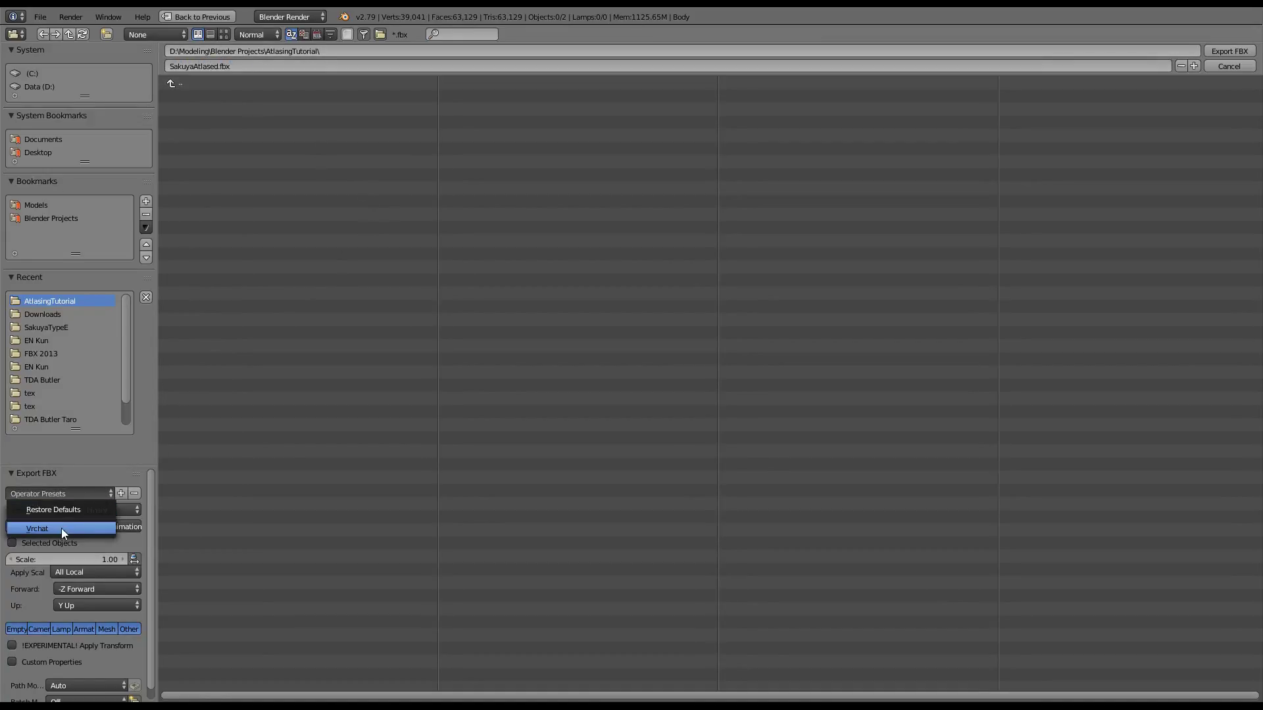
Step: Apply the Vrchat export preset, keep the Copy path mode with embedded textures, and export the FBX
click(110, 528)
click(30, 527)
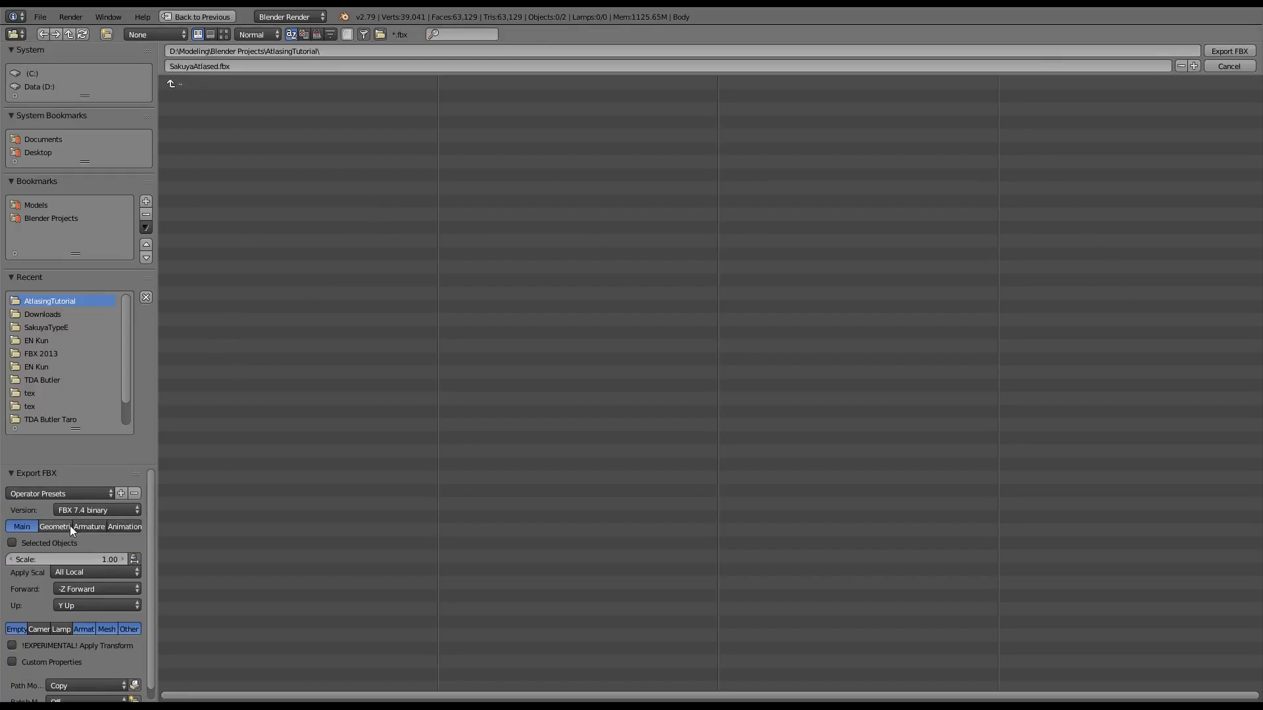
scroll(66, 533, down, 1)
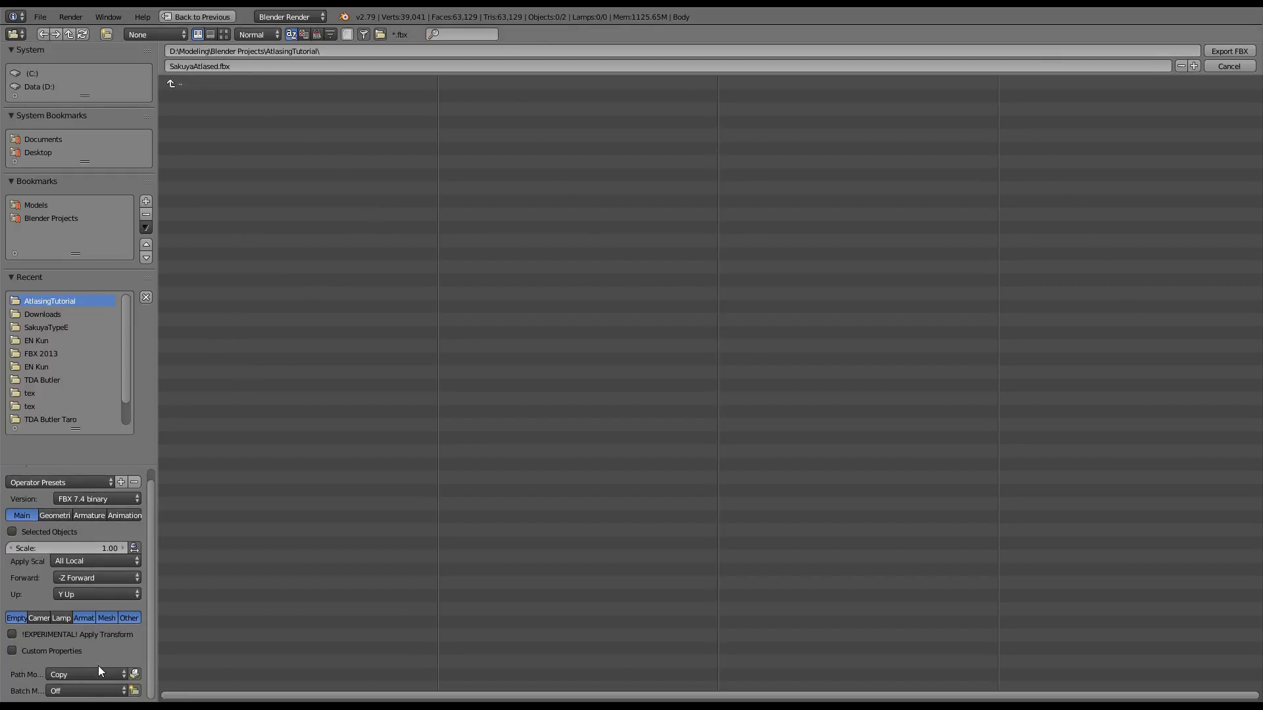
drag(156, 659, 187, 659)
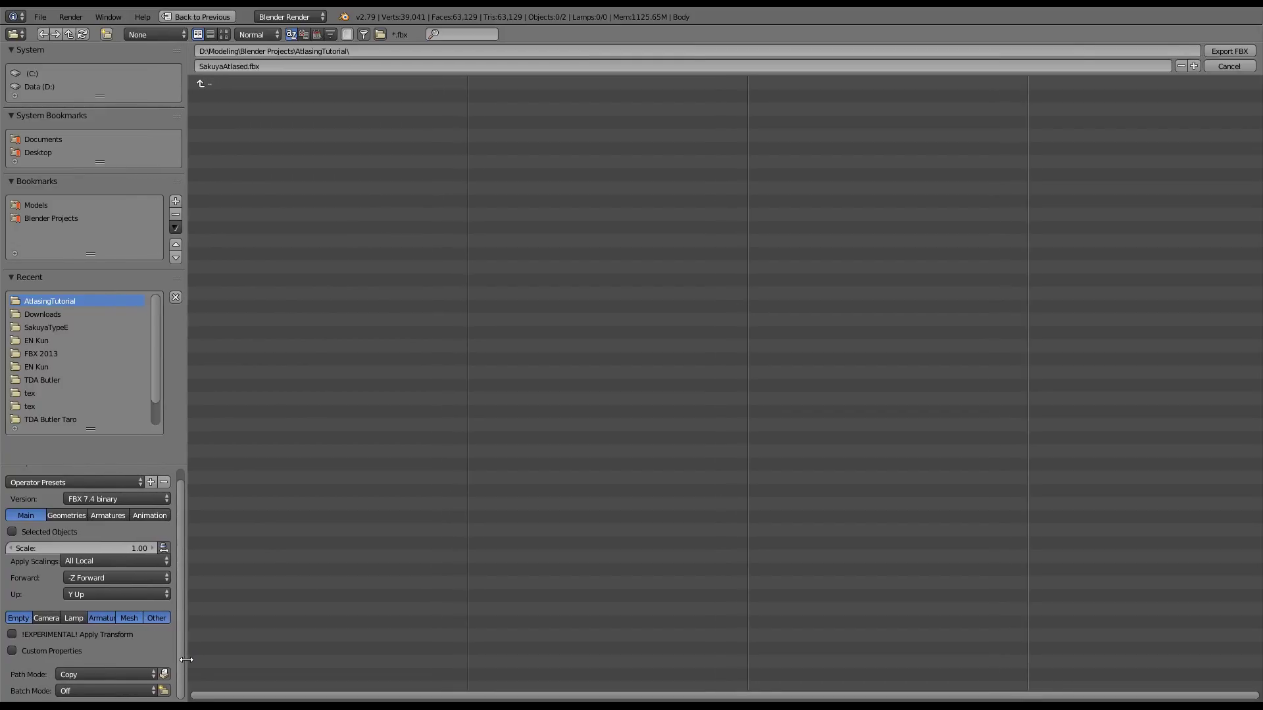
click(66, 675)
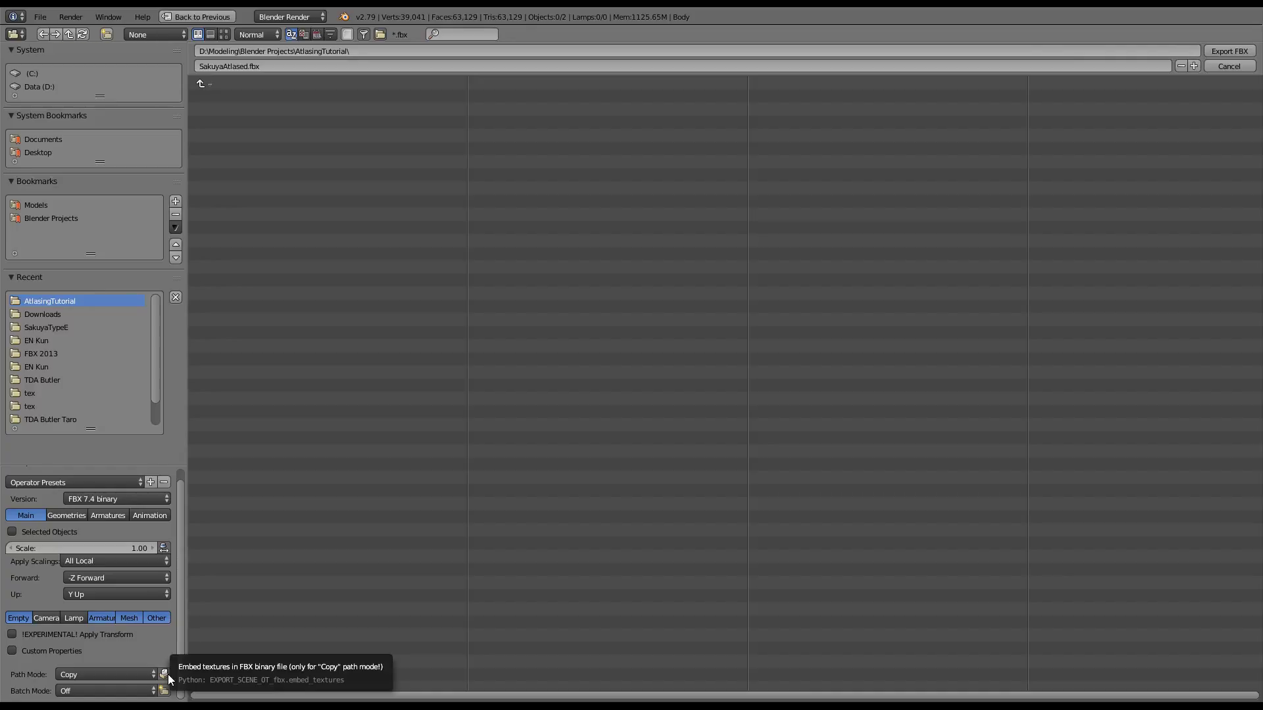
click(1237, 53)
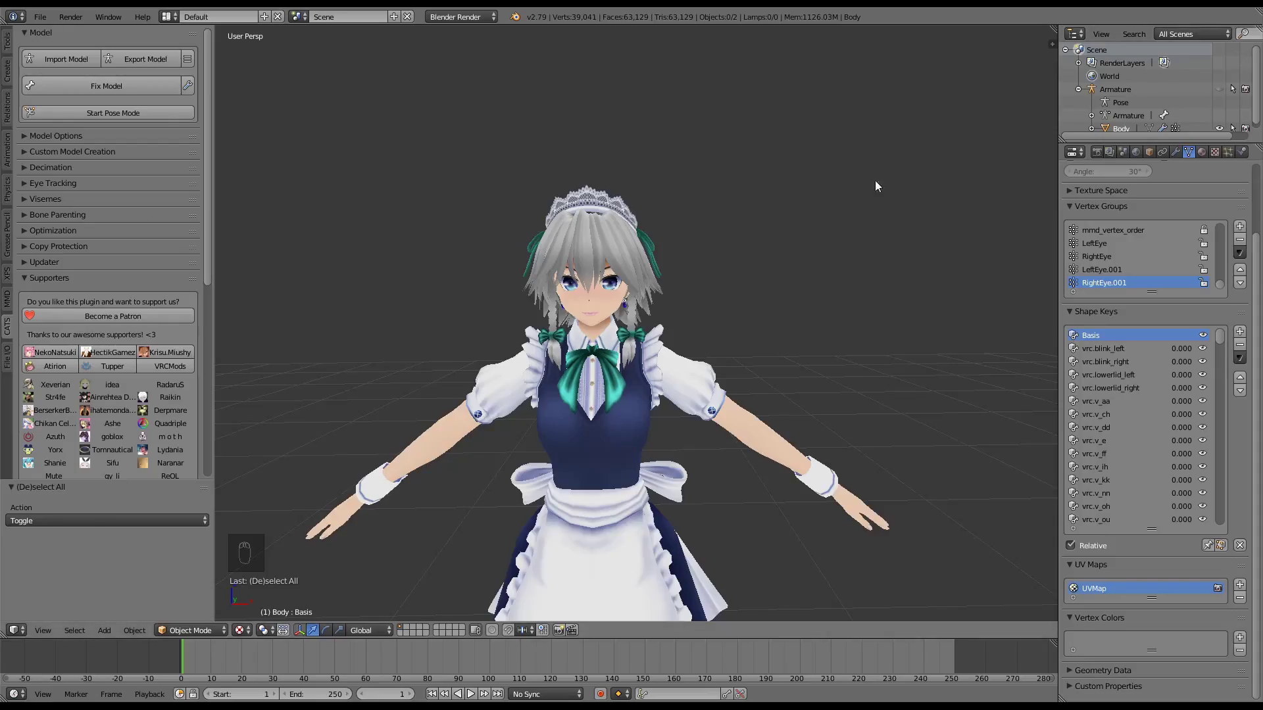
Step: Save over SakuyaNonAtlased.blend after the export
key(ctrl+s)
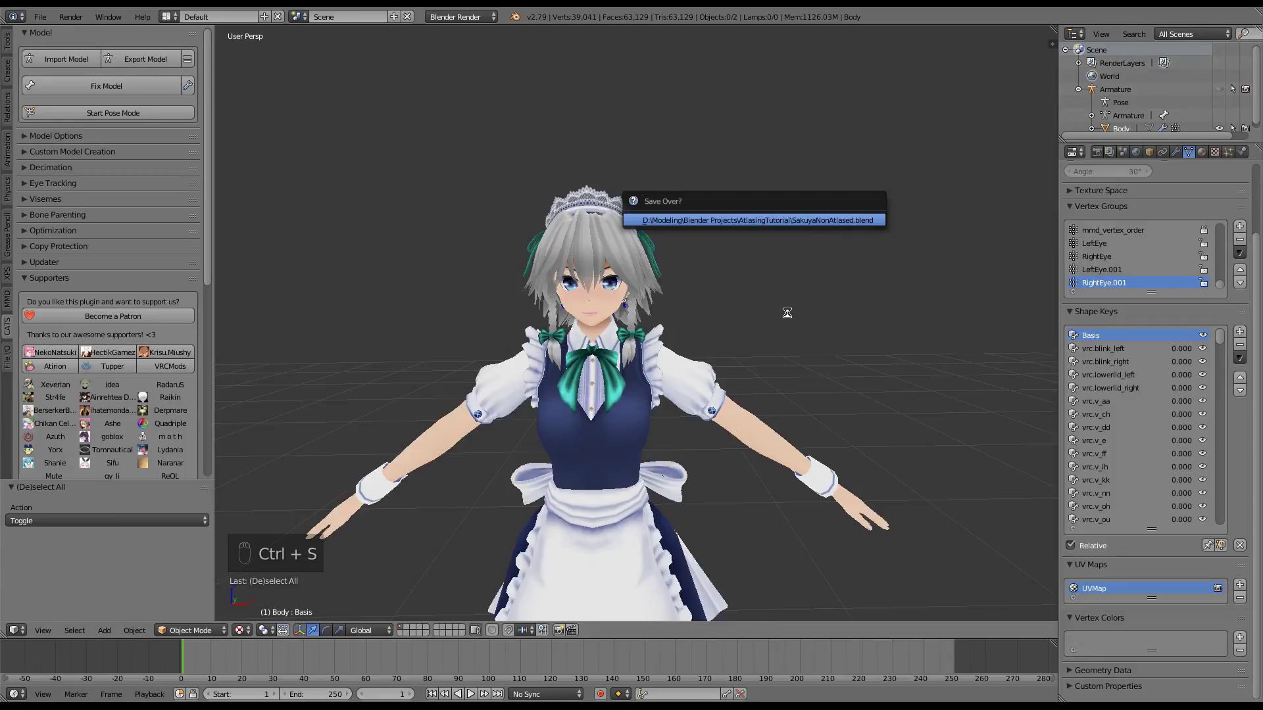
key(Return)
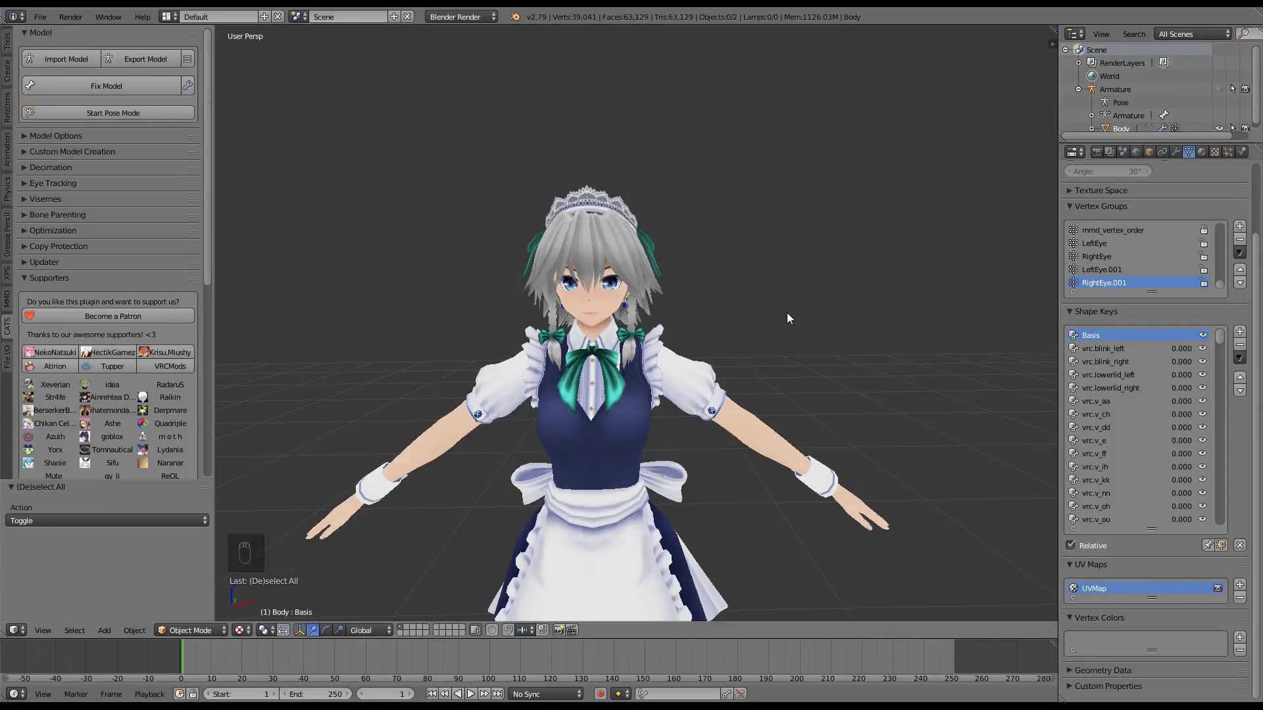
scroll(692, 413, up, 5)
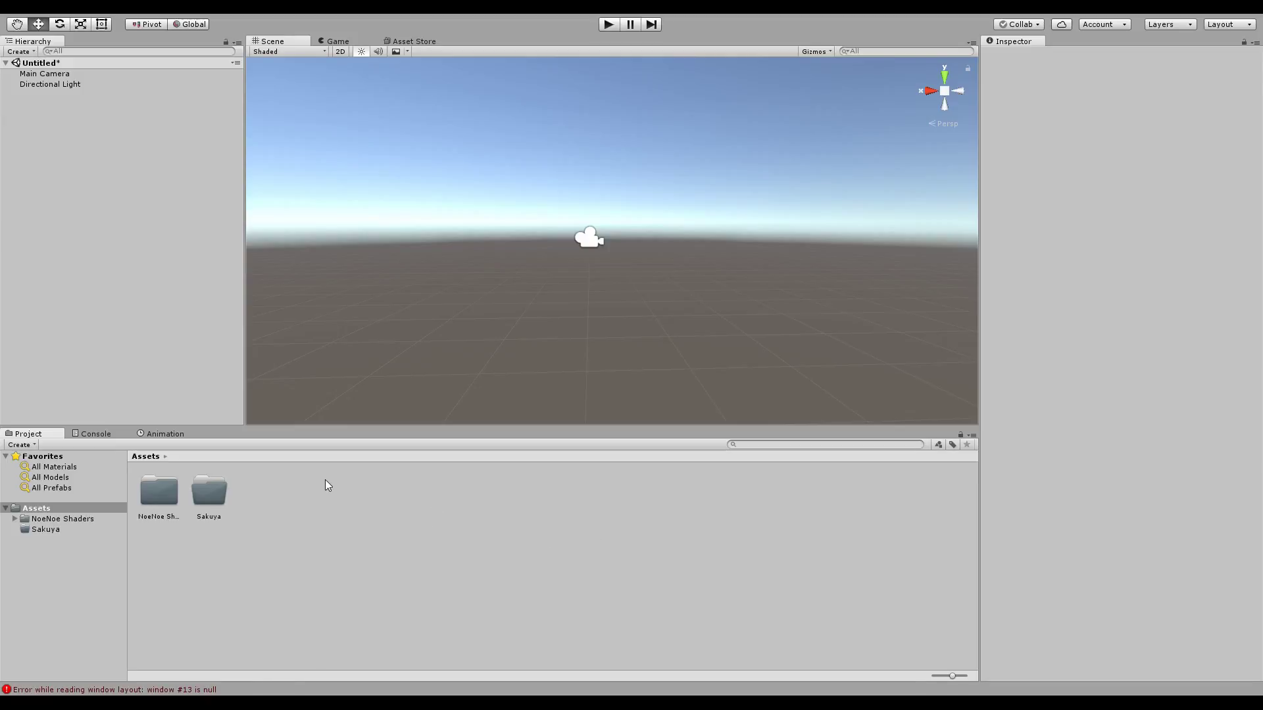
Step: Switch to Unity and open the Sakuya folder in the project's Assets
double_click(201, 494)
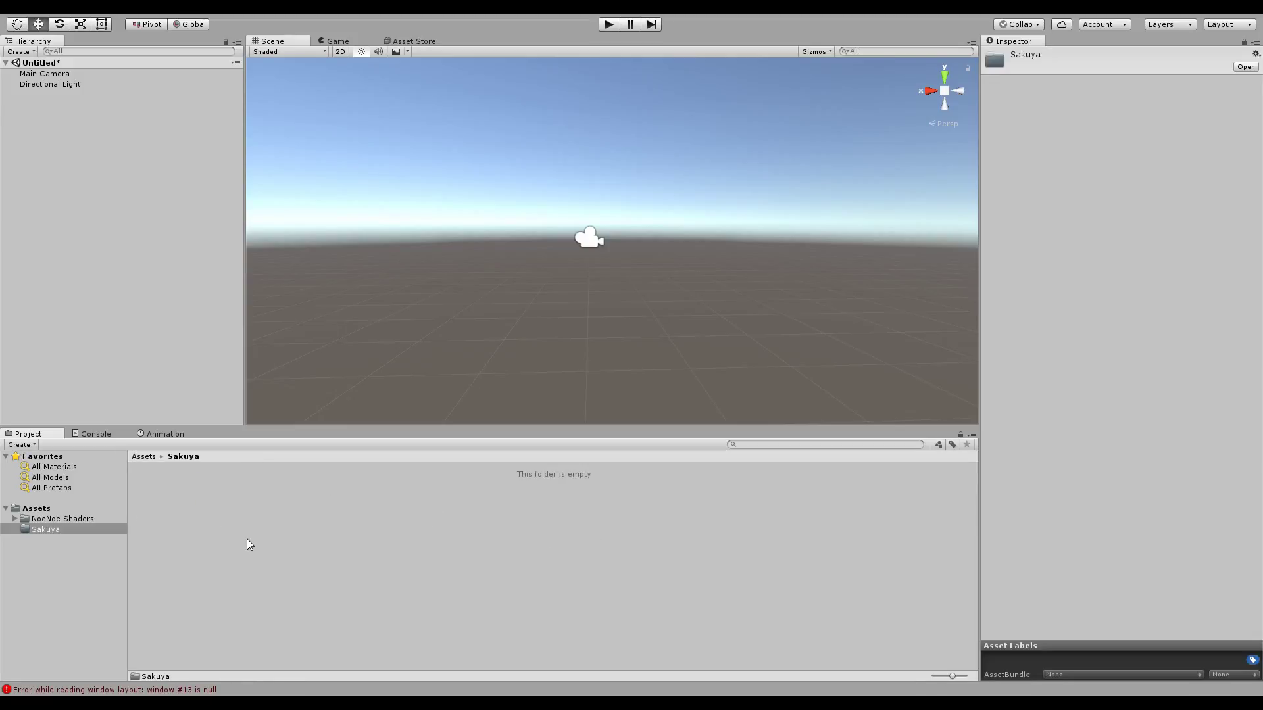
click(144, 457)
double_click(200, 493)
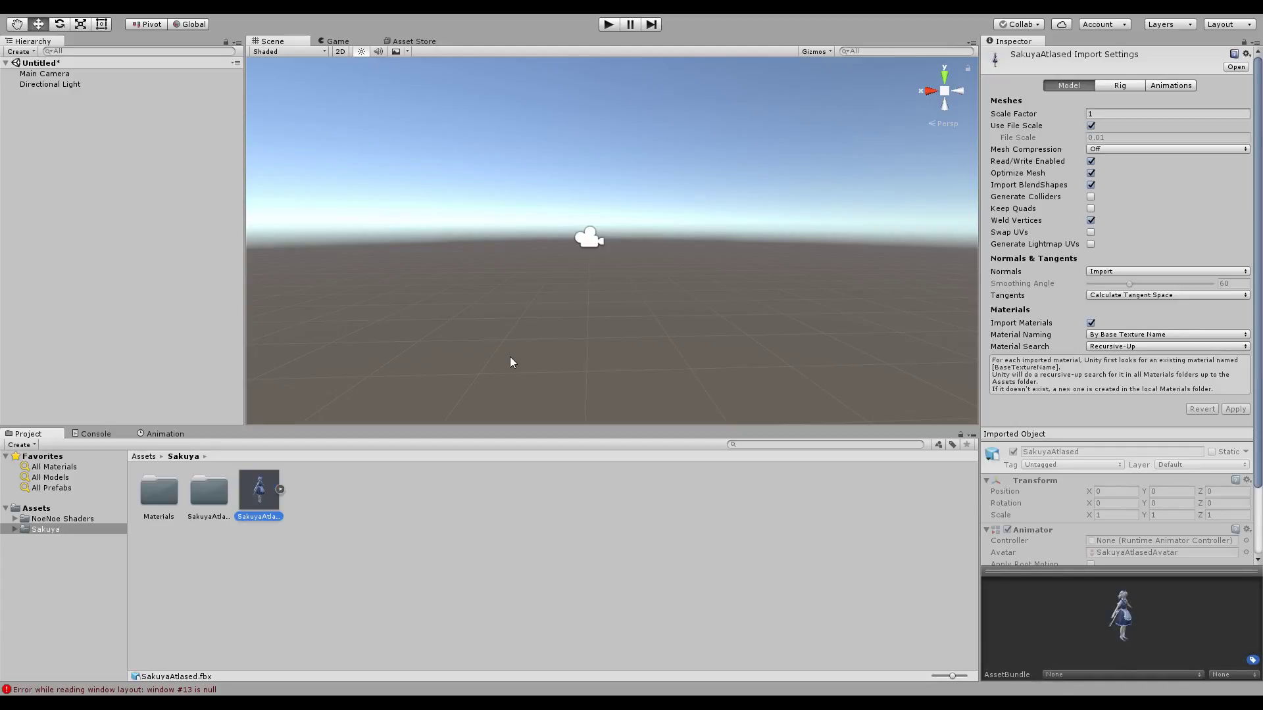
Step: Check the imported SakuyaAtlased model and its Materials folder, and show the import settings of the SakuyaAtlas texture in SakuyaAtlased.fbm
click(412, 525)
click(260, 502)
double_click(167, 498)
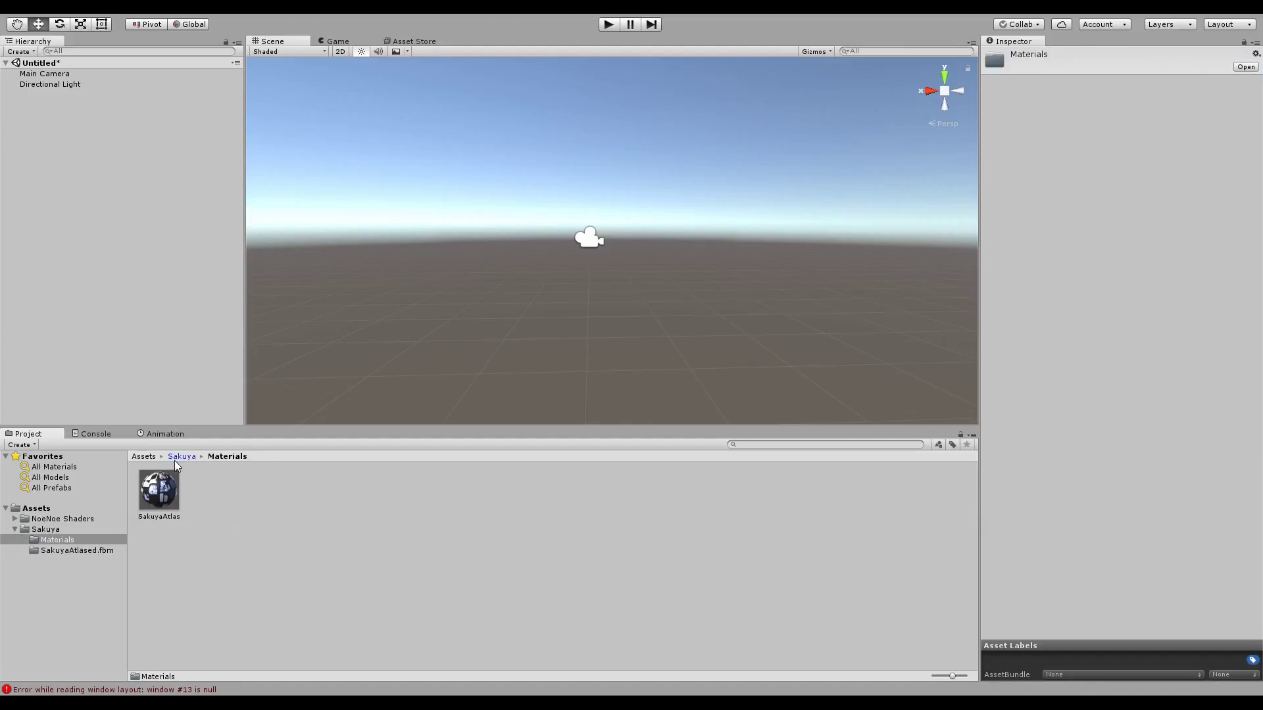
click(175, 460)
double_click(200, 496)
click(178, 514)
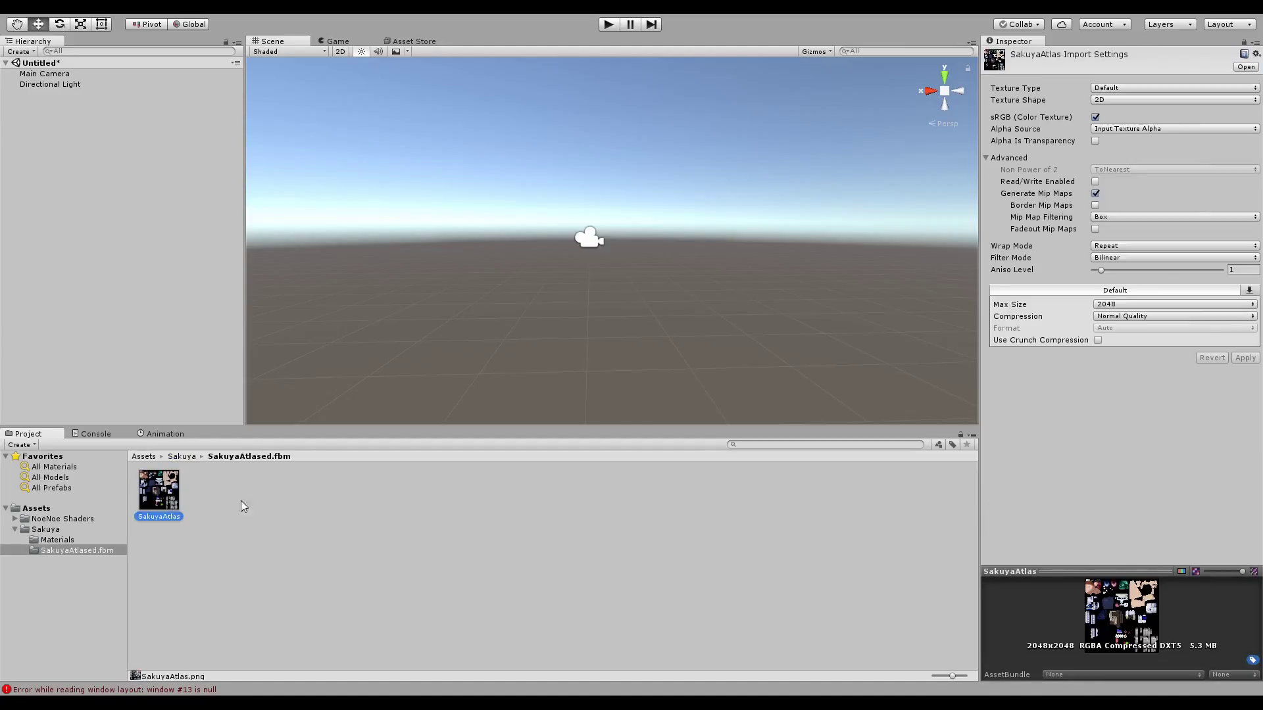
Step: Add the SakuyaAtlased model from the Sakuya folder to the scene hierarchy and bring its upper body into view
click(284, 512)
click(181, 457)
drag(259, 492, 146, 357)
click(851, 294)
mouse_move(776, 290)
right_down()
mouse_move(792, 318)
mouse_move(762, 270)
right_up()
scroll(782, 317, down, 2)
Step: Set the SakuyaAtlas texture in SakuyaAtlased.fbm to Max Size 4096, enable Alpha Is Transparency, and apply the import settings
double_click(204, 511)
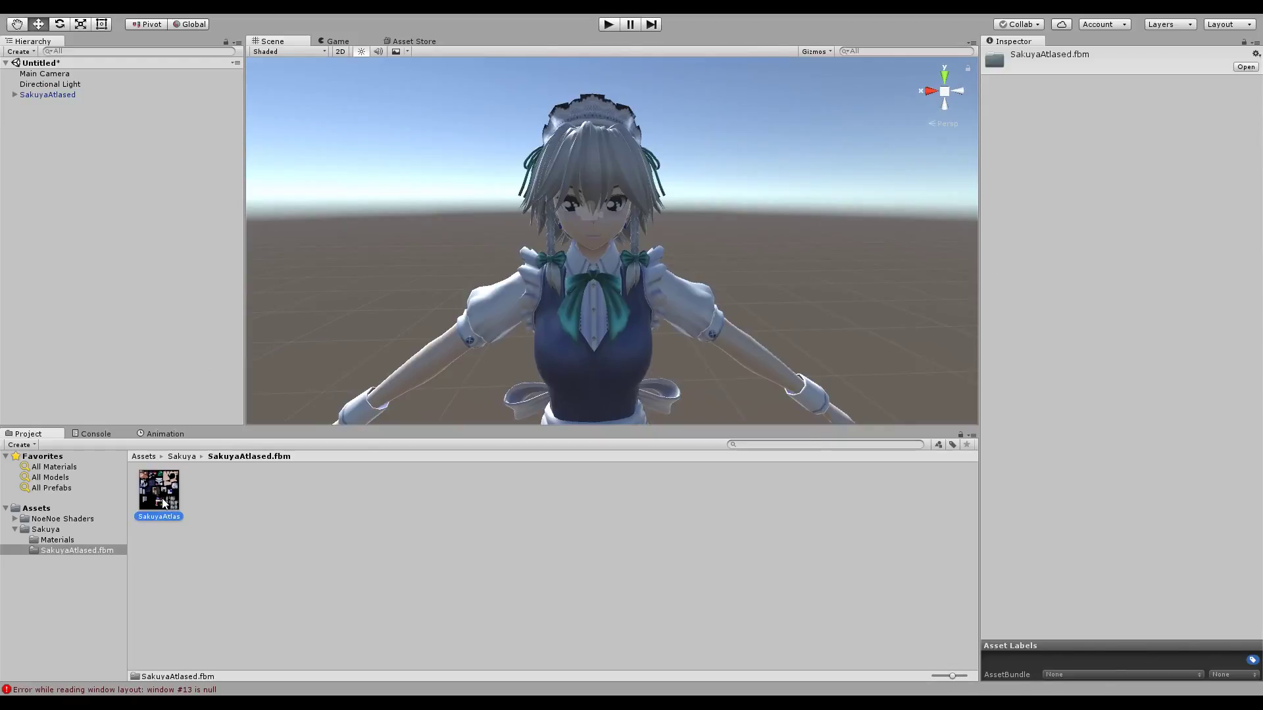
click(159, 490)
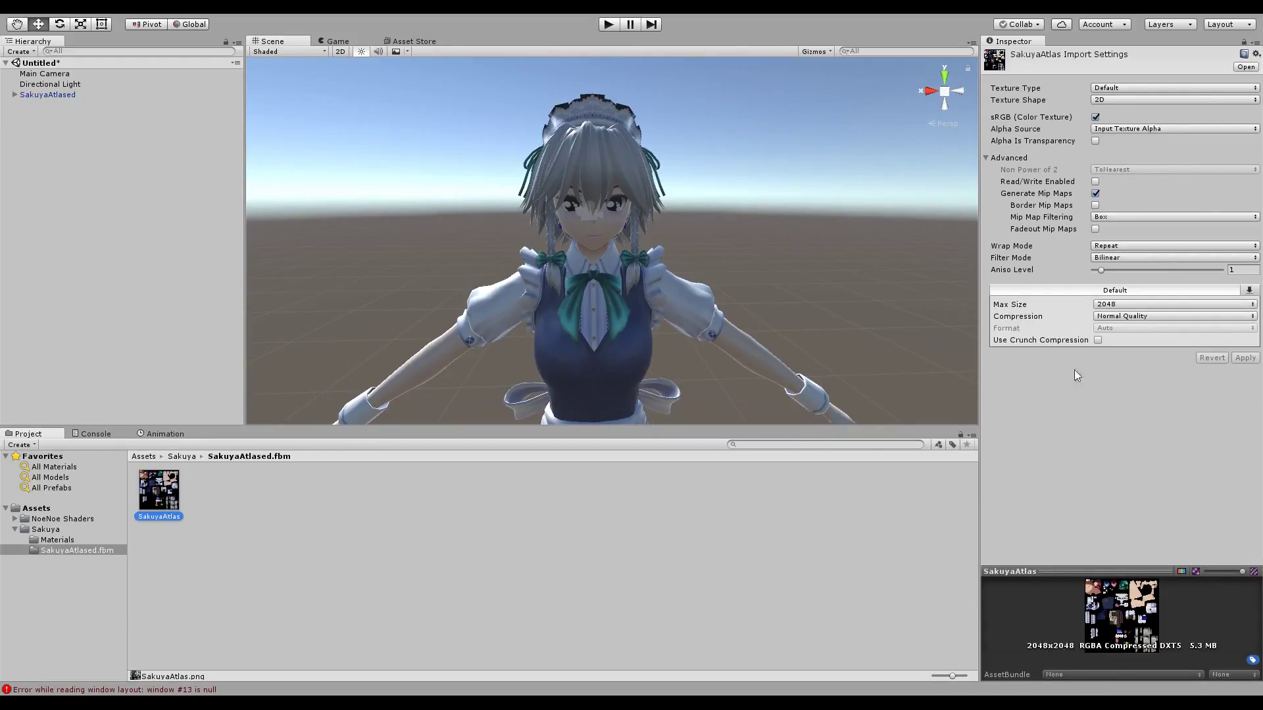
click(1123, 421)
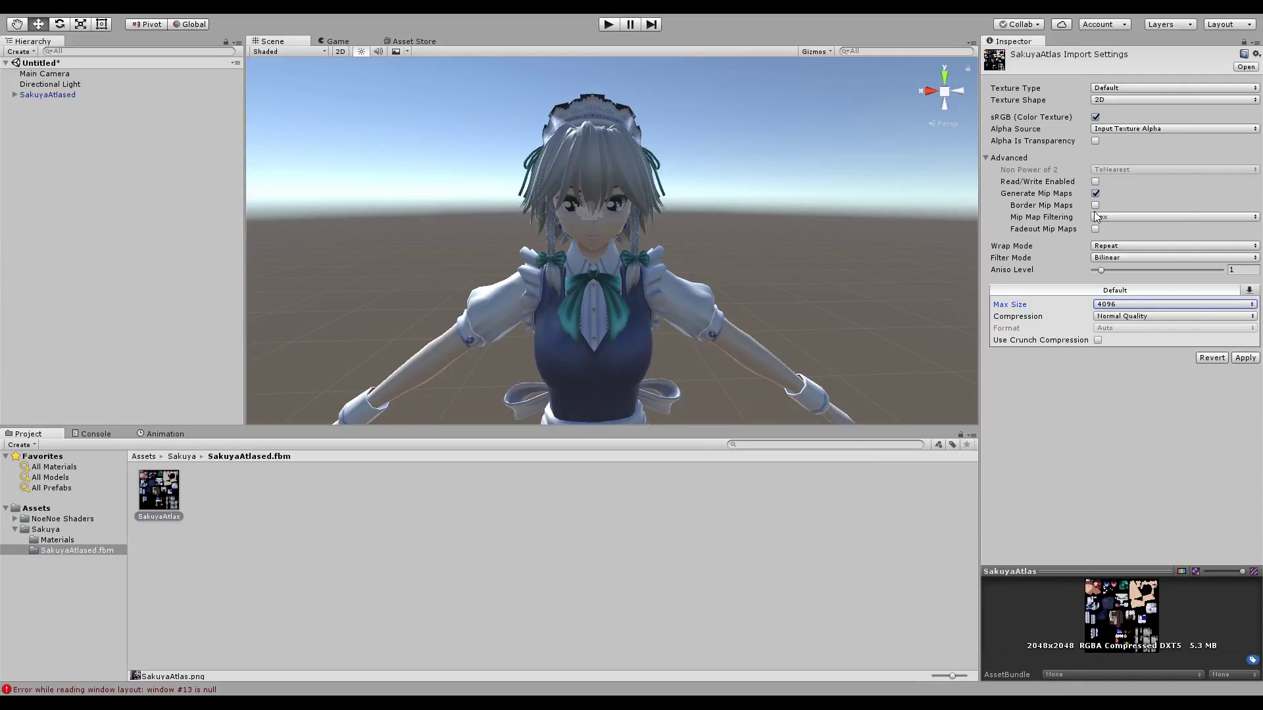
click(1095, 140)
click(1245, 357)
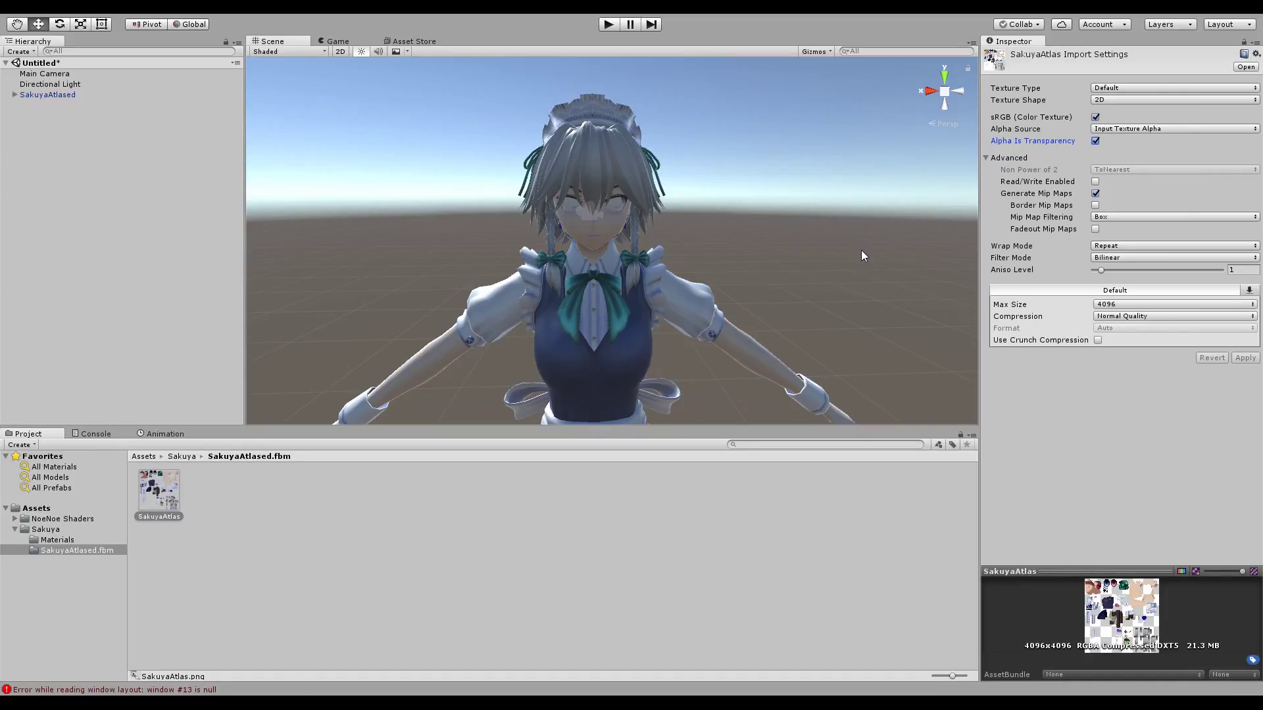
Step: Assign the NoeNoe Toon Opaque shader to the SakuyaAtlas material in the Materials folder and check the model's face
click(283, 510)
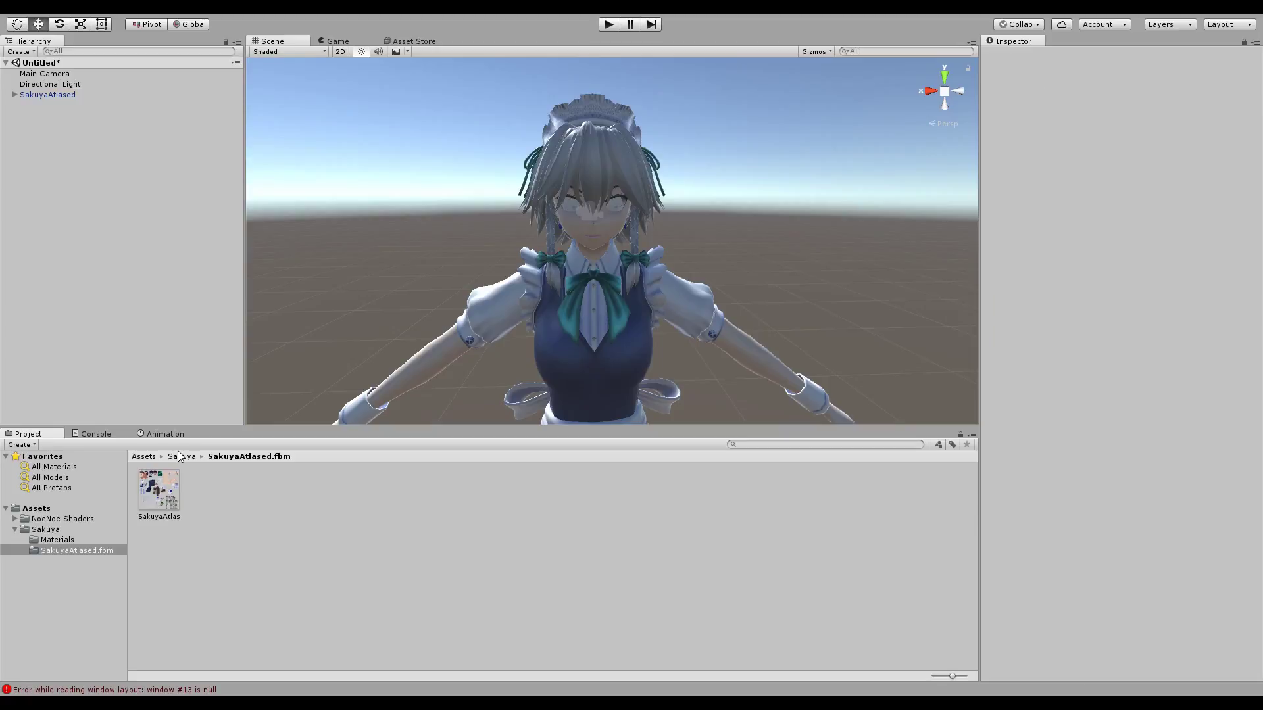
click(182, 456)
double_click(161, 492)
click(161, 494)
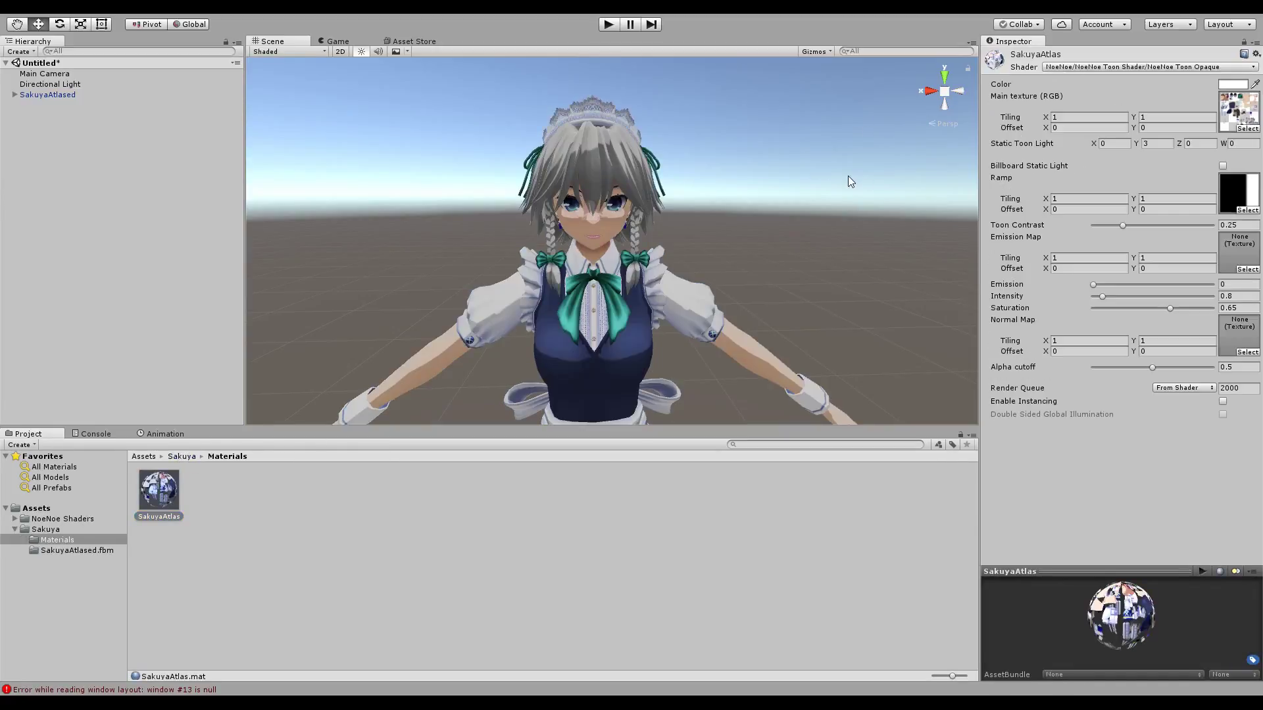
click(902, 195)
scroll(894, 188, up, 5)
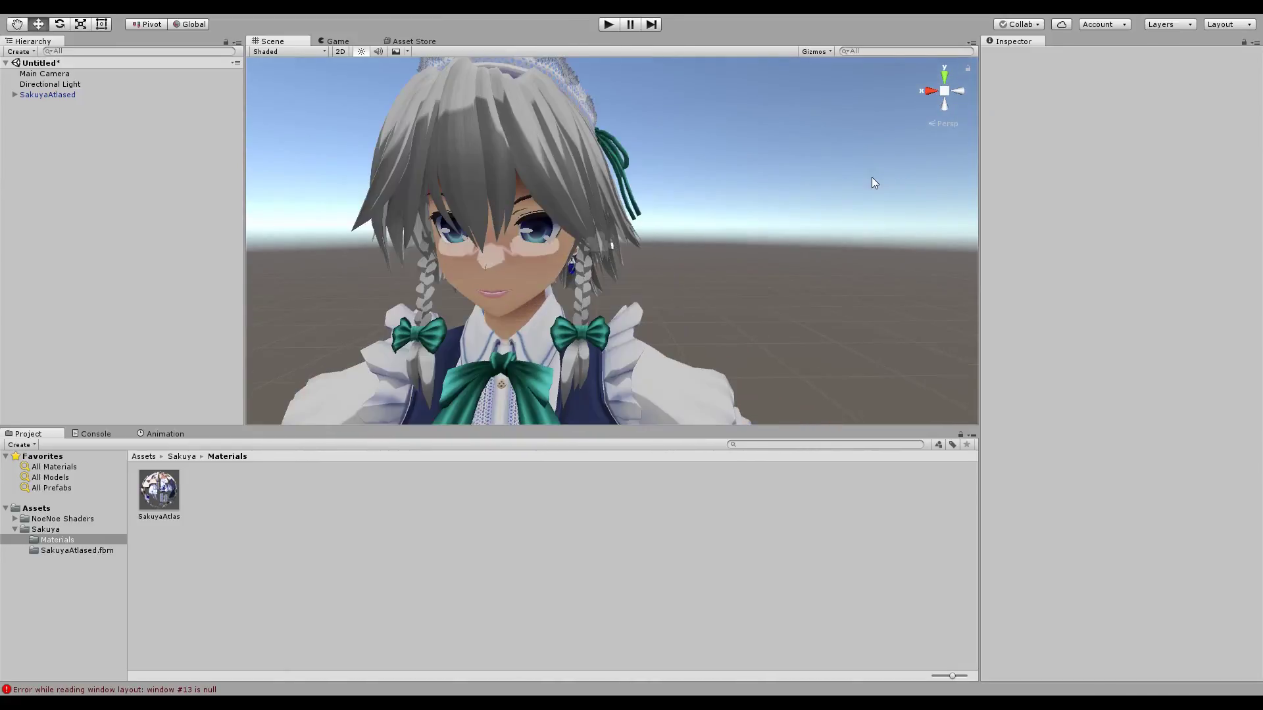
scroll(872, 182, up, 2)
Step: Set the SakuyaAtlas material's Static Toon Light to Y 0.1 and Z 0.5, and choose a soft gradient texture for the Ramp
click(151, 517)
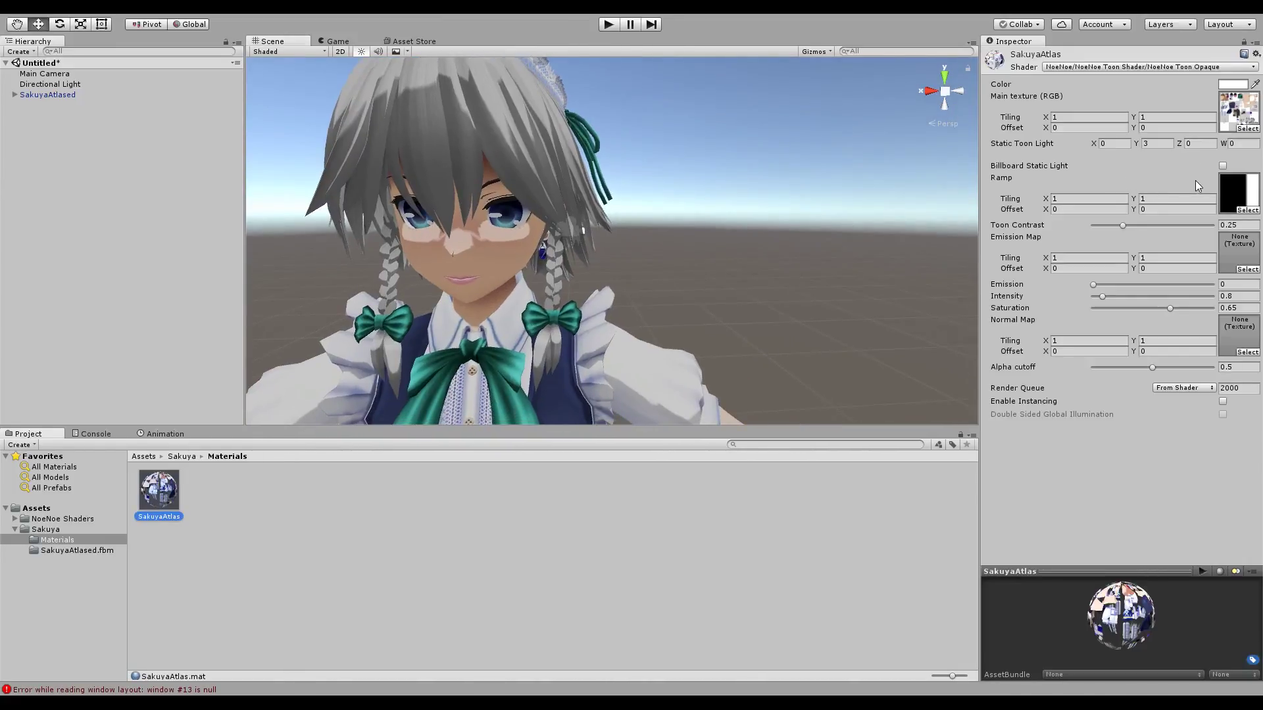
click(1154, 143)
text(0.1)
key(Tab)
text(0.5)
click(1255, 211)
double_click(830, 273)
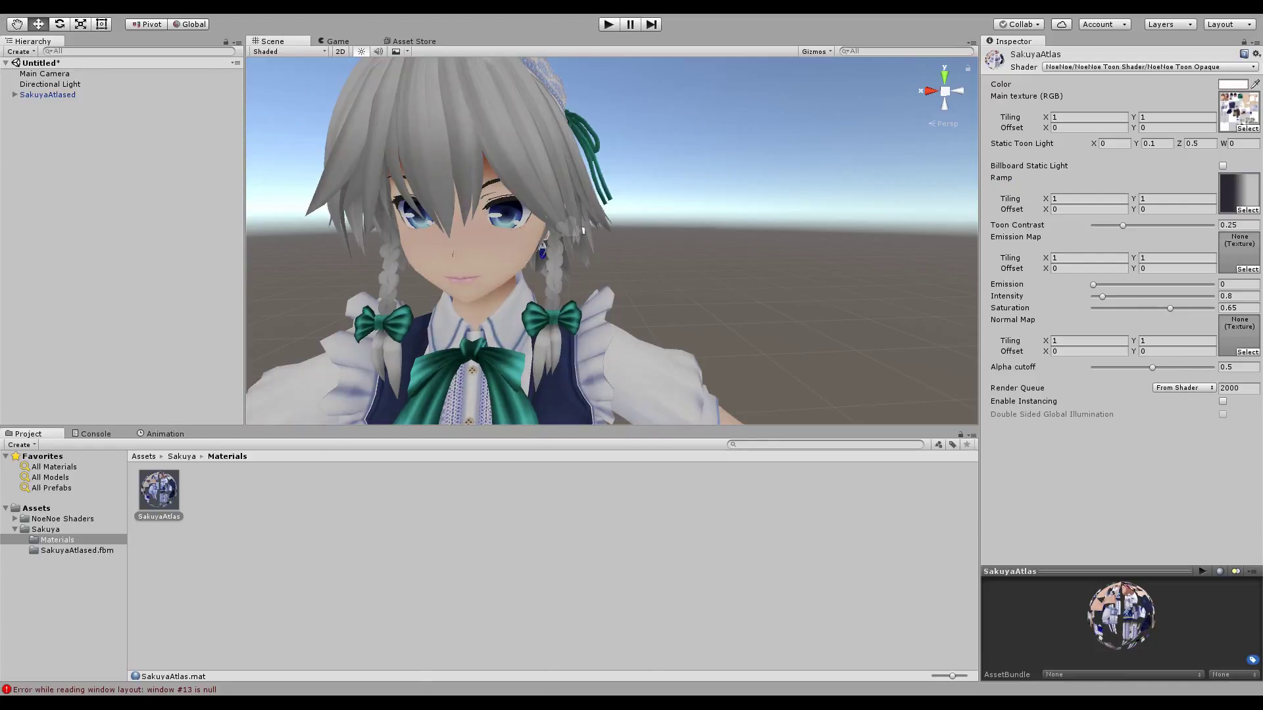
Step: Examine the shaded model's face and upper body from close up and from farther away
scroll(772, 188, down, 5)
click(783, 197)
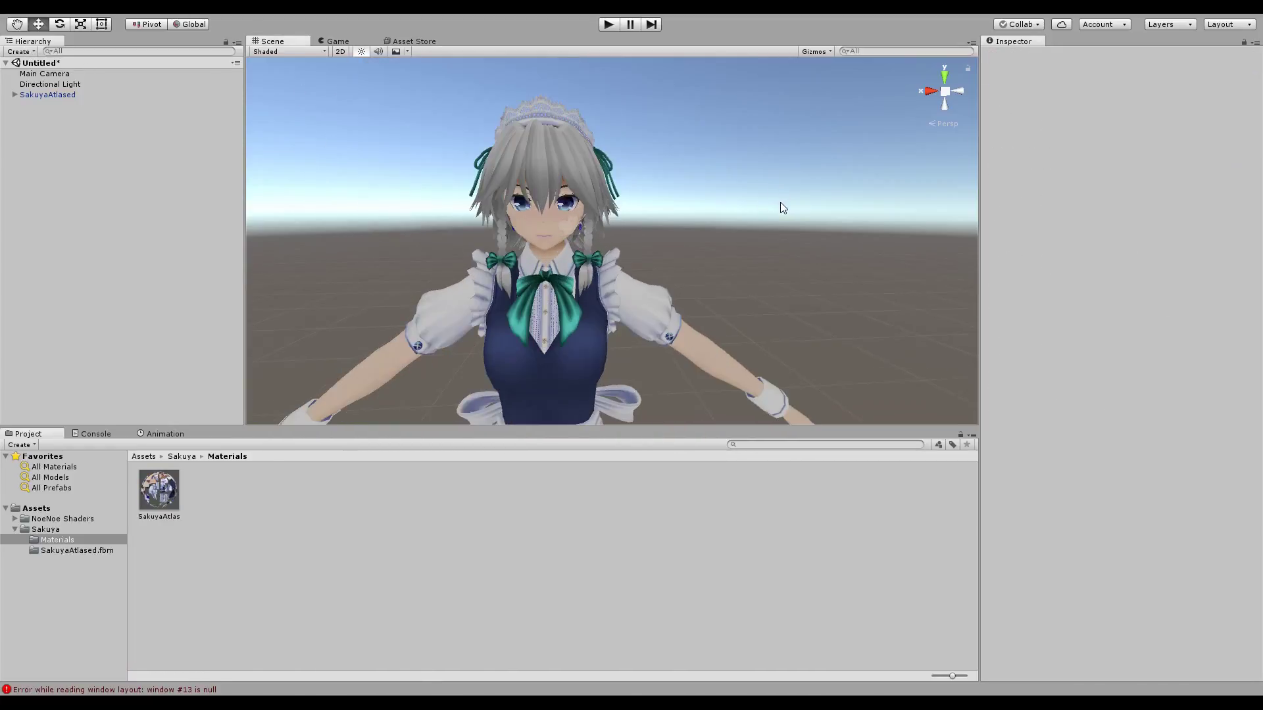
scroll(785, 204, up, 5)
click(159, 490)
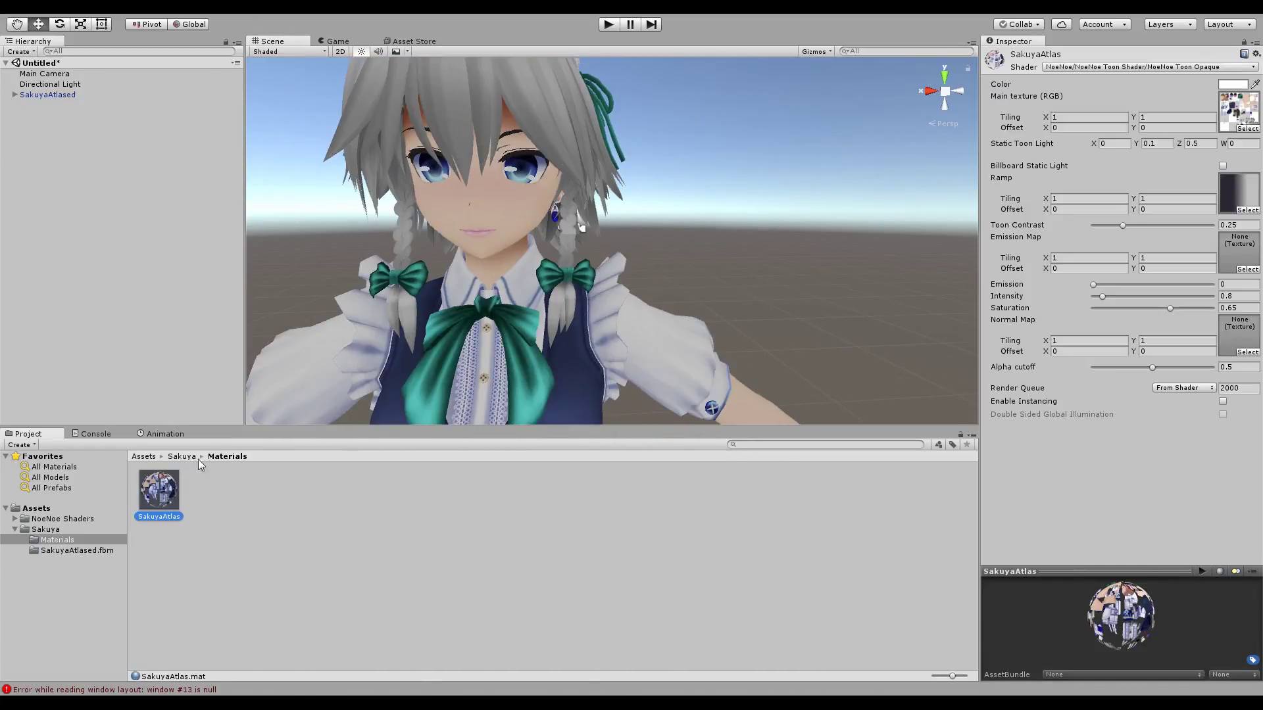
click(195, 464)
click(48, 95)
alt+drag(763, 251, 745, 248)
right_drag(745, 248, 743, 248)
middle_drag(773, 250, 775, 267)
click(774, 267)
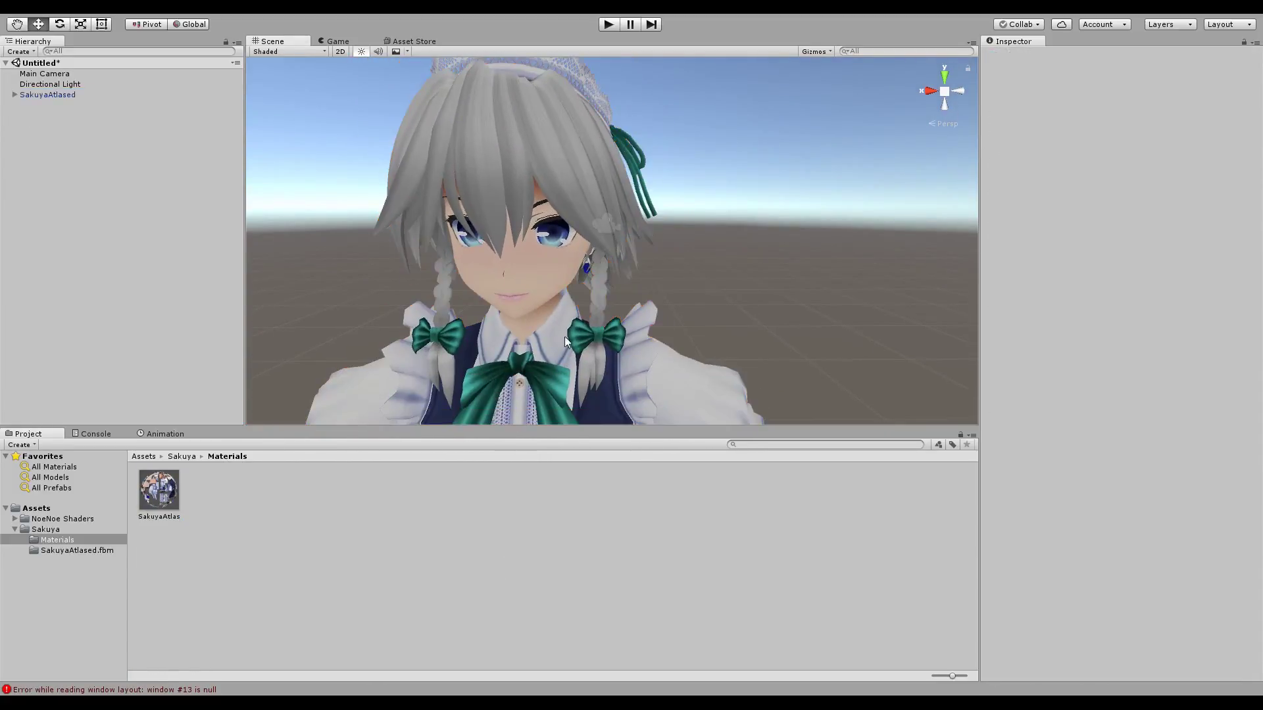
scroll(547, 347, down, 5)
Step: Review the import settings of the SakuyaAtlas texture and the shader settings of the SakuyaAtlas material
click(189, 456)
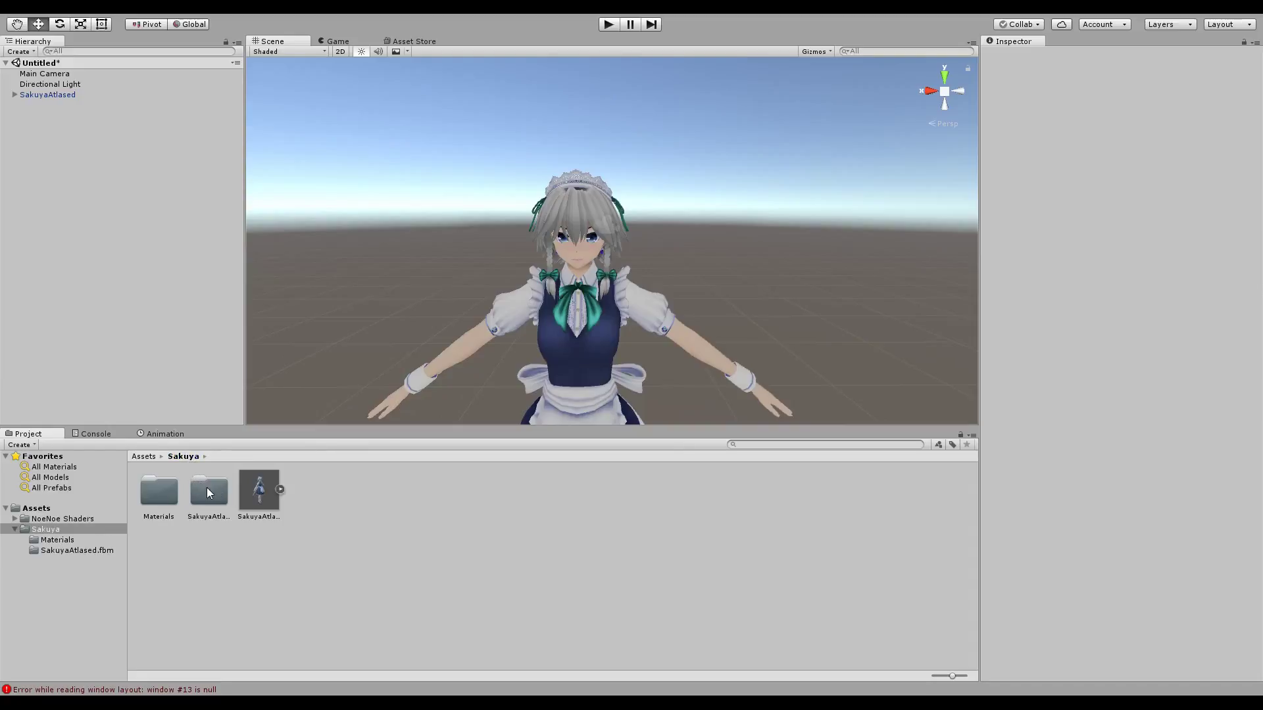
double_click(208, 493)
click(179, 497)
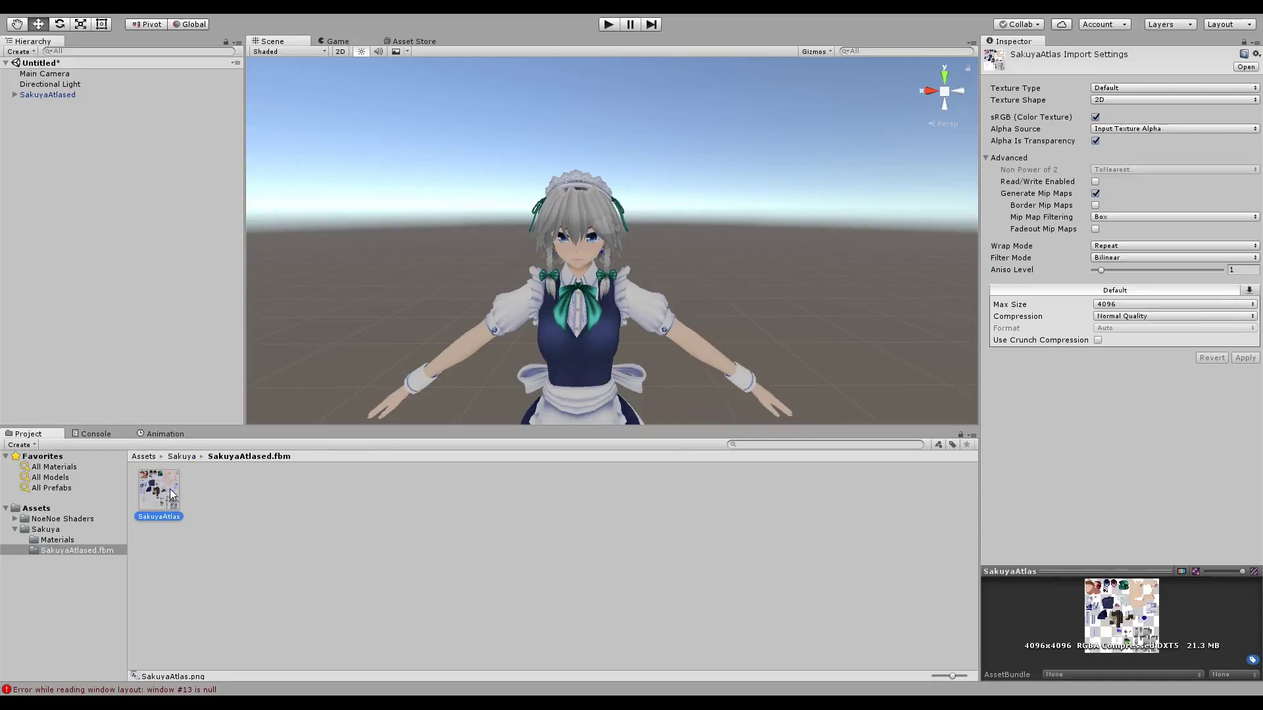
click(328, 480)
click(180, 456)
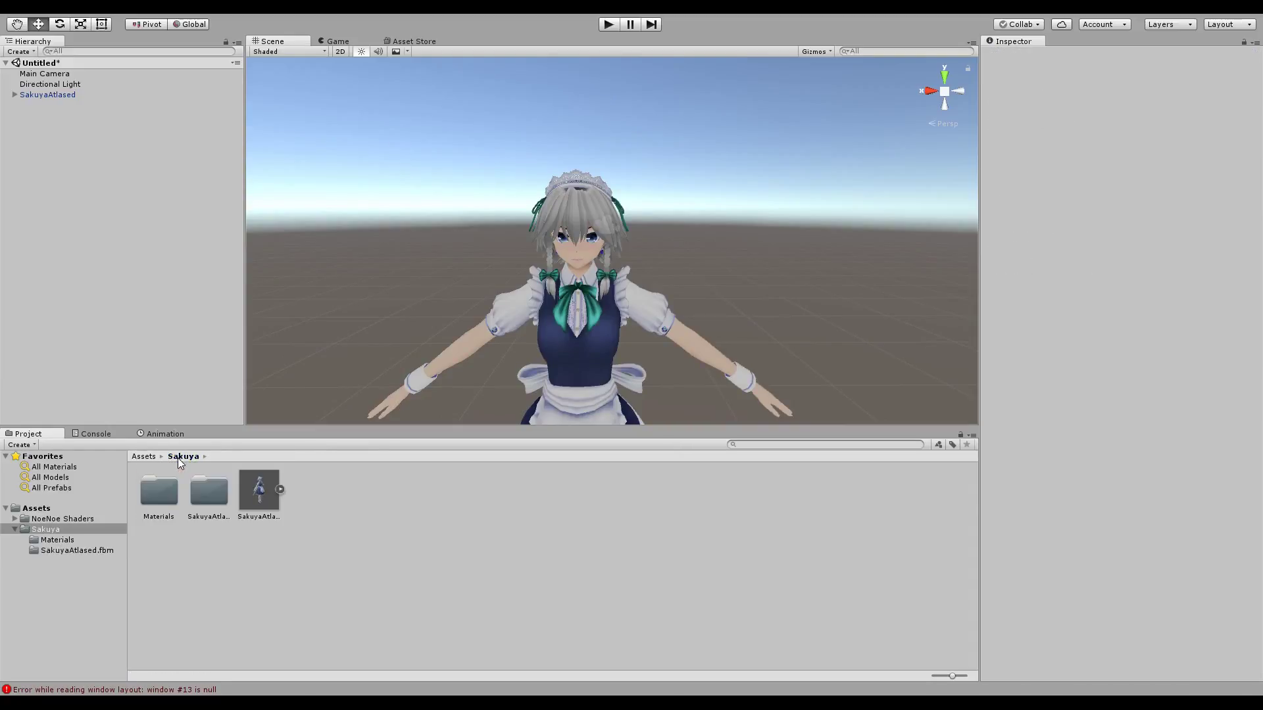
double_click(155, 490)
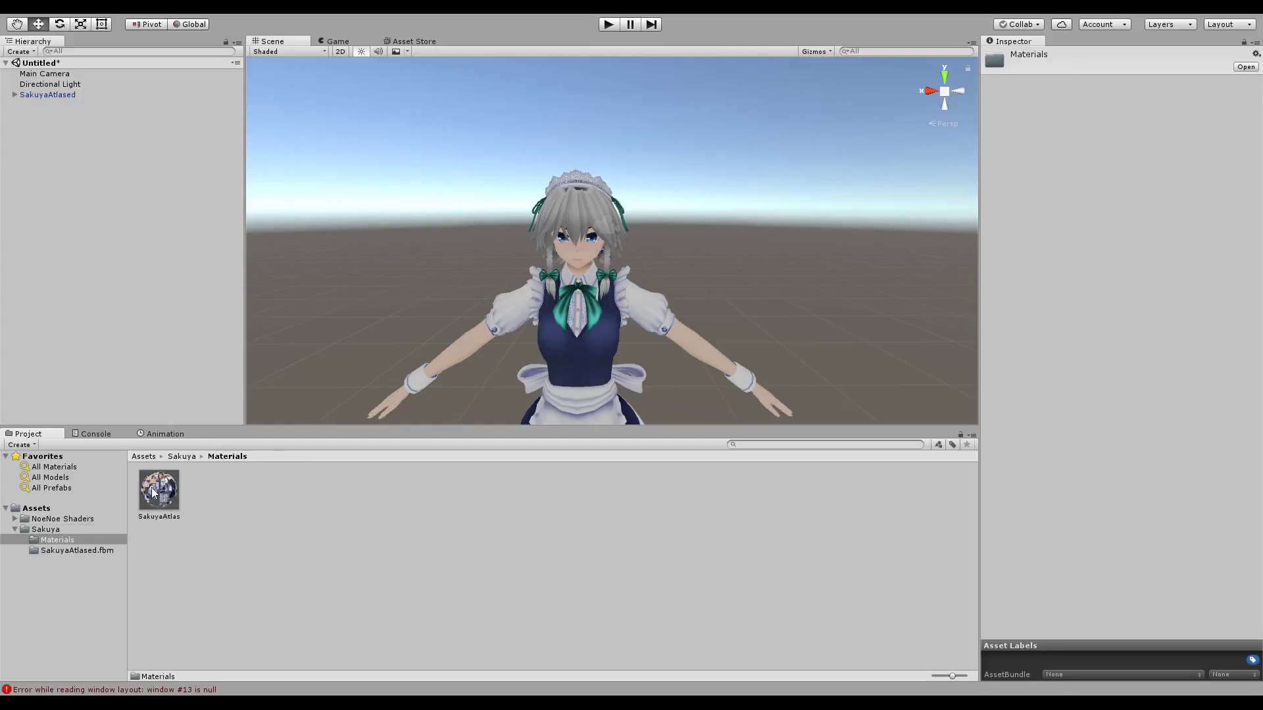
click(159, 490)
scroll(792, 273, up, 4)
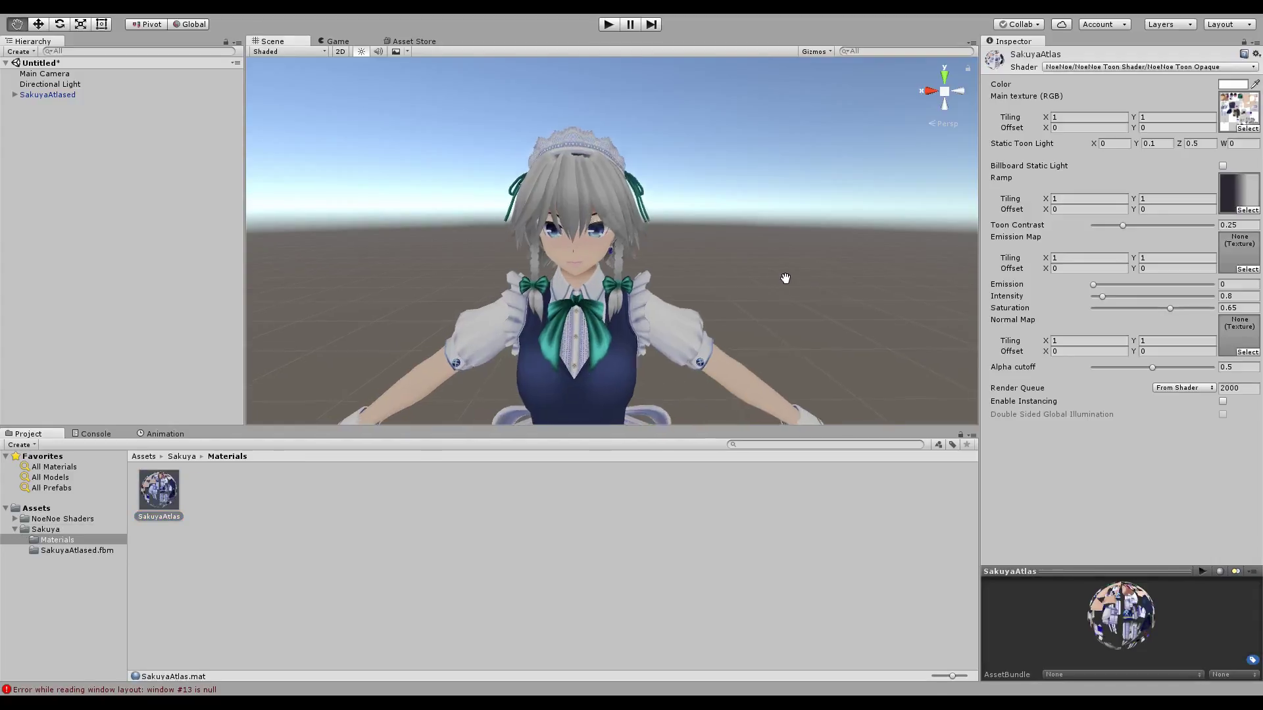
Step: Delete the SakuyaAtlas material from the Materials folder and select the SakuyaAtlased model in the Sakuya folder
click(365, 511)
click(160, 492)
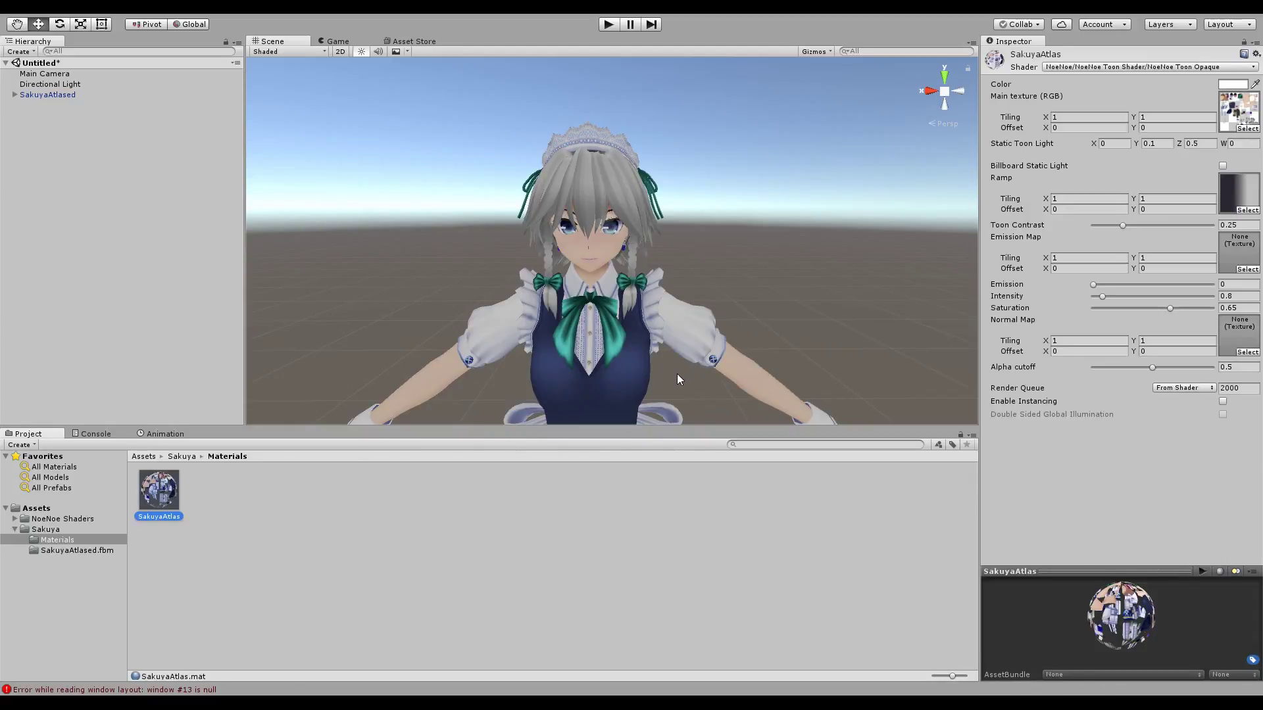
key(shift+Delete)
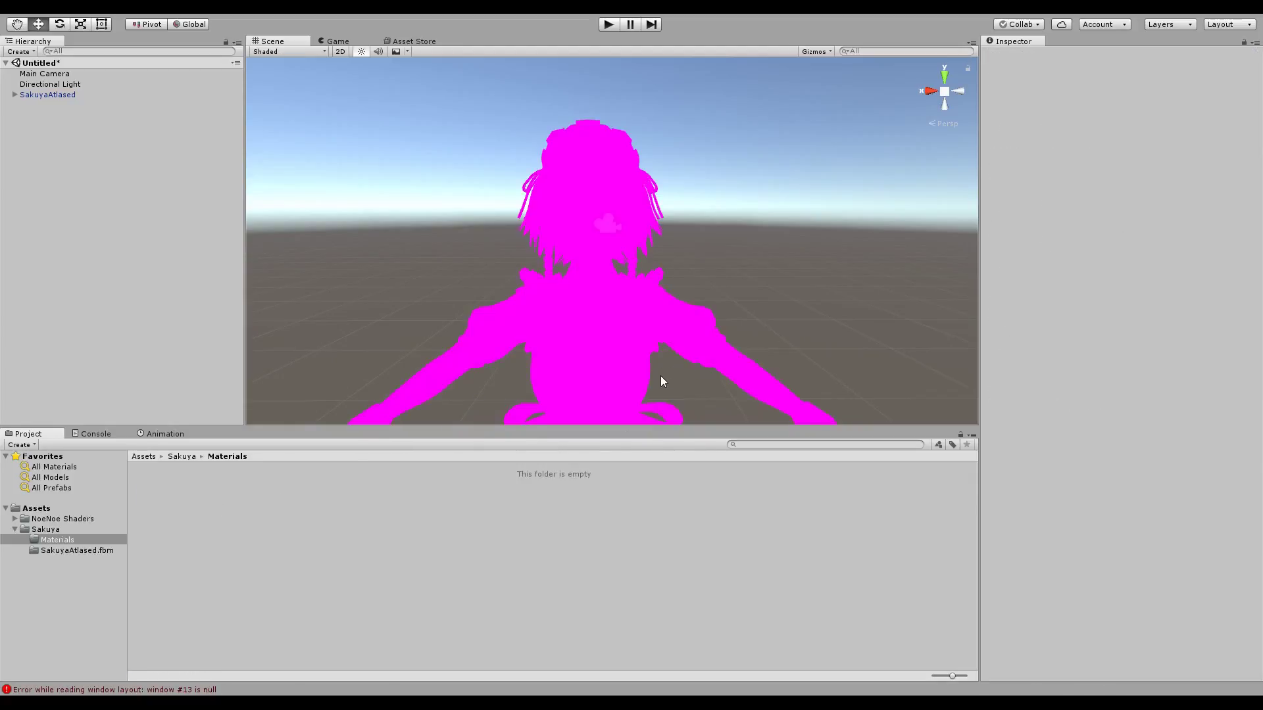
click(198, 457)
click(263, 490)
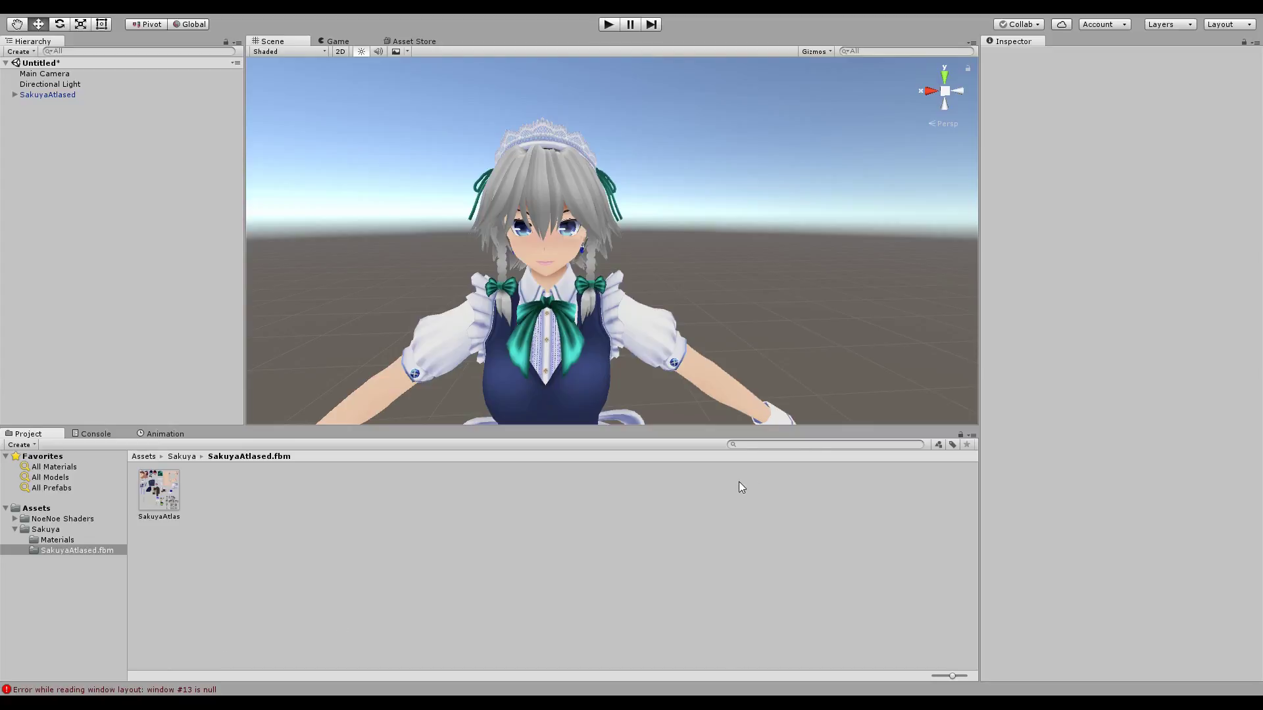
Step: Show the SakuyaAtlas texture's import settings and examine the textured model's face up close
middle_drag(785, 318, 808, 313)
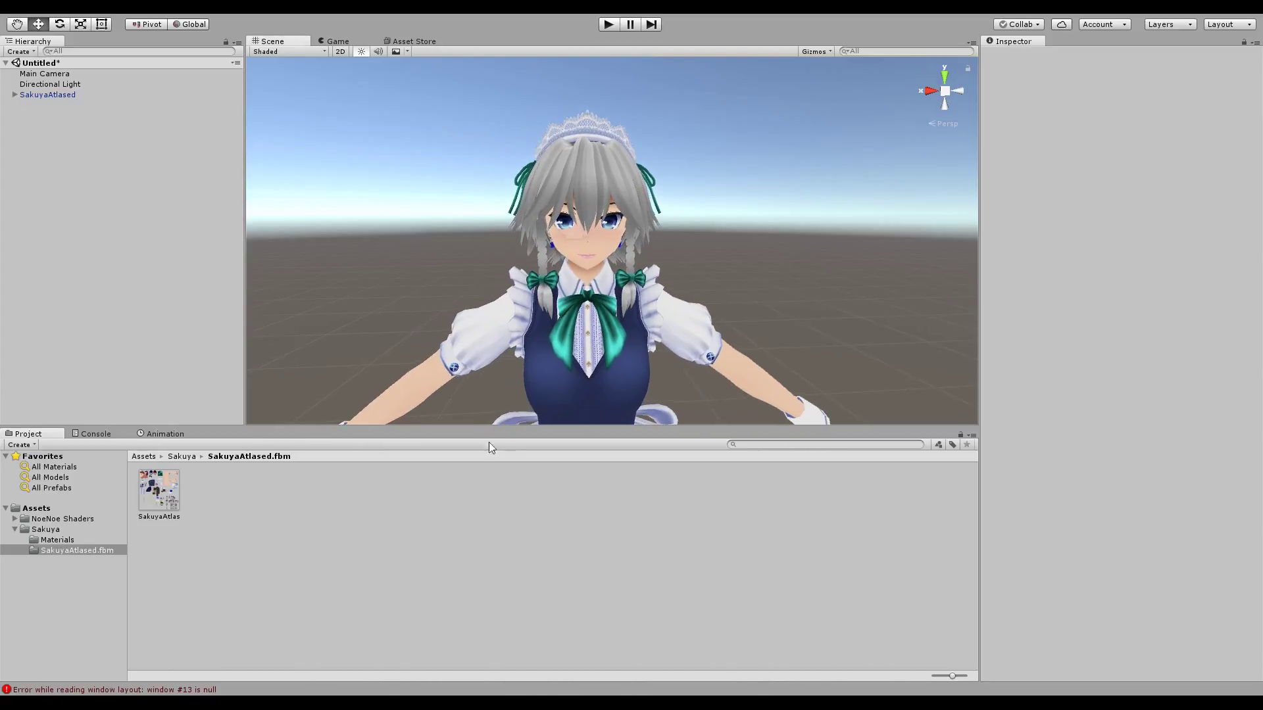
click(173, 494)
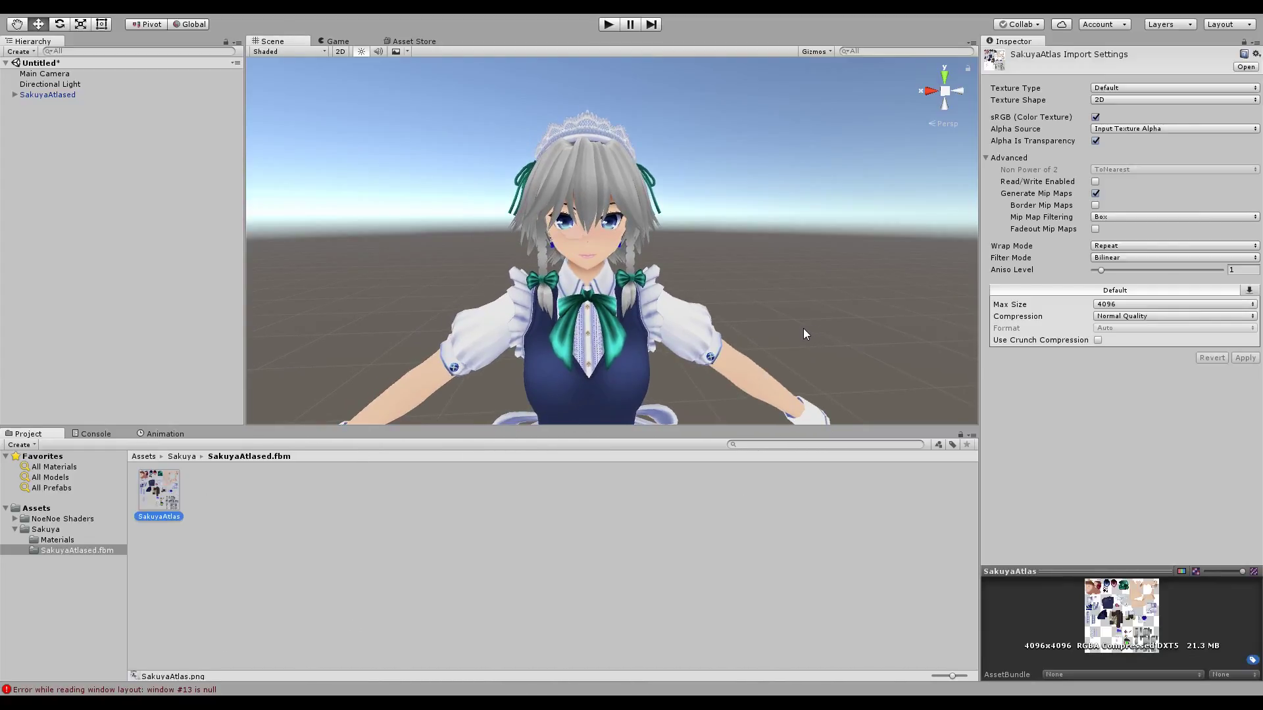
scroll(803, 329, up, 3)
scroll(846, 321, down, 4)
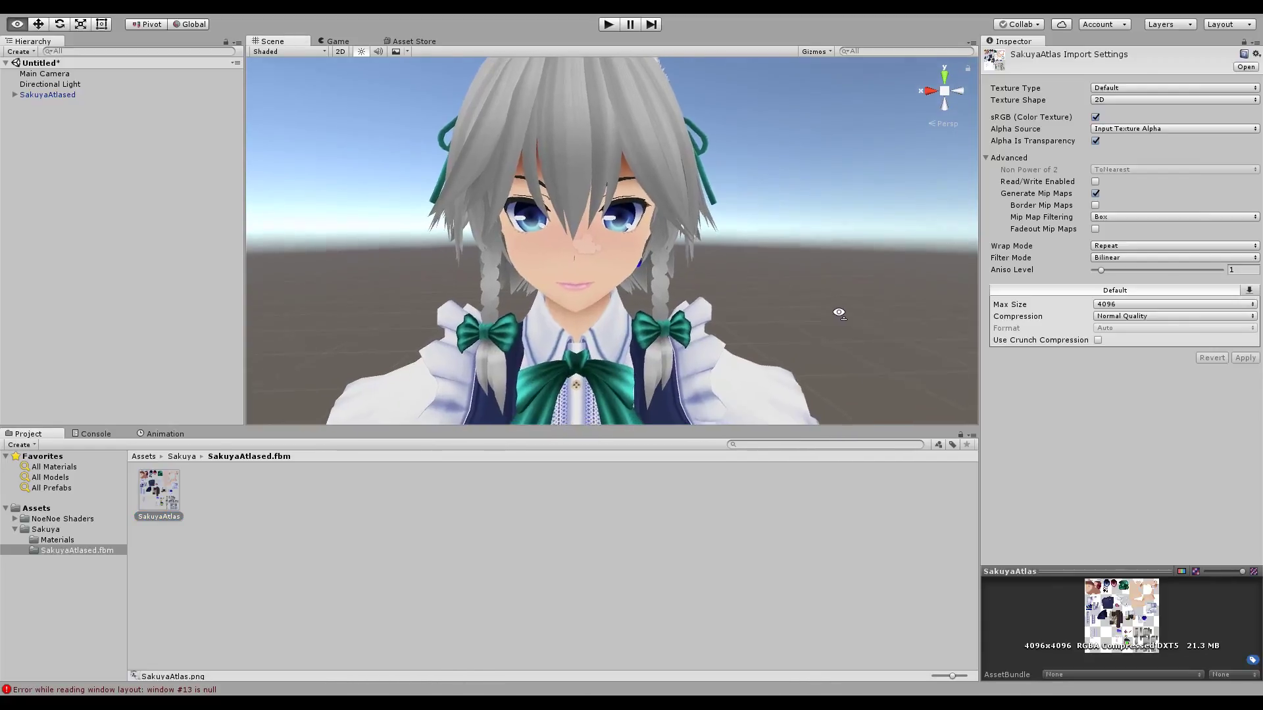
scroll(819, 313, down, 2)
scroll(819, 313, up, 2)
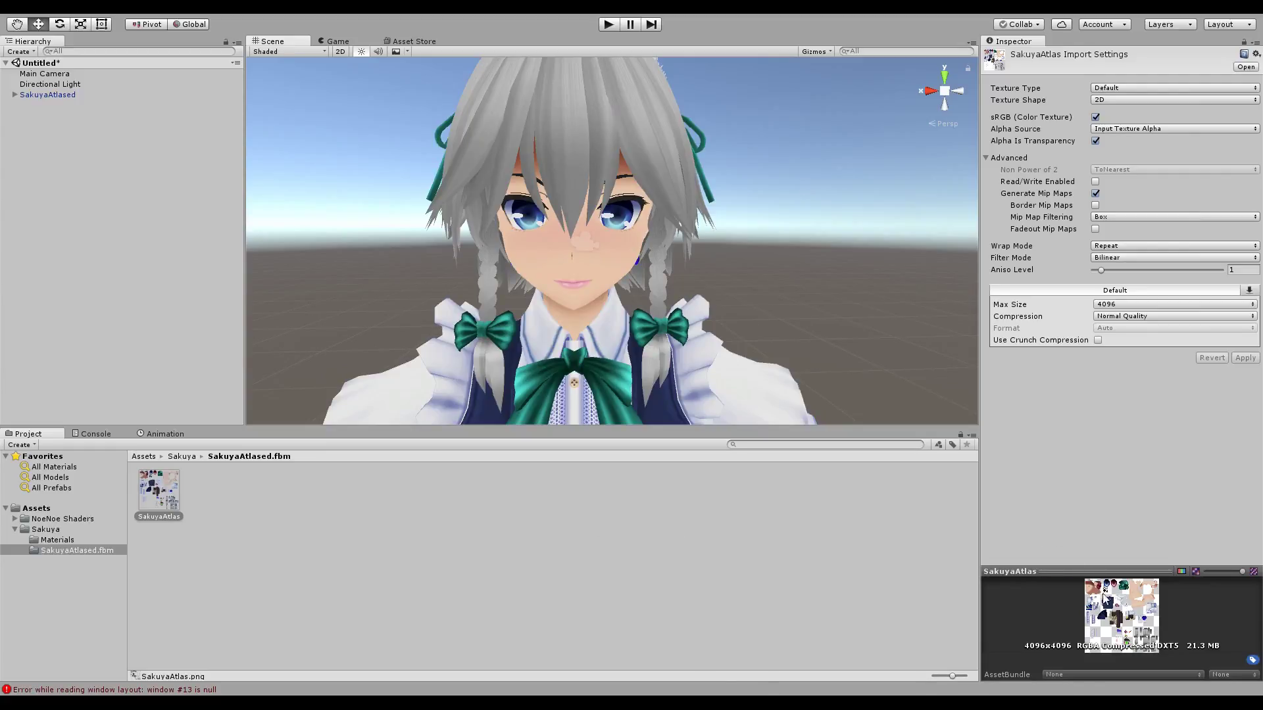
Step: Duplicate the SakuyaAtlas texture and name the copy SakuyaAtlasCrunched
click(145, 502)
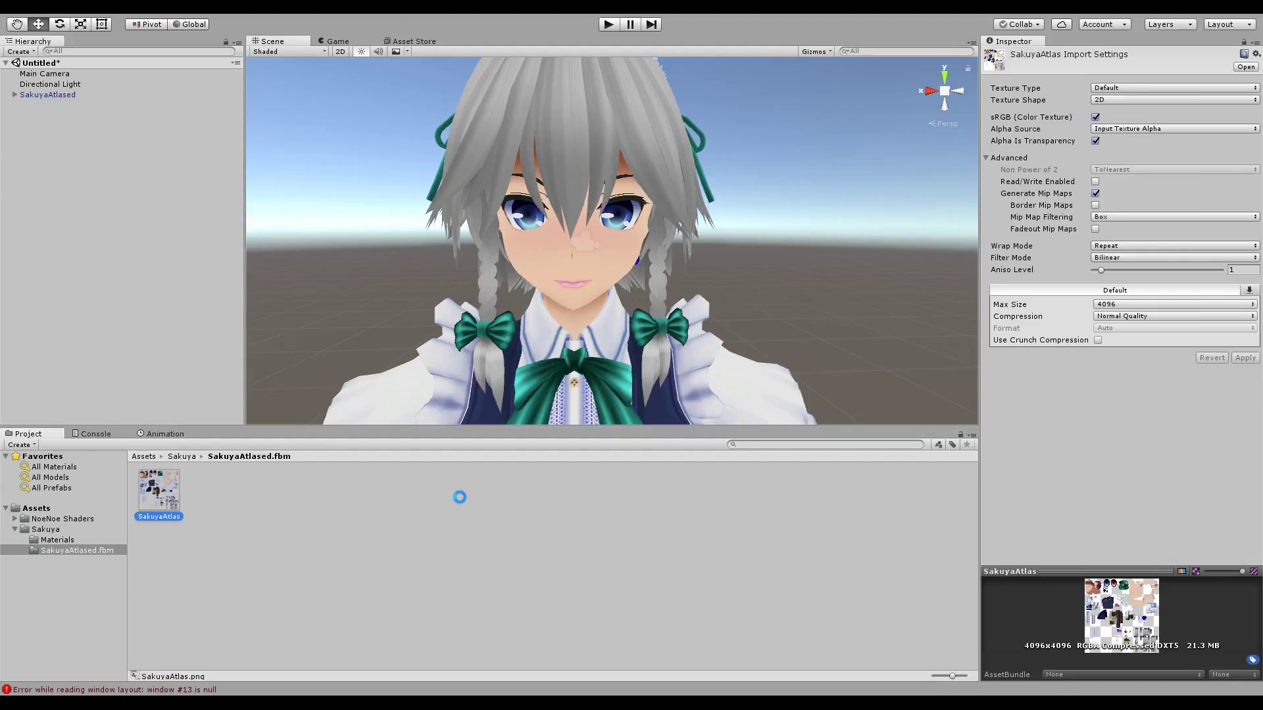
key(F2)
text(SakuyaAtlasCrunched)
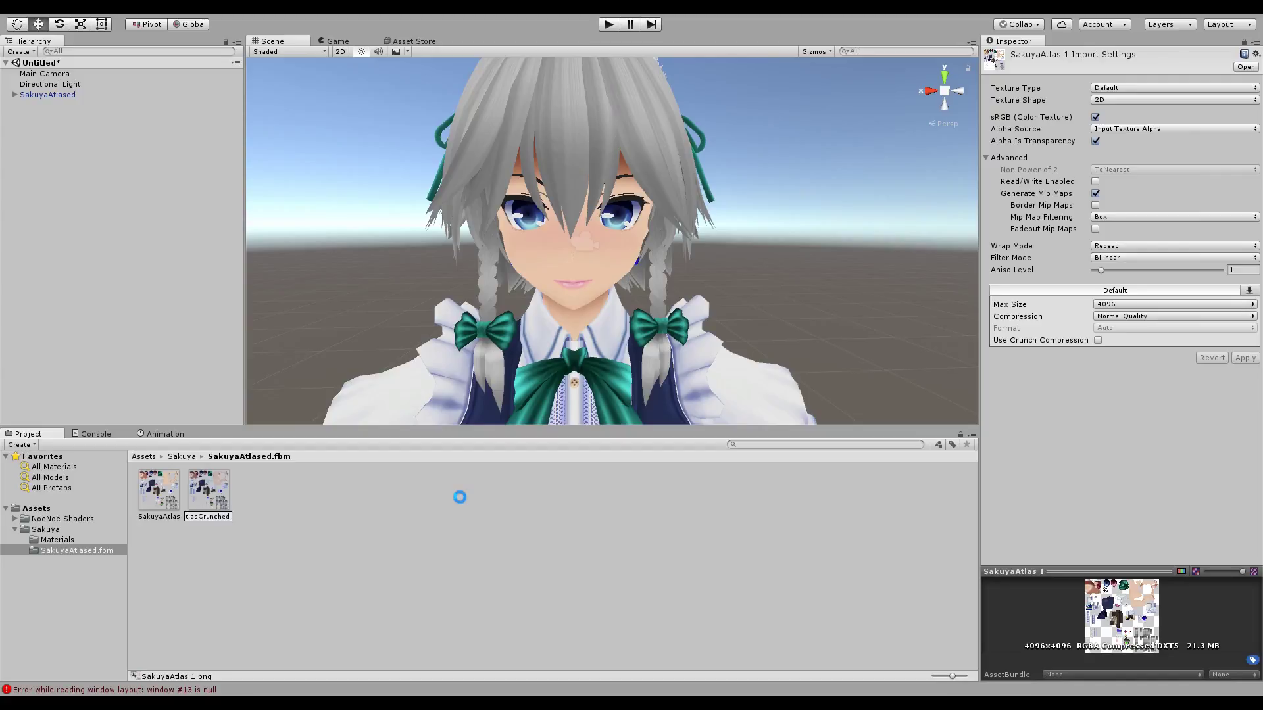
key(Return)
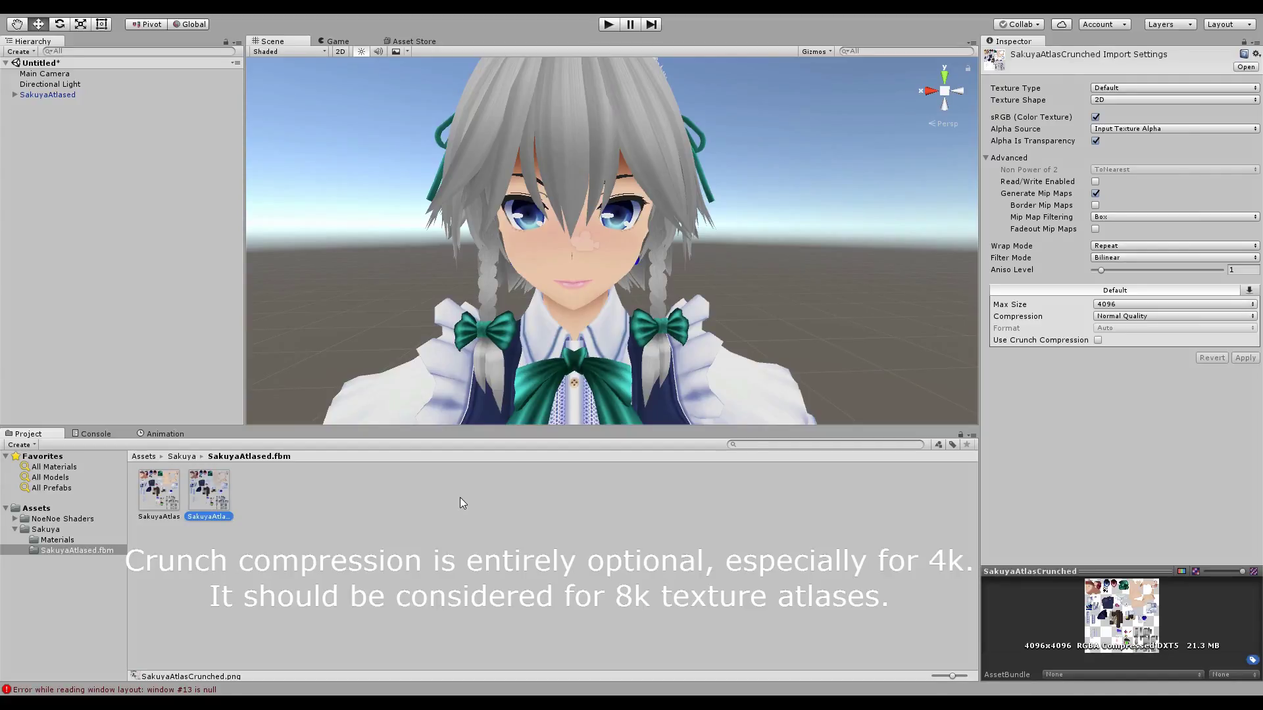
Step: Enable crunch compression on SakuyaAtlasCrunched with a compressor quality of 100 and apply the import settings
click(1098, 340)
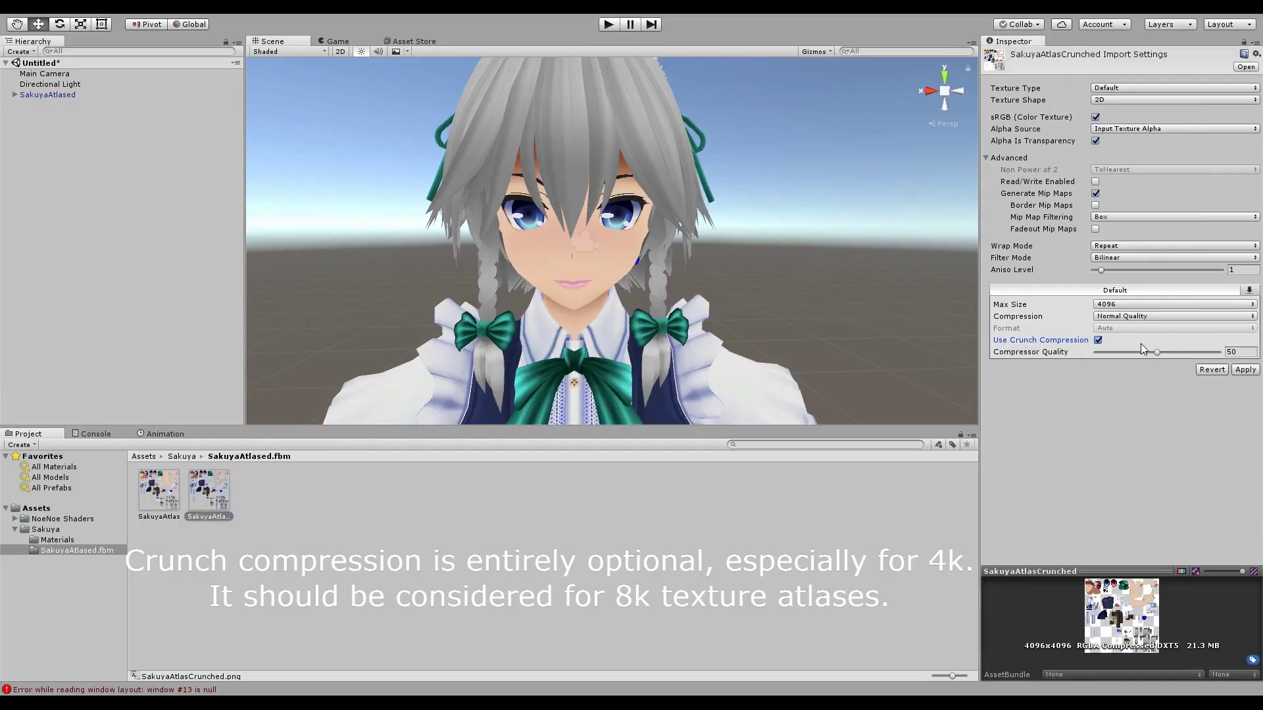
mouse_move(1155, 353)
mouse_down()
mouse_move(1231, 353)
mouse_move(1169, 353)
mouse_up()
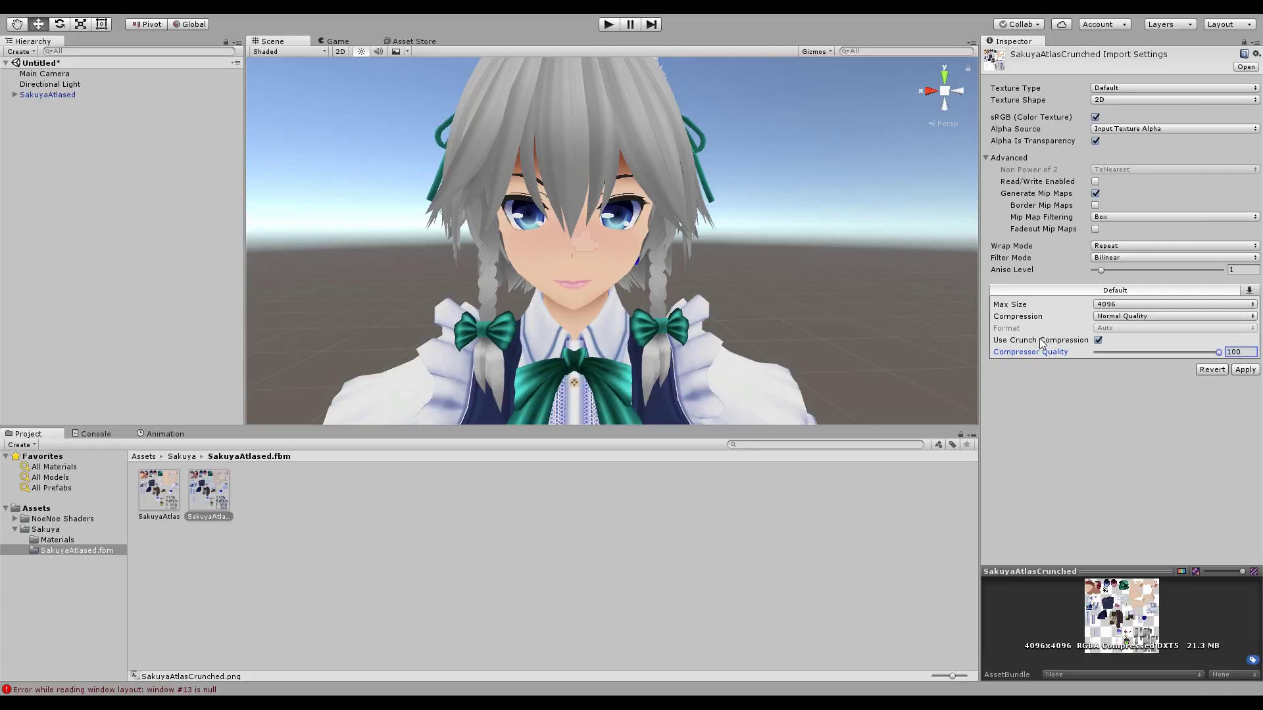
click(1245, 370)
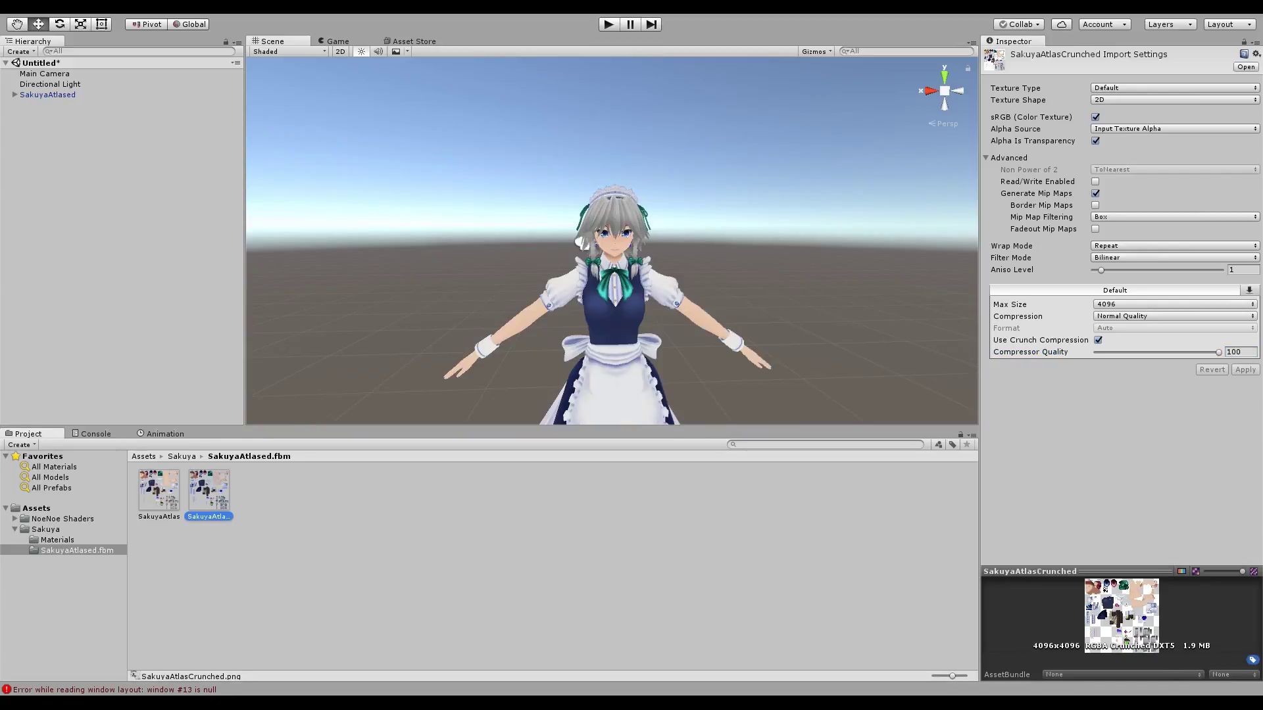
Step: Examine the model up close and compare the file sizes of the SakuyaAtlas and SakuyaAtlasCrunched textures
click(570, 522)
scroll(776, 344, up, 8)
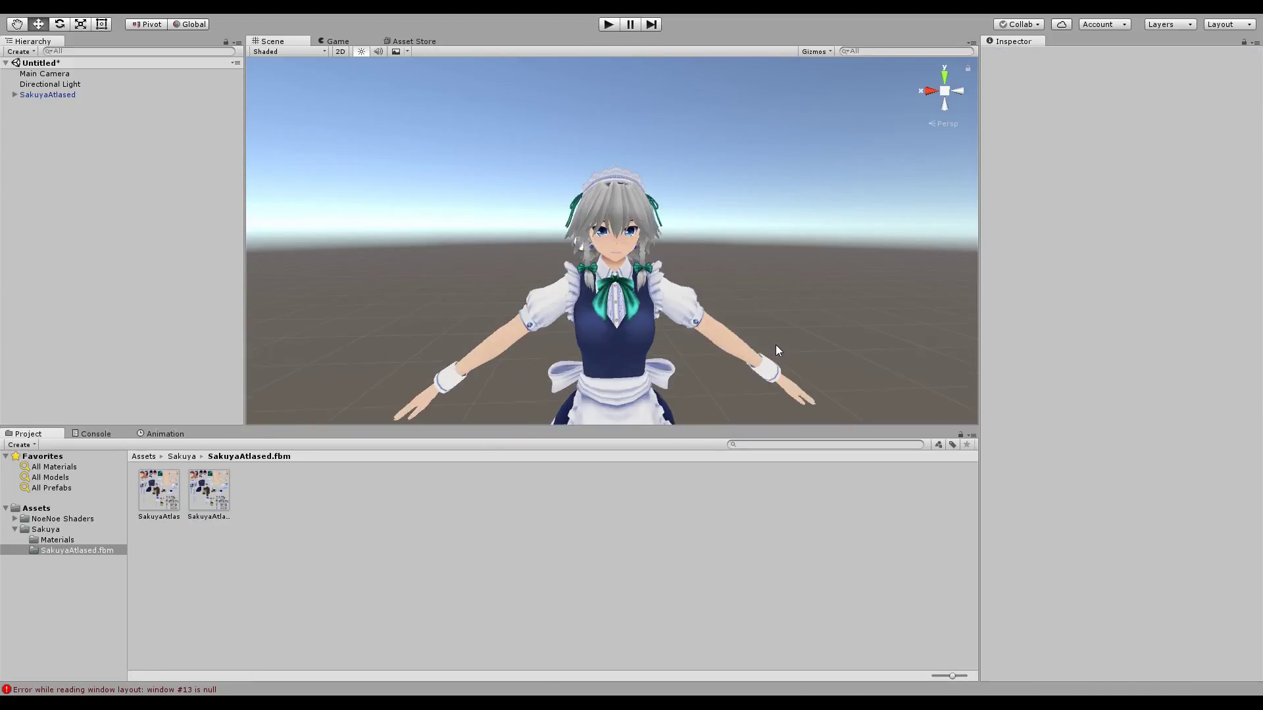
middle_drag(839, 306, 837, 309)
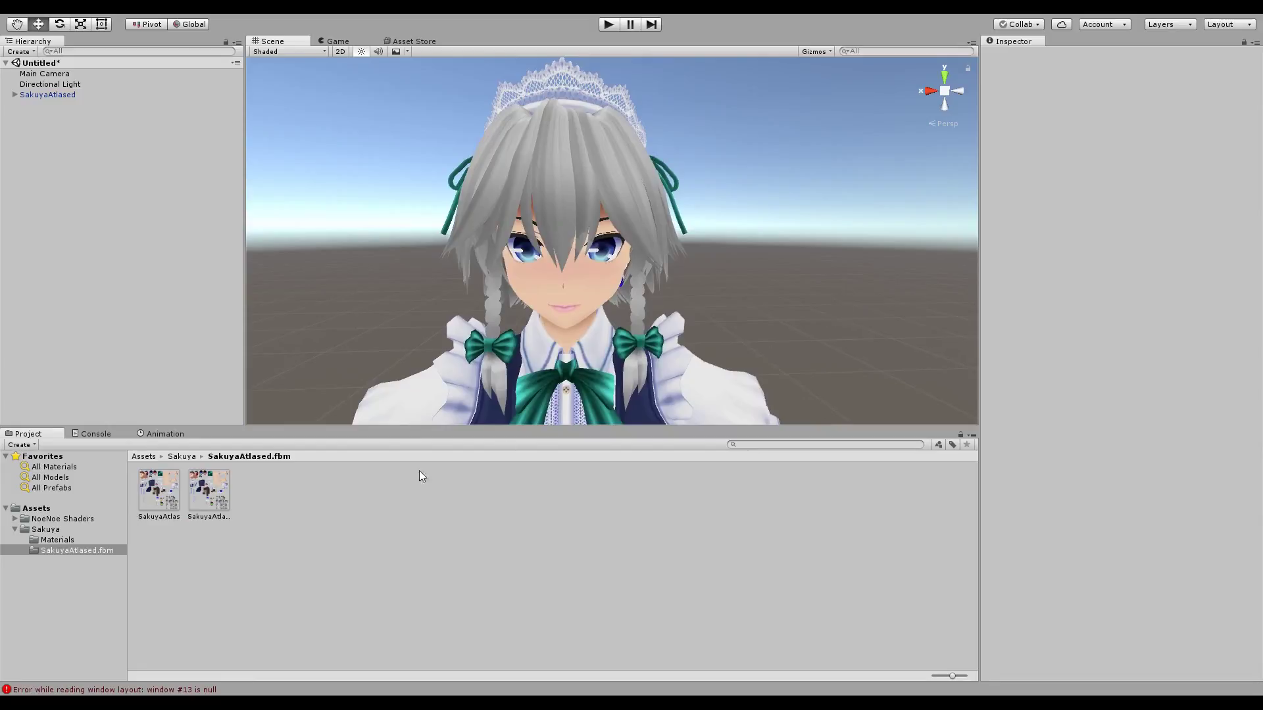
click(221, 491)
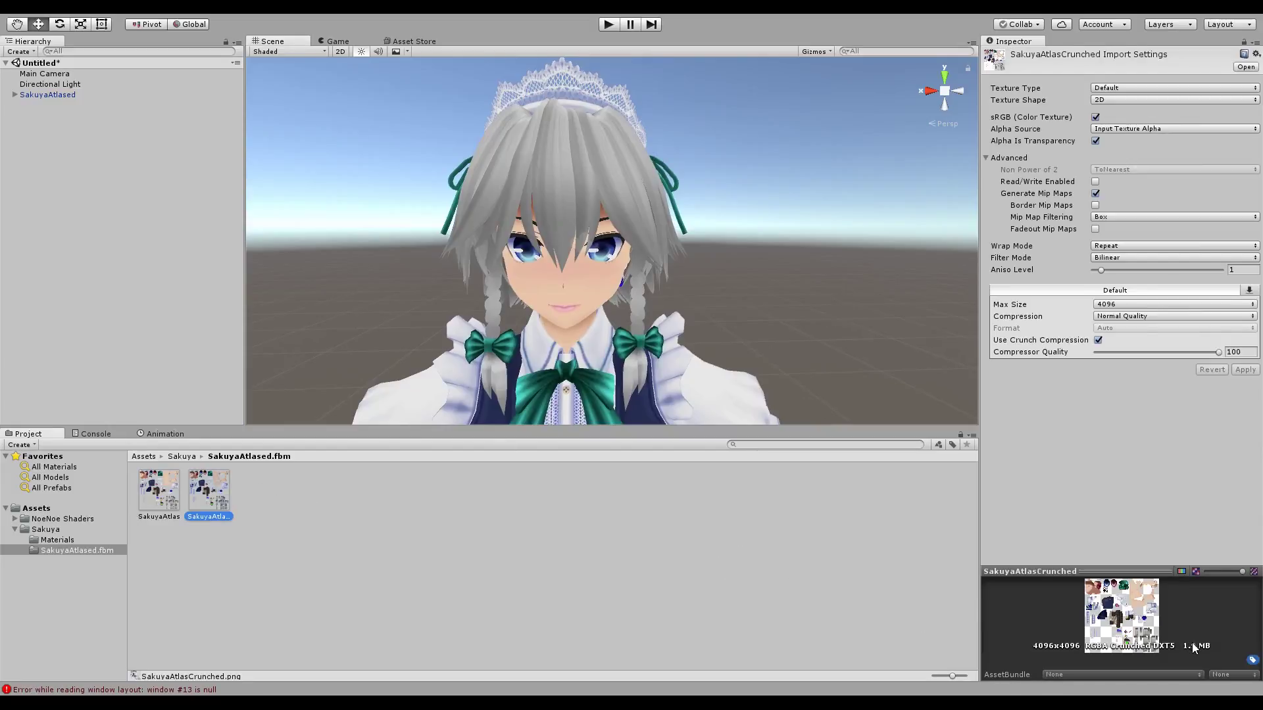
click(165, 483)
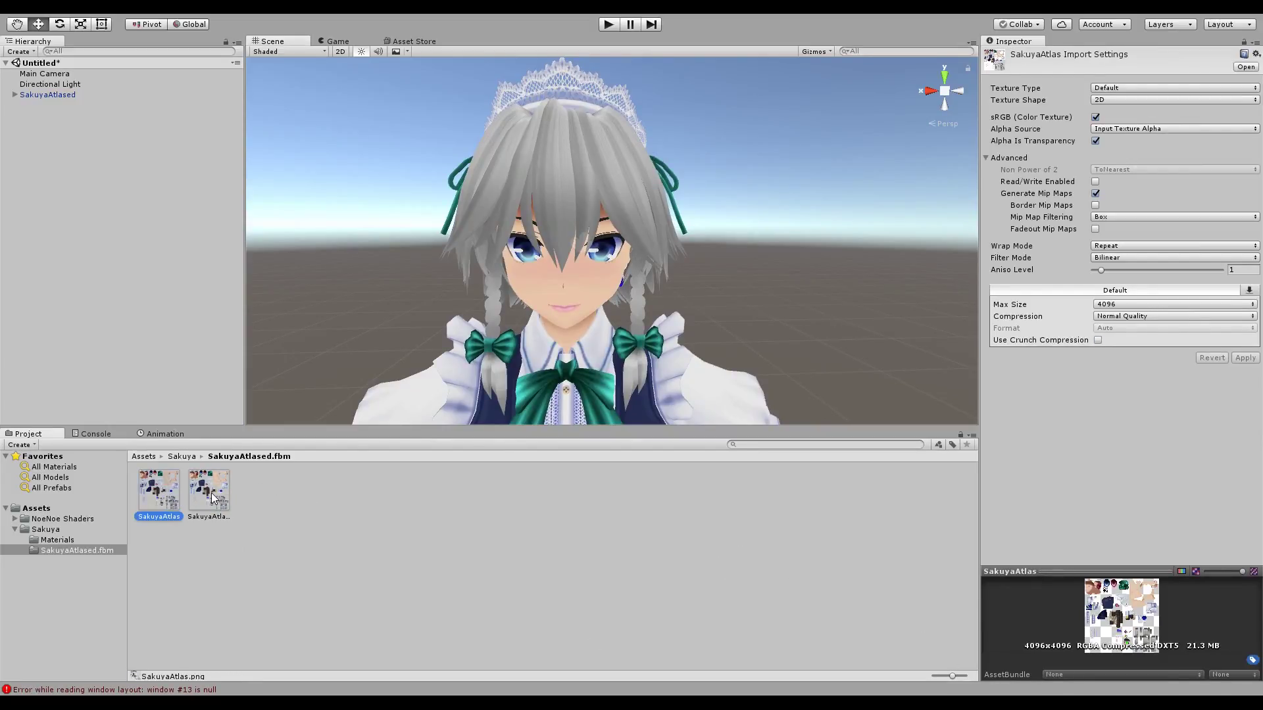
click(212, 498)
click(170, 502)
click(210, 497)
Step: Open the SakuyaAtlas material from the Sakuya Materials folder and bring up its main texture selection
click(181, 457)
double_click(168, 488)
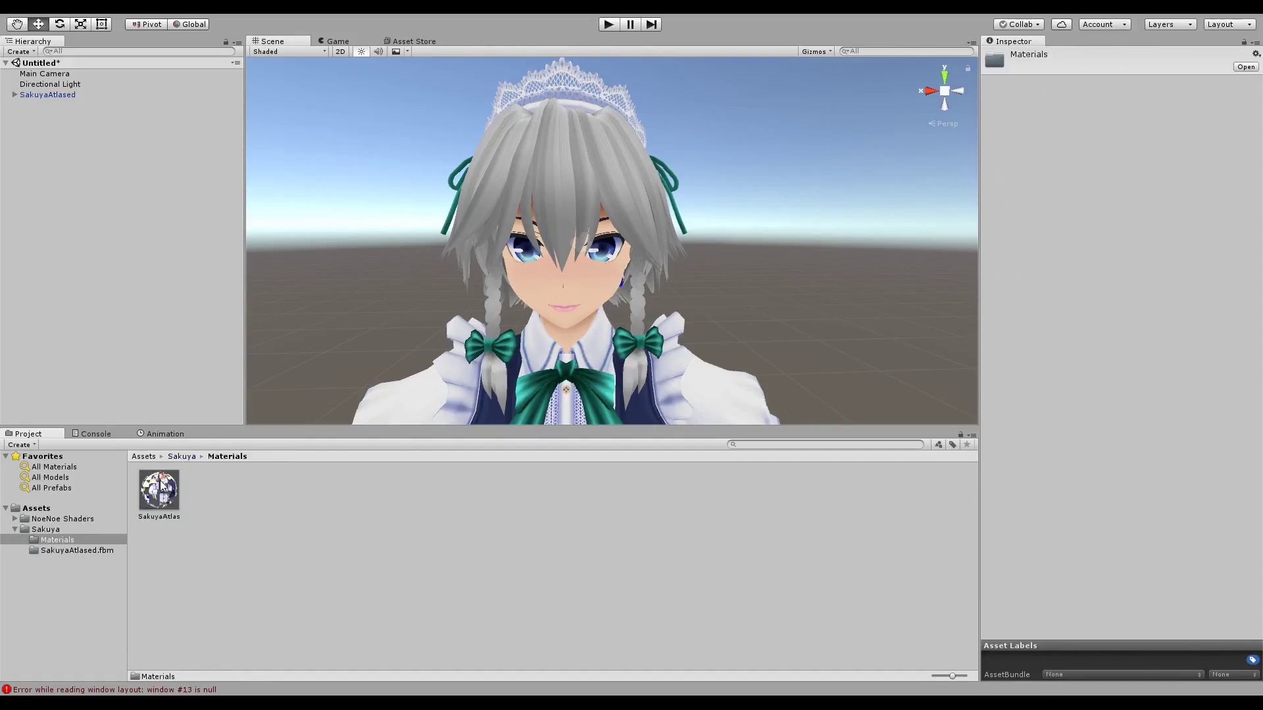
click(170, 486)
click(1246, 127)
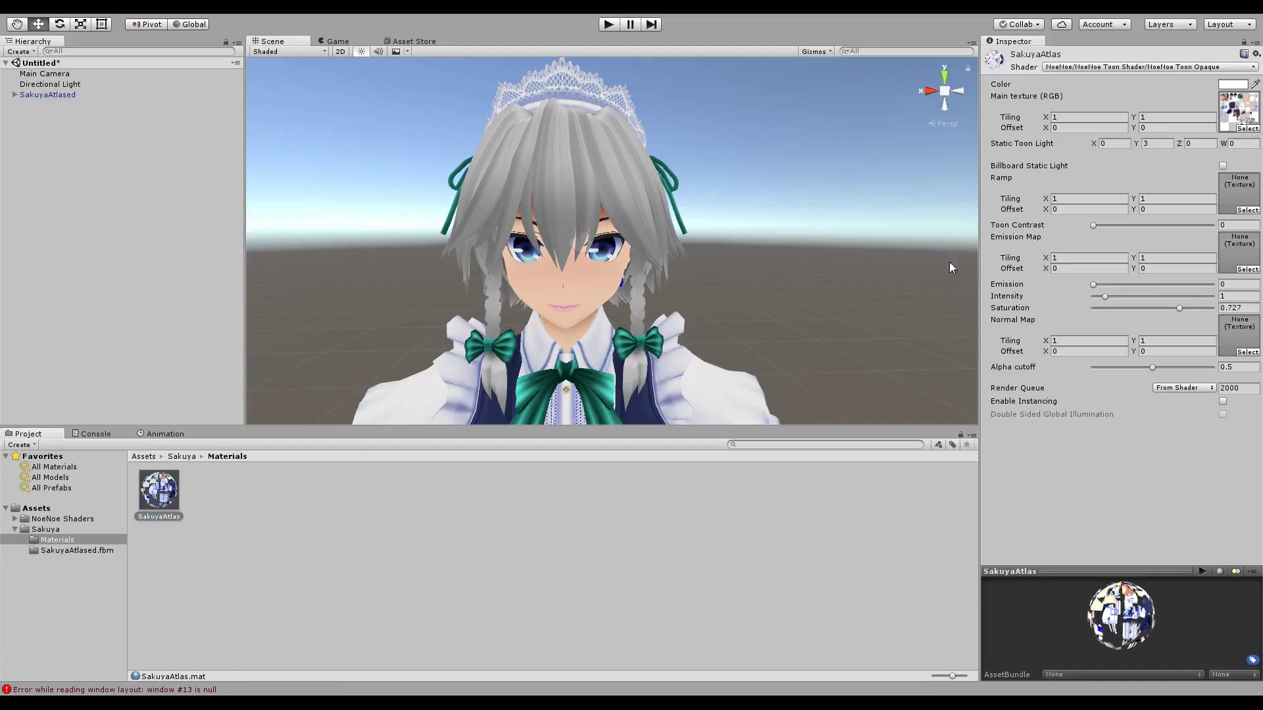
Step: Examine the texture quality on the model's face and eyes up close, and return to the Assets root folder
scroll(769, 281, up, 7)
scroll(822, 271, down, 1)
middle_drag(820, 270, 824, 267)
scroll(822, 267, down, 1)
scroll(875, 309, down, 5)
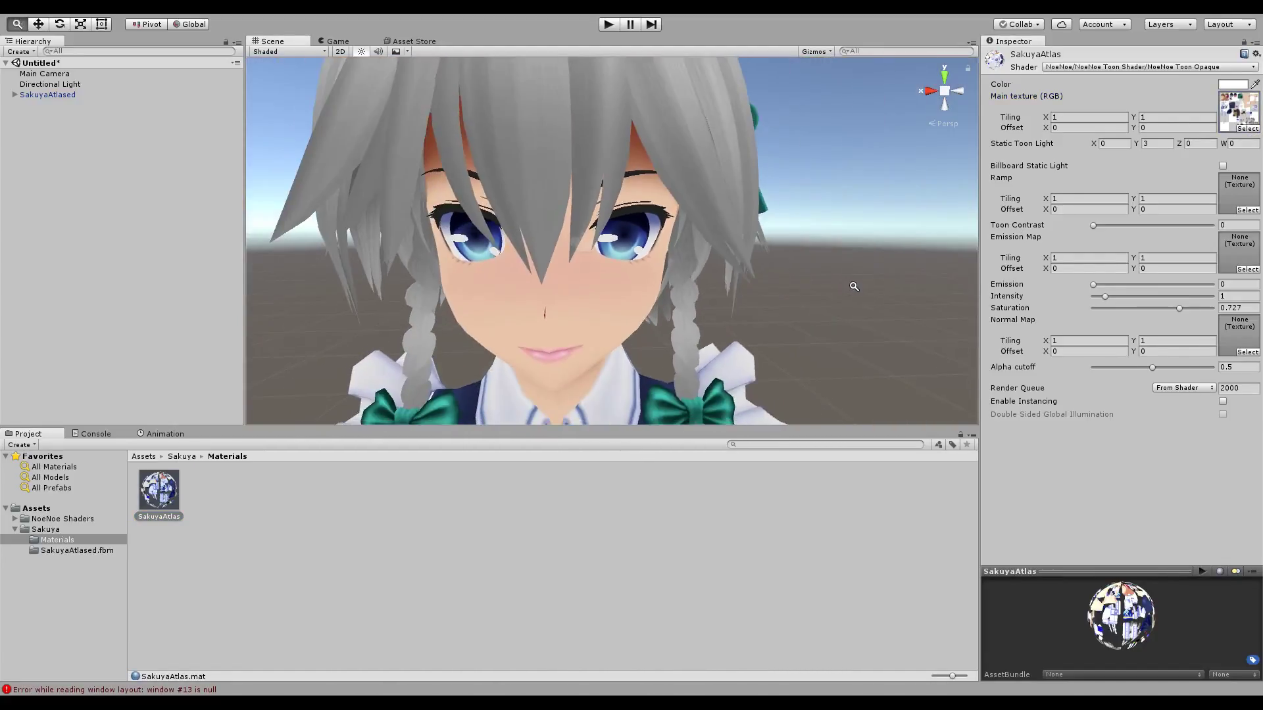
scroll(867, 306, up, 4)
scroll(867, 306, up, 4)
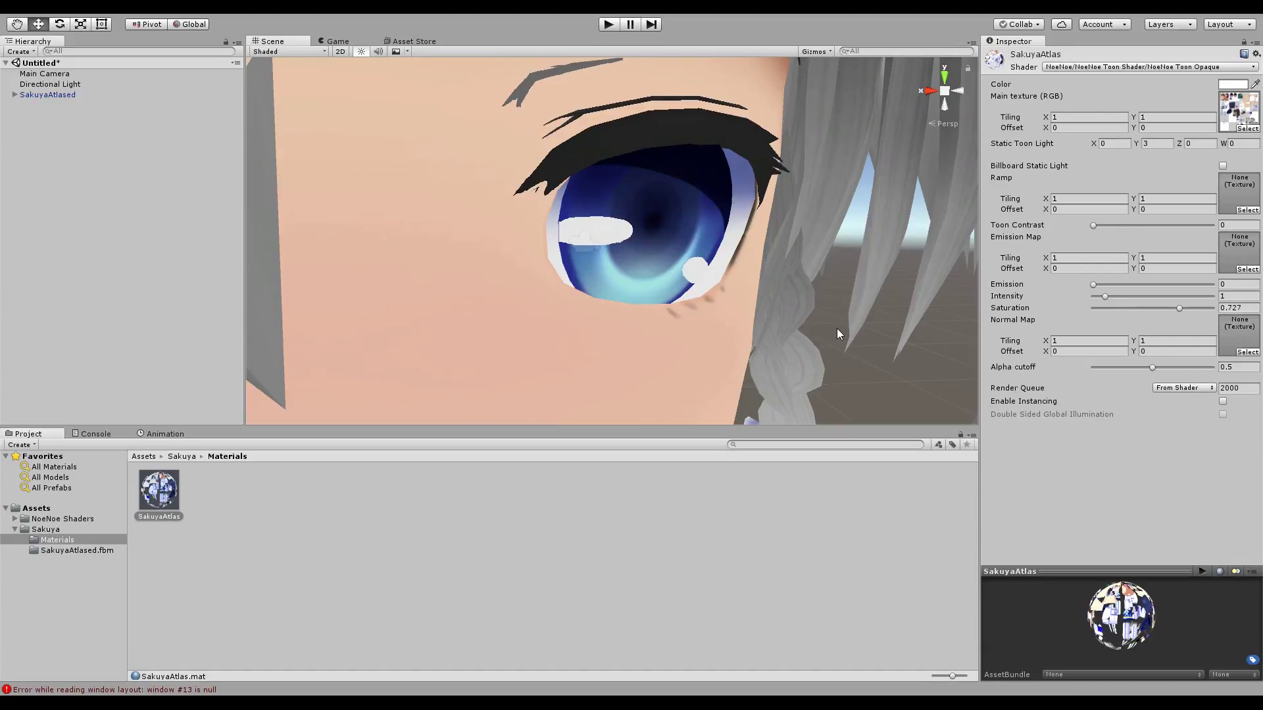
scroll(842, 326, down, 10)
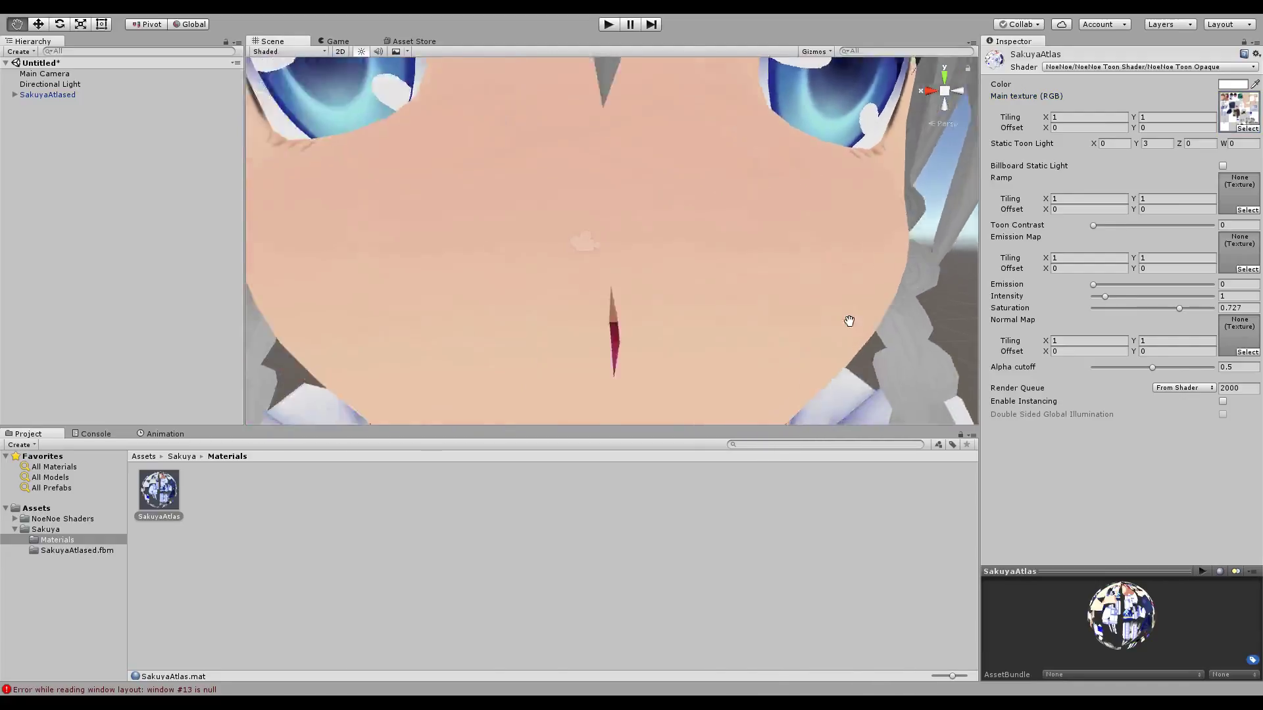
scroll(835, 323, down, 4)
alt+right_drag(828, 238, 885, 416)
middle_drag(888, 345, 869, 340)
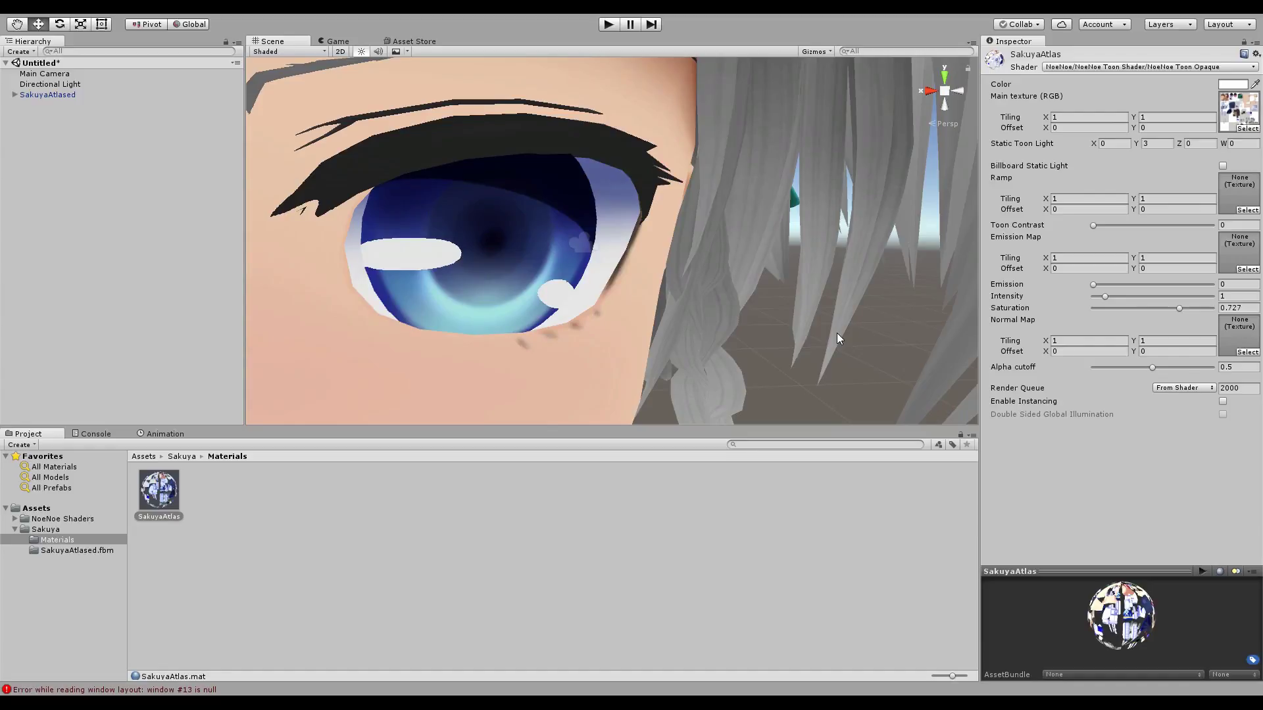
scroll(738, 372, down, 10)
click(791, 358)
mouse_move(822, 272)
middle_down()
mouse_move(818, 234)
mouse_move(795, 254)
mouse_move(823, 269)
middle_up()
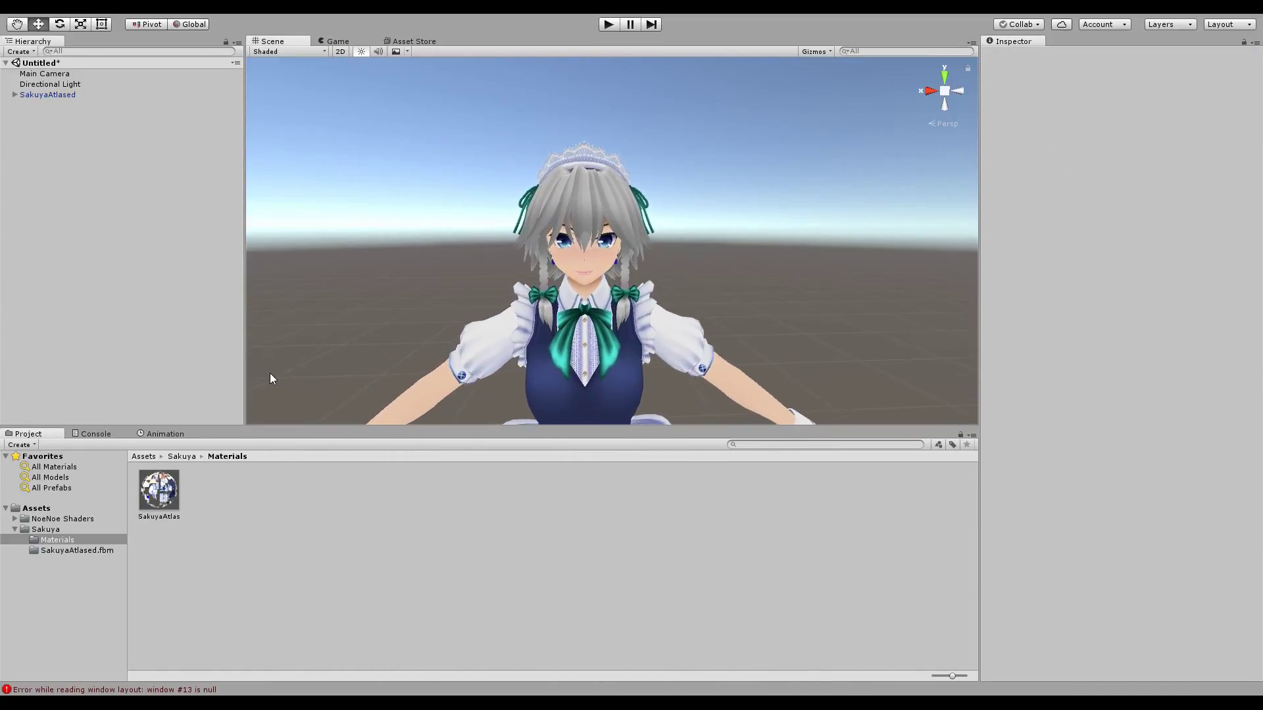
click(144, 456)
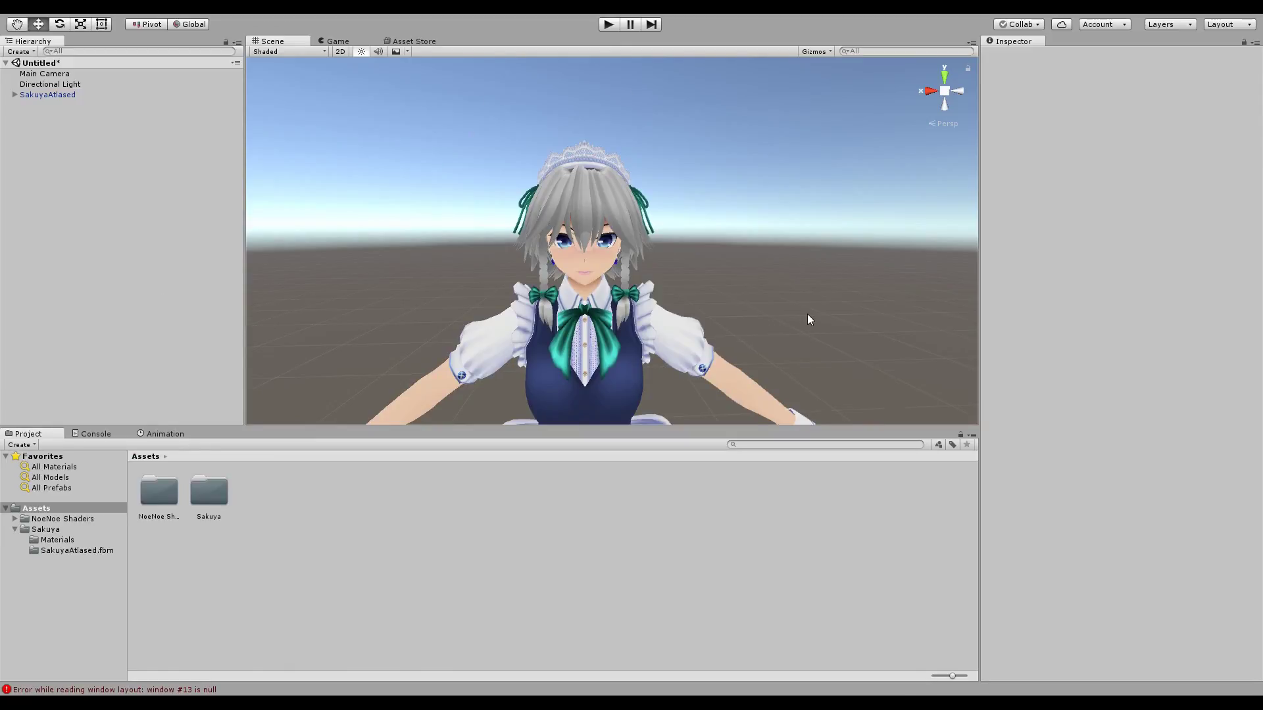
scroll(807, 321, up, 3)
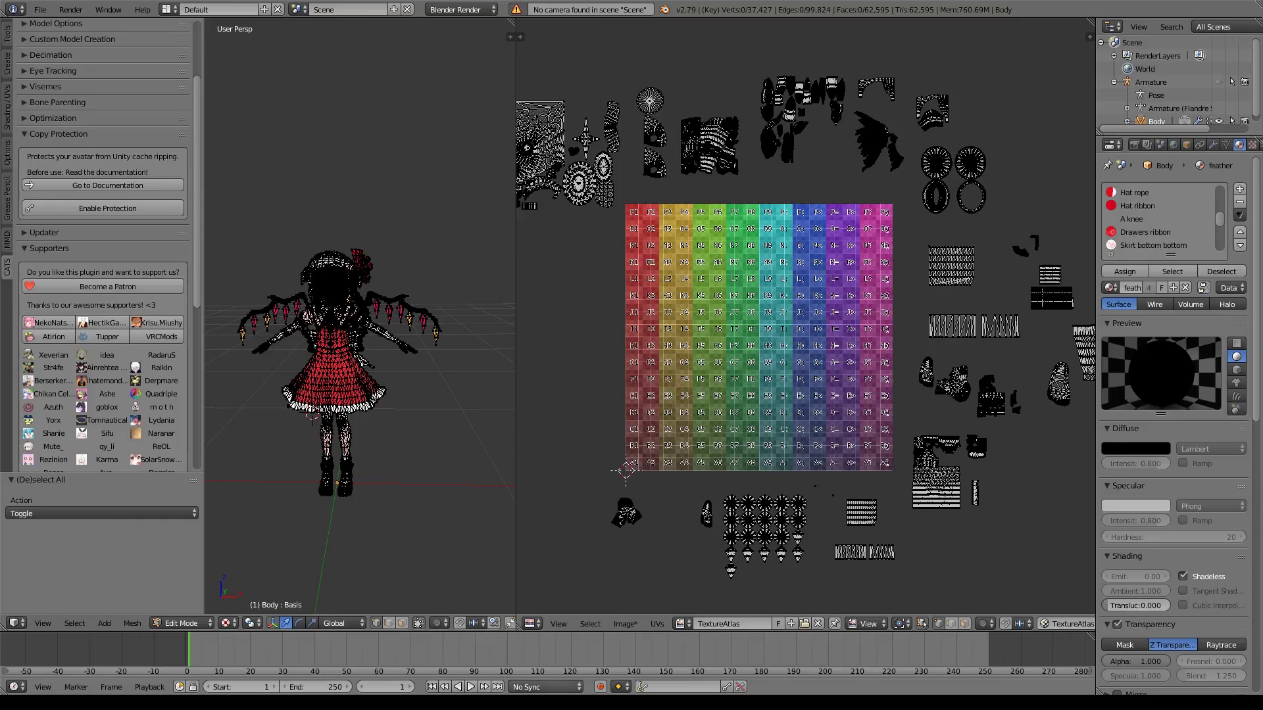
Step: Switch to Blender and select the Body mesh faces assigned to the feather material
middle_drag(780, 292, 718, 293)
middle_drag(697, 353, 799, 320)
middle_drag(892, 356, 829, 303)
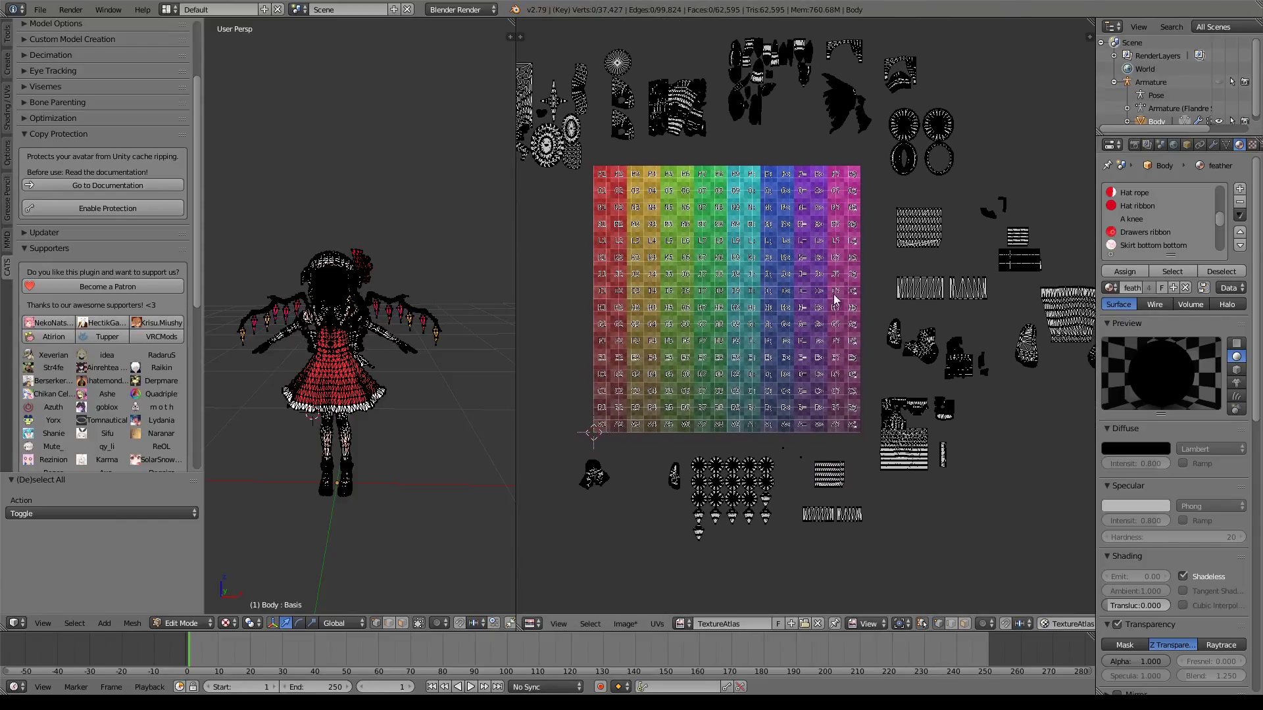
middle_drag(746, 318, 681, 254)
scroll(1146, 225, down, 2)
scroll(1146, 225, down, 3)
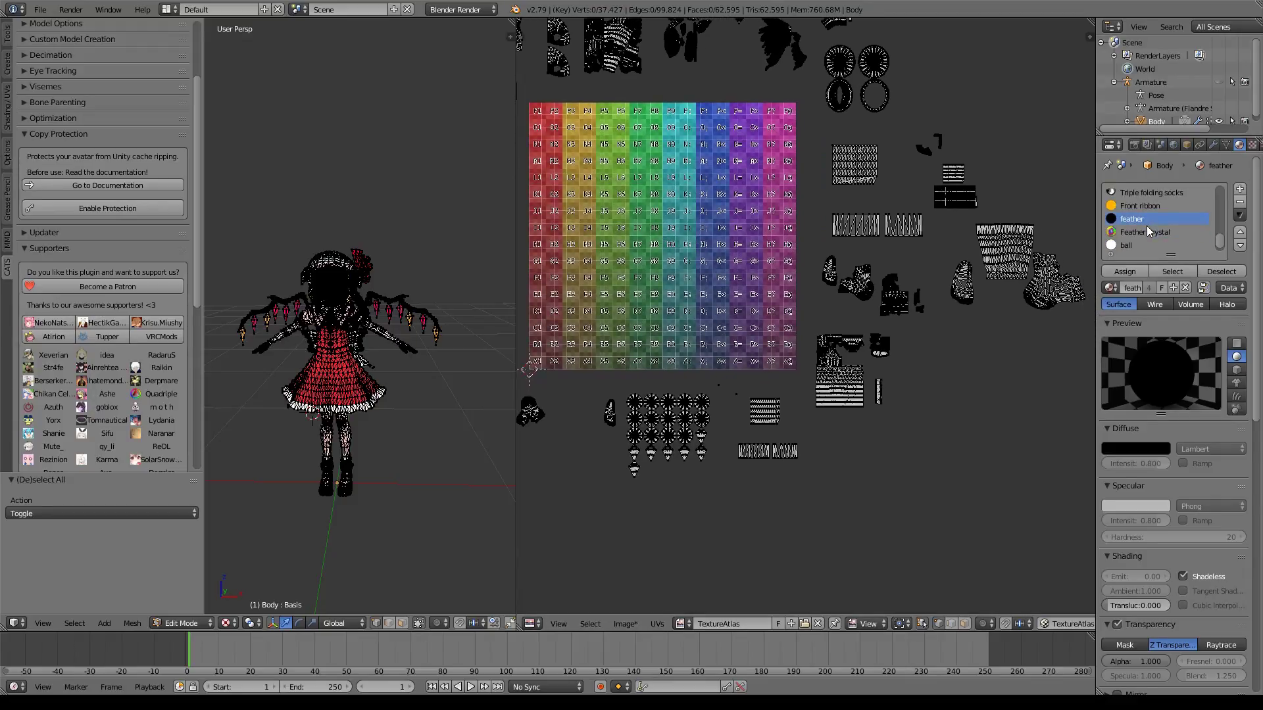
click(1153, 271)
Step: Move the feather material's UVs onto the TextureAtlas grid, between squares J5 and K5
scroll(697, 395, up, 4)
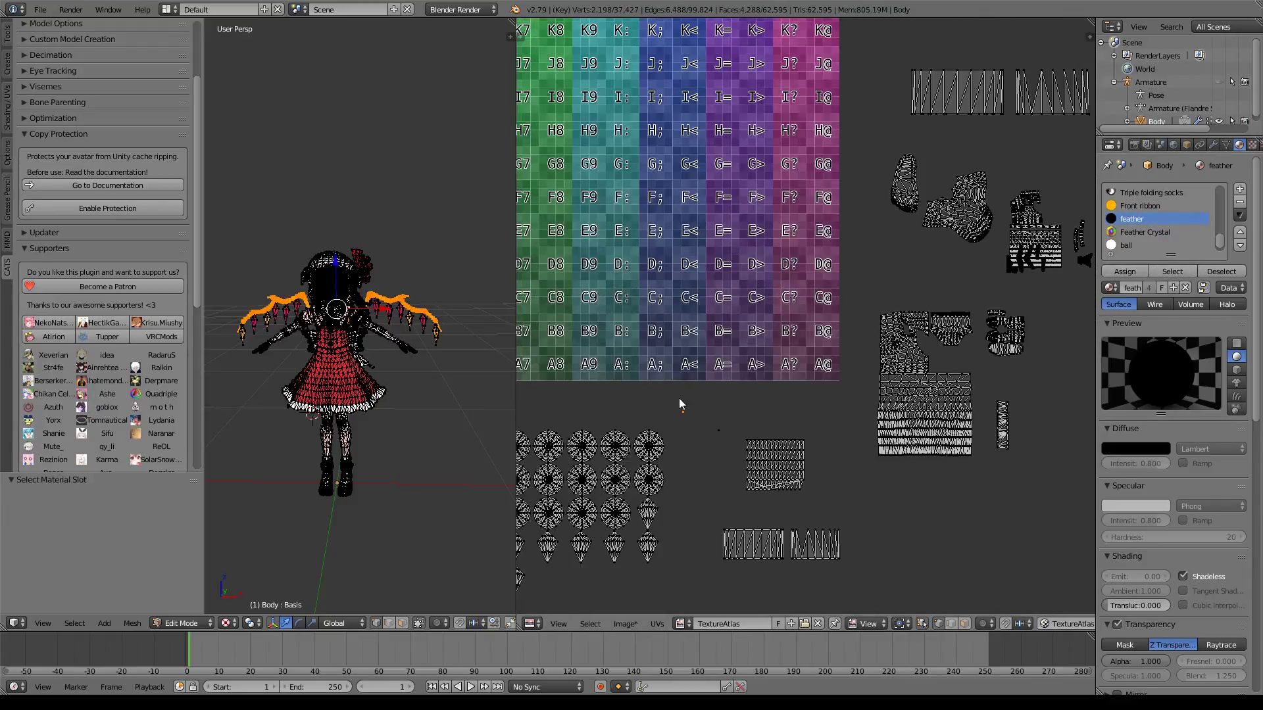
middle_drag(677, 409, 775, 393)
key(g)
click(786, 260)
middle_drag(813, 288, 918, 344)
scroll(456, 283, up, 7)
middle_drag(453, 260, 475, 307)
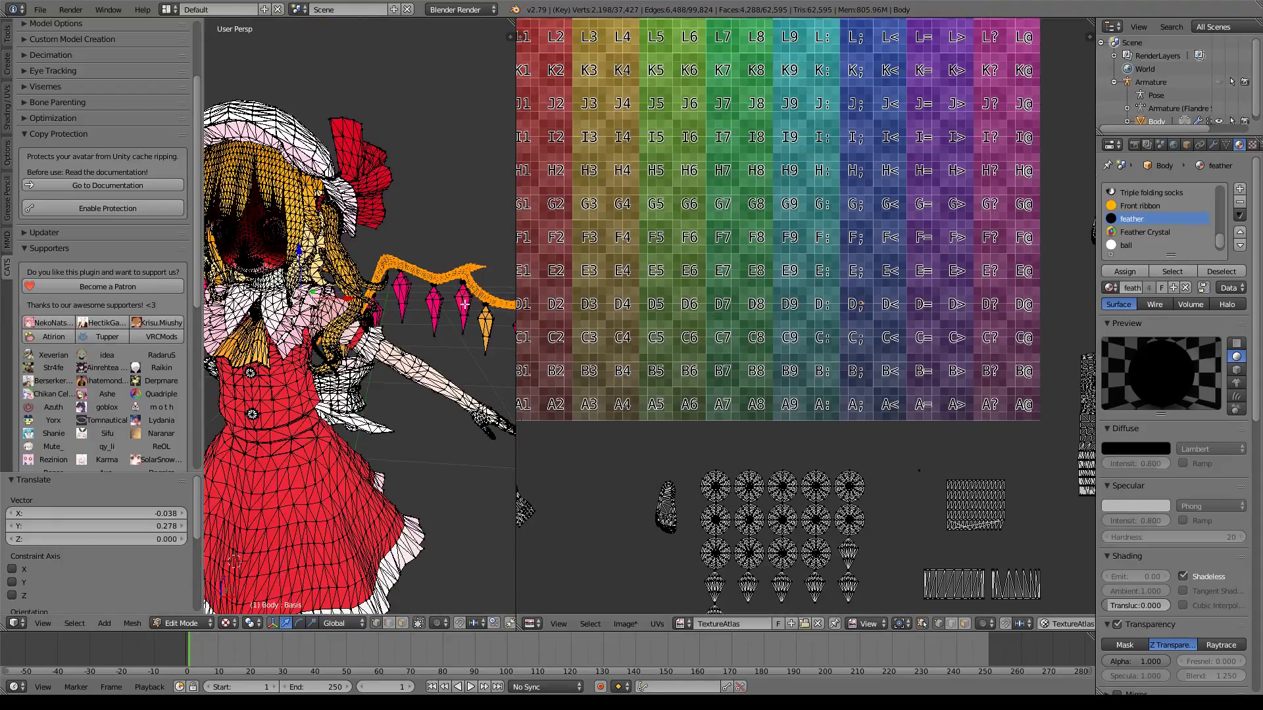
scroll(475, 306, down, 3)
middle_drag(820, 307, 854, 279)
scroll(842, 329, down, 4)
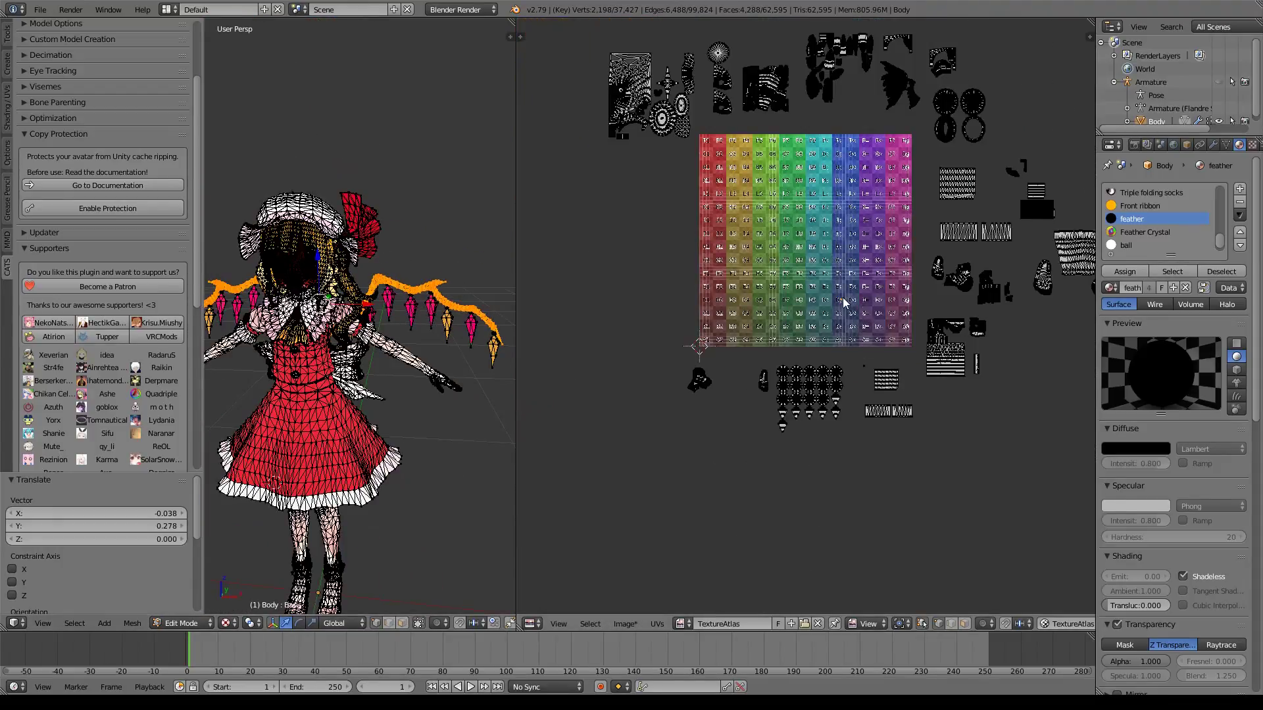
scroll(844, 303, up, 5)
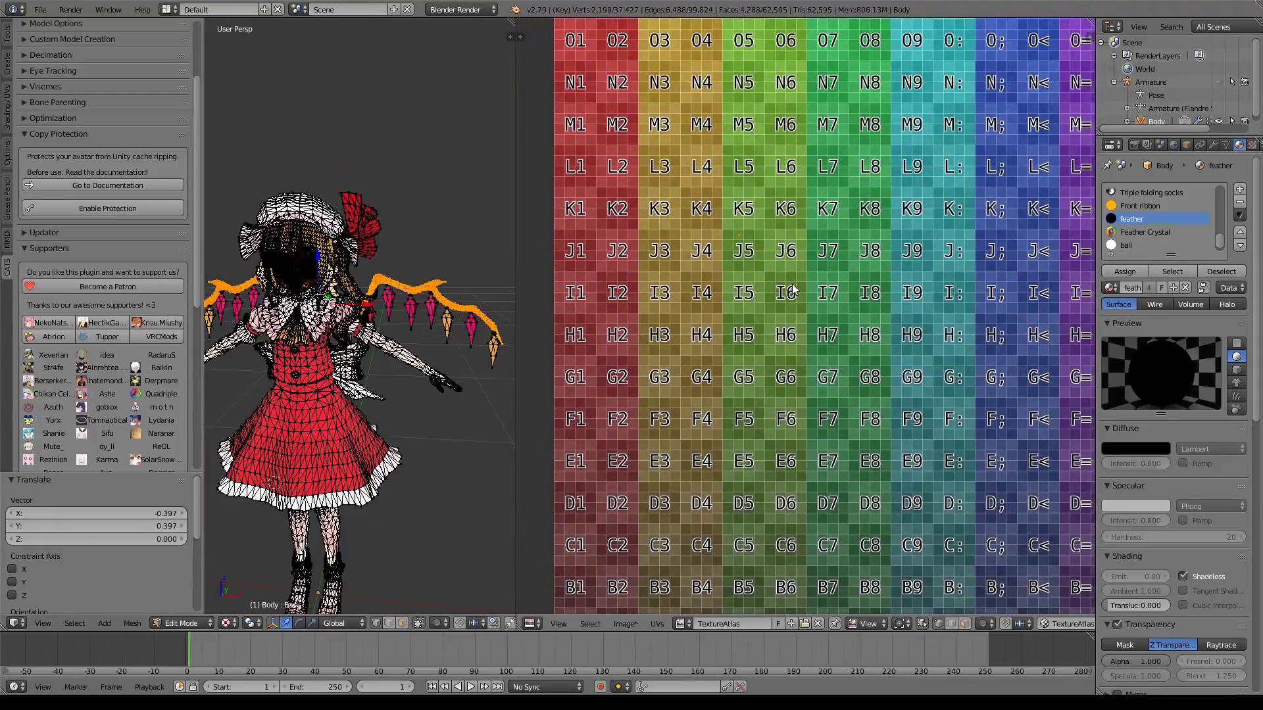
Step: Examine the size of the feather's UVs on the texture grid up close and from farther away
scroll(792, 291, up, 5)
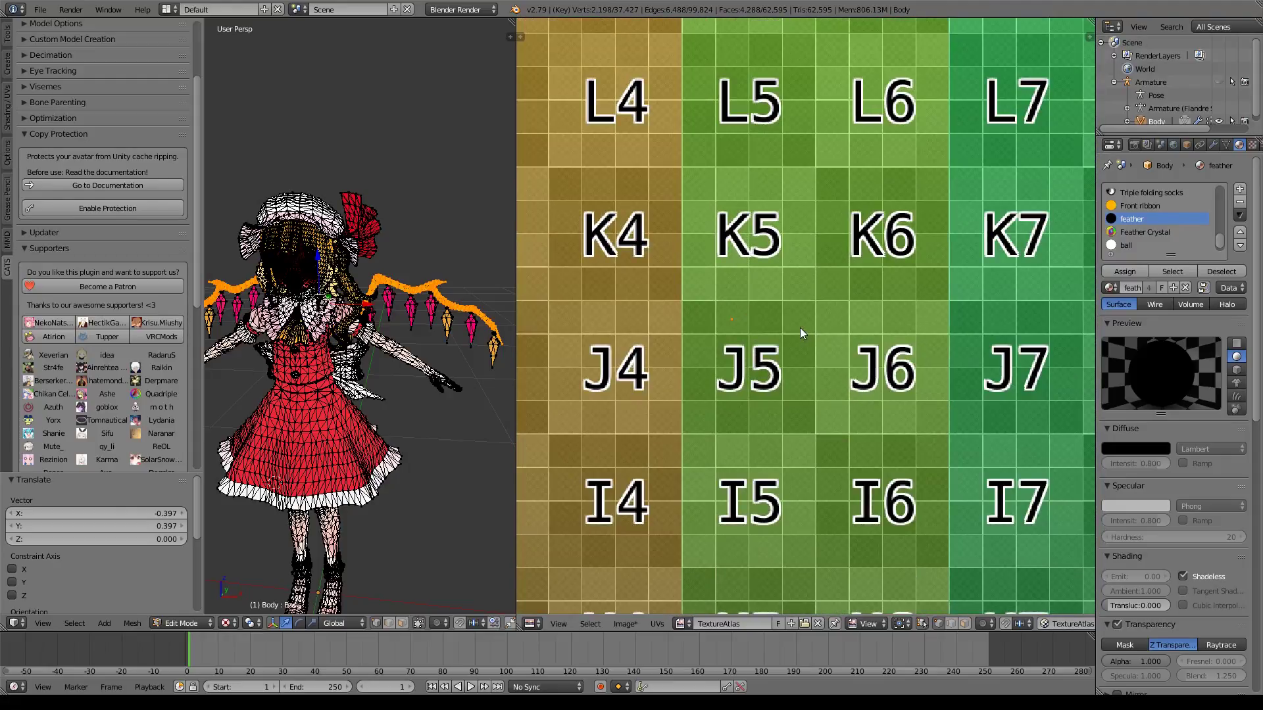
scroll(800, 333, down, 2)
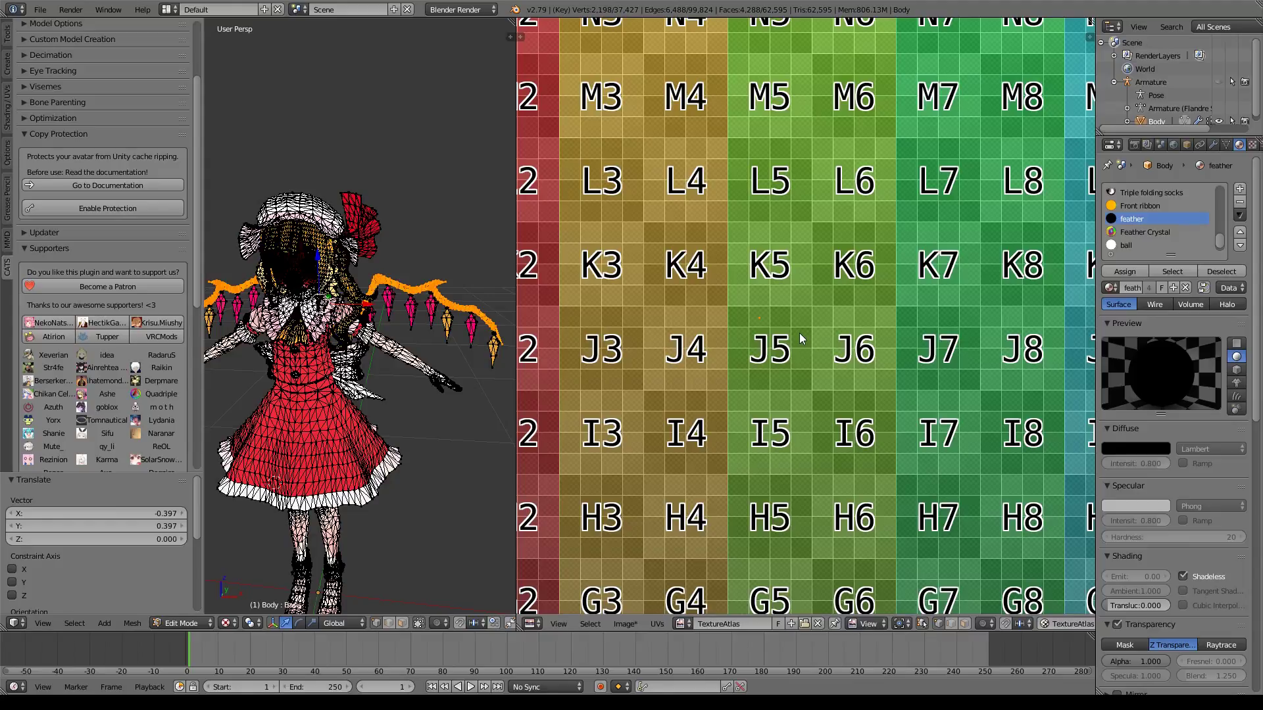
scroll(799, 333, down, 2)
scroll(831, 317, down, 2)
middle_drag(859, 313, 818, 288)
scroll(818, 288, down, 2)
scroll(884, 328, up, 1)
scroll(804, 280, up, 1)
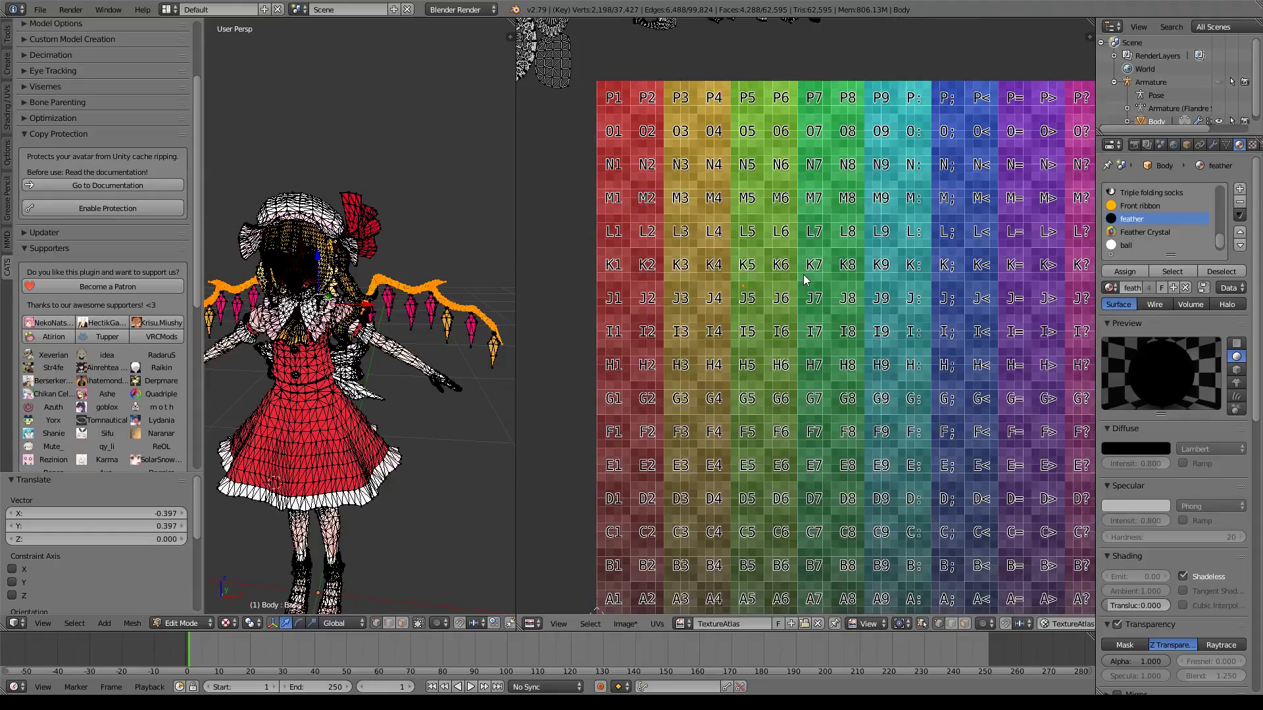
scroll(826, 289, up, 2)
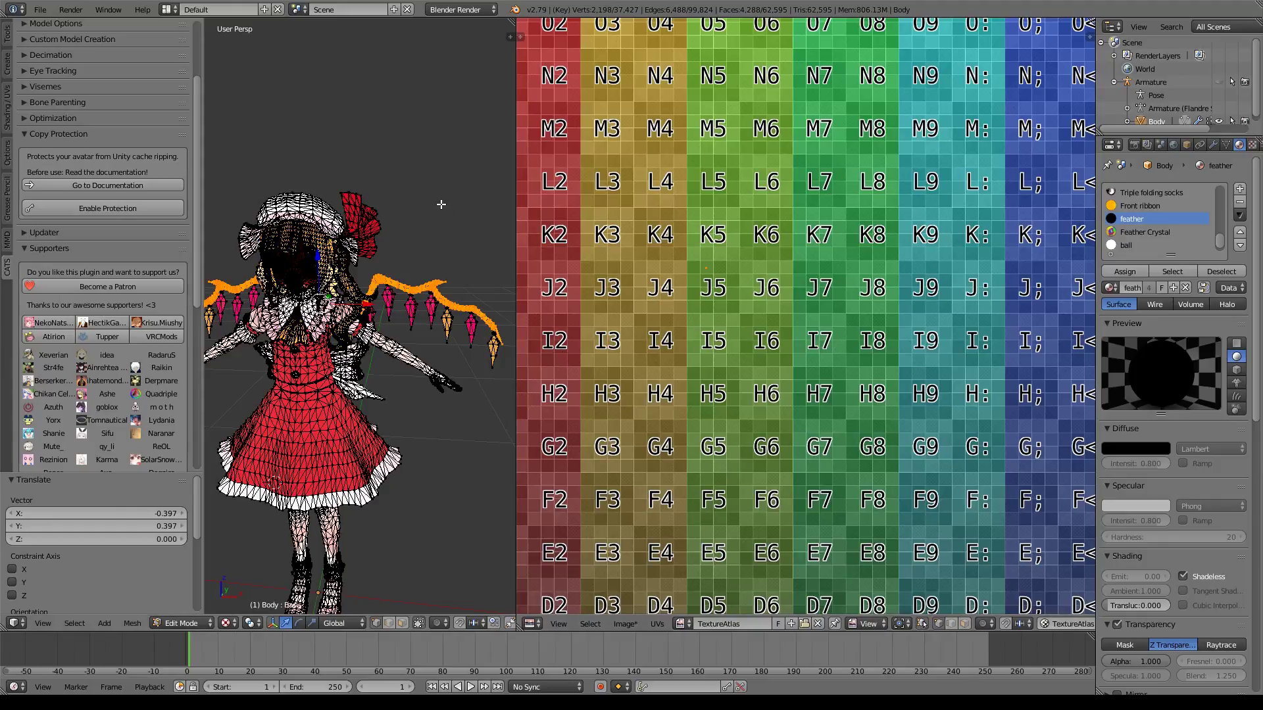
Step: Unwrap the selected feather faces into new UV islands
key(u)
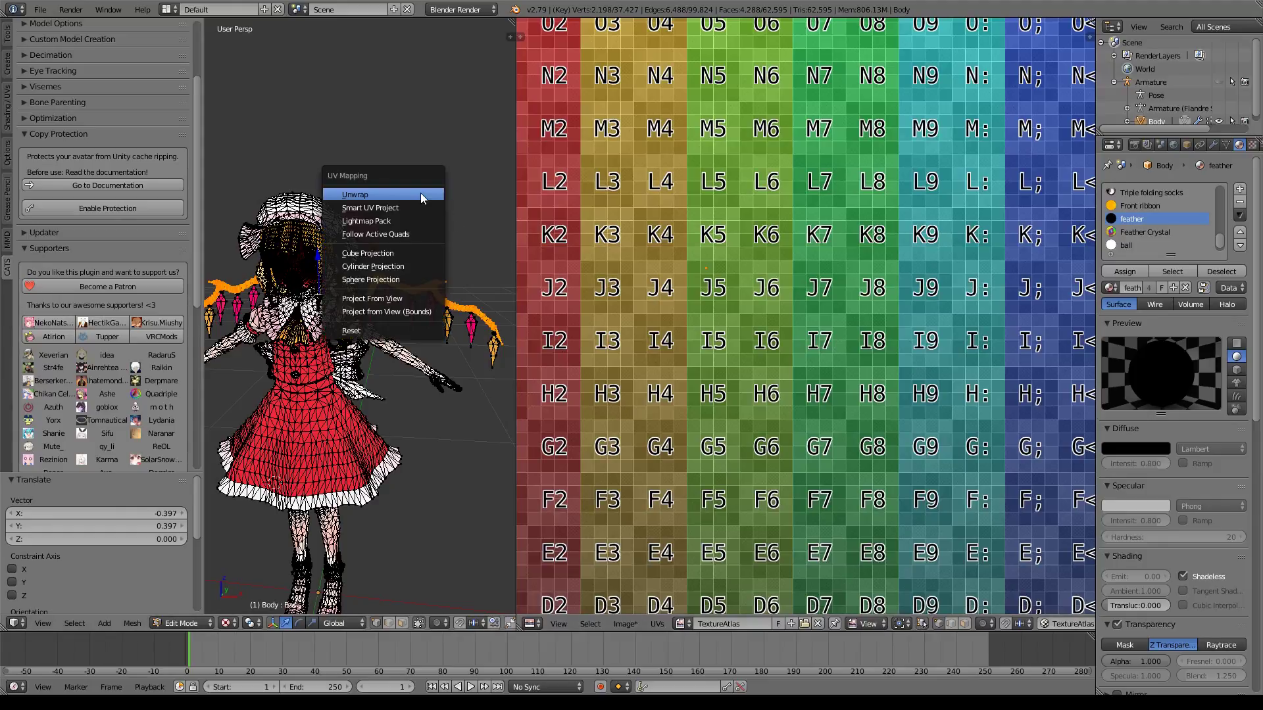
click(421, 193)
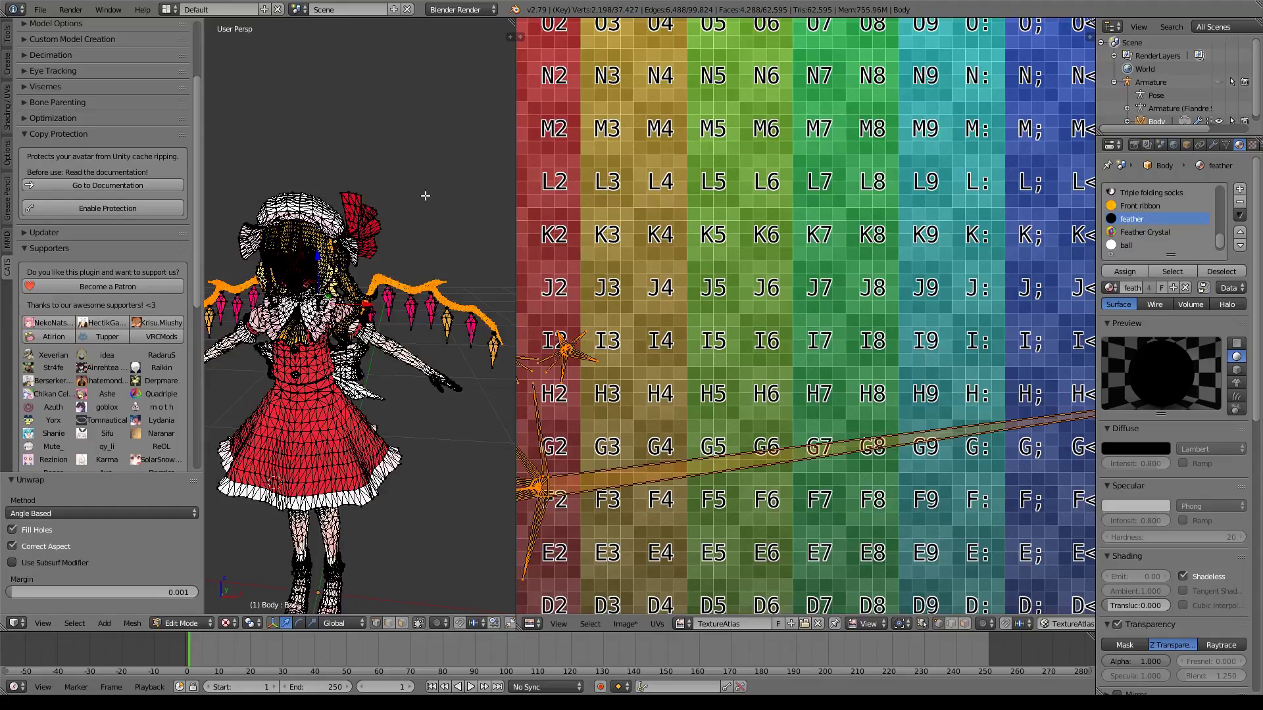
scroll(1009, 334, down, 4)
Step: Scale the feather's UV islands to 0.311 and place them on the grid around squares L3 to K7
key(g)
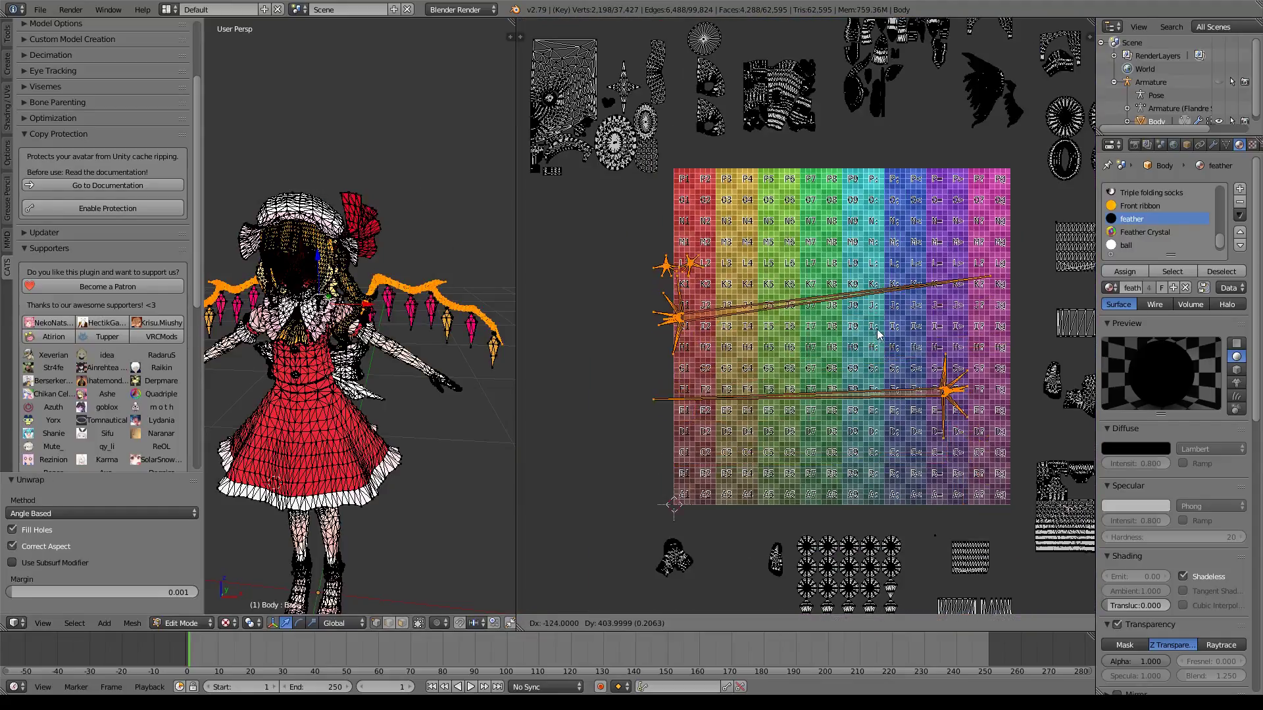
click(901, 355)
key(s)
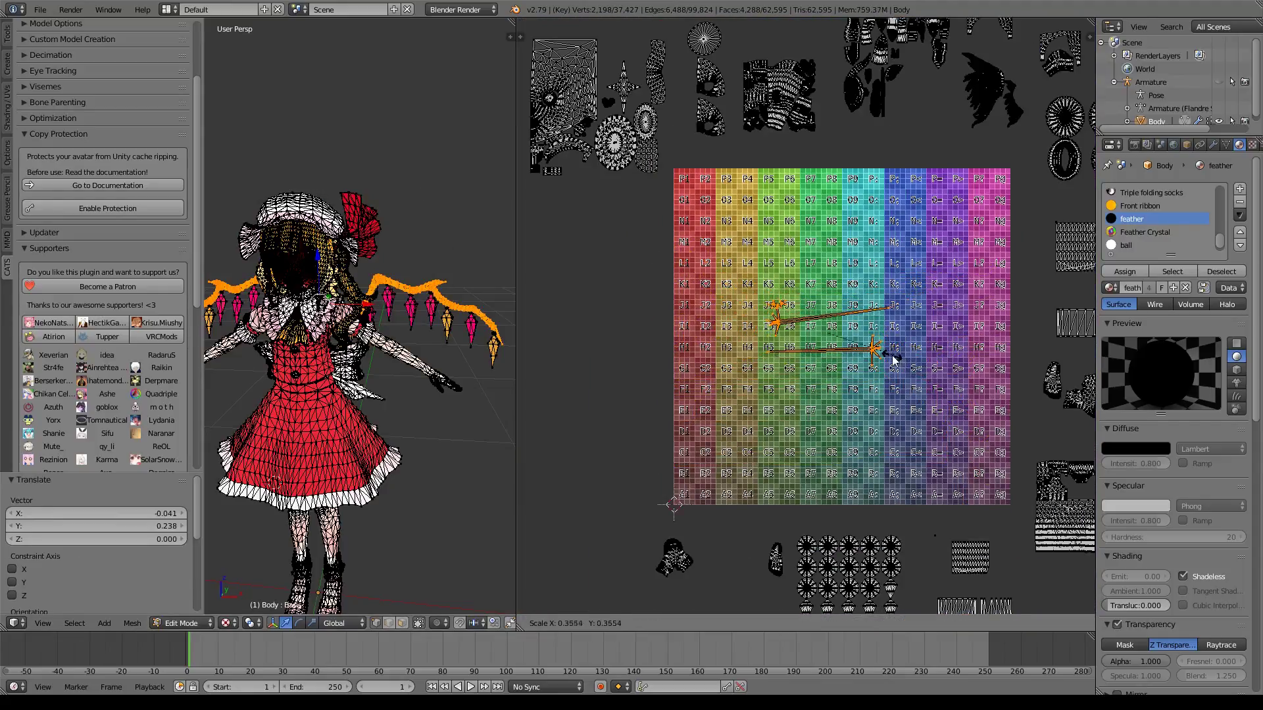
click(866, 347)
scroll(789, 342, up, 3)
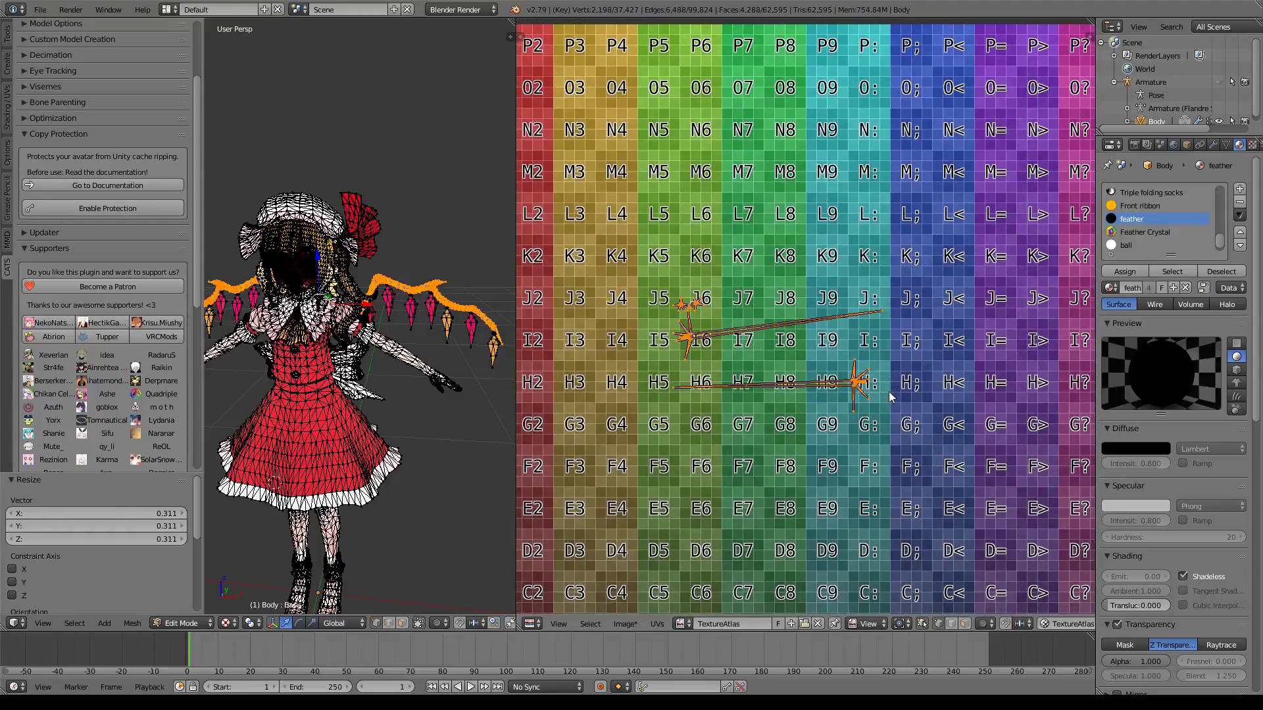
key(g)
click(630, 215)
middle_drag(862, 304, 996, 400)
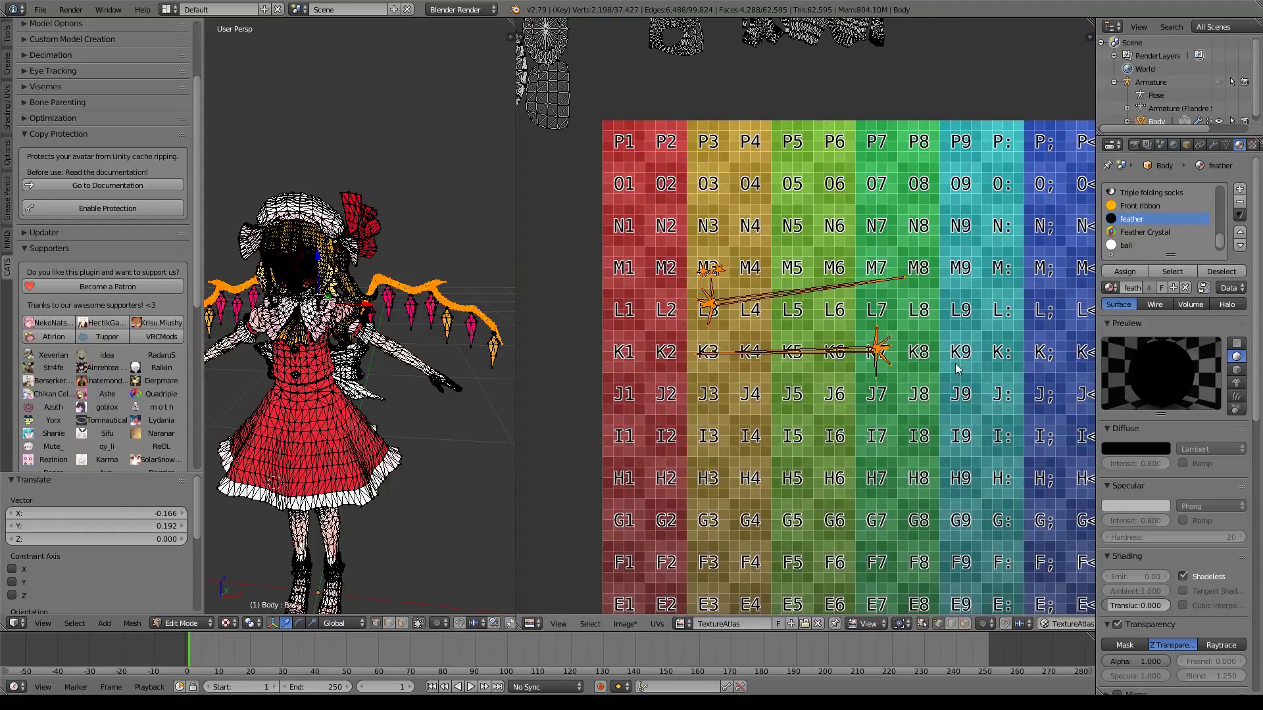
Step: Move the far end of the stretched upper feather island close to its main cluster at square L3
scroll(956, 363, up, 2)
key(a)
key(b)
drag(1002, 227, 923, 292)
key(g)
click(671, 313)
Step: Move the far end of the stretched lower feather island close to its main cluster at square K7
key(a)
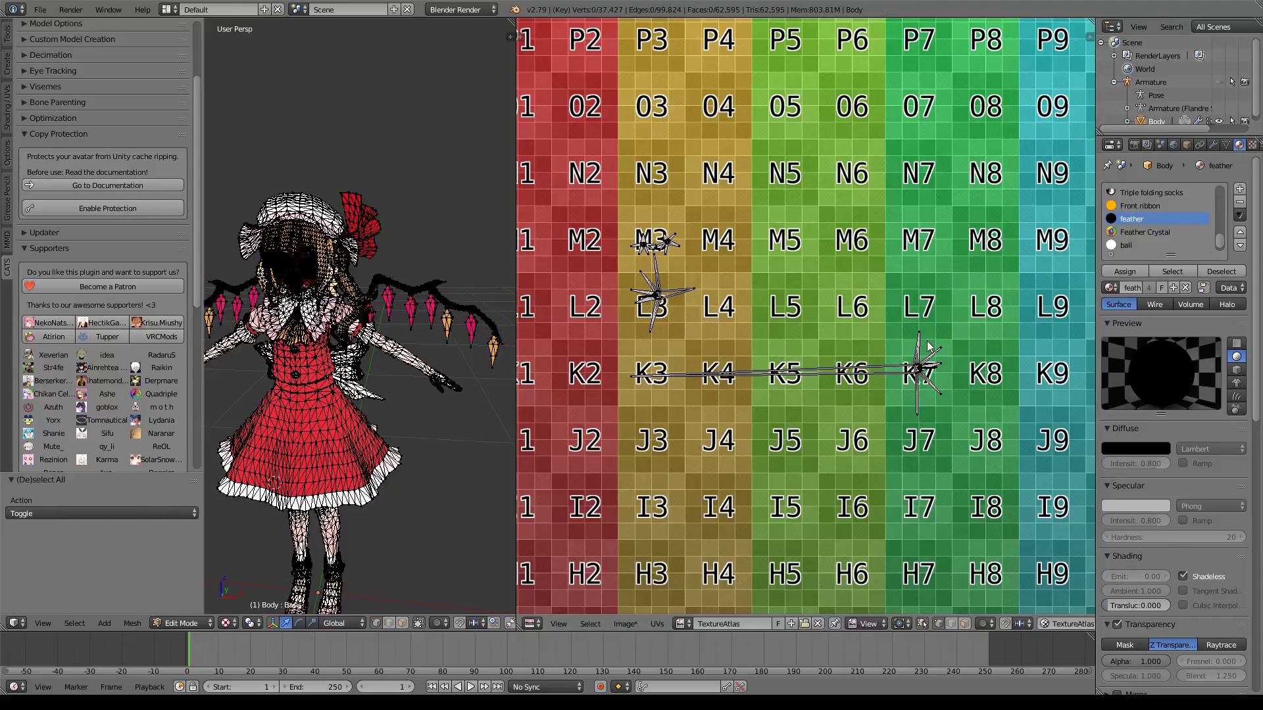
key(b)
drag(649, 359, 607, 402)
key(g)
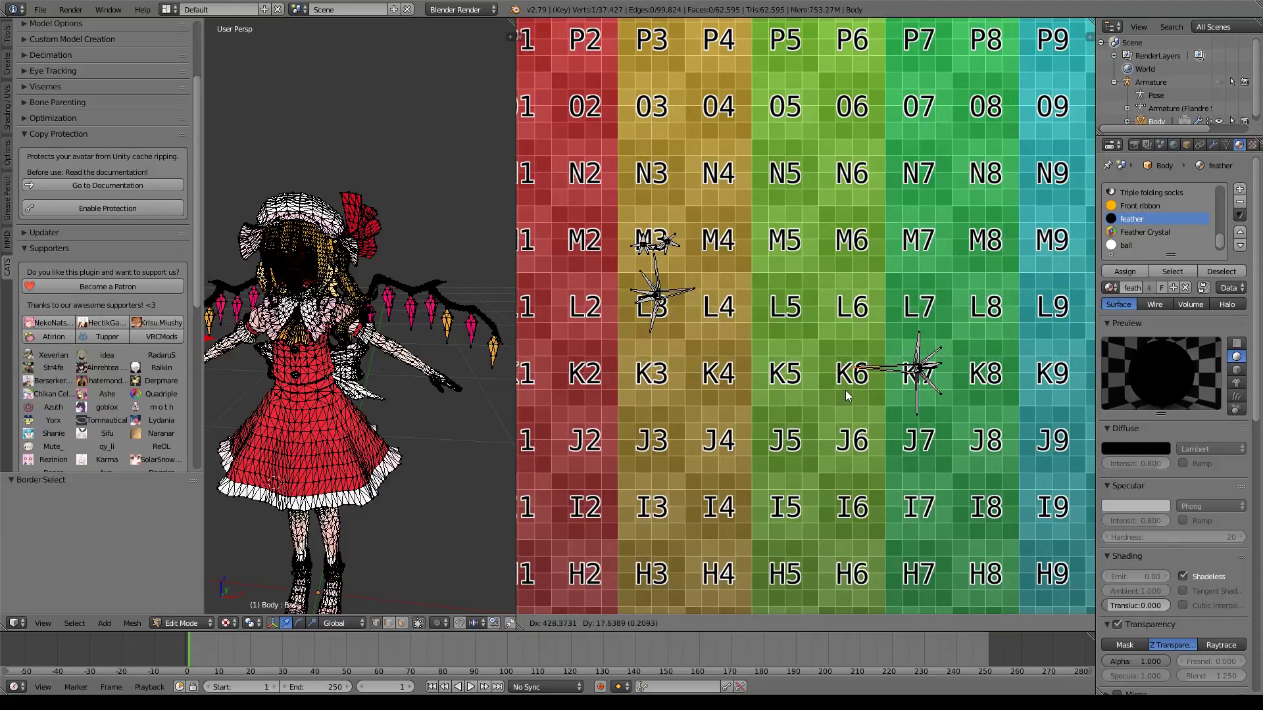
click(845, 393)
Step: Select the feather island at square K7 and move it beside the other islands, near squares M4 and M5
key(a)
key(b)
drag(1007, 165, 589, 478)
key(a)
key(b)
drag(1011, 308, 834, 464)
key(g)
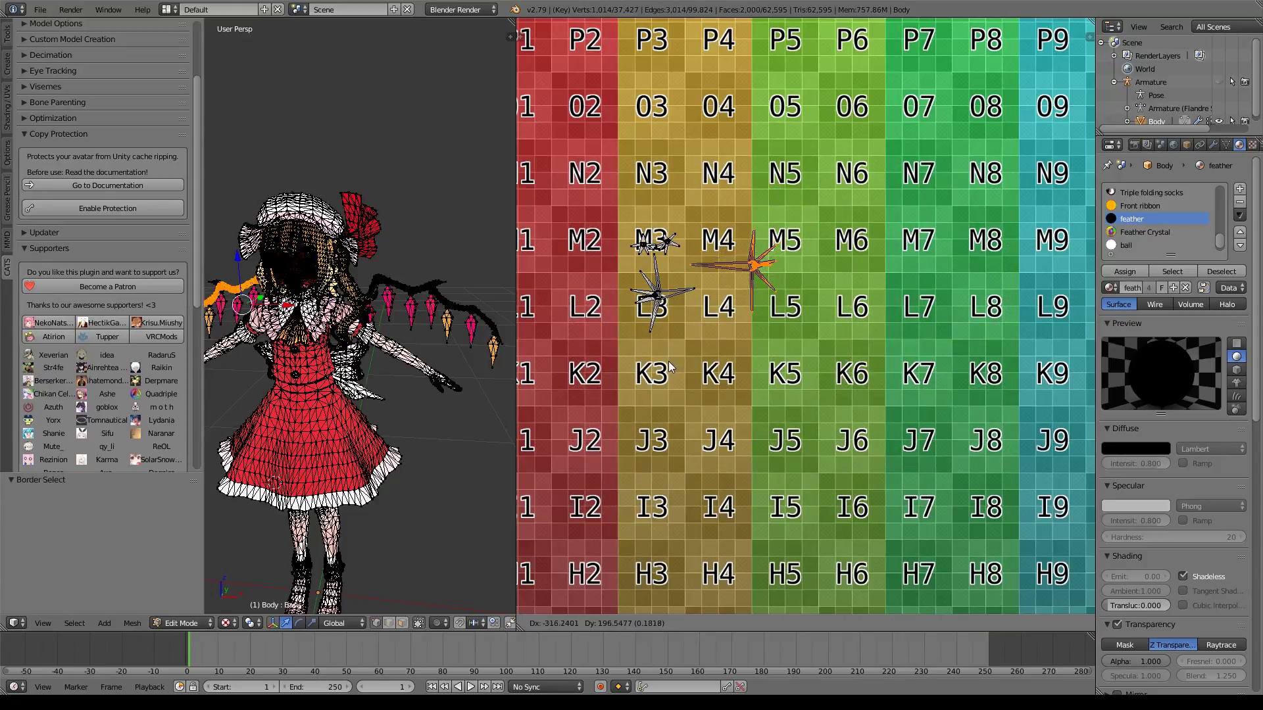
click(675, 365)
Step: Select all the feather UV islands and scale them together to 0.151
key(a)
key(b)
drag(814, 168, 545, 420)
key(s)
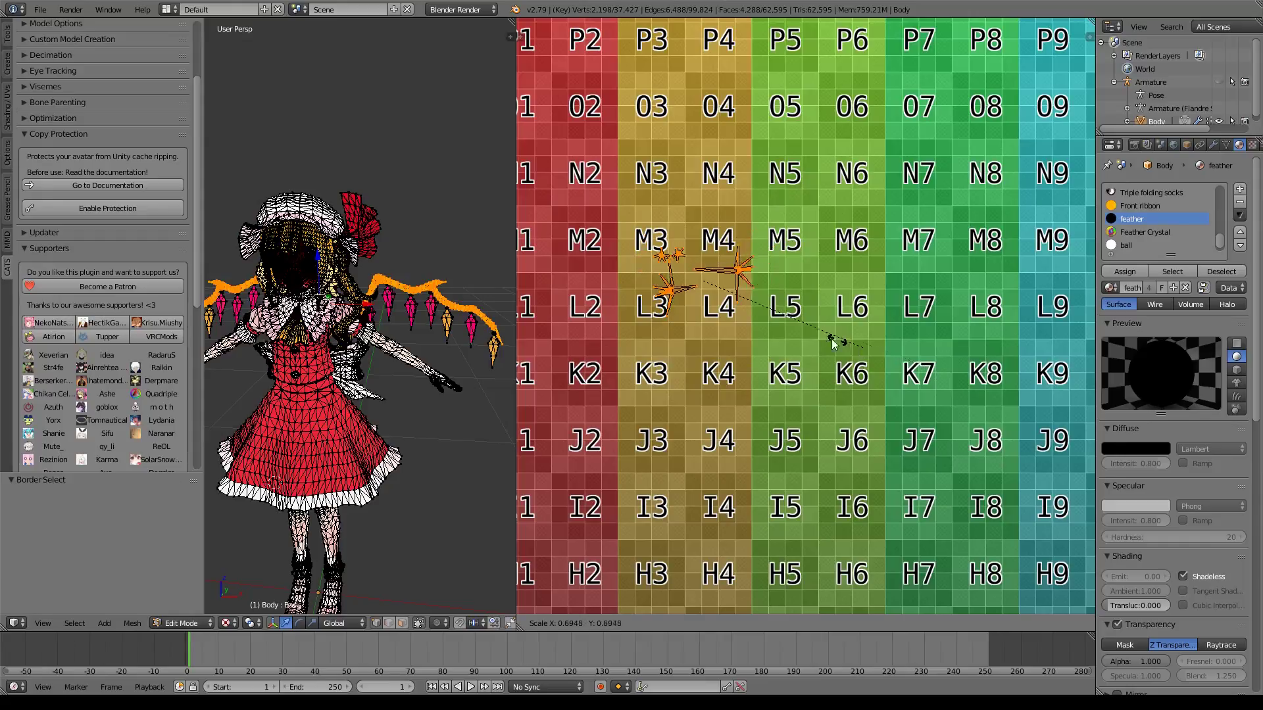
click(767, 331)
scroll(766, 333, down, 3)
scroll(804, 360, up, 5)
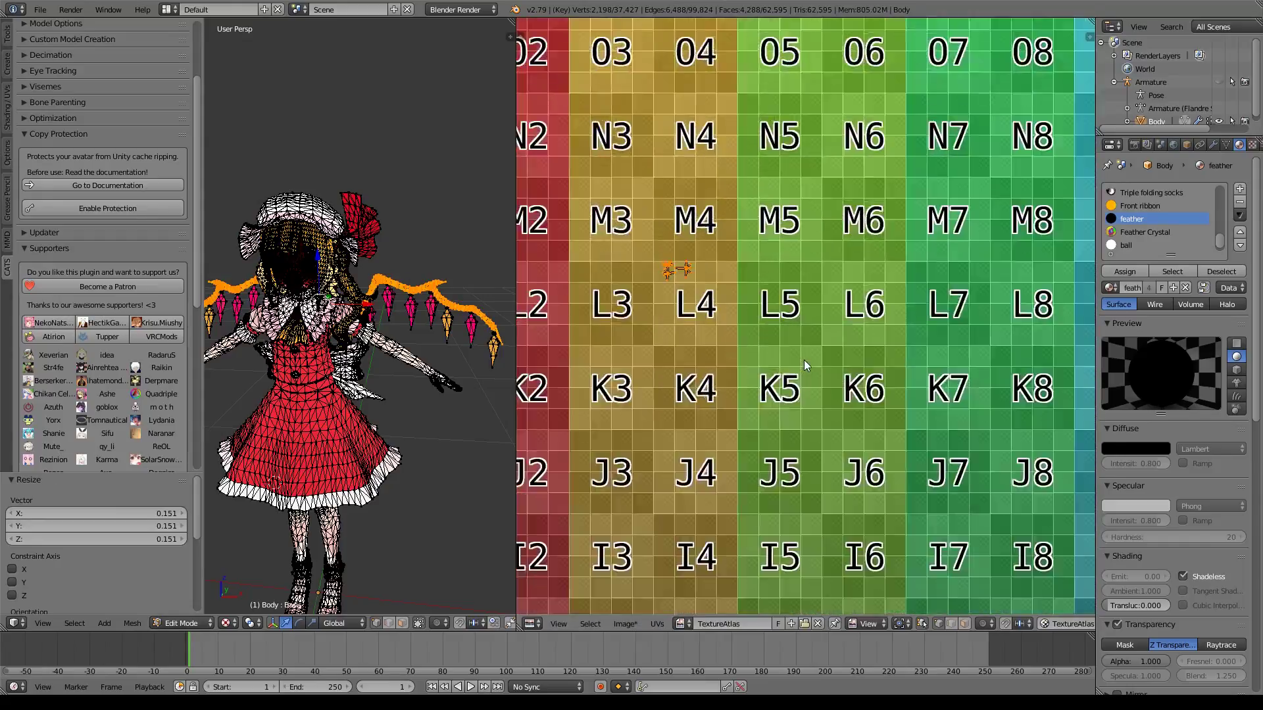
key(s)
click(796, 360)
Step: Move the small feather islands to the edge between squares O4 and N4, and deselect them
scroll(789, 355, down, 3)
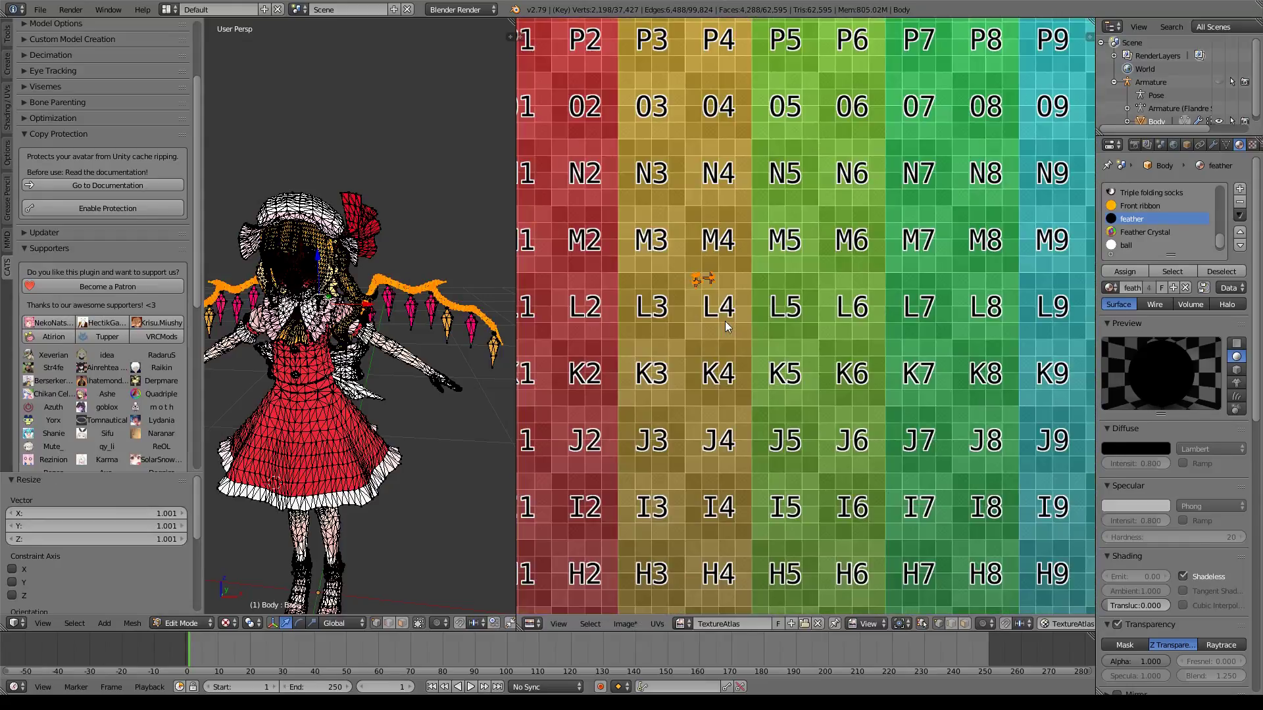
key(g)
click(830, 199)
middle_drag(831, 199, 861, 377)
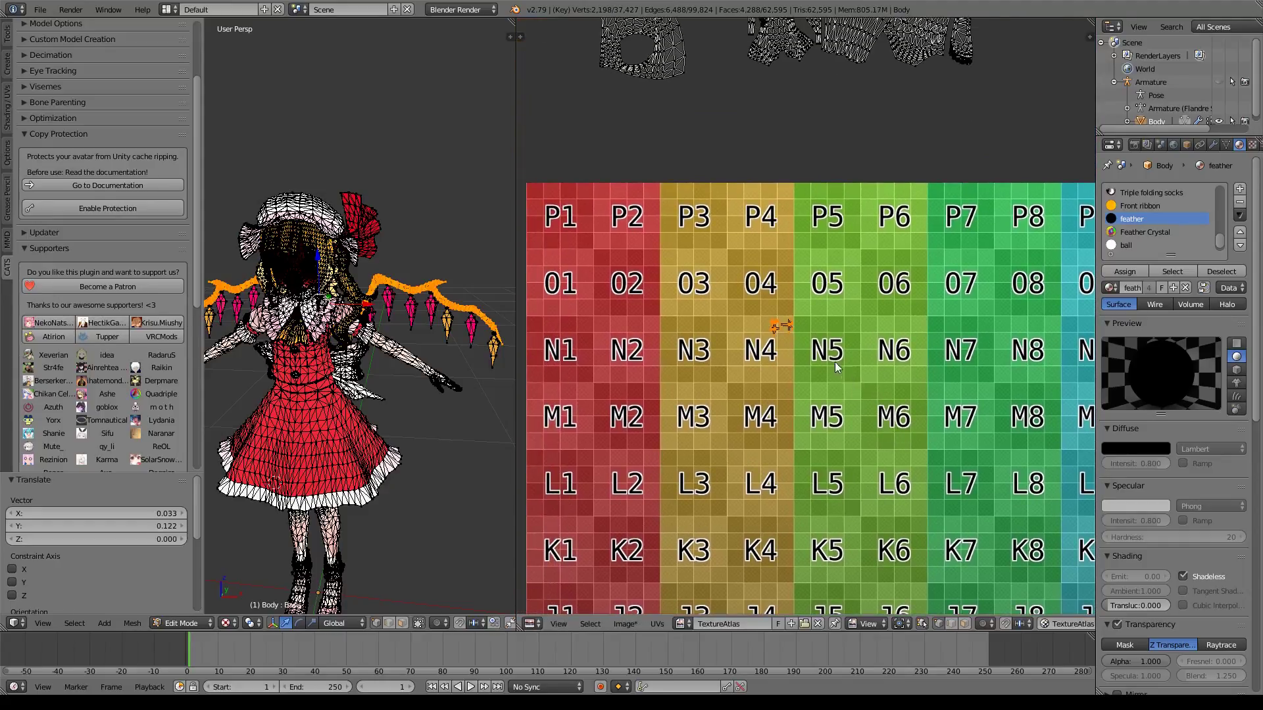
scroll(833, 363, up, 3)
key(a)
scroll(822, 362, down, 3)
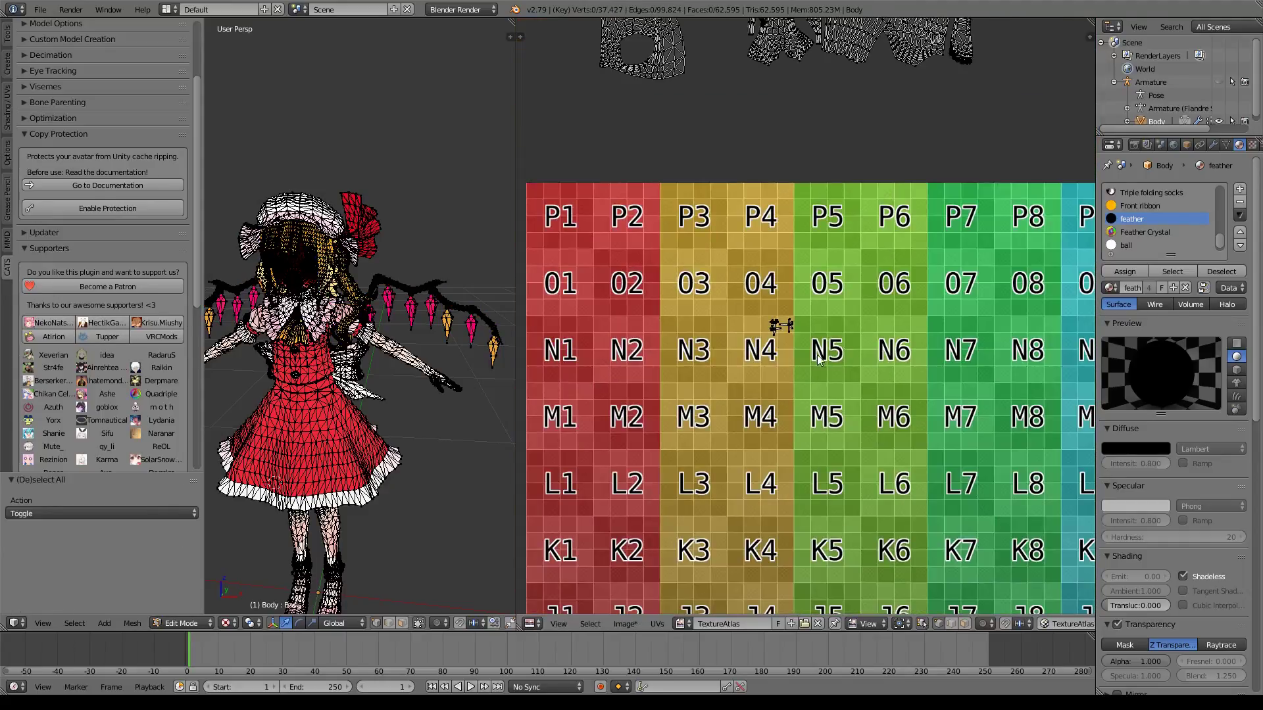
Step: Select the faces of the ball material and move their UVs onto the texture grid by about X -0.369, Y 0.684
click(1145, 242)
middle_drag(987, 428, 864, 211)
scroll(898, 346, down, 5)
click(1167, 270)
key(g)
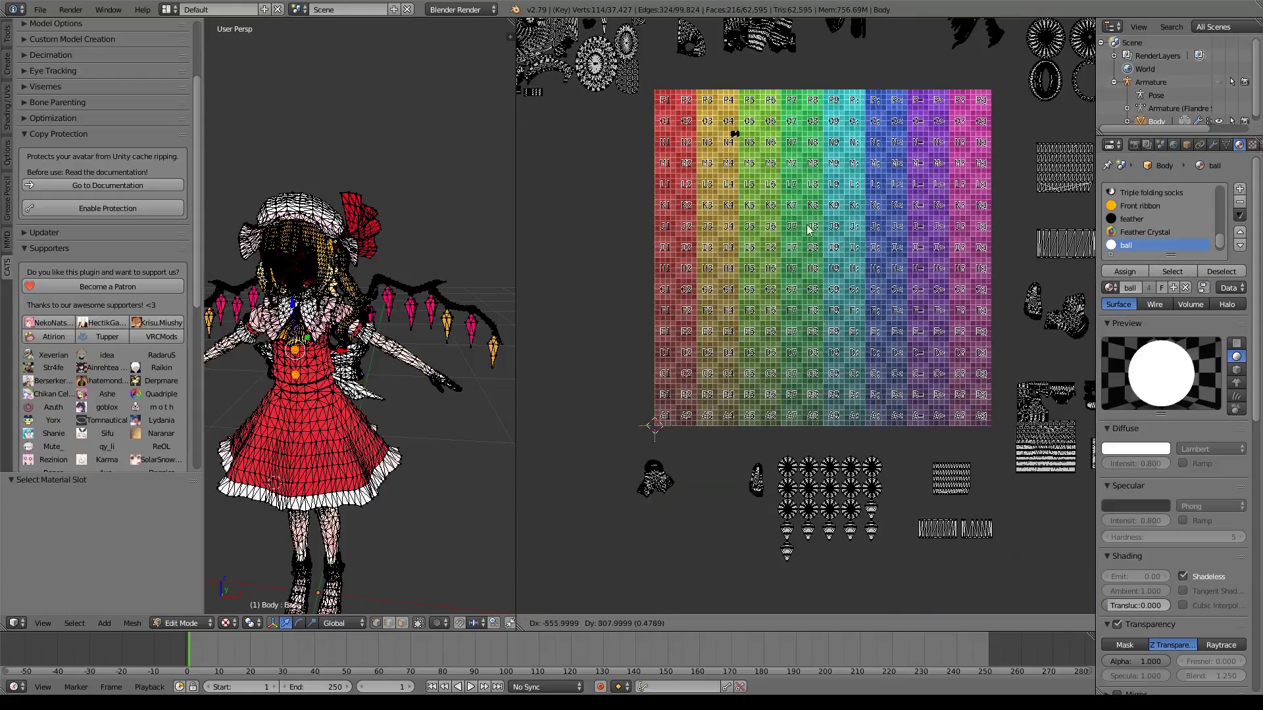
click(817, 229)
middle_drag(819, 258, 862, 386)
scroll(862, 387, up, 3)
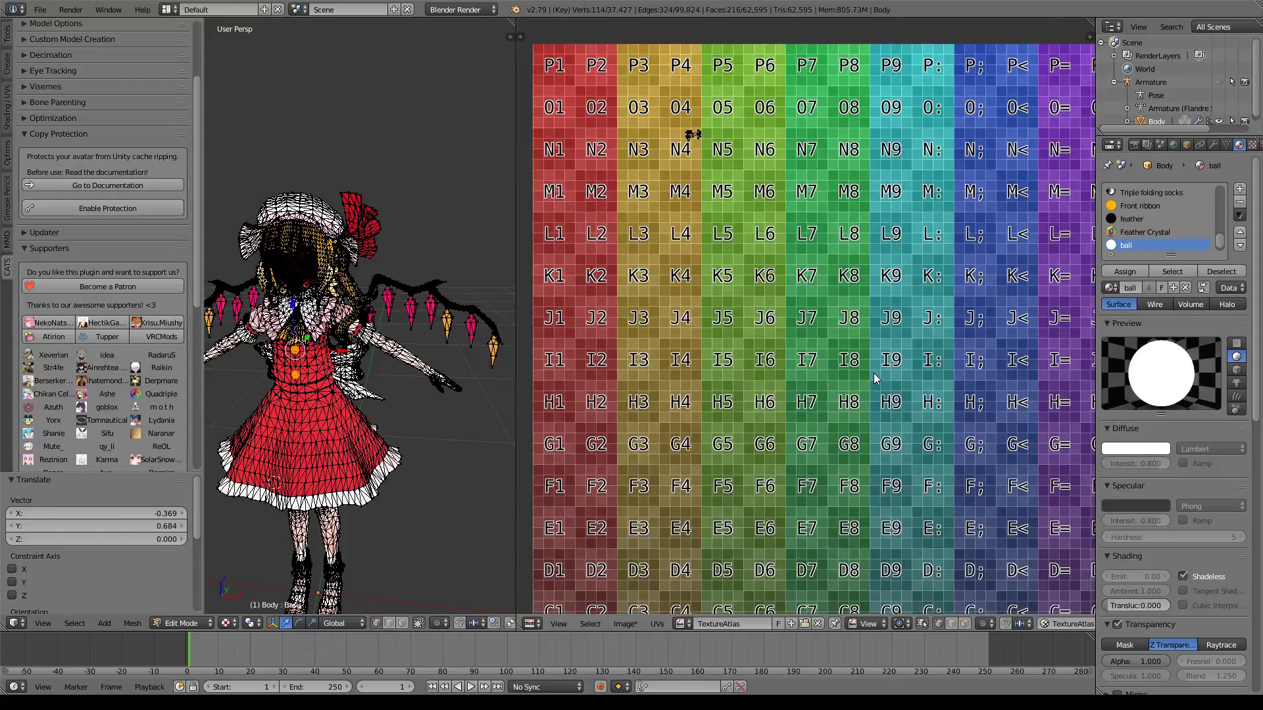
Step: Unwrap the selected ball faces with the standard angle-based unwrap
key(u)
click(457, 173)
key(u)
click(458, 169)
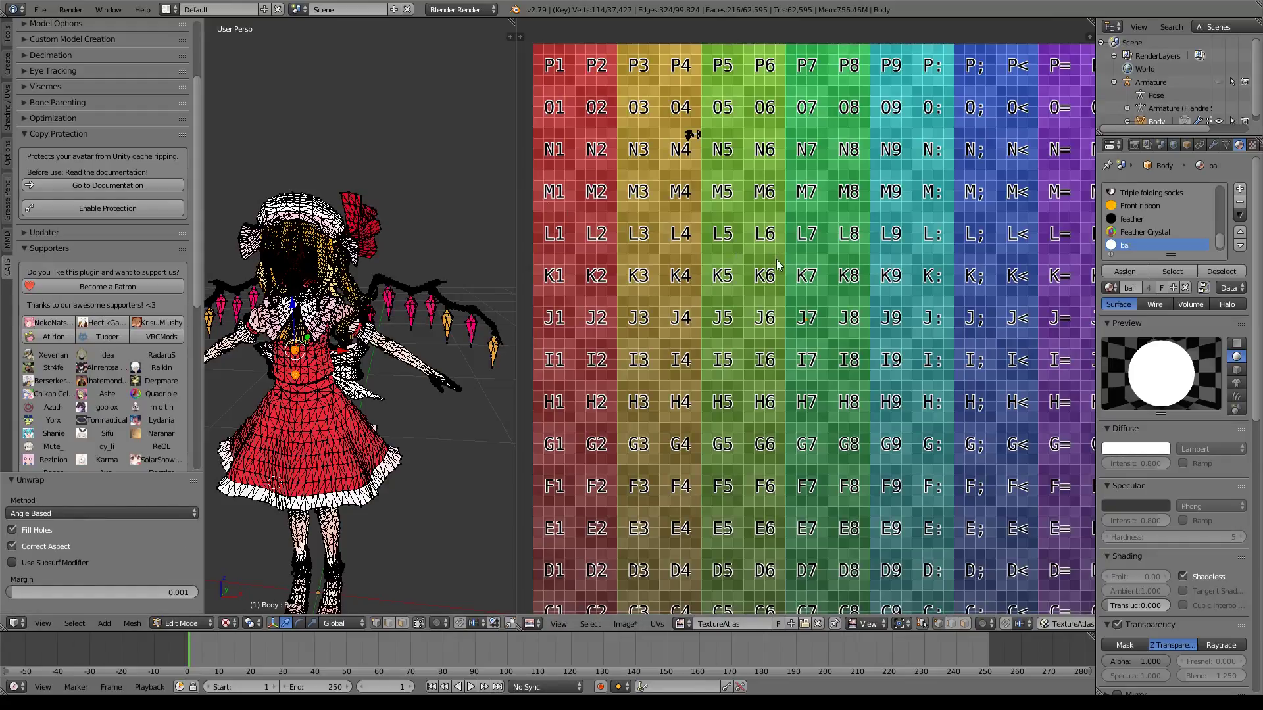
Step: Run Smart UV Project on the ball faces with angle limit 66 and island margin 0
middle_drag(783, 282, 741, 257)
scroll(320, 348, up, 3)
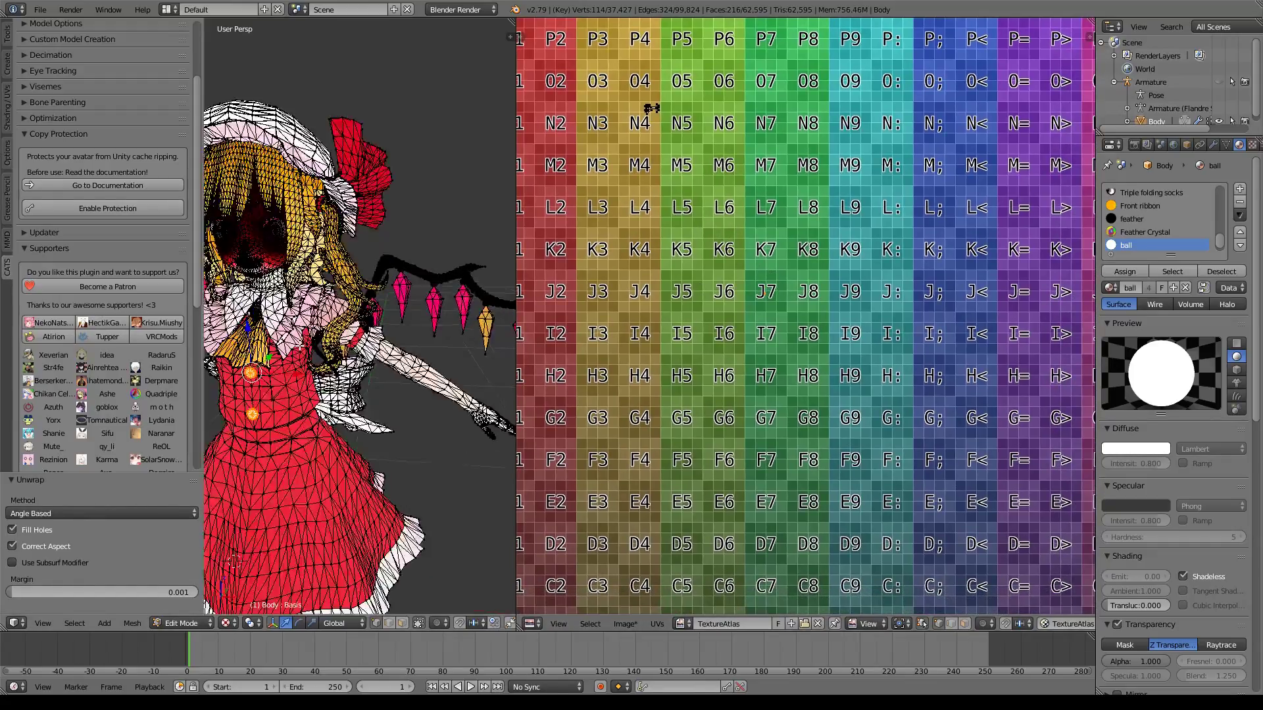
scroll(310, 336, down, 2)
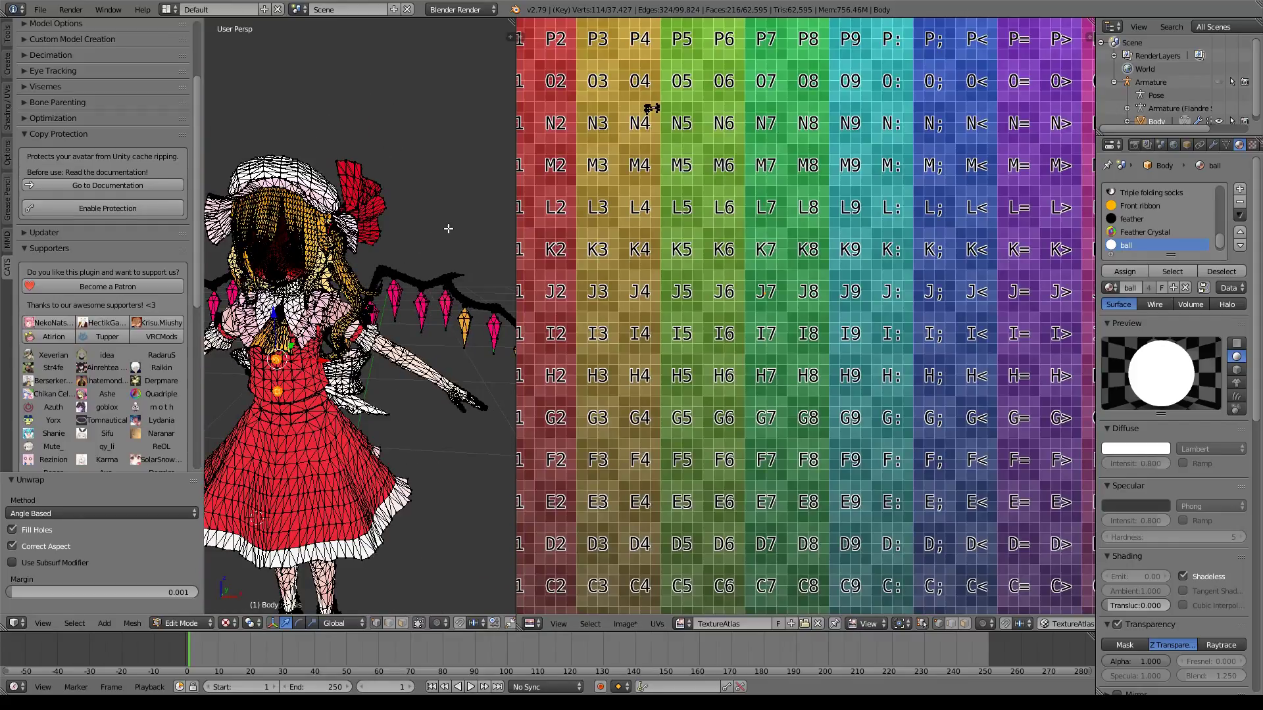
key(u)
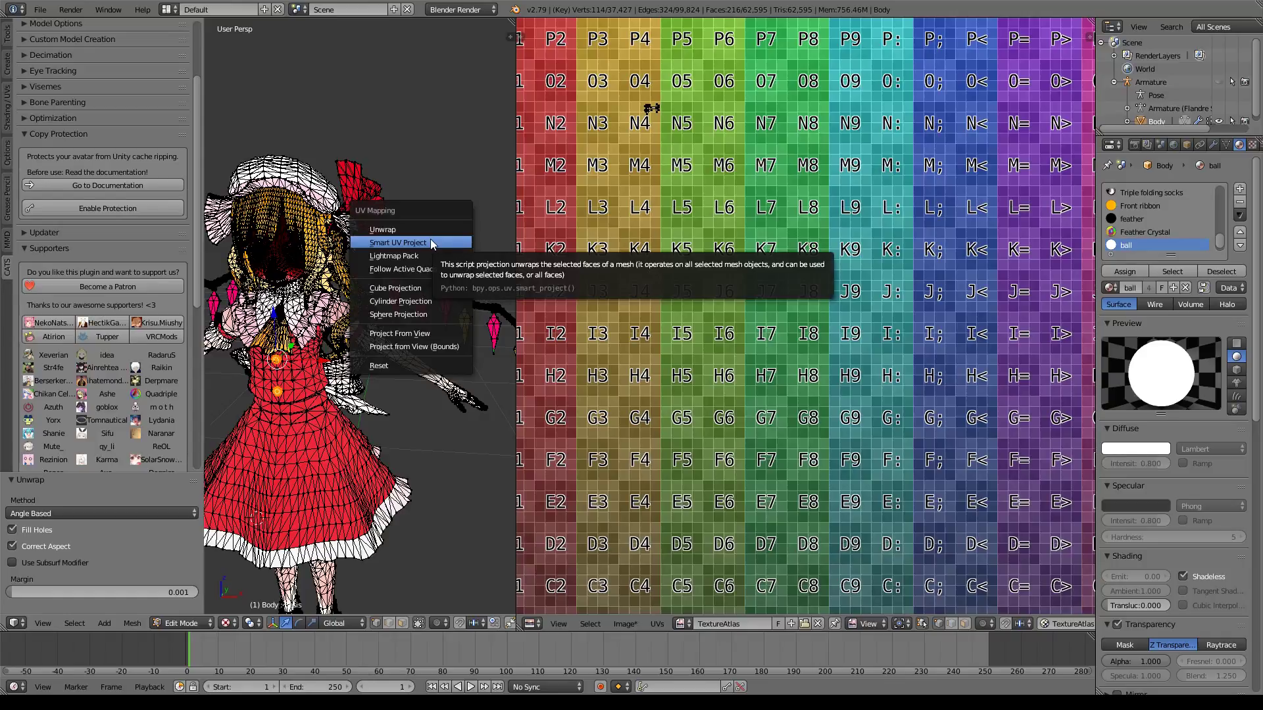
click(431, 242)
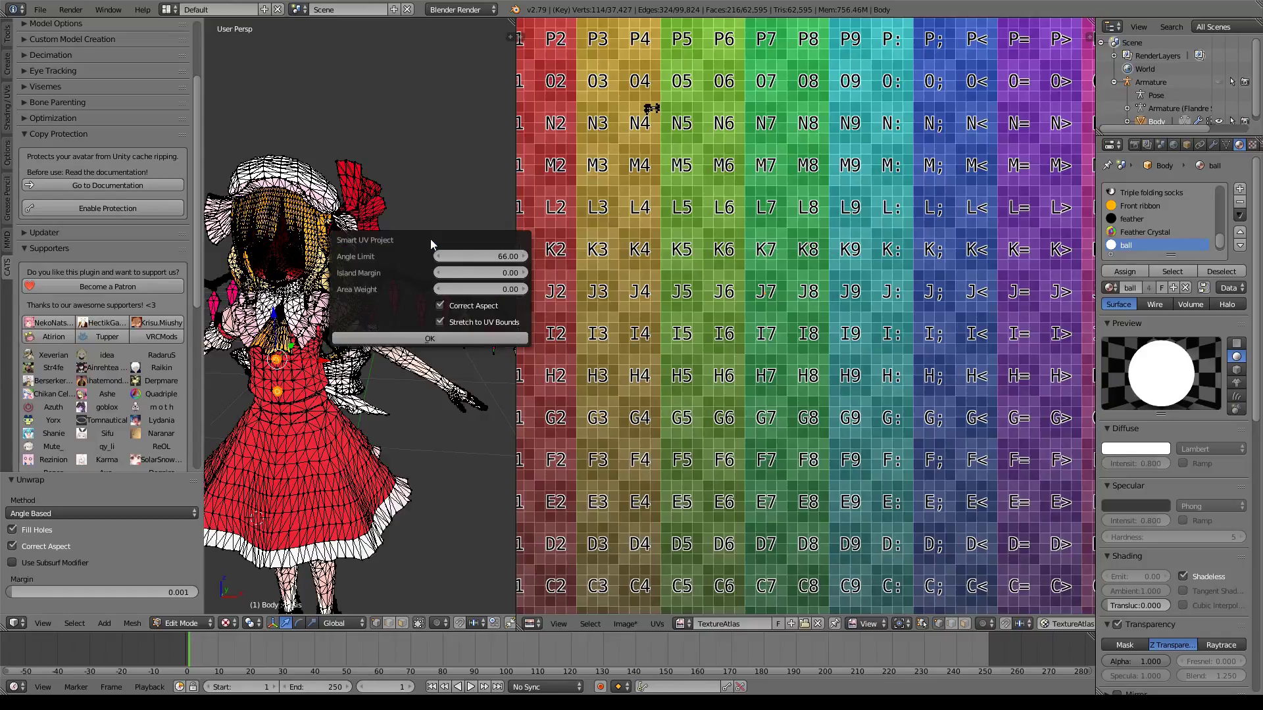
click(463, 337)
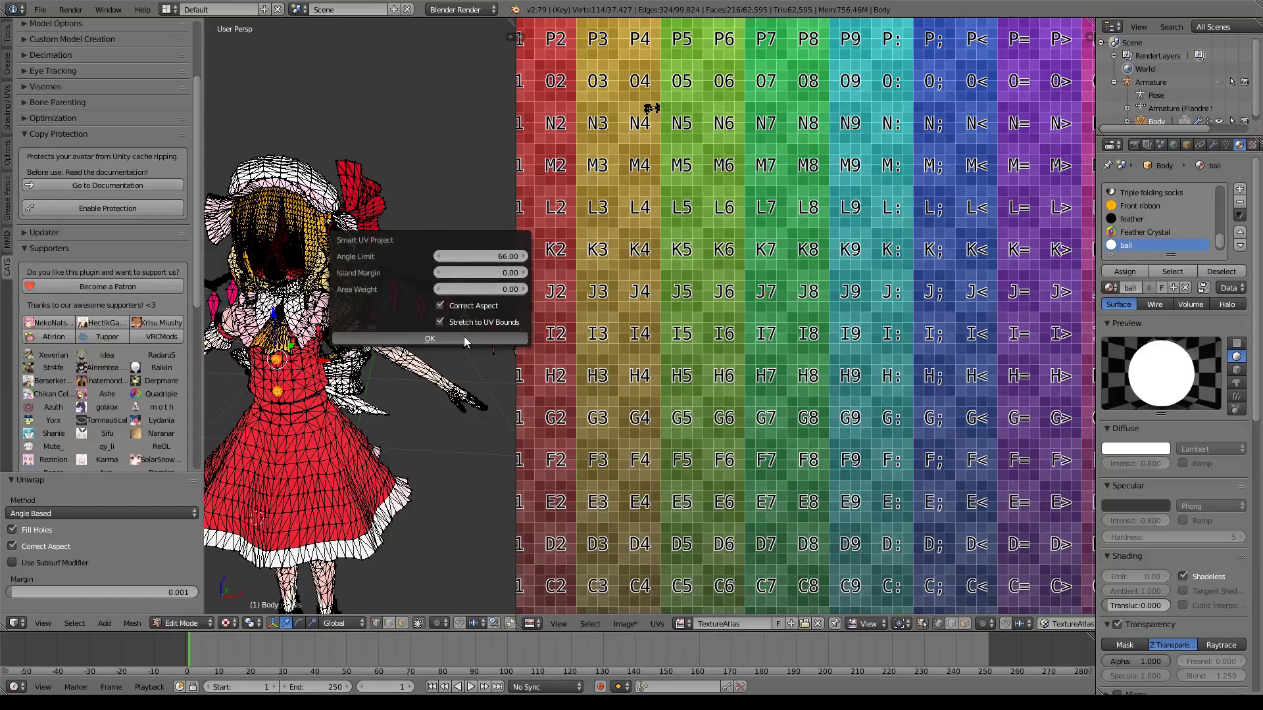
Step: Scale the ball's UV islands down to under a tenth of their size and move them toward the small feather islands
scroll(906, 341, down, 2)
middle_drag(958, 325, 864, 299)
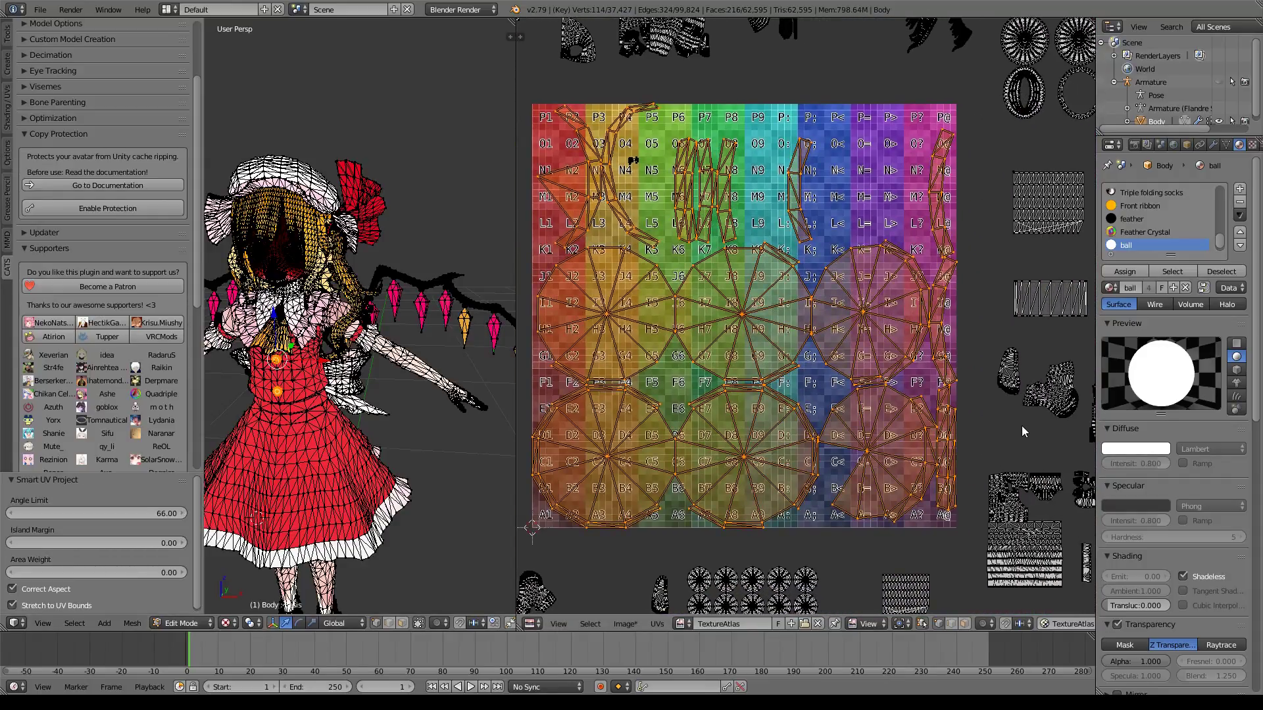
key(s)
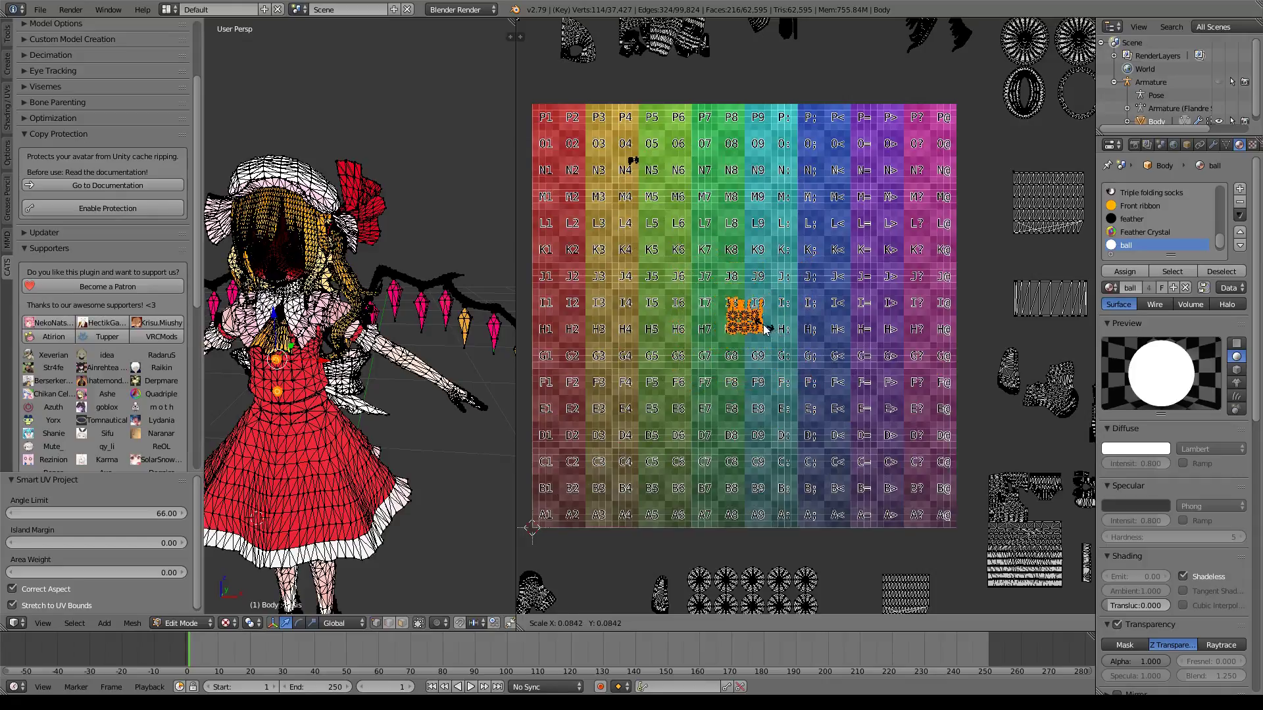
click(755, 323)
middle_drag(792, 328, 823, 383)
key(g)
click(725, 231)
key(s)
click(709, 226)
Step: Shrink the ball islands further, place them at the edge between squares O5 and N5, and deselect everything
middle_drag(758, 248, 834, 322)
scroll(834, 322, up, 9)
key(s)
click(752, 260)
key(g)
click(670, 352)
scroll(807, 332, down, 3)
key(g)
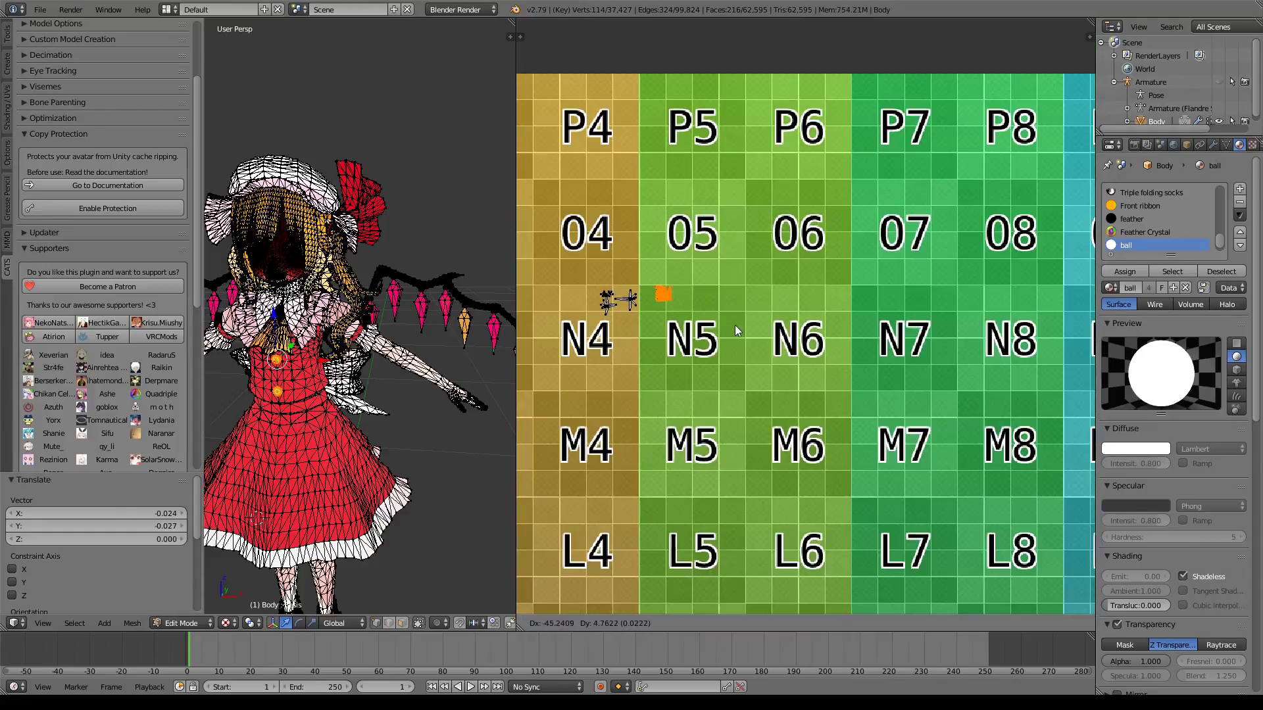
click(771, 332)
key(a)
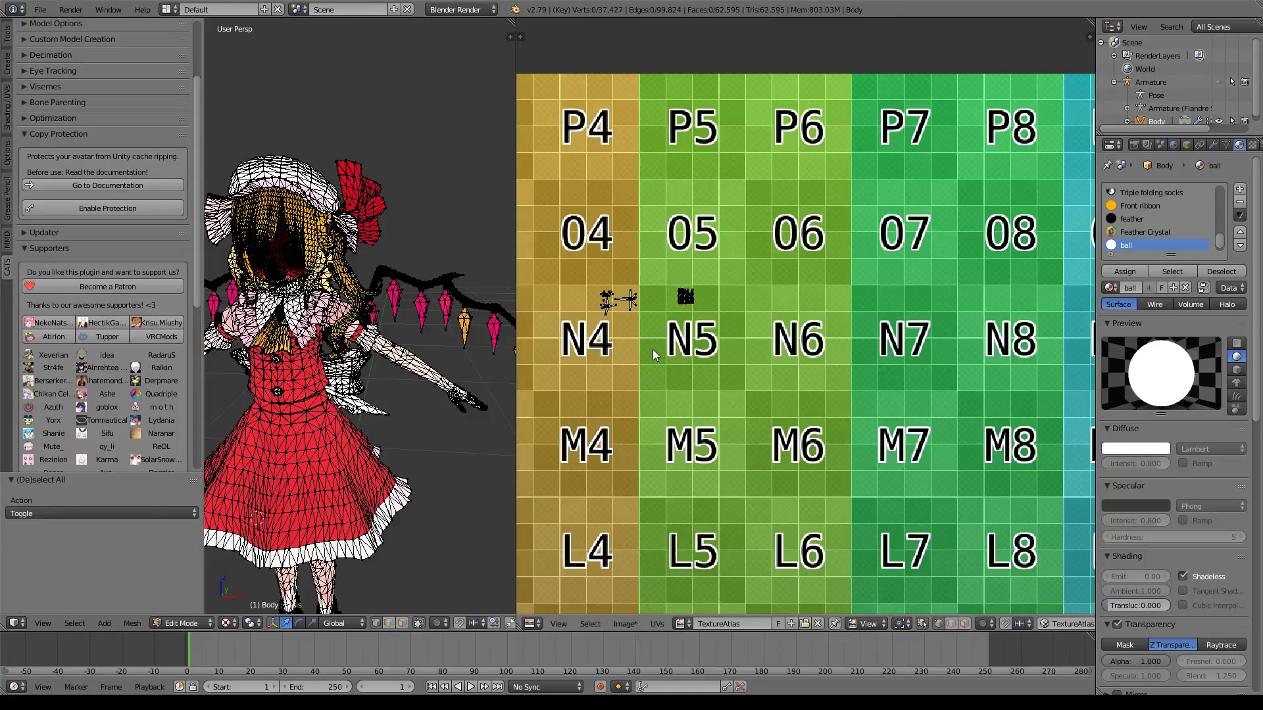
scroll(367, 336, up, 6)
scroll(366, 336, down, 8)
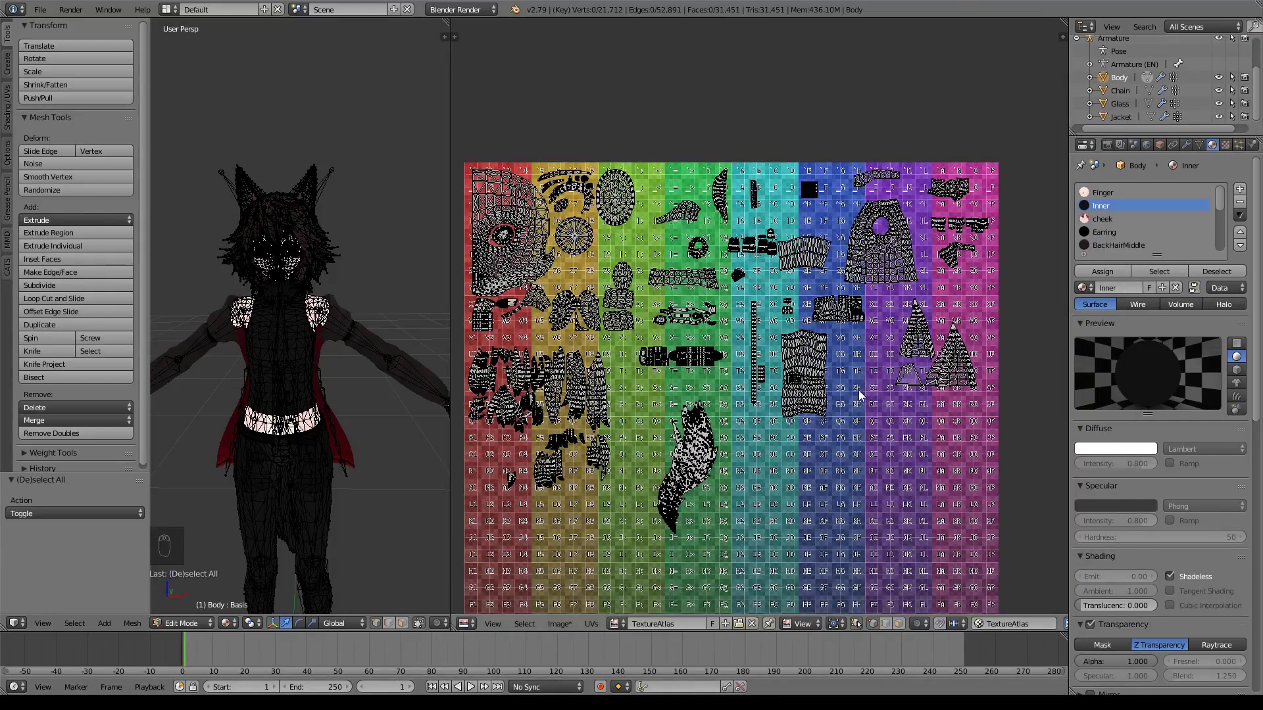
middle_drag(899, 411, 864, 409)
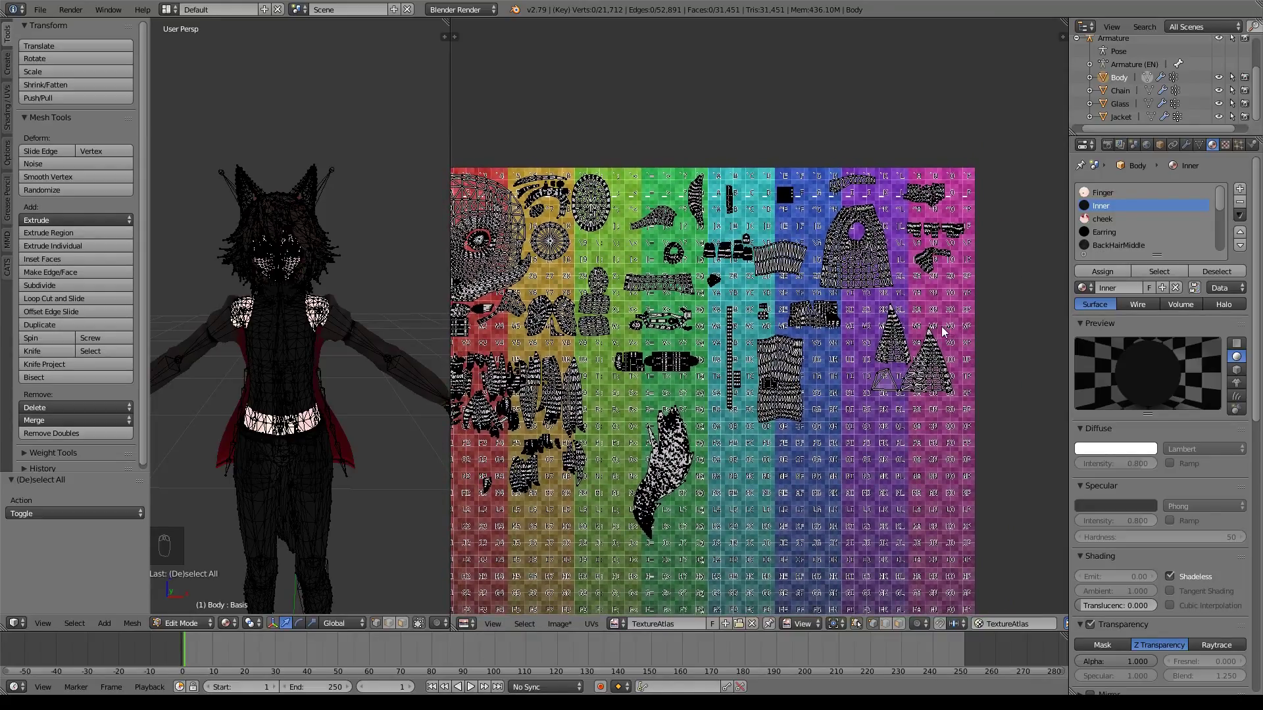
Step: Try moving the Inner material's UVs by X -0.030, Y 0.406 with selection sync on, then undo it and deselect everything
click(1167, 271)
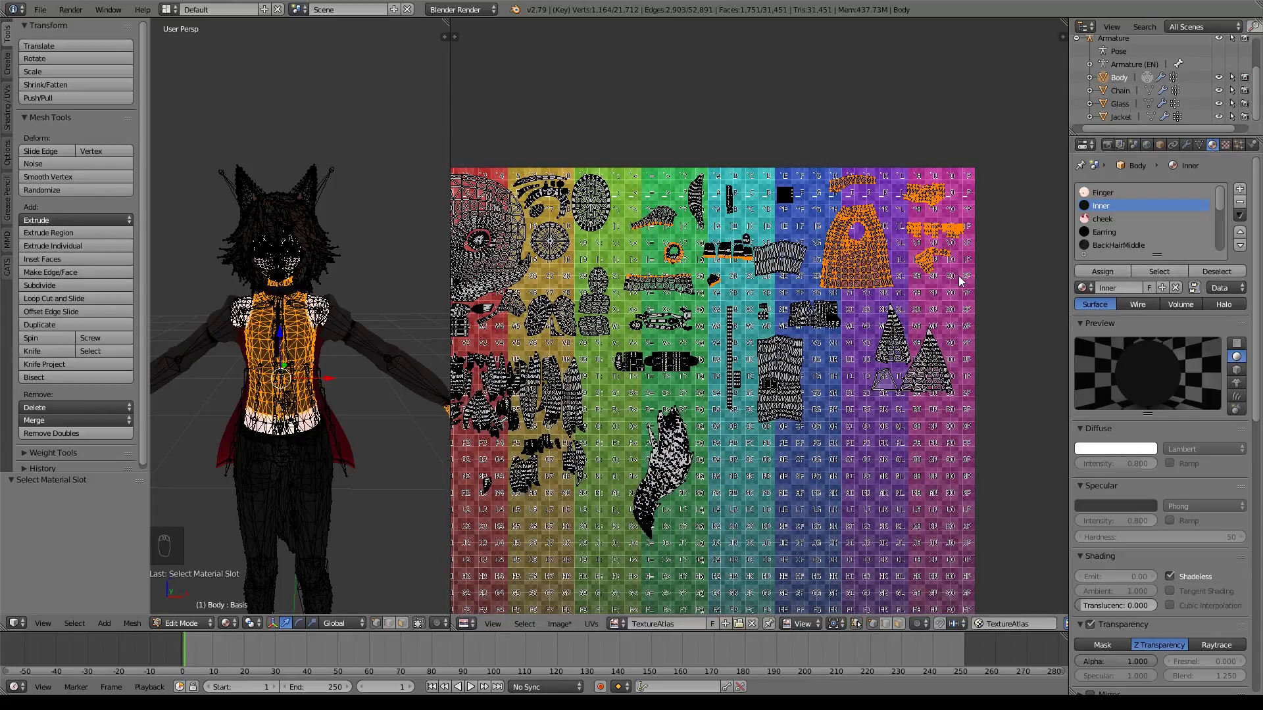
key(a)
click(1159, 271)
middle_drag(955, 337, 884, 393)
key(g)
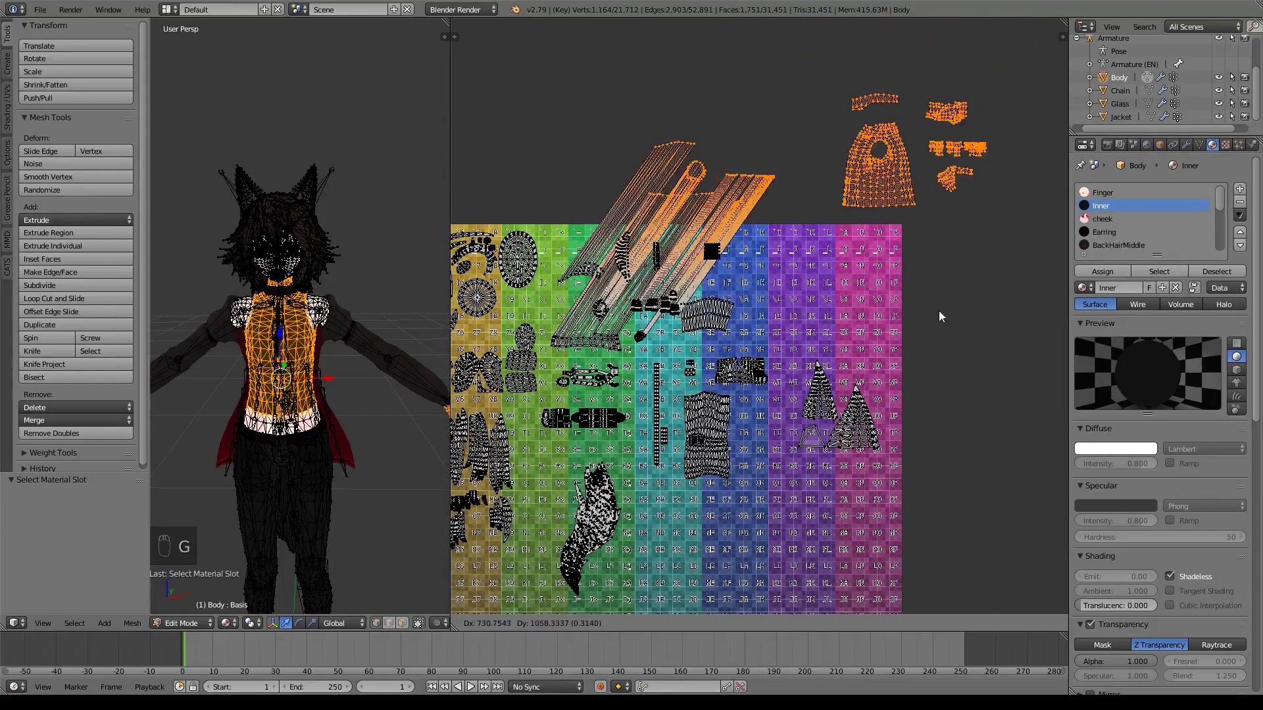
click(796, 176)
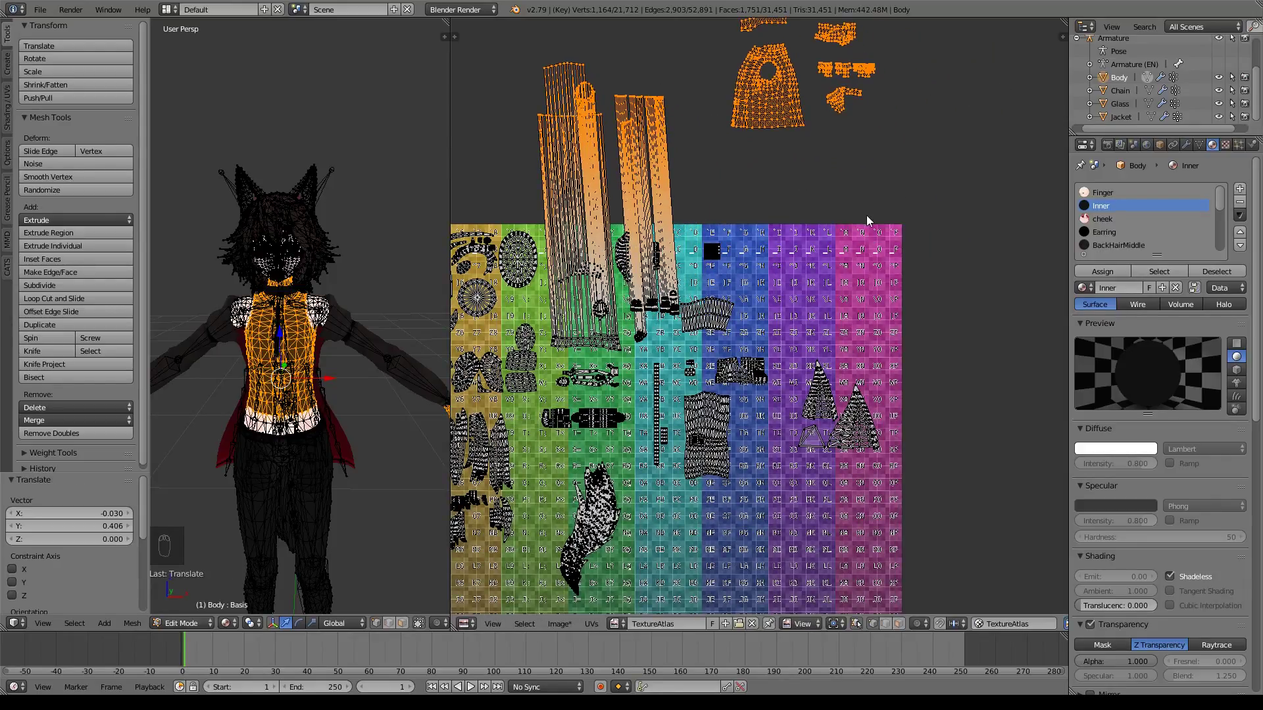
key(ctrl+z)
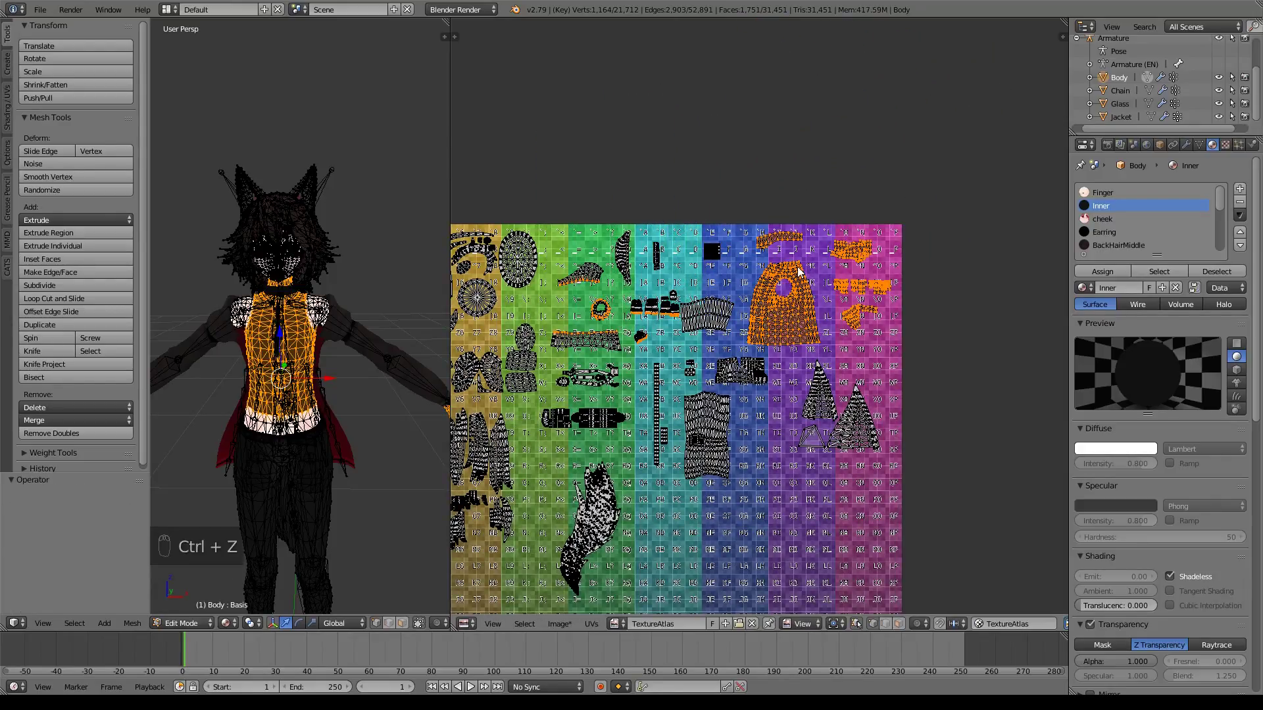
key(a)
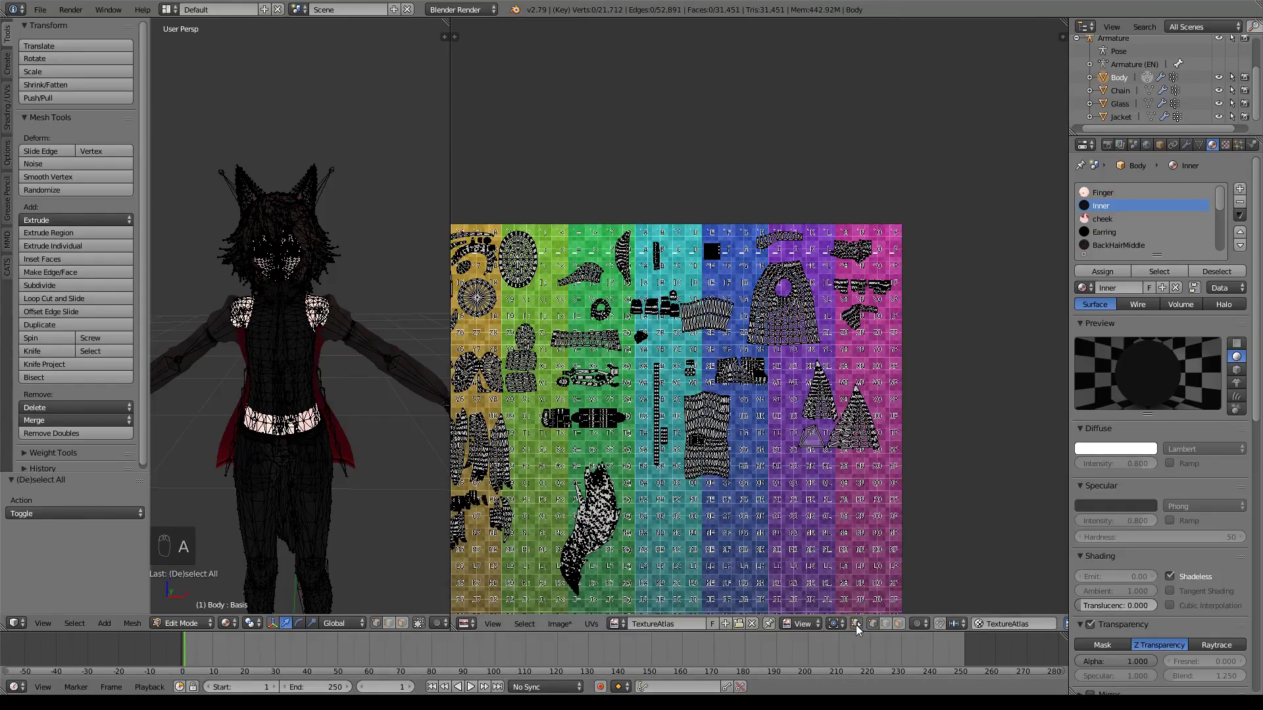
Step: Turn off UV selection sync, select the Inner material's faces and islands, and move the islands by X -0.211, Y -0.639
click(855, 625)
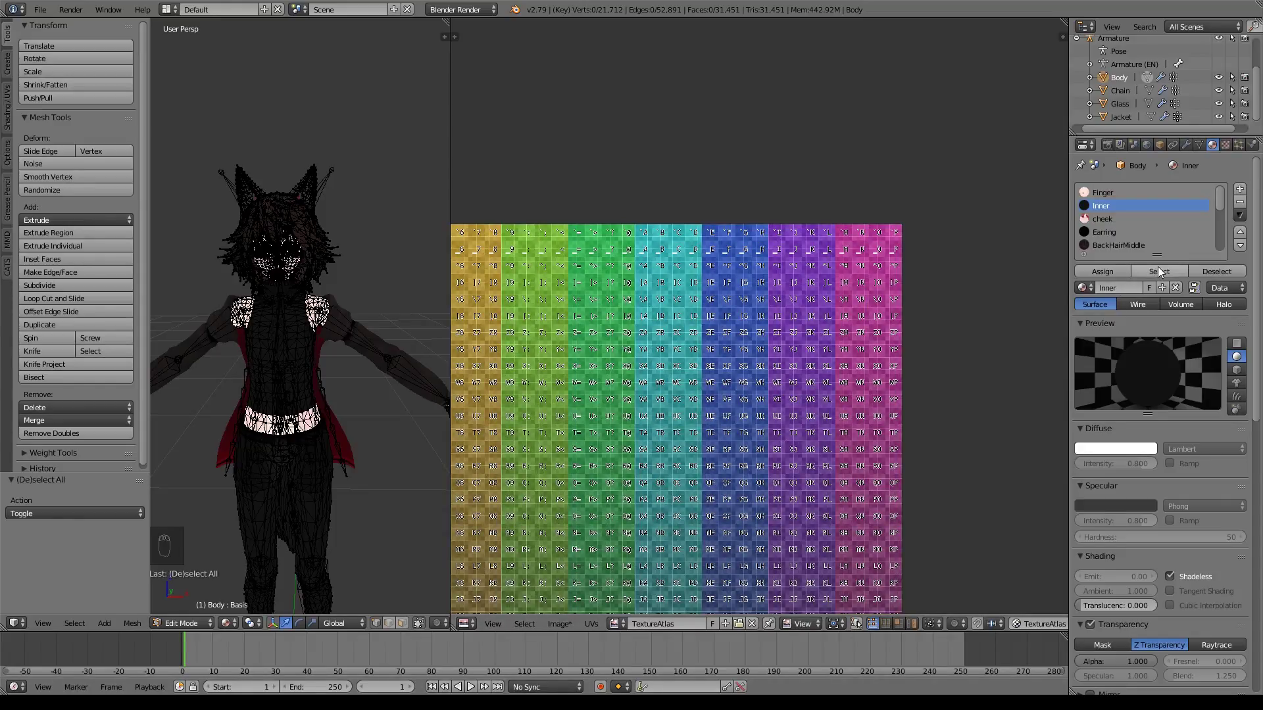
click(1159, 272)
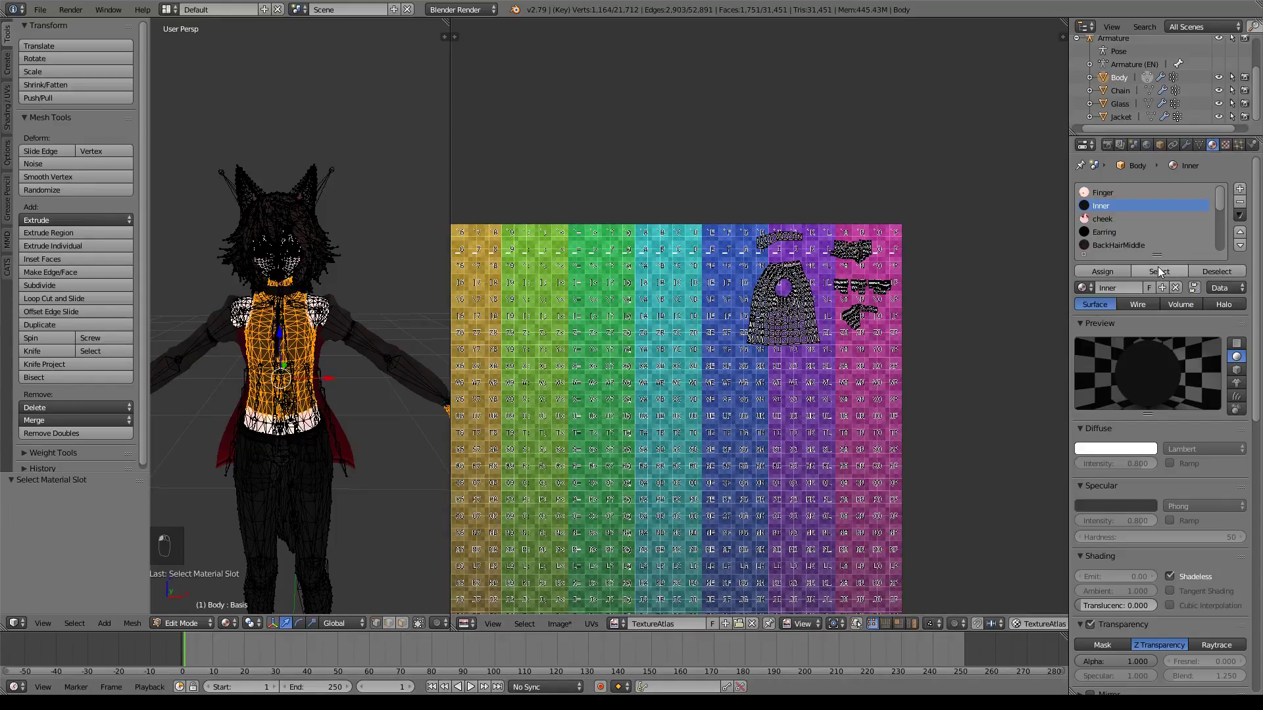
key(b)
drag(980, 165, 714, 421)
scroll(921, 317, down, 1)
key(g)
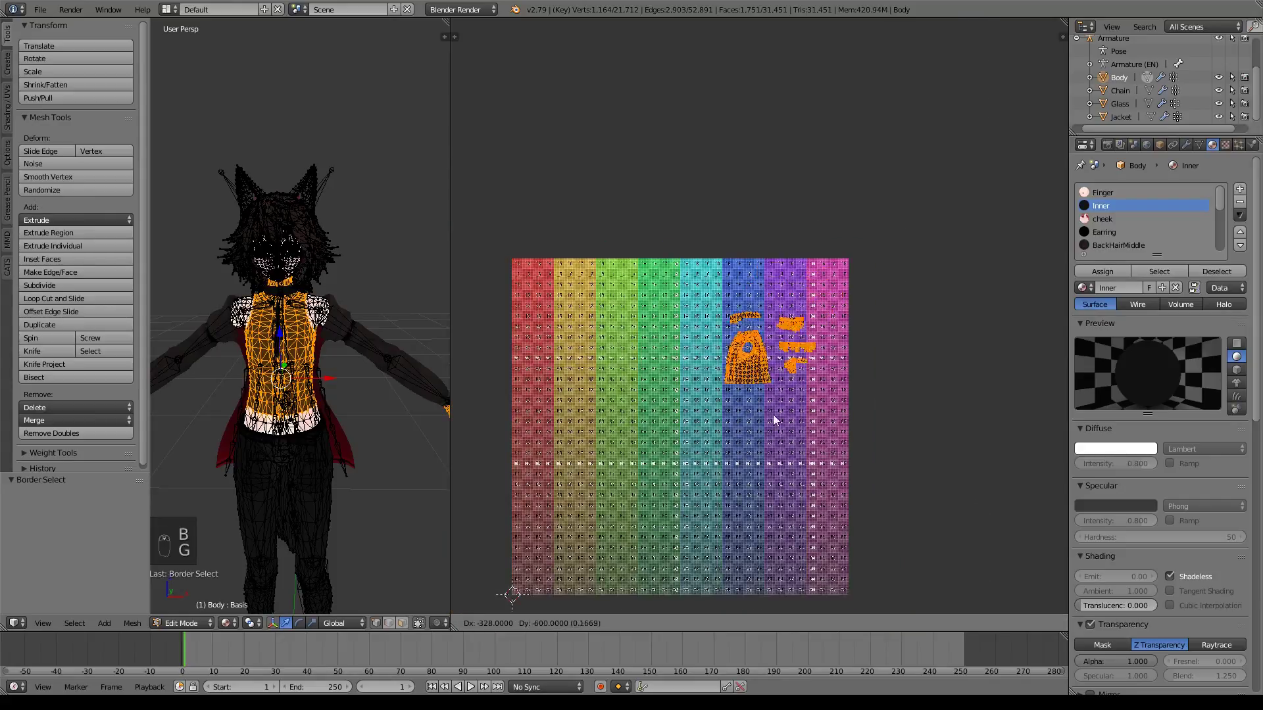
click(734, 566)
Step: Scale the Inner UV islands and rotate them by 391°
key(s)
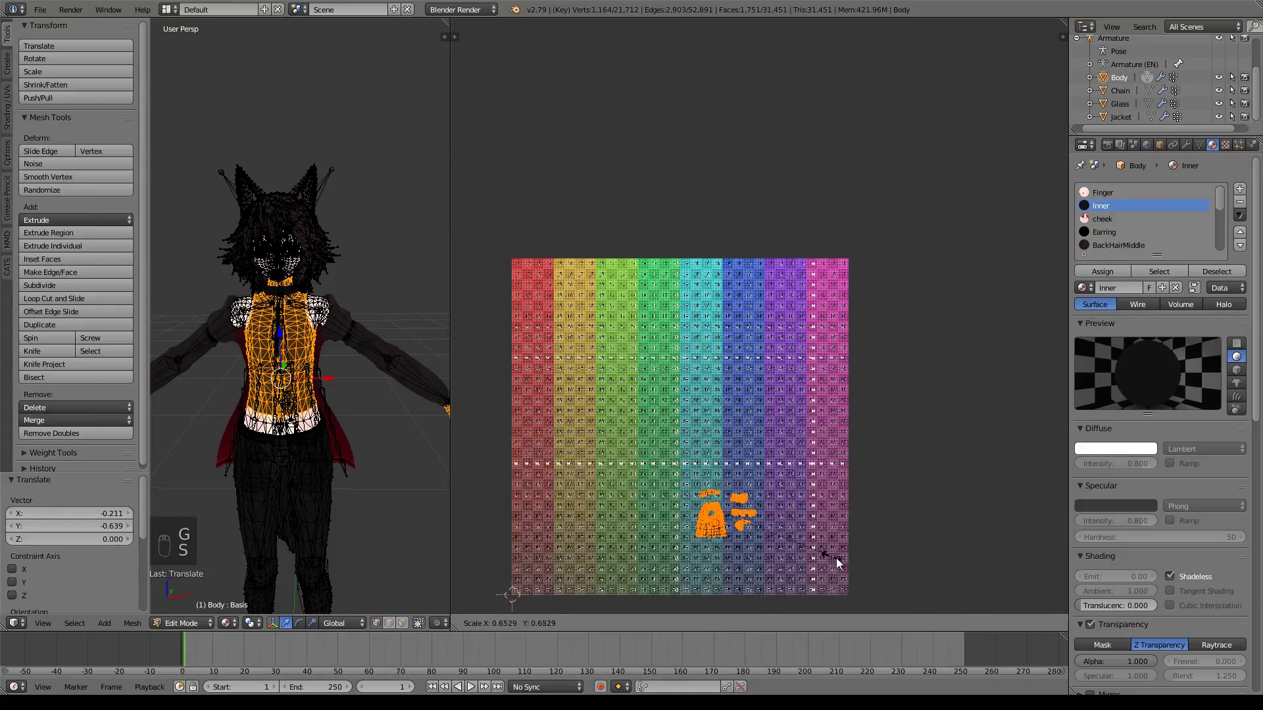
key(r)
click(884, 306)
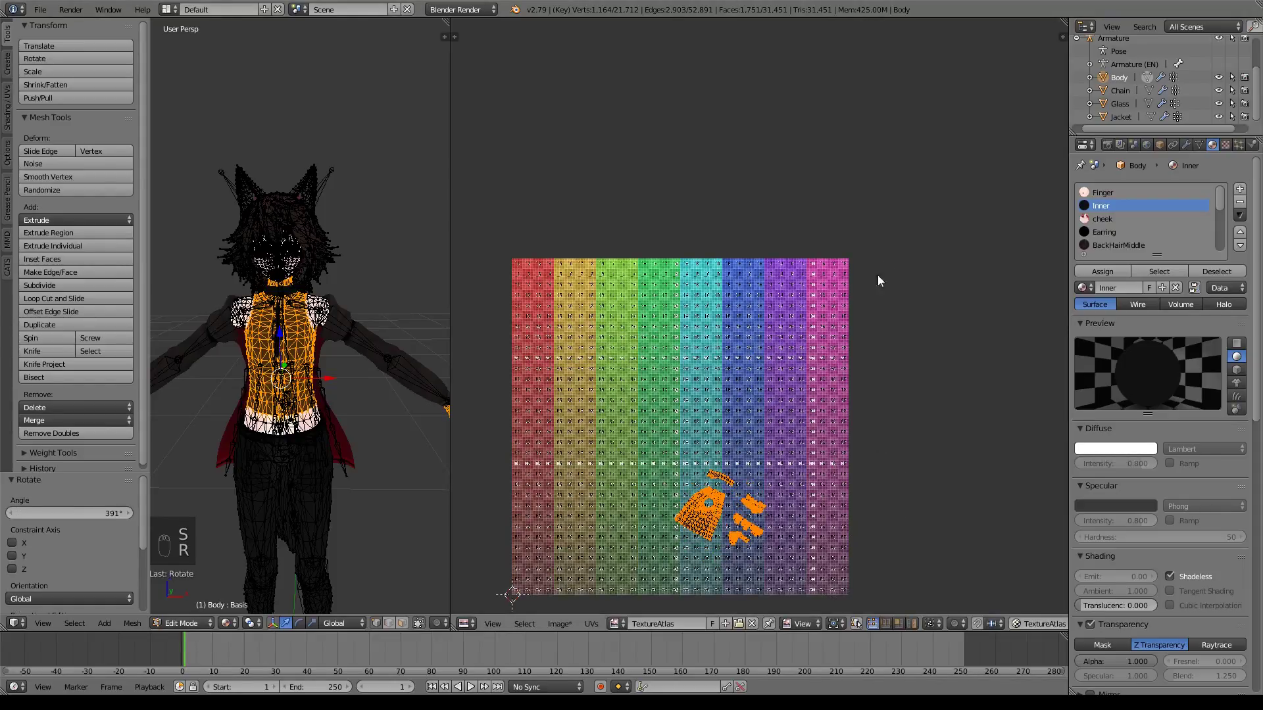
Step: Shift the Inner UV islands by X -0.049, Y -0.066 and rotate them by -23.5°
middle_drag(799, 390, 786, 251)
key(g)
click(770, 268)
key(r)
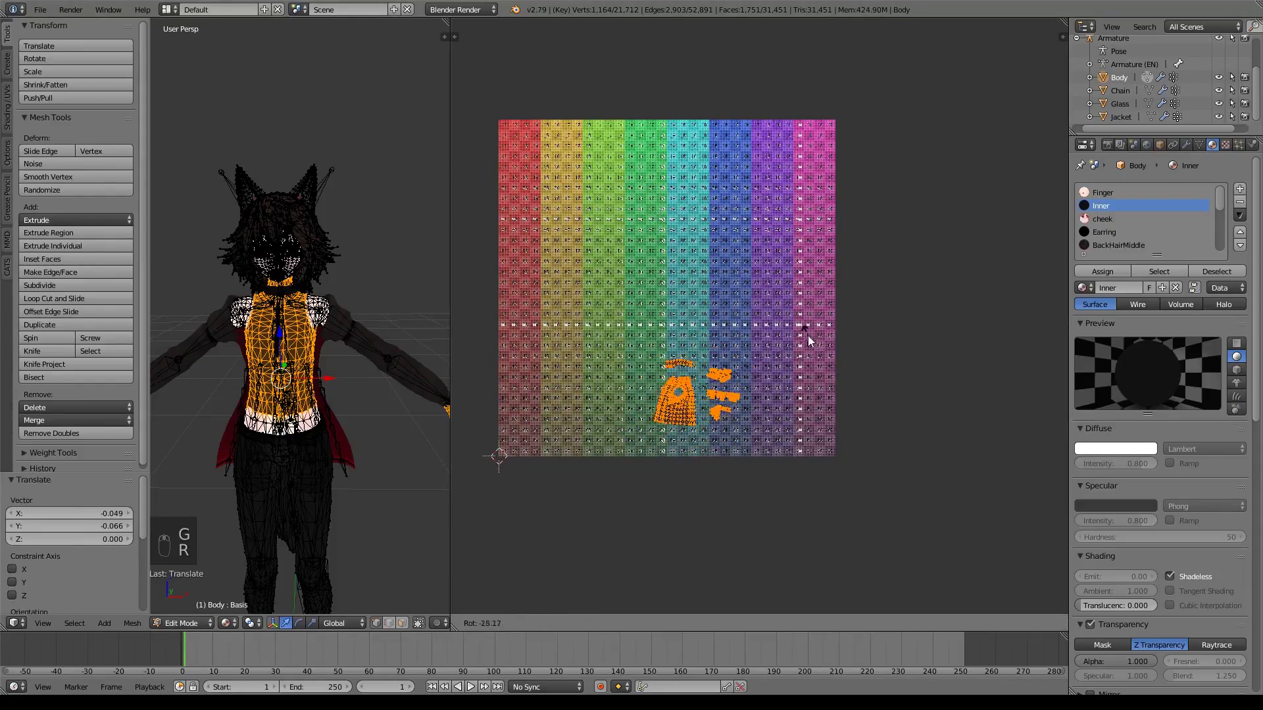
click(810, 342)
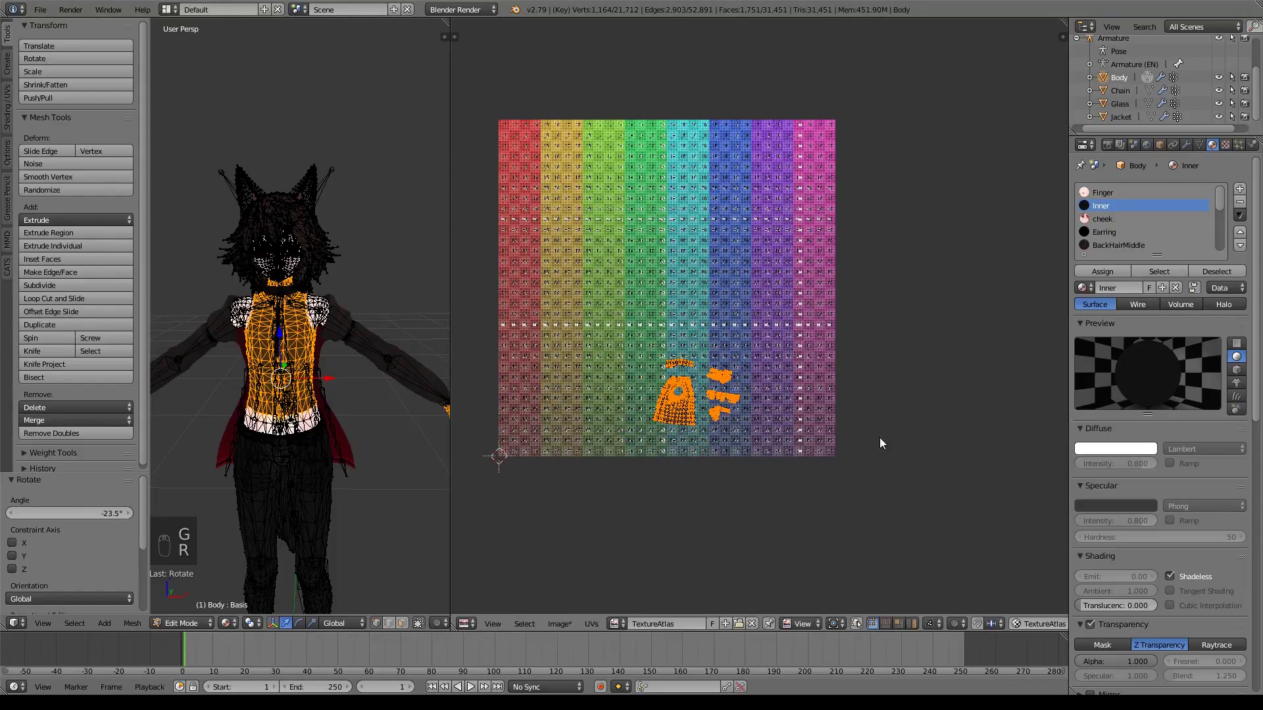
Step: Turn UV selection sync back on to check the Inner islands against all the others, and deselect everything
click(856, 623)
click(856, 623)
click(856, 623)
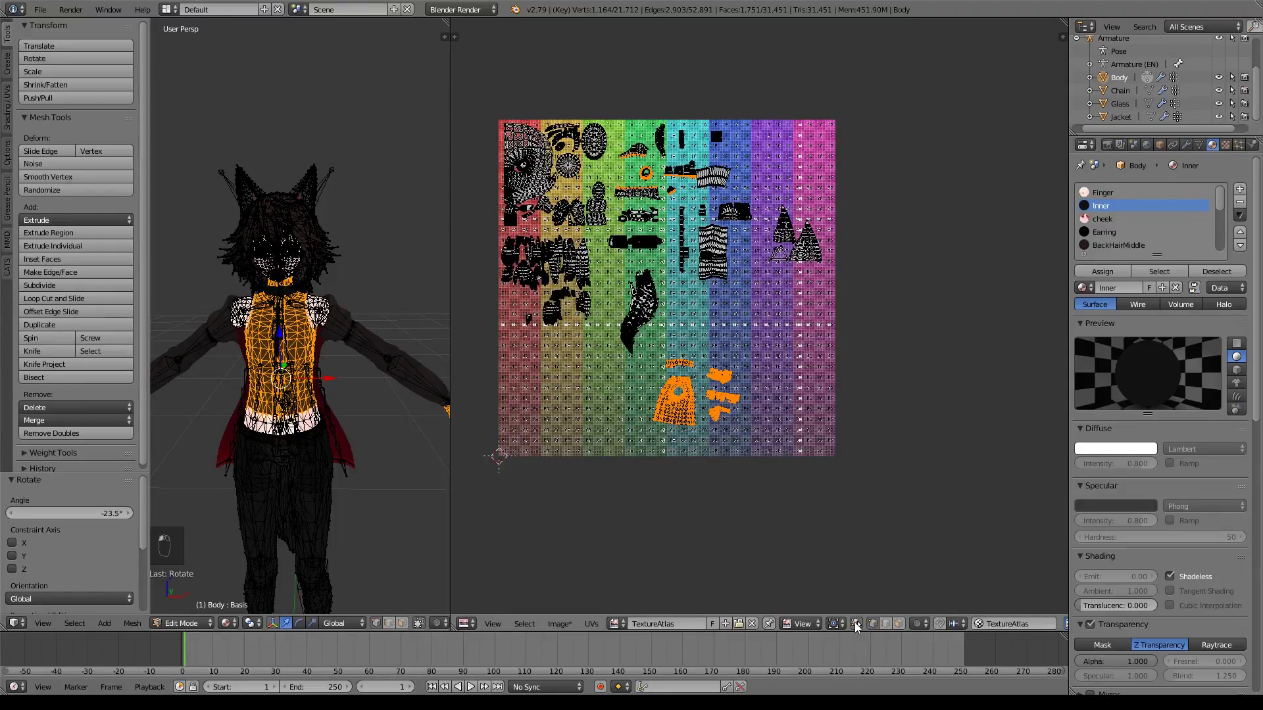
scroll(718, 376, up, 2)
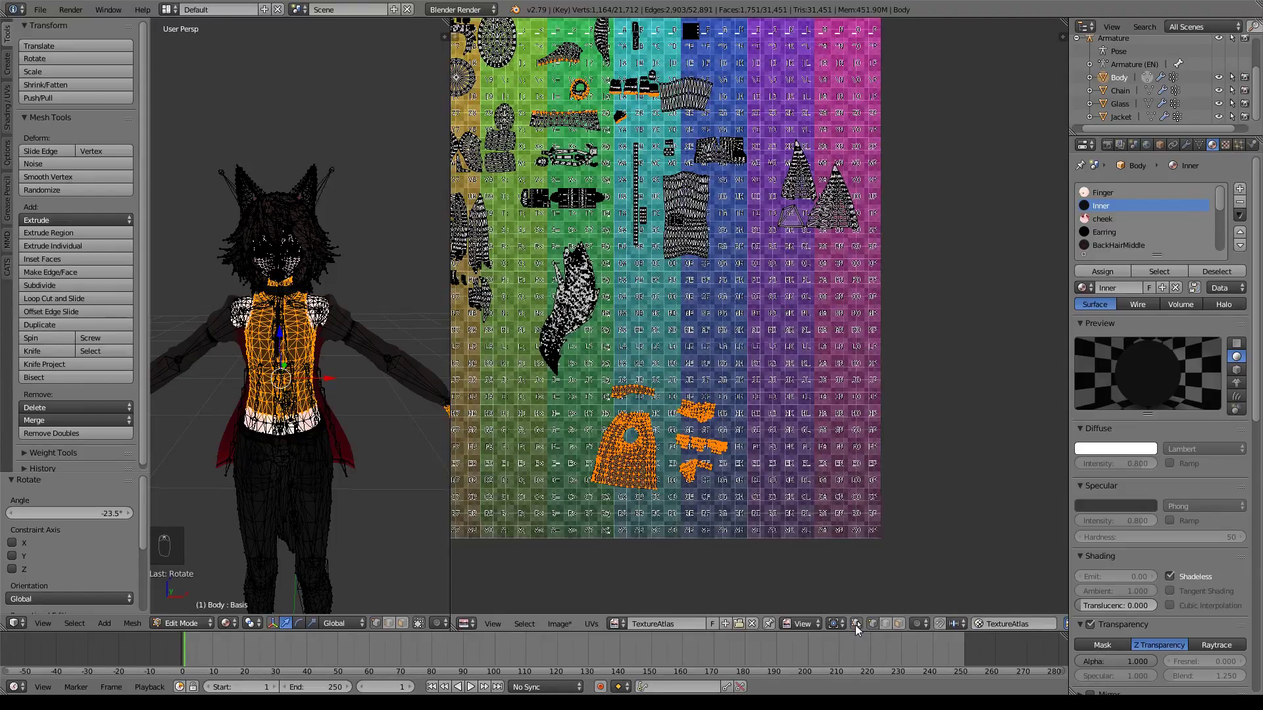
scroll(857, 531, down, 2)
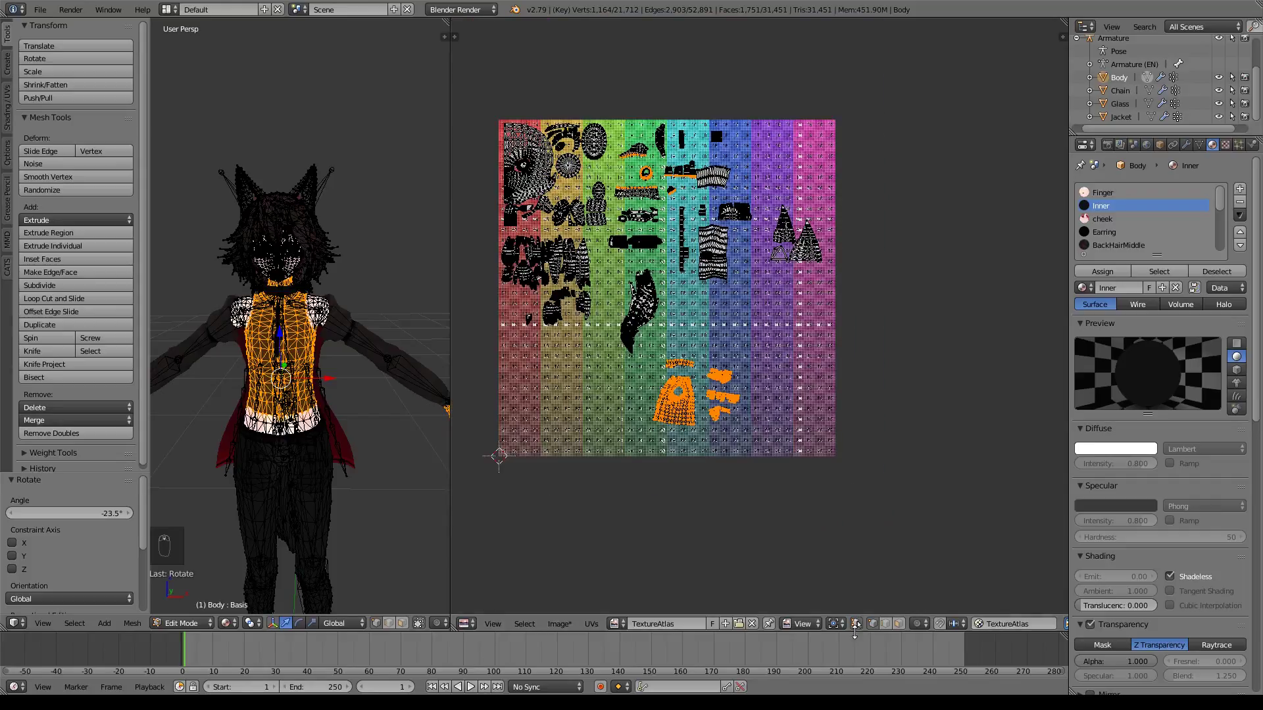
key(a)
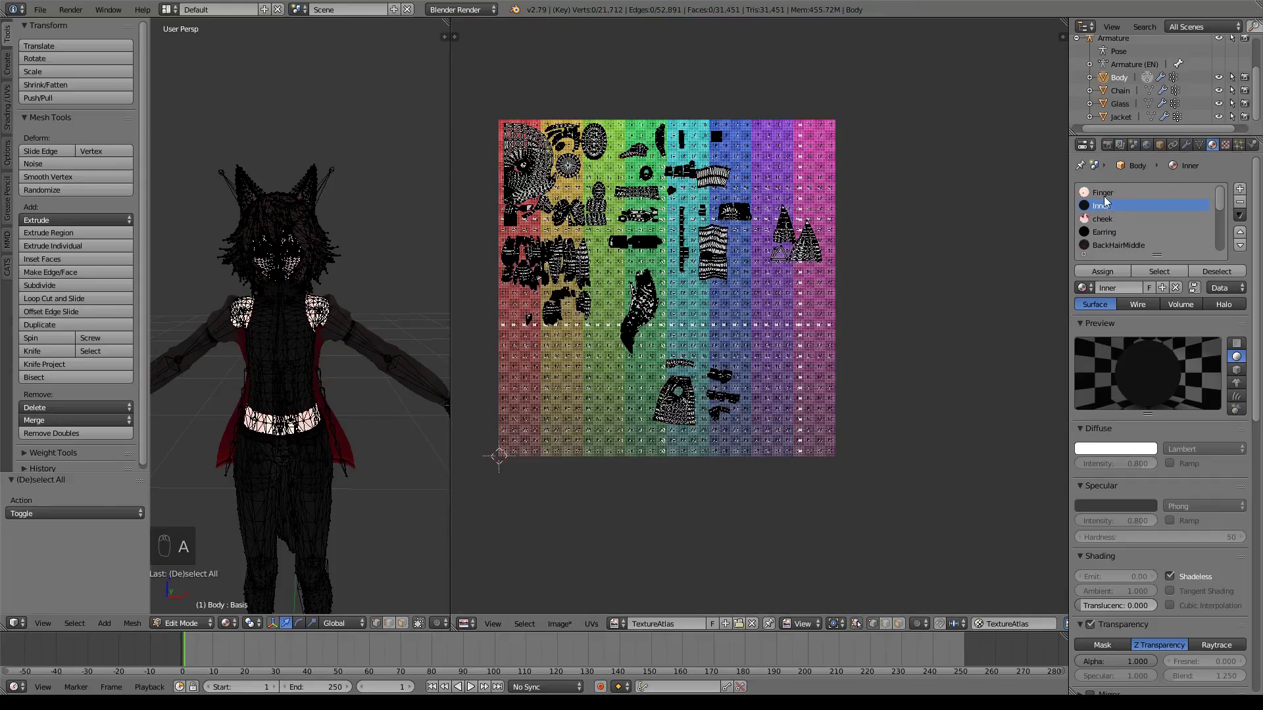
Step: Select the Finger material's faces and, with UV selection sync off, move their islands by X 0.242, Y -0.658
click(1103, 192)
click(1159, 271)
key(g)
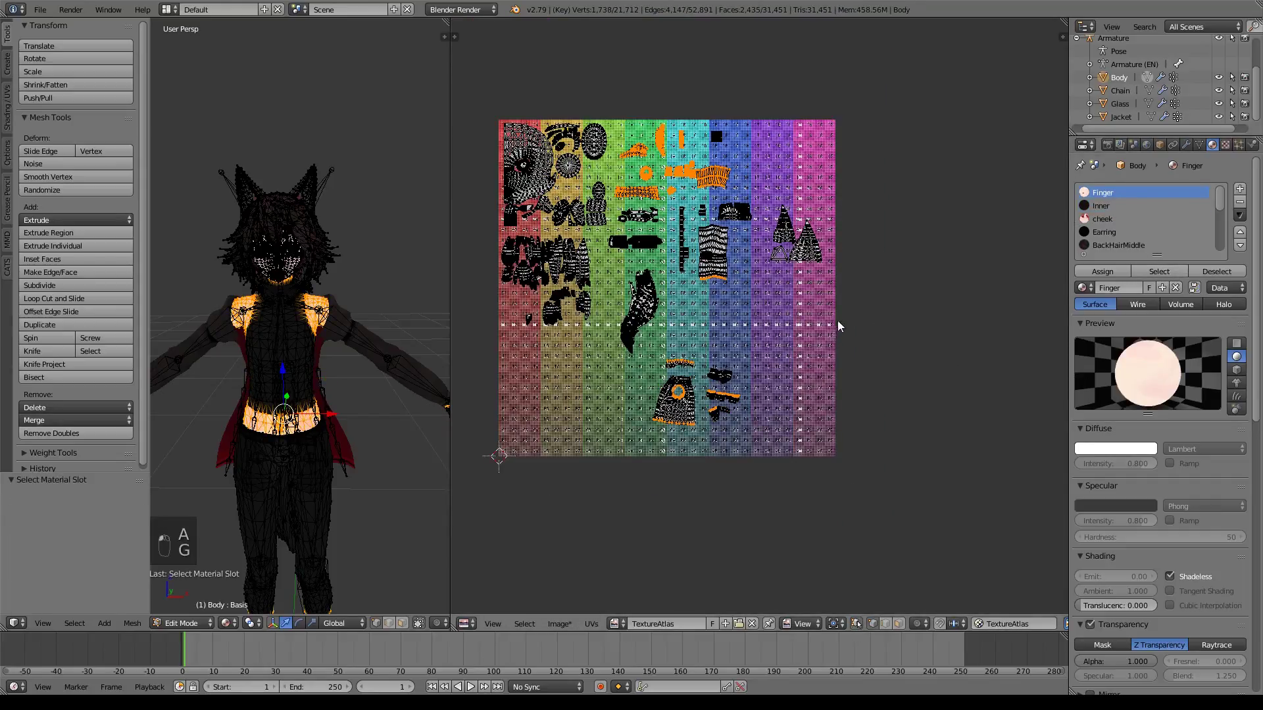
key(ctrl+z)
click(855, 622)
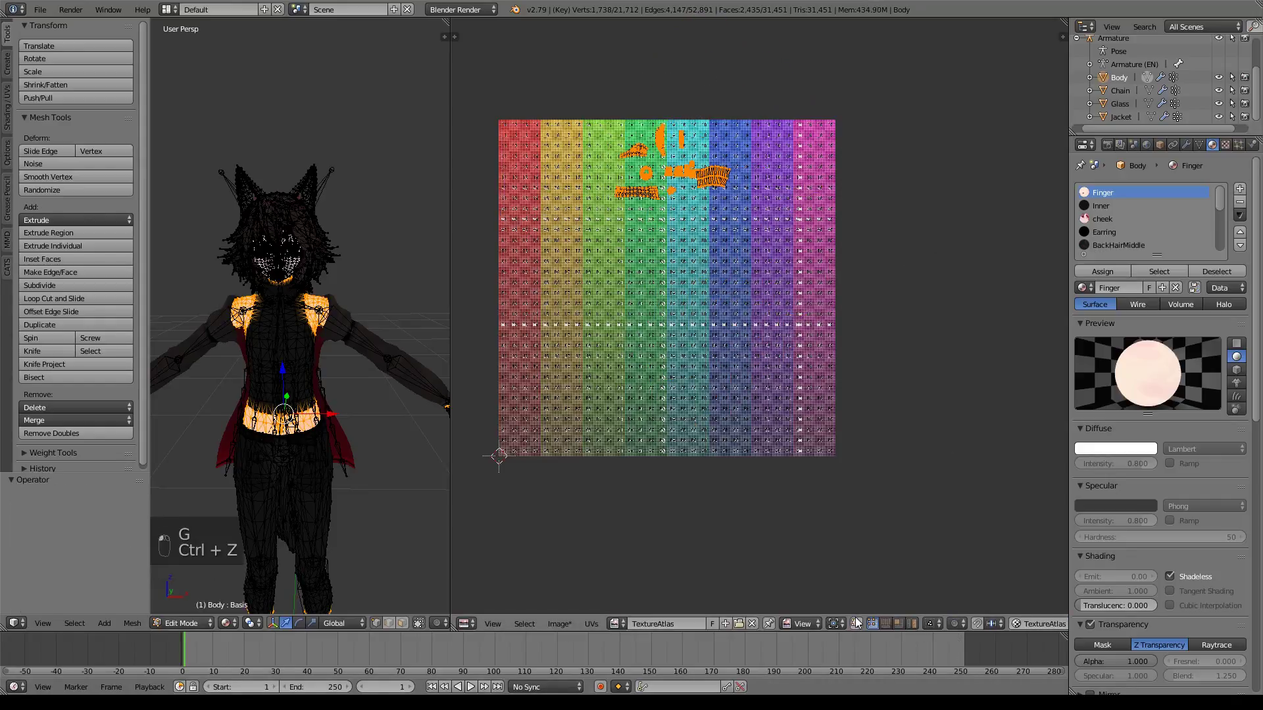
key(g)
click(713, 444)
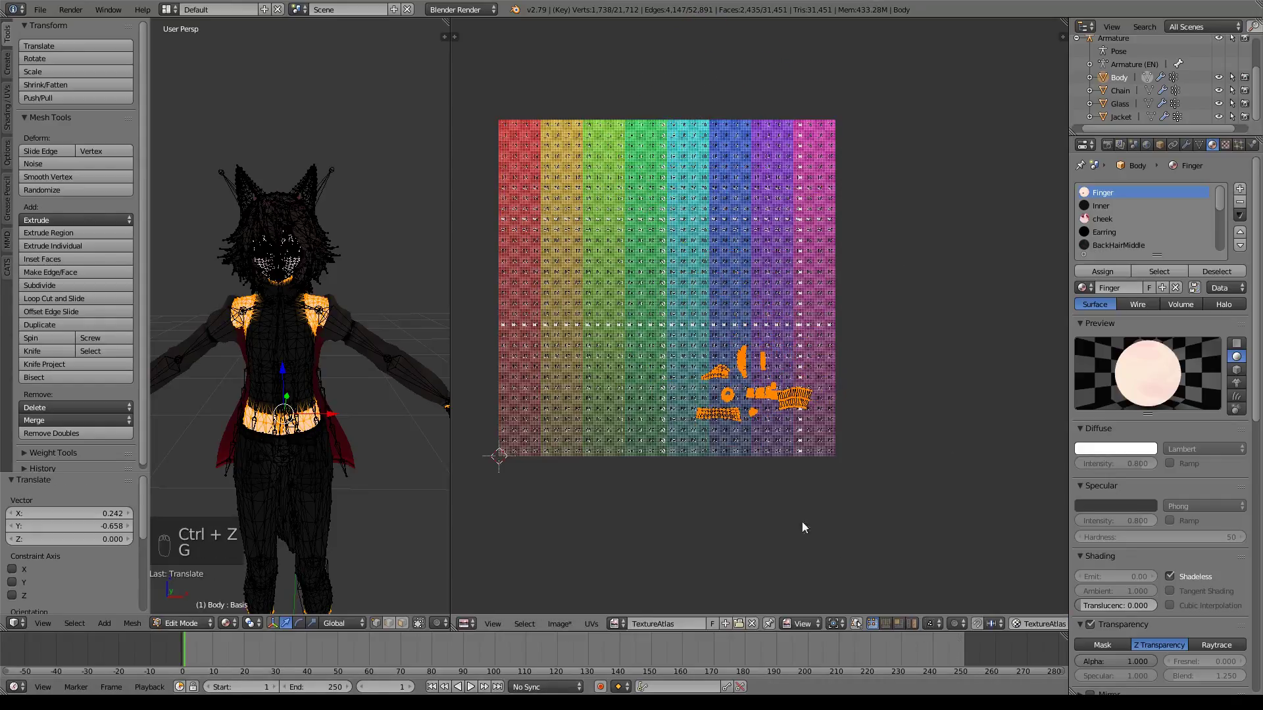
Step: Move the Finger islands by X -0.564, Y -0.057, turn UV selection sync back on and deselect everything
click(855, 623)
click(856, 623)
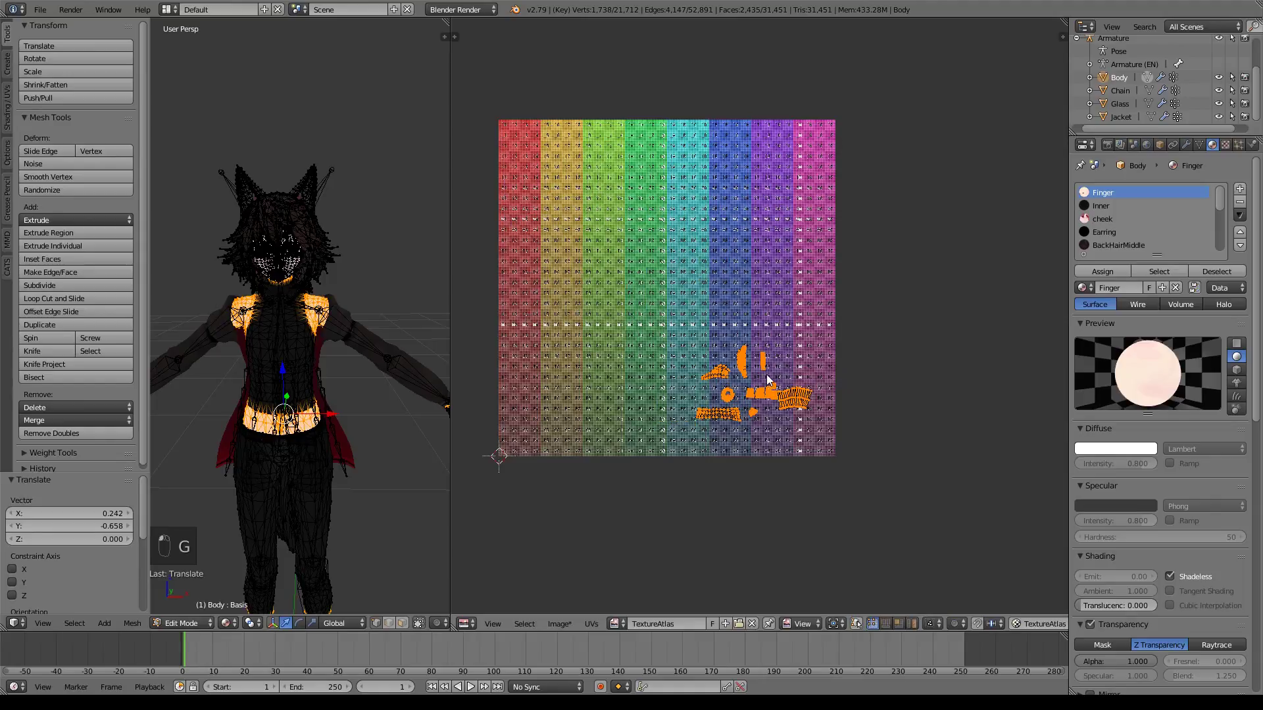
key(g)
click(790, 648)
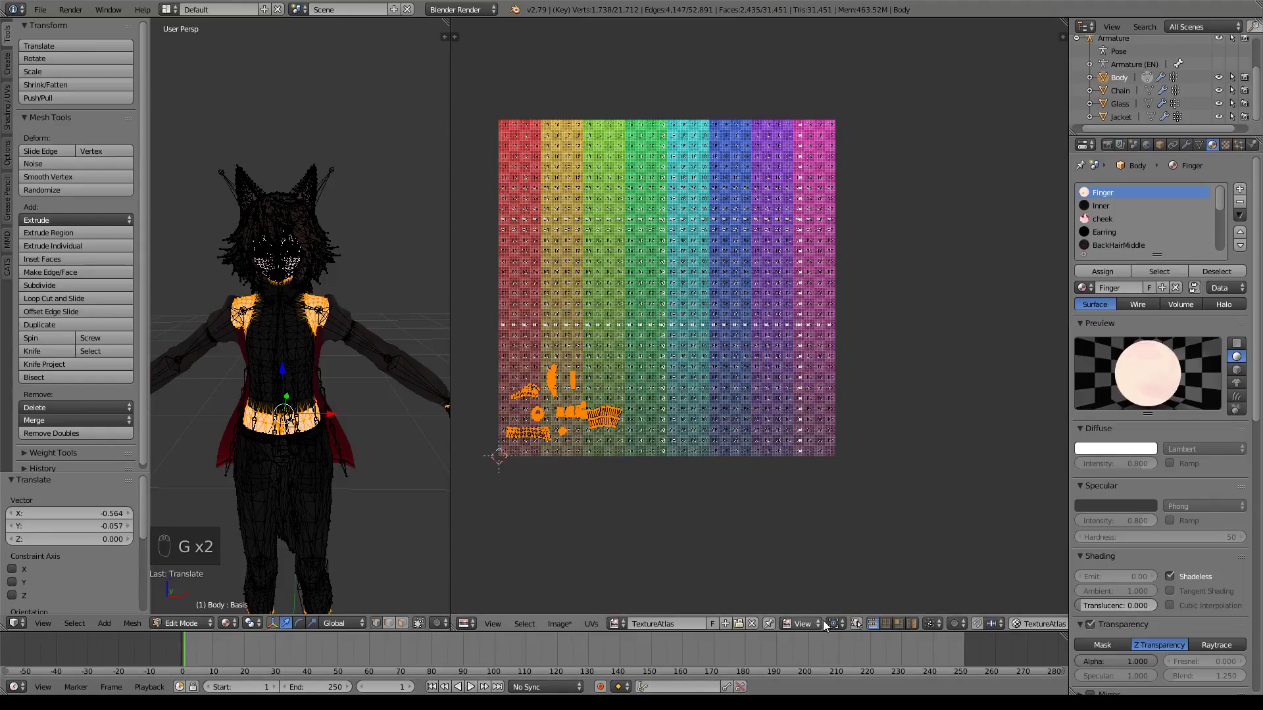
click(855, 623)
key(a)
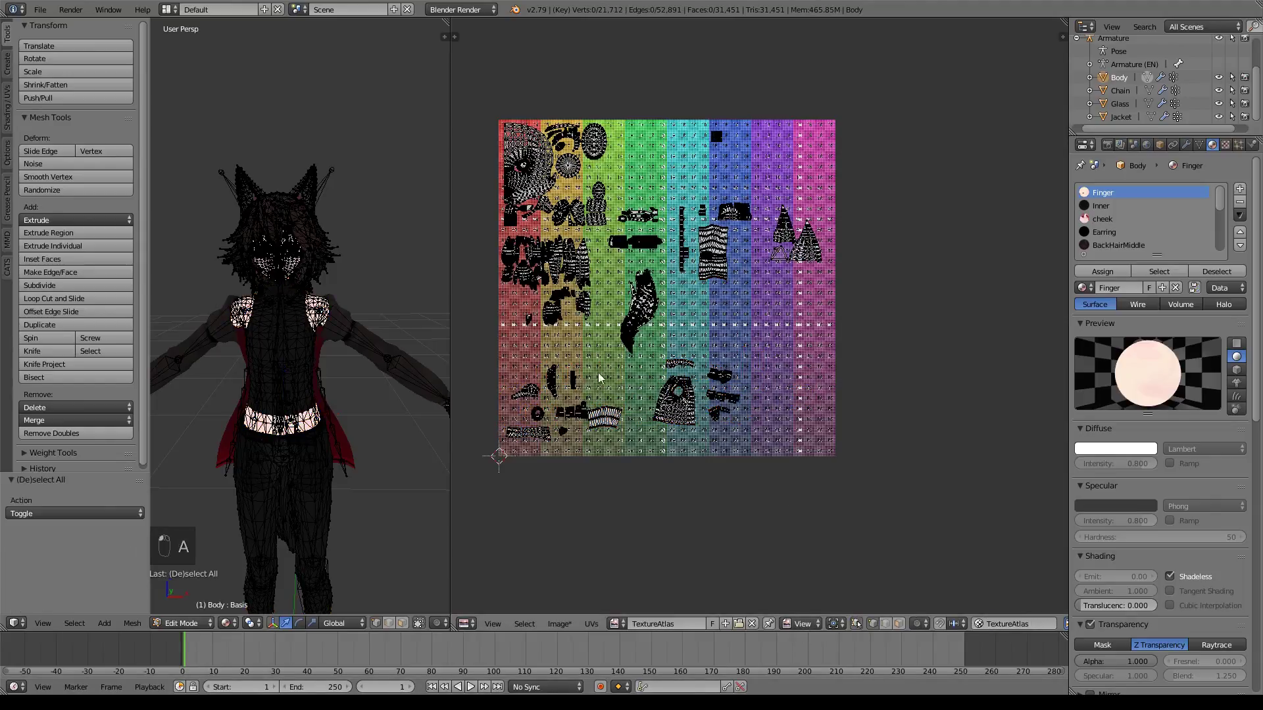
middle_drag(757, 315, 790, 361)
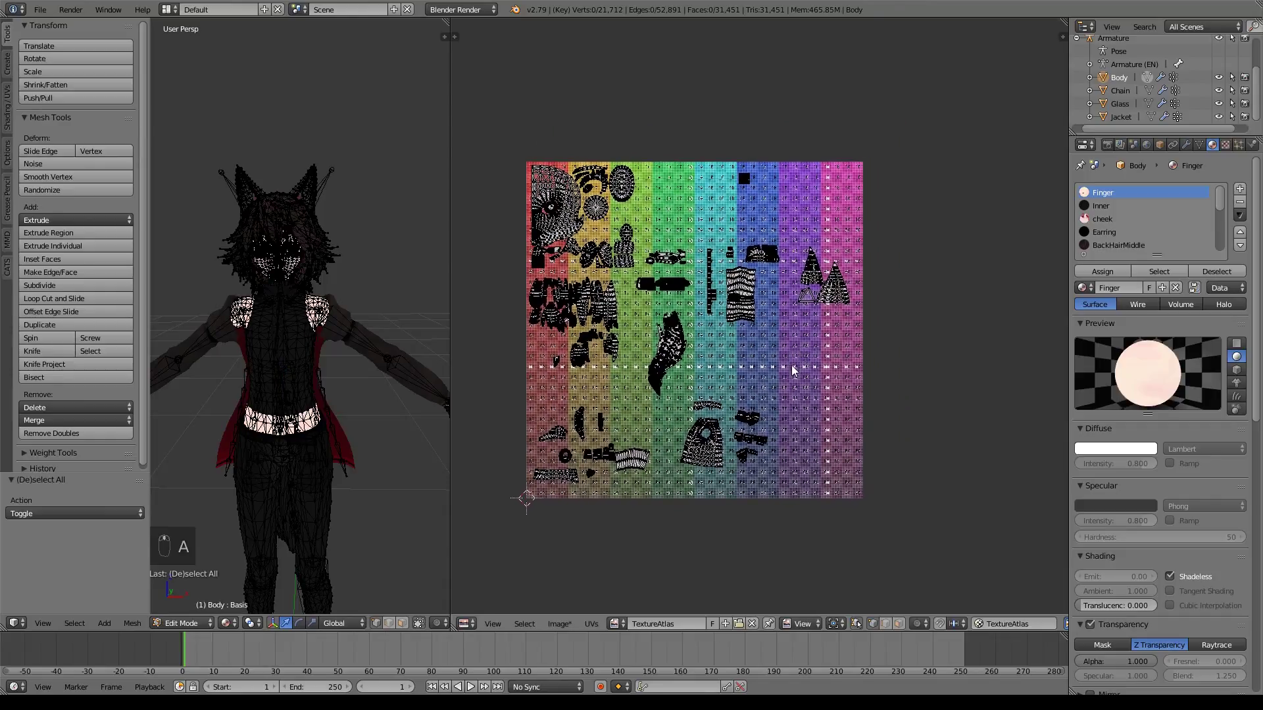
Step: Select the faces of the Frill (blouse, skirt, tie, belt) material to inspect their placement on the dress and the atlas
scroll(817, 380, up, 2)
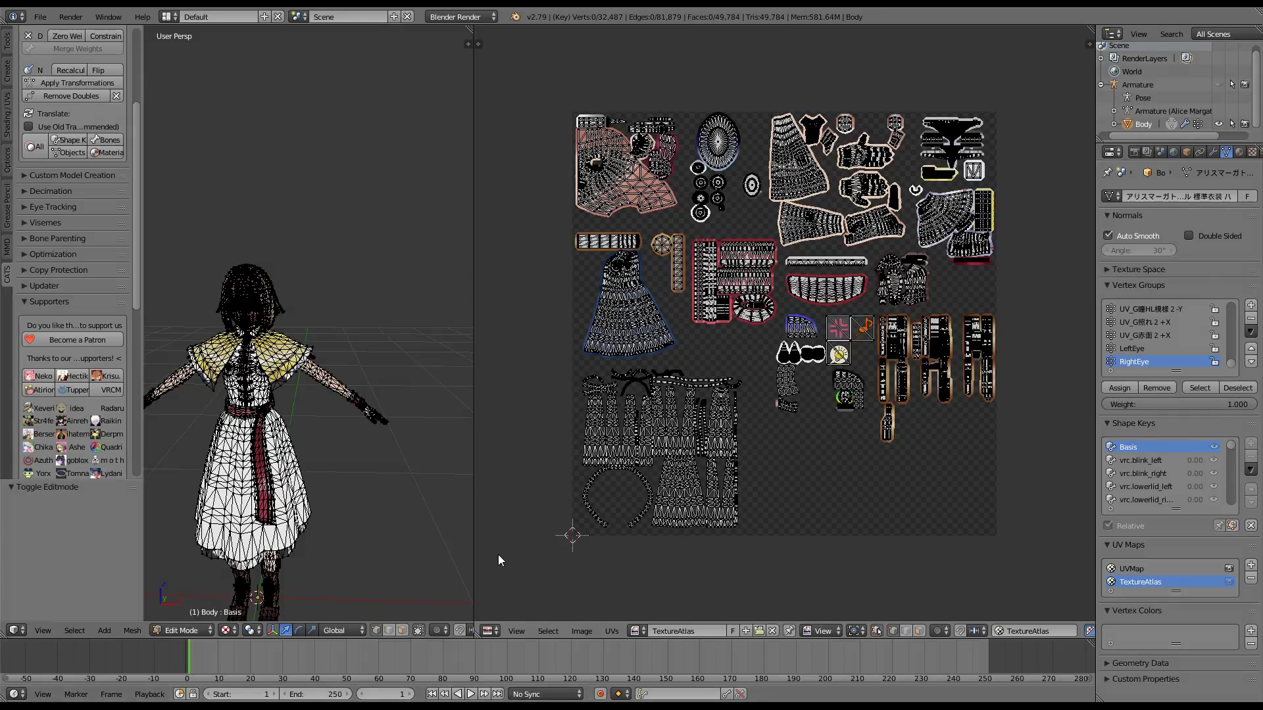
shift+middle_drag(418, 360, 446, 304)
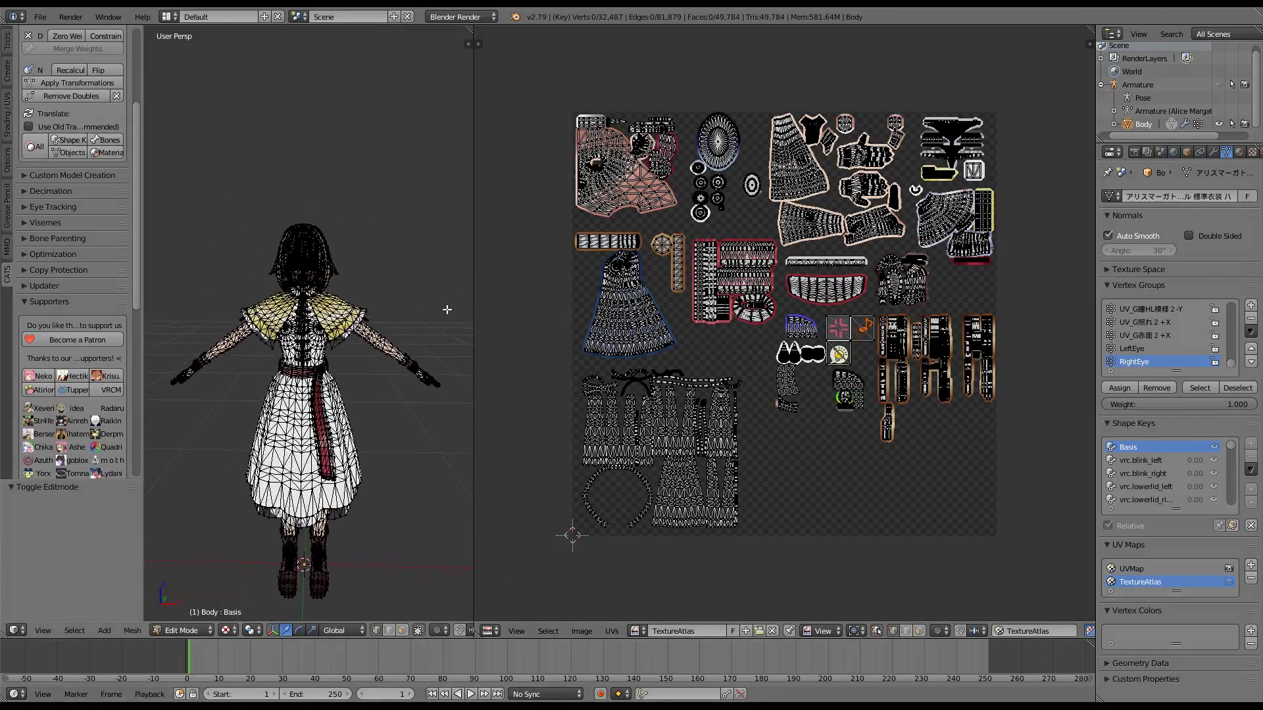
scroll(445, 305, up, 4)
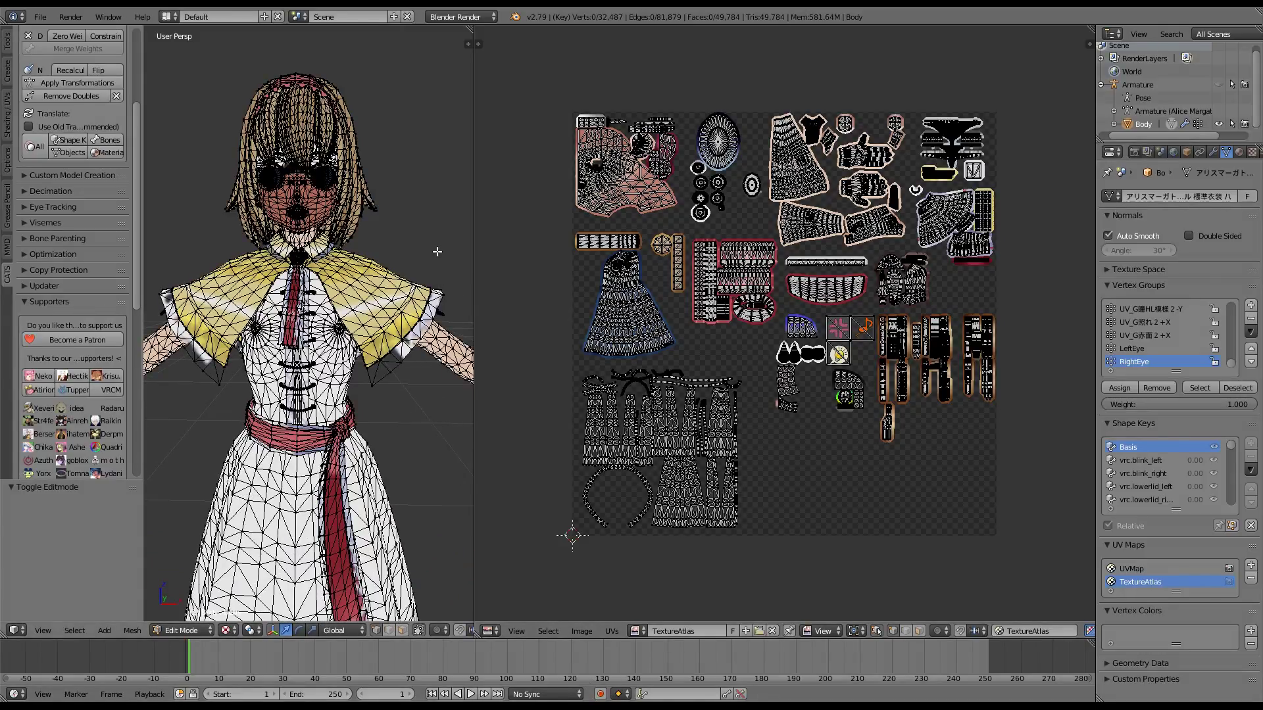
key(Tab)
key(Tab)
scroll(437, 252, down, 3)
click(1239, 152)
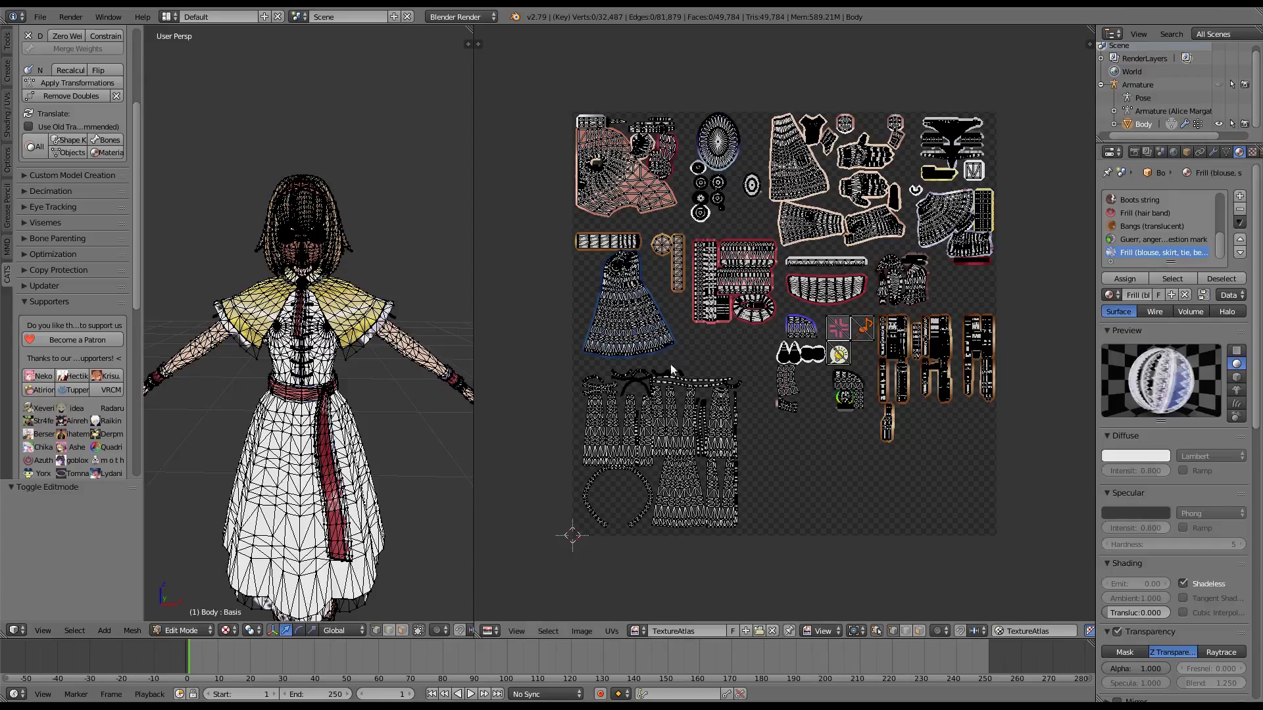
click(1173, 279)
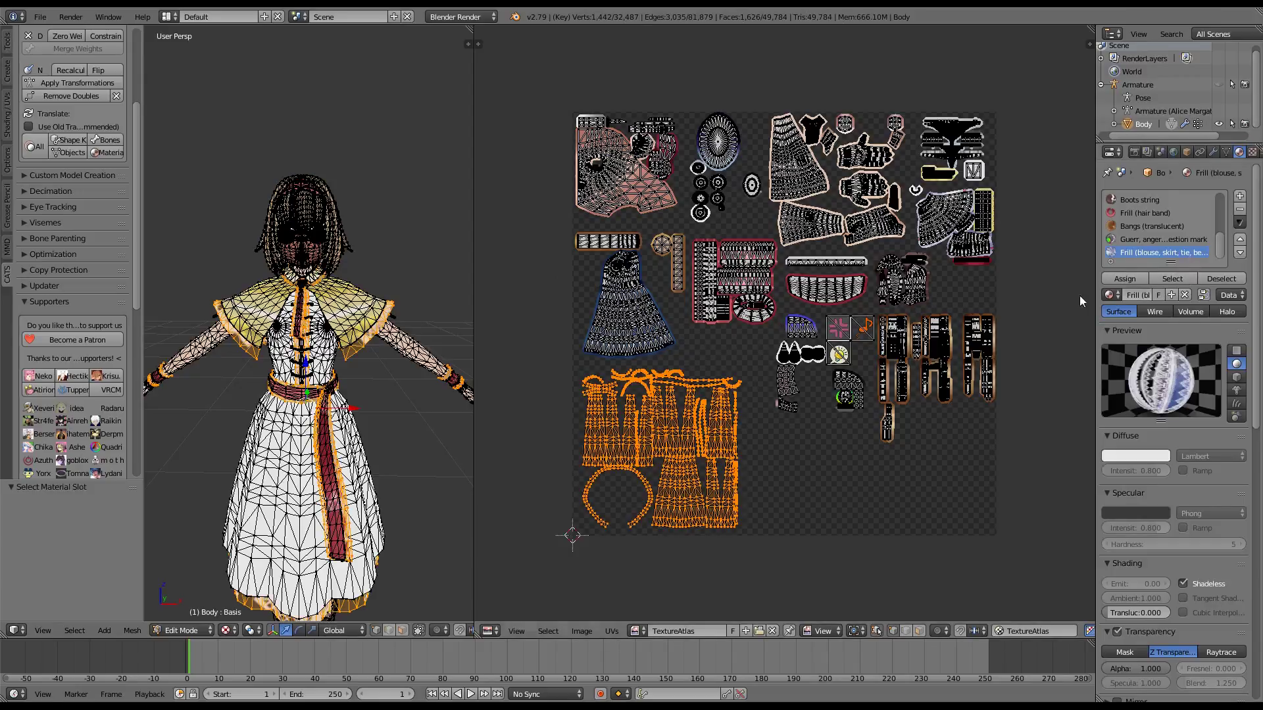
Step: Deselect everything, return to Object Mode, activate the original UVMap and examine the original textures around the cape's frilled hem
key(a)
scroll(429, 257, up, 3)
key(a)
key(a)
key(Tab)
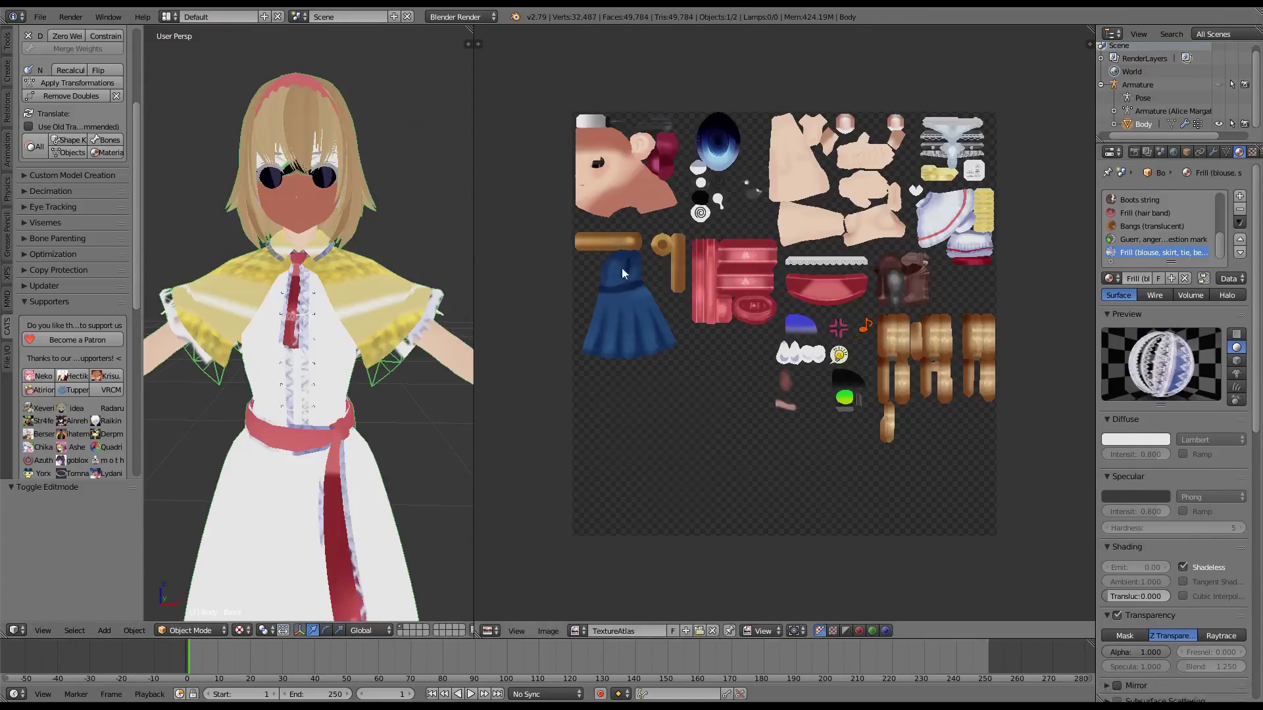
click(1226, 152)
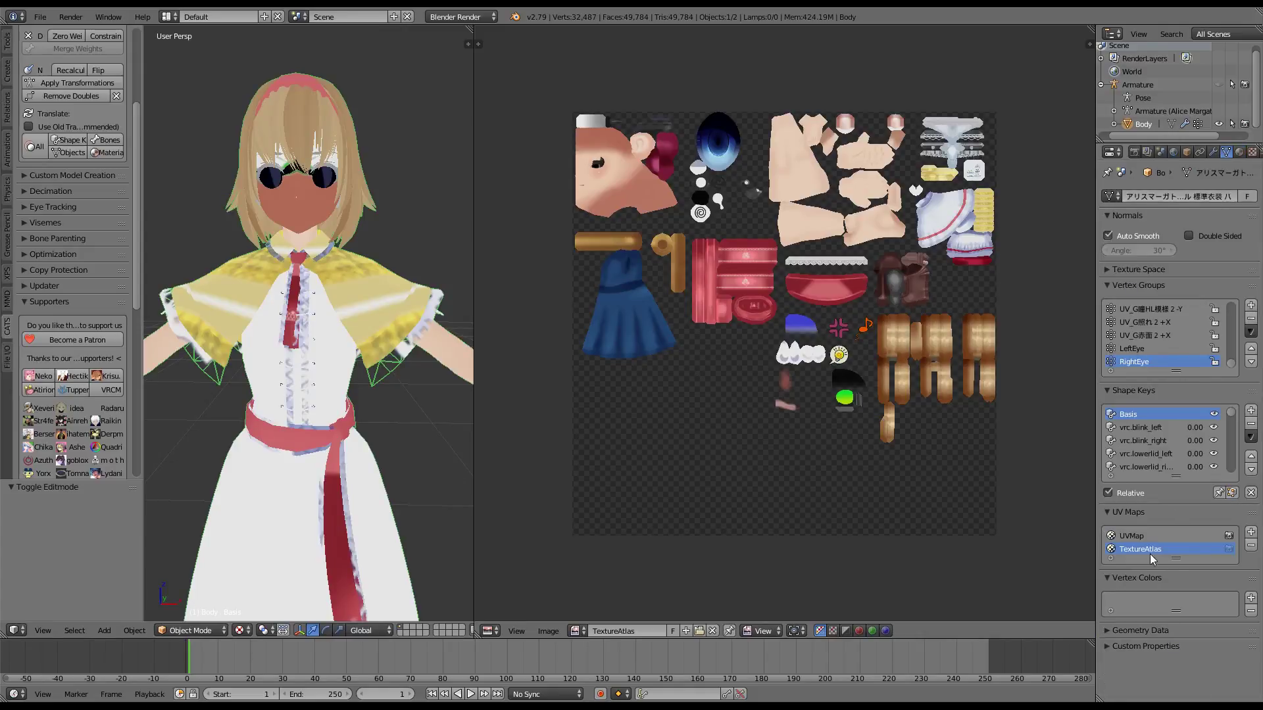
click(1135, 536)
scroll(417, 393, up, 5)
scroll(427, 397, down, 4)
middle_drag(365, 361, 390, 341)
scroll(376, 361, up, 2)
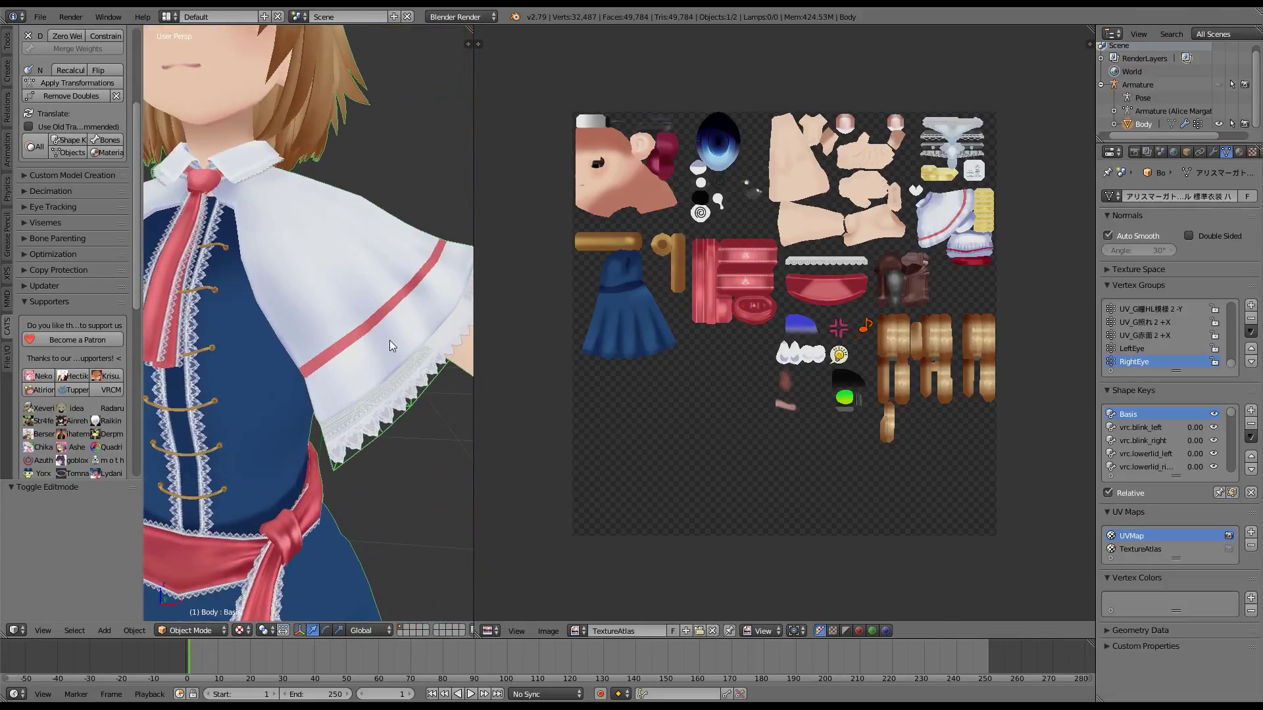
Step: In Edit Mode, make TextureAtlas the active UV map again and select the Frill (blouse, skirt, tie, belt) material's faces
key(Tab)
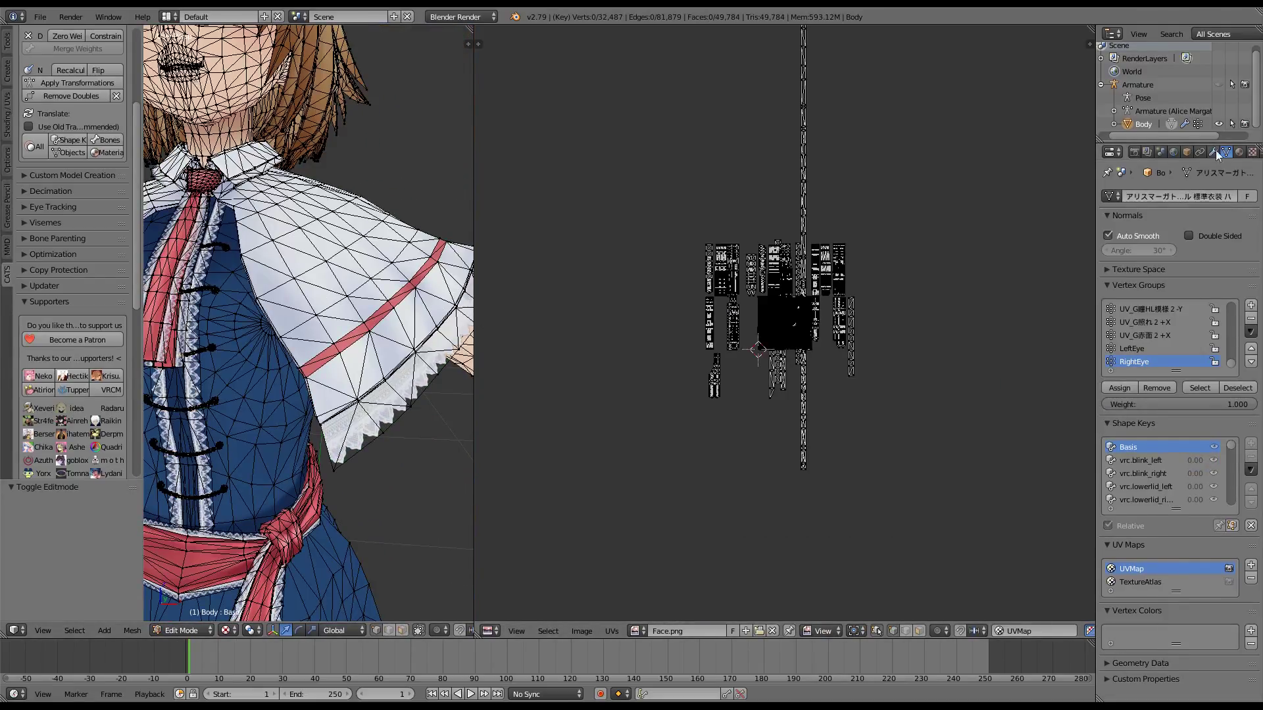
click(1239, 152)
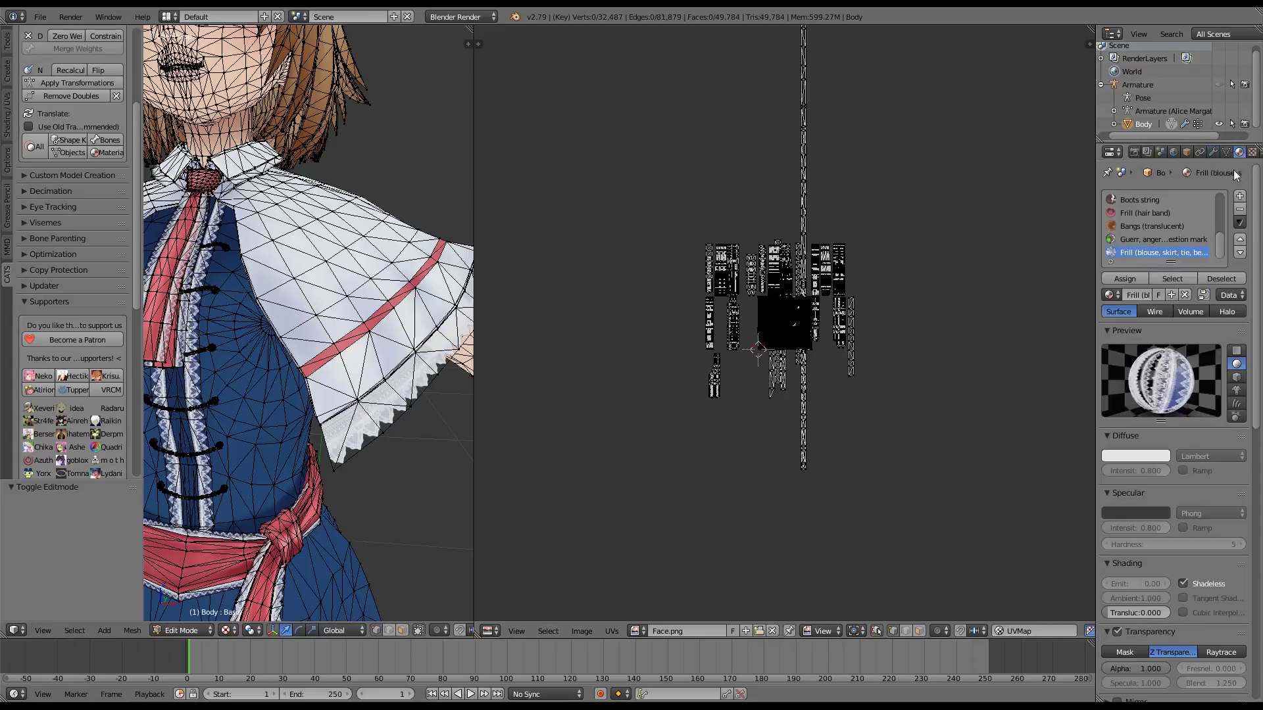
click(1226, 152)
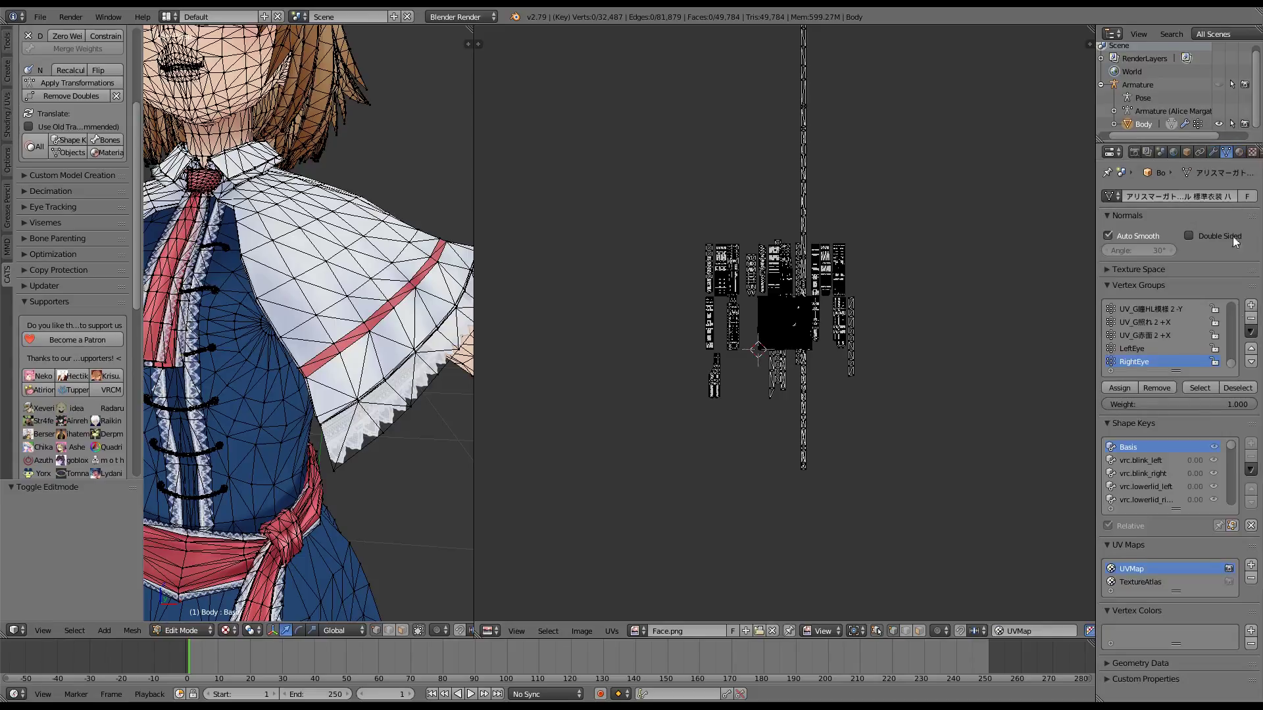
click(1145, 582)
scroll(361, 379, down, 4)
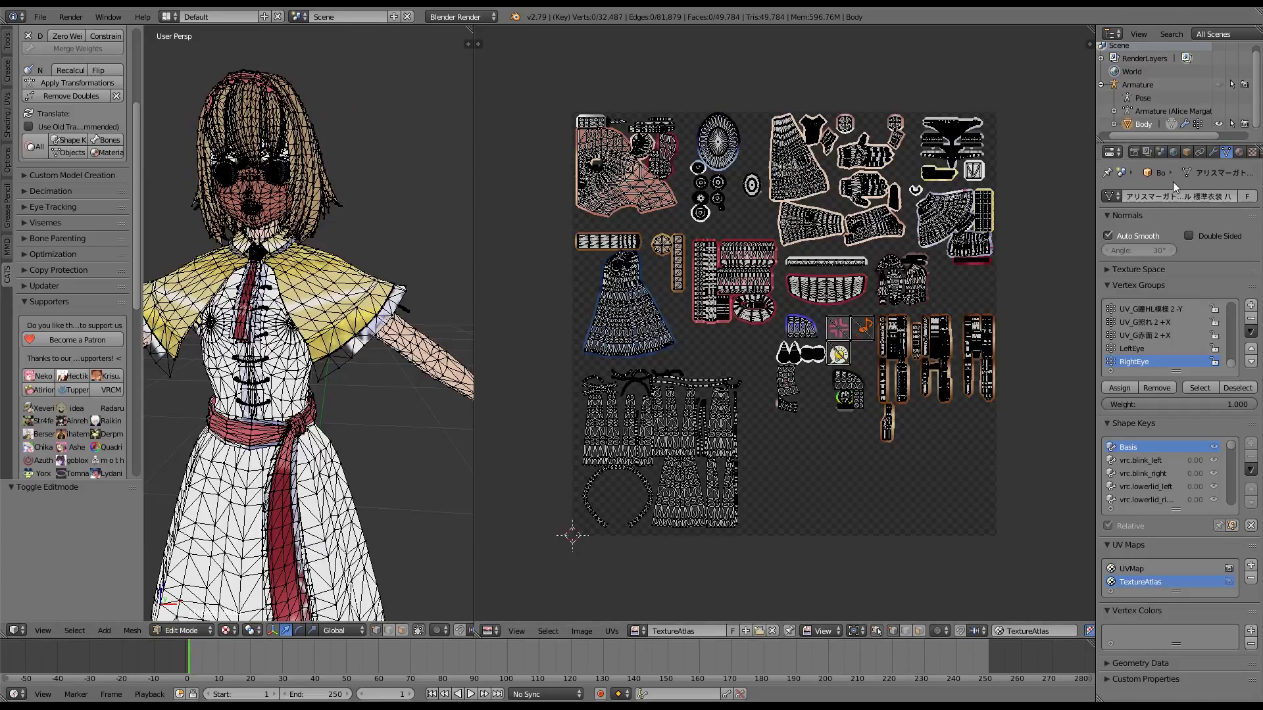
click(1238, 155)
click(1172, 279)
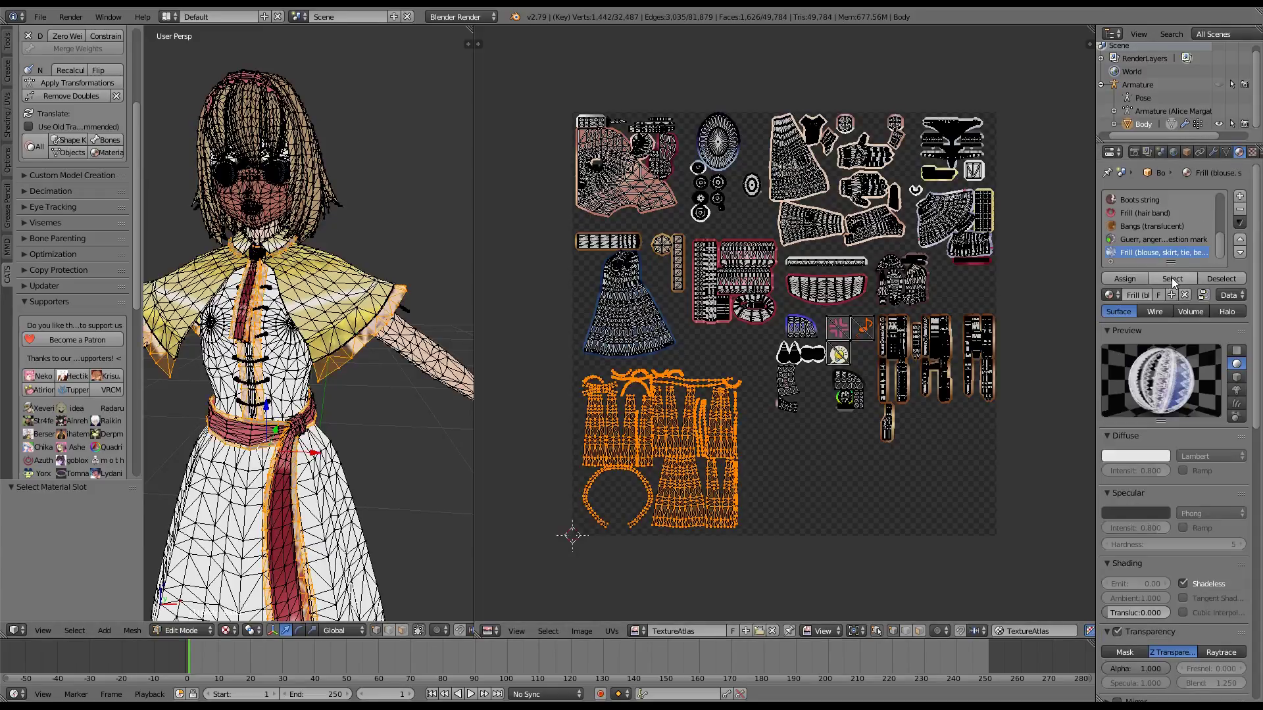
scroll(397, 248, down, 3)
scroll(423, 260, up, 2)
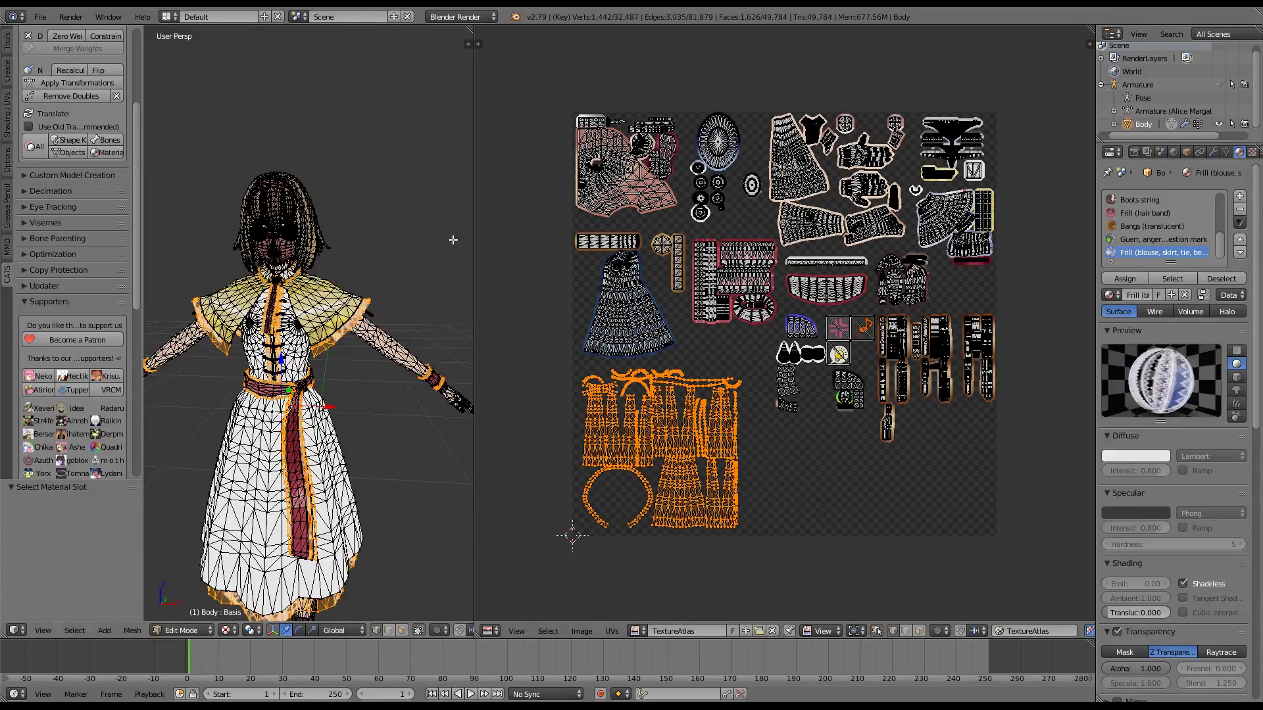
Step: Start the Screencast Keys display in the 3D view
key(n)
scroll(408, 443, down, 15)
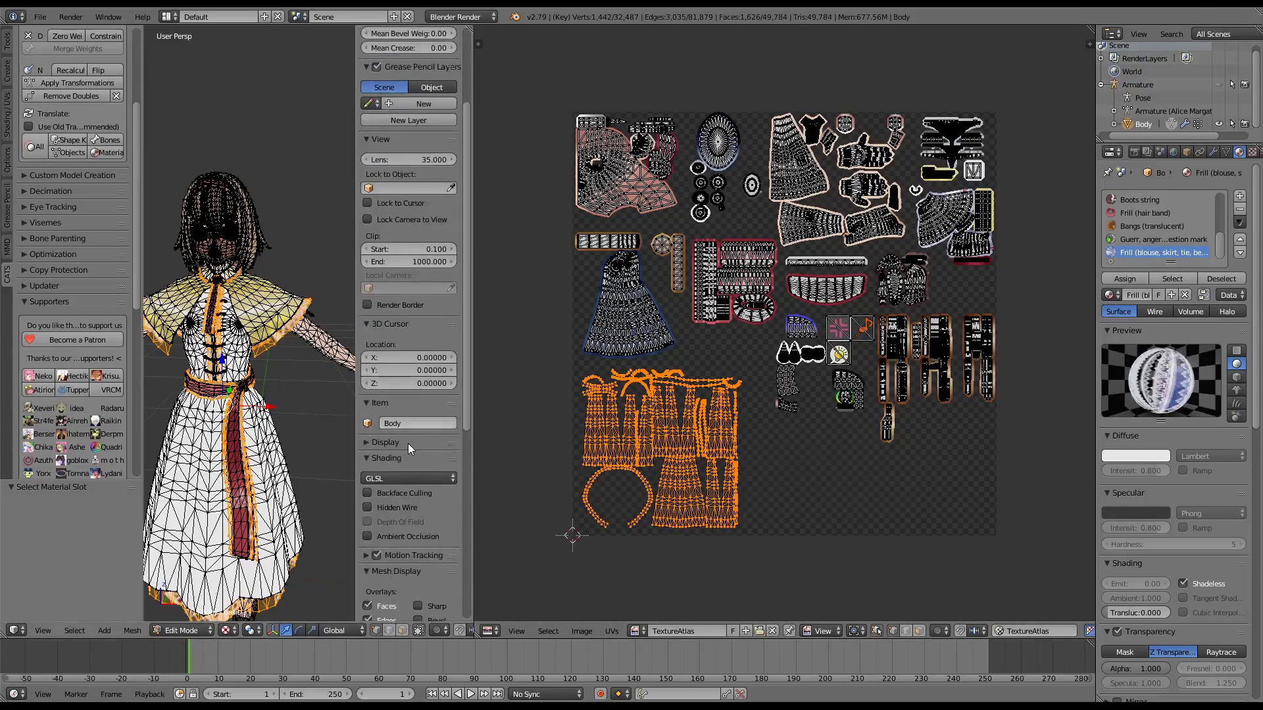
click(403, 611)
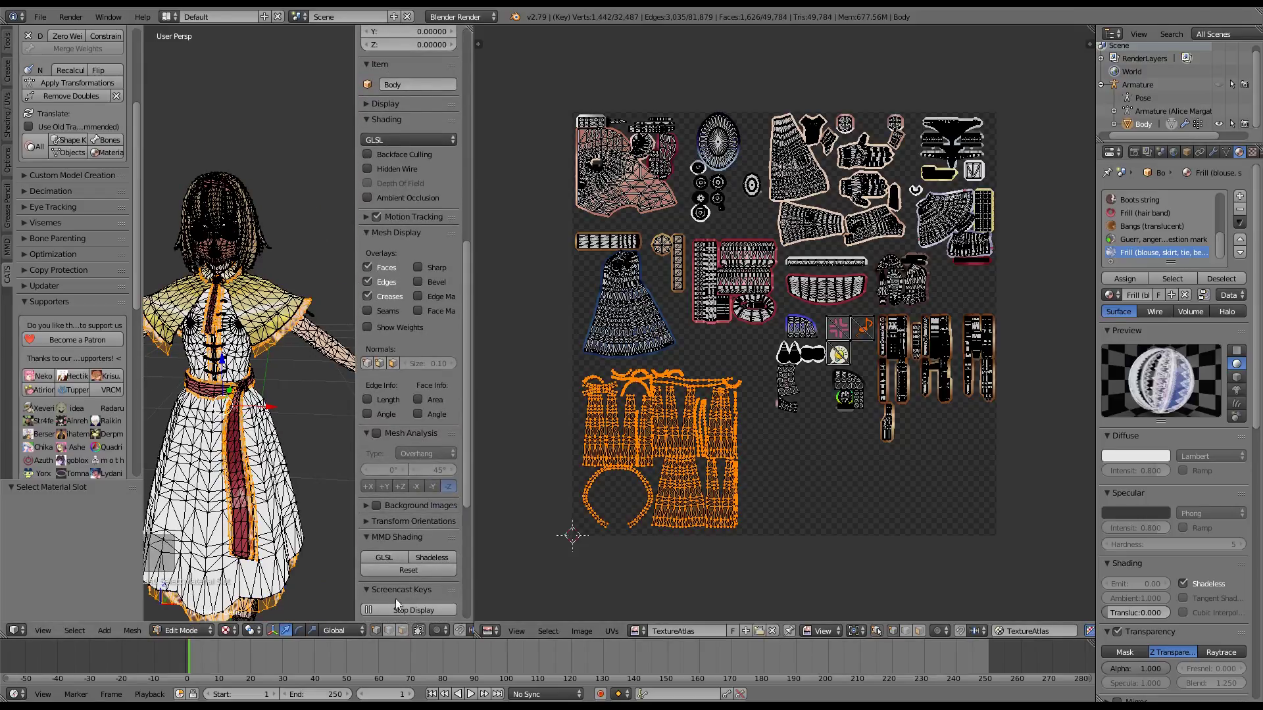
key(n)
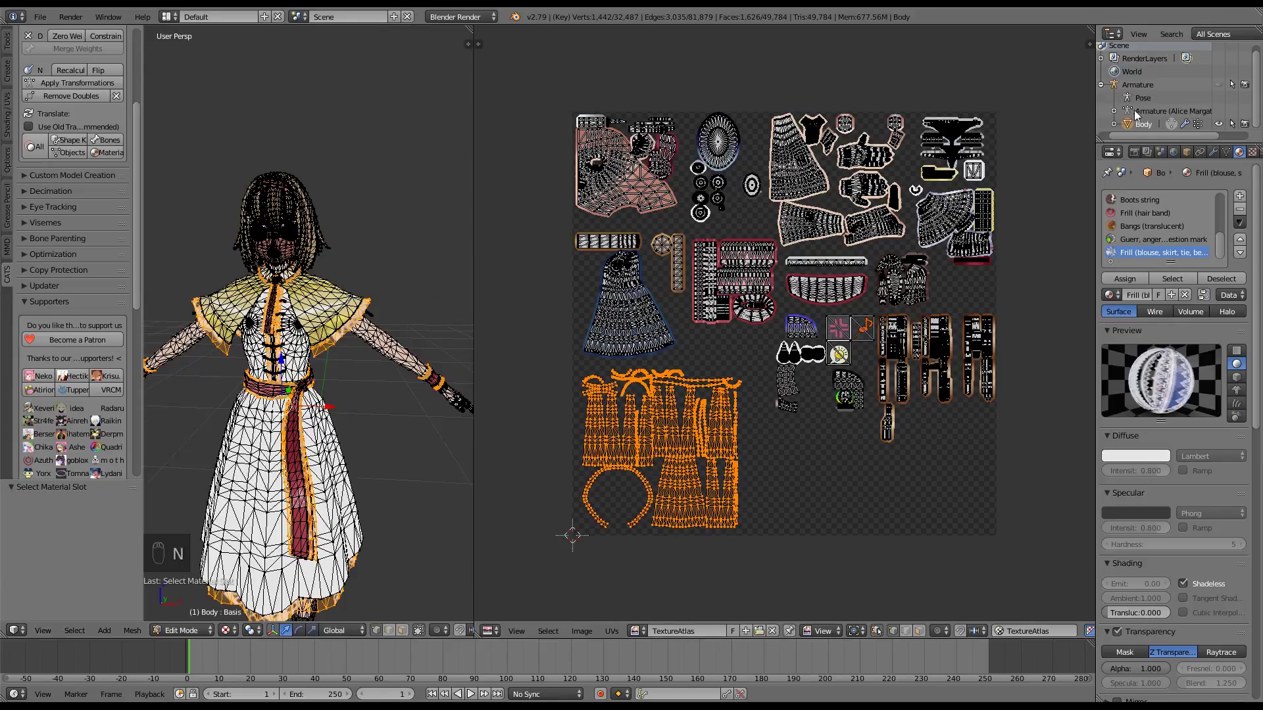
Step: Reselect the Frill (blouse, skirt, tie, belt) material's faces and separate the selection into its own mesh object
key(a)
click(1172, 279)
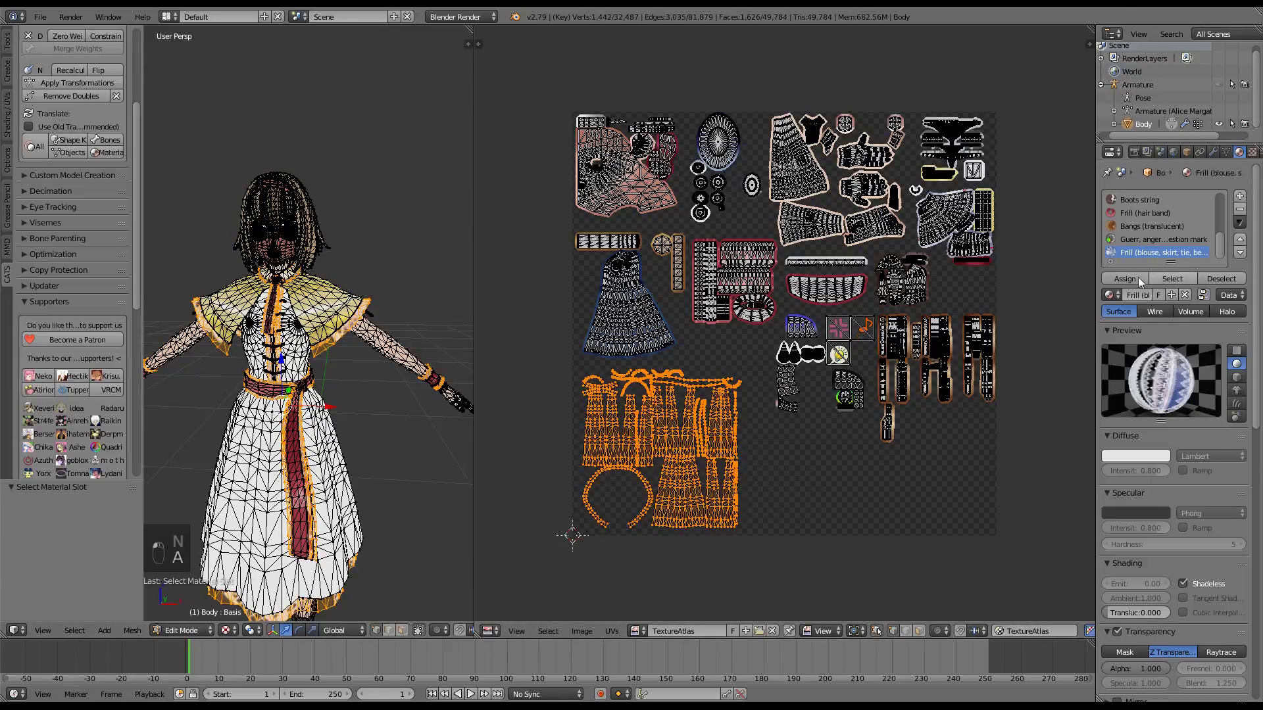
key(p)
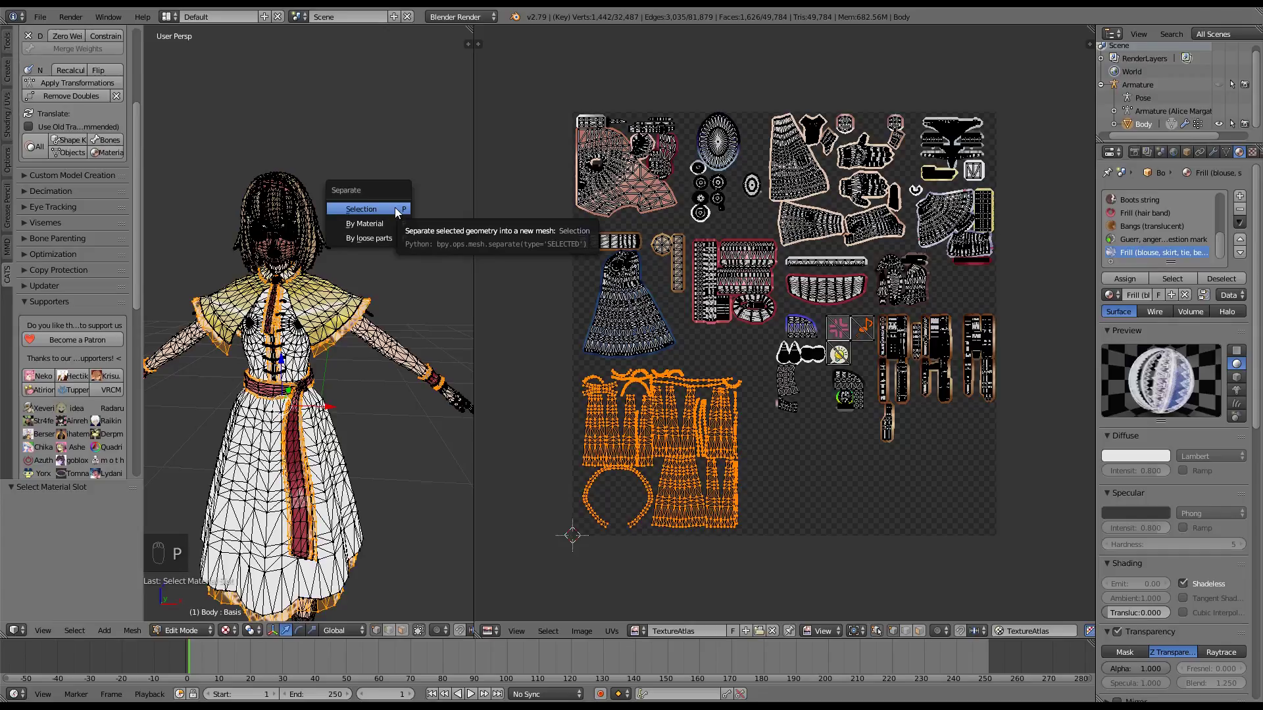
click(361, 209)
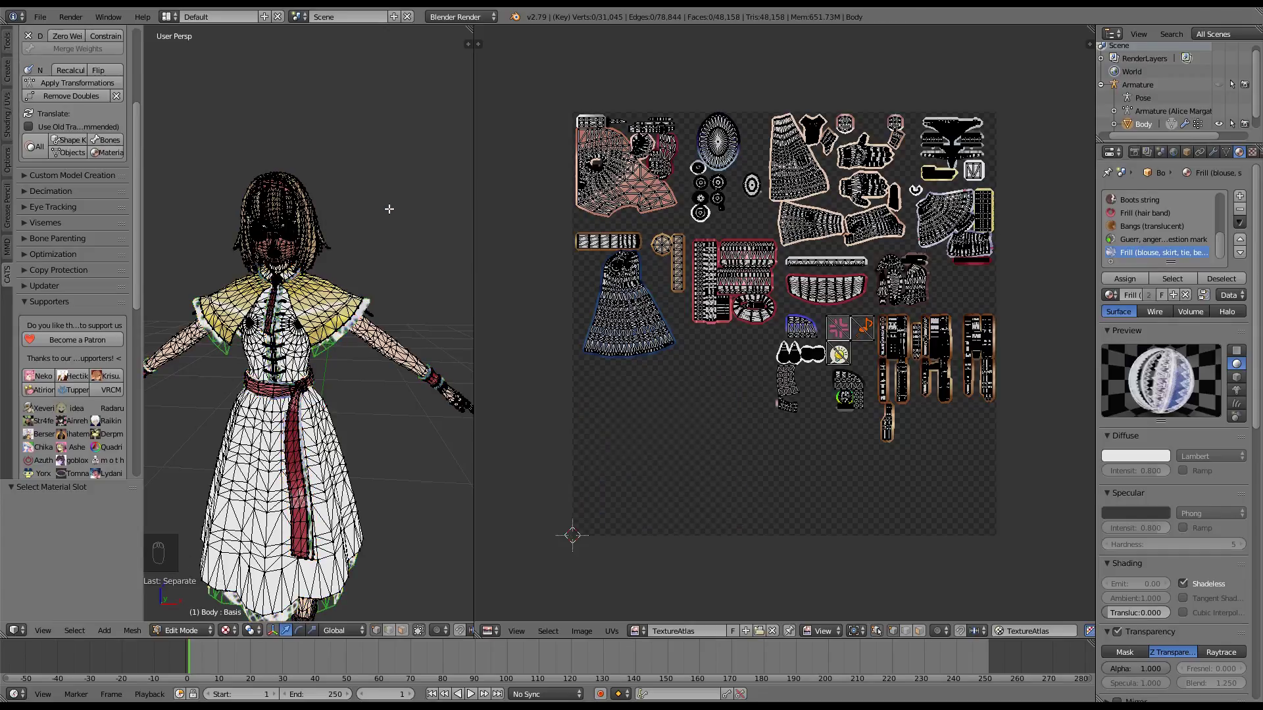
Step: In Object Mode, make Body.001 the active object and remove its TextureAtlas UV map, keeping only UVMap
key(Tab)
scroll(1125, 118, down, 1)
click(1127, 123)
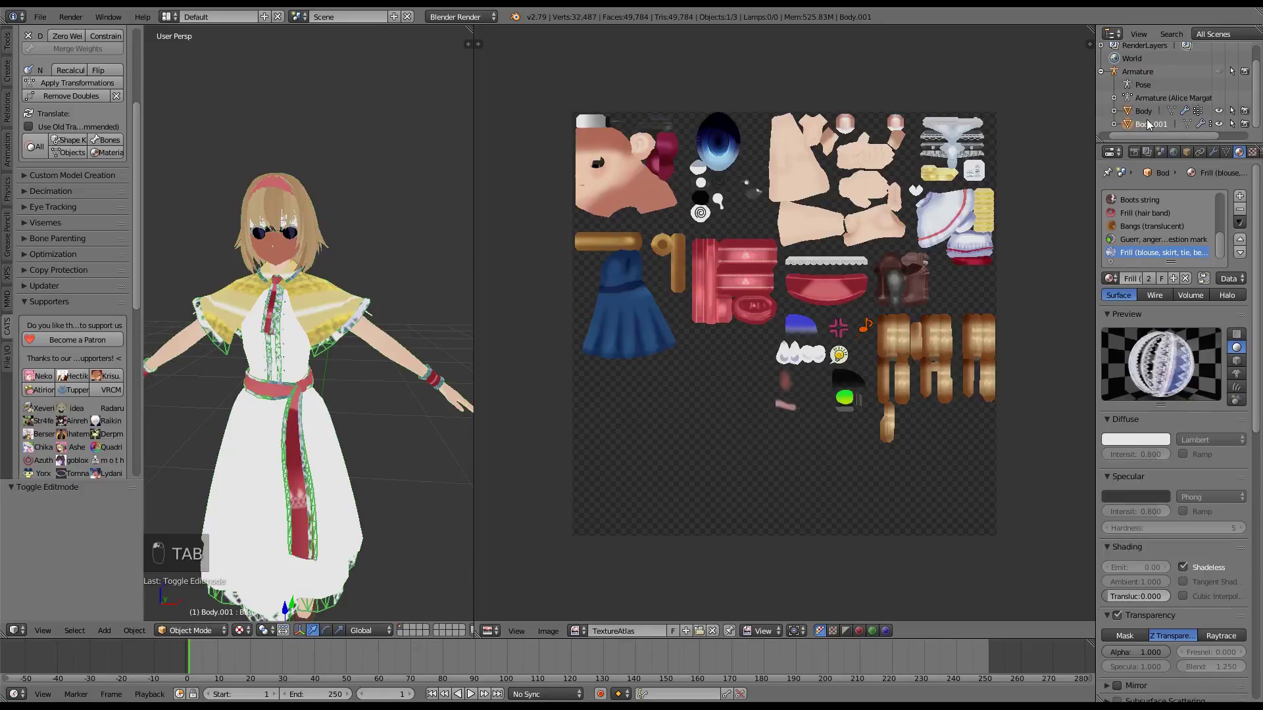
click(1227, 154)
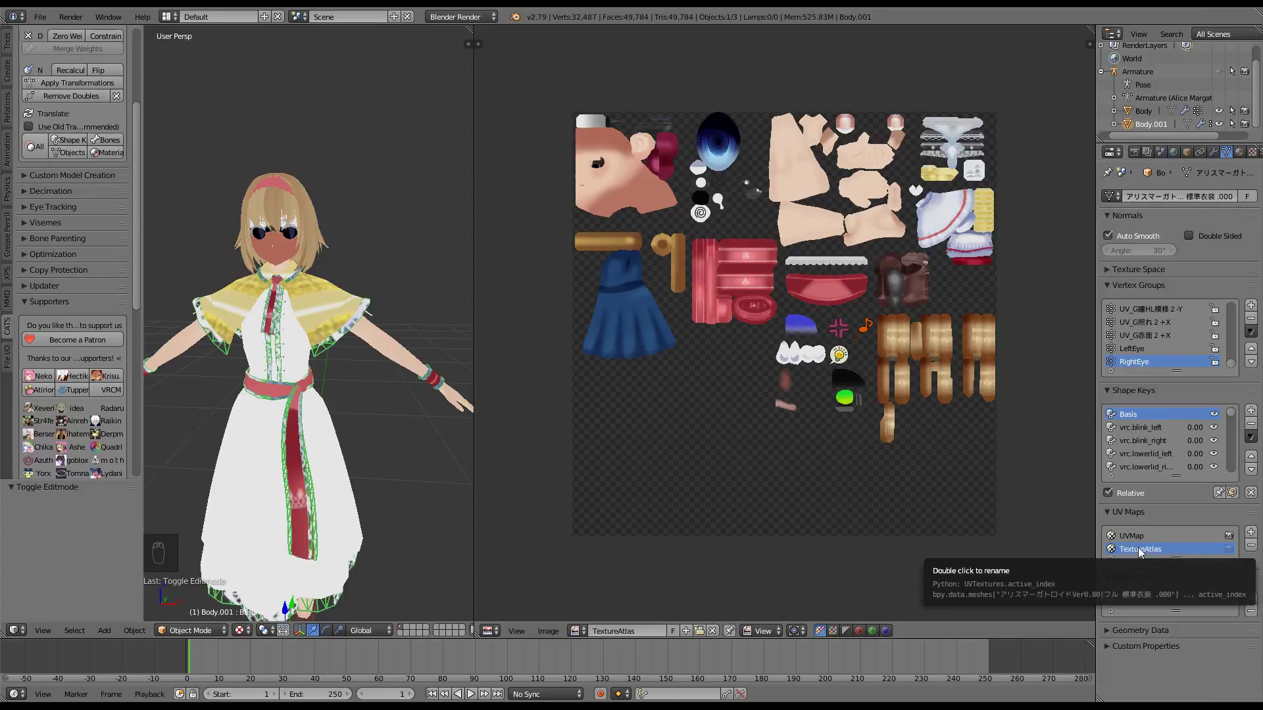
click(1251, 547)
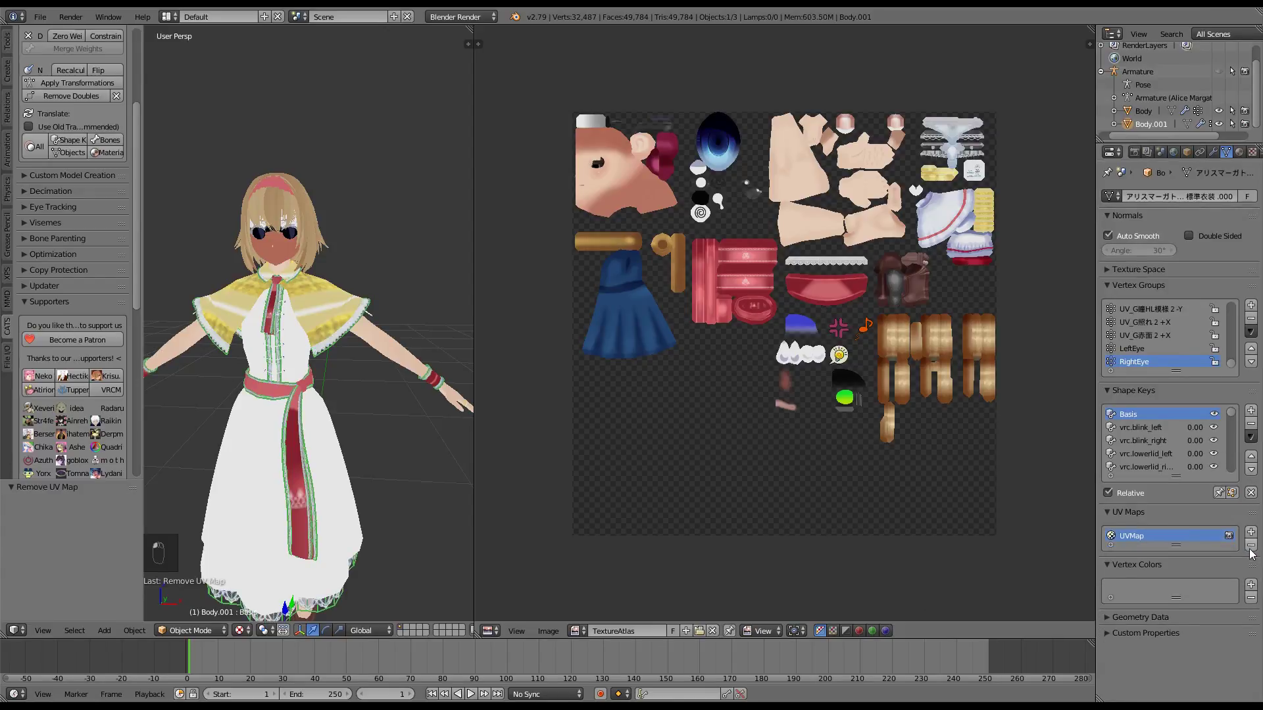
scroll(334, 374, up, 10)
scroll(361, 372, down, 8)
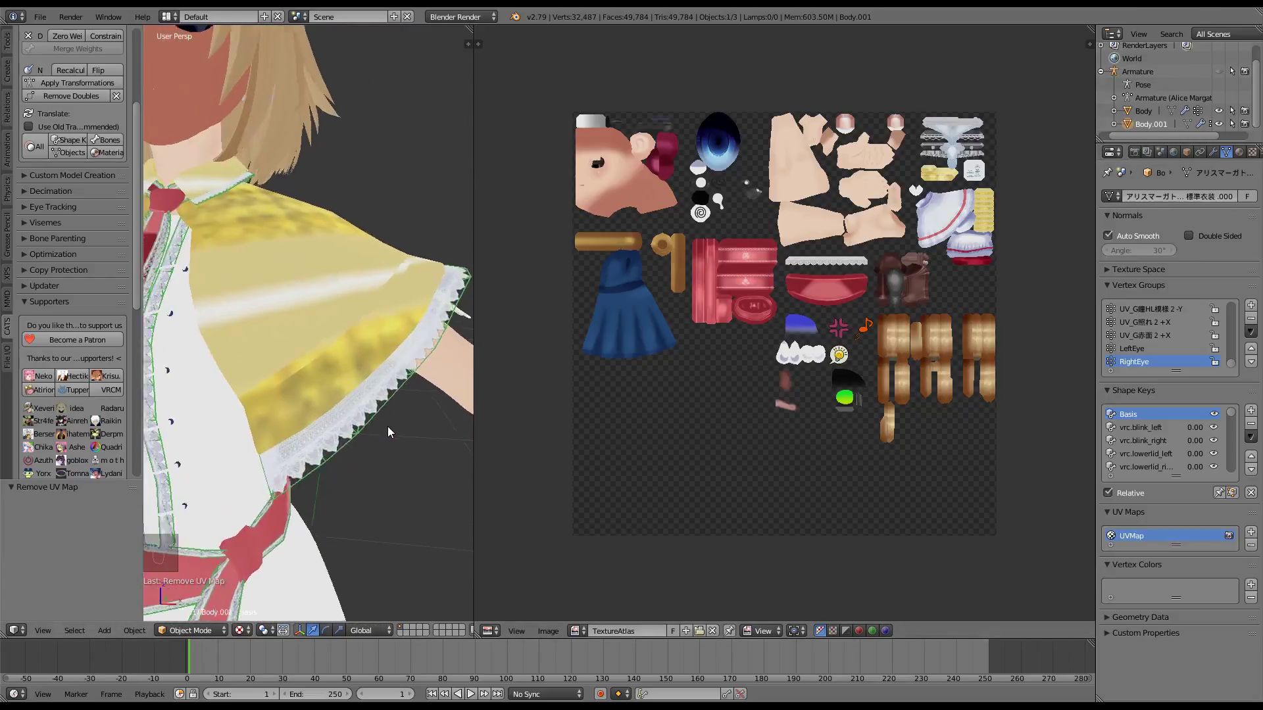
scroll(364, 290, down, 3)
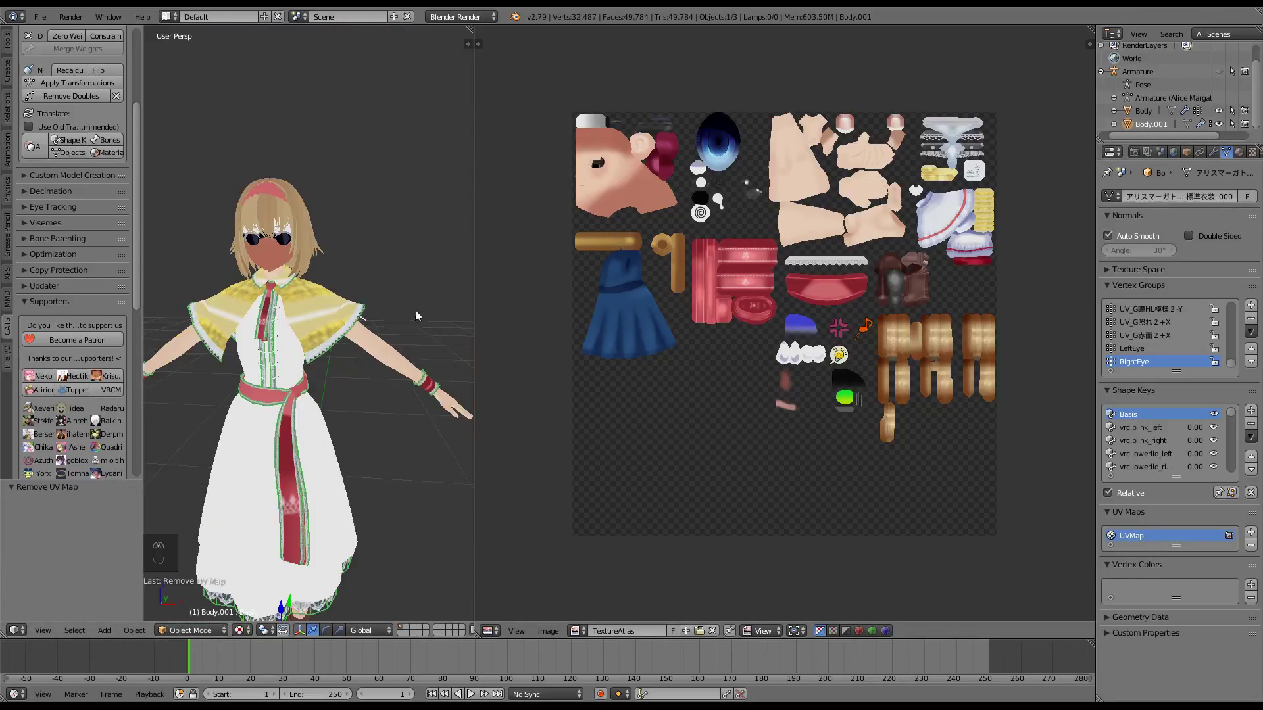
Step: Check in the user preferences that the Materials Utils Specials add-on is enabled, save the user settings and close them
click(40, 16)
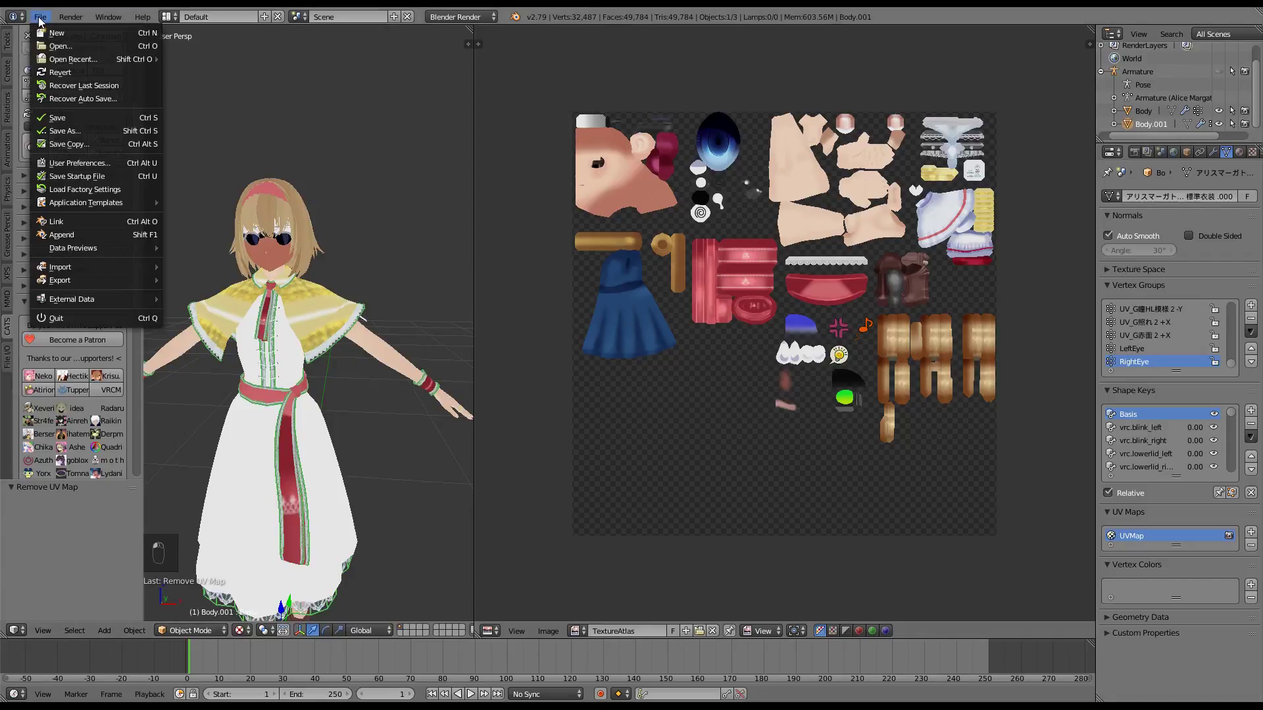
click(110, 163)
click(68, 33)
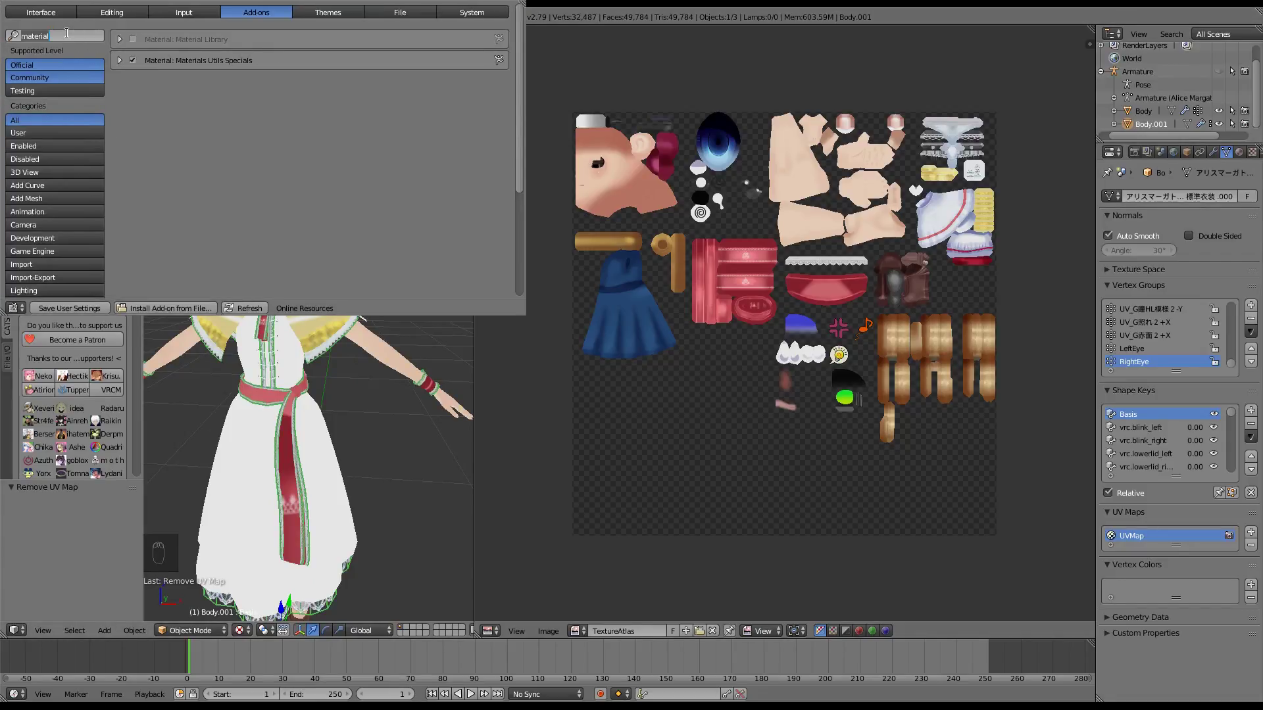
click(270, 157)
click(97, 308)
click(525, 20)
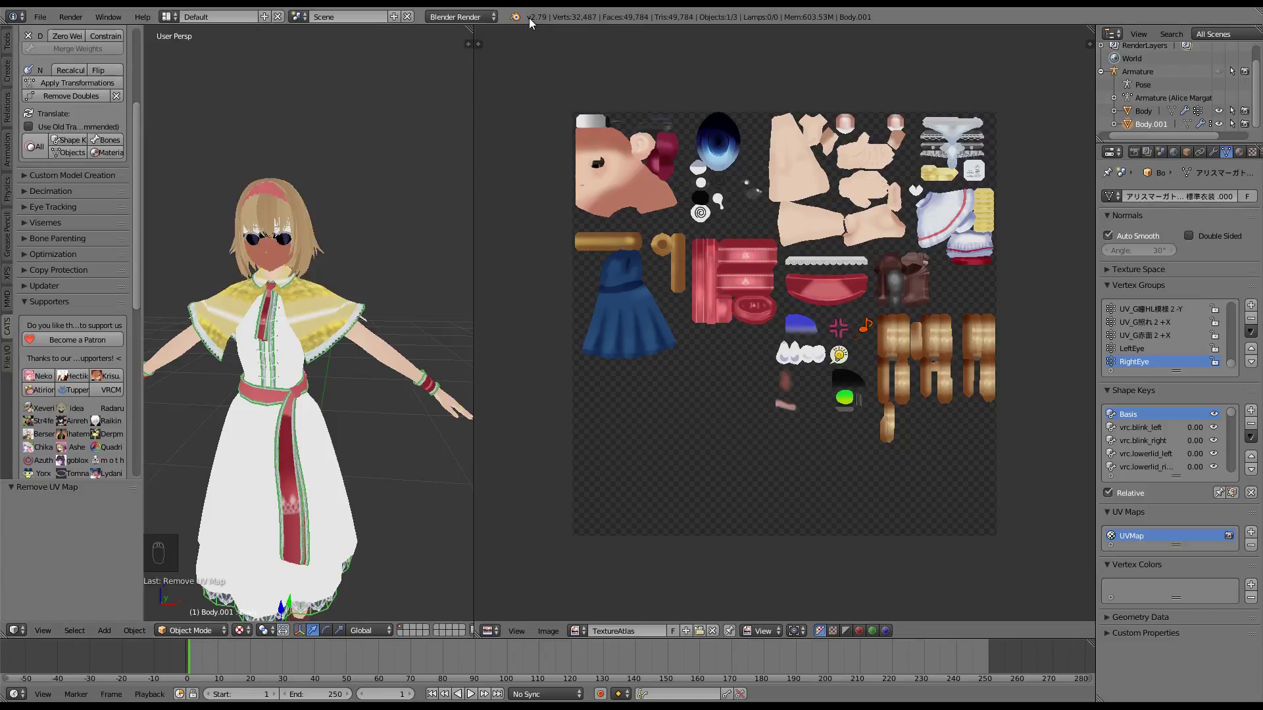
Step: Clean the unused material slots from the separated frill object Body.001
click(1239, 152)
scroll(1175, 232, down, 3)
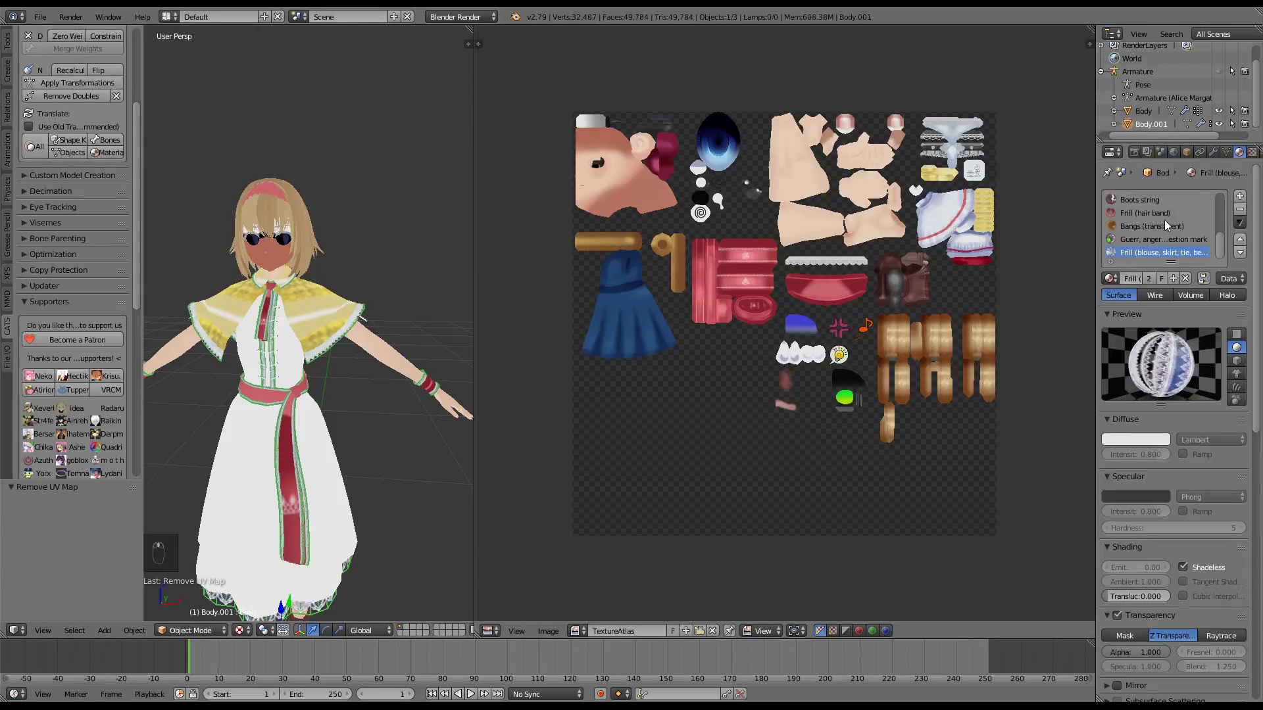
click(1240, 223)
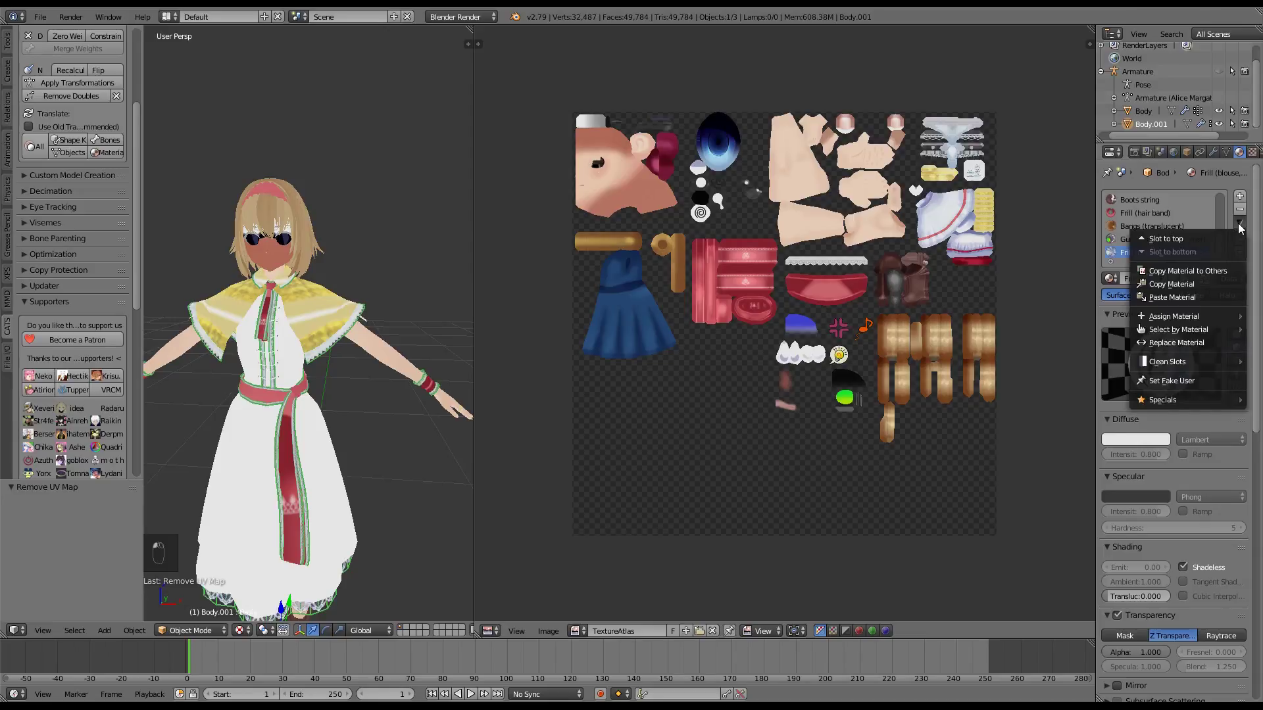
mouse_move(1157, 364)
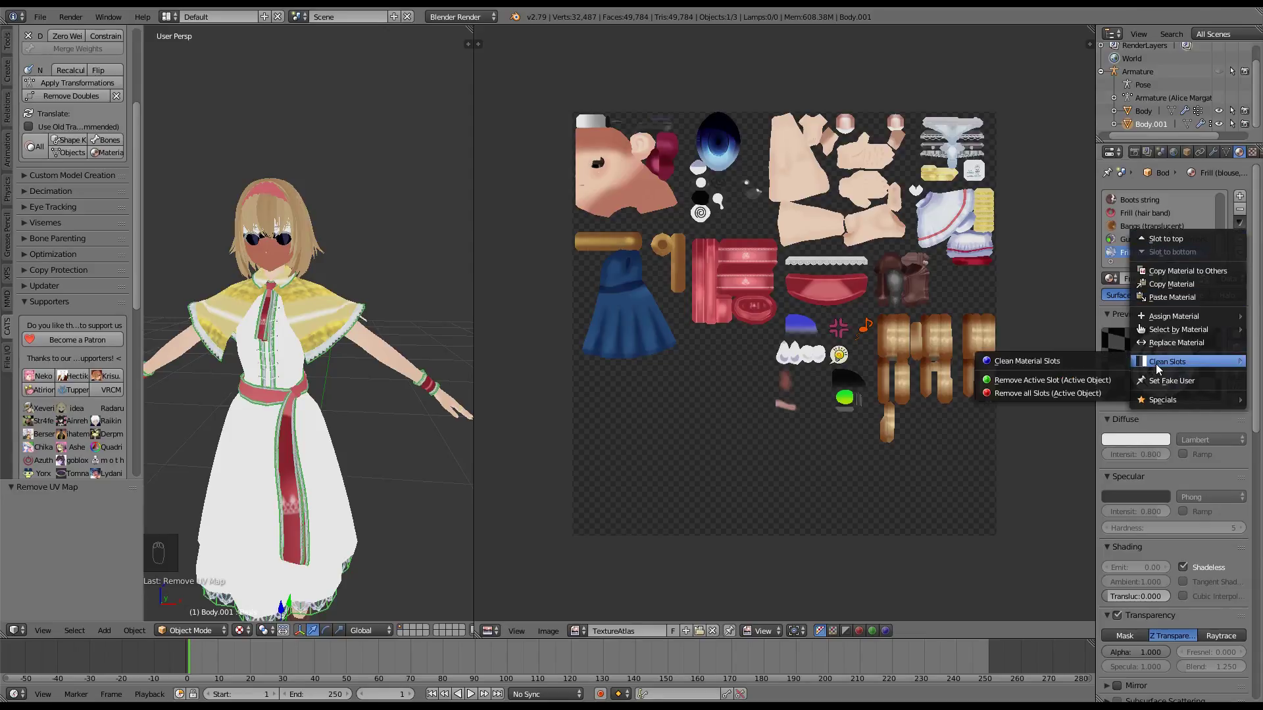
click(1113, 362)
Step: Clean the unused material slots from Body, then make Body.001 the active object again
click(1142, 112)
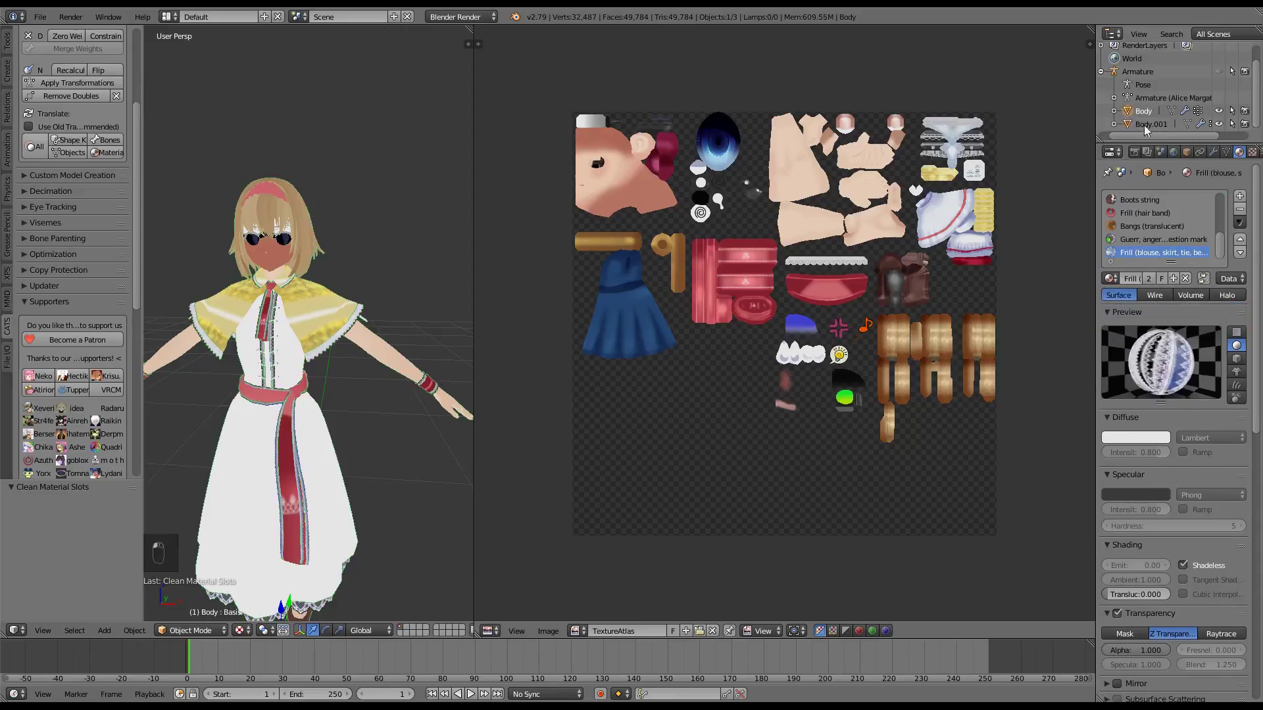
click(1240, 223)
mouse_move(1157, 362)
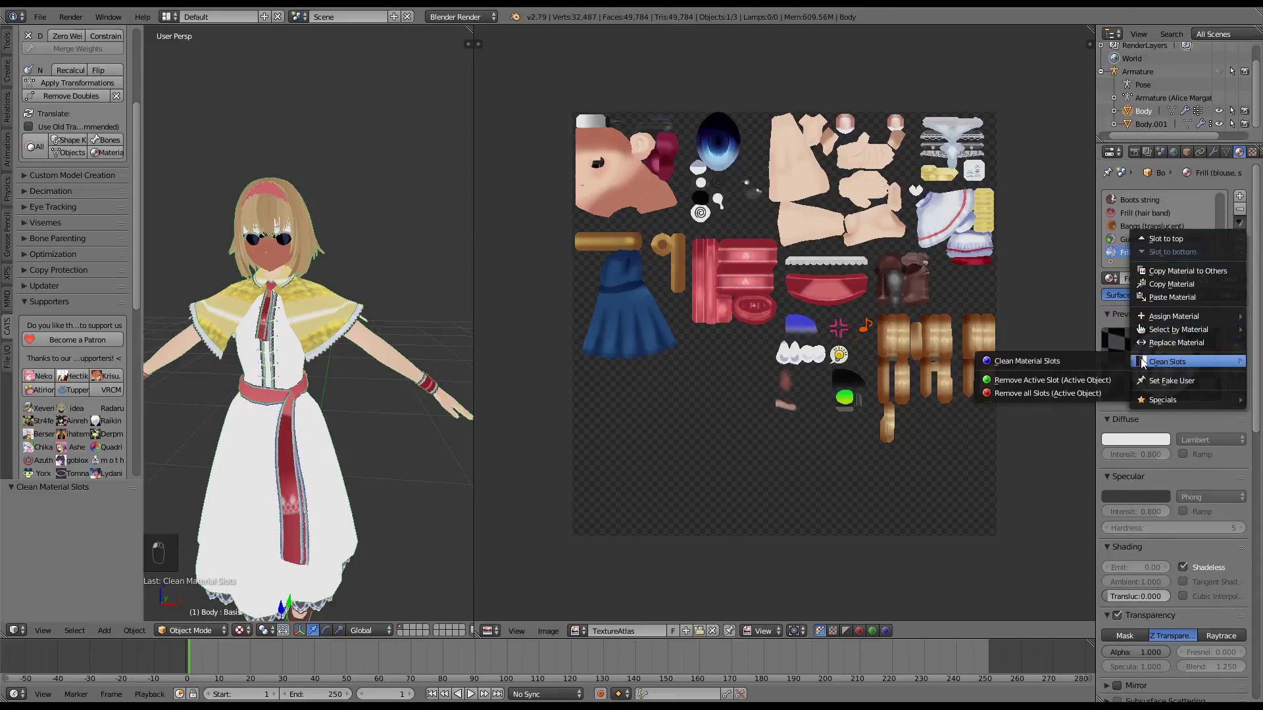
click(1105, 361)
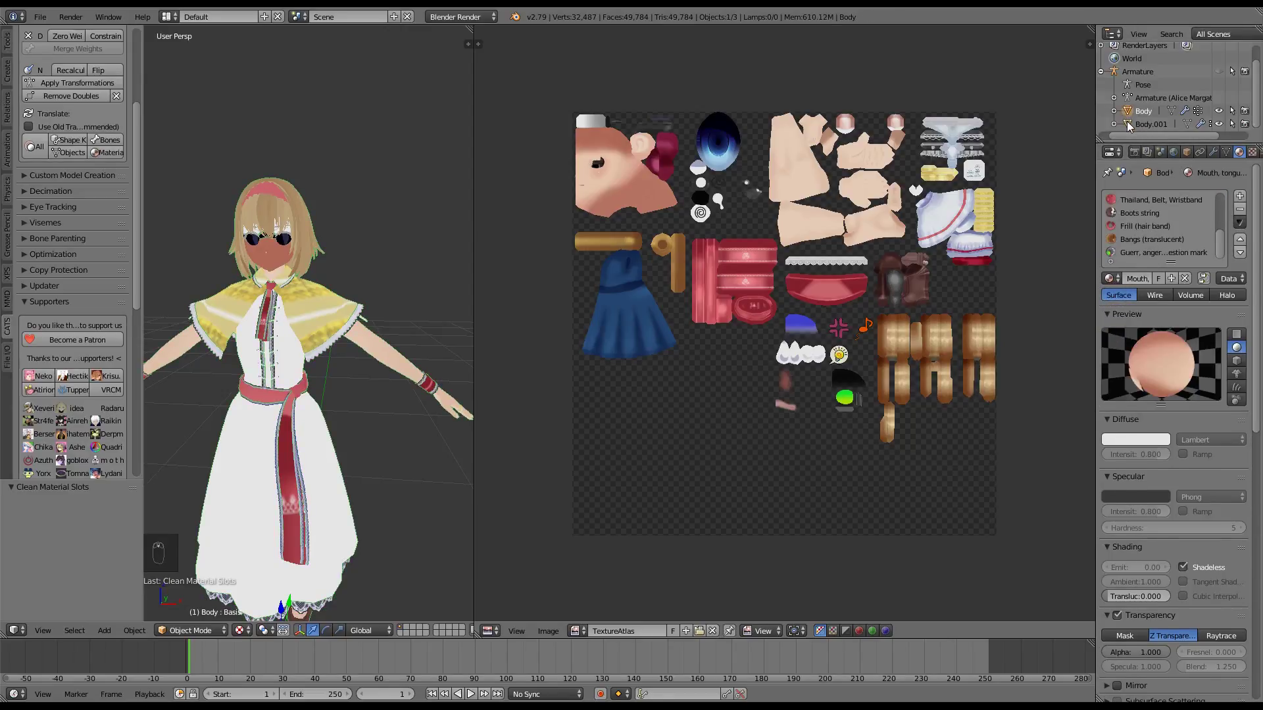
click(1151, 123)
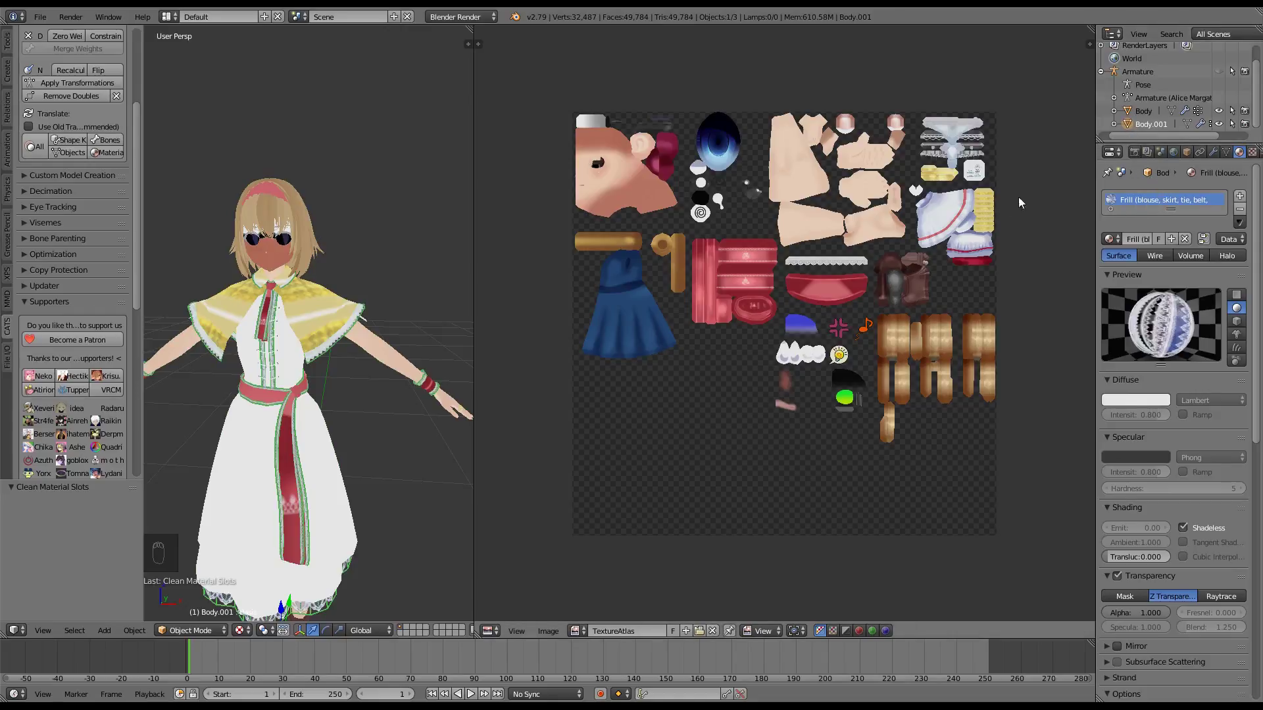
Step: Make Body the active object, save the TextureAtlas image, and merge the image editor area into the 3D view
click(1129, 112)
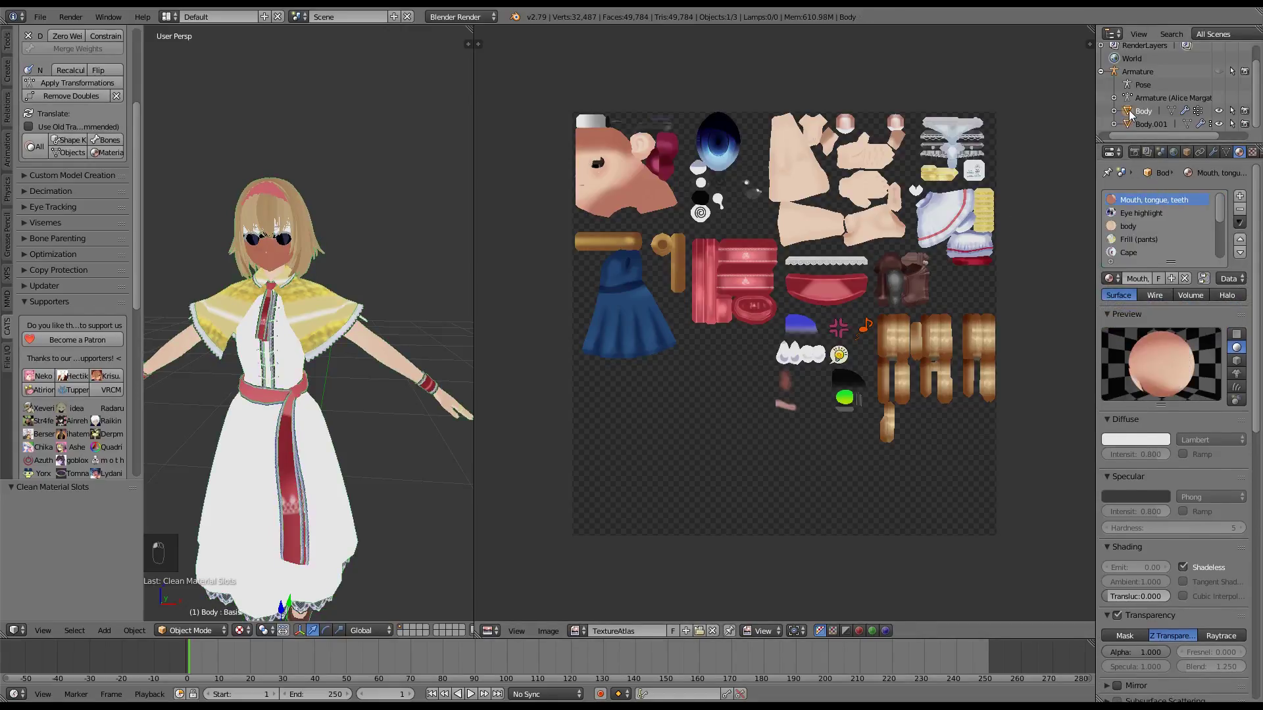
click(1226, 153)
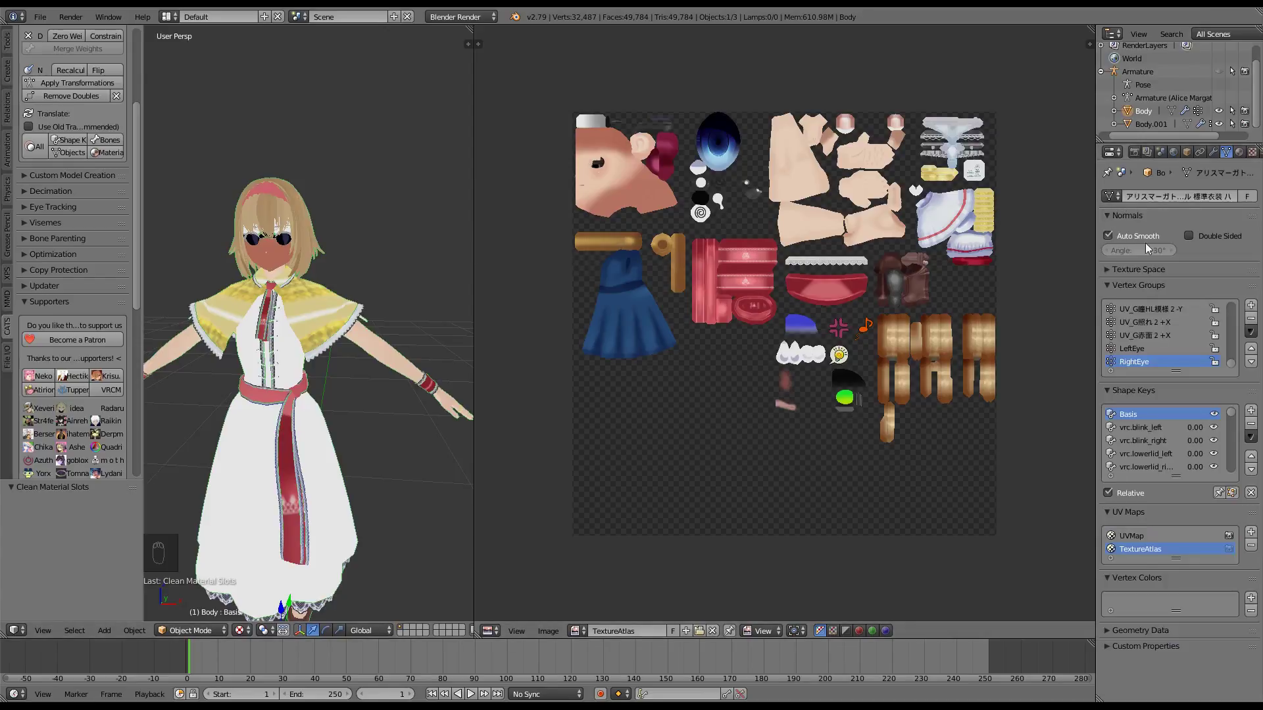
key(Tab)
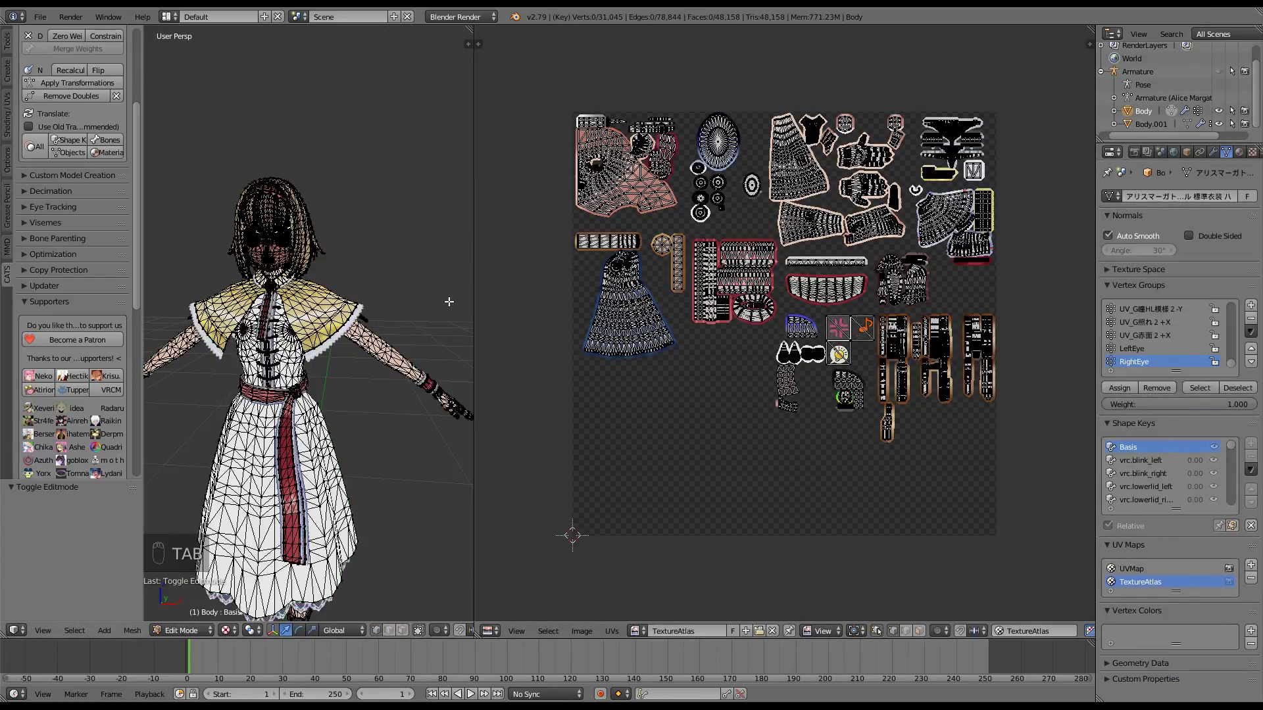
key(Tab)
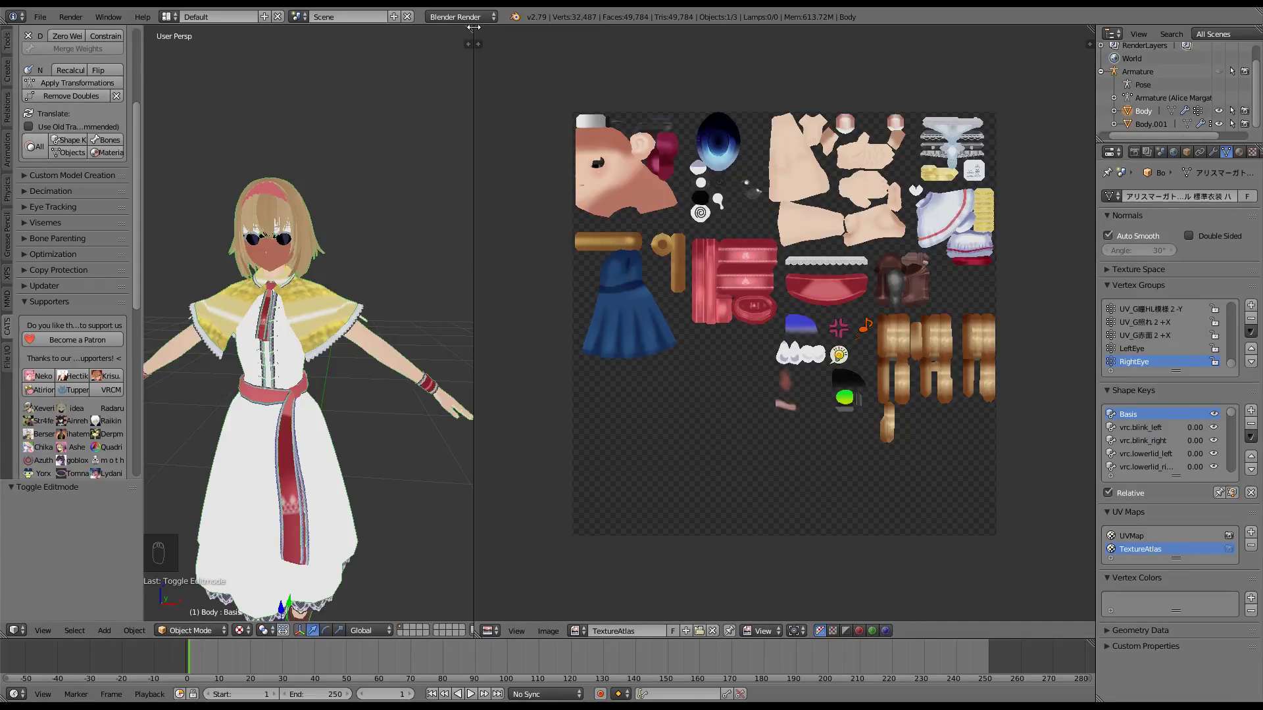
click(548, 631)
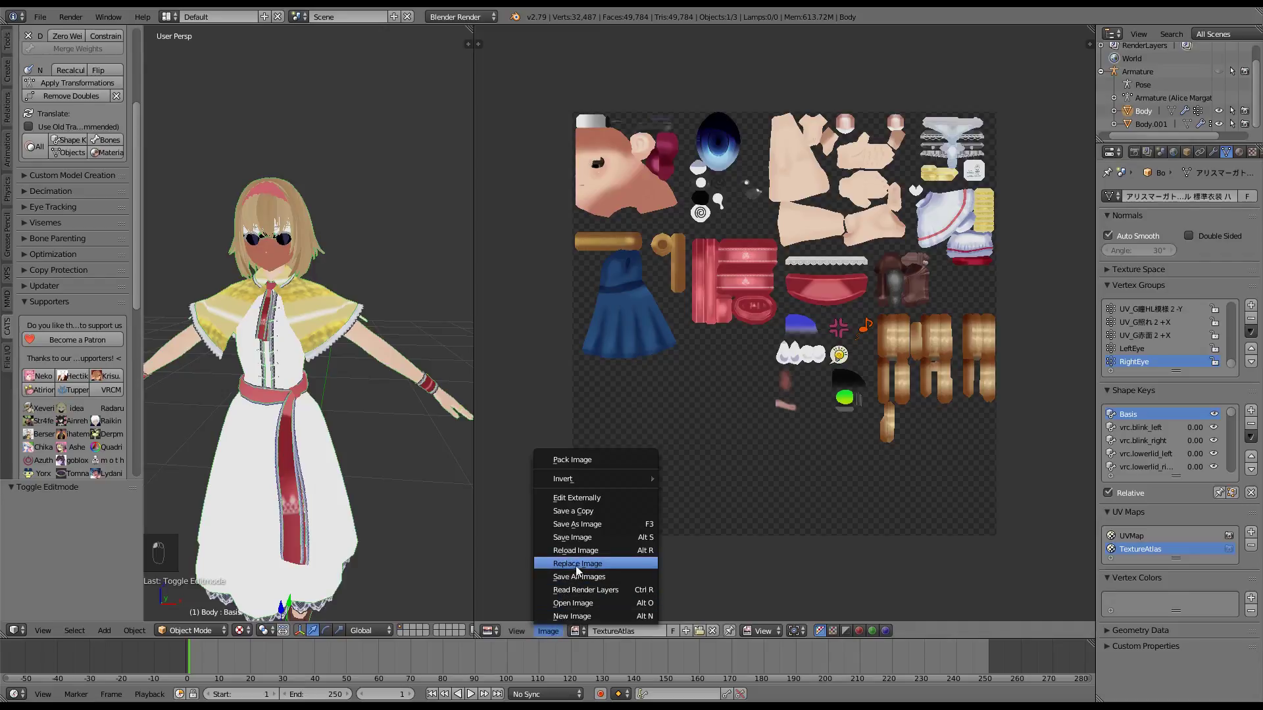
click(572, 537)
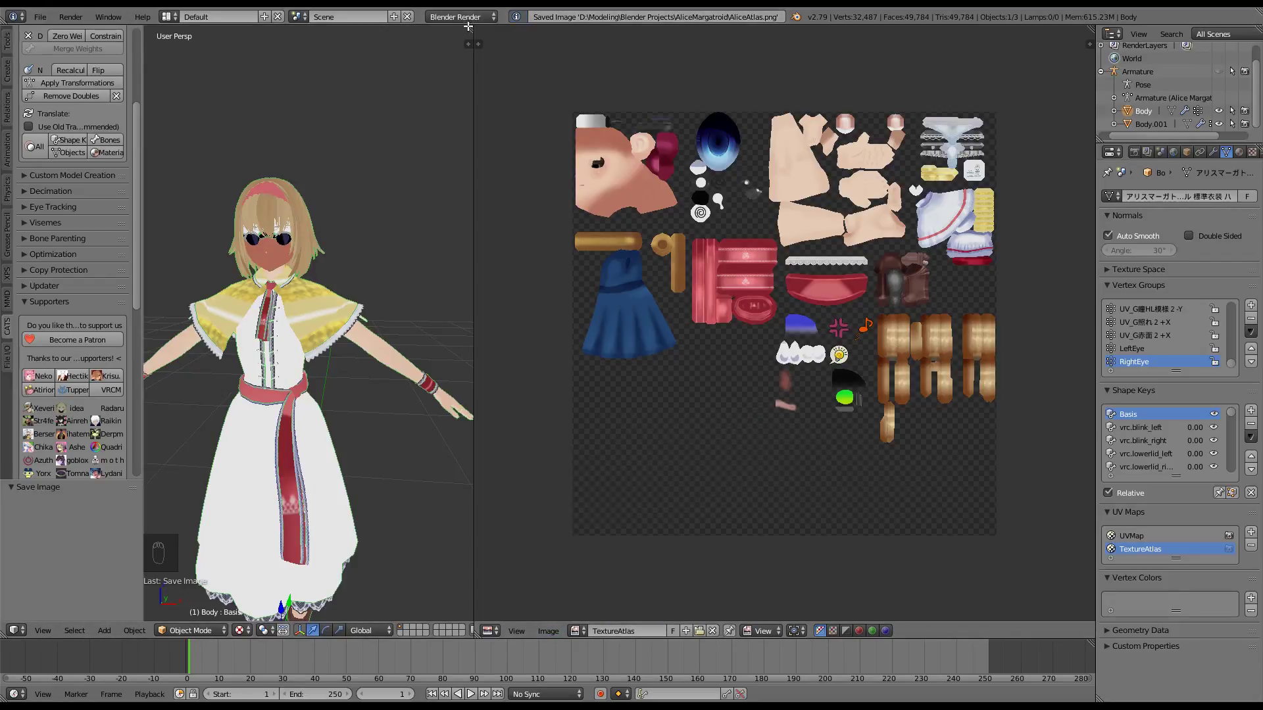
drag(470, 27, 500, 34)
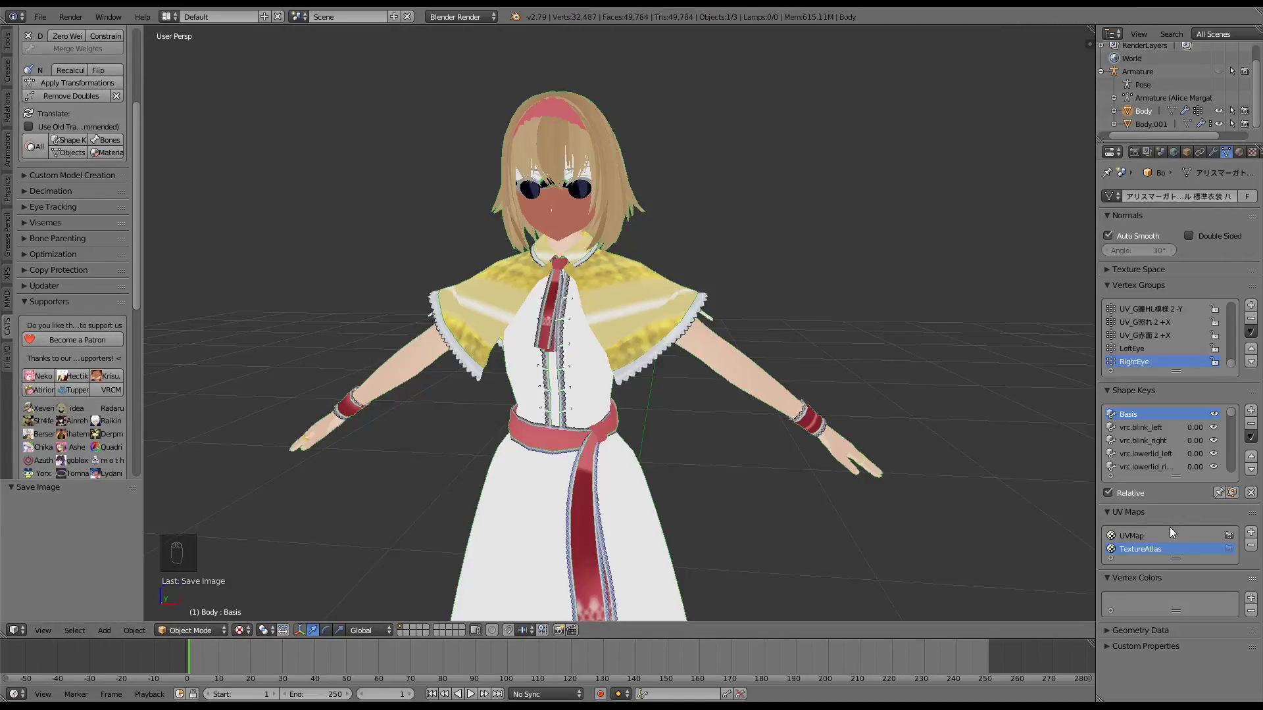
Step: Remove all of Body's existing material slots and give it one new material
click(1240, 152)
click(1240, 211)
click(1239, 211)
click(1240, 211)
click(1240, 210)
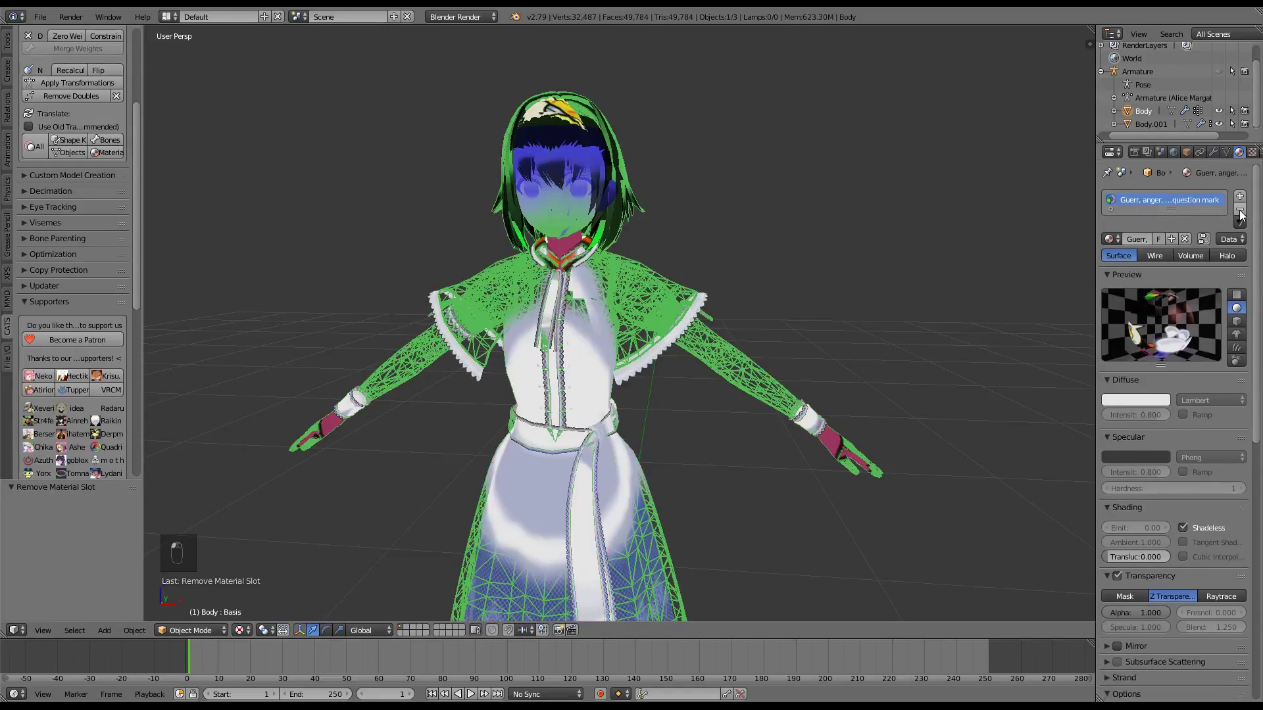
click(1240, 210)
click(1148, 241)
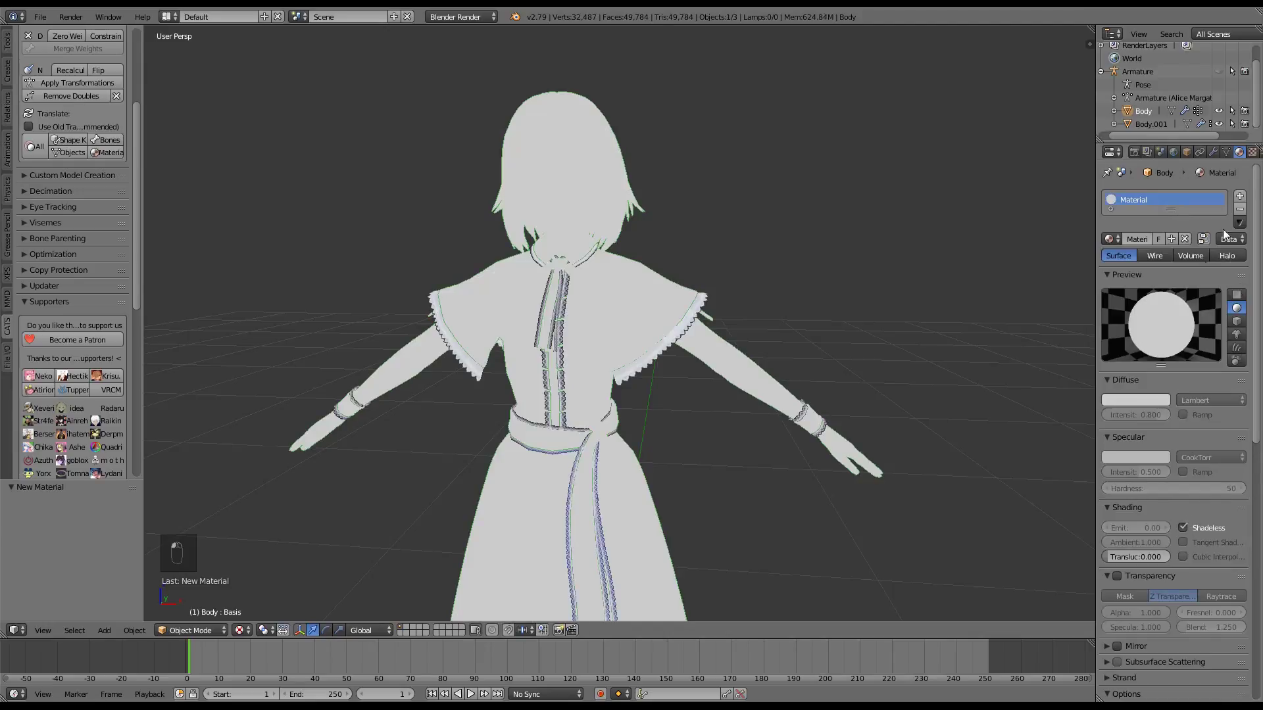
Step: Add a texture using the TextureAtlas image to Body's new material and let it influence the diffuse alpha
click(1252, 152)
click(1169, 295)
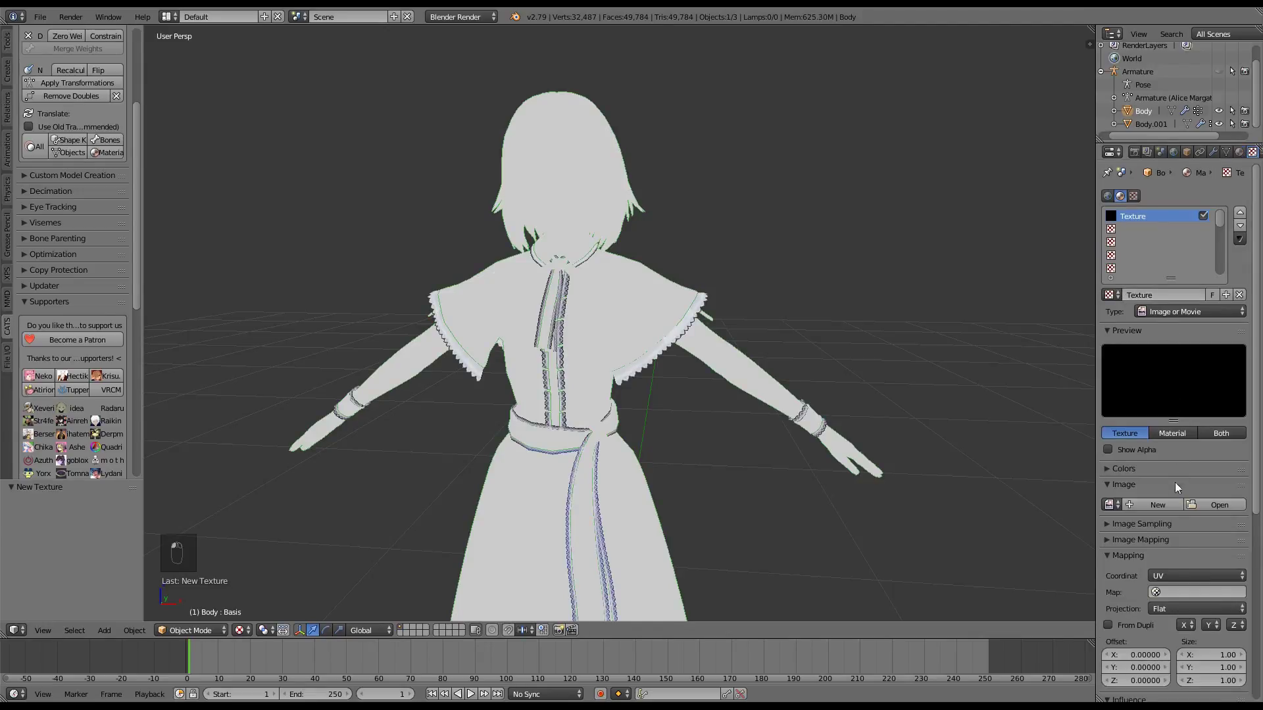
click(1198, 499)
click(204, 96)
double_click(204, 97)
scroll(1183, 509, down, 10)
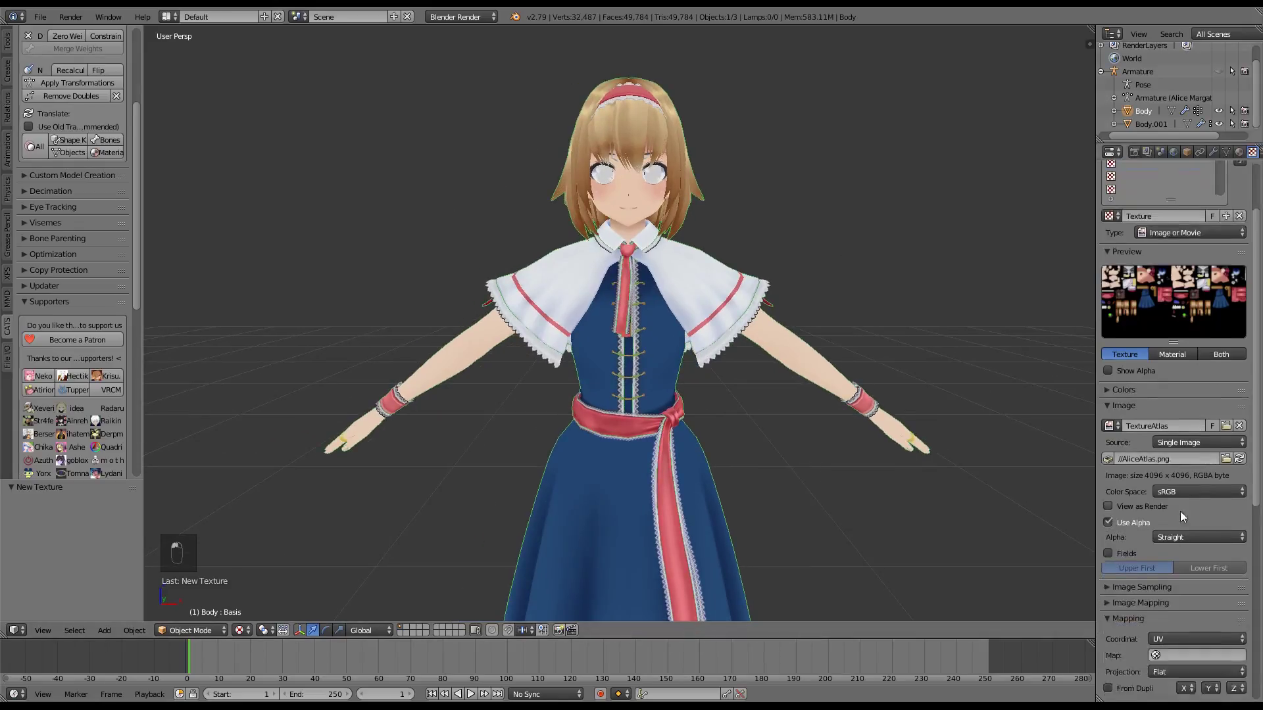
scroll(1175, 523, down, 1)
click(1110, 485)
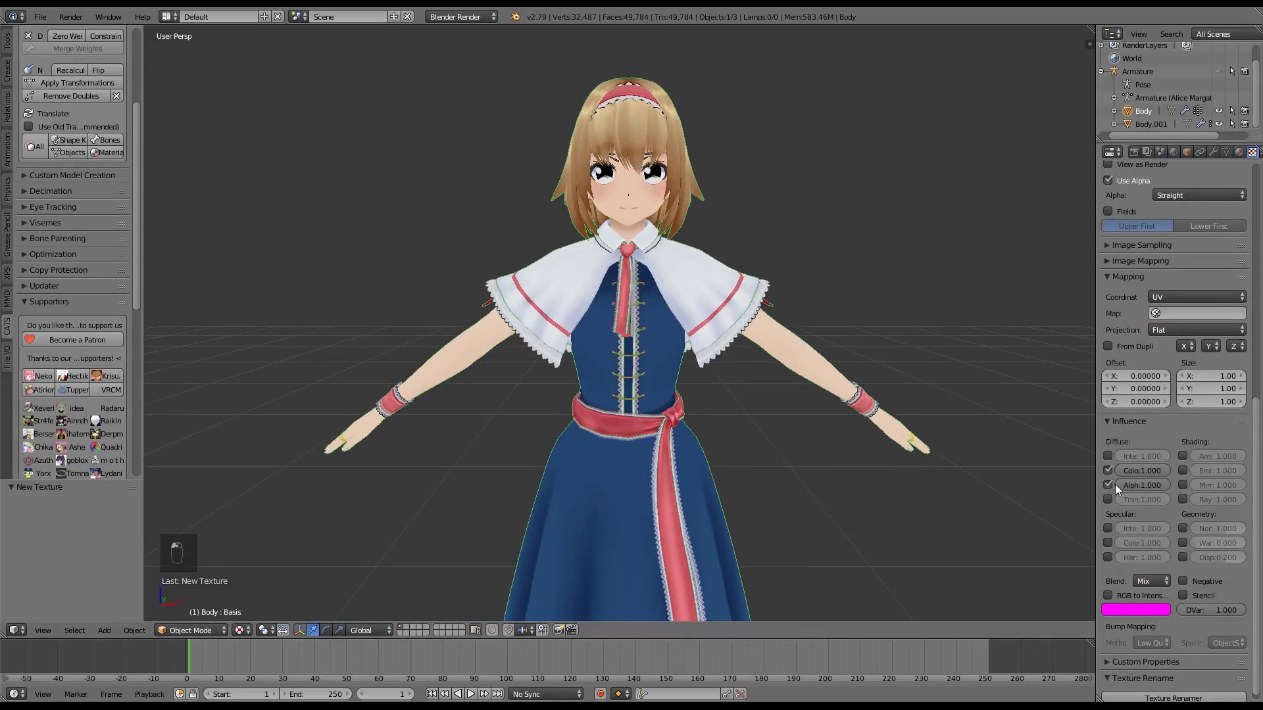
click(1238, 153)
middle_drag(945, 372, 803, 353)
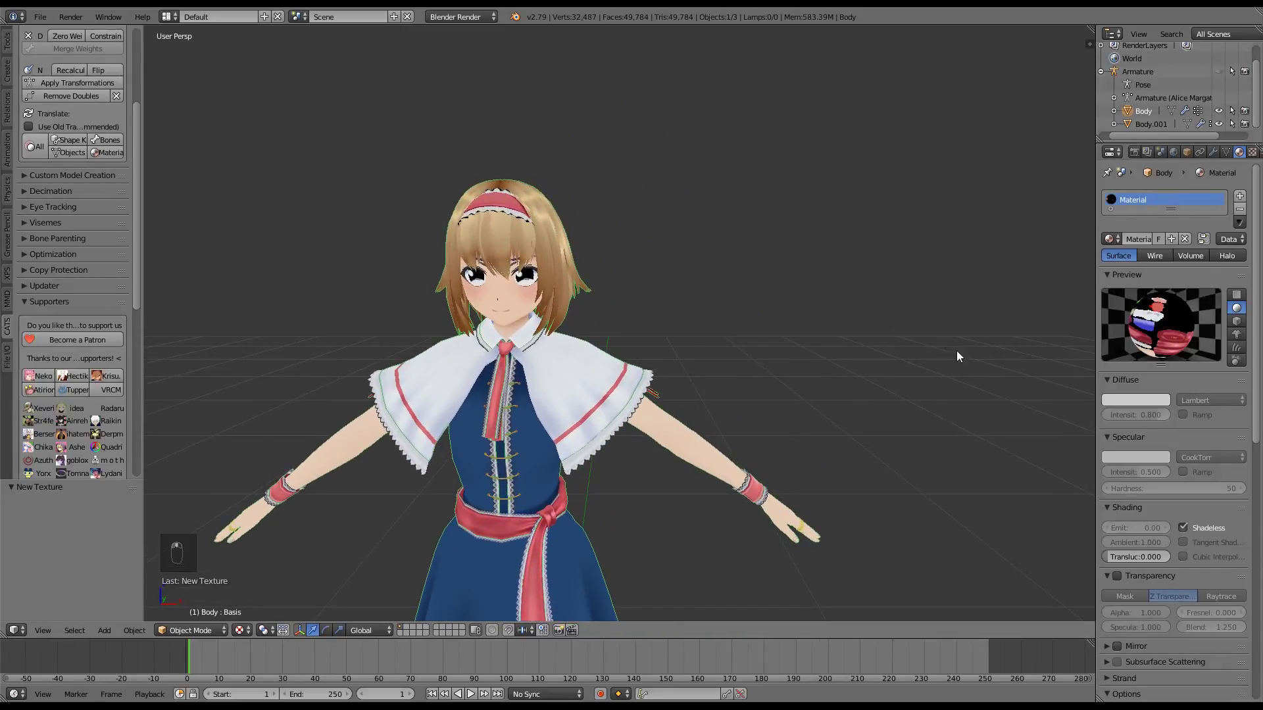
Step: Remove Body's original UVMap and rename its remaining TextureAtlas UV map to UVMap
click(1226, 151)
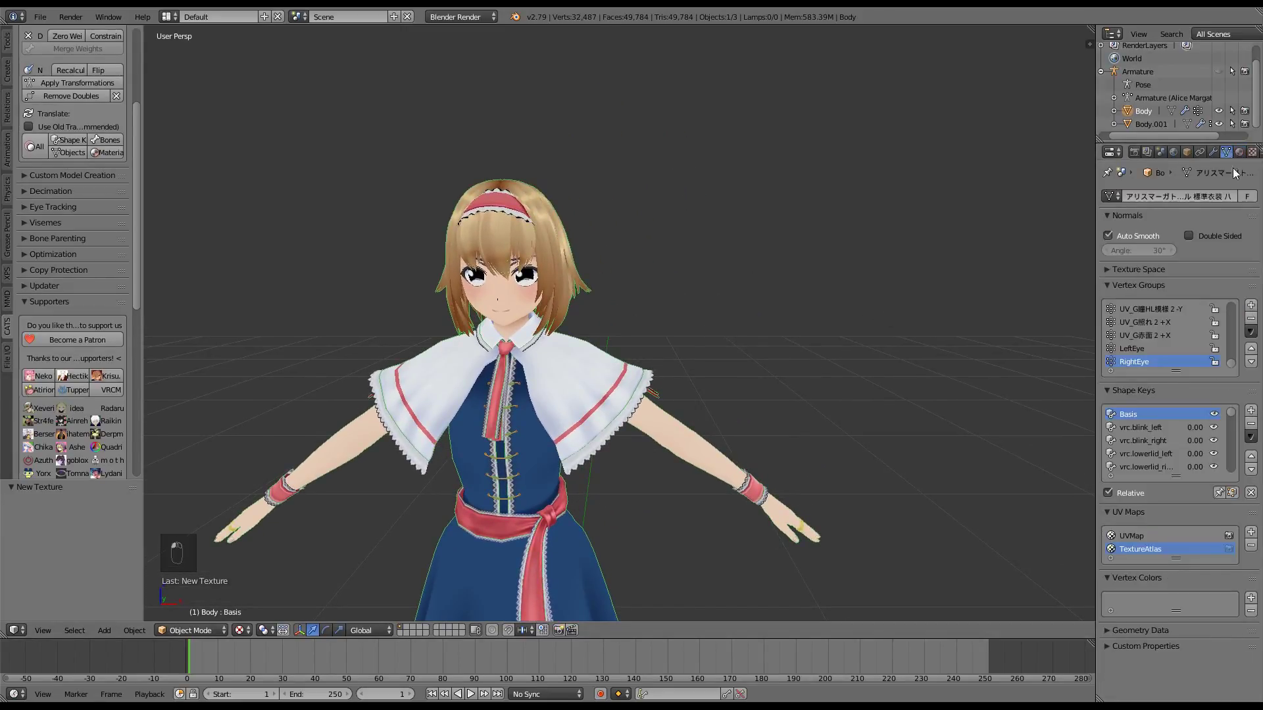
scroll(1147, 470, down, 3)
click(1146, 537)
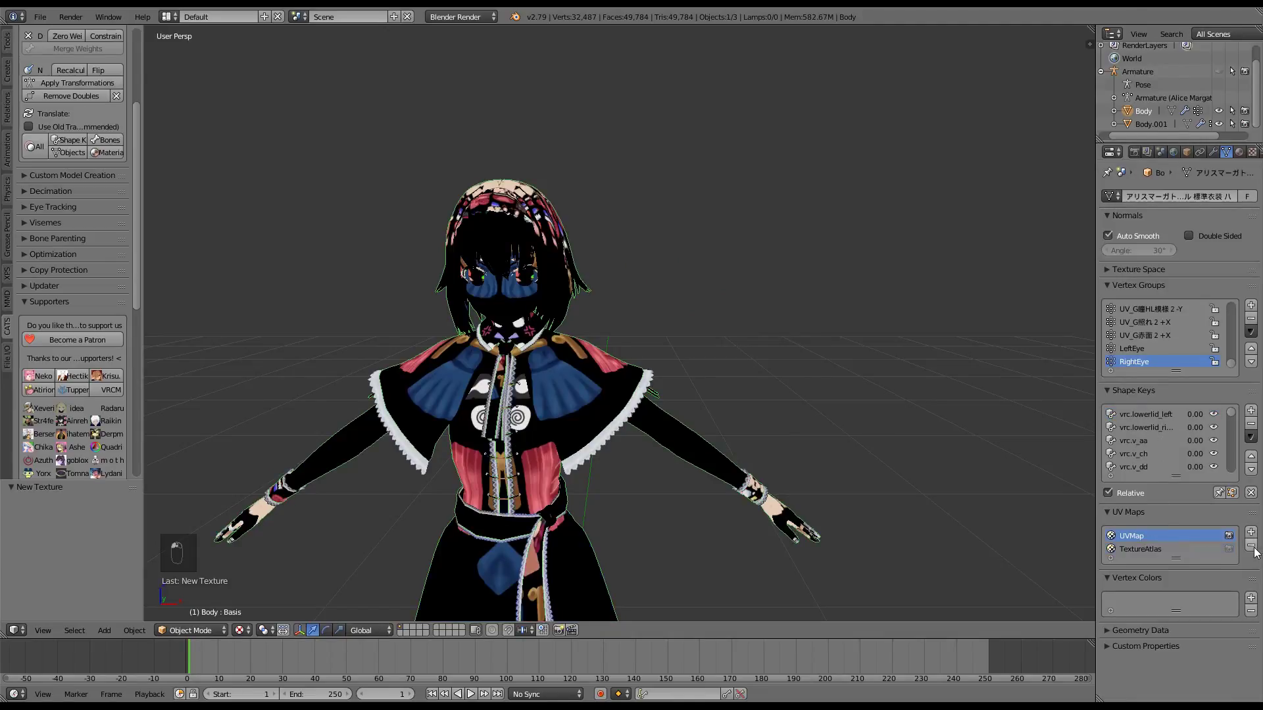
click(1251, 548)
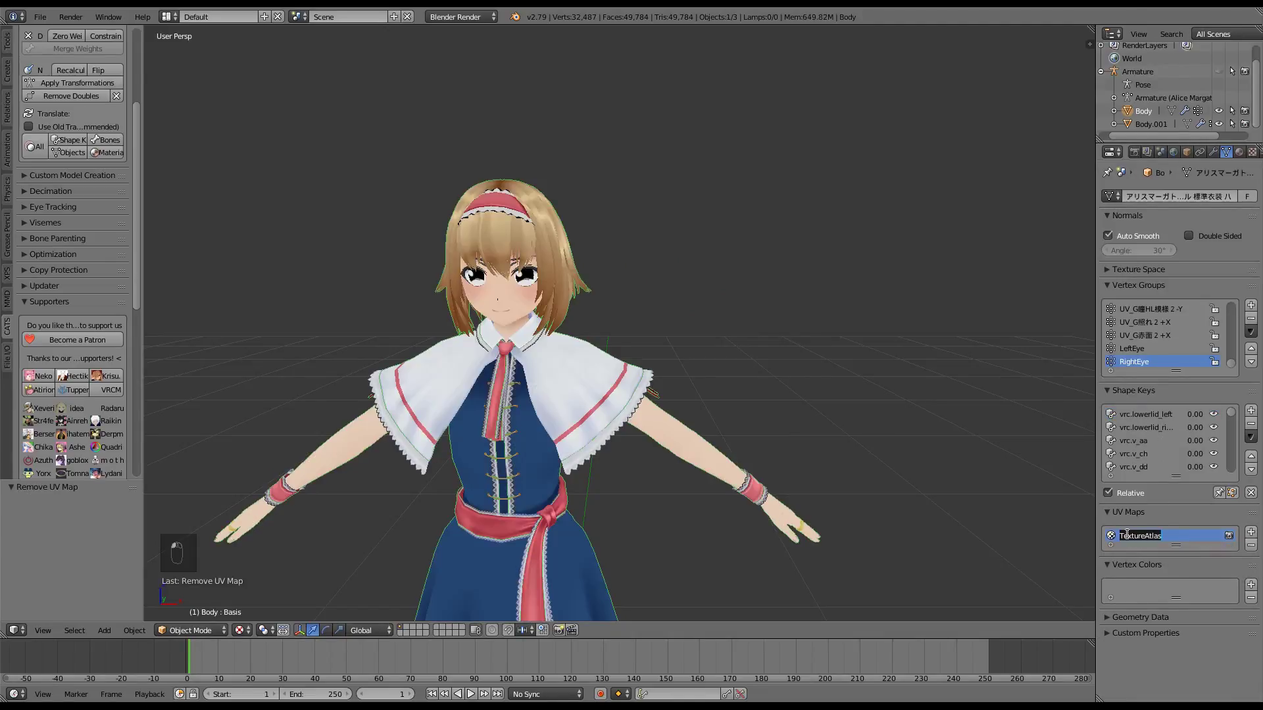
text(UVMap)
Step: Check the UV map name on Body.001, and join Body.001 into Body with Body as the active object
click(1131, 122)
click(1240, 152)
click(1226, 152)
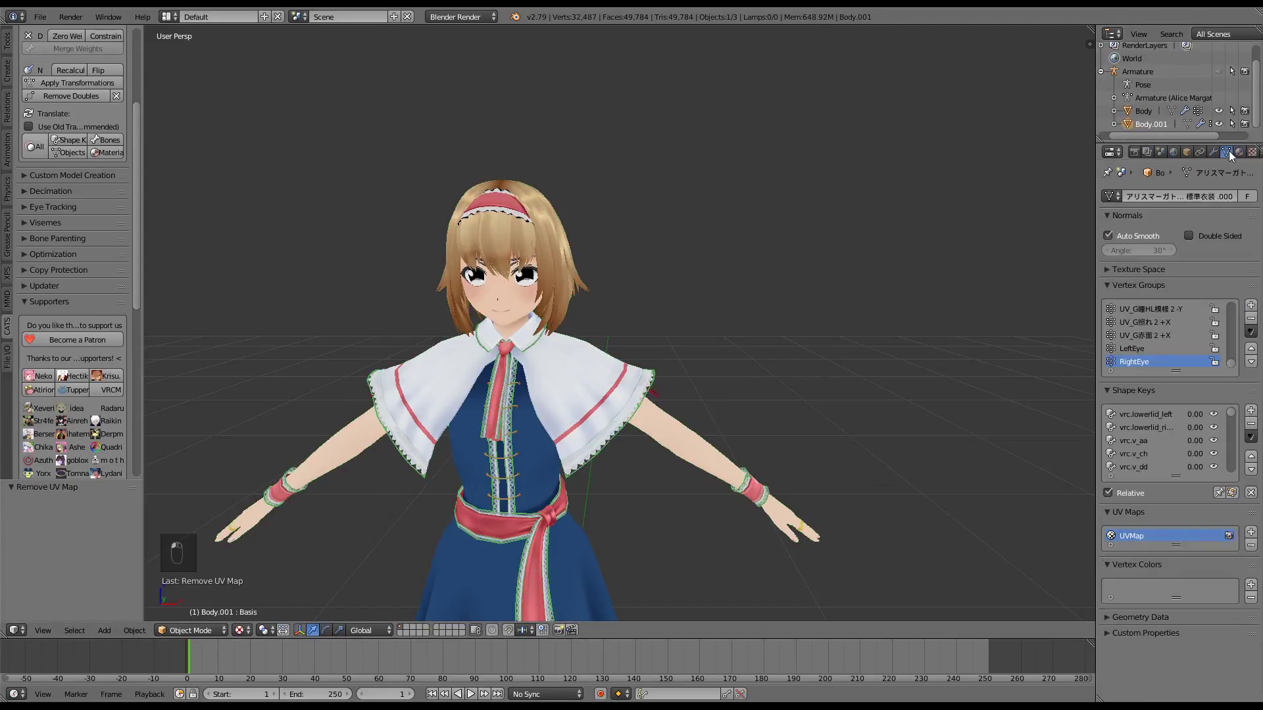
ctrl+click(1128, 112)
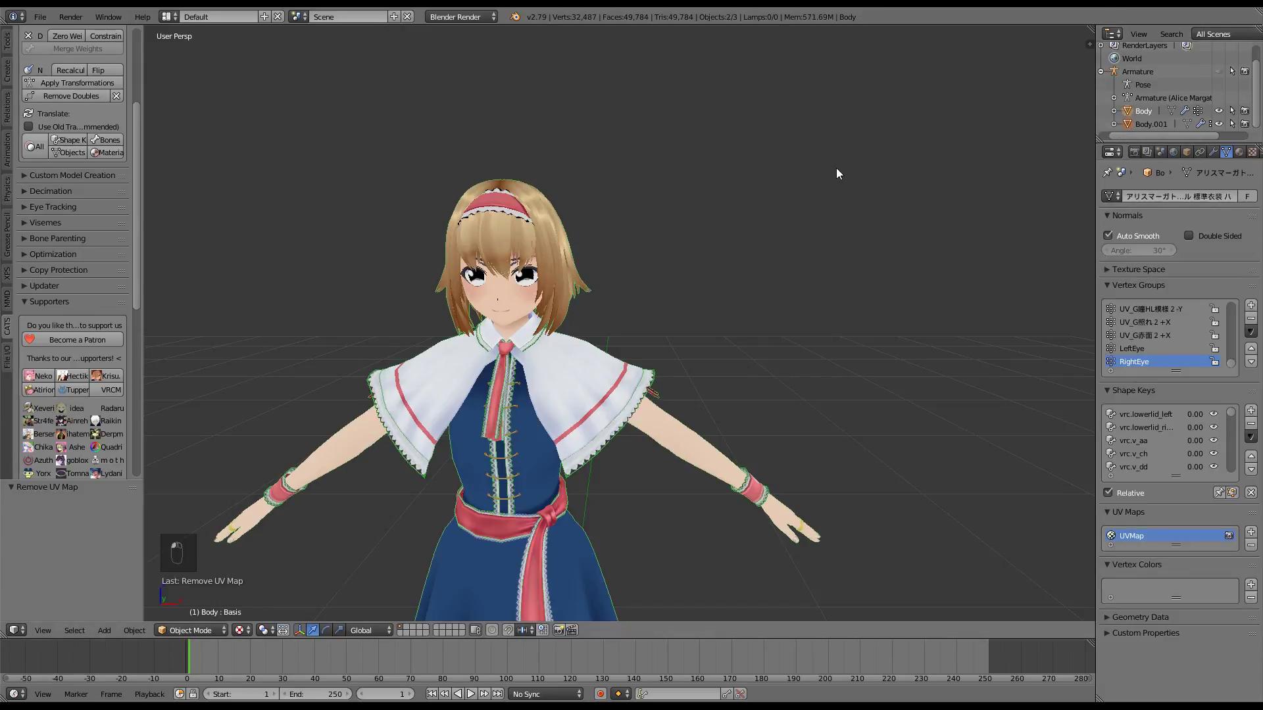
key(ctrl+j)
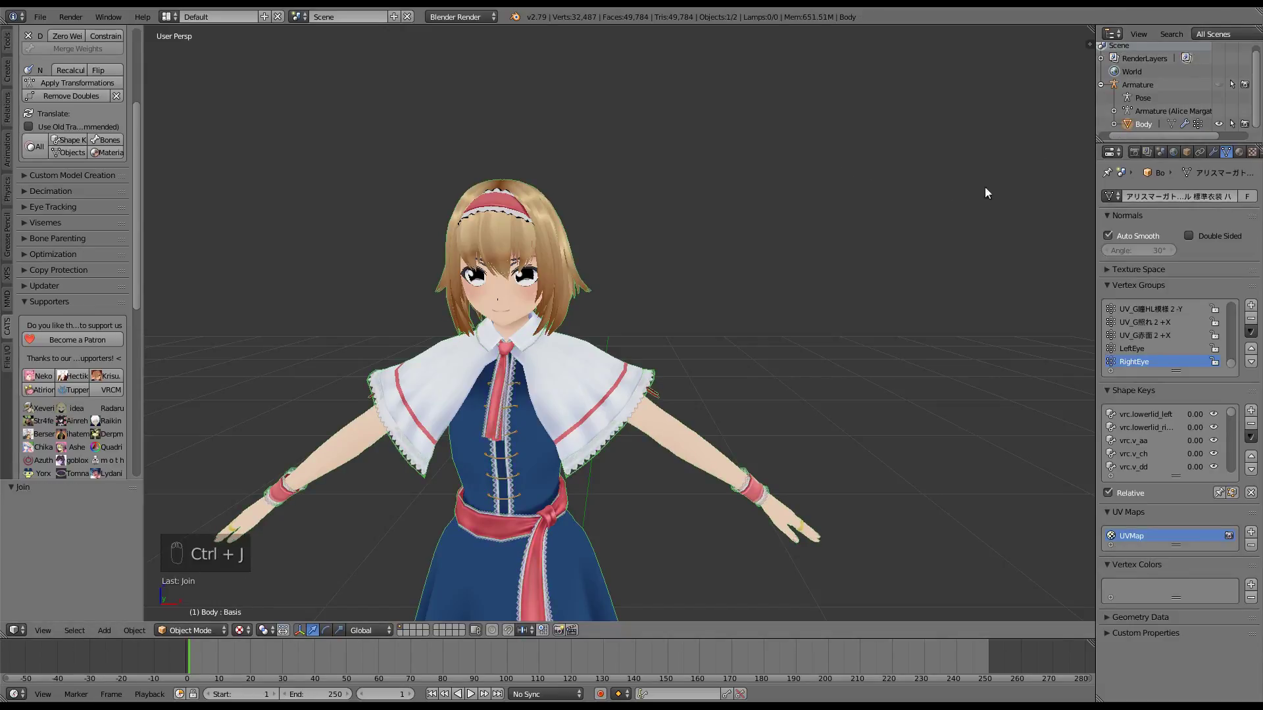
Step: Inspect the joined Body's material slots and its mesh in Edit Mode with the frill material chosen, ending in Object Mode
click(1240, 152)
scroll(774, 267, up, 3)
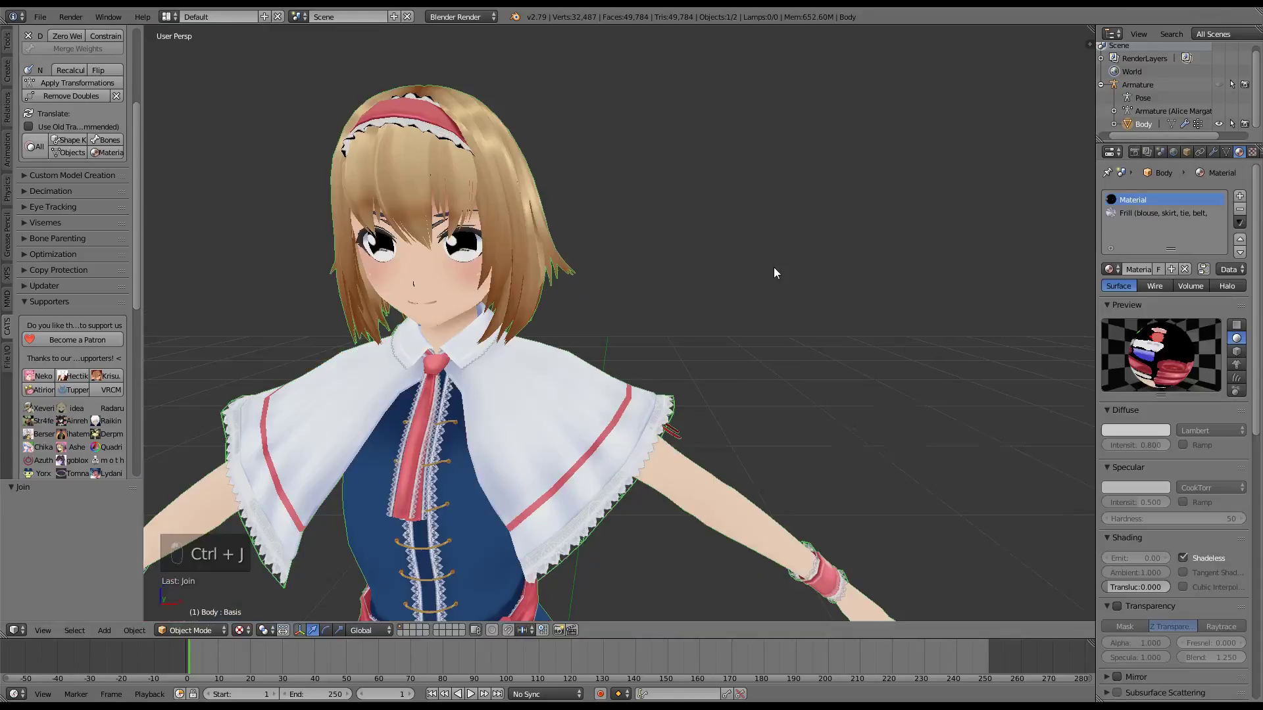
click(1129, 211)
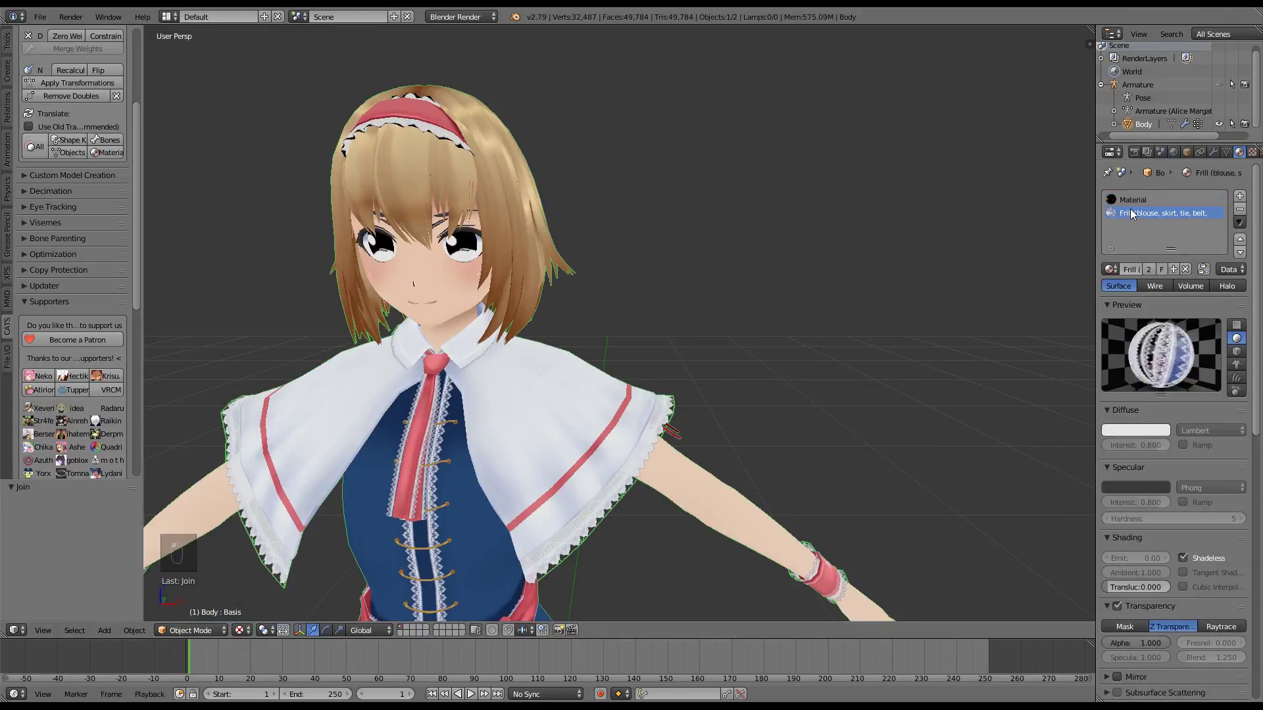
key(Tab)
key(a)
key(a)
key(a)
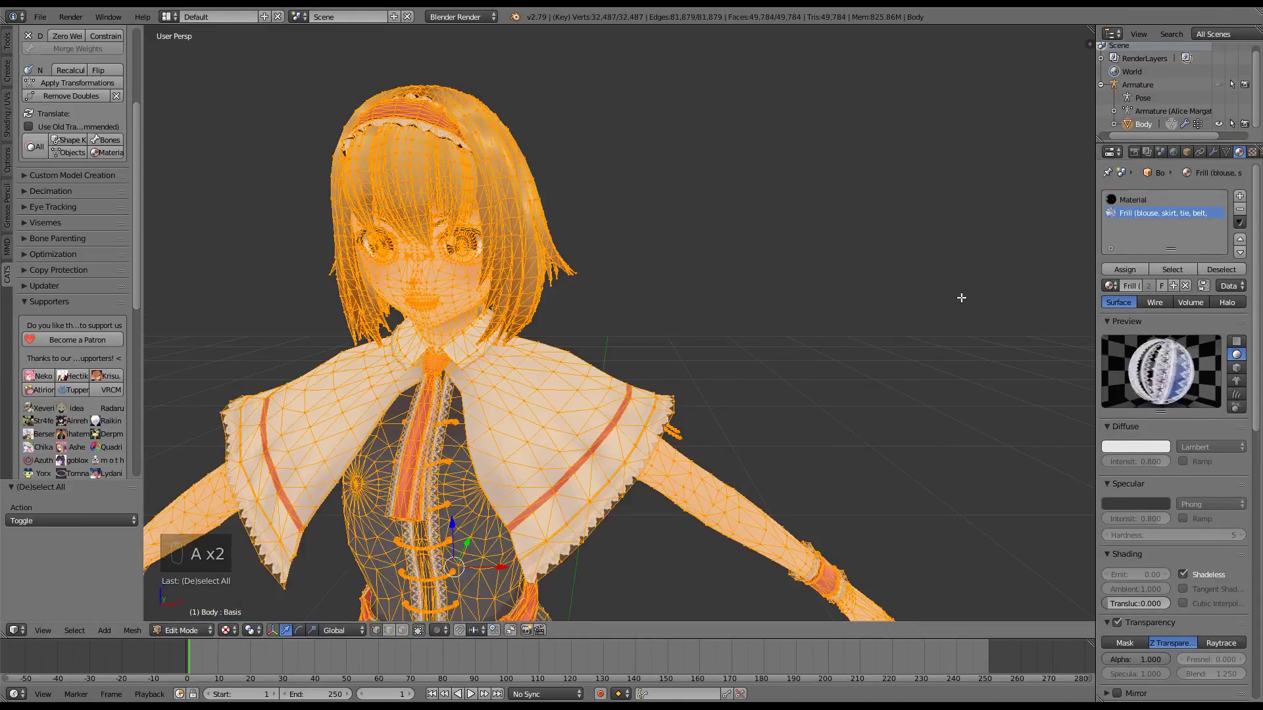
click(1172, 270)
key(a)
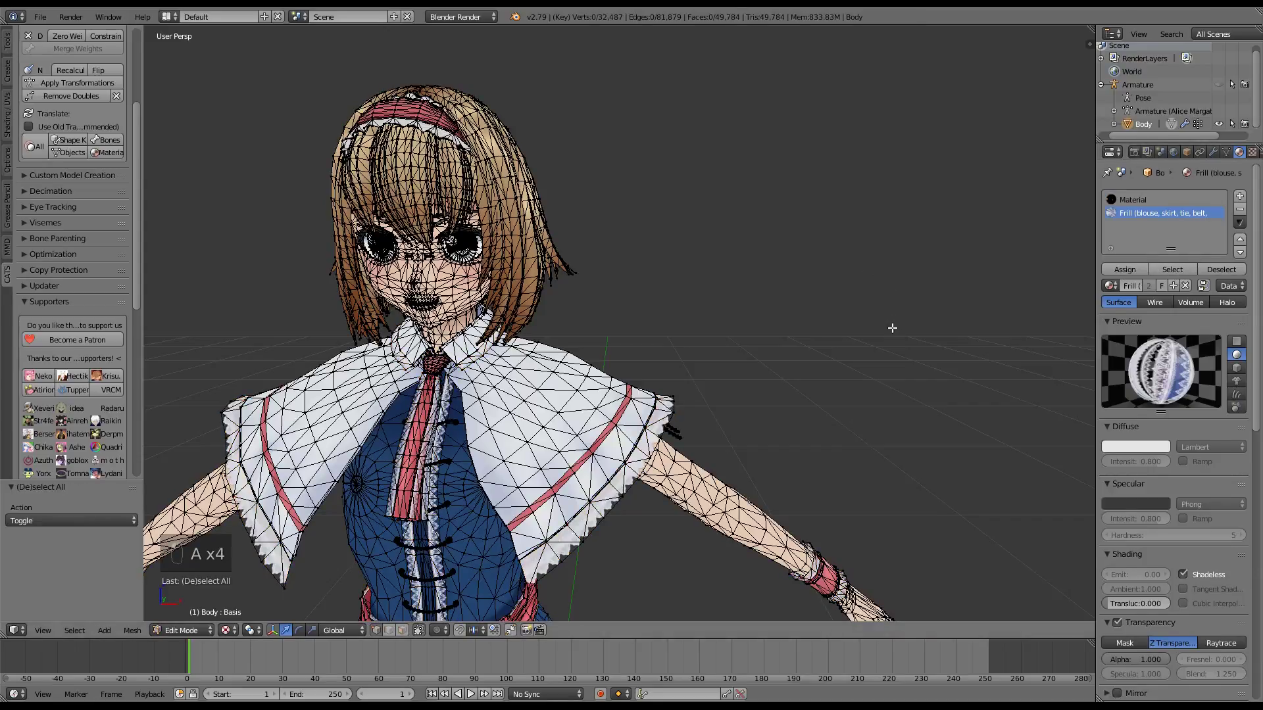
key(Tab)
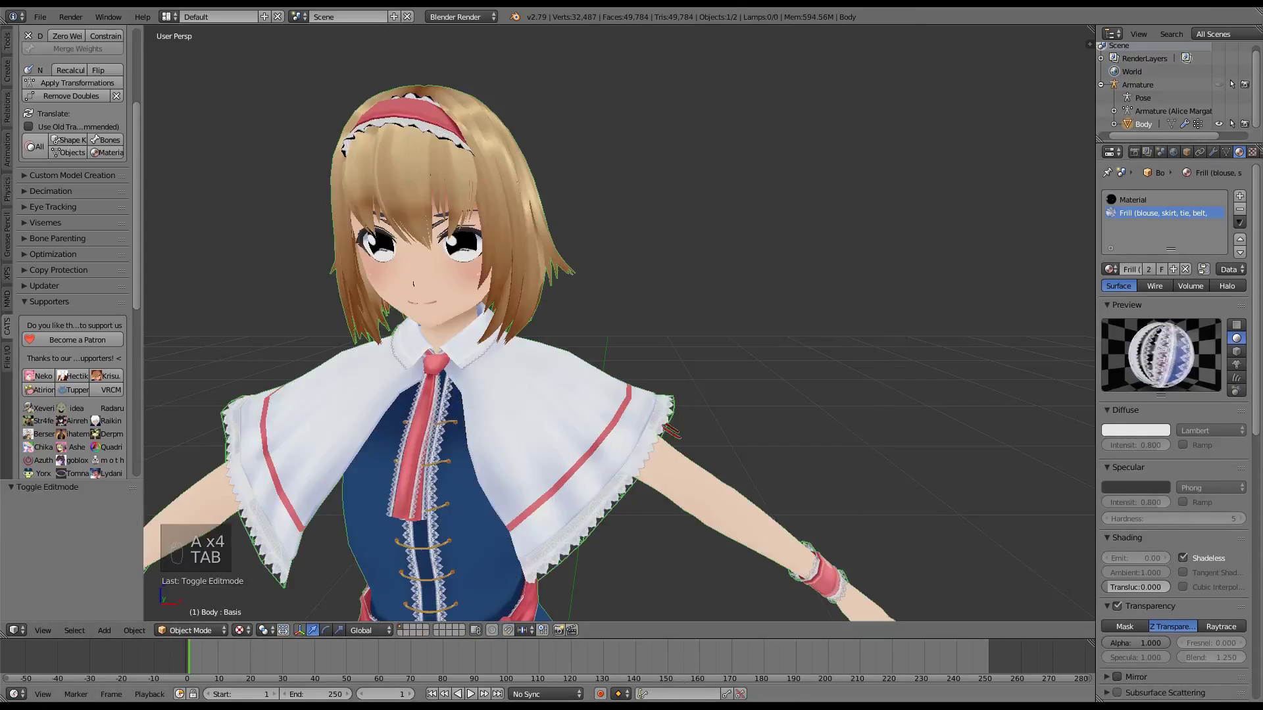